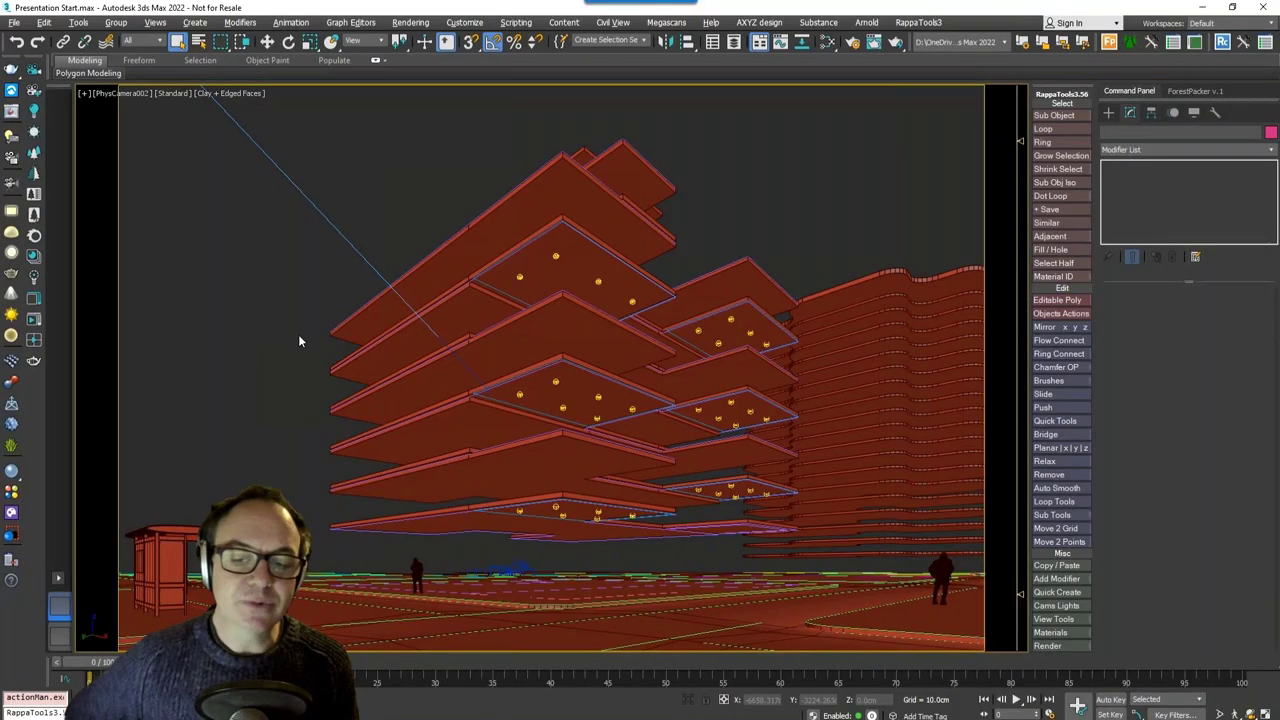
Step: In a perspective view, draw an open corner-point line just inside the pavement edge around the corner beside the bus shelter
{"action": "key", "text": "p"}
{"action": "scroll", "coordinate": [298, 341], "scroll_direction": "down", "scroll_amount": 10}
{"action": "scroll", "coordinate": [427, 432], "scroll_direction": "up", "scroll_amount": 10}
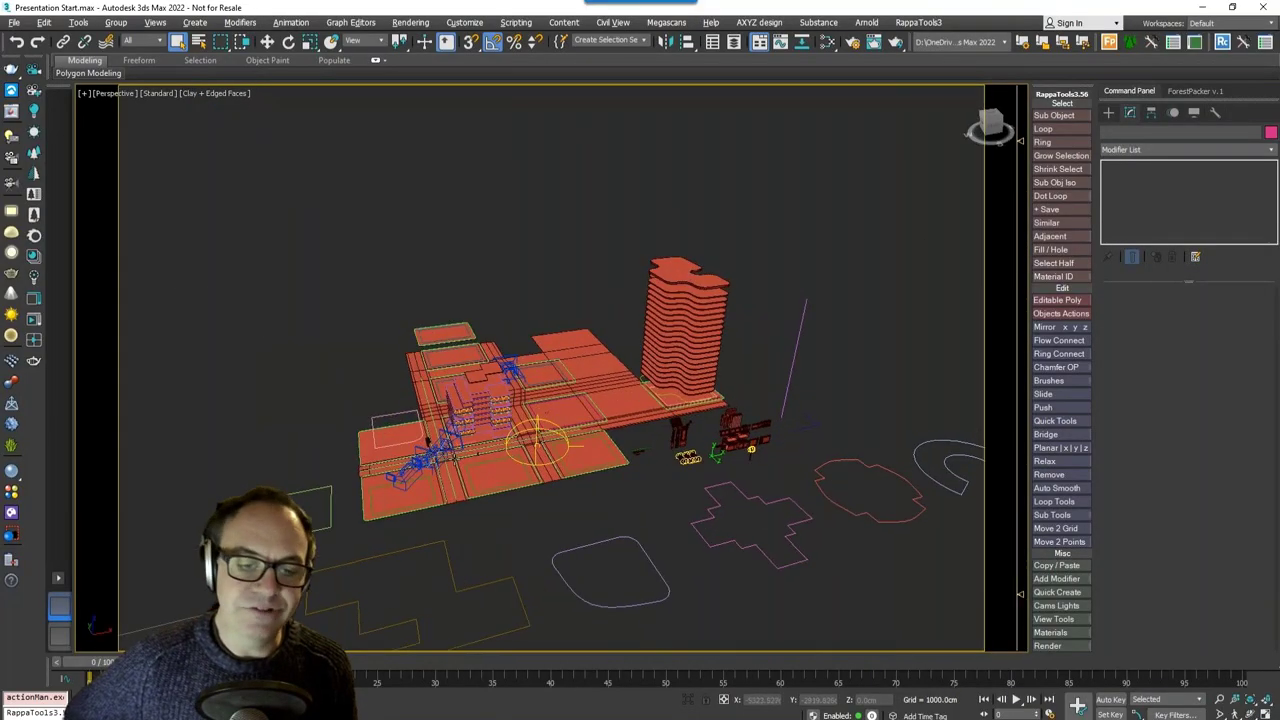
{"action": "scroll", "coordinate": [427, 432], "scroll_direction": "up", "scroll_amount": 5}
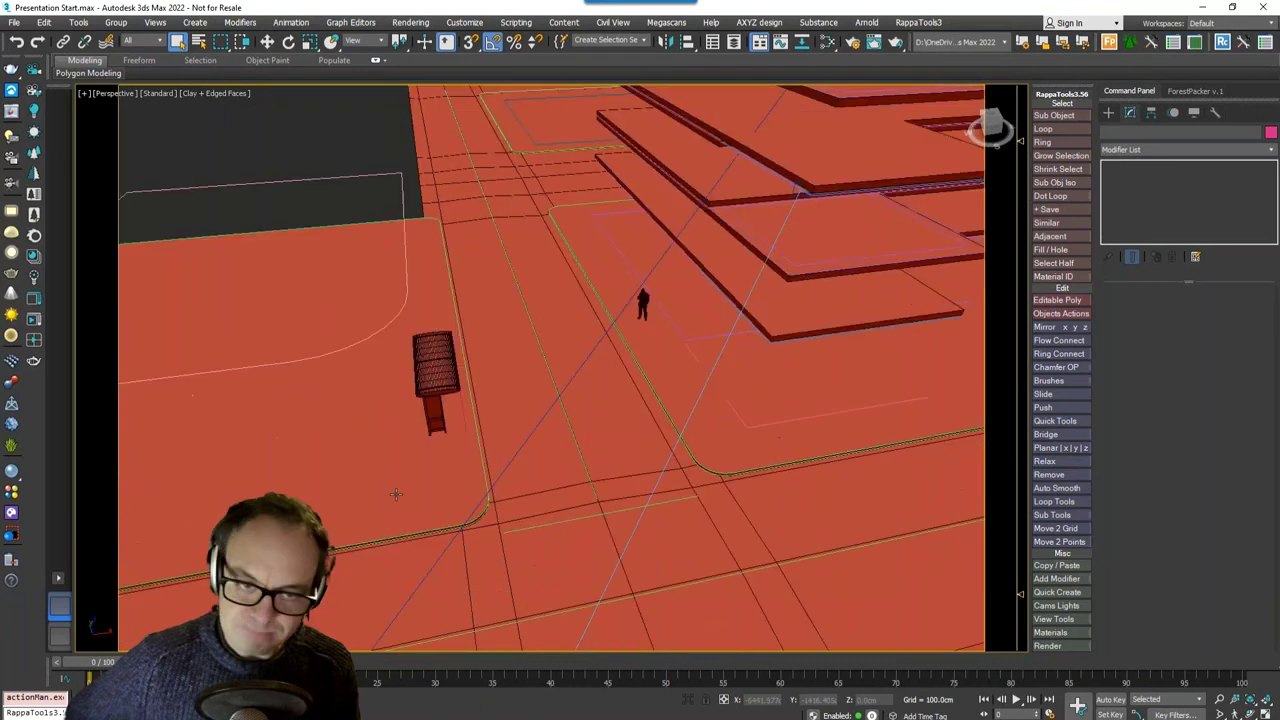
{"action": "left_click", "coordinate": [1108, 113]}
{"action": "left_click", "coordinate": [1126, 134]}
{"action": "left_click", "coordinate": [1143, 219]}
{"action": "left_click", "coordinate": [204, 511]}
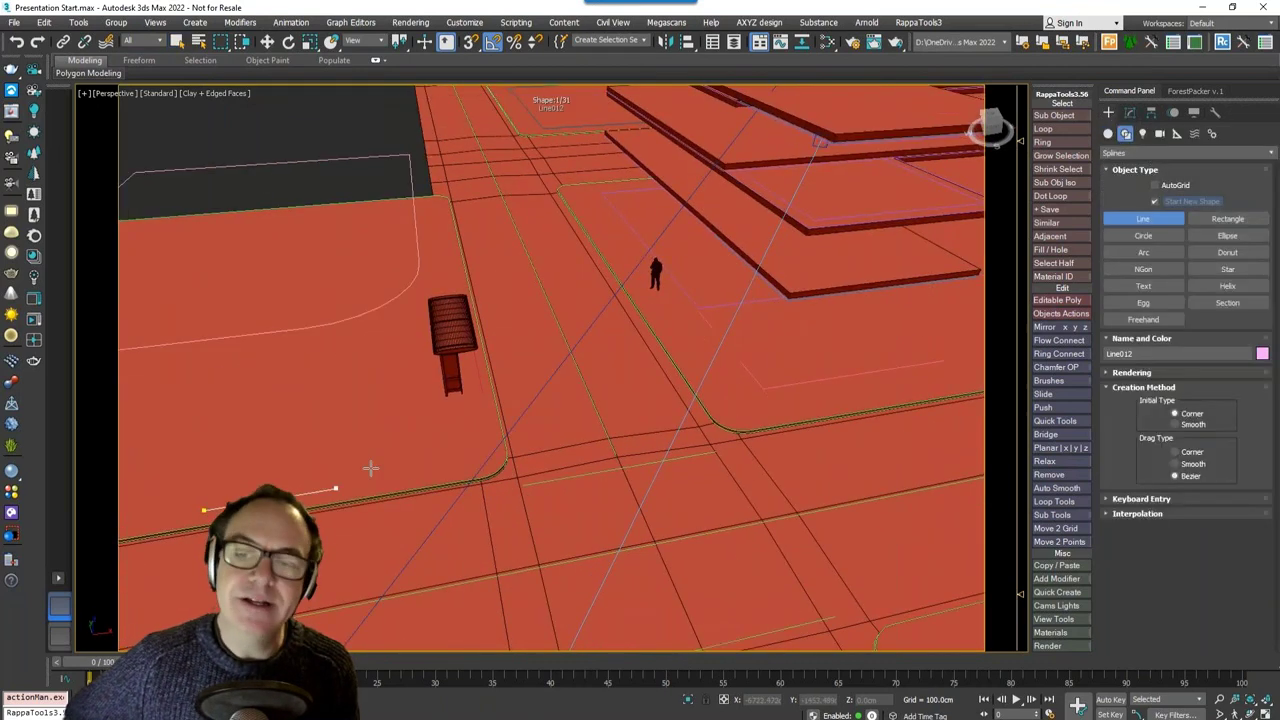
{"action": "left_click", "coordinate": [478, 464]}
{"action": "left_click", "coordinate": [492, 444]}
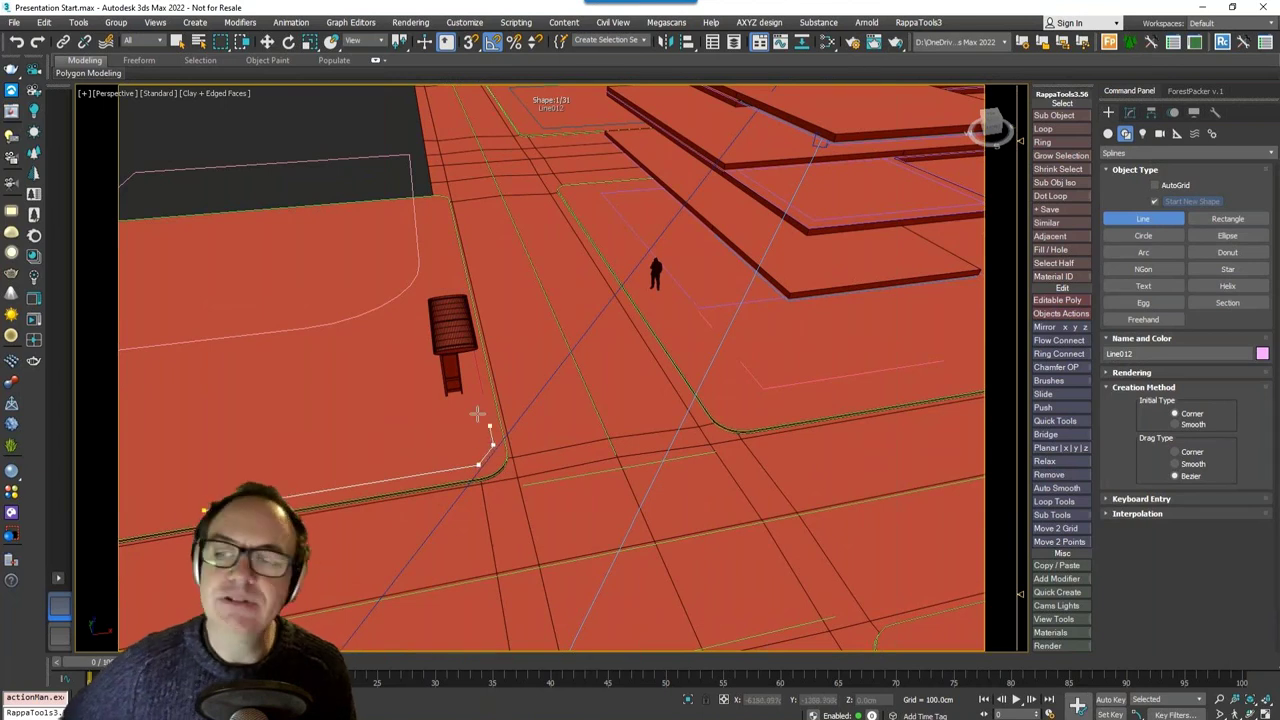
{"action": "right_click", "coordinate": [472, 391]}
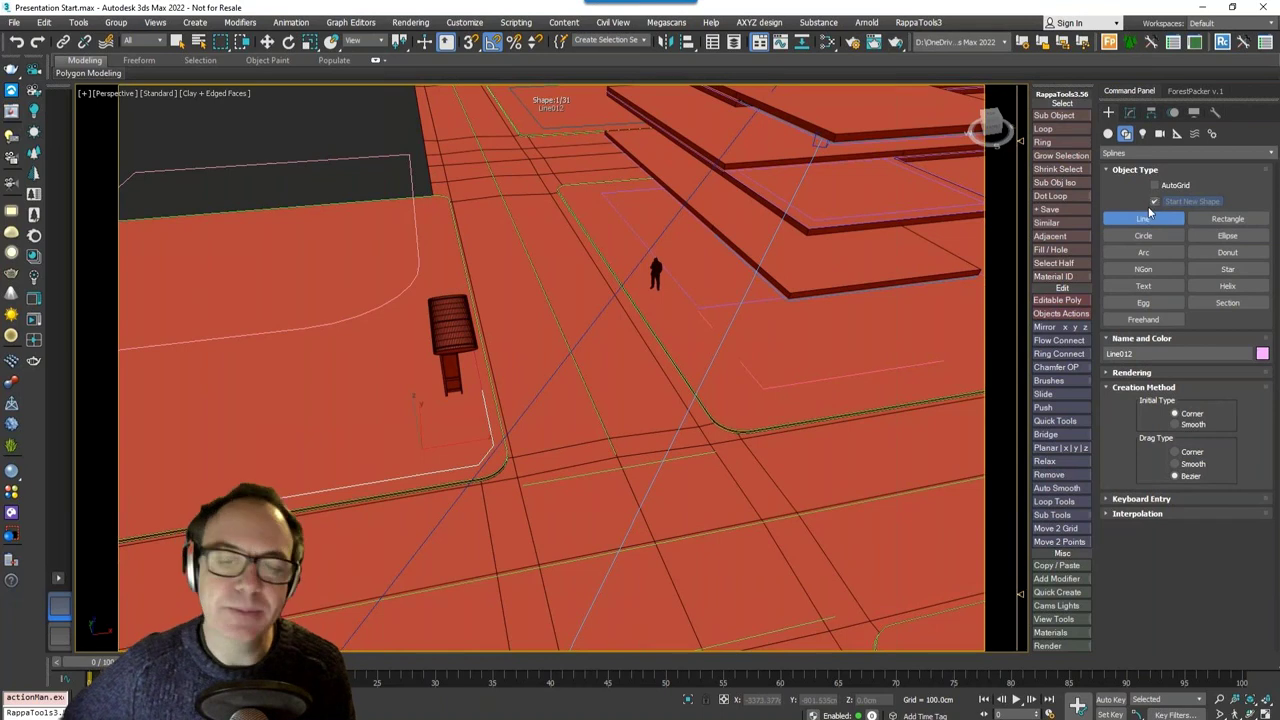
Step: Turn off Start New Shape and draw a second spline in the same shape around the pavement corner diagonally across the junction
{"action": "middle_click_drag", "start_coordinate": [729, 428], "coordinate": [605, 323]}
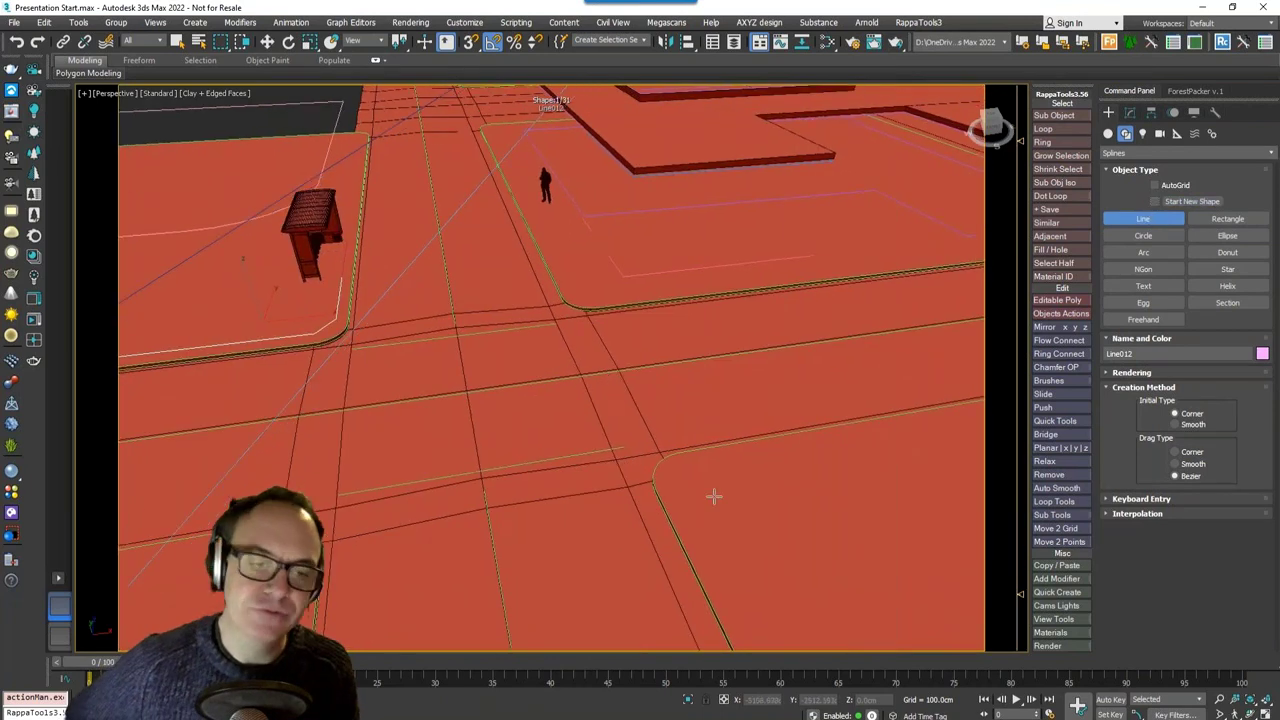
{"action": "left_click", "coordinate": [749, 643]}
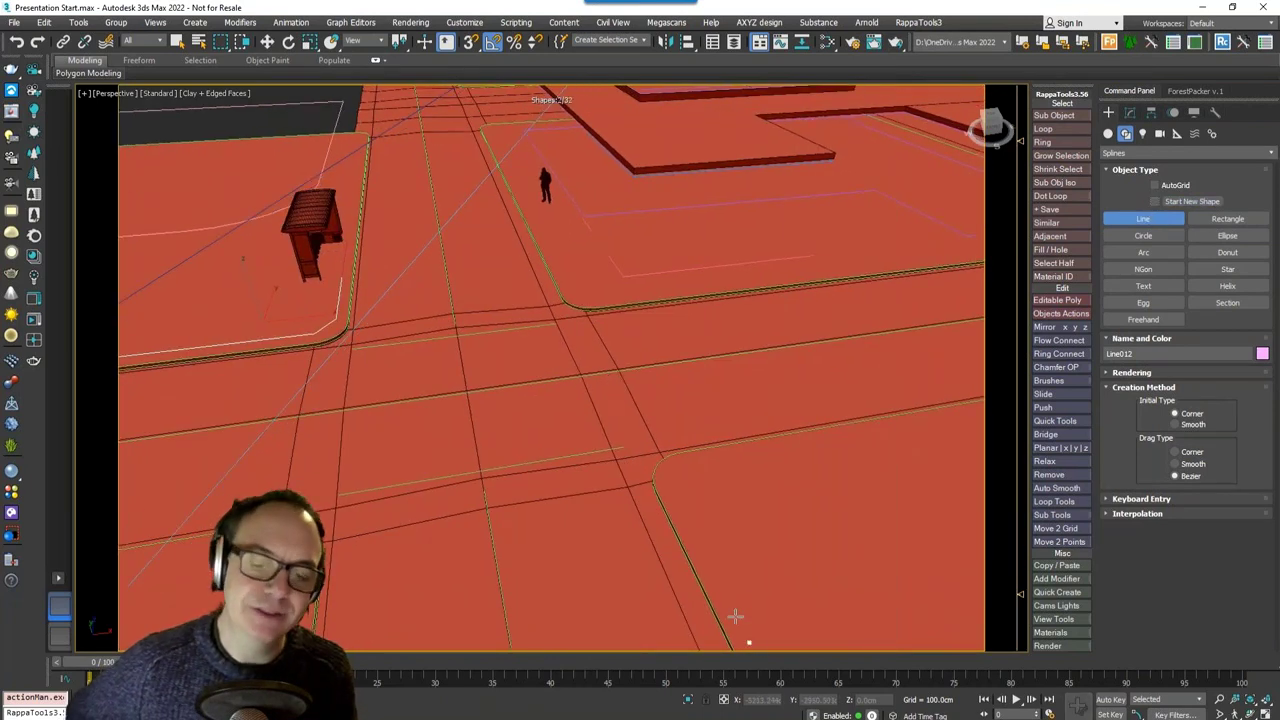
{"action": "left_click", "coordinate": [664, 479]}
{"action": "right_click", "coordinate": [672, 470]}
{"action": "left_click", "coordinate": [678, 462]}
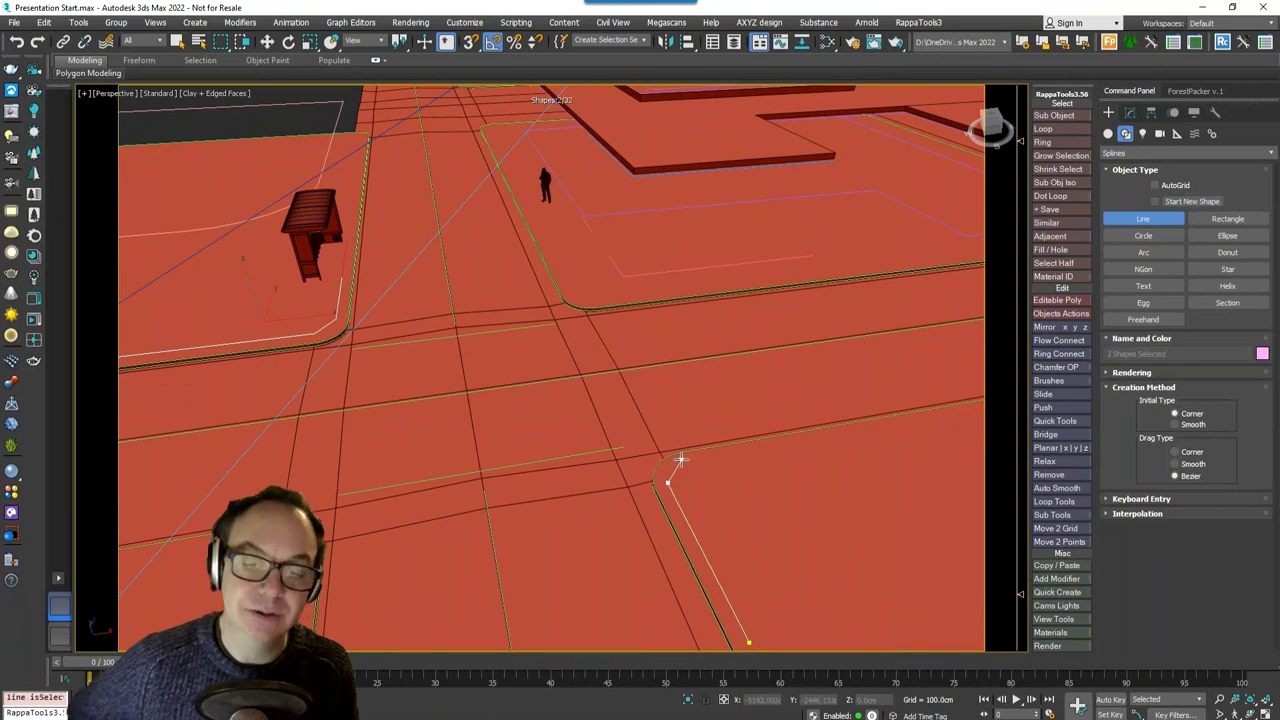
{"action": "left_click", "coordinate": [957, 410]}
{"action": "right_click", "coordinate": [950, 415]}
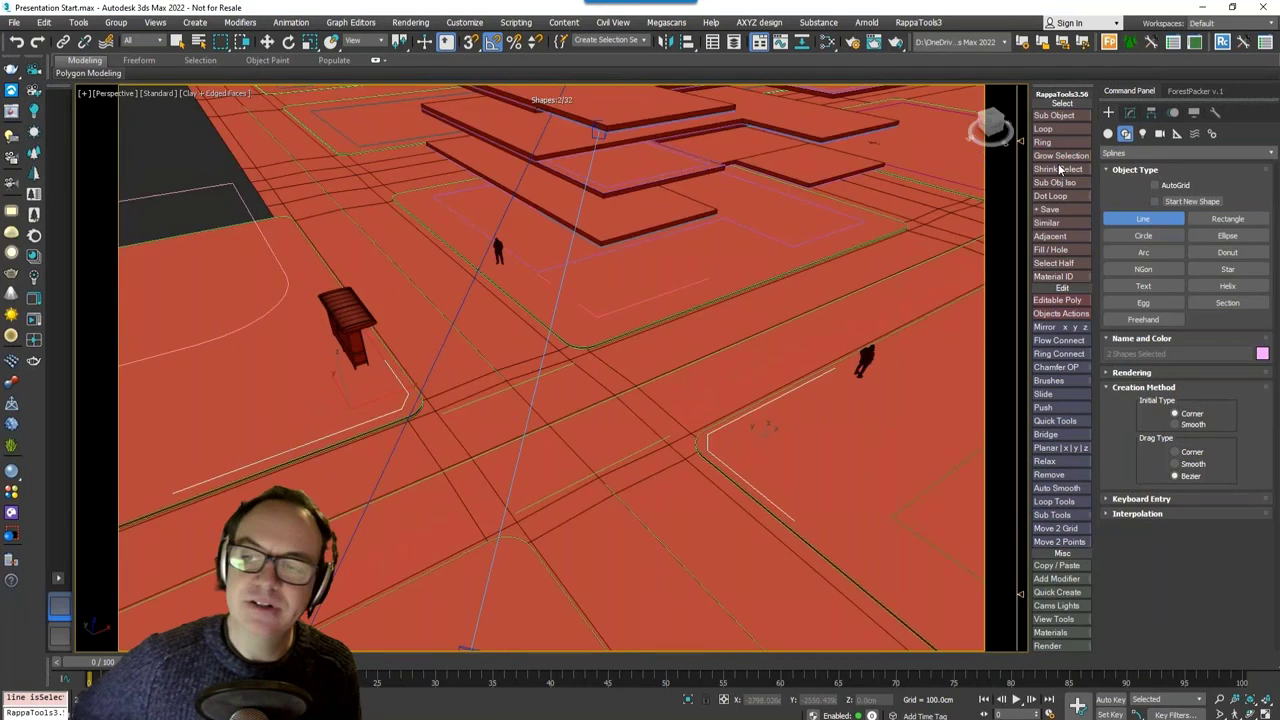
Step: Create a RailClone Pro object on the road at the junction and open its style library
{"action": "left_click", "coordinate": [1108, 133]}
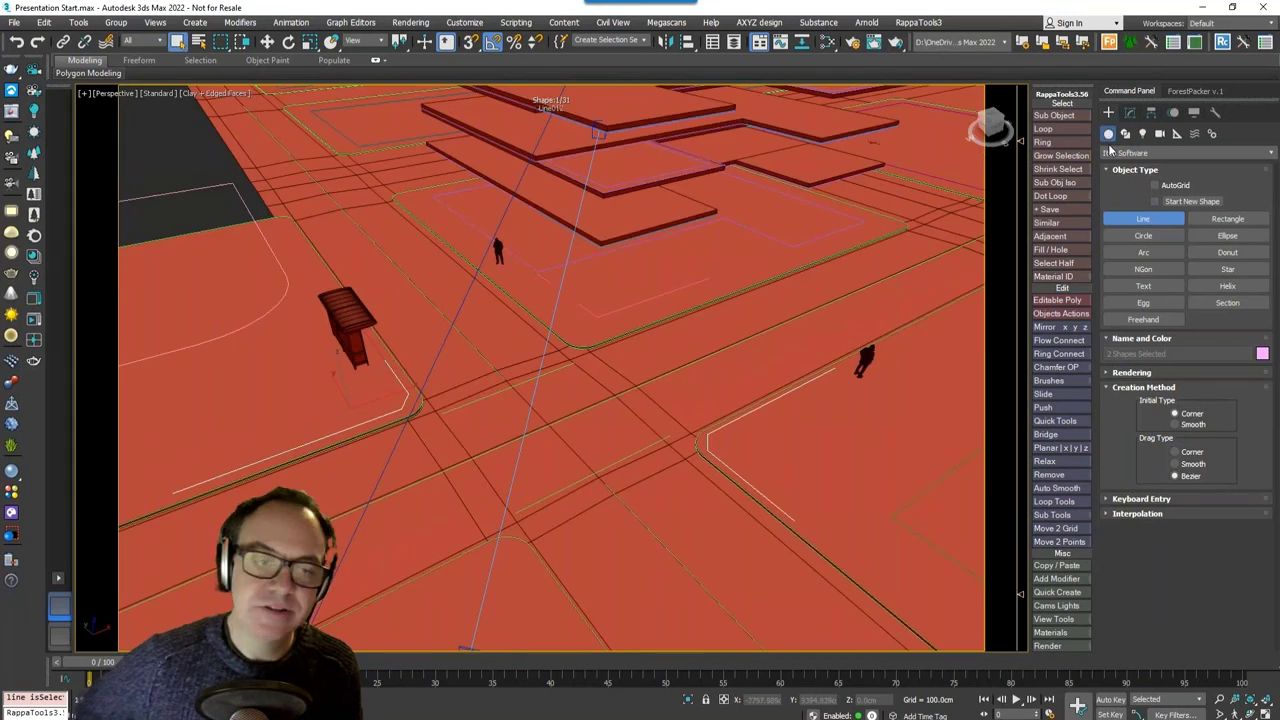
{"action": "left_click", "coordinate": [1143, 220]}
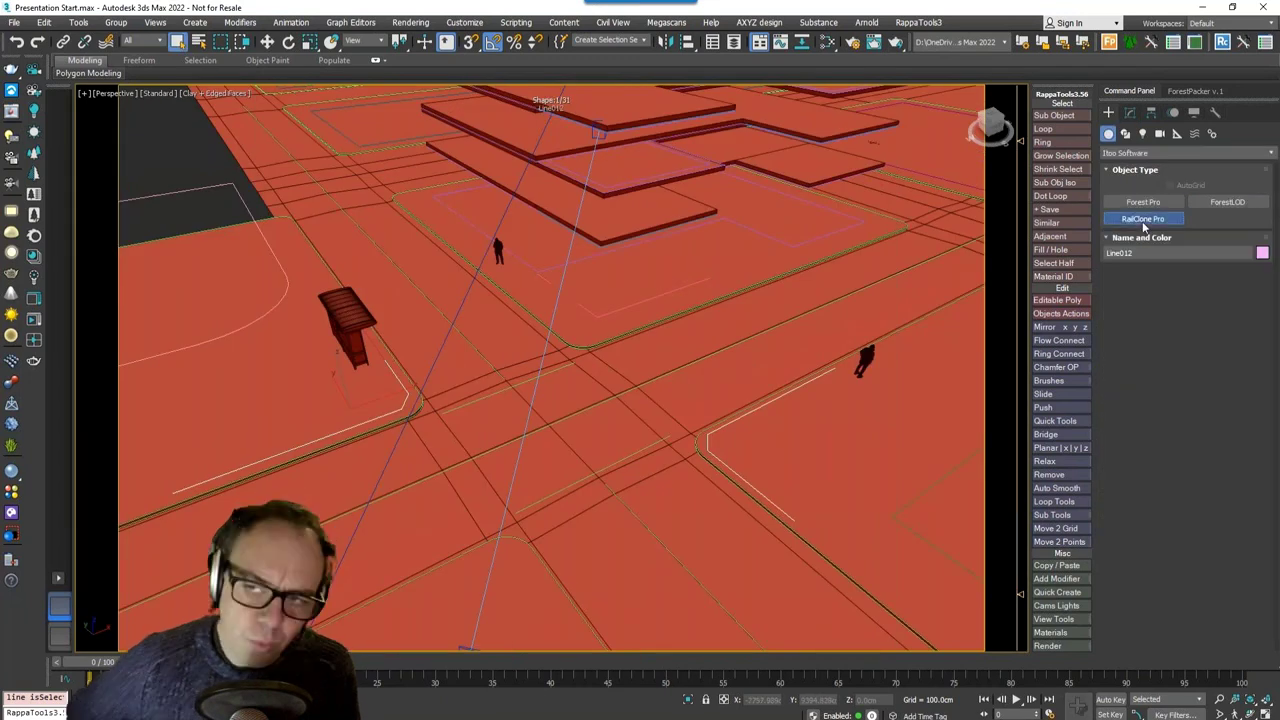
{"action": "left_click_drag", "start_coordinate": [505, 445], "coordinate": [531, 429]}
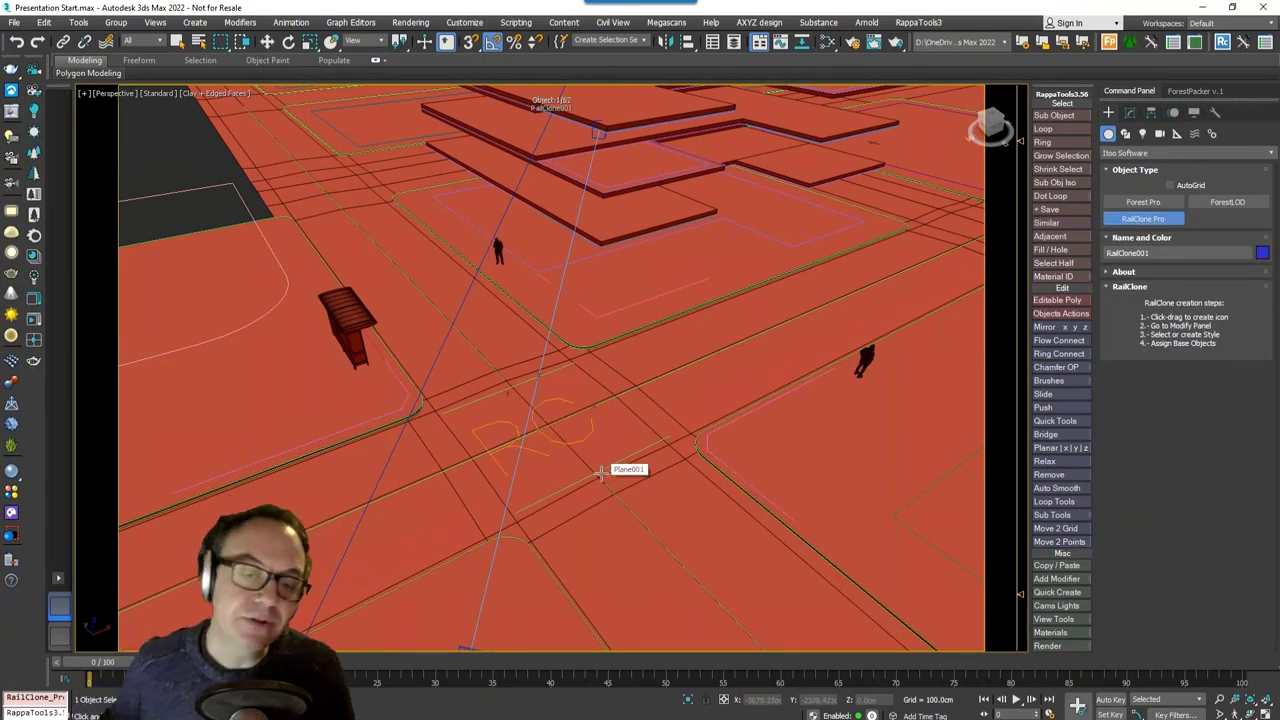
{"action": "left_click", "coordinate": [1131, 112]}
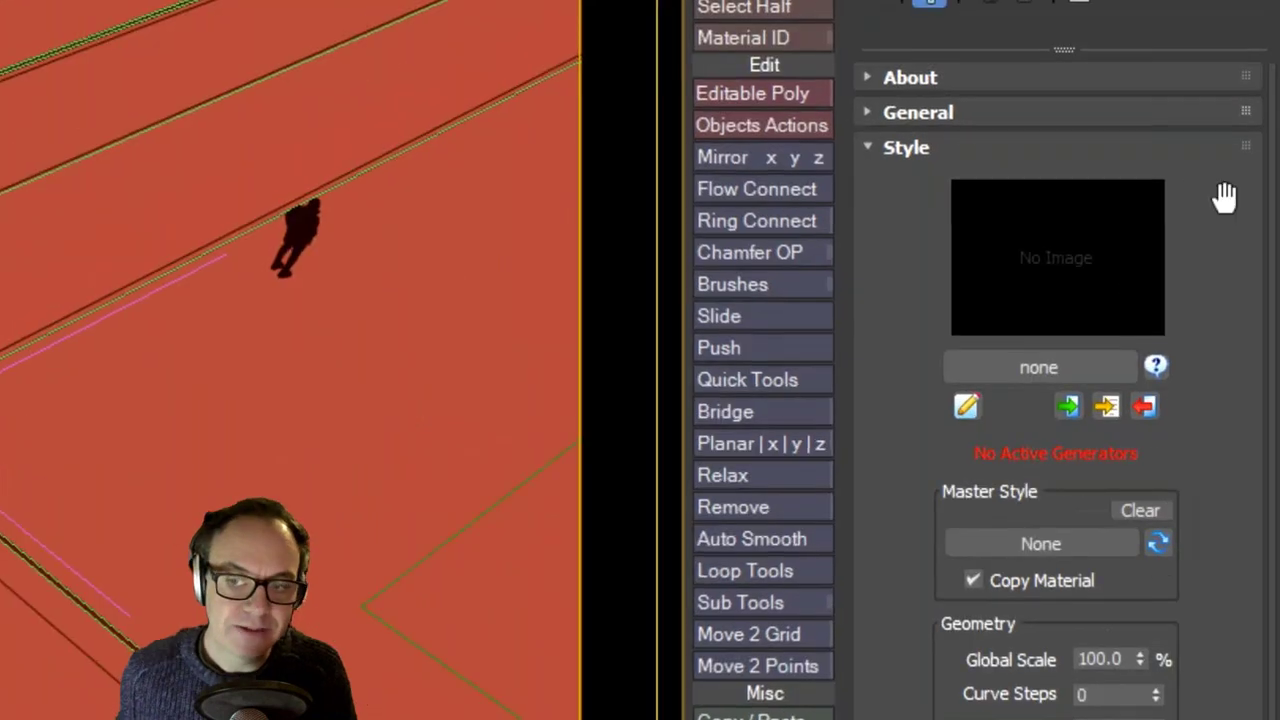
{"action": "left_click", "coordinate": [1079, 373]}
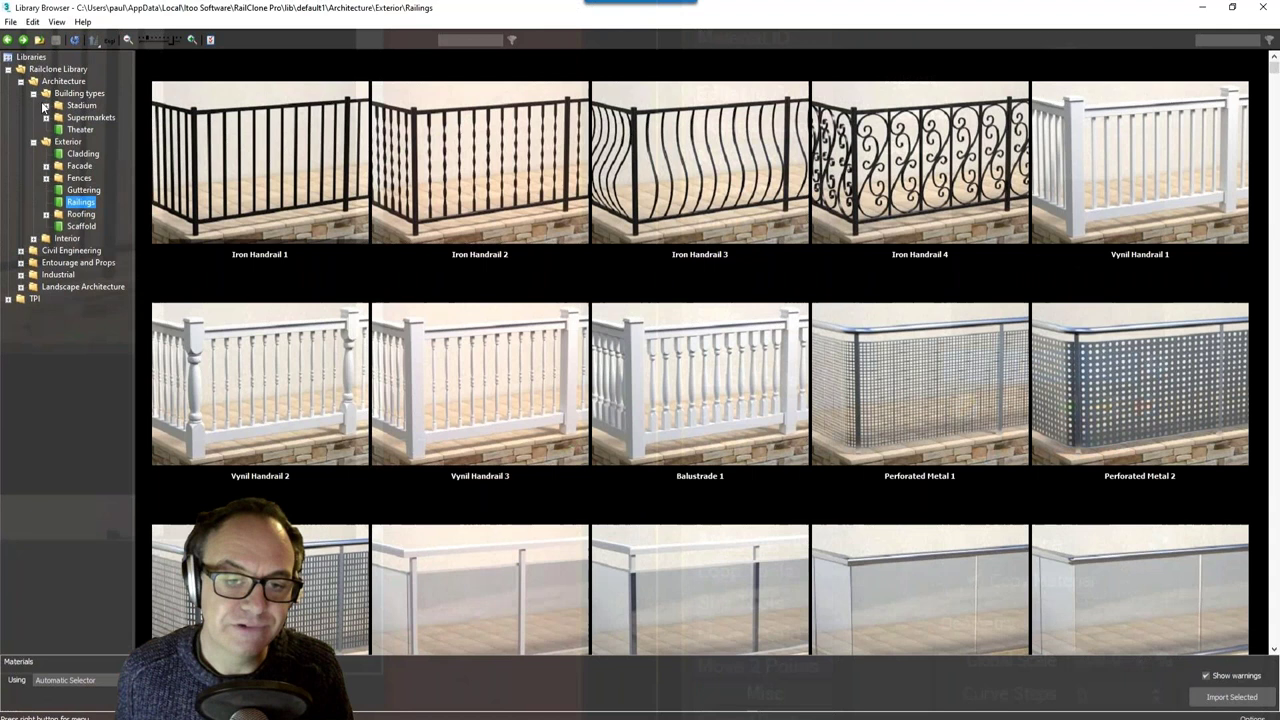
Step: Browse the Building types styles in the library: stadium bleachers, theater seats and supermarket groceries
{"action": "left_click", "coordinate": [45, 105]}
{"action": "left_click", "coordinate": [96, 117]}
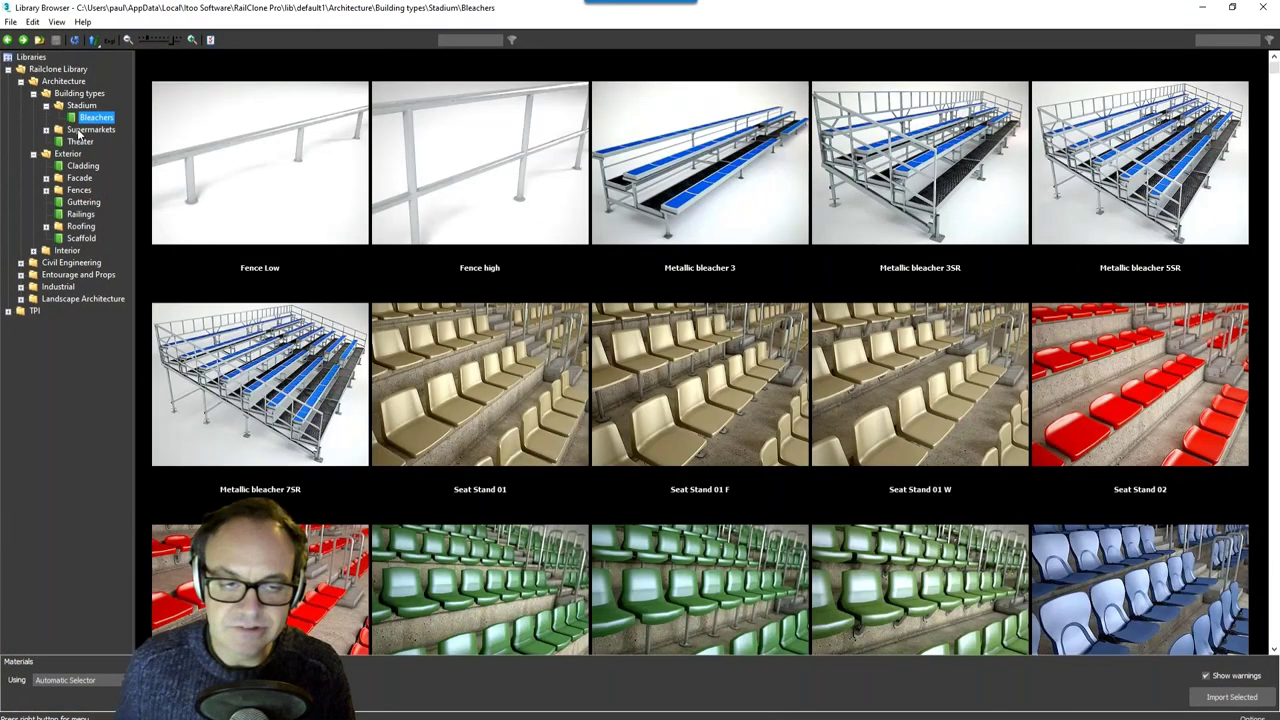
{"action": "left_click", "coordinate": [77, 141]}
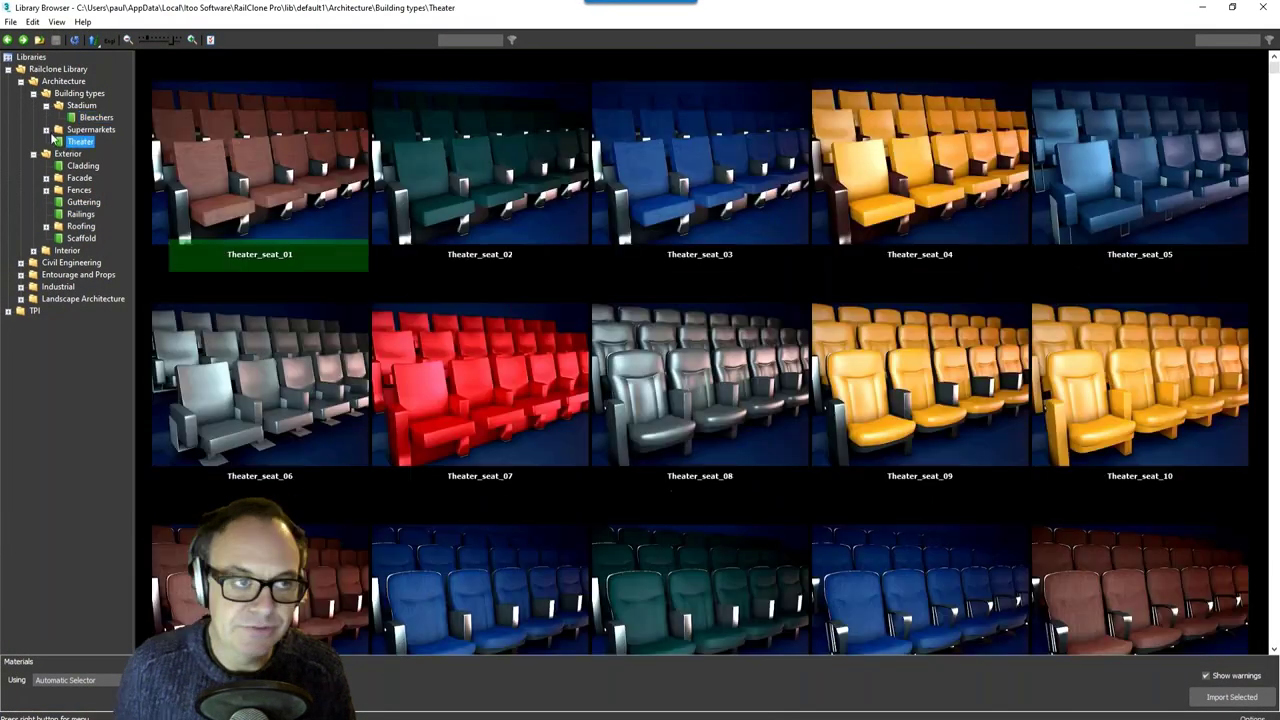
{"action": "left_click", "coordinate": [77, 141]}
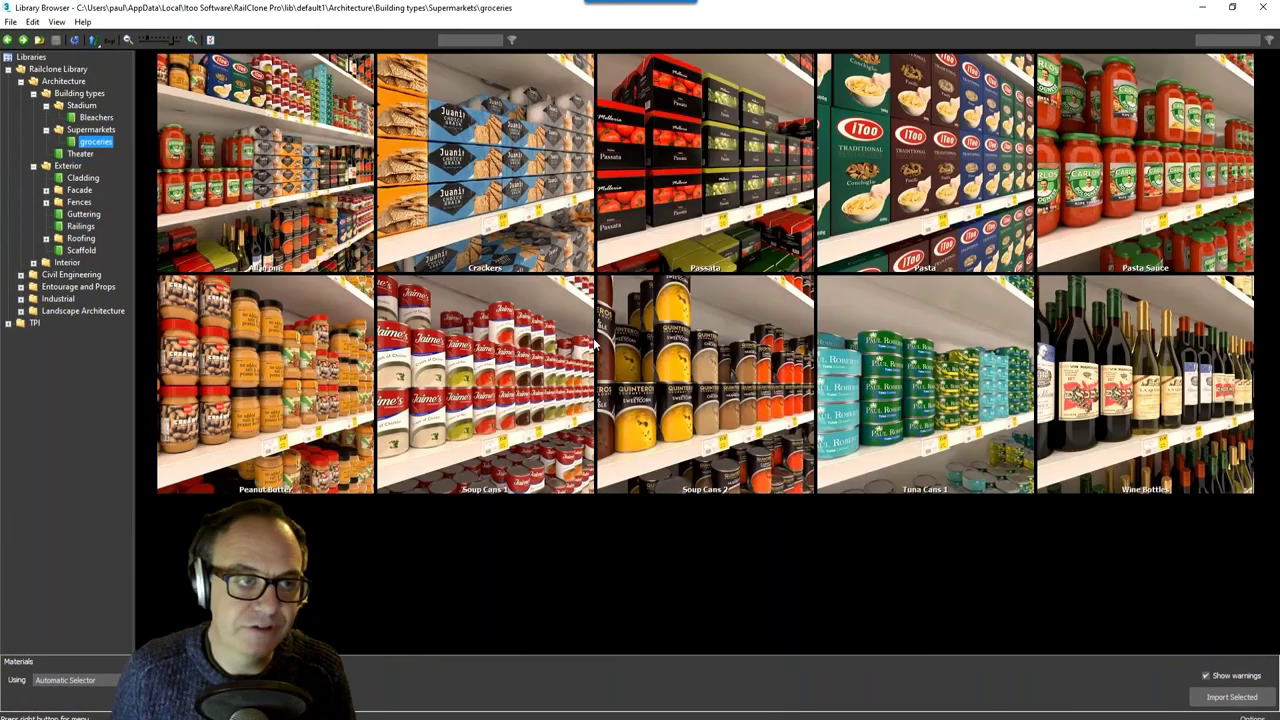
Step: Examine the exterior cladding, curtain wall, sunshade and fence styles, including chainlink, masonry, vinyl and wood
{"action": "left_click", "coordinate": [82, 177]}
{"action": "left_click", "coordinate": [77, 193]}
{"action": "left_click", "coordinate": [86, 203]}
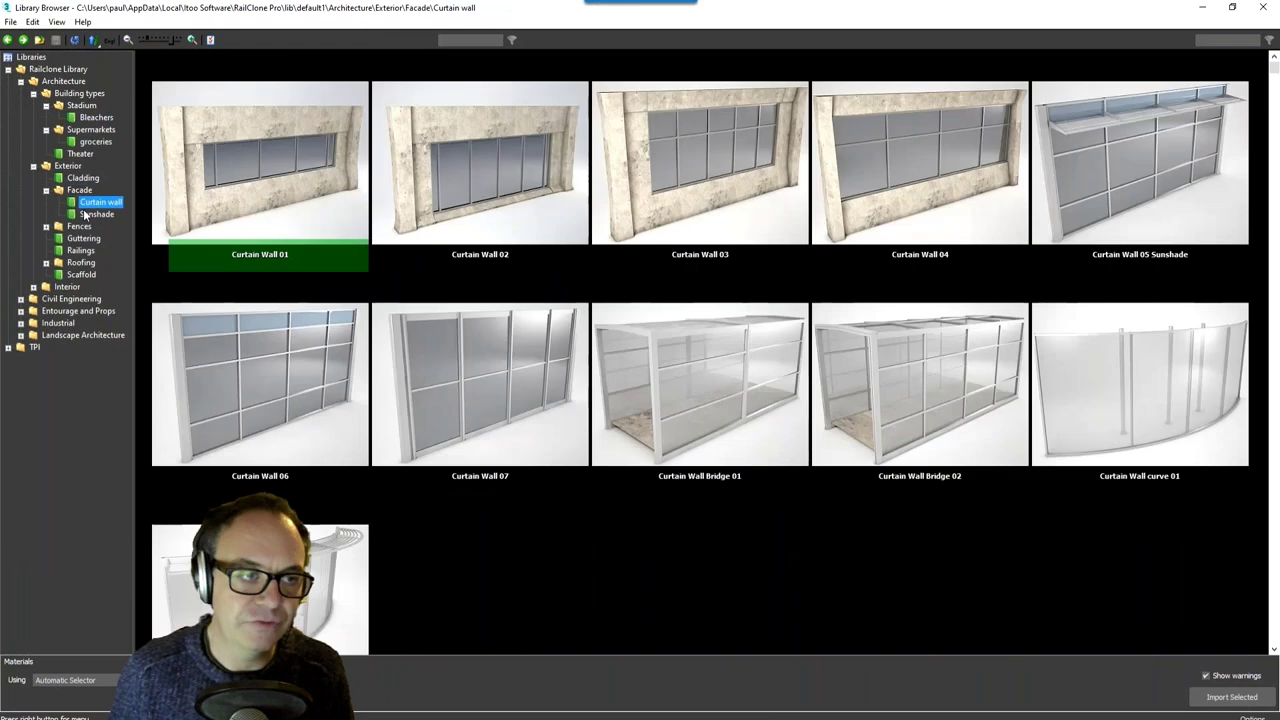
{"action": "left_click", "coordinate": [86, 214]}
{"action": "left_click", "coordinate": [79, 228]}
{"action": "left_click", "coordinate": [88, 236]}
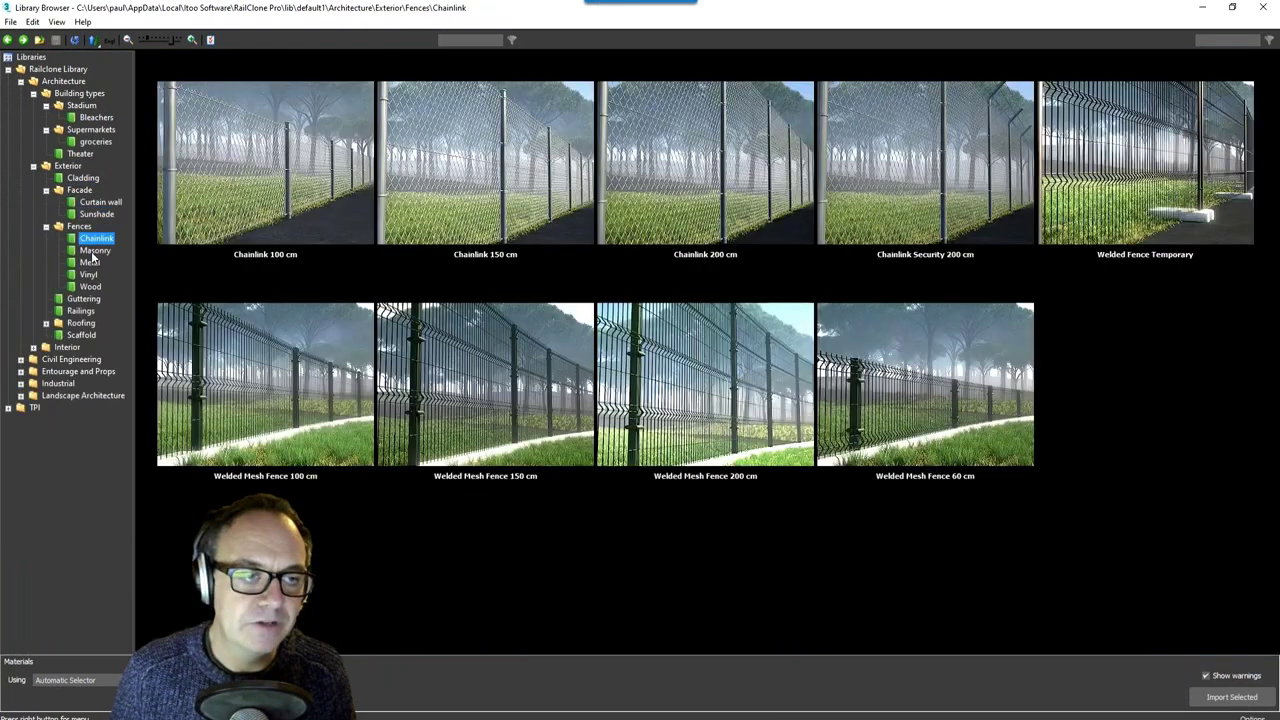
{"action": "left_click", "coordinate": [94, 250]}
{"action": "left_click", "coordinate": [88, 274]}
{"action": "left_click", "coordinate": [90, 287]}
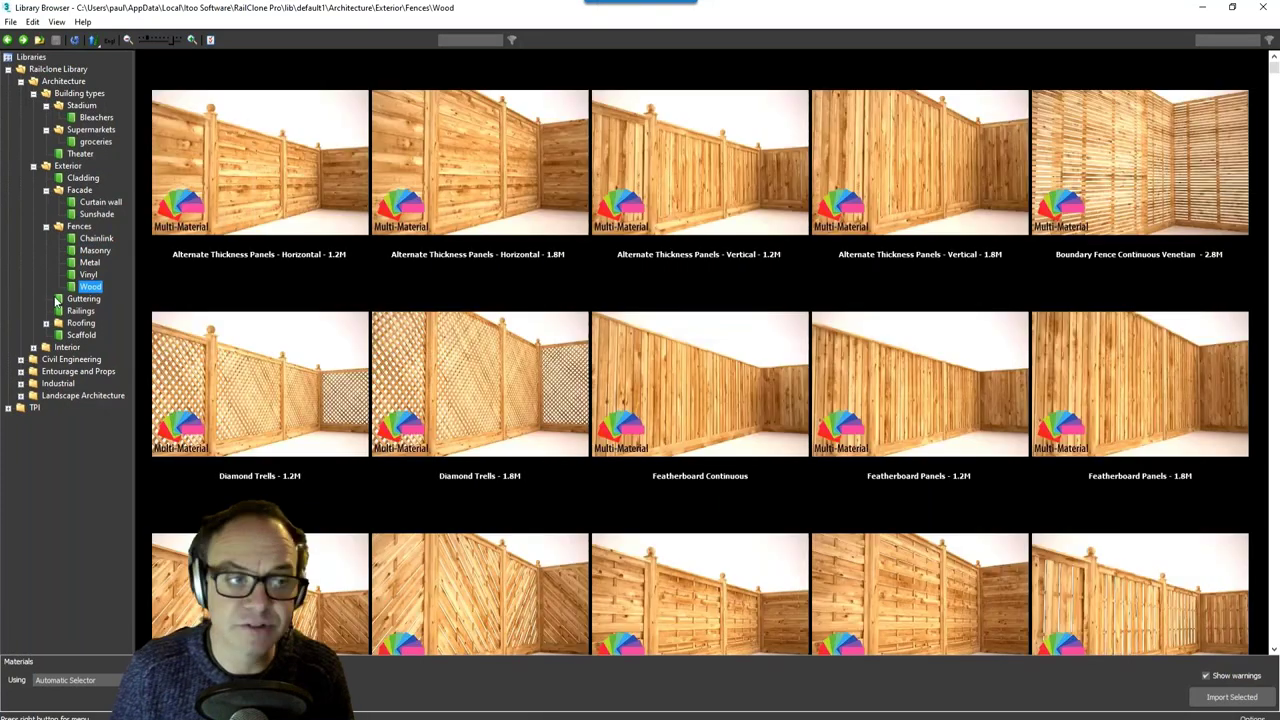
Step: Look through the exterior guttering, railings, roofing hips and ridges, roof tiles and scaffold styles
{"action": "left_click", "coordinate": [84, 298]}
{"action": "left_click", "coordinate": [80, 310]}
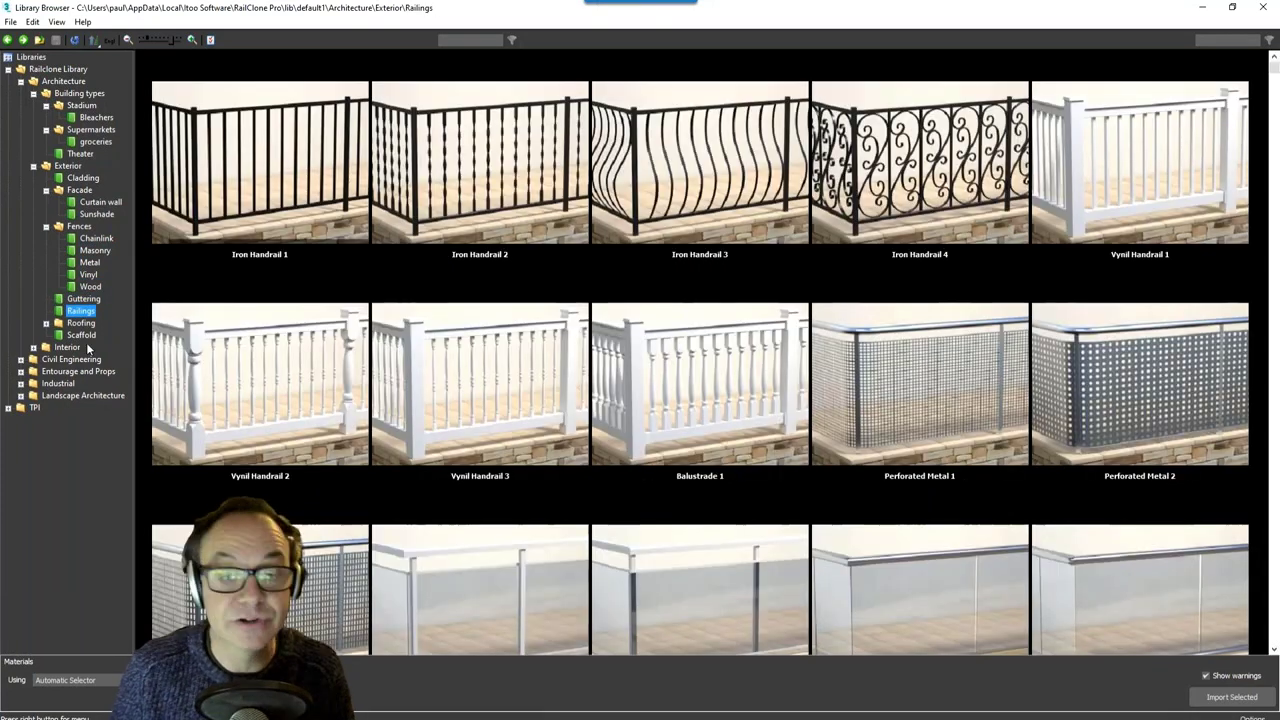
{"action": "left_click", "coordinate": [45, 323]}
{"action": "left_click", "coordinate": [90, 335]}
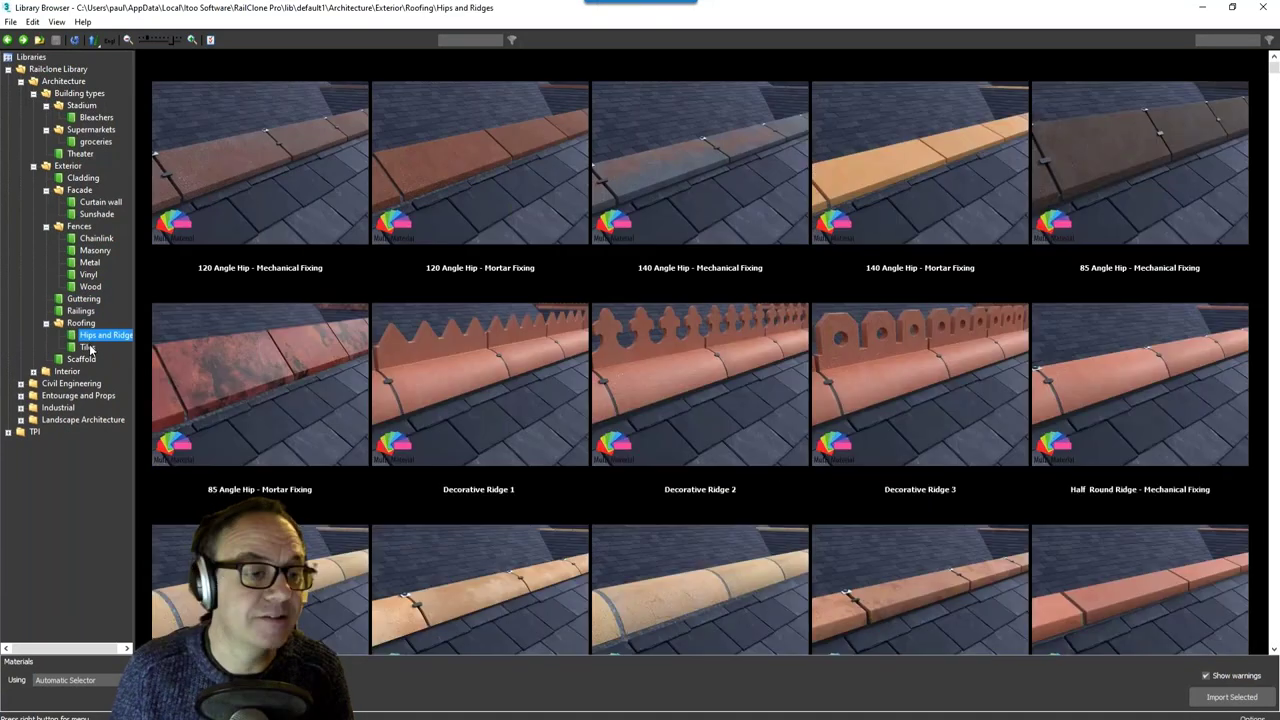
{"action": "left_click", "coordinate": [87, 347]}
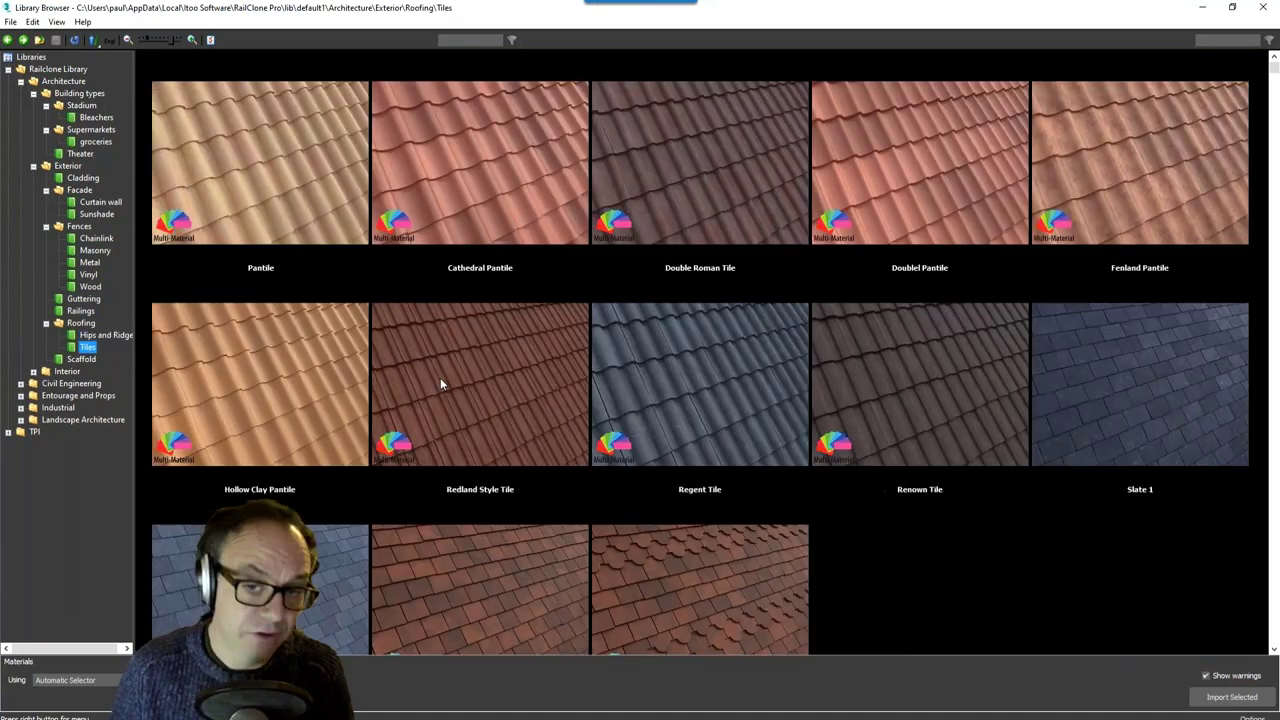
{"action": "left_click", "coordinate": [81, 359]}
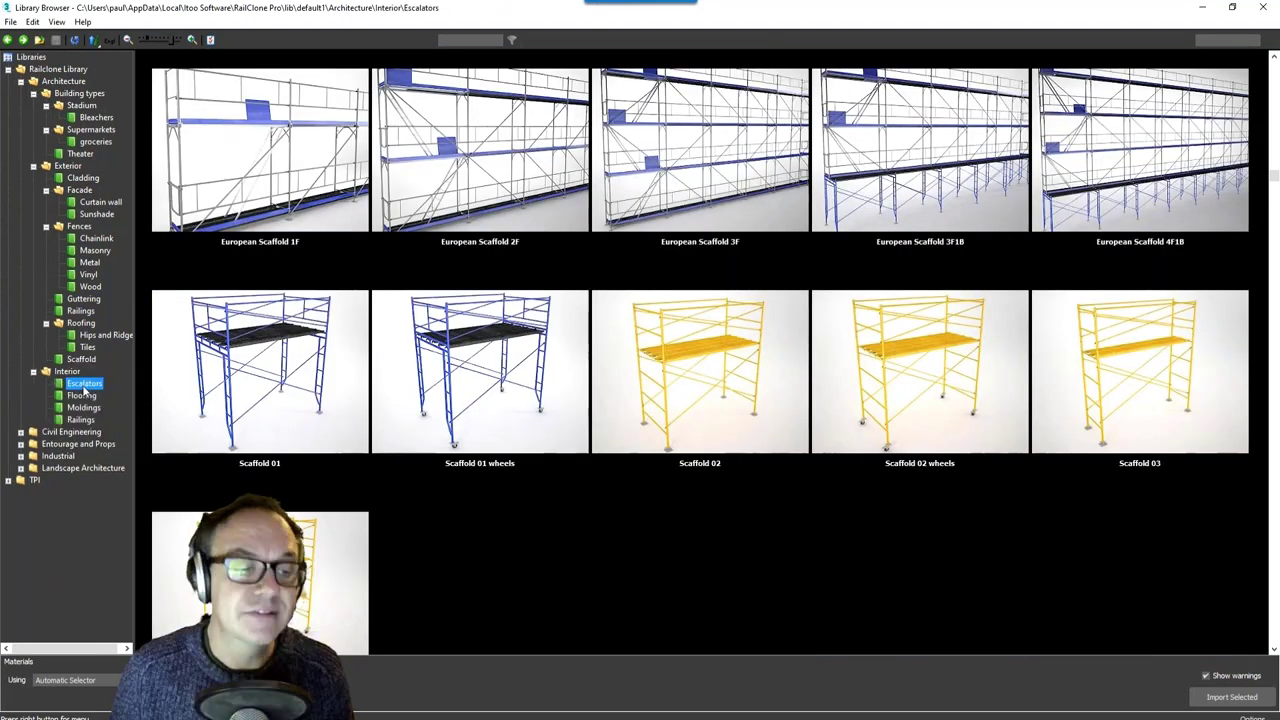
Step: Review the interior library styles for escalators, flooring and railings
{"action": "left_click", "coordinate": [33, 371]}
{"action": "left_click", "coordinate": [84, 383]}
{"action": "left_click", "coordinate": [84, 396]}
{"action": "left_click", "coordinate": [84, 420]}
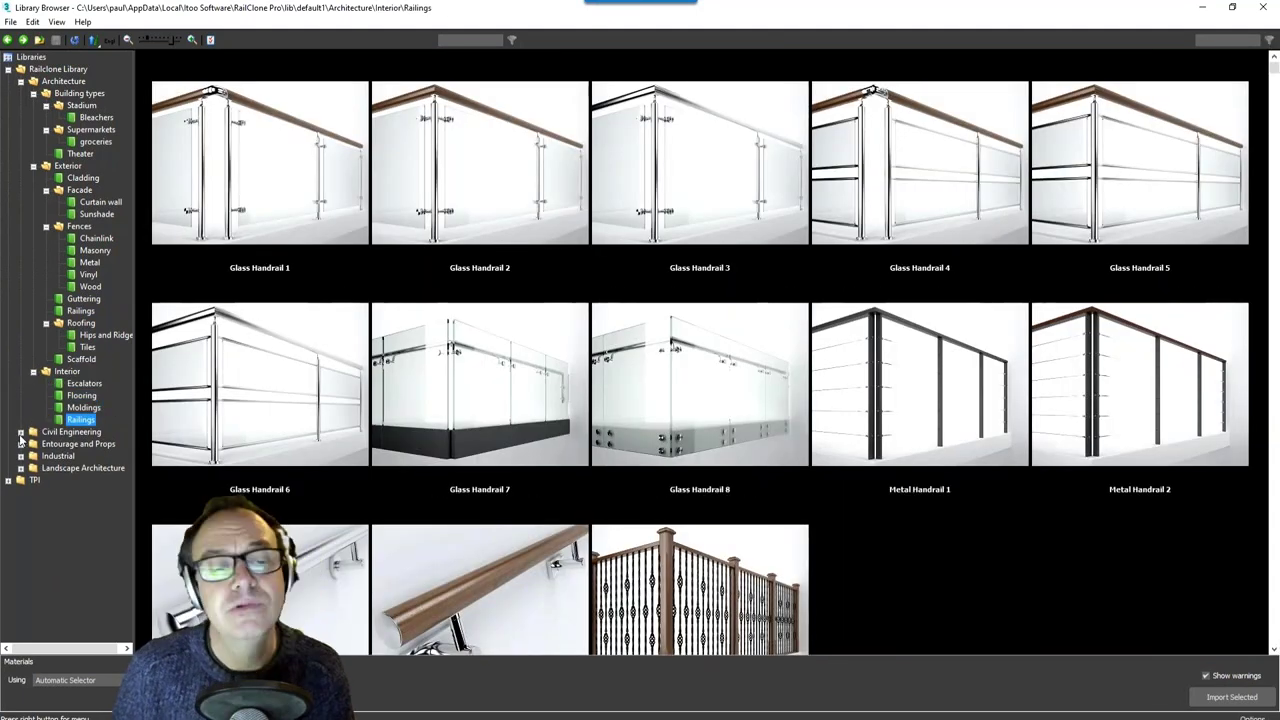
Step: Browse the Civil Engineering styles, covering the road and sidewalk pavements and the railway presets
{"action": "left_click", "coordinate": [21, 433]}
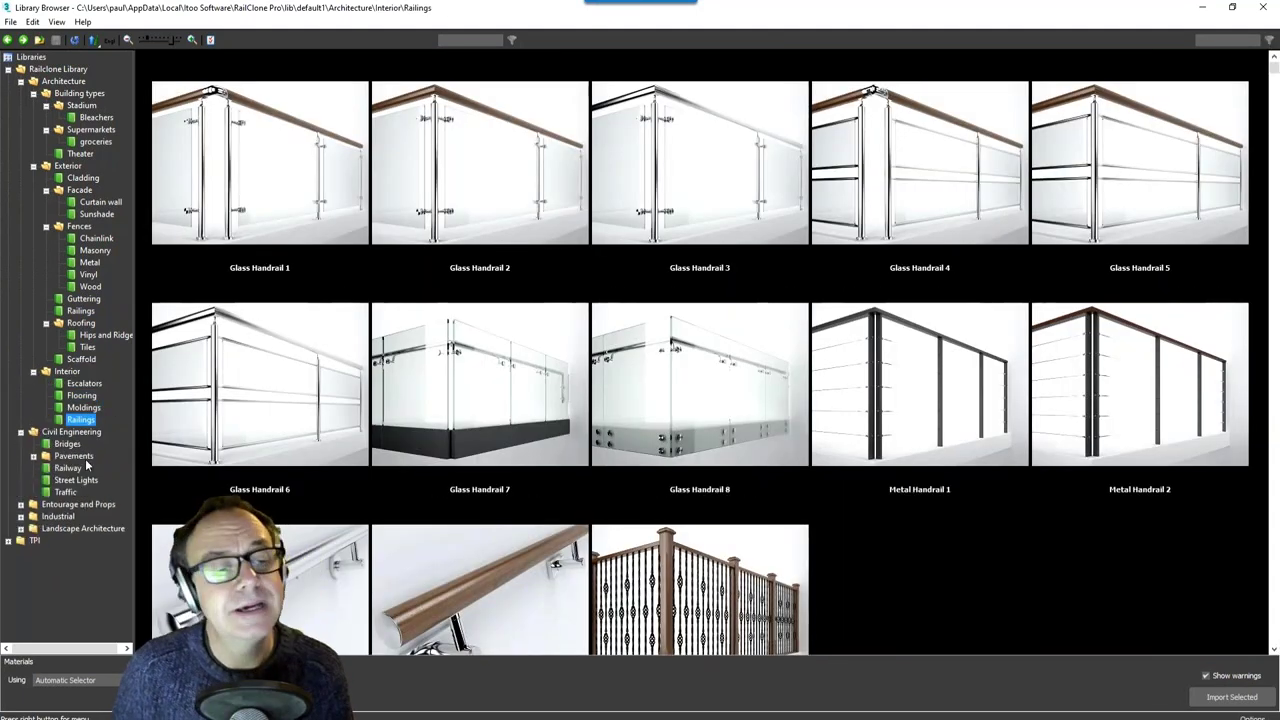
{"action": "left_click", "coordinate": [33, 456]}
{"action": "left_click", "coordinate": [82, 493]}
{"action": "left_click", "coordinate": [79, 481]}
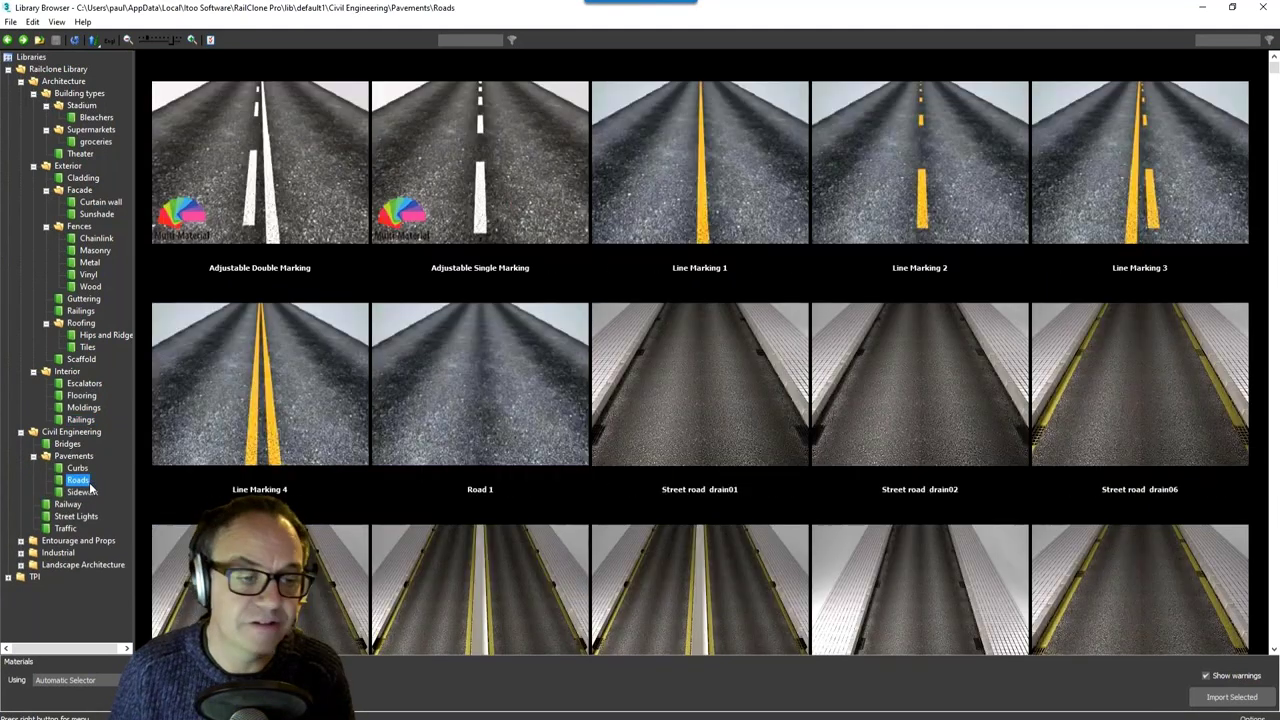
{"action": "left_click", "coordinate": [68, 504]}
Step: Check the Entourage and Props styles for storage and crowd control, plus the industrial ducting presets
{"action": "left_click", "coordinate": [21, 540]}
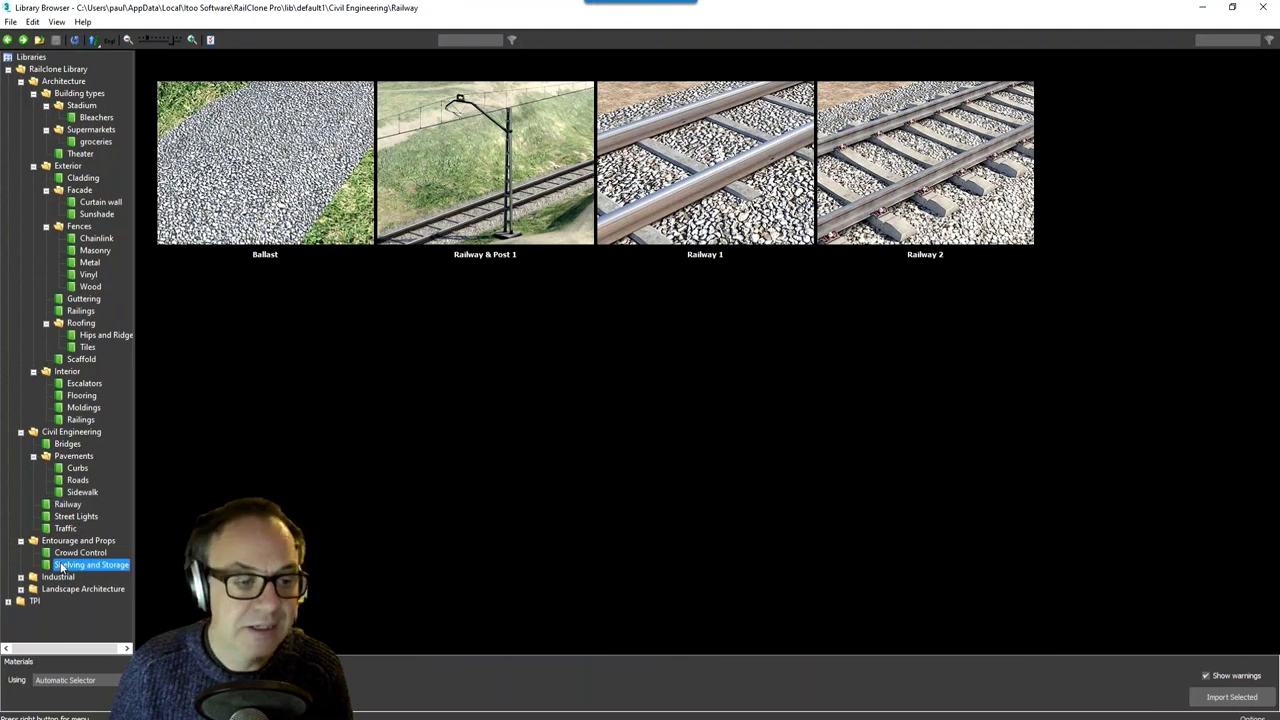
{"action": "left_click", "coordinate": [63, 563]}
{"action": "left_click", "coordinate": [82, 552]}
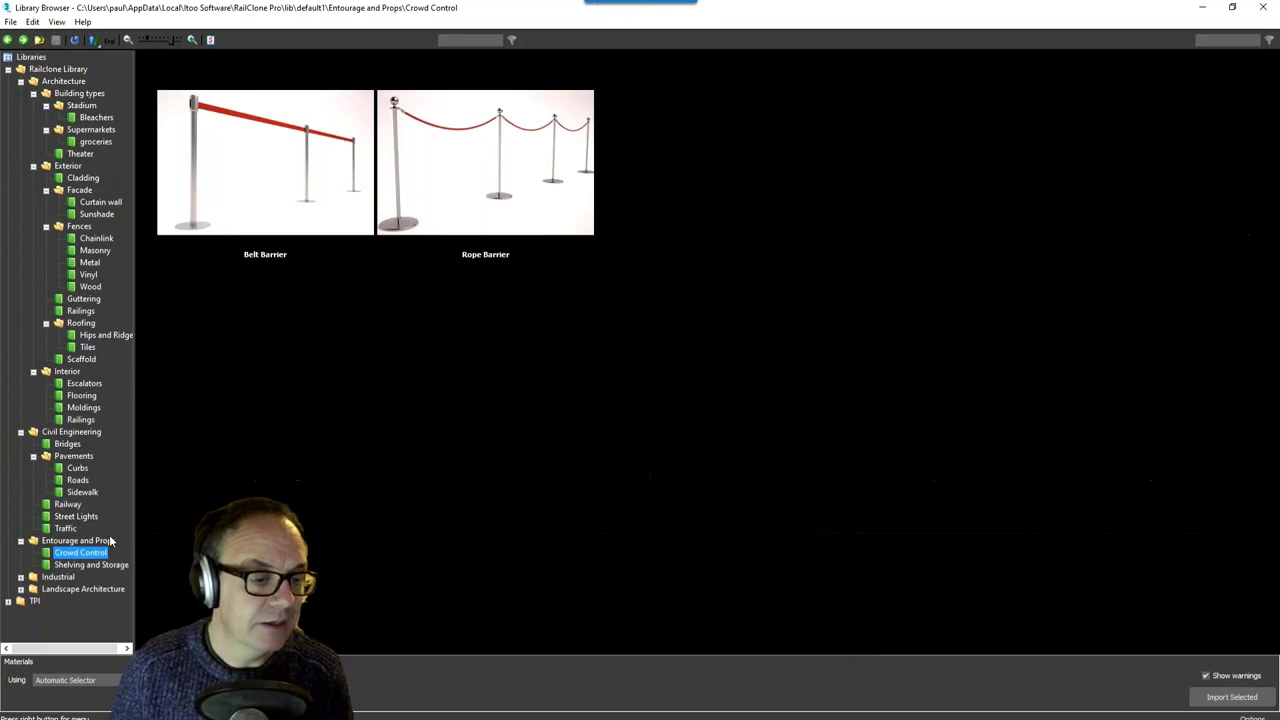
{"action": "left_click", "coordinate": [21, 577]}
{"action": "left_click", "coordinate": [58, 589]}
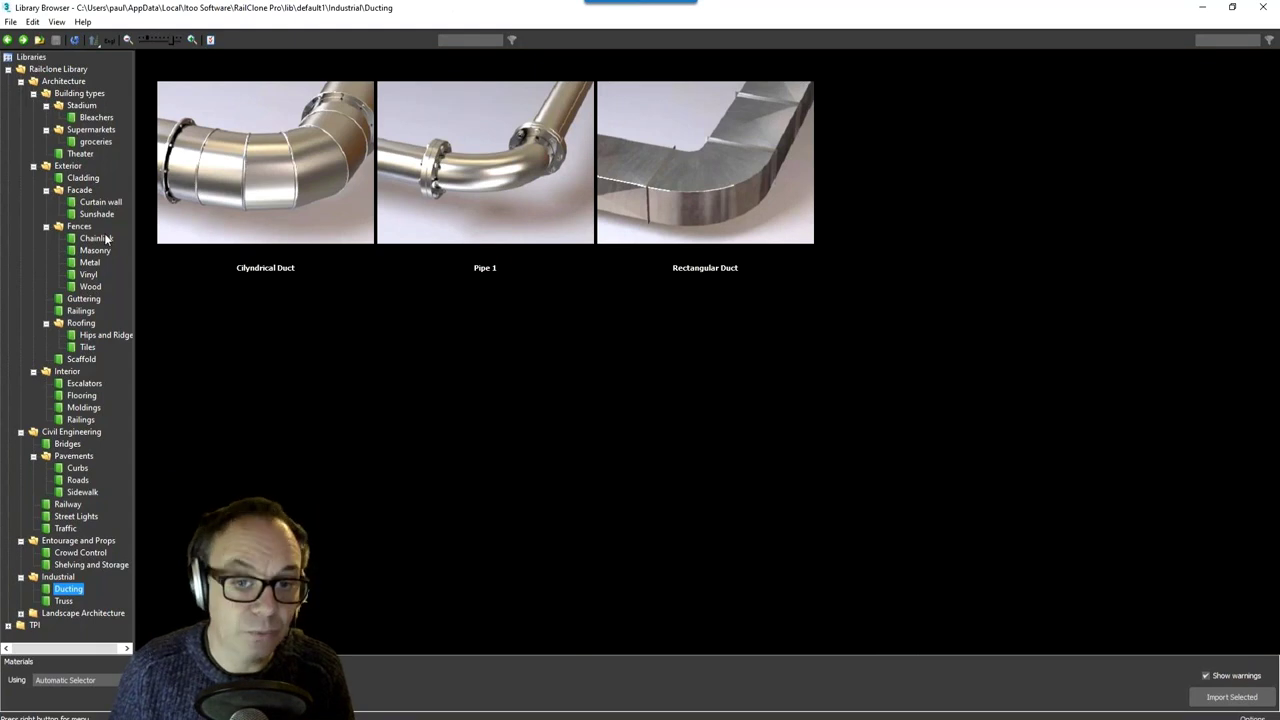
Step: Import the Iron Handrail 1 style from the exterior railings into the RailClone object, with materials set to Automatic Selector
{"action": "left_click", "coordinate": [80, 311]}
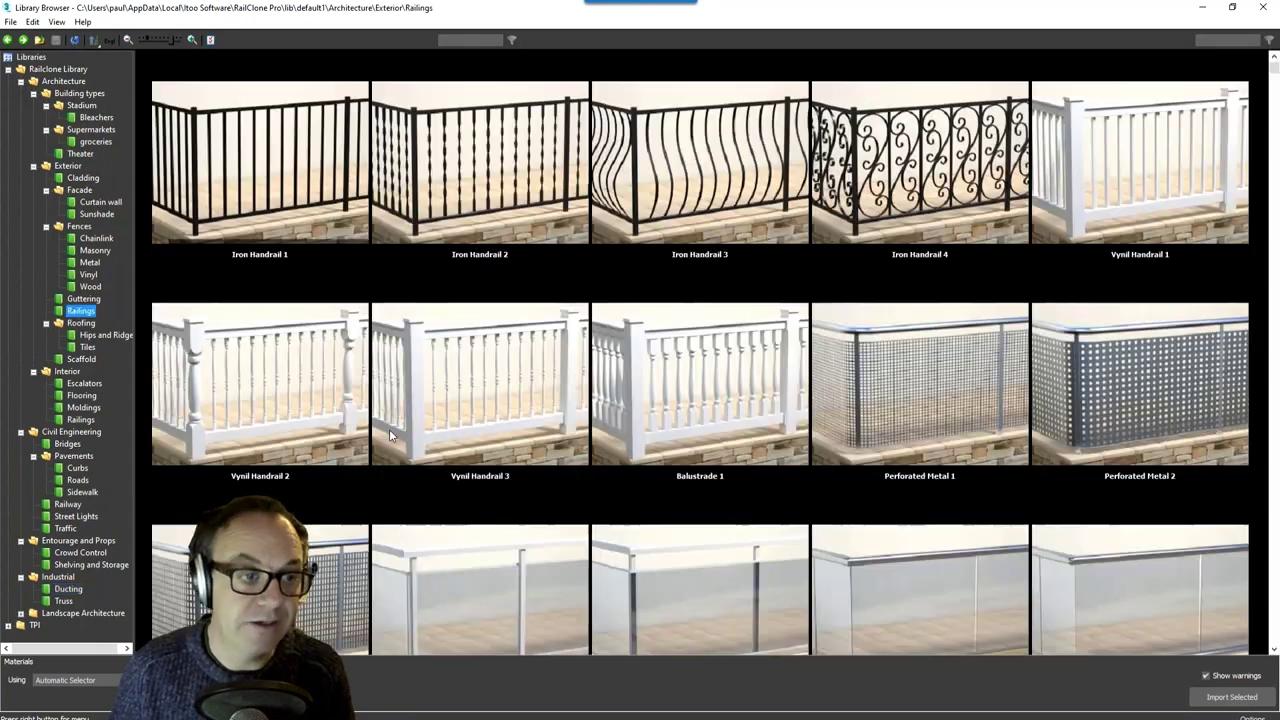
{"action": "left_click", "coordinate": [282, 196]}
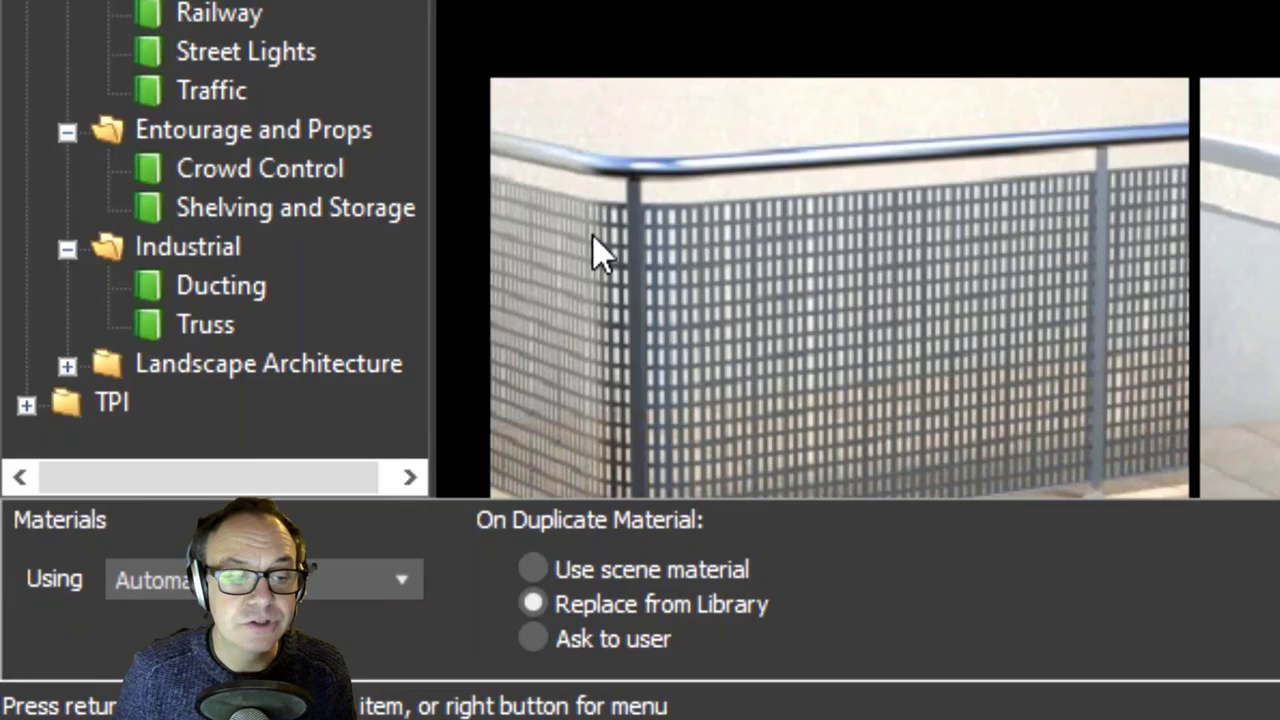
{"action": "left_click", "coordinate": [124, 681]}
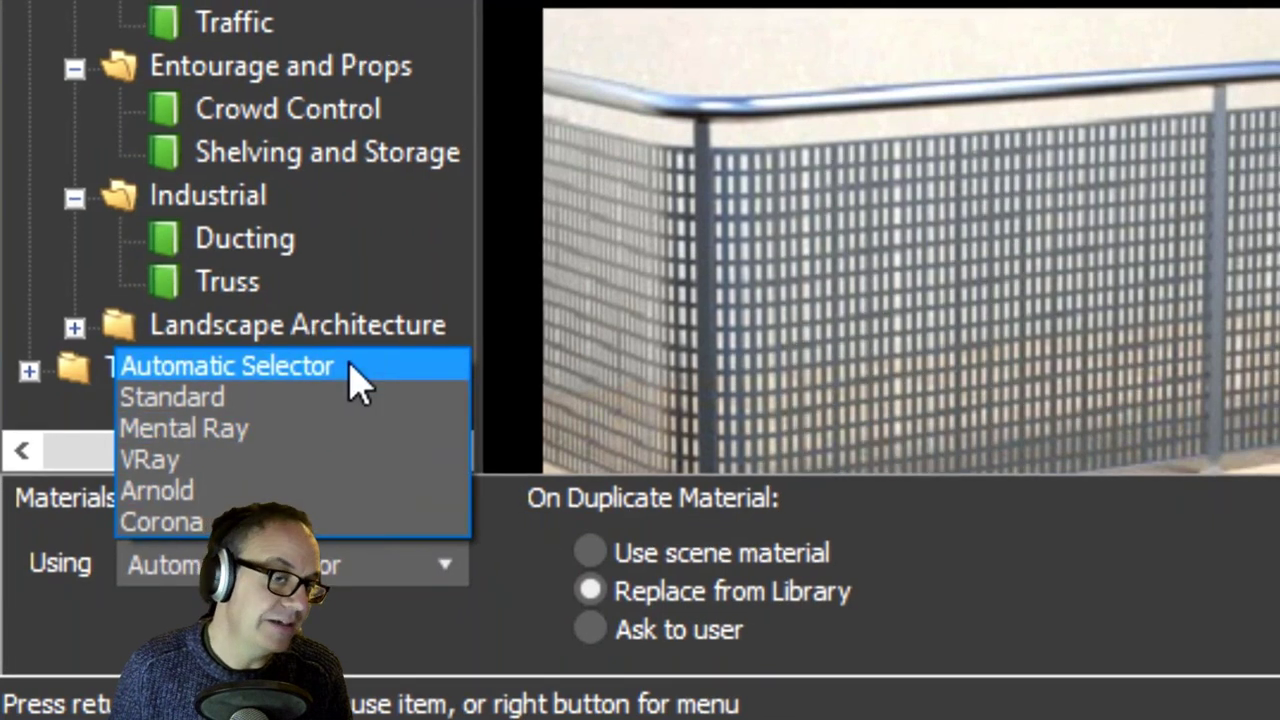
{"action": "left_click", "coordinate": [346, 364]}
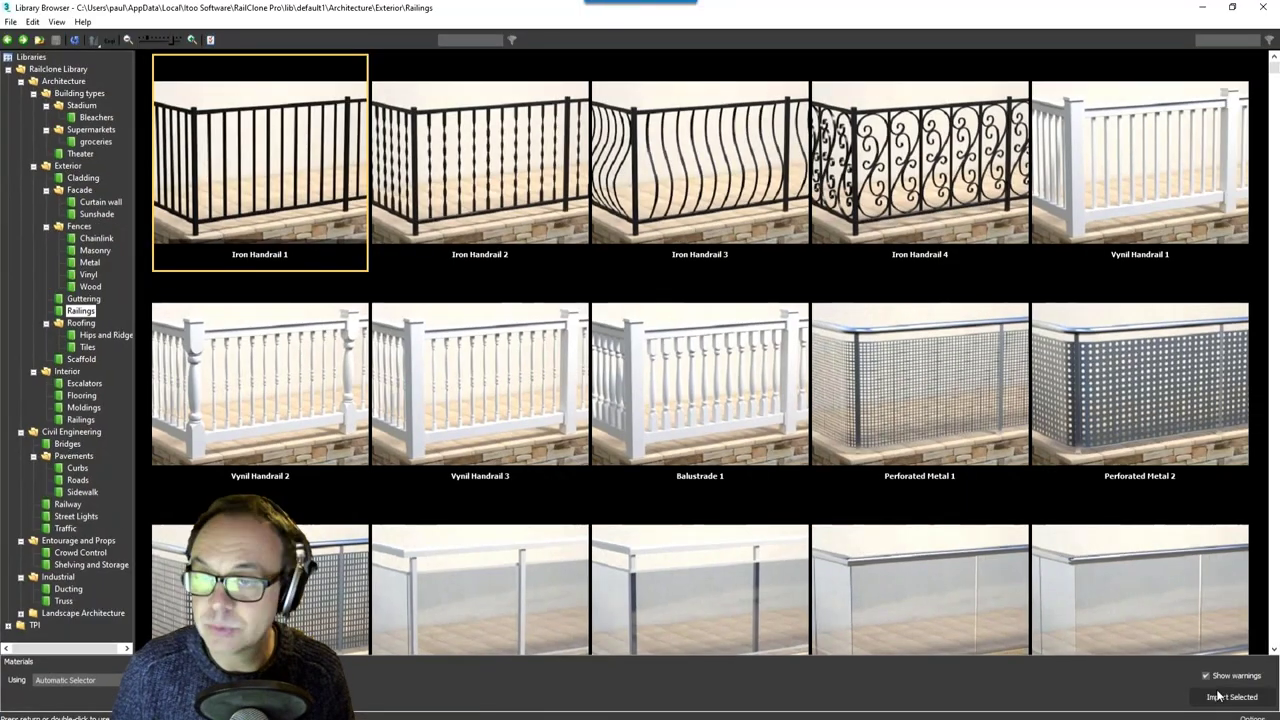
{"action": "left_click", "coordinate": [1218, 697]}
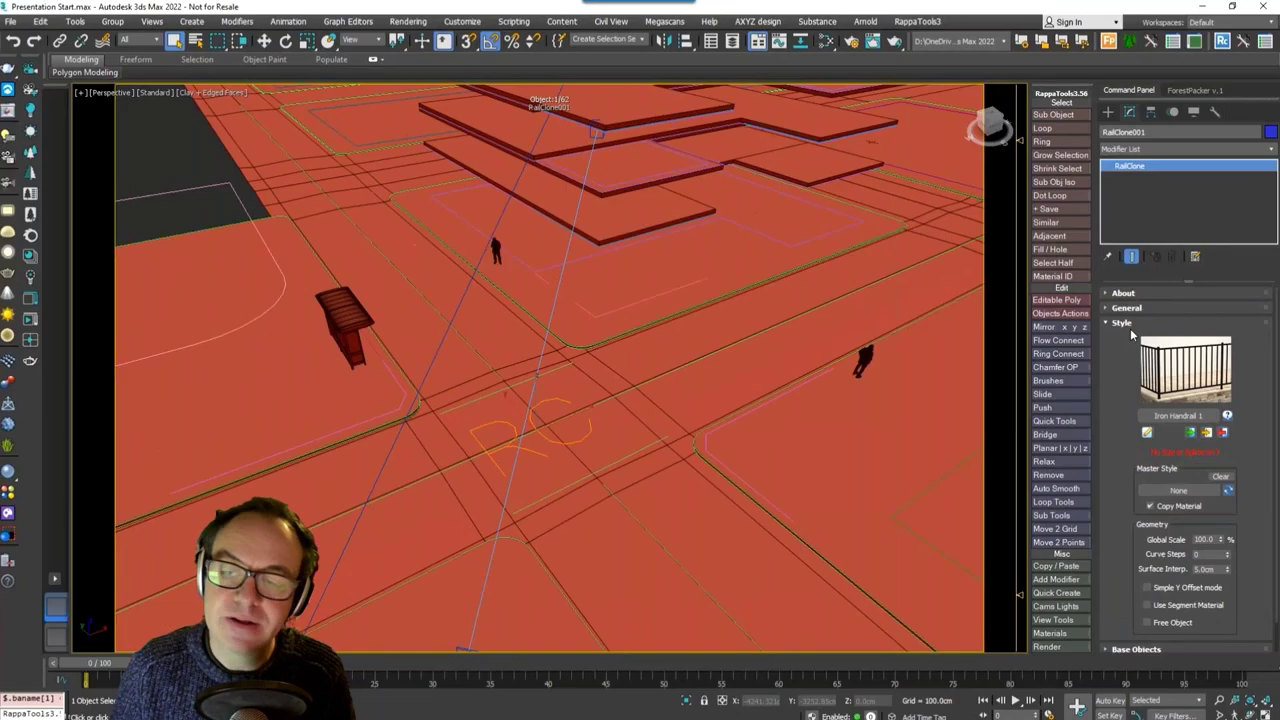
Step: Assign the pavement-corner spline to the iron handrail's Path base object
{"action": "left_click", "coordinate": [1045, 308]}
{"action": "left_click", "coordinate": [1136, 338]}
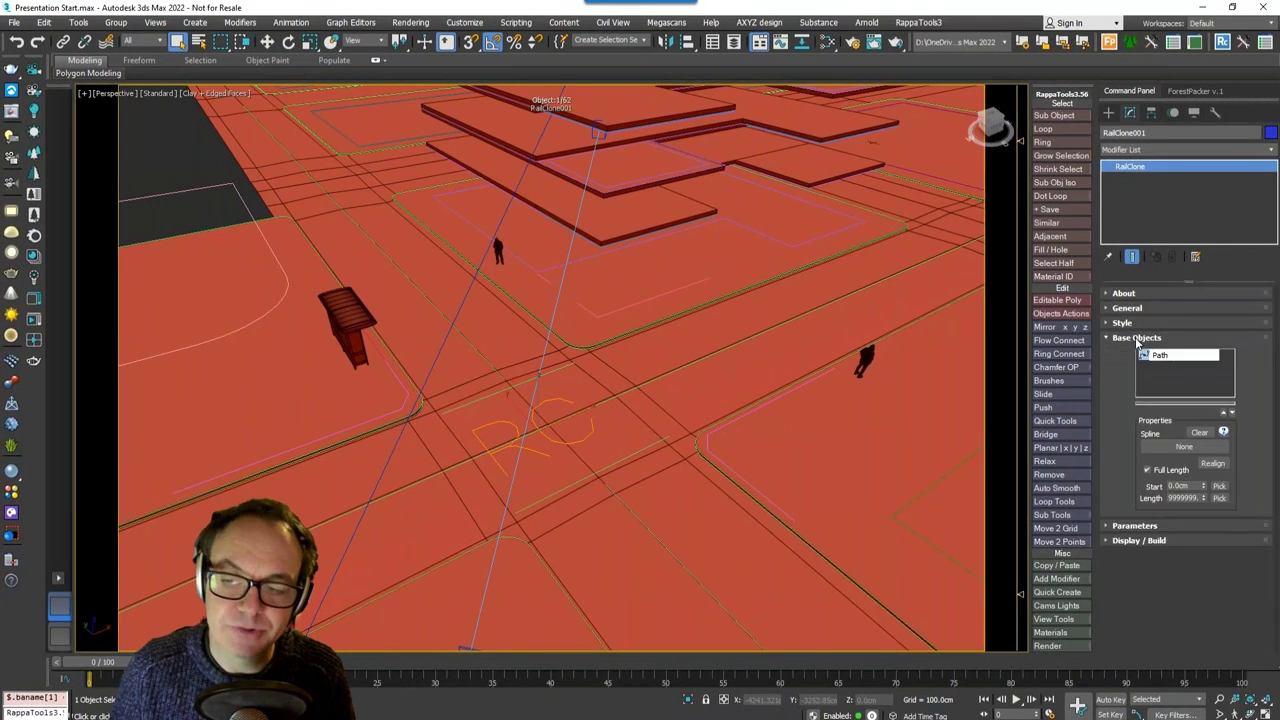
{"action": "left_click", "coordinate": [1192, 357]}
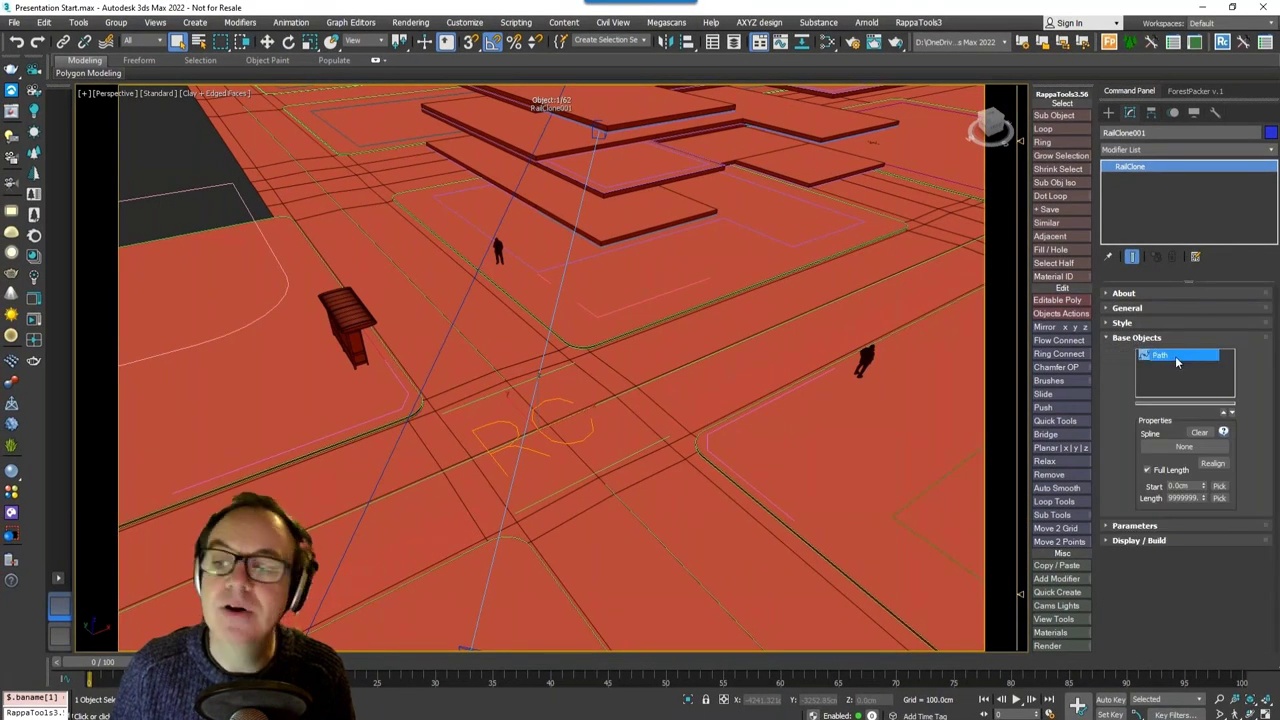
{"action": "left_click", "coordinate": [1184, 446]}
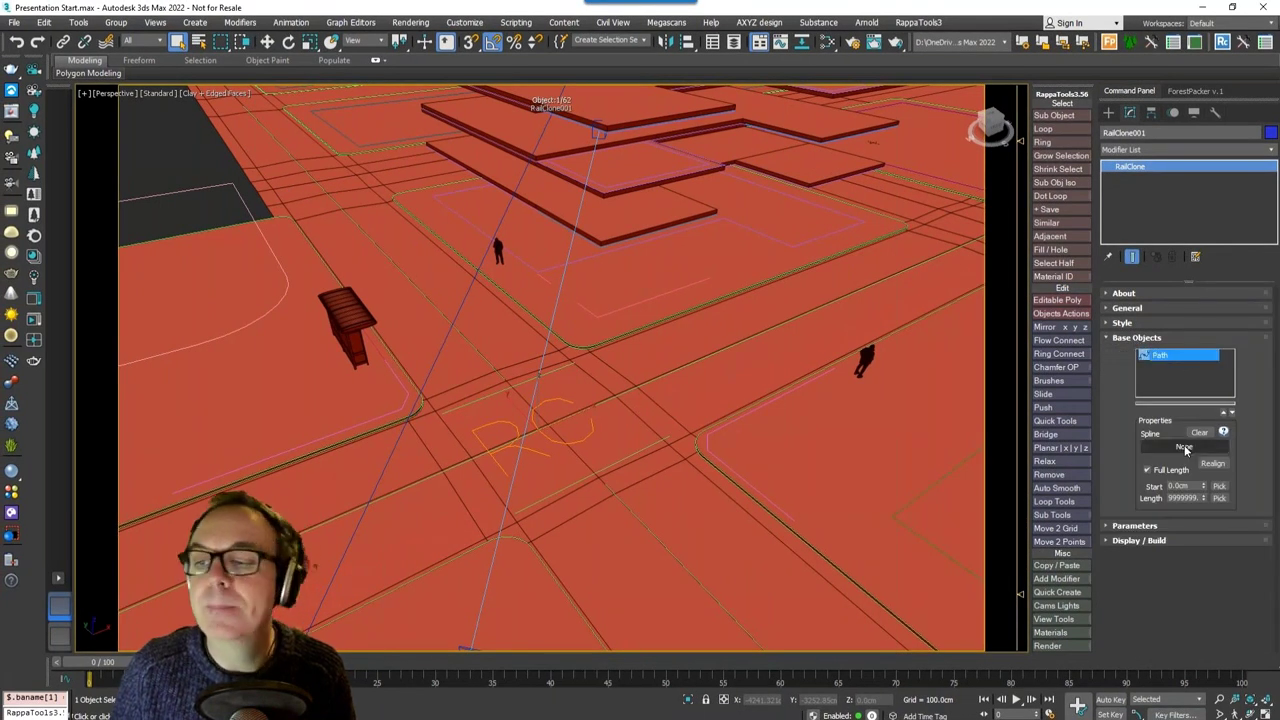
{"action": "left_click", "coordinate": [708, 442]}
{"action": "left_click", "coordinate": [707, 441]}
Step: Shorten the iron railing by moving the end vertex of its spline back towards the pavement corner
{"action": "middle_click_drag", "start_coordinate": [806, 443], "coordinate": [686, 447], "text": "alt"}
{"action": "scroll", "coordinate": [684, 466], "scroll_direction": "up", "scroll_amount": 3}
{"action": "right_click", "coordinate": [665, 440]}
{"action": "left_click", "coordinate": [631, 433]}
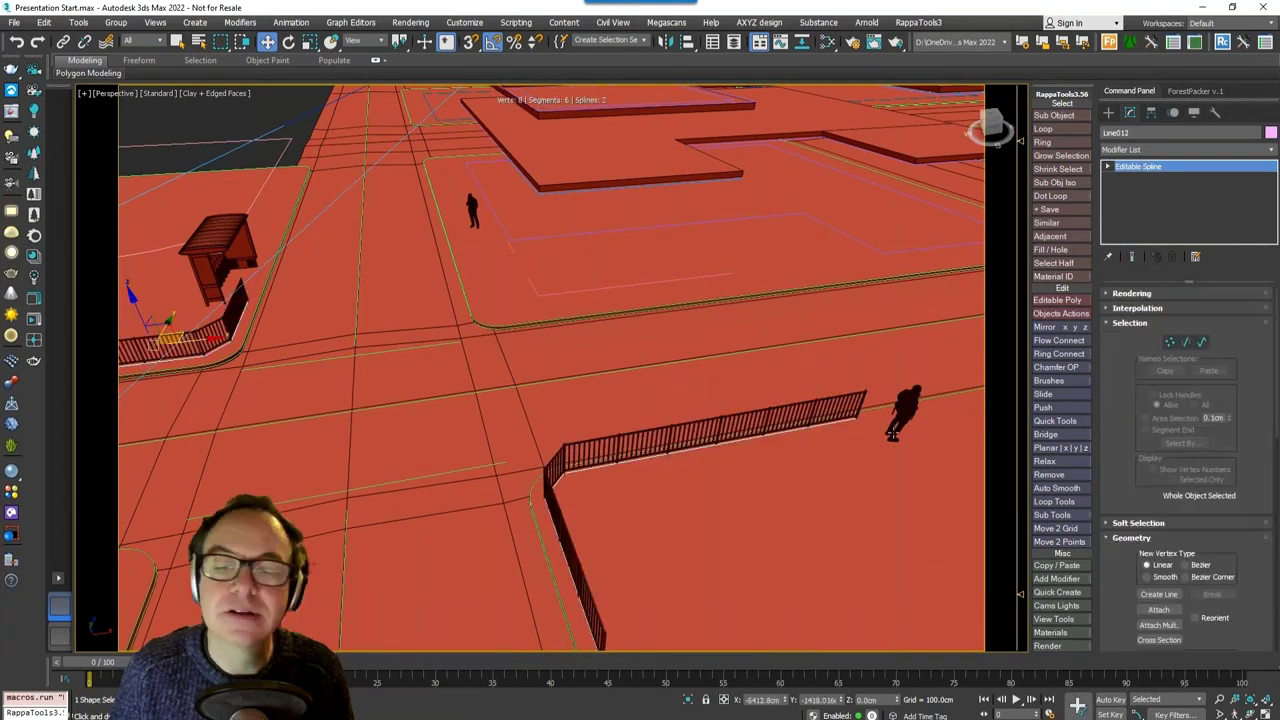
{"action": "key", "text": "1"}
{"action": "left_click", "coordinate": [860, 412]}
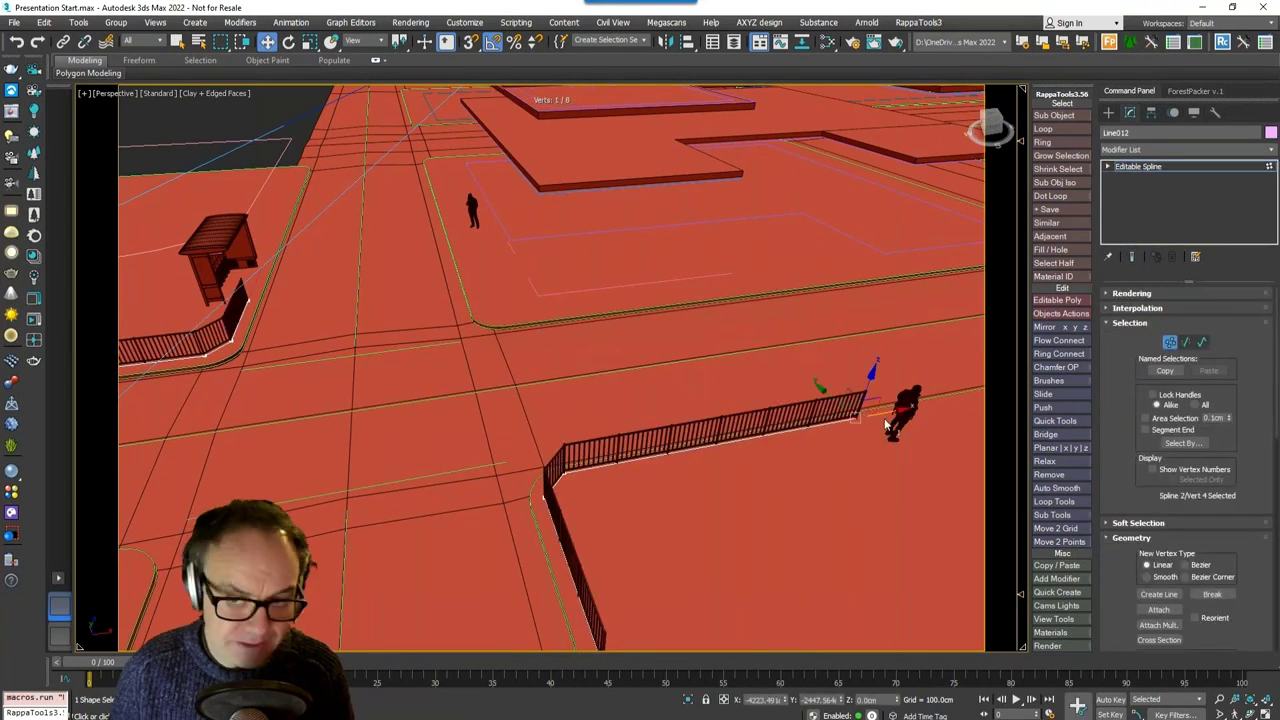
{"action": "left_click_drag", "start_coordinate": [883, 413], "coordinate": [706, 485]}
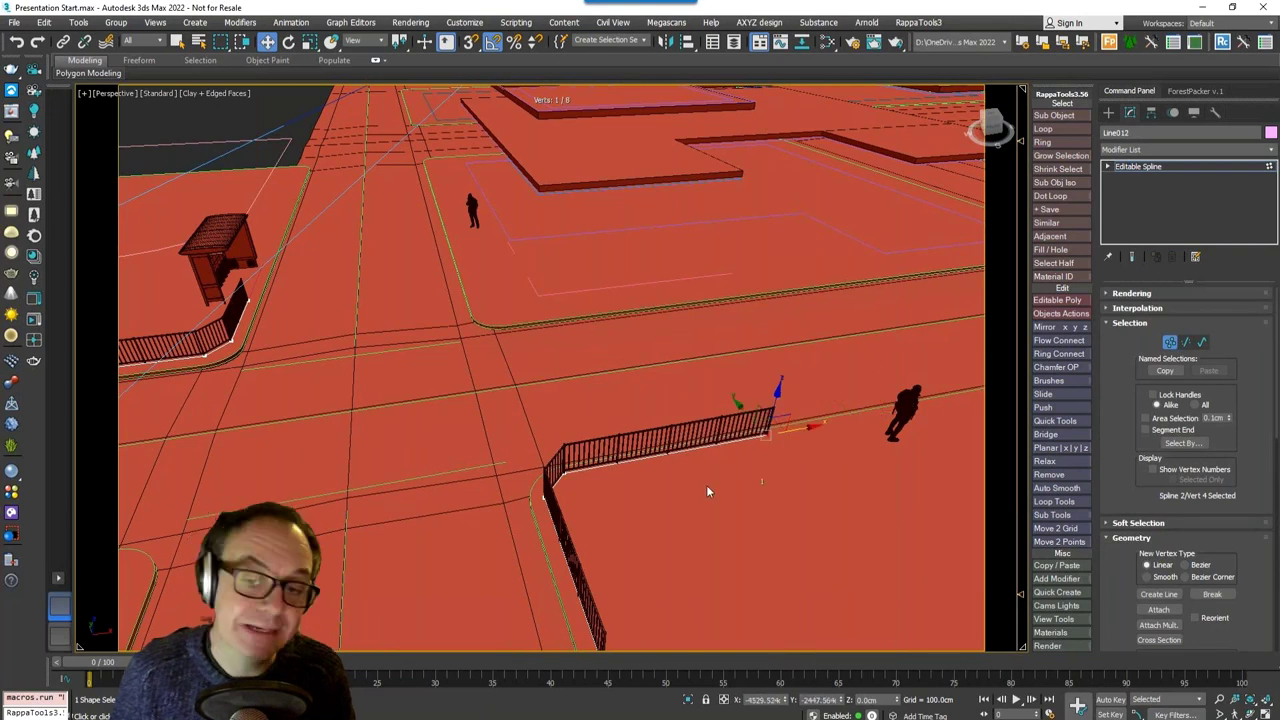
Step: Try to bow the railing into a curve by moving a vertex at the spline's corner
{"action": "middle_click_drag", "start_coordinate": [621, 512], "coordinate": [626, 486]}
{"action": "left_click_drag", "start_coordinate": [600, 517], "coordinate": [530, 440]}
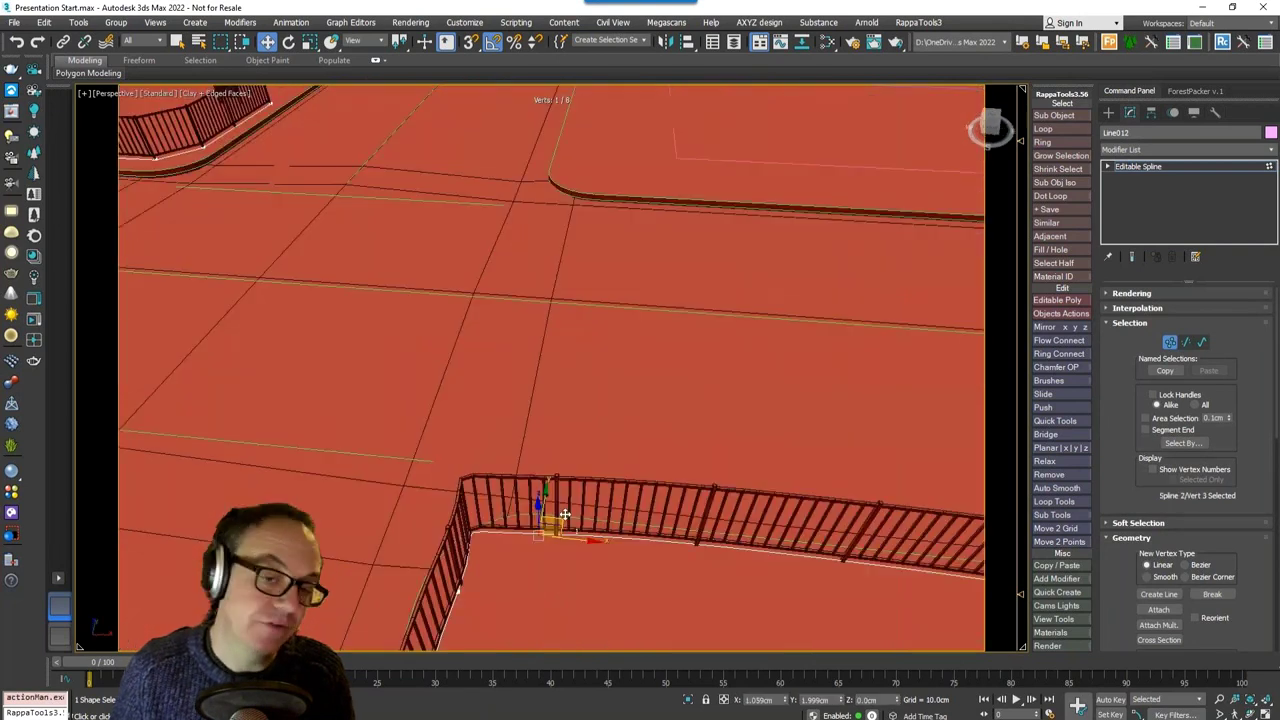
{"action": "left_click_drag", "start_coordinate": [557, 520], "coordinate": [750, 457]}
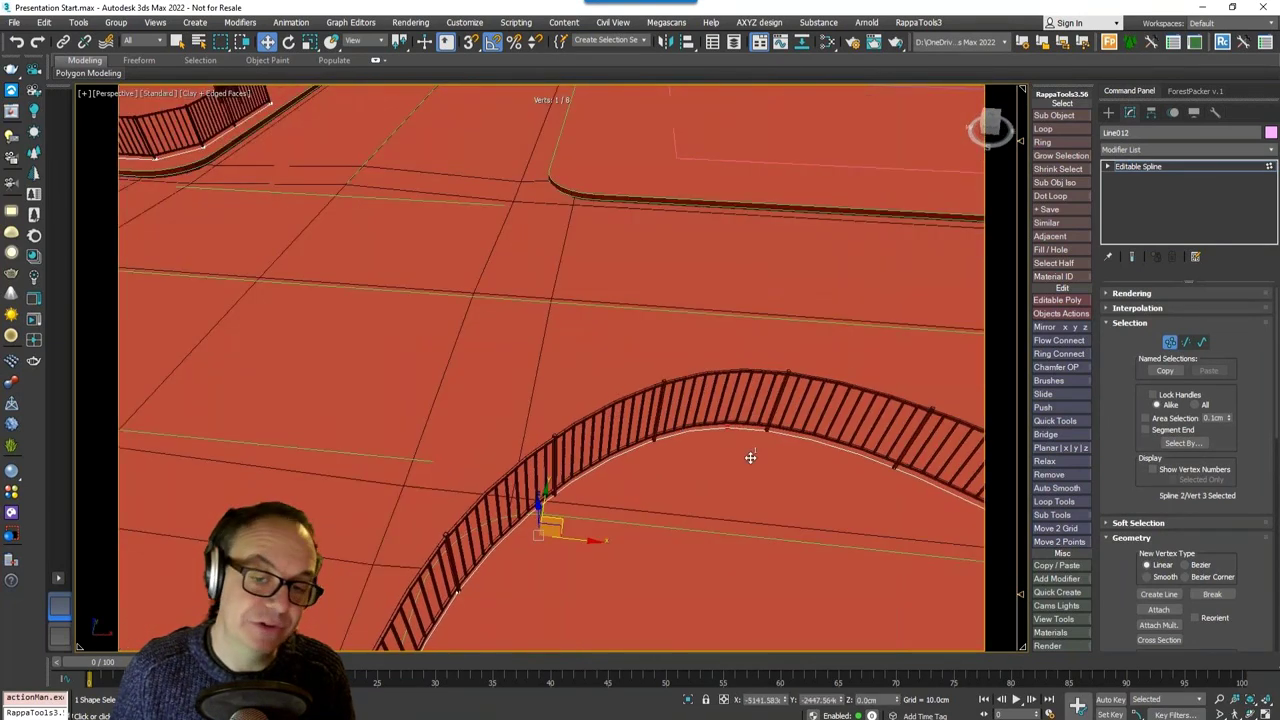
{"action": "middle_click_drag", "start_coordinate": [750, 457], "coordinate": [648, 411]}
{"action": "scroll", "coordinate": [635, 408], "scroll_direction": "down", "scroll_amount": 5}
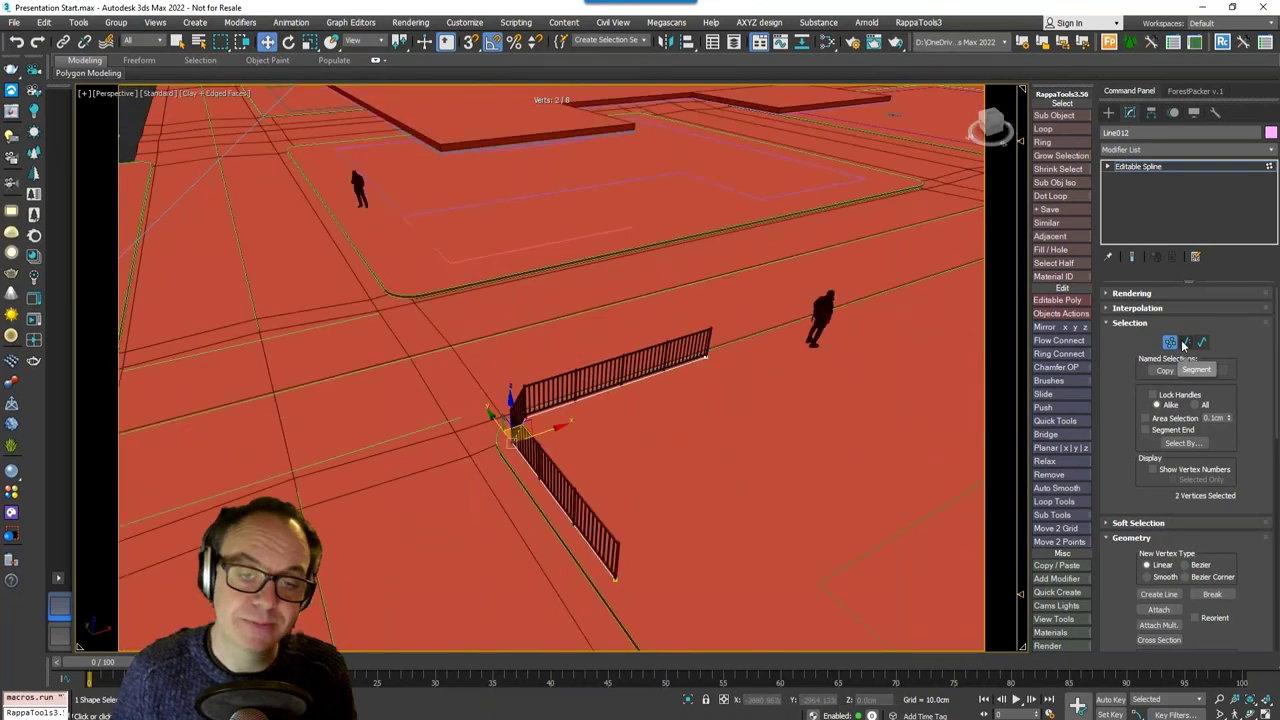
{"action": "left_click", "coordinate": [1169, 343]}
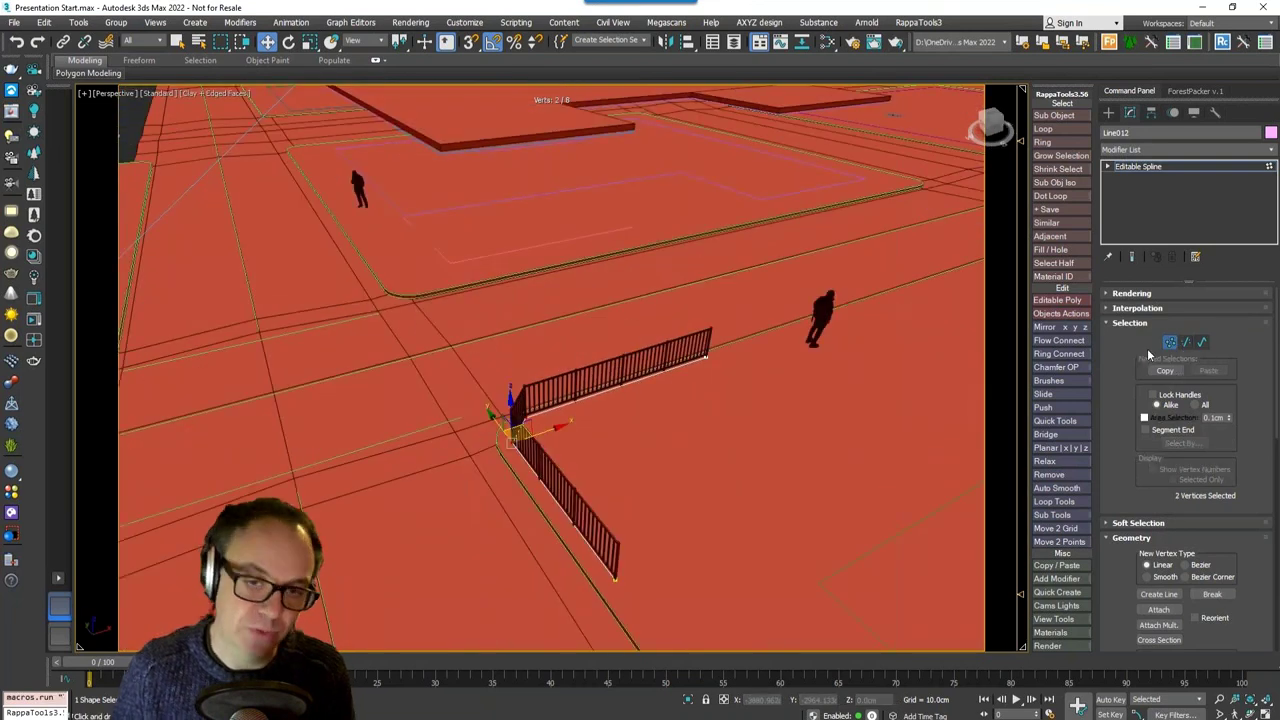
Step: Create a second RailClone Pro object on the ground beside the multi-storey building
{"action": "middle_click_drag", "start_coordinate": [550, 472], "coordinate": [631, 497]}
{"action": "scroll", "coordinate": [575, 430], "scroll_direction": "down", "scroll_amount": 3}
{"action": "middle_click_drag", "start_coordinate": [563, 420], "coordinate": [647, 544]}
{"action": "middle_click_drag", "start_coordinate": [668, 322], "coordinate": [609, 443]}
{"action": "scroll", "coordinate": [607, 440], "scroll_direction": "up", "scroll_amount": 4}
{"action": "middle_click_drag", "start_coordinate": [602, 382], "coordinate": [611, 341]}
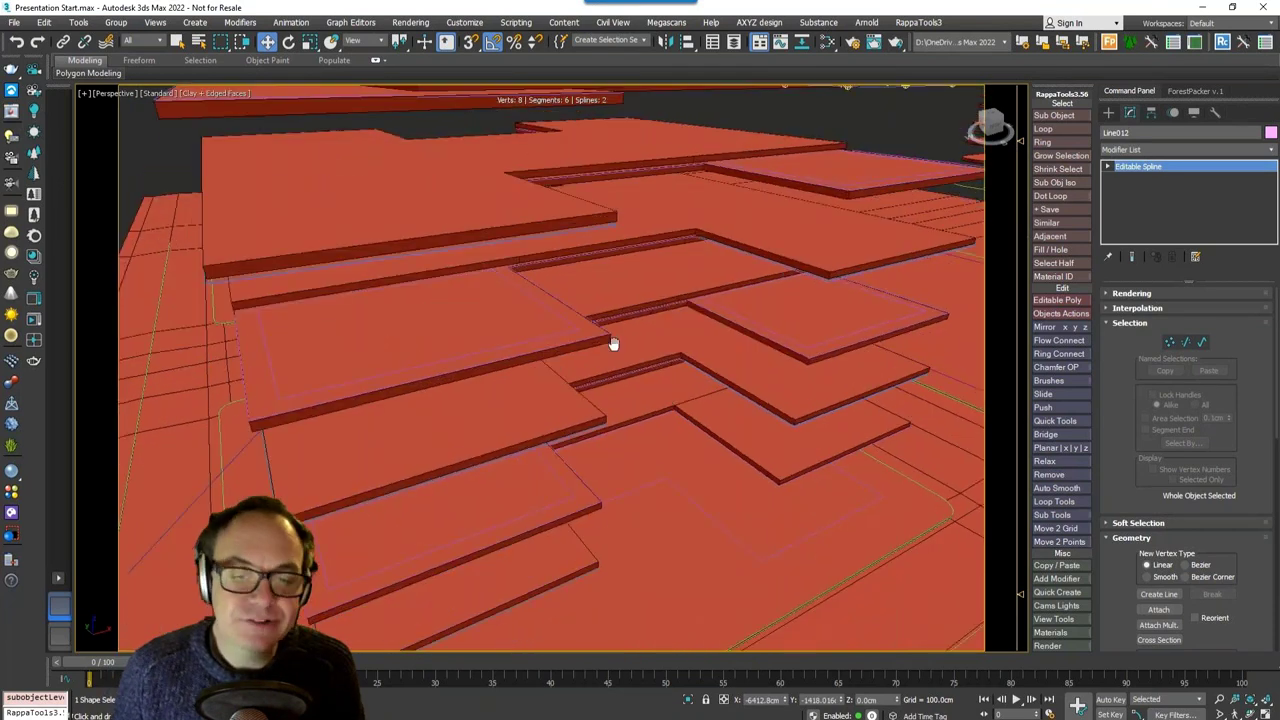
{"action": "scroll", "coordinate": [608, 336], "scroll_direction": "down", "scroll_amount": 3}
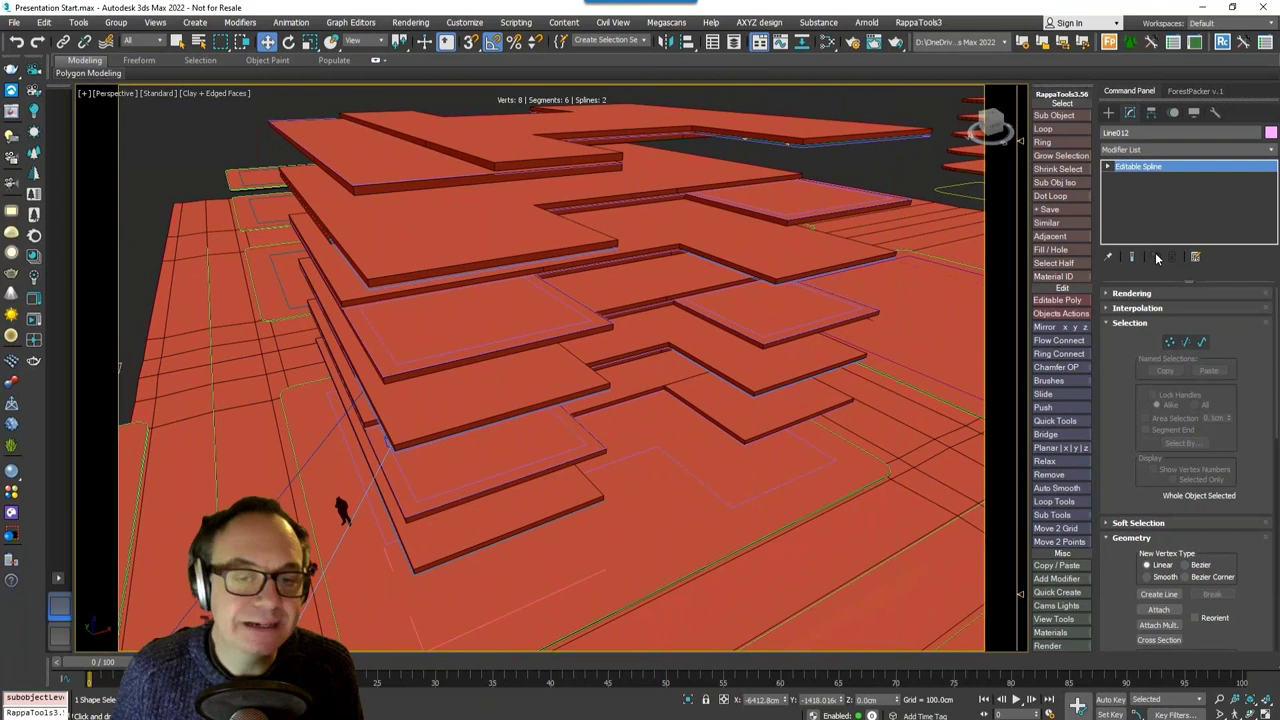
{"action": "left_click", "coordinate": [1107, 113]}
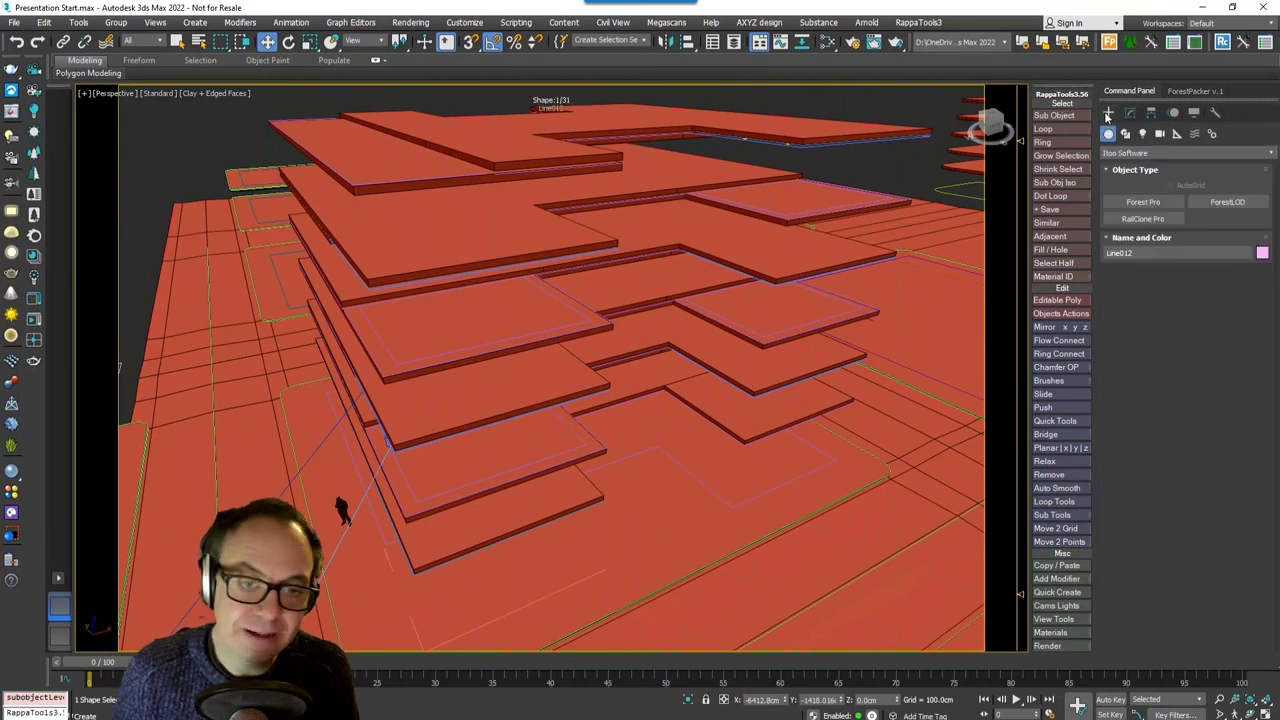
{"action": "left_click", "coordinate": [1143, 218]}
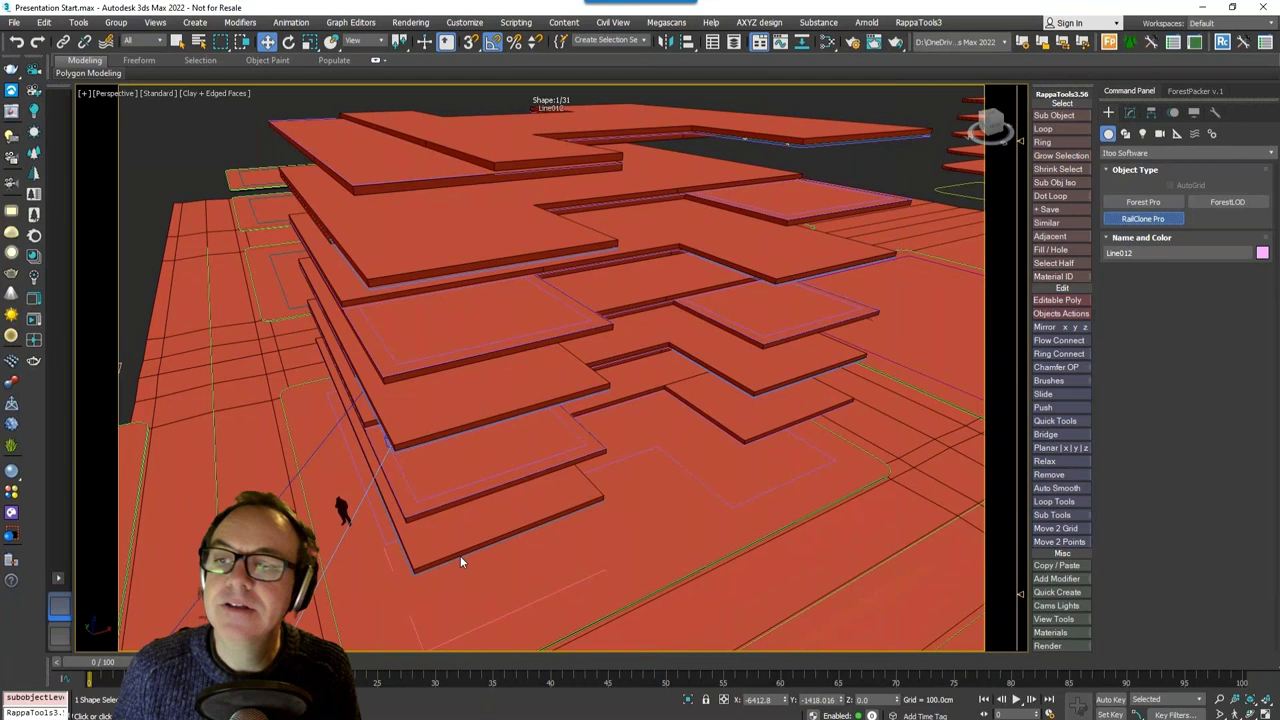
{"action": "left_click_drag", "start_coordinate": [632, 531], "coordinate": [672, 541]}
{"action": "right_click", "coordinate": [672, 542]}
Step: Import the Glass Handrail 2 style from the interior railings library into the new RailClone object
{"action": "left_click", "coordinate": [1130, 113]}
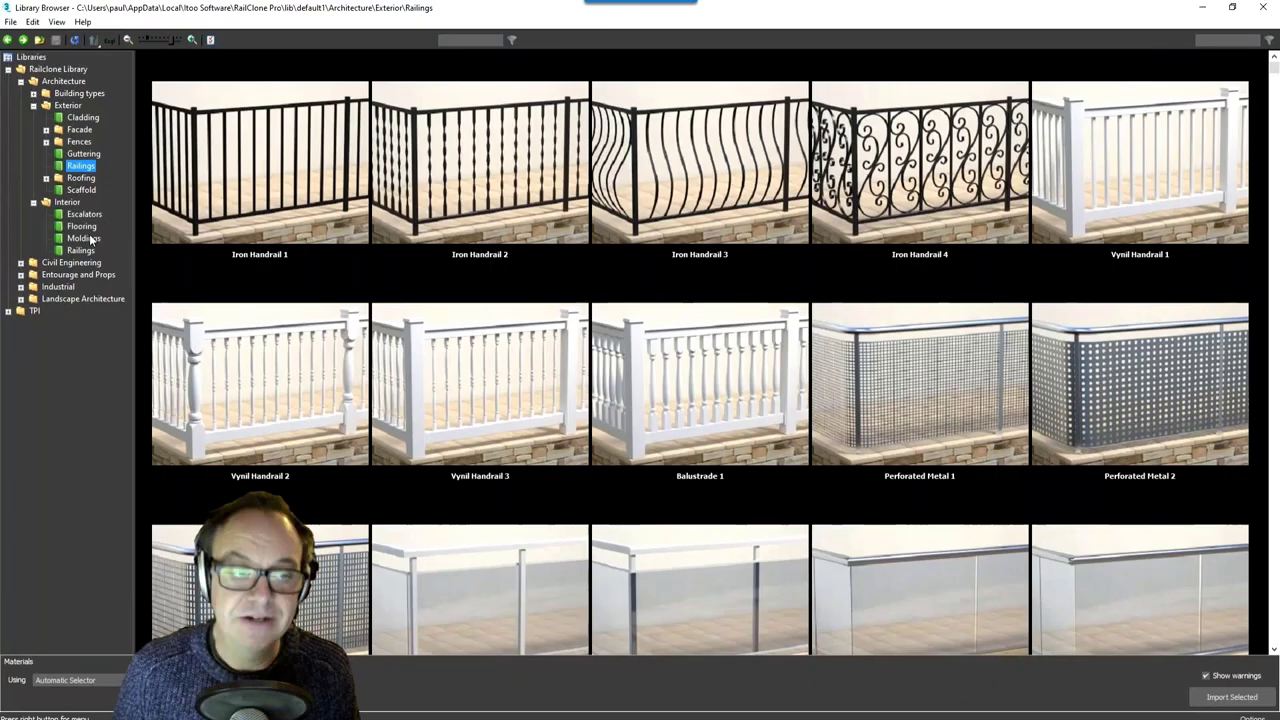
{"action": "left_click", "coordinate": [81, 250]}
{"action": "left_click", "coordinate": [514, 177]}
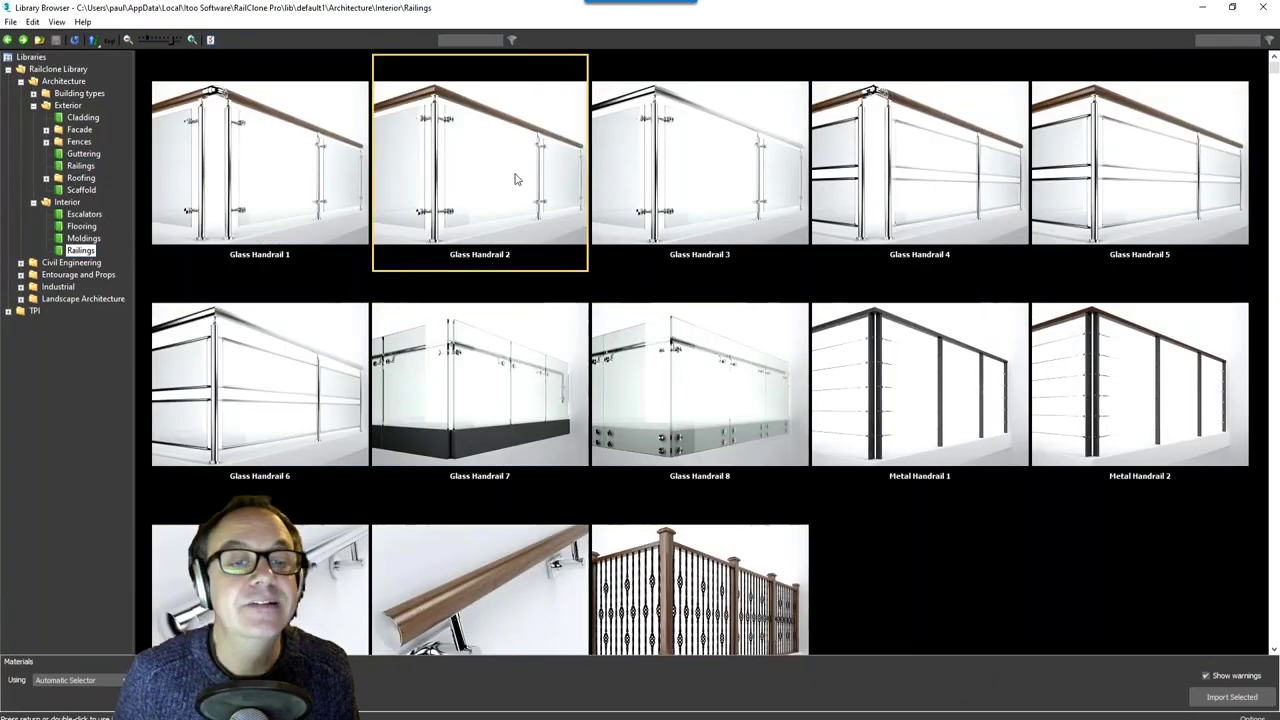
{"action": "left_click", "coordinate": [1212, 695]}
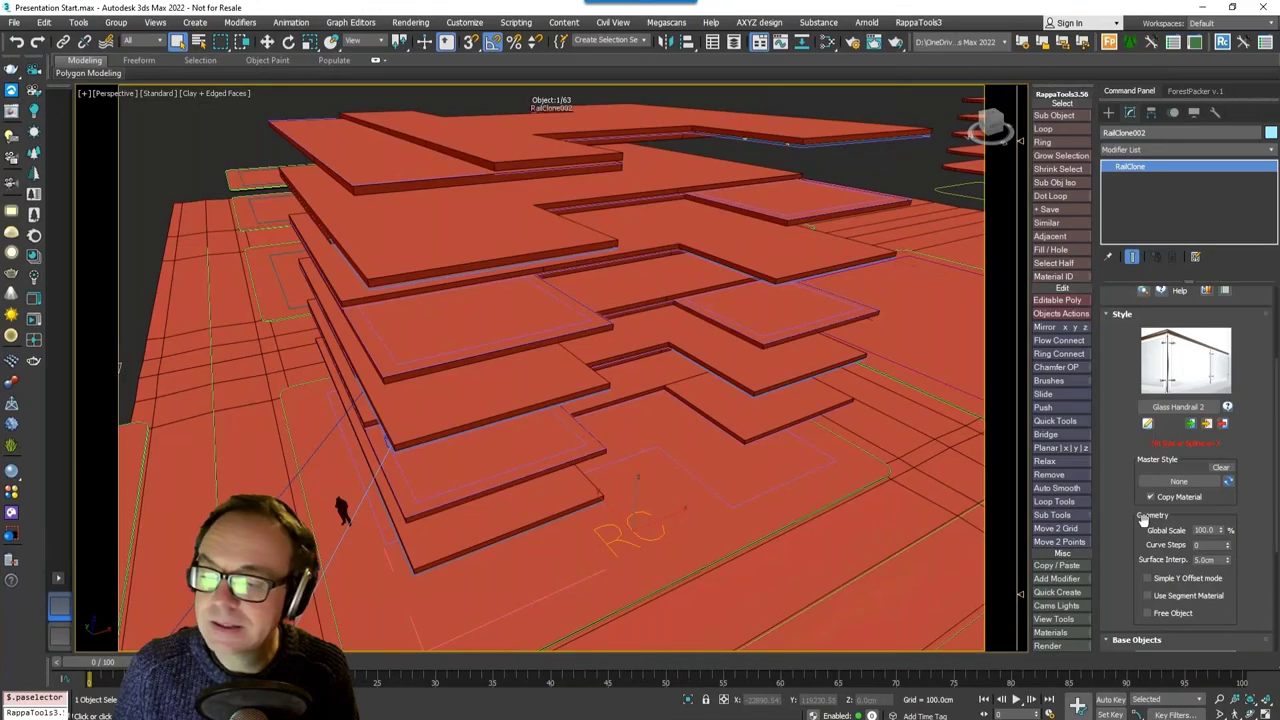
Step: Assign the Balcony spline to the glass handrail's Spline base object and dismiss the face-limit warning
{"action": "scroll", "coordinate": [1160, 520], "scroll_direction": "down", "scroll_amount": 4}
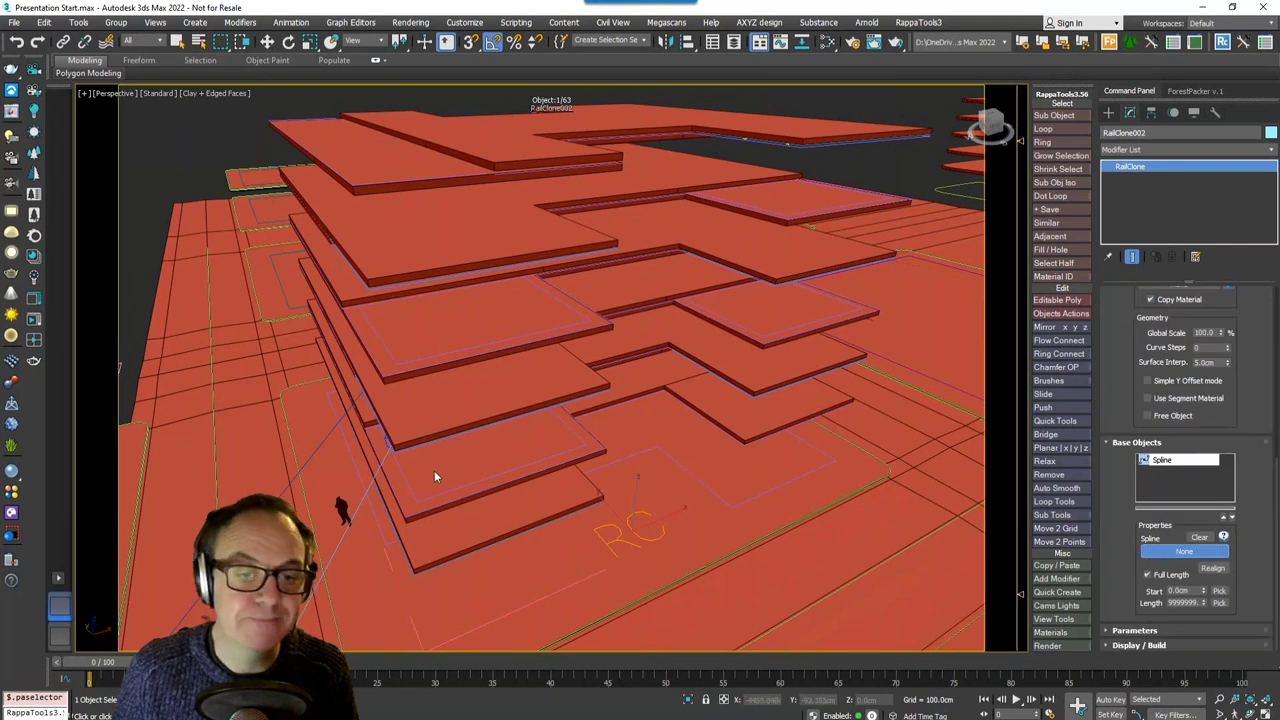
{"action": "left_click", "coordinate": [444, 504]}
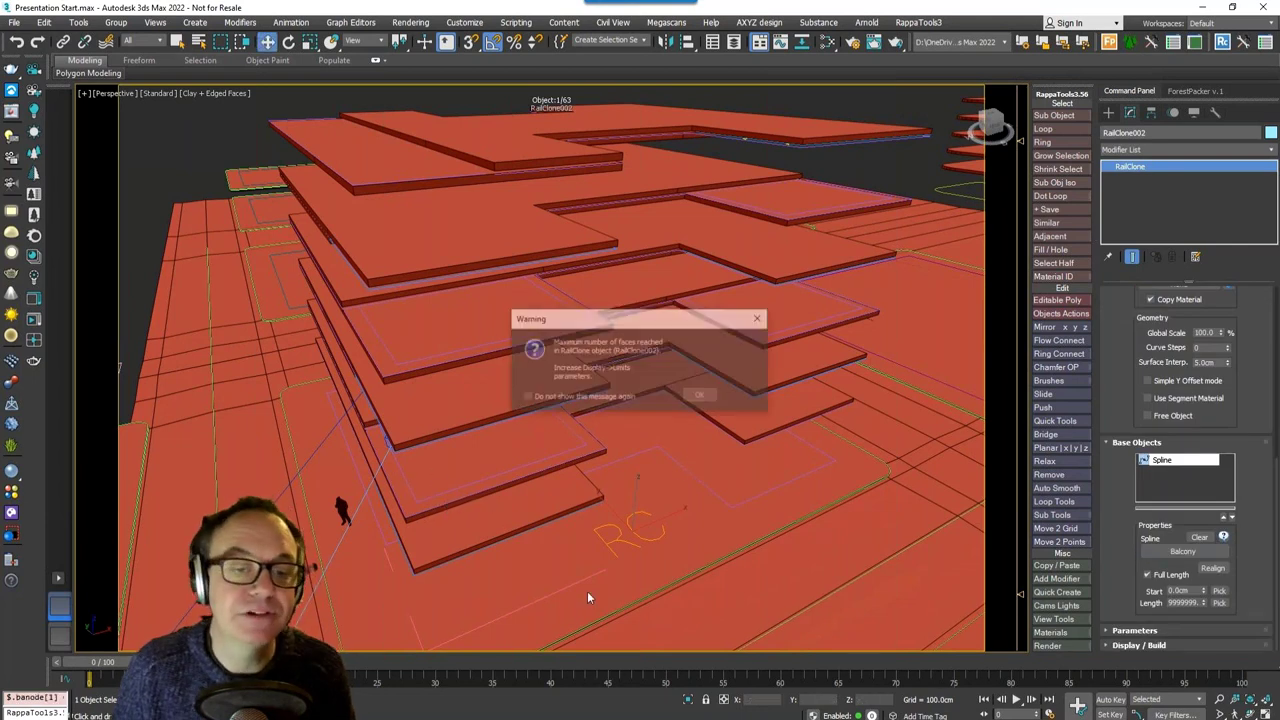
{"action": "left_click", "coordinate": [700, 398]}
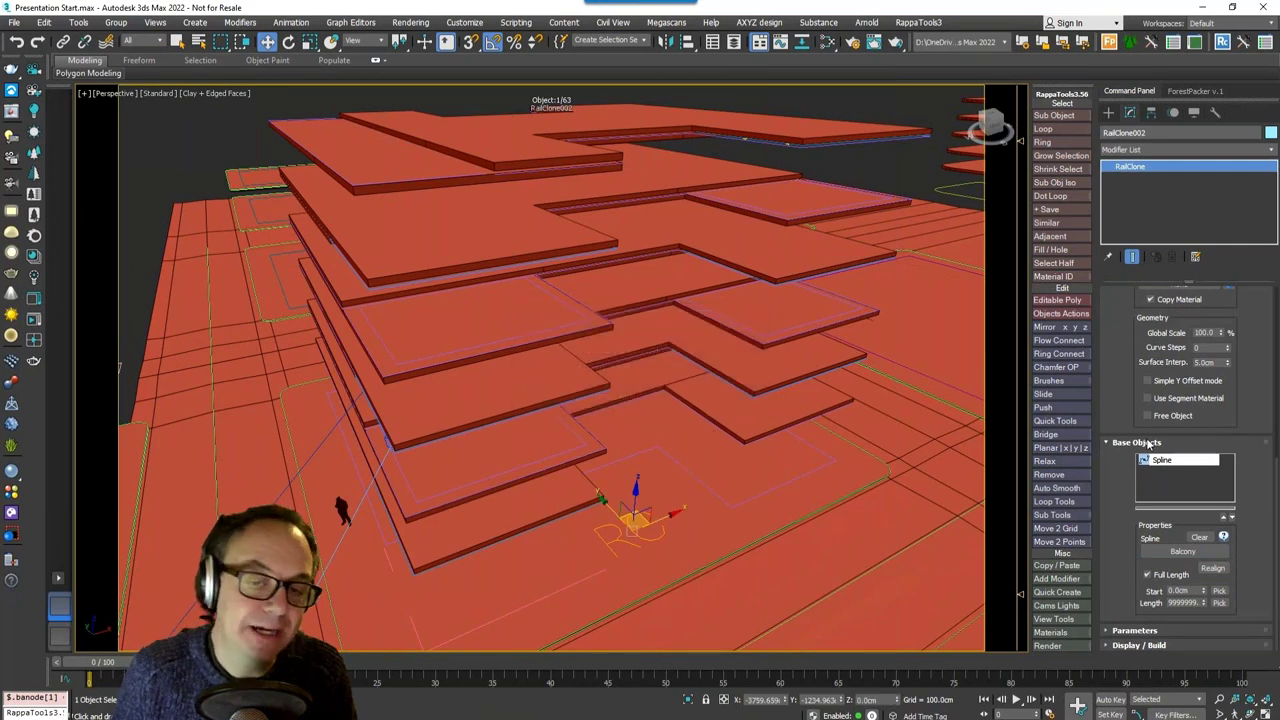
Step: Set the glass handrail's viewport display mode to Quick Mesh
{"action": "left_click", "coordinate": [1135, 645]}
{"action": "scroll", "coordinate": [1157, 468], "scroll_direction": "down", "scroll_amount": 3}
{"action": "left_click", "coordinate": [1183, 430]}
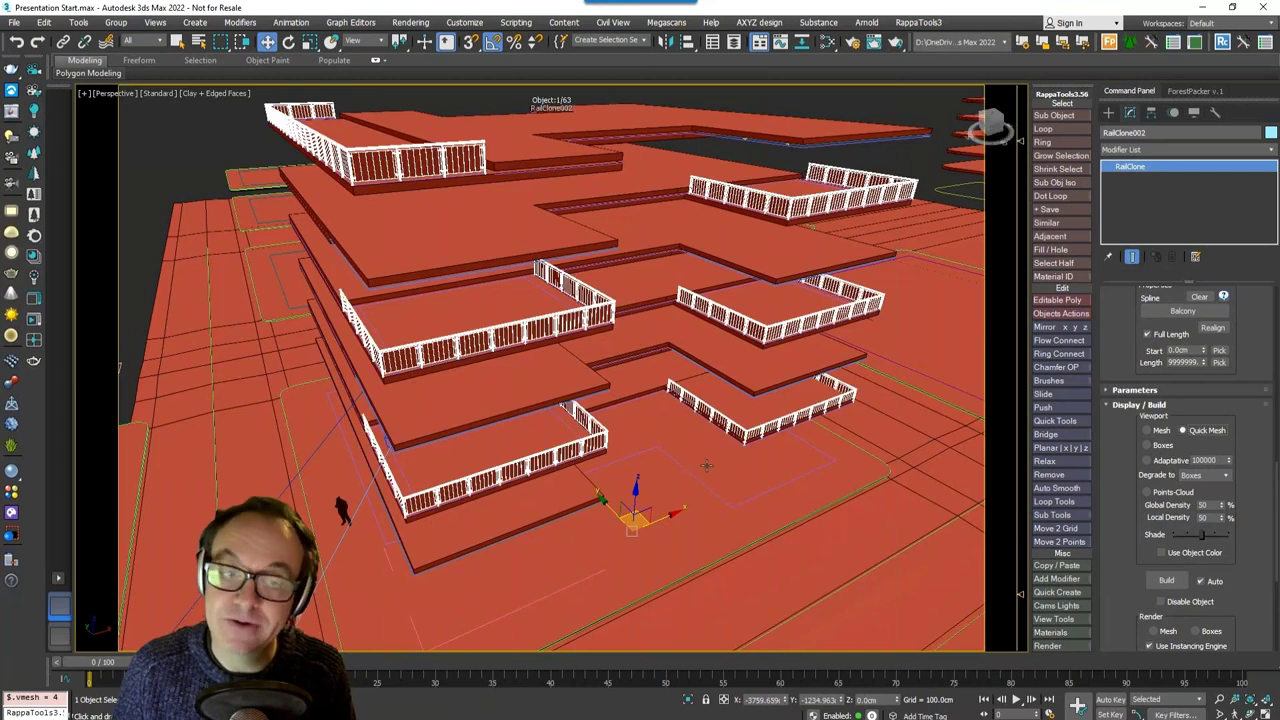
Step: Create a third RailClone Pro object on the road near the iron railing corner
{"action": "scroll", "coordinate": [707, 465], "scroll_direction": "down", "scroll_amount": 3}
{"action": "middle_click_drag", "start_coordinate": [707, 465], "coordinate": [726, 441]}
{"action": "left_click_drag", "start_coordinate": [726, 441], "coordinate": [692, 432], "text": "alt"}
{"action": "middle_click_drag", "start_coordinate": [692, 432], "coordinate": [673, 422], "text": "alt"}
{"action": "scroll", "coordinate": [673, 422], "scroll_direction": "up", "scroll_amount": 4}
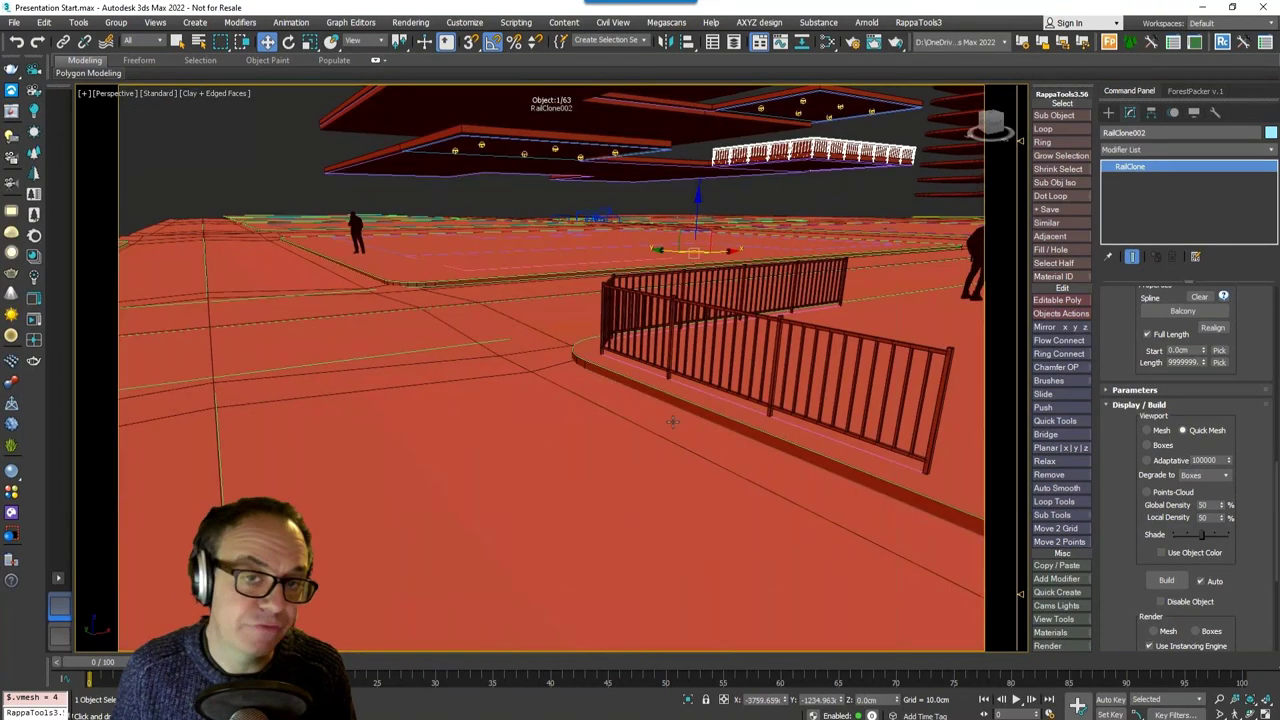
{"action": "left_click", "coordinate": [1108, 112]}
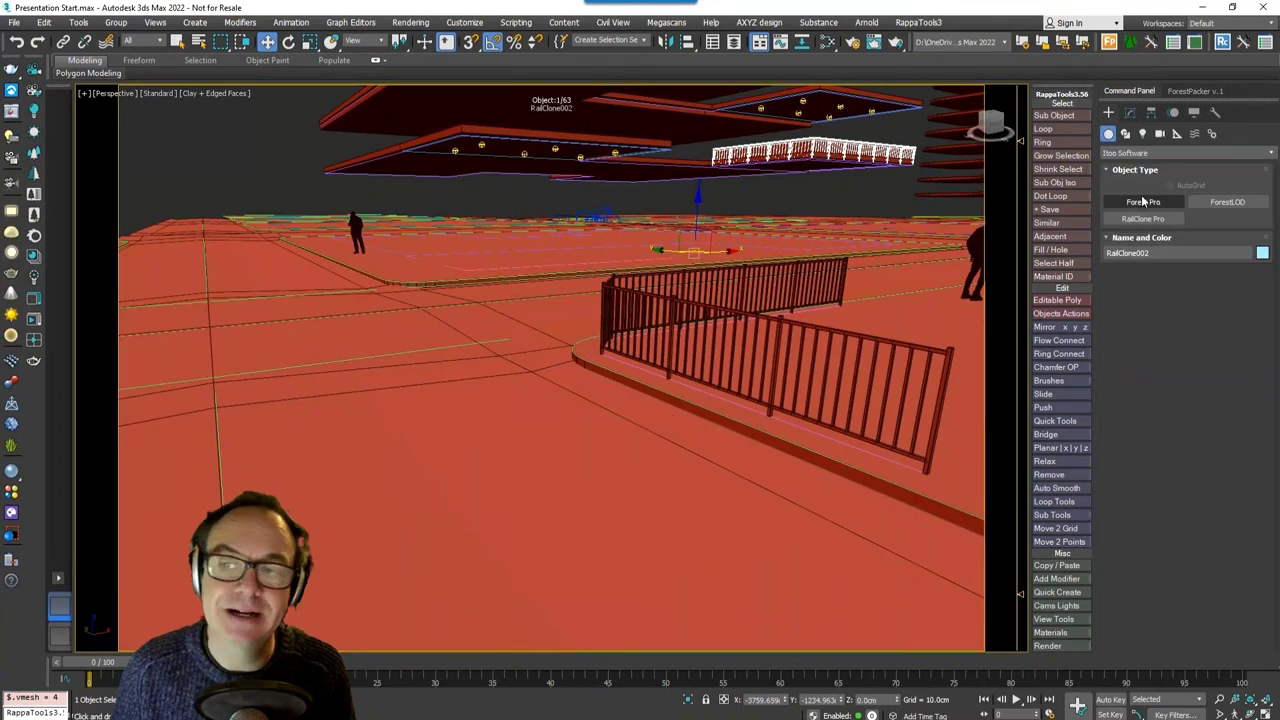
{"action": "left_click", "coordinate": [1142, 219]}
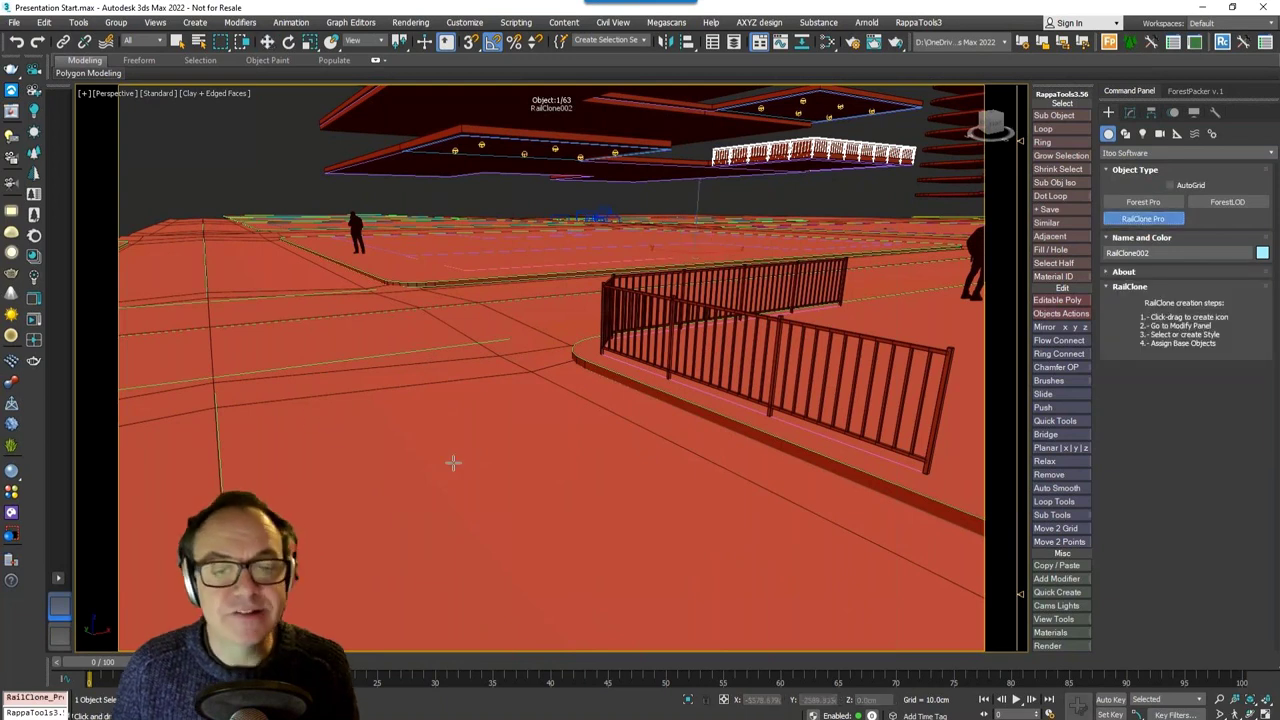
{"action": "left_click_drag", "start_coordinate": [345, 414], "coordinate": [452, 463]}
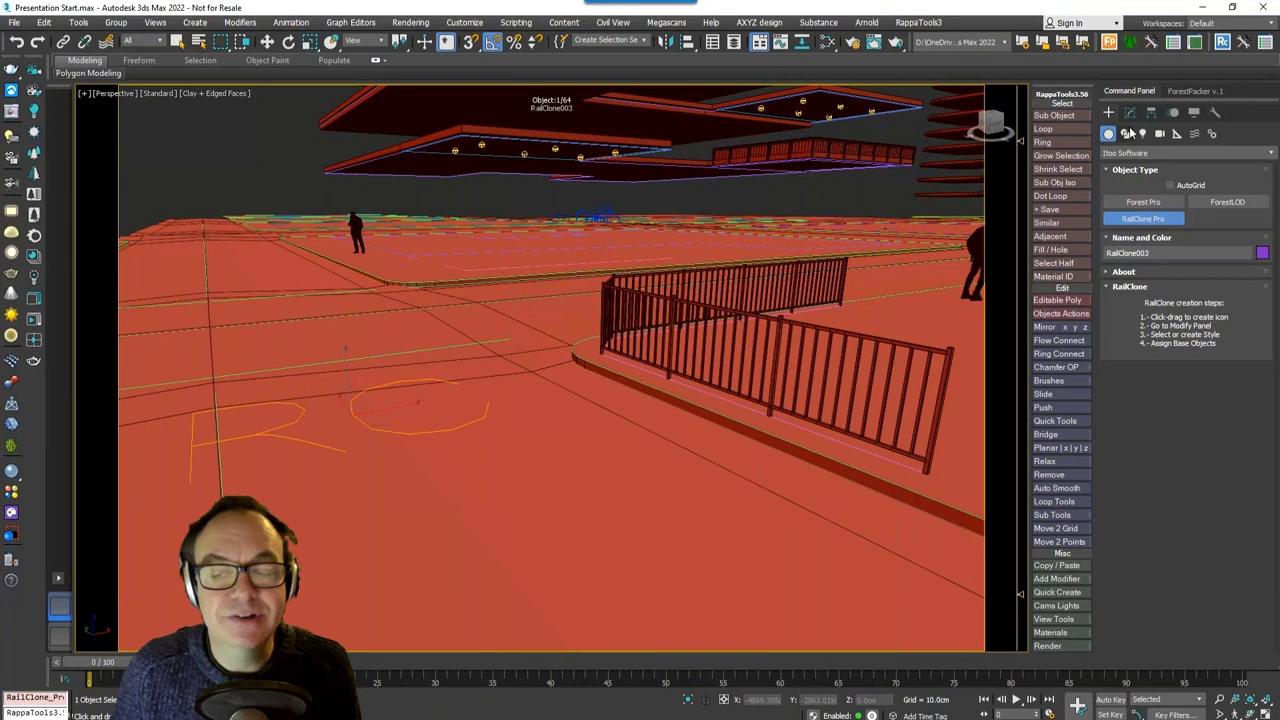
Step: Import the Concrete Curb style from the Civil Engineering pavement curbs into the third RailClone object
{"action": "left_click", "coordinate": [1130, 113]}
{"action": "left_click_drag", "start_coordinate": [1170, 300], "coordinate": [1198, 516]}
{"action": "scroll", "coordinate": [1160, 464], "scroll_direction": "up", "scroll_amount": 3}
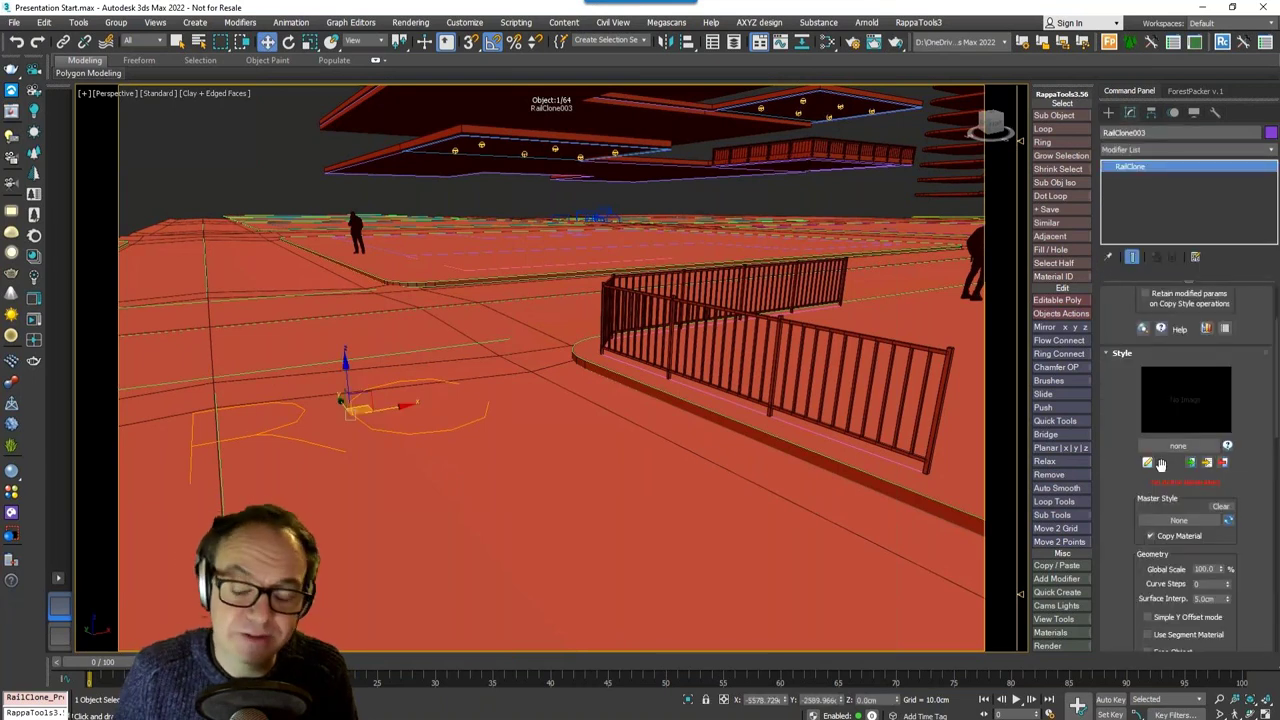
{"action": "left_click", "coordinate": [1160, 464]}
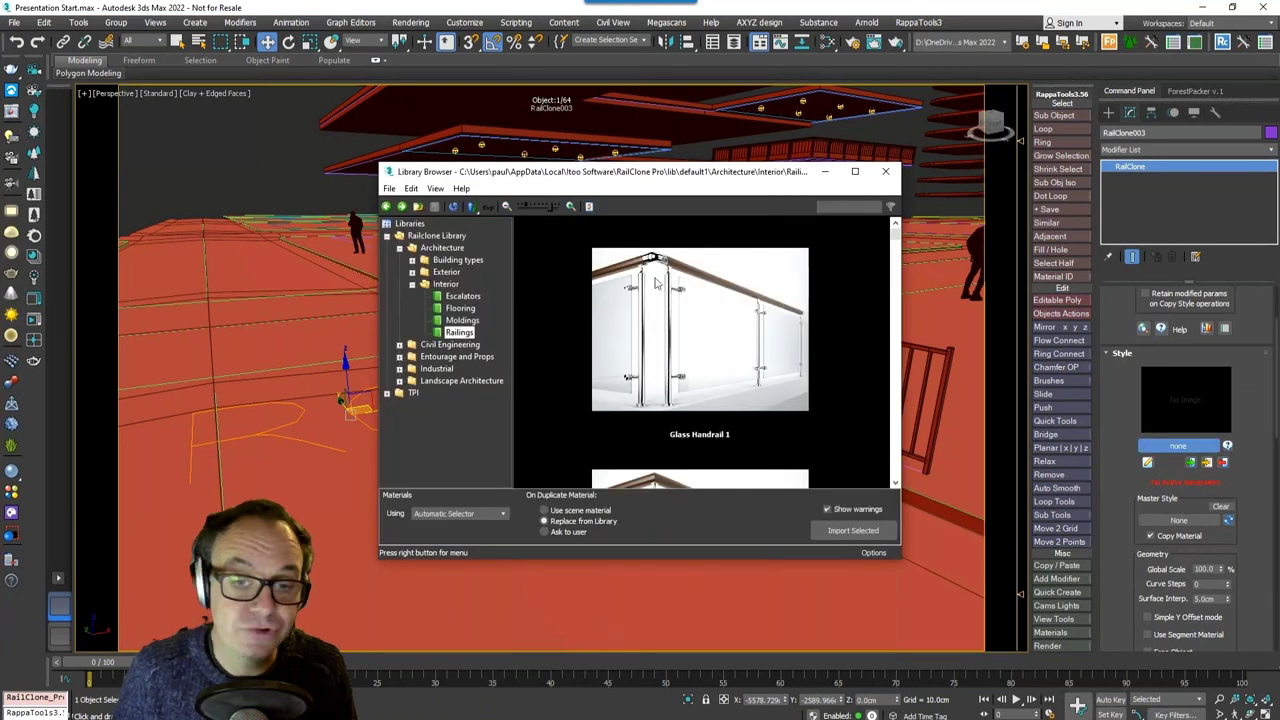
{"action": "left_click", "coordinate": [855, 172]}
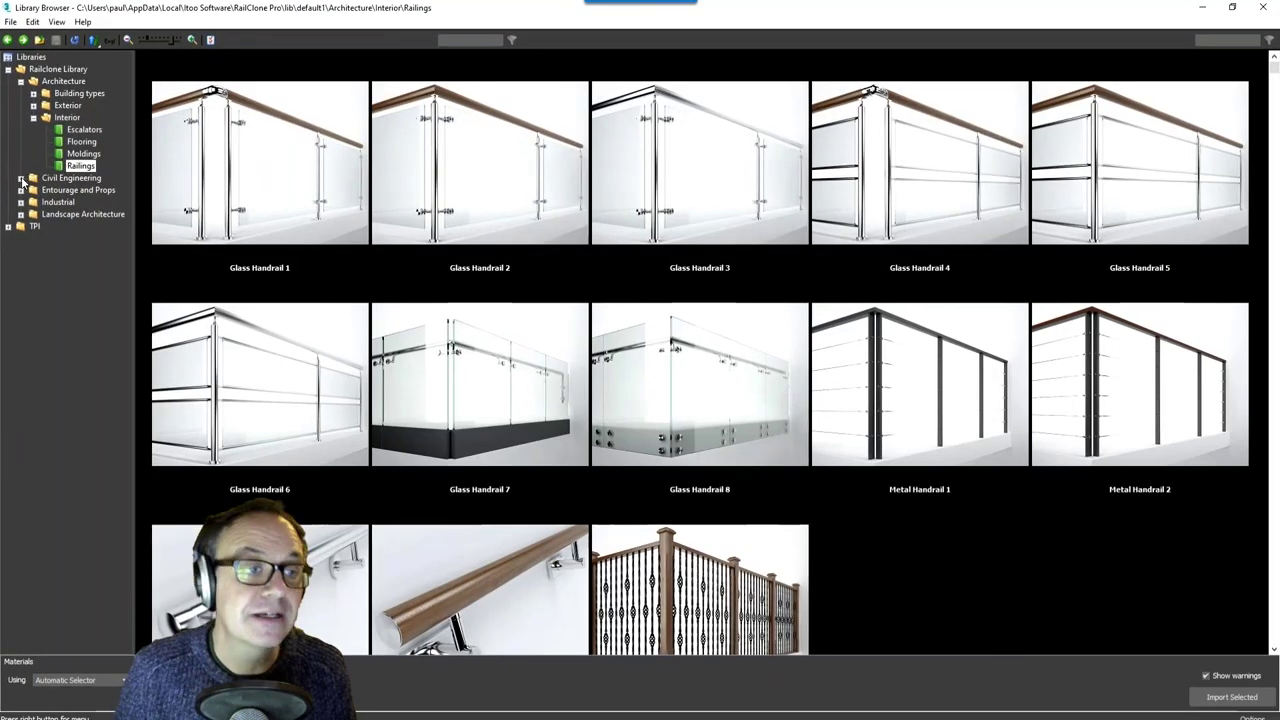
{"action": "left_click", "coordinate": [21, 178]}
{"action": "left_click", "coordinate": [33, 202]}
{"action": "left_click", "coordinate": [72, 214]}
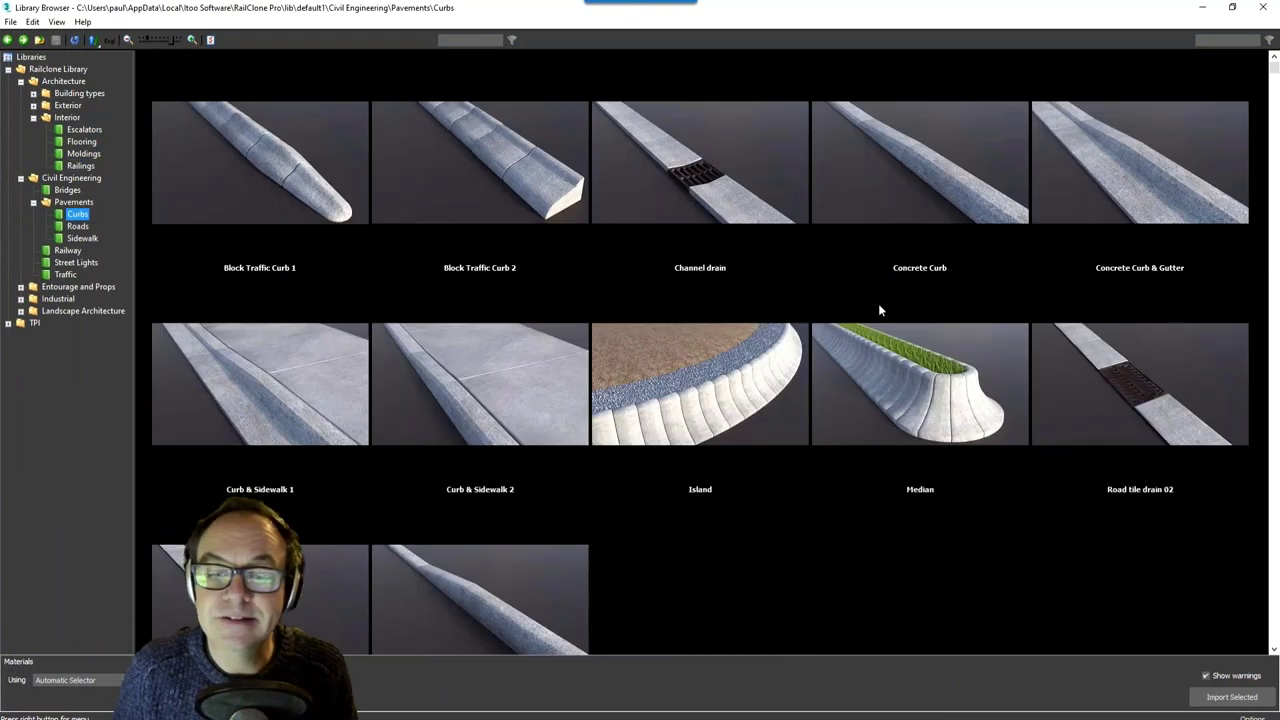
{"action": "left_click", "coordinate": [898, 213]}
{"action": "left_click", "coordinate": [1228, 697]}
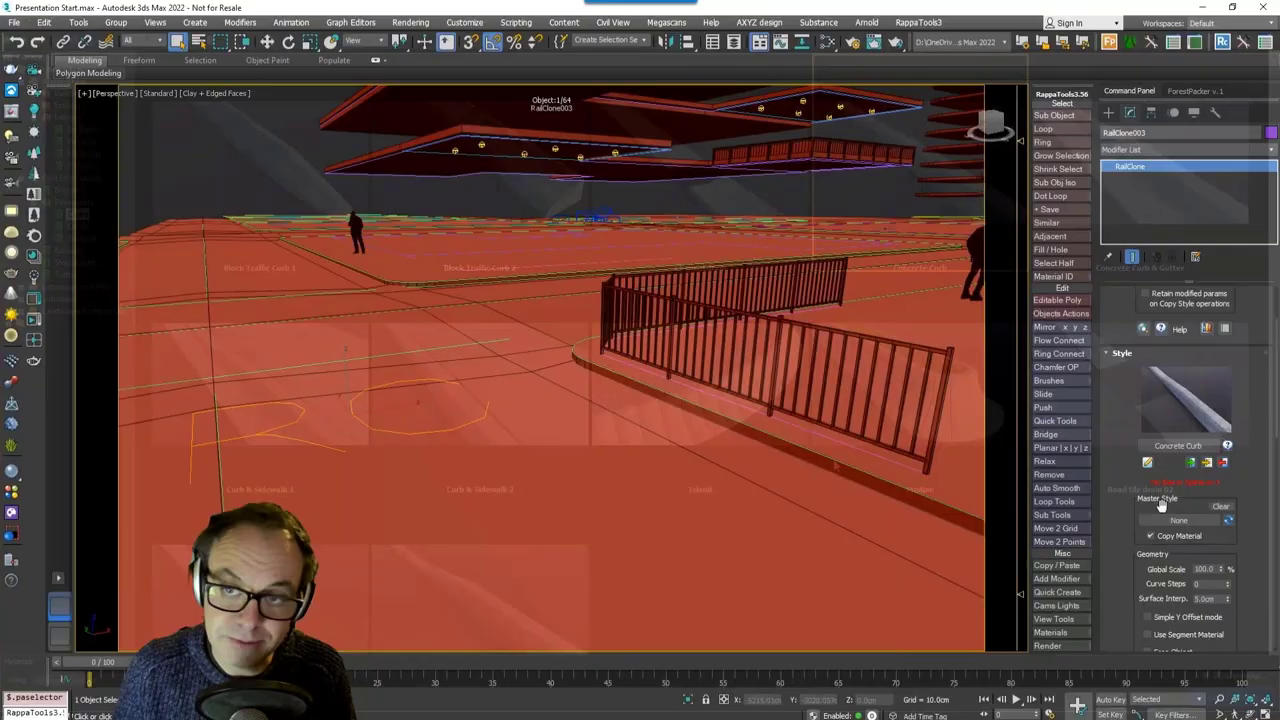
Step: Assign the Kerb Spline to the concrete curb's Path base object
{"action": "scroll", "coordinate": [1129, 330], "scroll_direction": "down", "scroll_amount": 3}
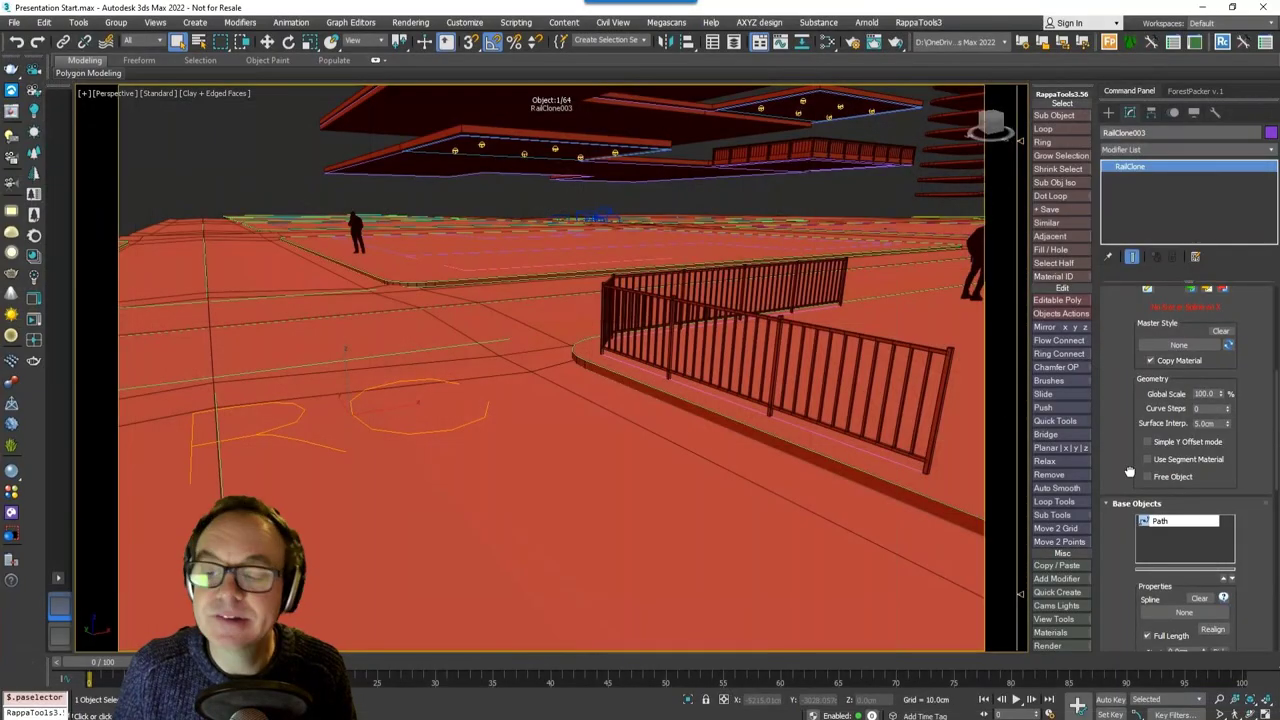
{"action": "scroll", "coordinate": [1131, 319], "scroll_direction": "down", "scroll_amount": 3}
{"action": "left_click", "coordinate": [1175, 444]}
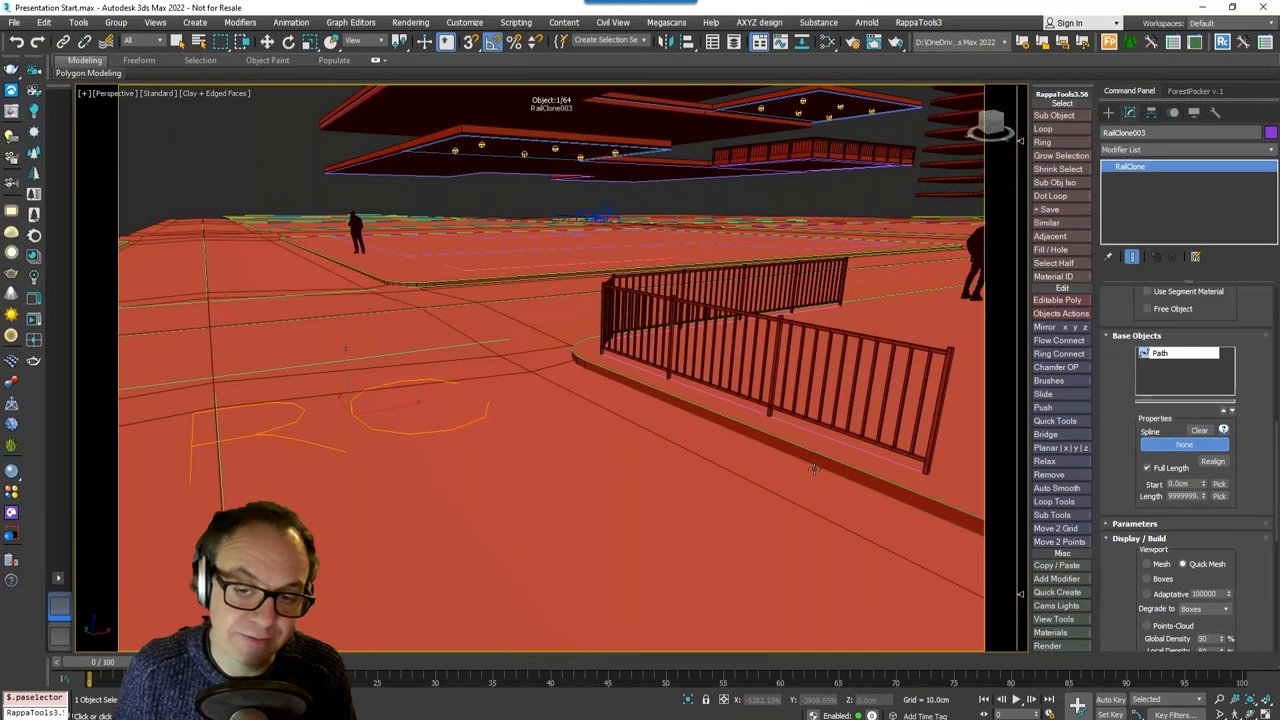
{"action": "key", "text": "w"}
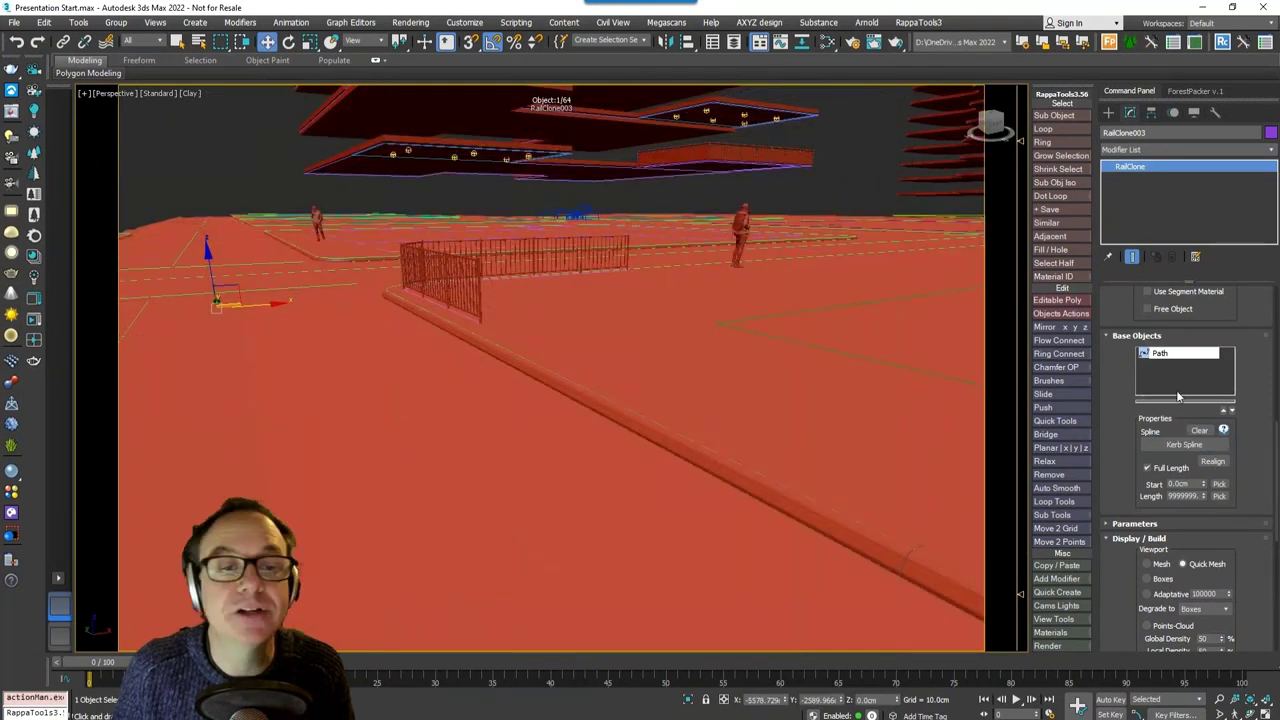
Step: Set the concrete kerb's Paving Gap parameter to 1.63 cm
{"action": "left_click", "coordinate": [1136, 336]}
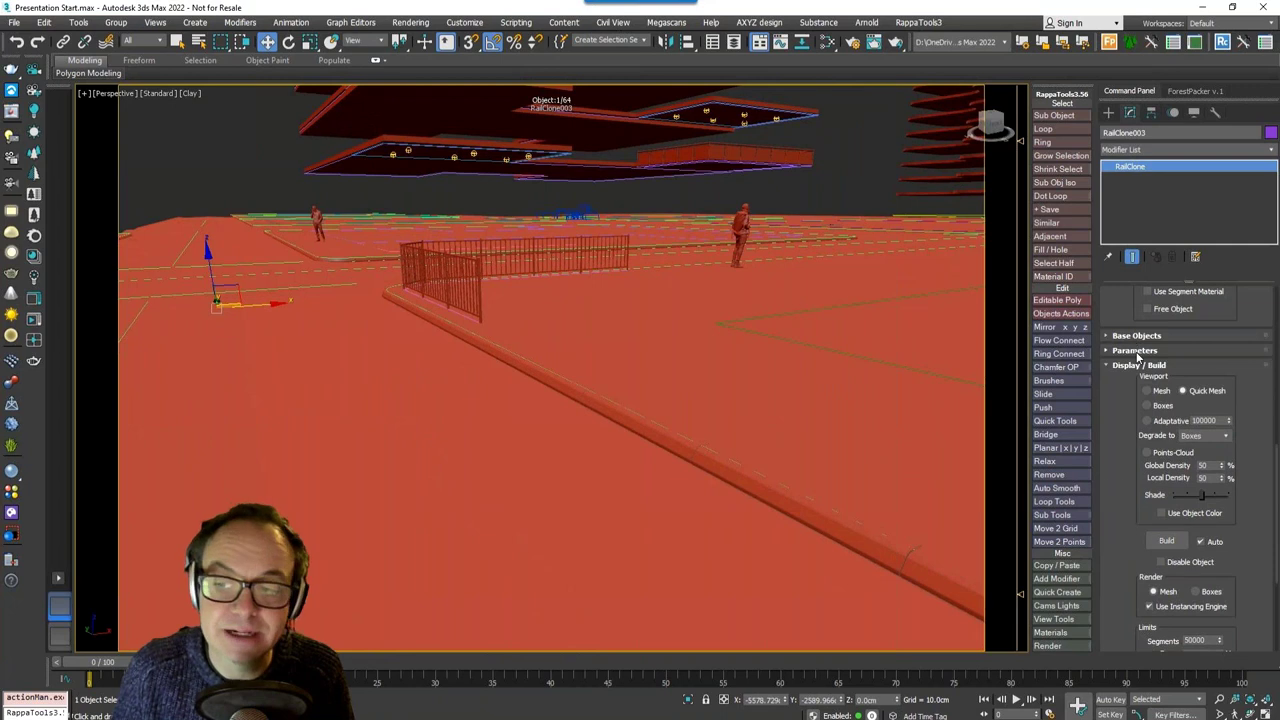
{"action": "left_click", "coordinate": [1136, 351]}
{"action": "left_click_drag", "start_coordinate": [1150, 418], "coordinate": [1152, 444]}
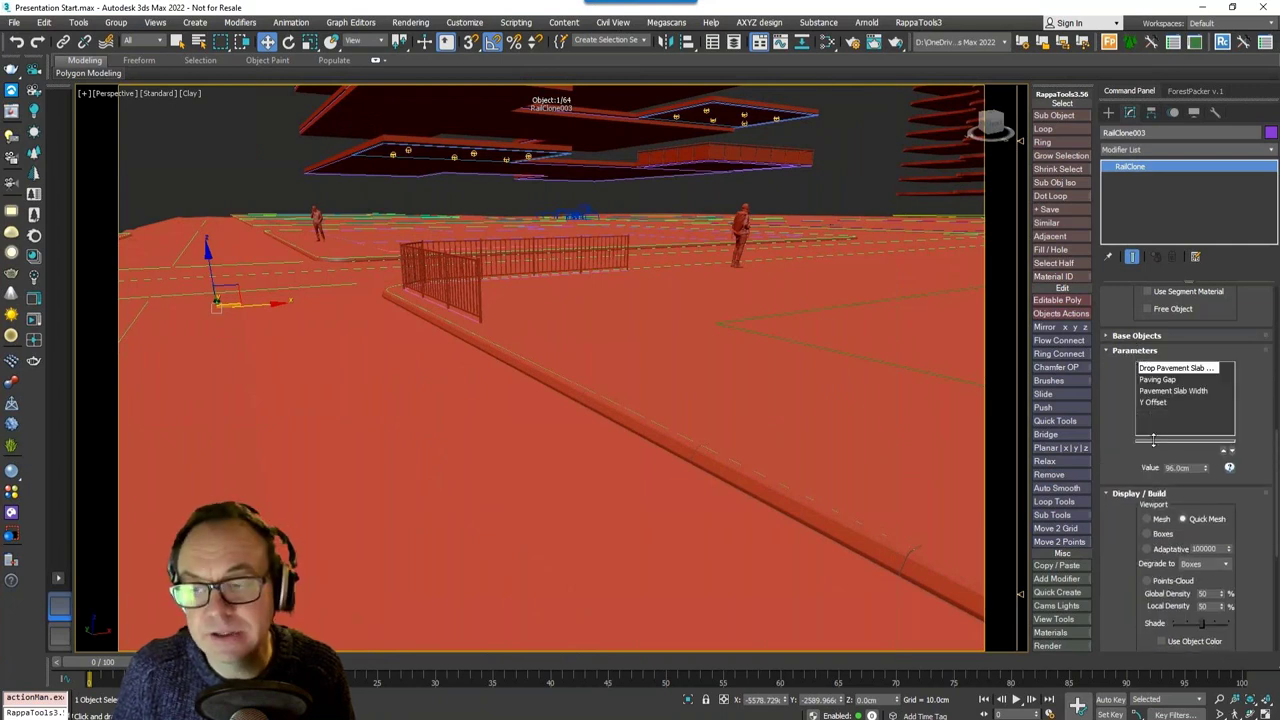
{"action": "left_click", "coordinate": [1160, 380]}
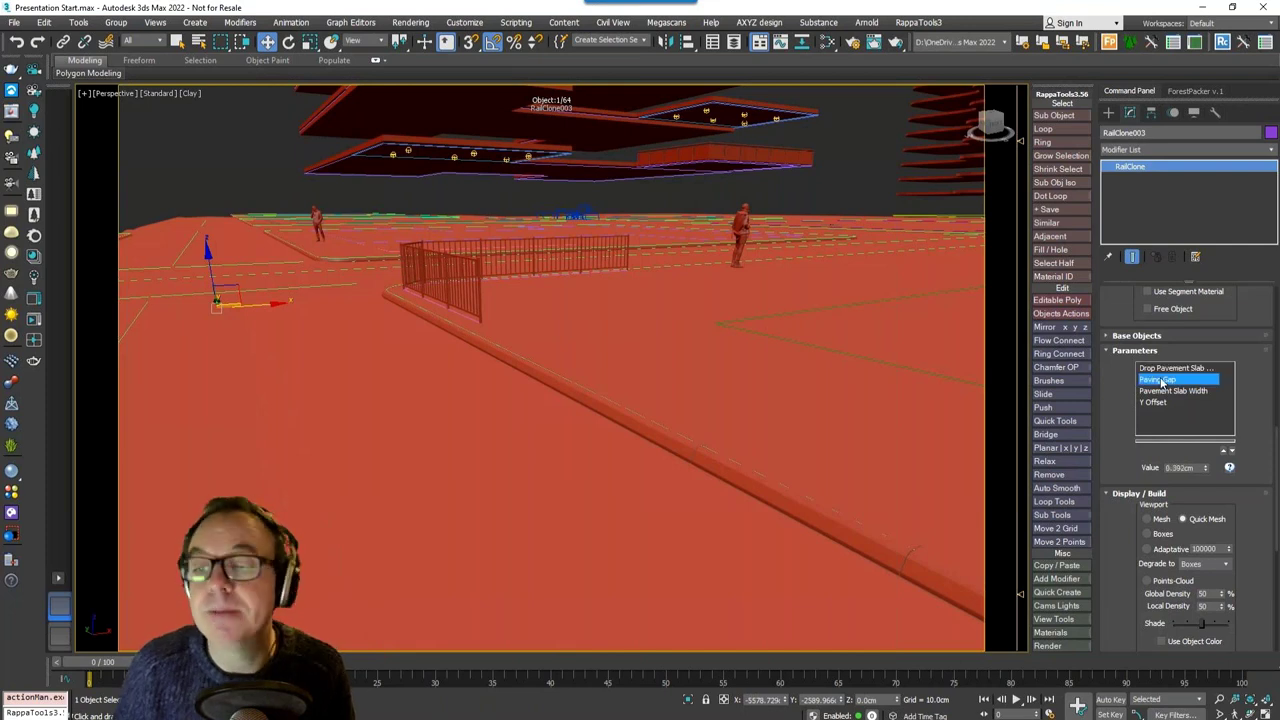
{"action": "left_click", "coordinate": [1172, 468]}
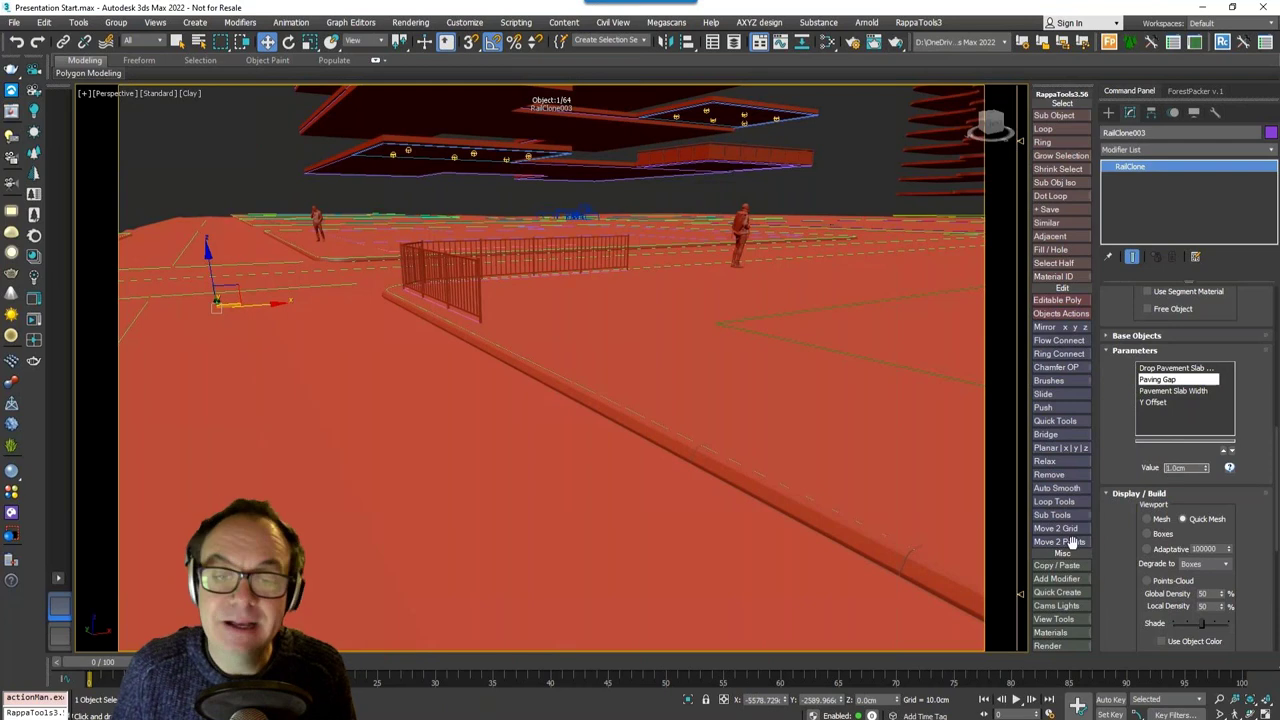
{"action": "left_click_drag", "start_coordinate": [1206, 468], "coordinate": [1206, 431]}
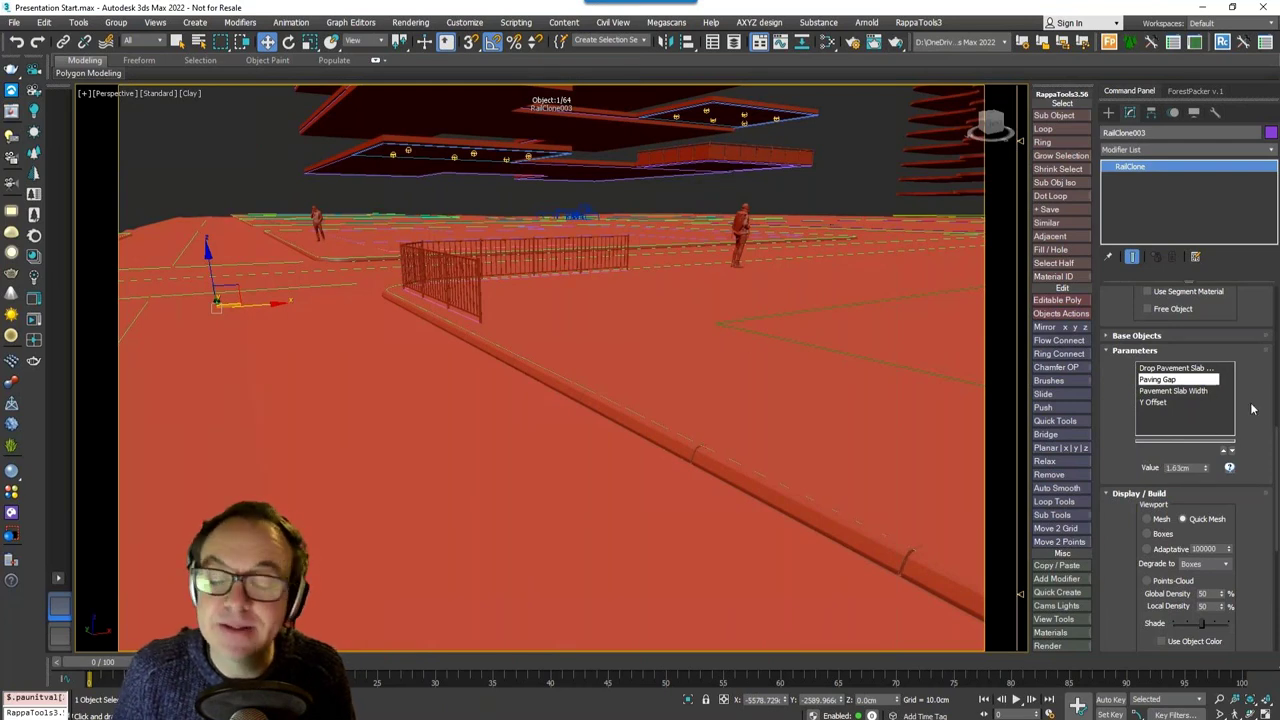
Step: Set the kerb's Pavement Slab Width to 100 cm and show edged faces in the viewport
{"action": "left_click", "coordinate": [1195, 391]}
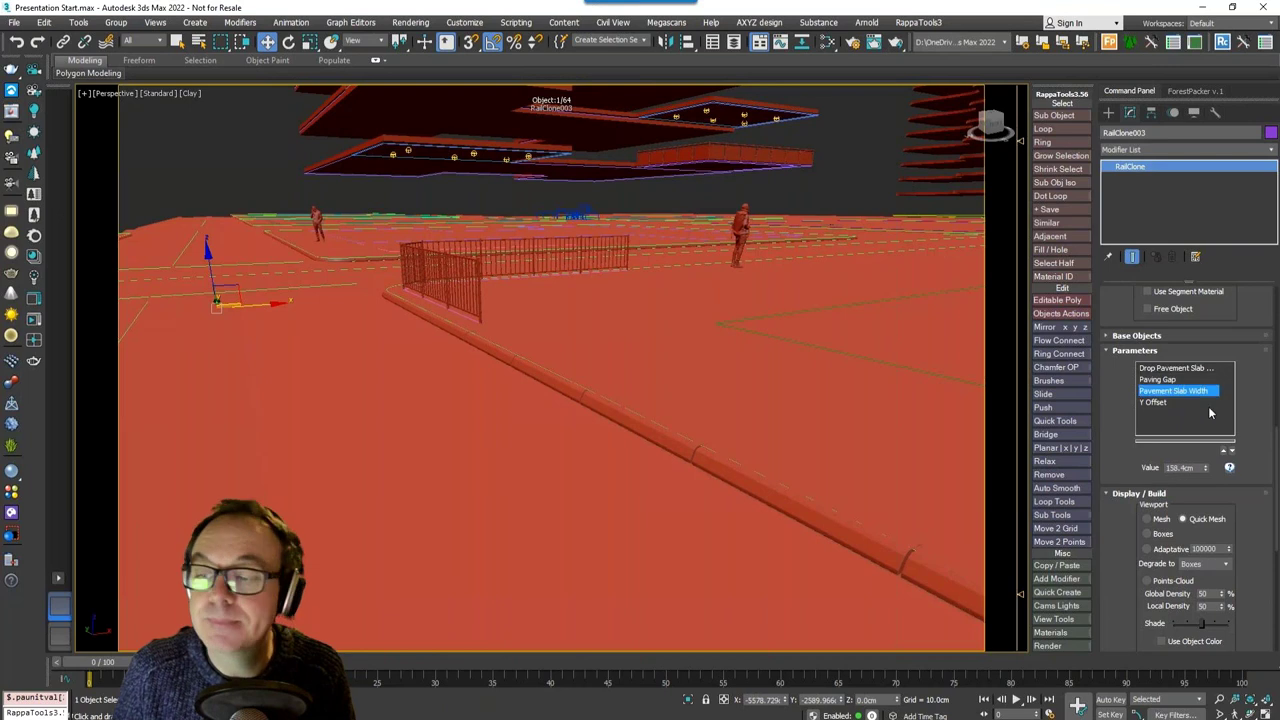
{"action": "double_click", "coordinate": [1185, 468]}
{"action": "type", "text": "100"}
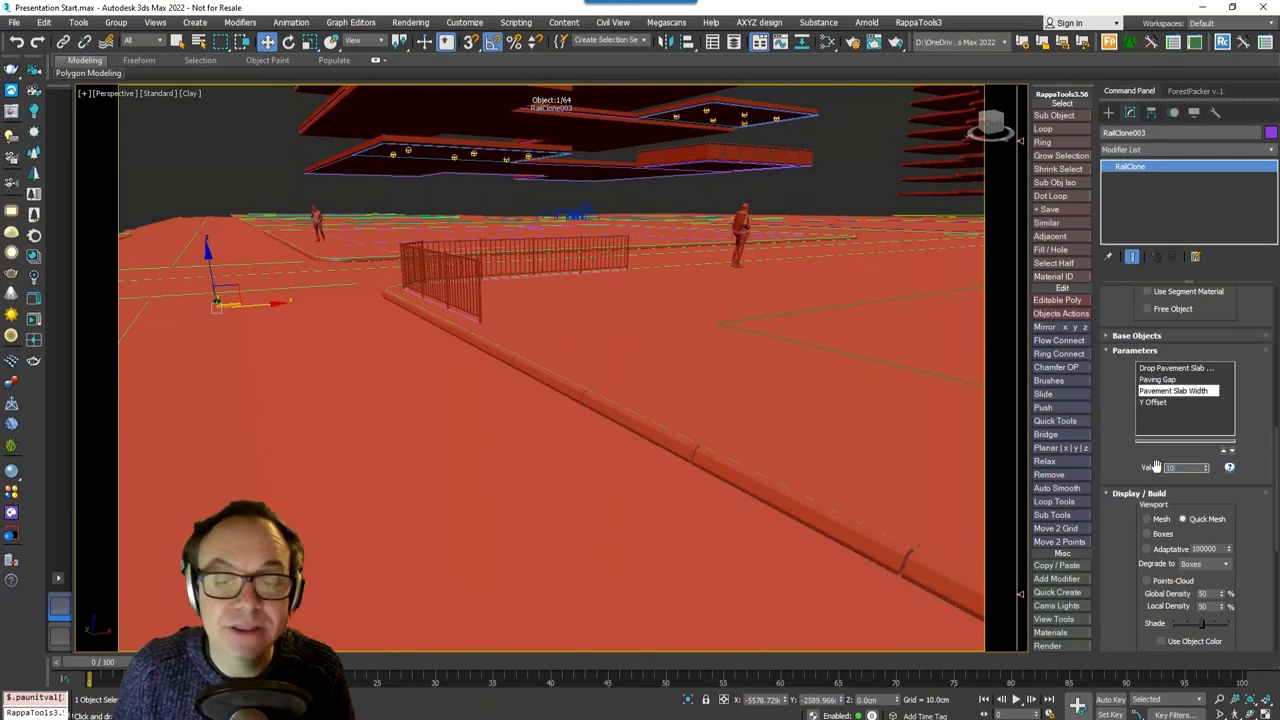
{"action": "key", "text": "Return"}
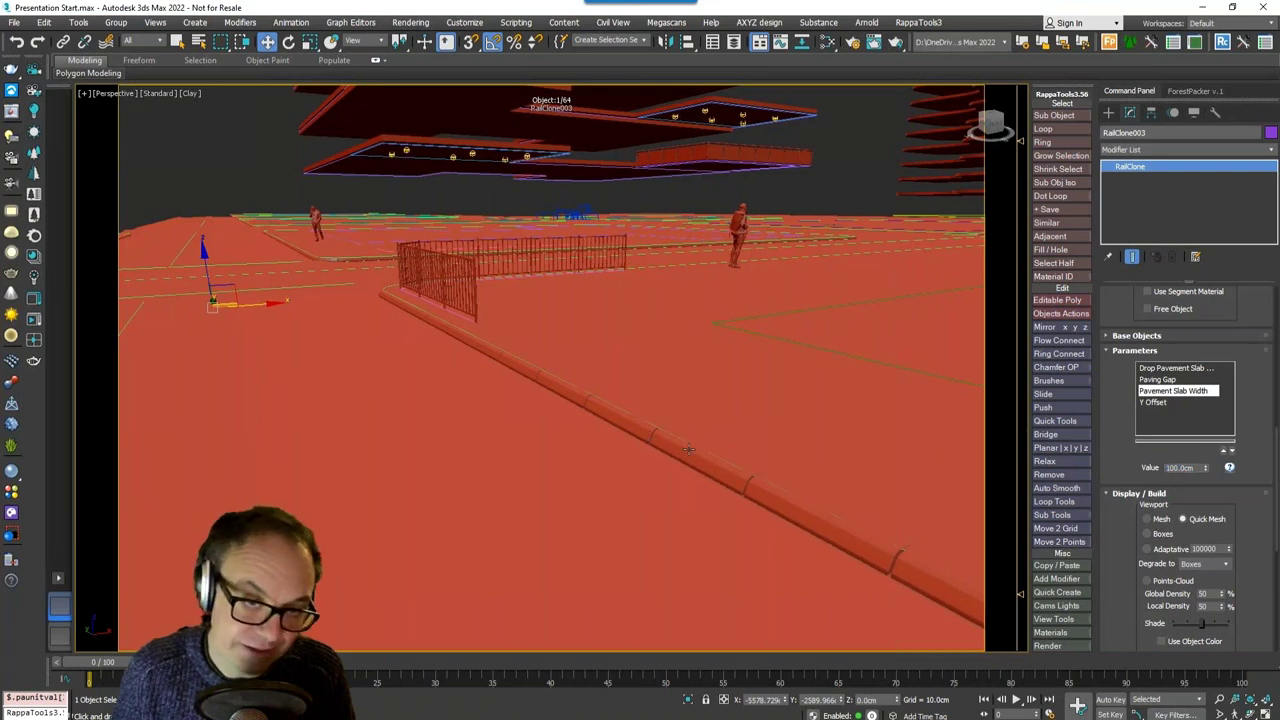
{"action": "key", "text": "F4"}
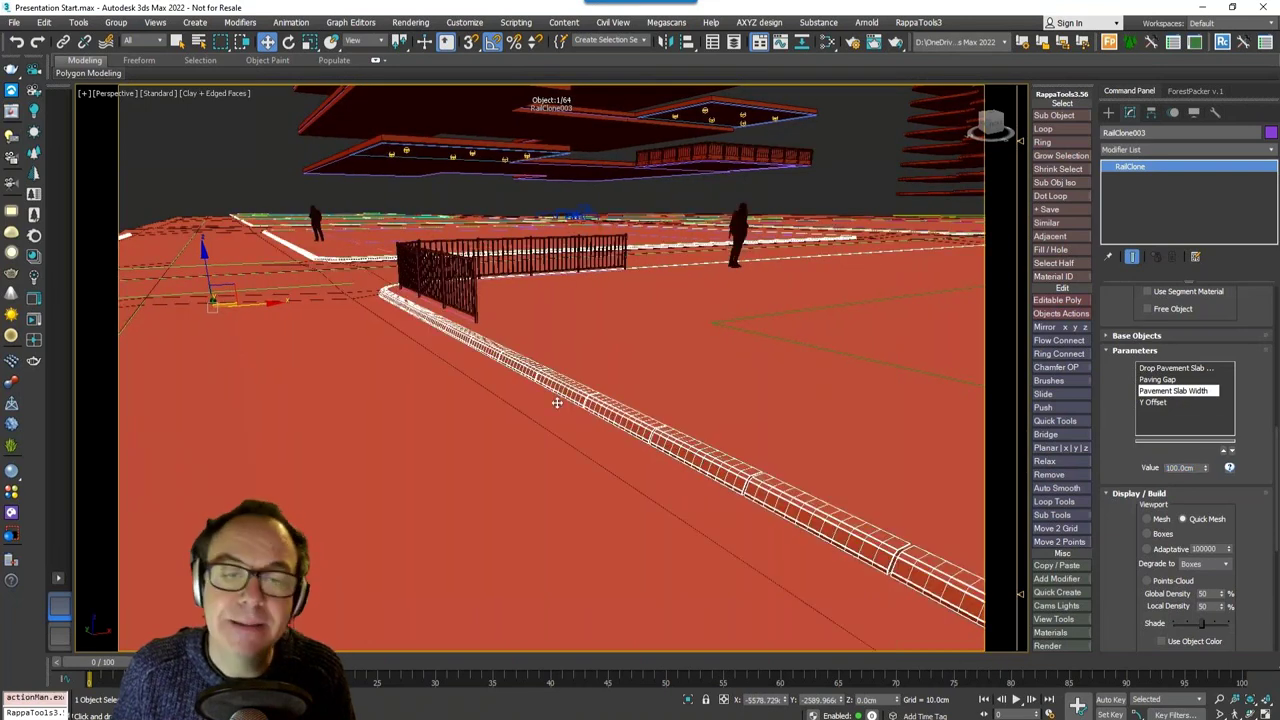
Step: Set the kerb's Y Offset to -10 cm and switch the viewport to PhysCamera002
{"action": "left_click", "coordinate": [1160, 402]}
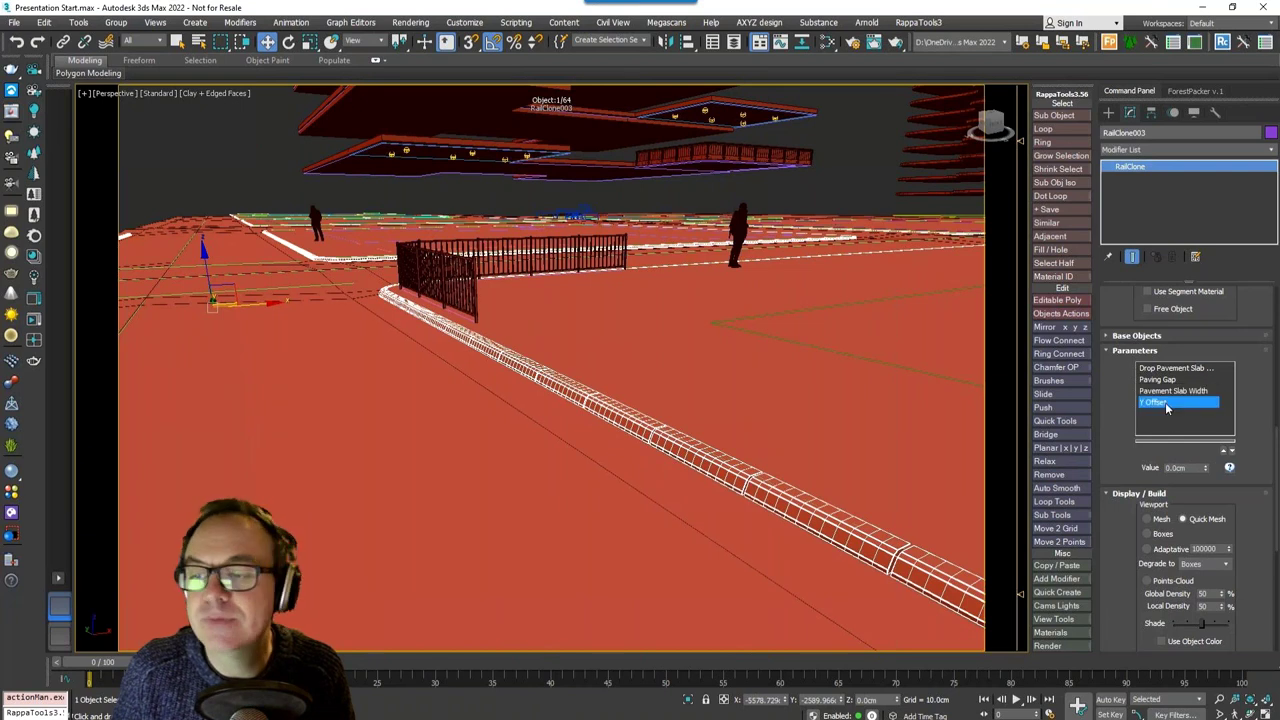
{"action": "left_click_drag", "start_coordinate": [1195, 469], "coordinate": [1151, 468]}
{"action": "type", "text": "-20"}
{"action": "key", "text": "Return"}
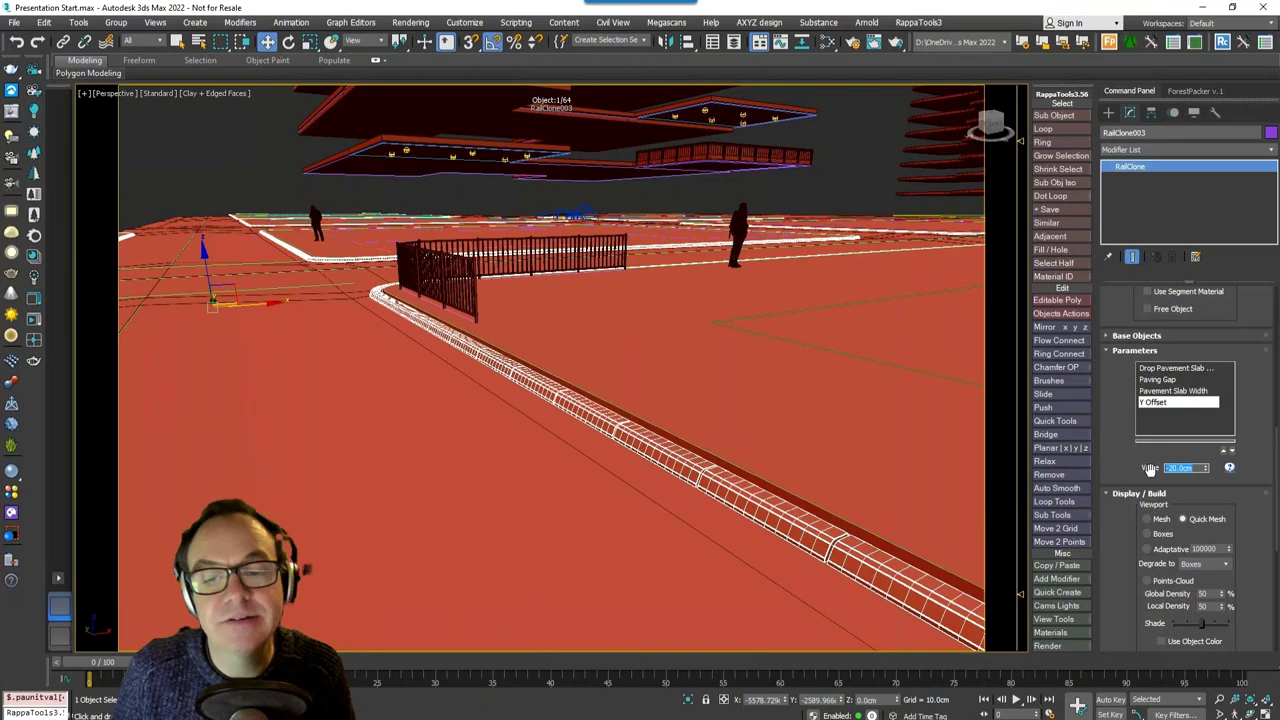
{"action": "type", "text": "-10"}
{"action": "key", "text": "Return"}
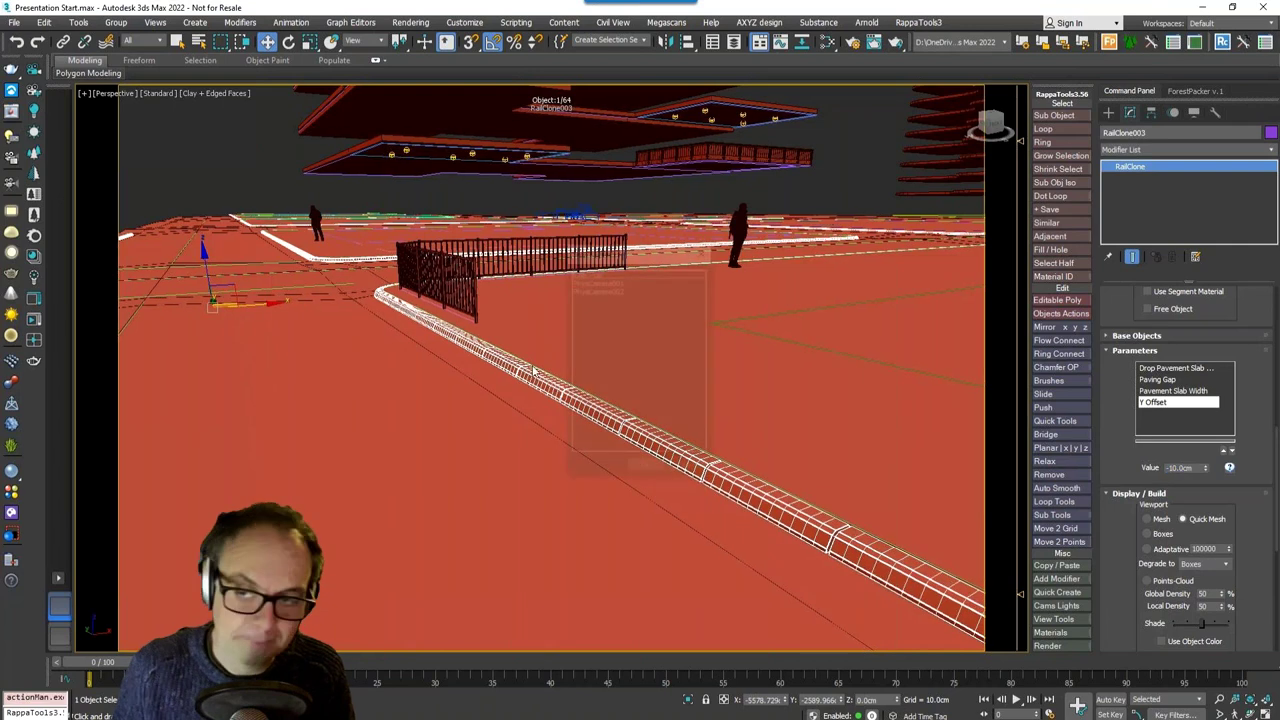
{"action": "left_click", "coordinate": [597, 290]}
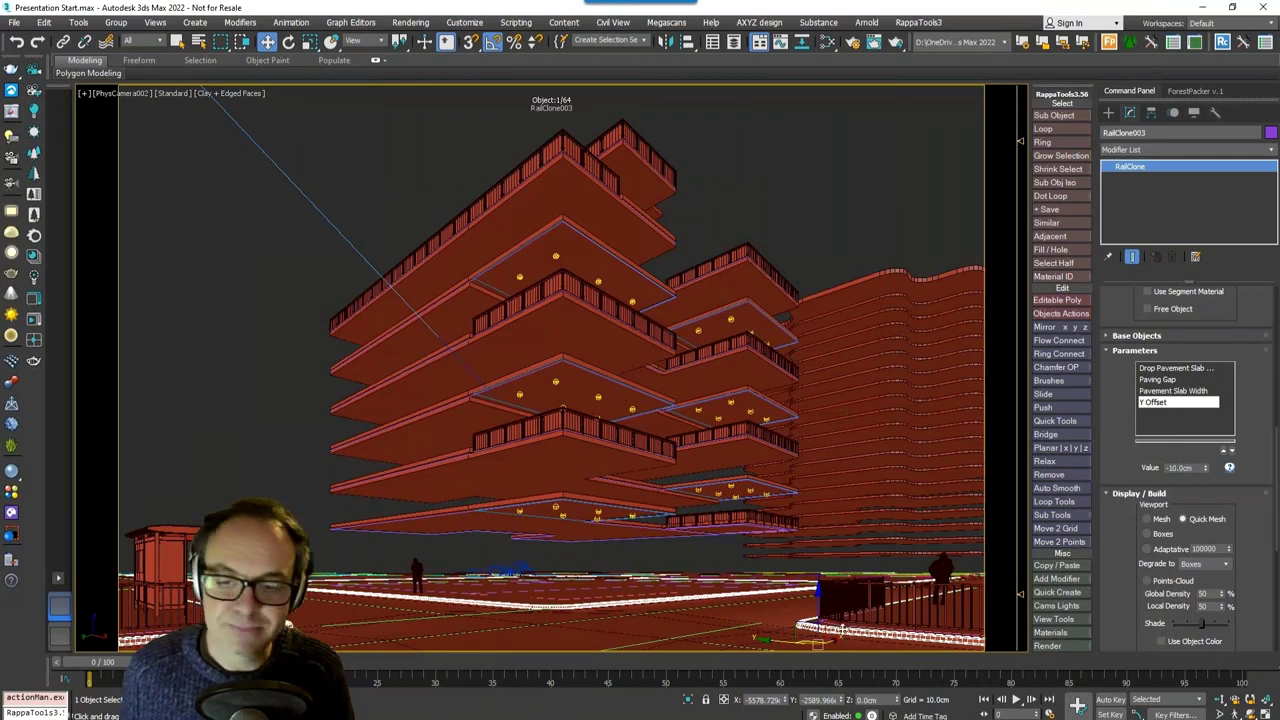
{"action": "left_click", "coordinate": [1168, 370]}
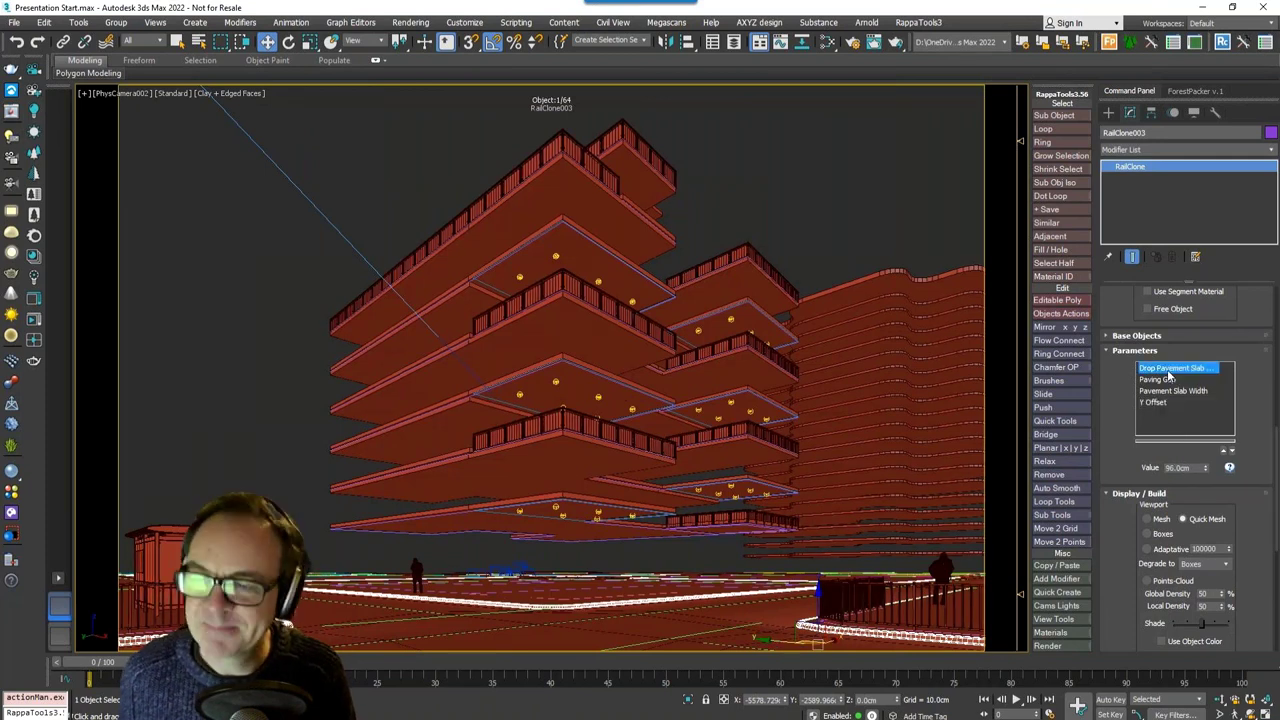
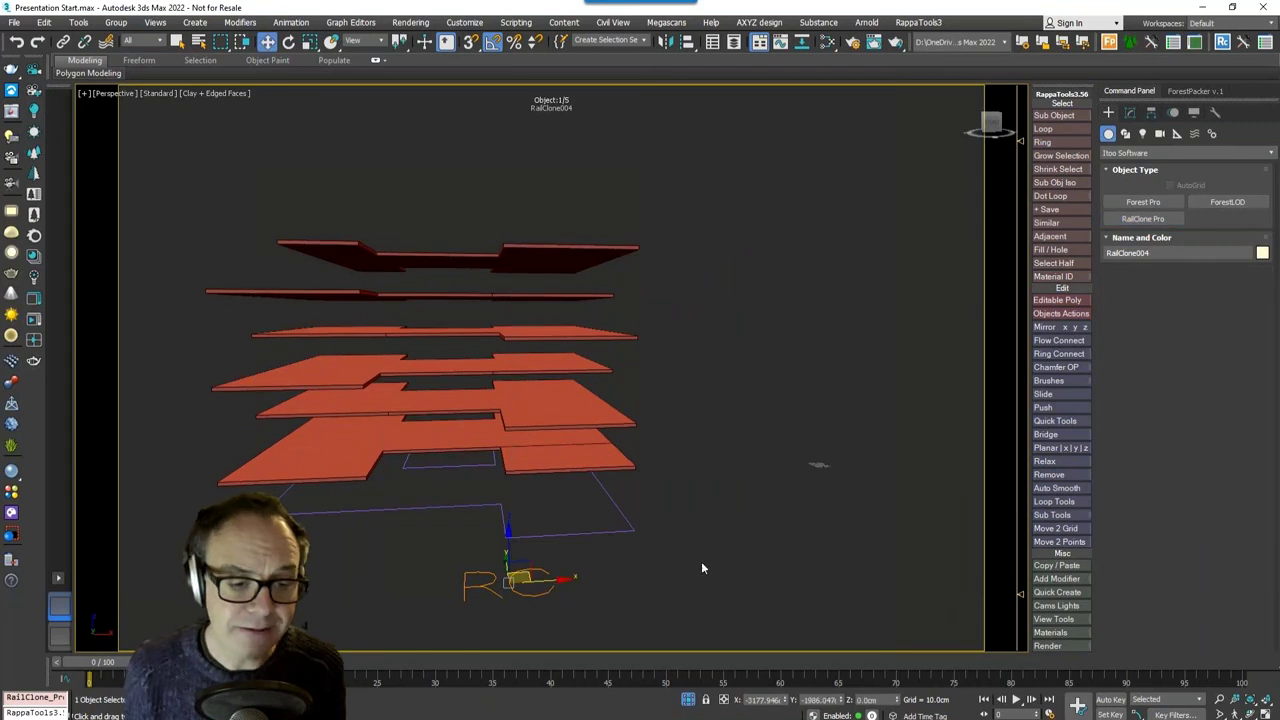
Step: Import the Curtain Wall 06 style from the exterior facade curtain walls library into the fourth RailClone object
{"action": "left_click", "coordinate": [1130, 112]}
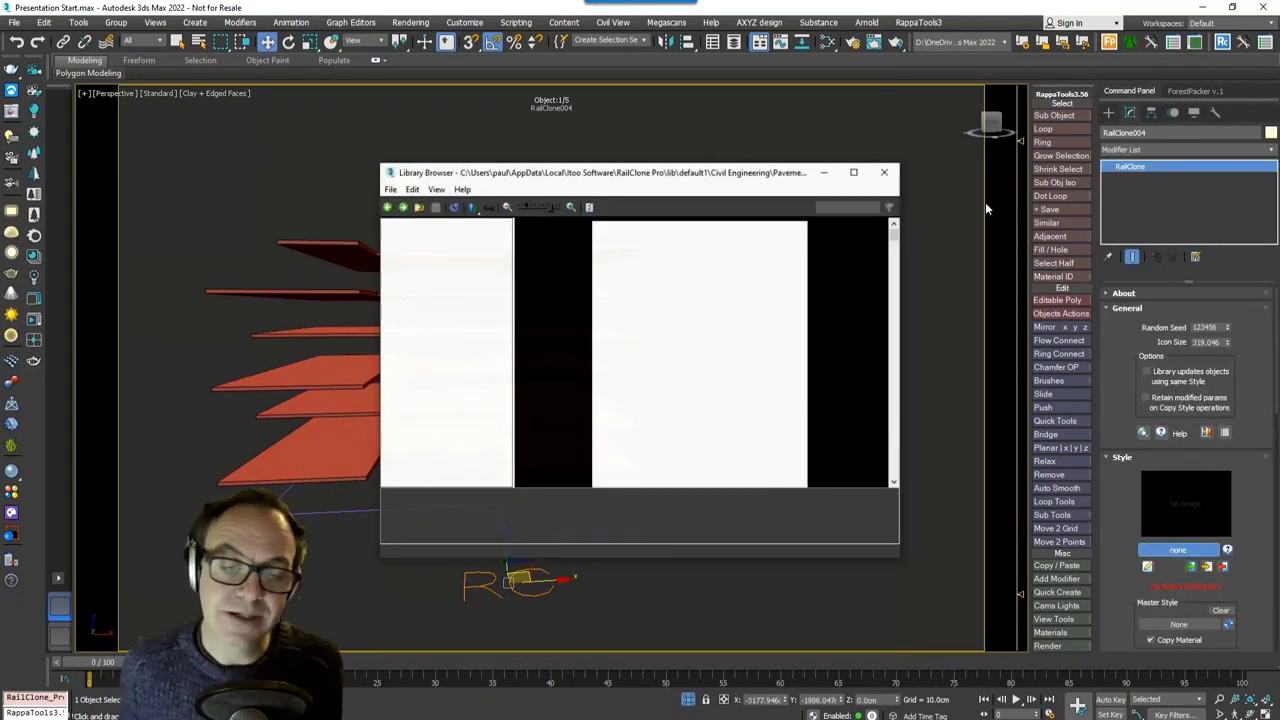
{"action": "left_click", "coordinate": [854, 171]}
{"action": "left_click", "coordinate": [21, 81]}
{"action": "left_click", "coordinate": [33, 105]}
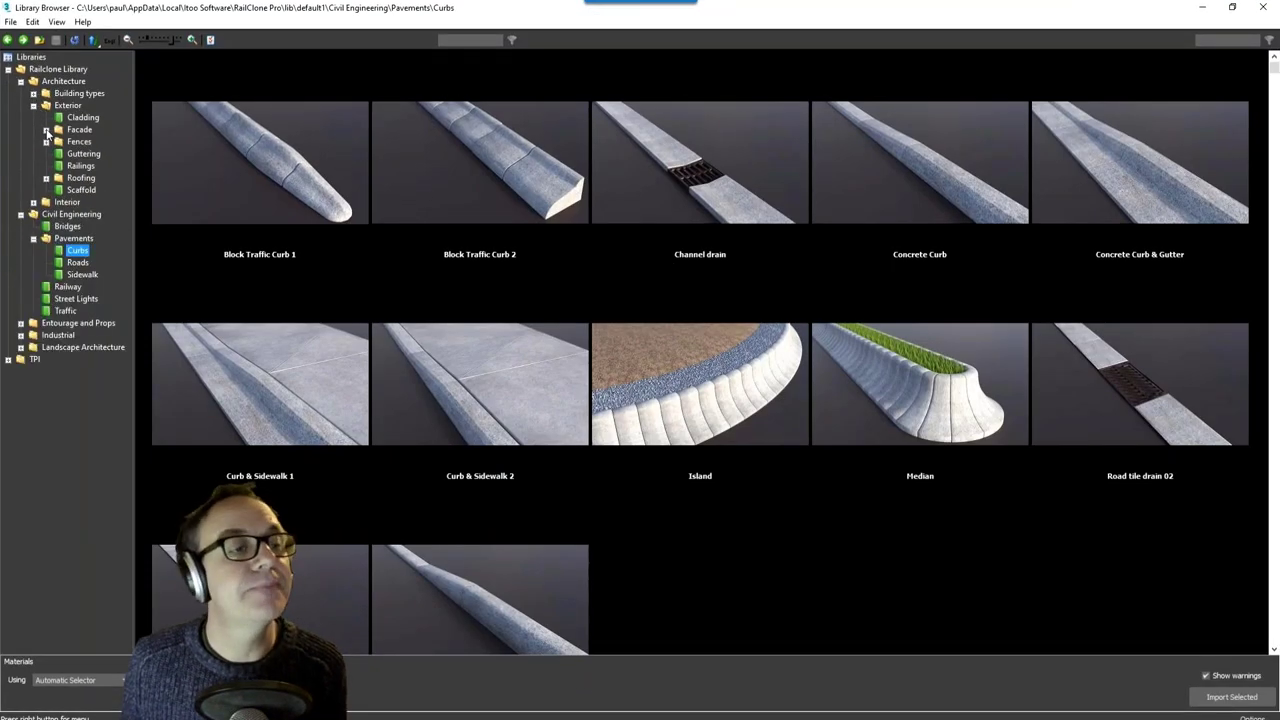
{"action": "left_click", "coordinate": [46, 129]}
{"action": "left_click", "coordinate": [89, 142]}
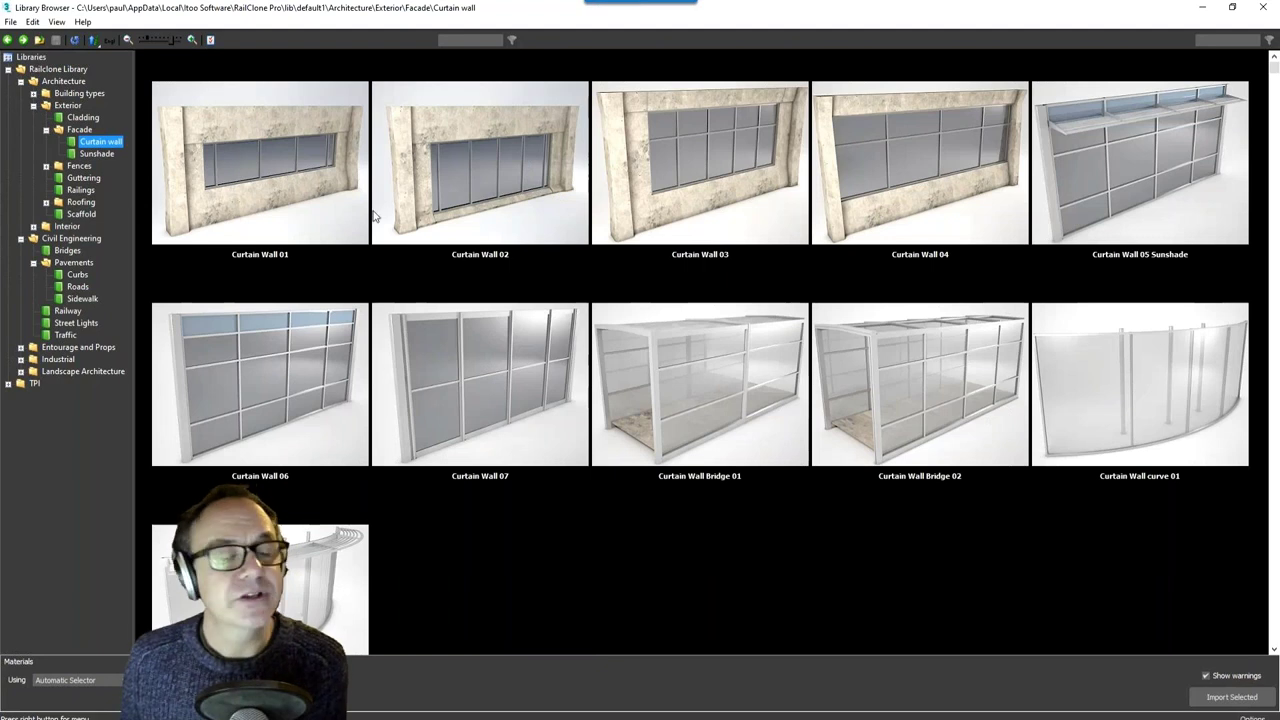
{"action": "left_click", "coordinate": [230, 407]}
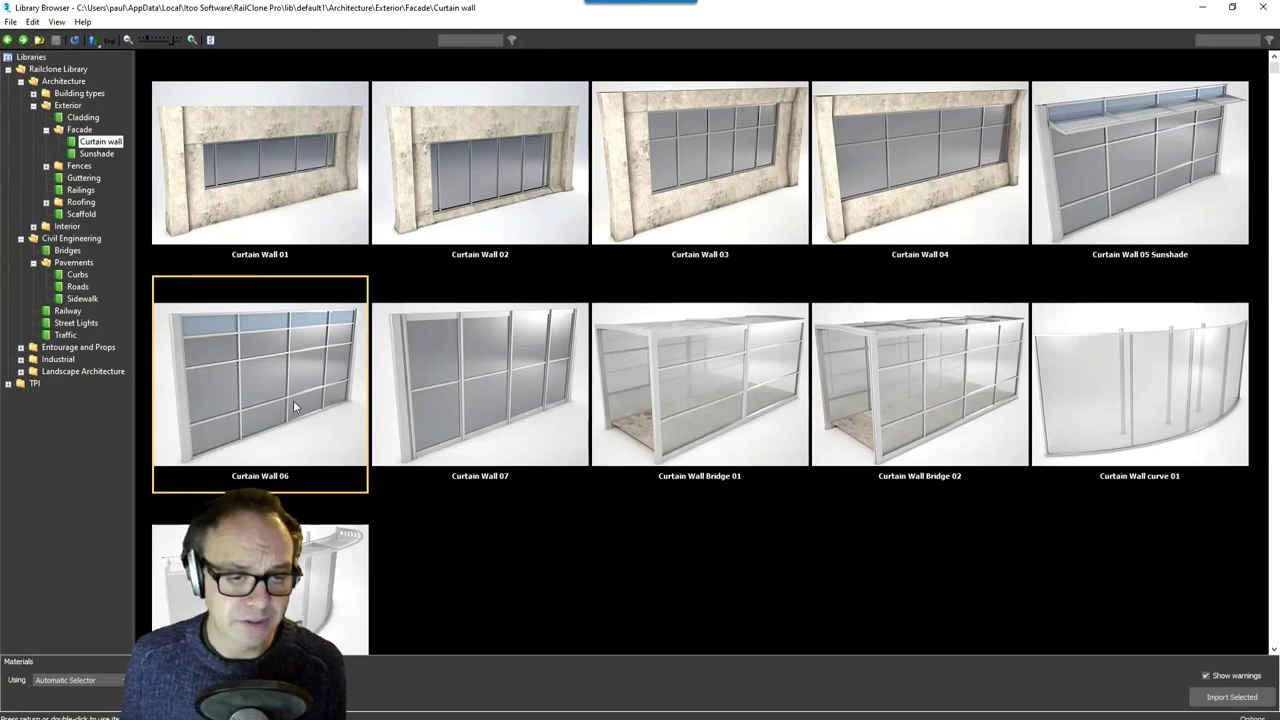
{"action": "left_click", "coordinate": [1211, 697]}
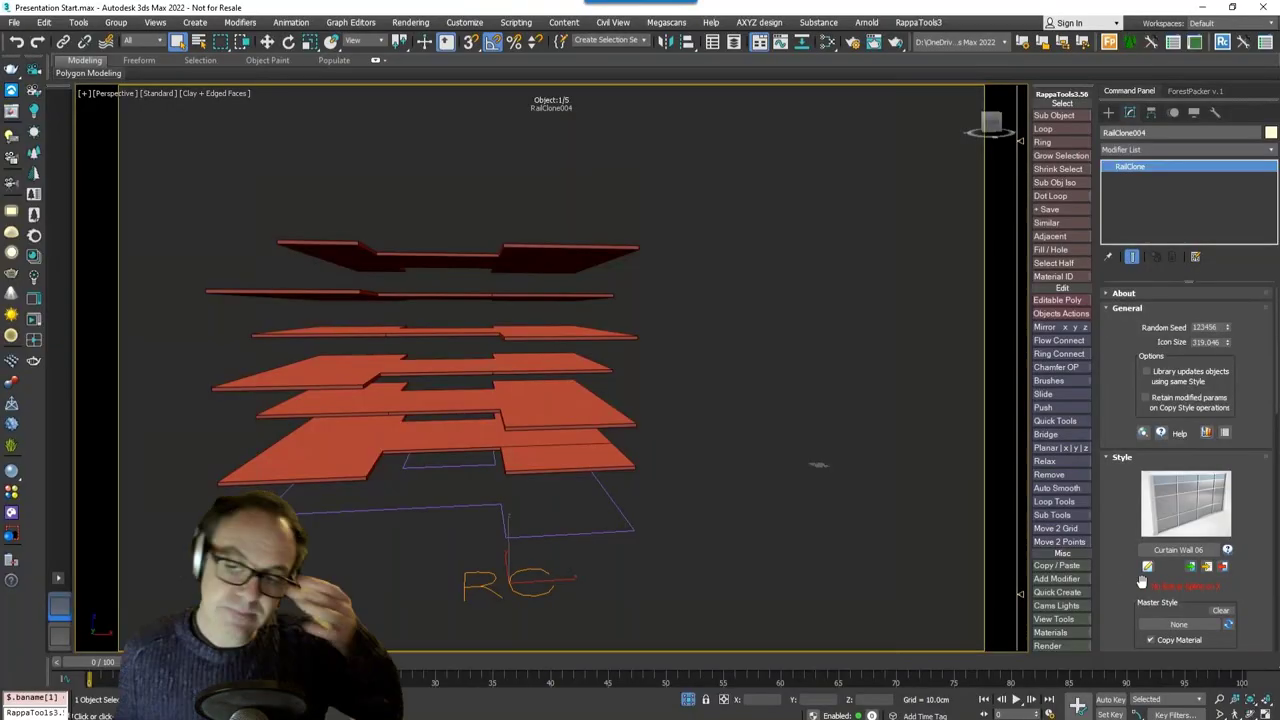
Step: Assign the Ground Floor Spline to the curtain wall's Path base object
{"action": "scroll", "coordinate": [1170, 500], "scroll_direction": "down", "scroll_amount": 5}
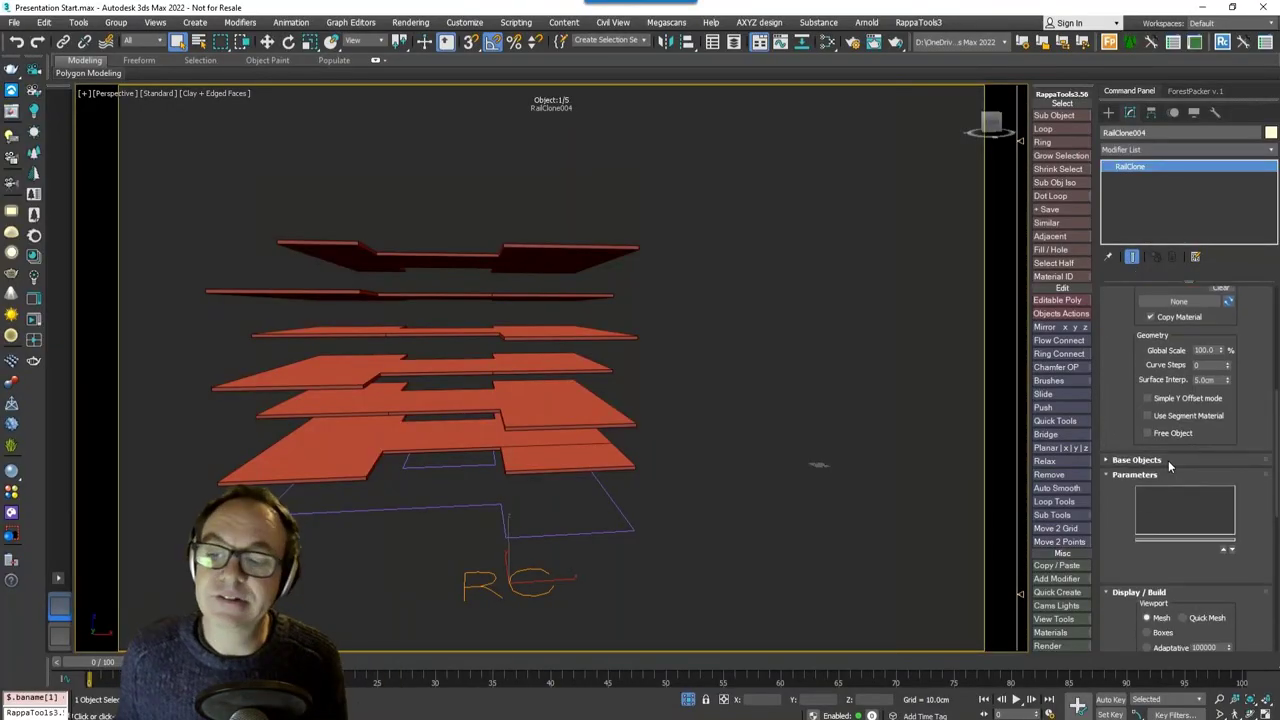
{"action": "left_click", "coordinate": [1168, 460]}
{"action": "left_click", "coordinate": [1184, 568]}
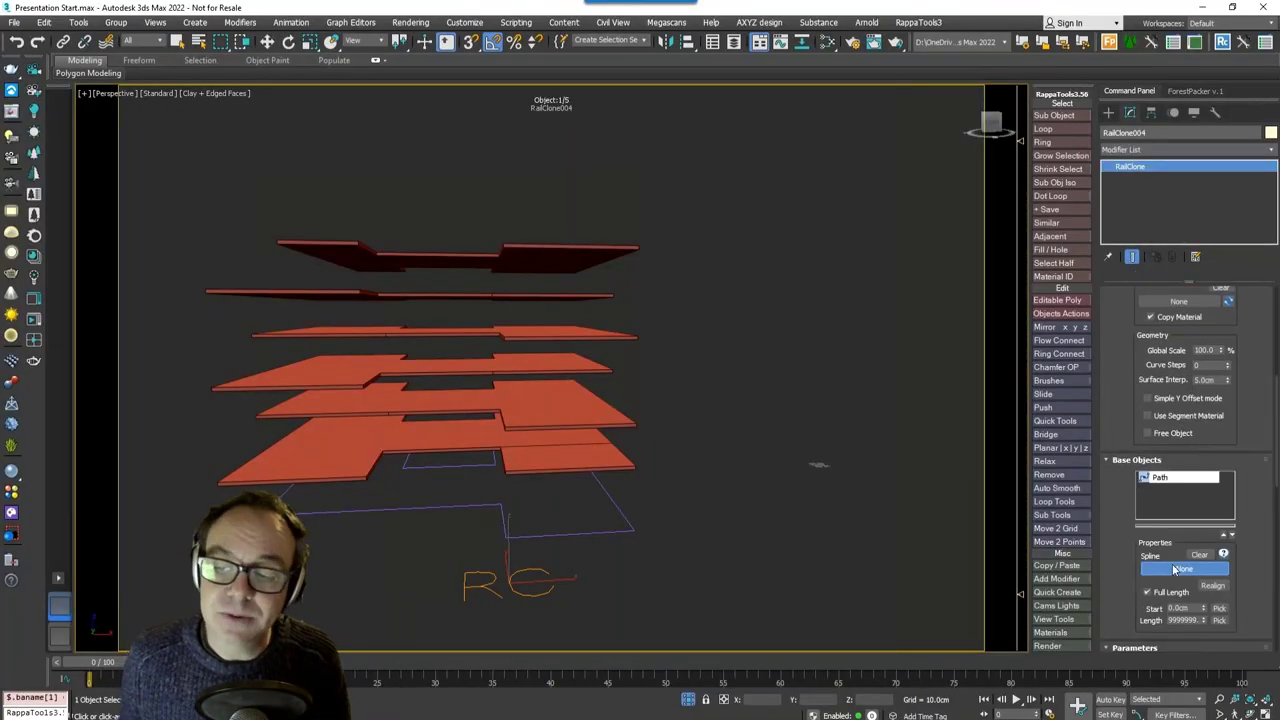
{"action": "left_click", "coordinate": [566, 534]}
{"action": "middle_click_drag", "start_coordinate": [378, 545], "coordinate": [556, 492], "text": "alt"}
{"action": "scroll", "coordinate": [398, 486], "scroll_direction": "up", "scroll_amount": 4}
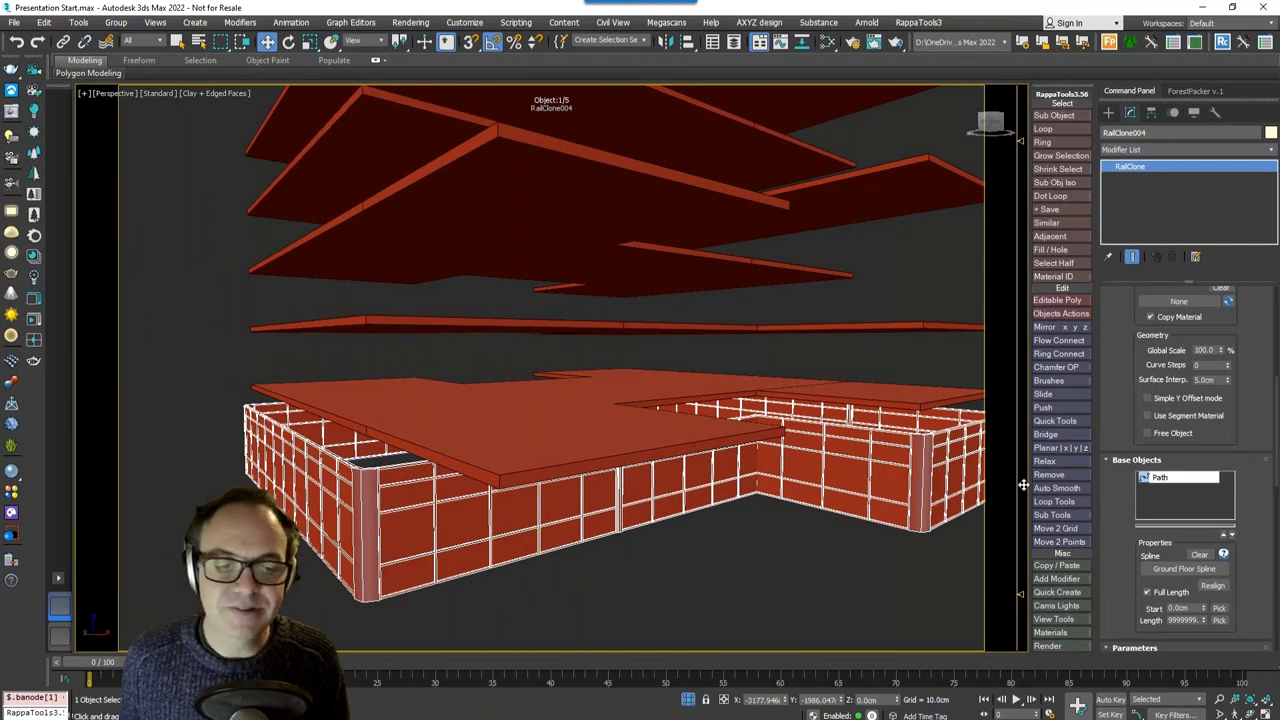
Step: Open the curtain wall's style graph and group the Path, default06, evenly06 and corner06 nodes in a column before the compose nodes
{"action": "scroll", "coordinate": [1152, 557], "scroll_direction": "up", "scroll_amount": 5}
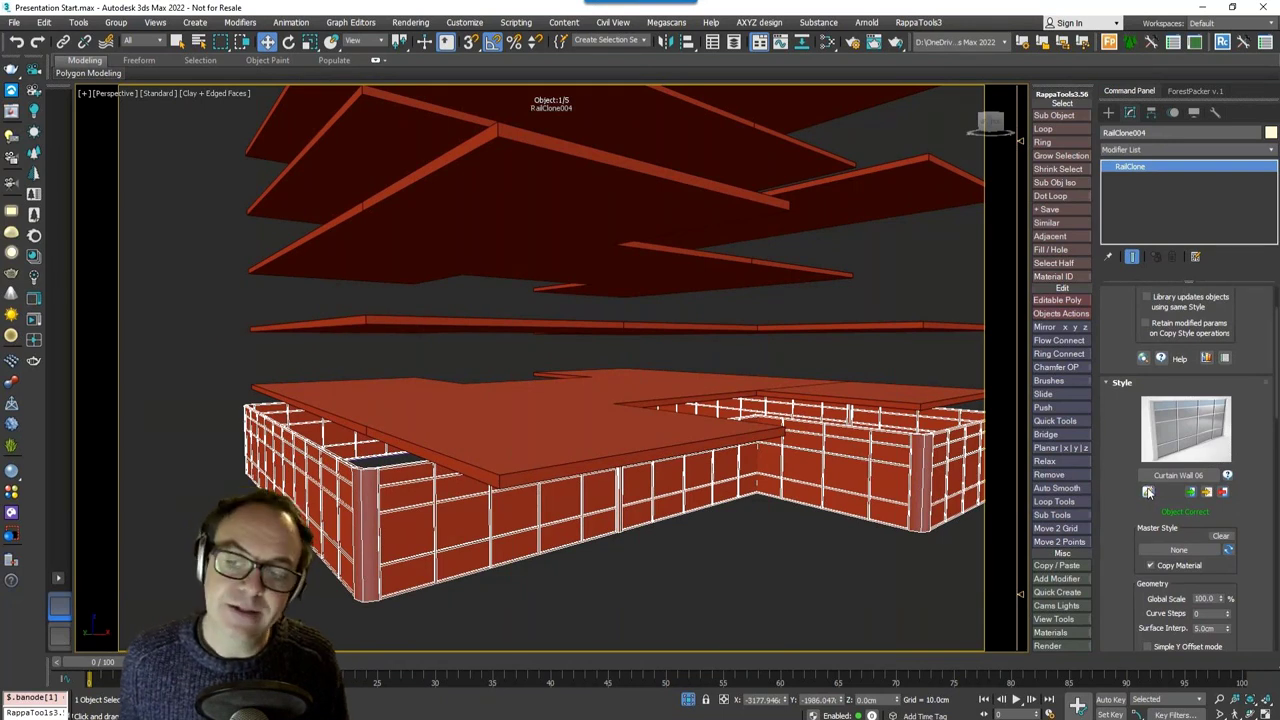
{"action": "left_click", "coordinate": [1148, 492]}
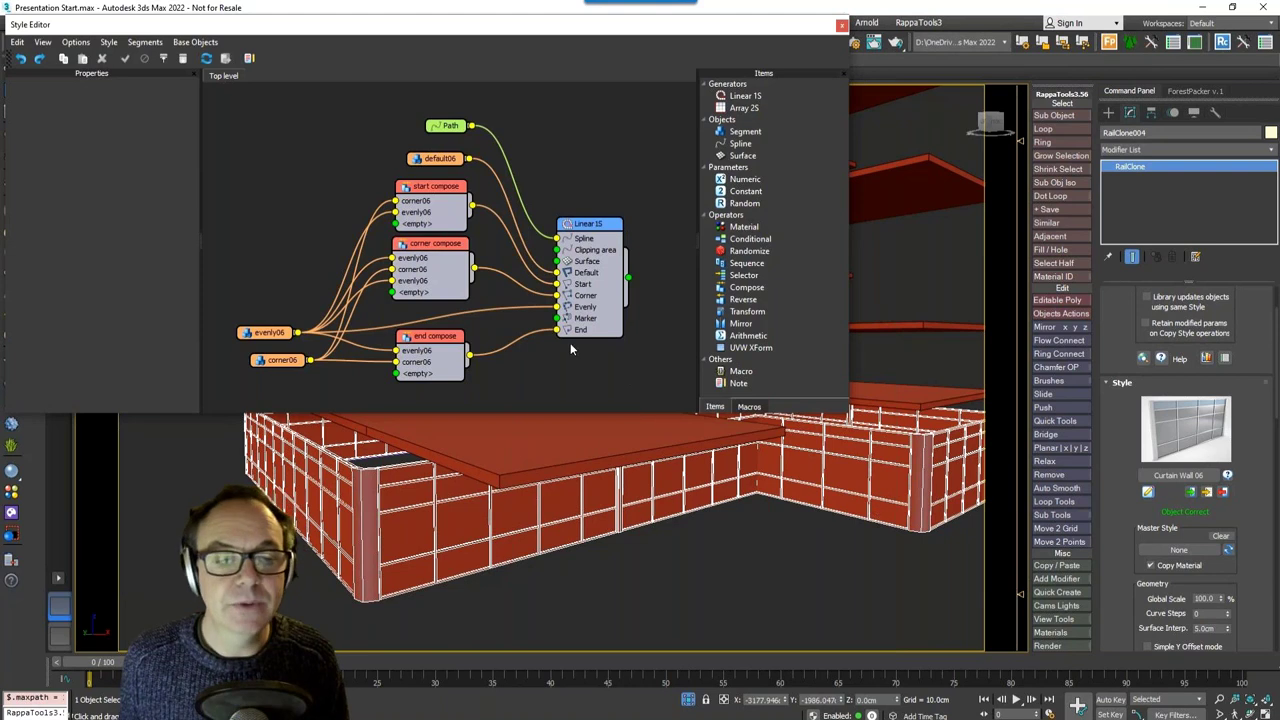
{"action": "left_click_drag", "start_coordinate": [438, 159], "coordinate": [272, 162]}
{"action": "left_click_drag", "start_coordinate": [447, 127], "coordinate": [261, 137]}
{"action": "left_click_drag", "start_coordinate": [268, 332], "coordinate": [265, 221]}
{"action": "left_click_drag", "start_coordinate": [276, 360], "coordinate": [256, 265]}
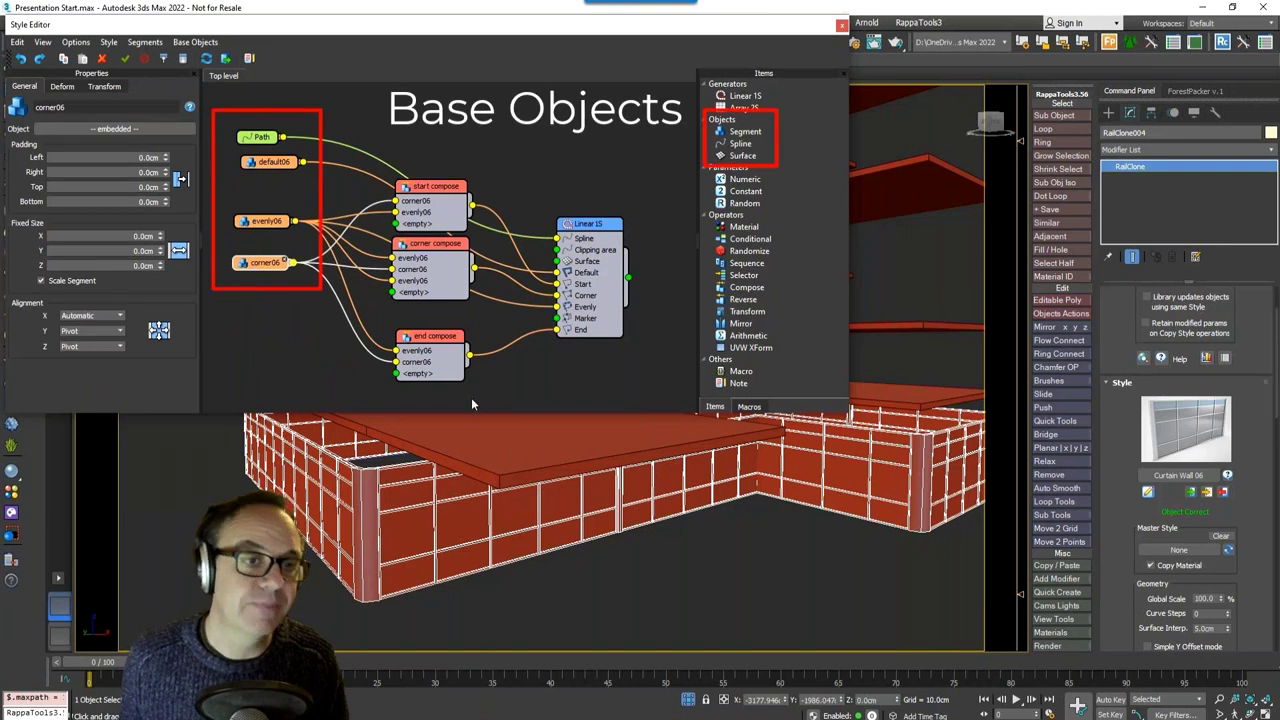
{"action": "left_click", "coordinate": [508, 407]}
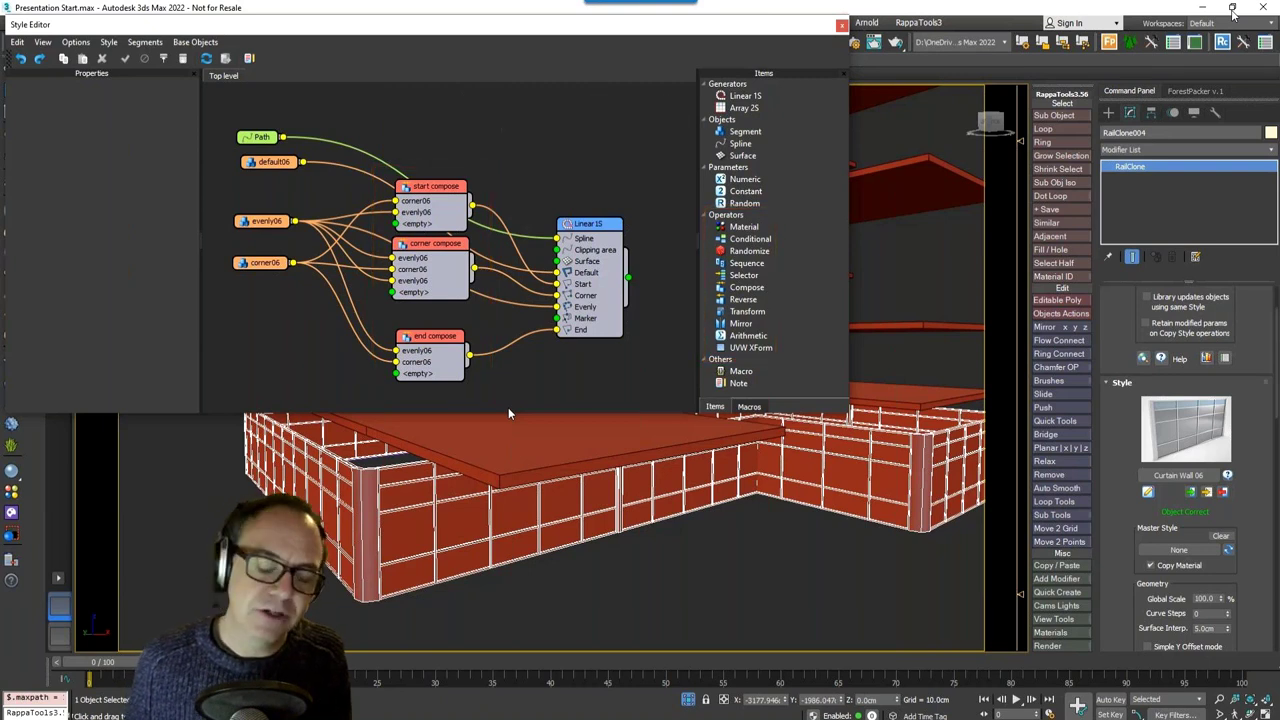
Step: Inspect the source object of the default06, evenly06 and corner06 segments
{"action": "left_click", "coordinate": [285, 166]}
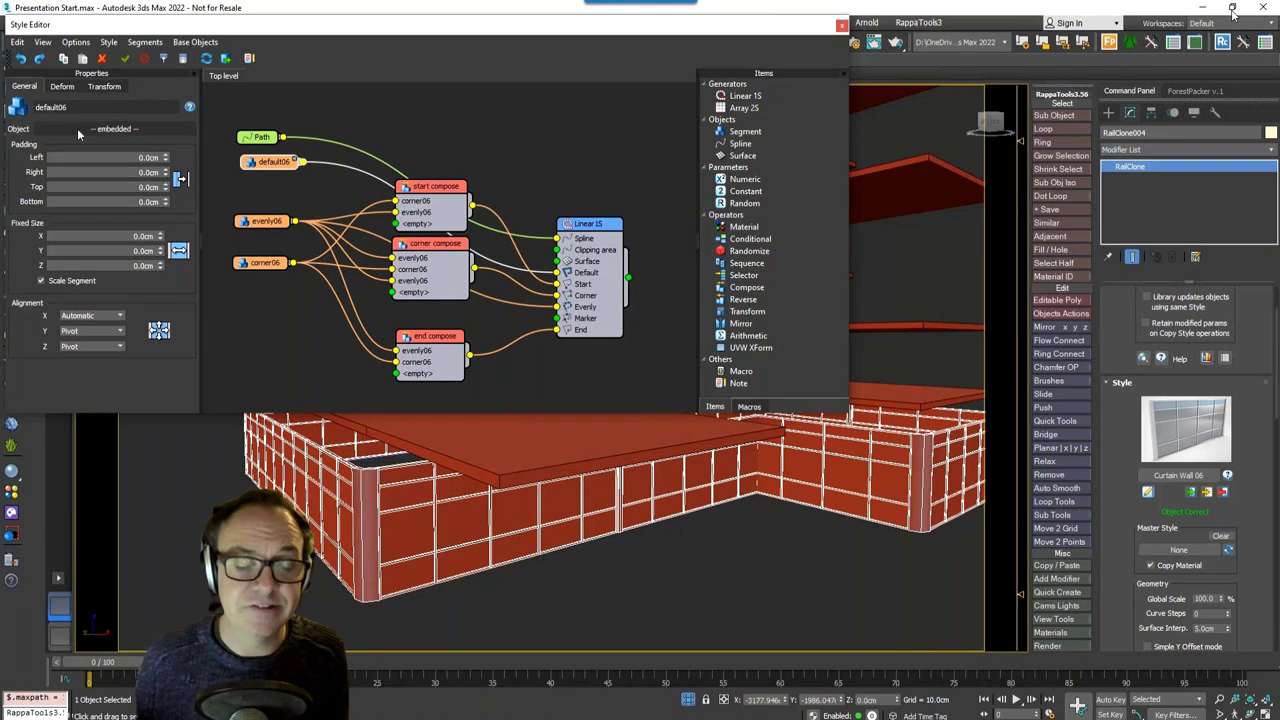
{"action": "left_click", "coordinate": [268, 221]}
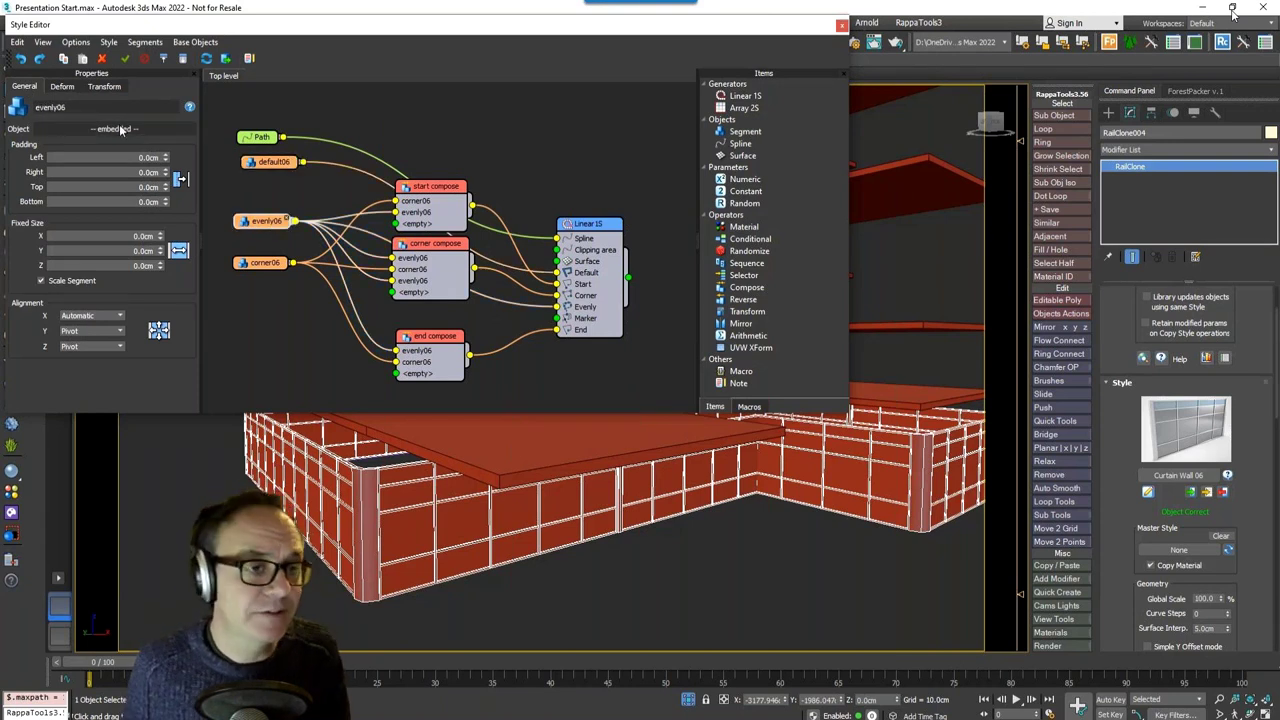
{"action": "left_click", "coordinate": [258, 265]}
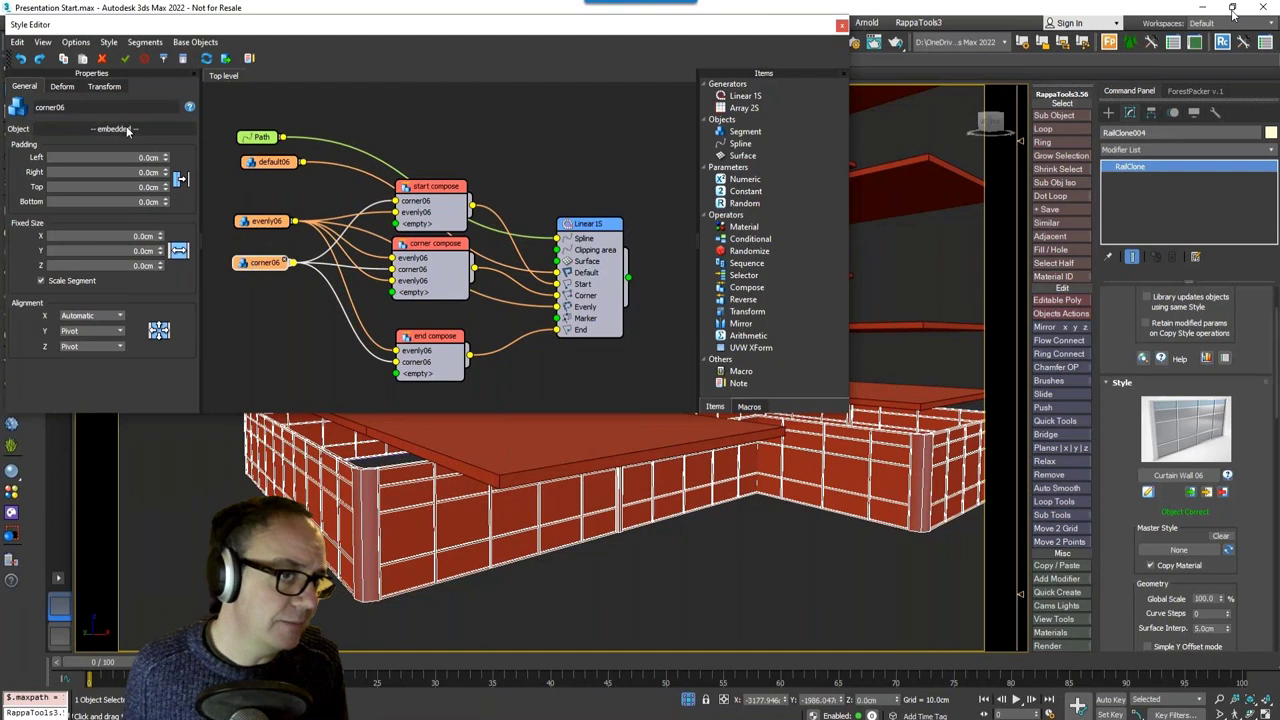
{"action": "left_click", "coordinate": [303, 330]}
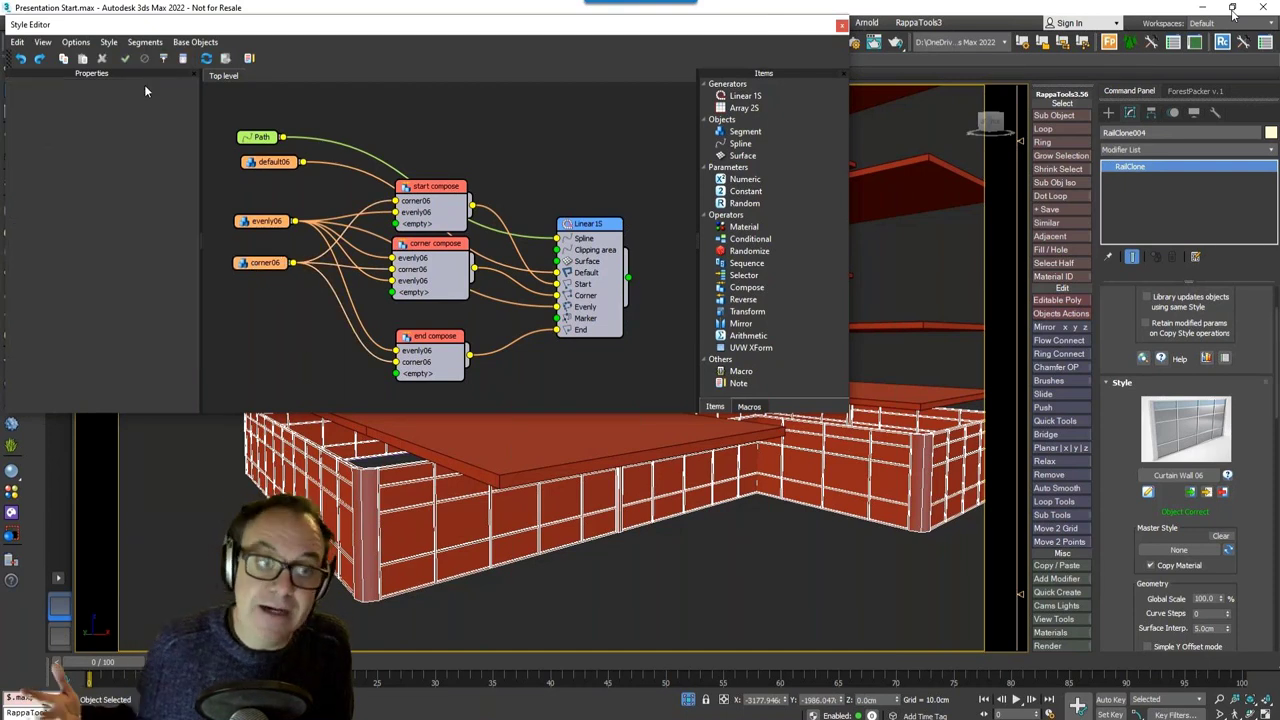
Step: Extract all of the curtain wall style's embedded segments into the scene as editable objects
{"action": "left_click", "coordinate": [144, 43]}
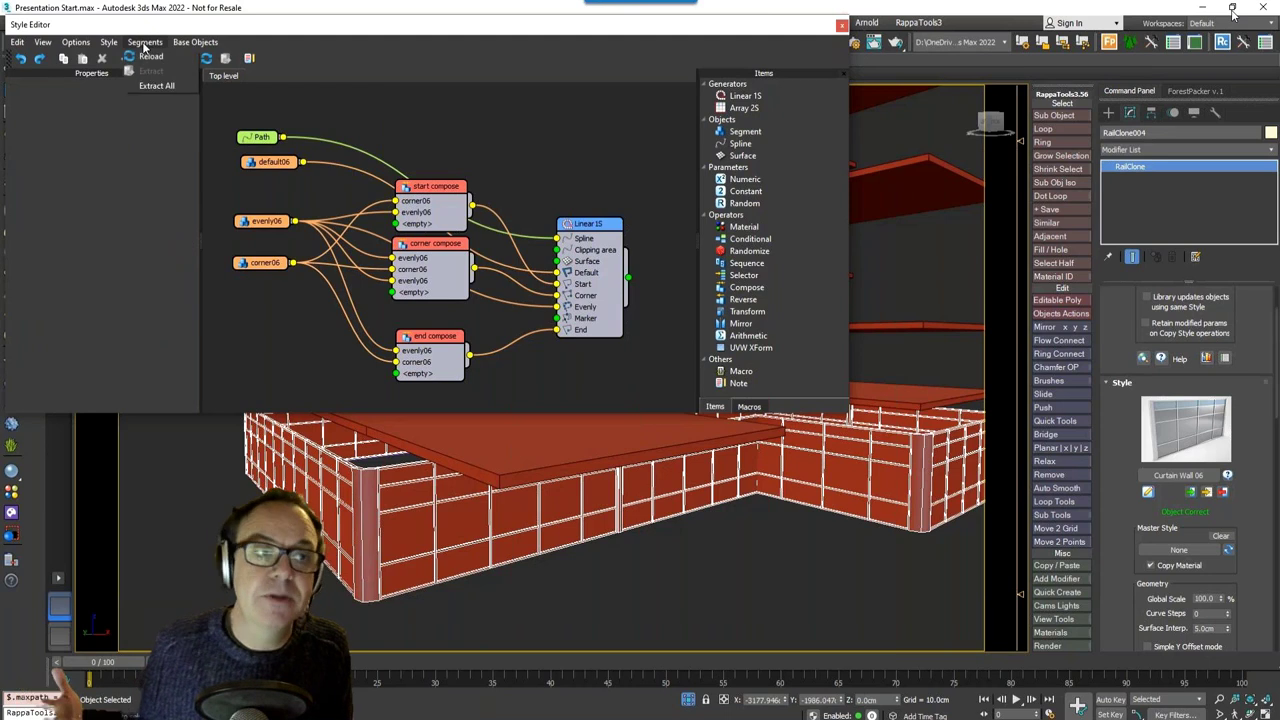
{"action": "left_click", "coordinate": [157, 86]}
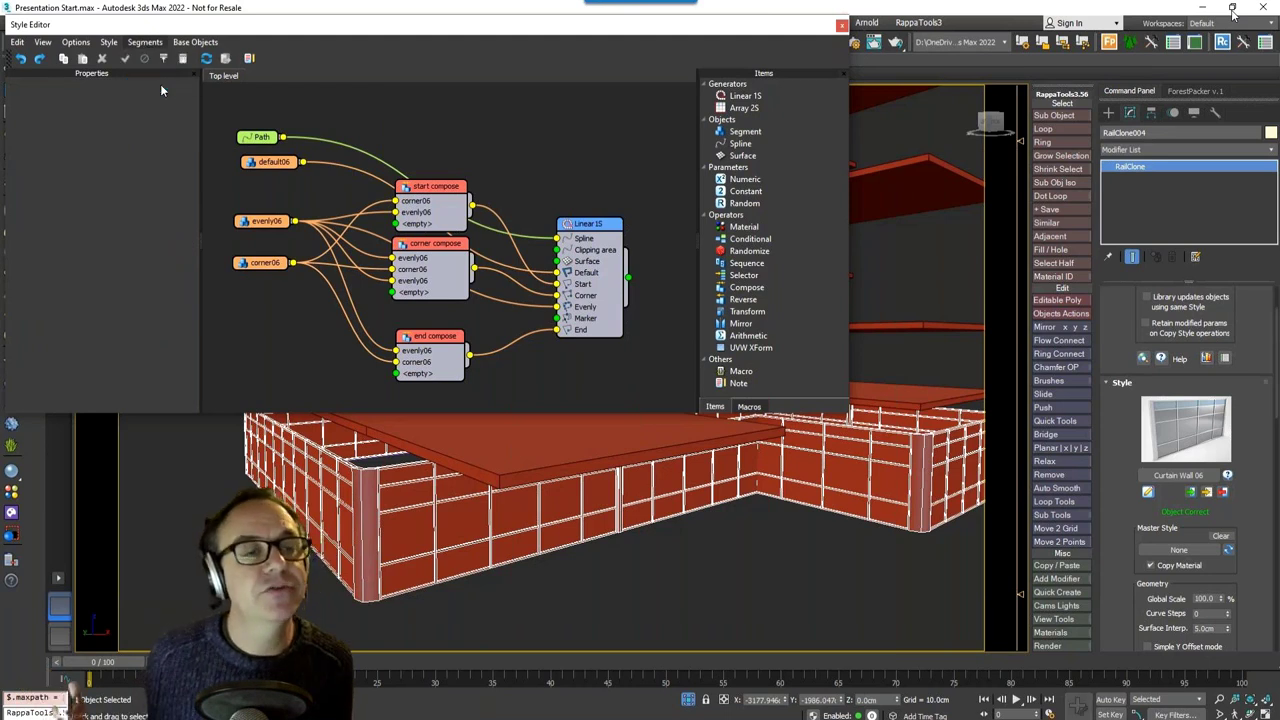
{"action": "left_click_drag", "start_coordinate": [586, 320], "coordinate": [578, 263]}
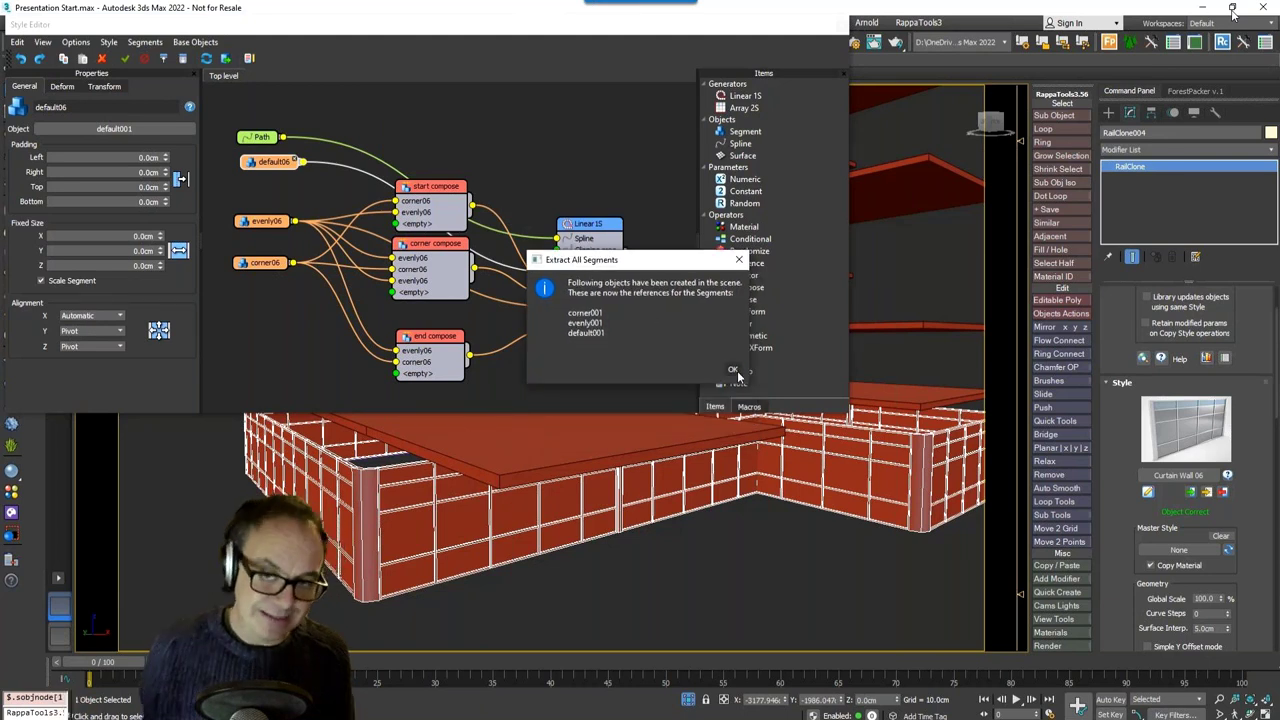
{"action": "left_click", "coordinate": [736, 373]}
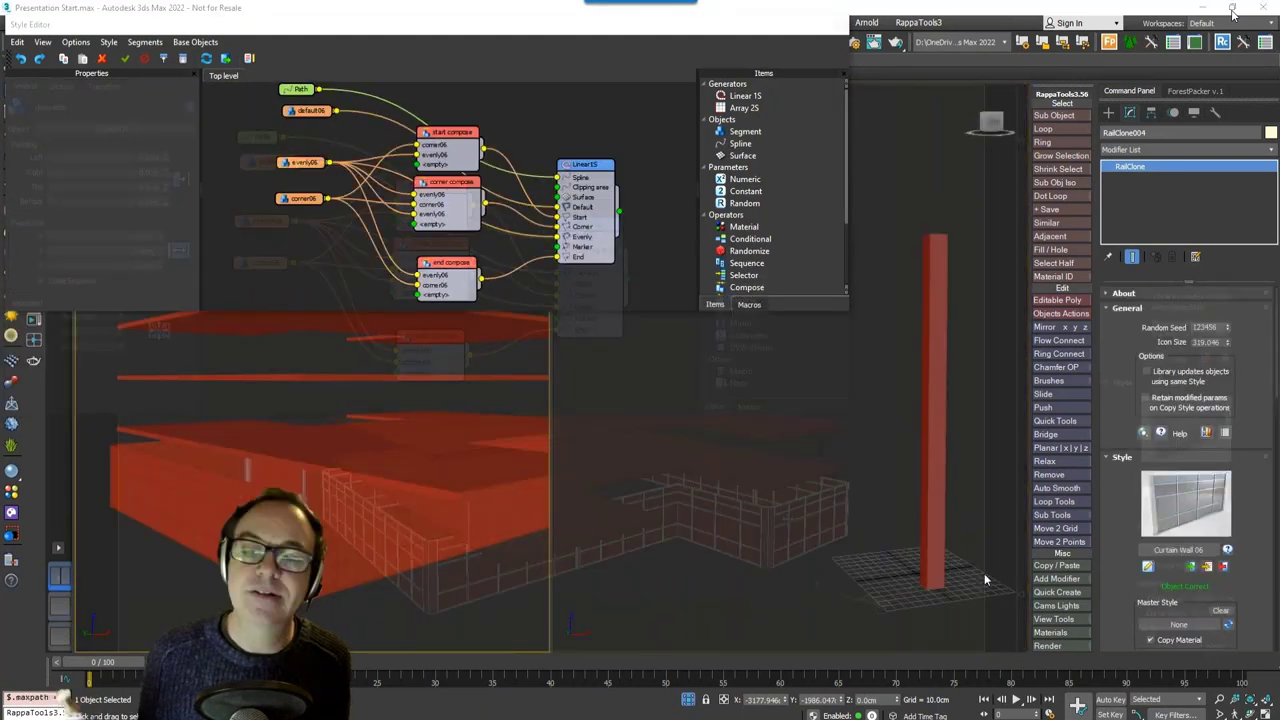
Step: Spread the three overlapping extracted segments apart, moving corner001 to about X 76, Y 14 cm and a second segment to the opposite side
{"action": "left_click", "coordinate": [945, 555]}
{"action": "left_click_drag", "start_coordinate": [945, 555], "coordinate": [997, 542]}
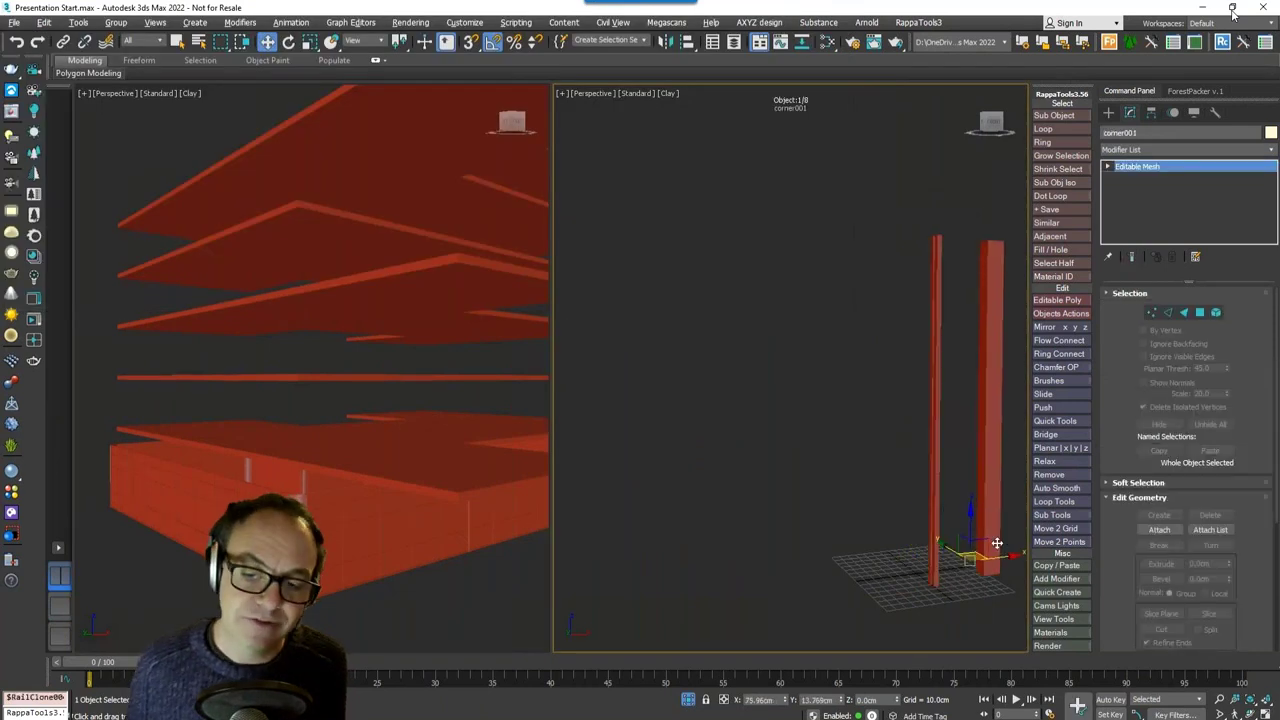
{"action": "left_click", "coordinate": [938, 530]}
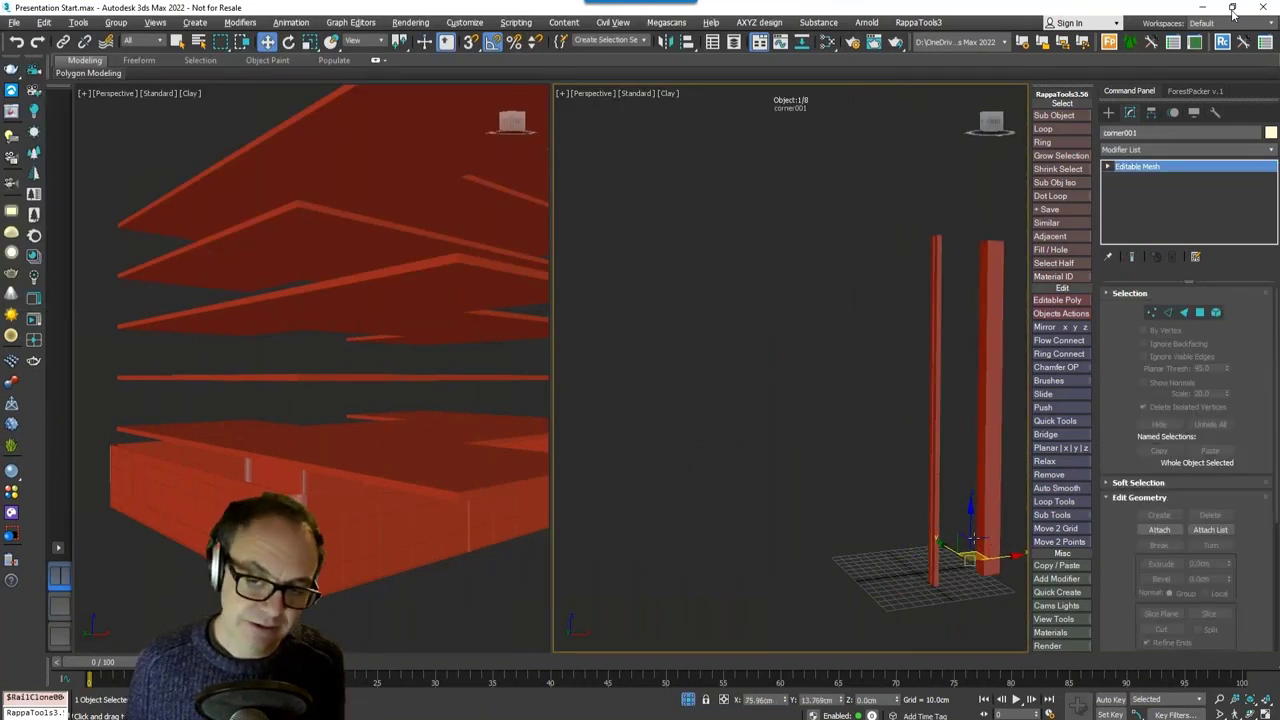
{"action": "left_click_drag", "start_coordinate": [931, 567], "coordinate": [903, 569]}
{"action": "middle_click_drag", "start_coordinate": [957, 550], "coordinate": [893, 545]}
Step: Select all three extracted curtain wall segments and apply one shared Edit Poly modifier to them
{"action": "left_click_drag", "start_coordinate": [768, 312], "coordinate": [966, 423]}
{"action": "left_click", "coordinate": [1211, 150]}
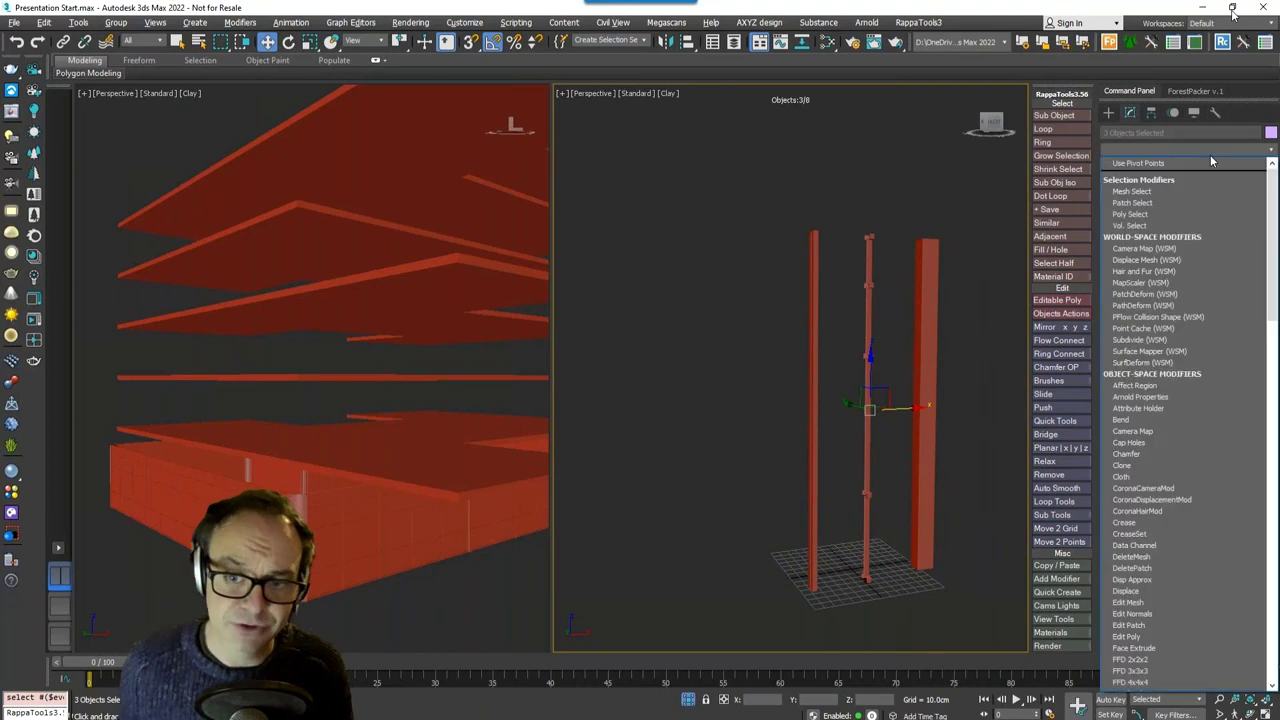
{"action": "left_click", "coordinate": [1158, 197]}
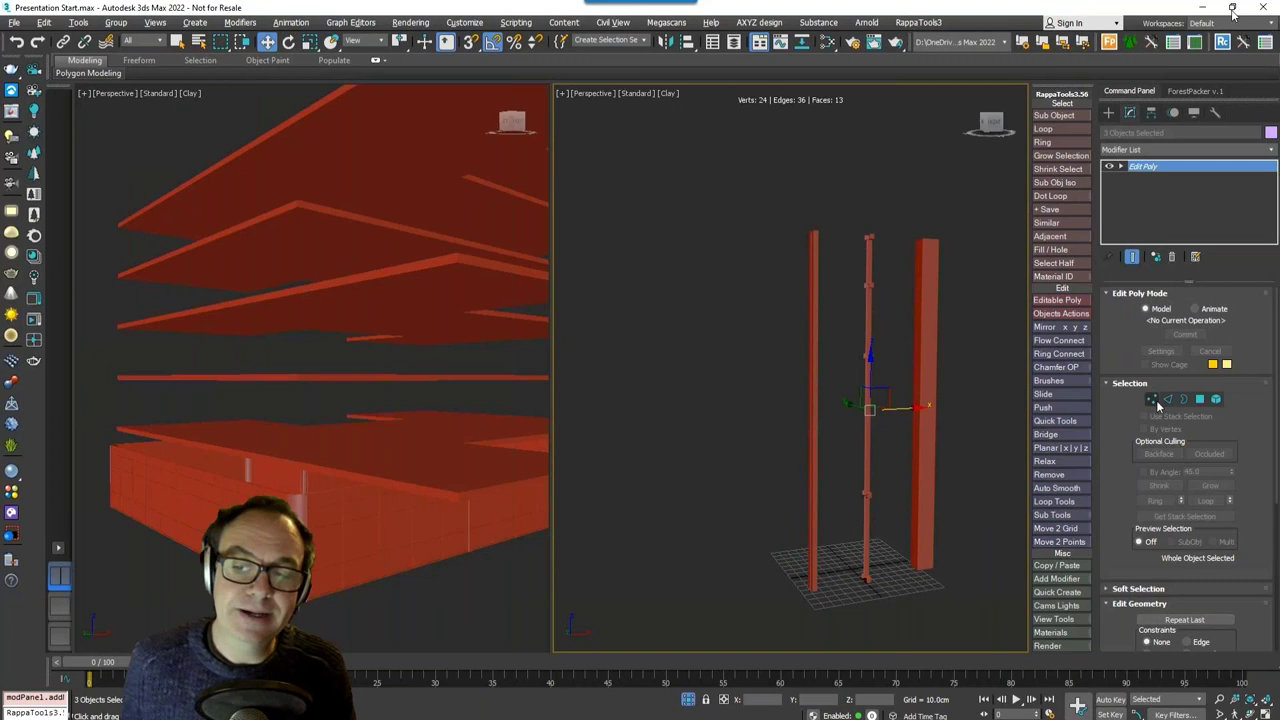
Step: Raise the top vertices of all three segments to make the curtain wall taller, with edged faces shown on the building
{"action": "left_click", "coordinate": [1152, 398]}
{"action": "left_click_drag", "start_coordinate": [768, 193], "coordinate": [990, 268]}
{"action": "scroll", "coordinate": [364, 532], "scroll_direction": "up", "scroll_amount": 3}
{"action": "right_click", "coordinate": [362, 536]}
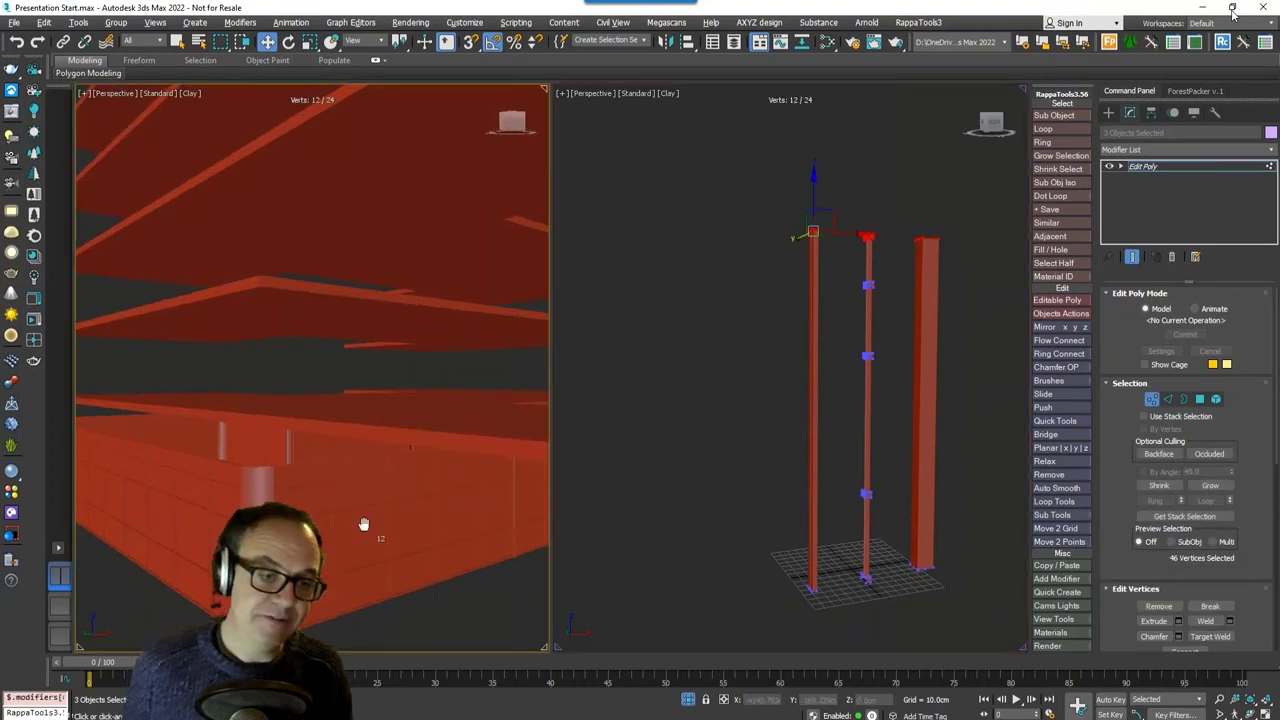
{"action": "key", "text": "F4"}
{"action": "left_click_drag", "start_coordinate": [811, 202], "coordinate": [807, 100]}
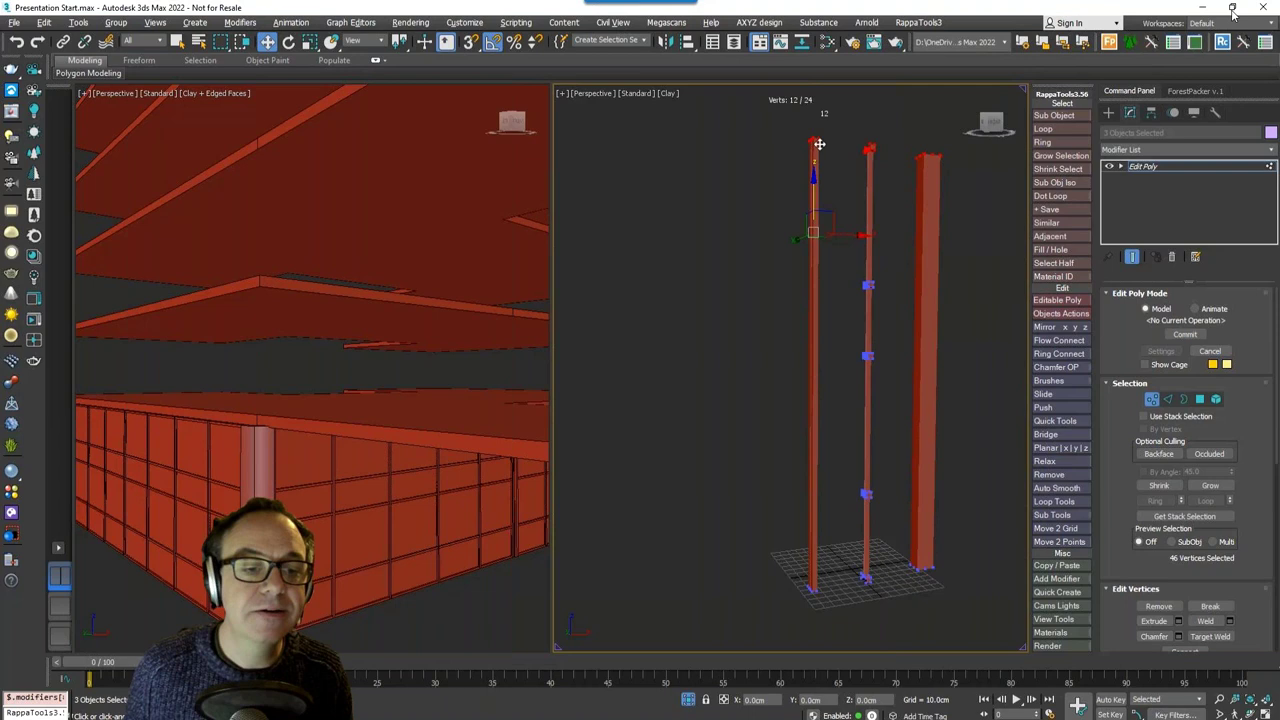
Step: Raise the intermediate crossbar vertices of the middle segment to suit the taller frame and finish the vertex editing
{"action": "left_click_drag", "start_coordinate": [1009, 354], "coordinate": [858, 217]}
{"action": "left_click_drag", "start_coordinate": [966, 485], "coordinate": [846, 508]}
{"action": "left_click_drag", "start_coordinate": [873, 455], "coordinate": [873, 395]}
{"action": "left_click", "coordinate": [1156, 399]}
Step: Shift only the pivots of the three segments about 31 cm along Y to offset the curtain wall from its spline
{"action": "middle_click_drag", "start_coordinate": [160, 390], "coordinate": [215, 500]}
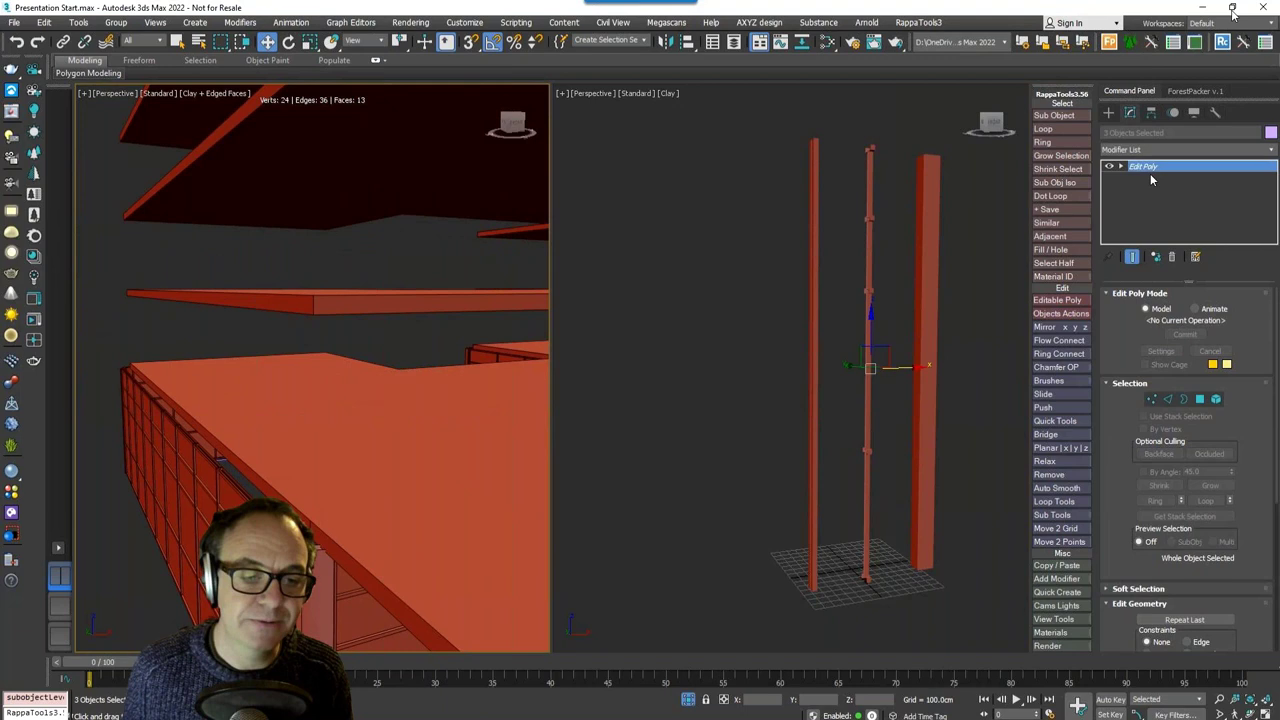
{"action": "left_click", "coordinate": [1151, 112]}
{"action": "left_click", "coordinate": [1186, 205]}
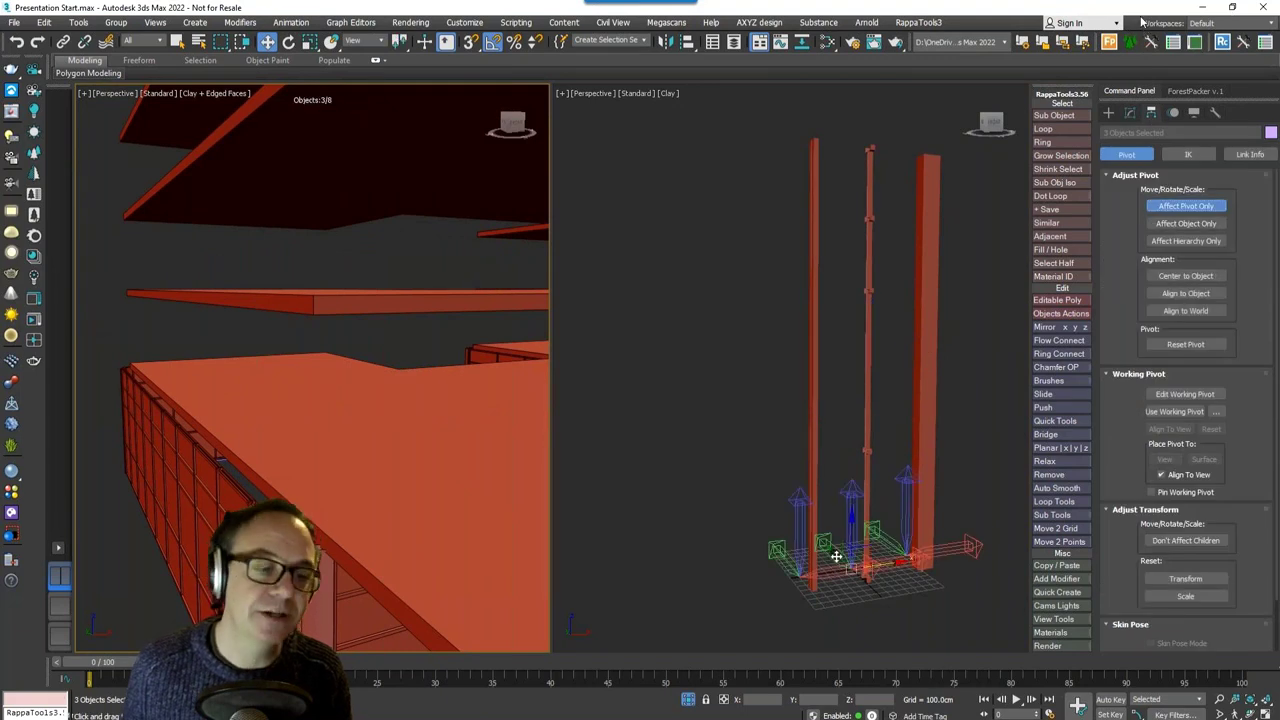
{"action": "left_click_drag", "start_coordinate": [832, 553], "coordinate": [843, 567]}
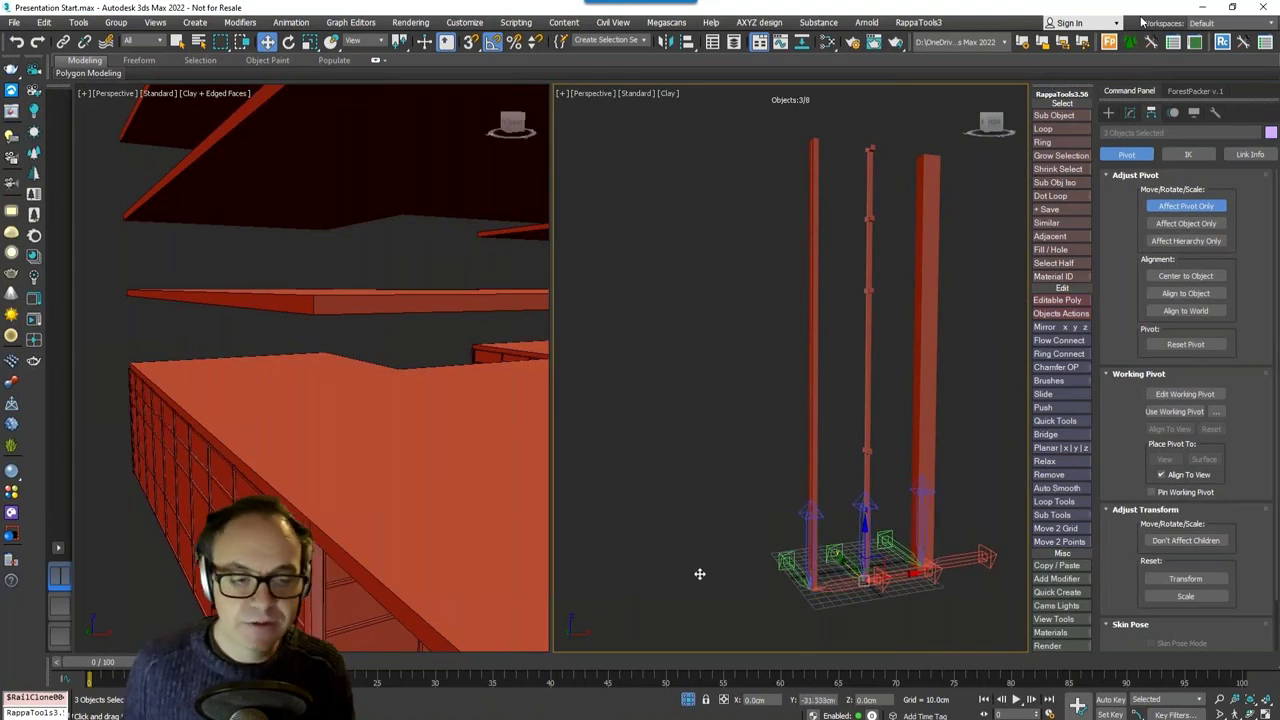
{"action": "scroll", "coordinate": [353, 516], "scroll_direction": "down", "scroll_amount": 2}
{"action": "middle_click_drag", "start_coordinate": [352, 516], "coordinate": [262, 332], "text": "alt"}
{"action": "left_click", "coordinate": [1186, 205]}
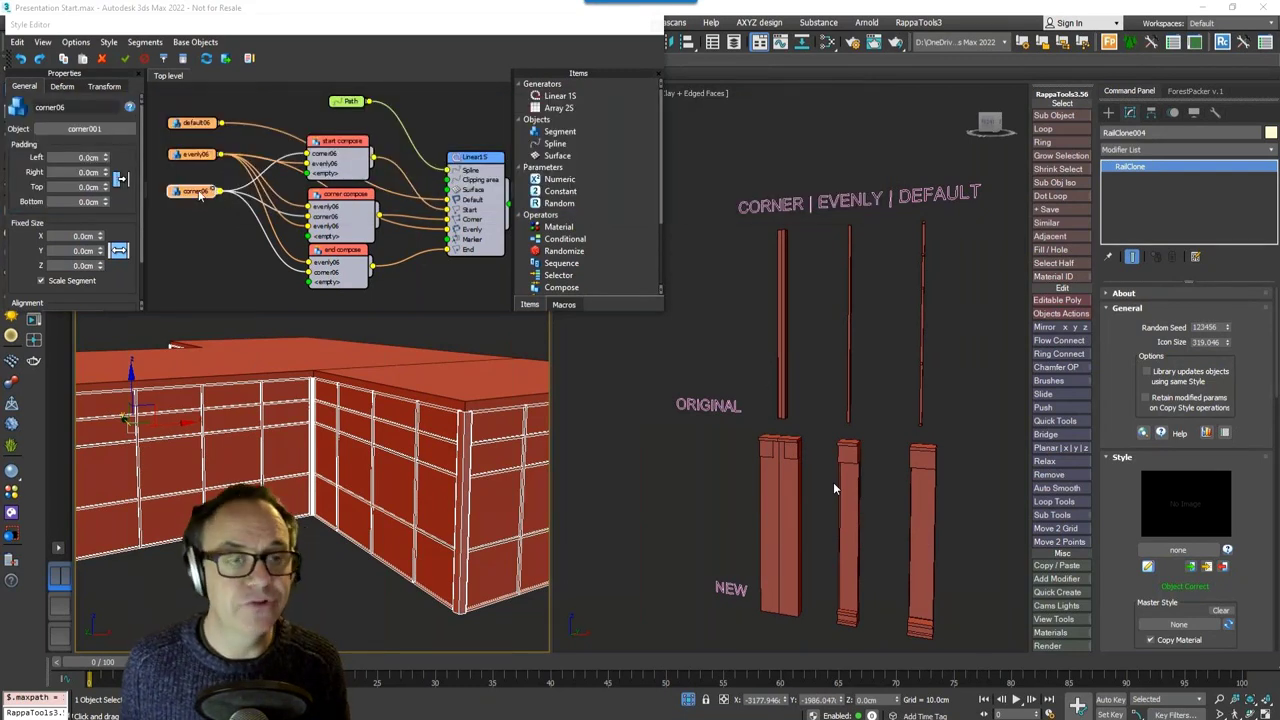
Step: Disable the corner06, evenly06 and default06 segment nodes in the curtain wall's style graph
{"action": "left_click_drag", "start_coordinate": [199, 195], "coordinate": [199, 198]}
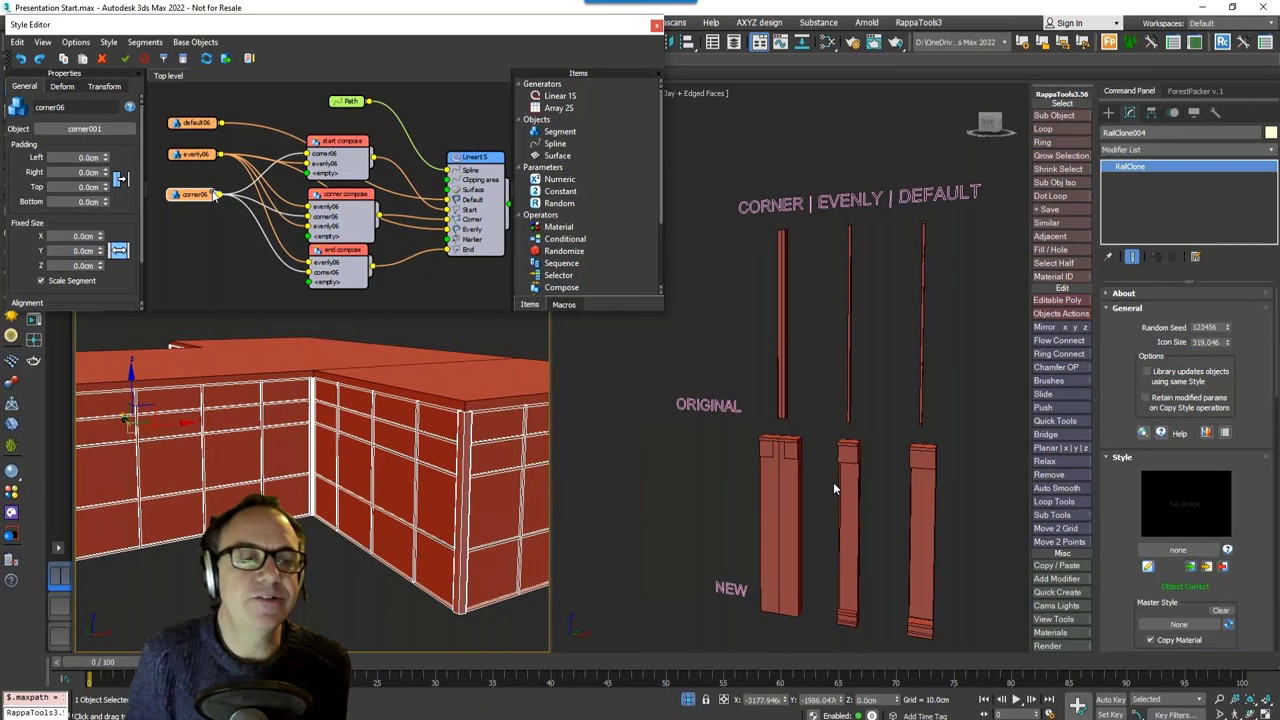
{"action": "left_click", "coordinate": [200, 154]}
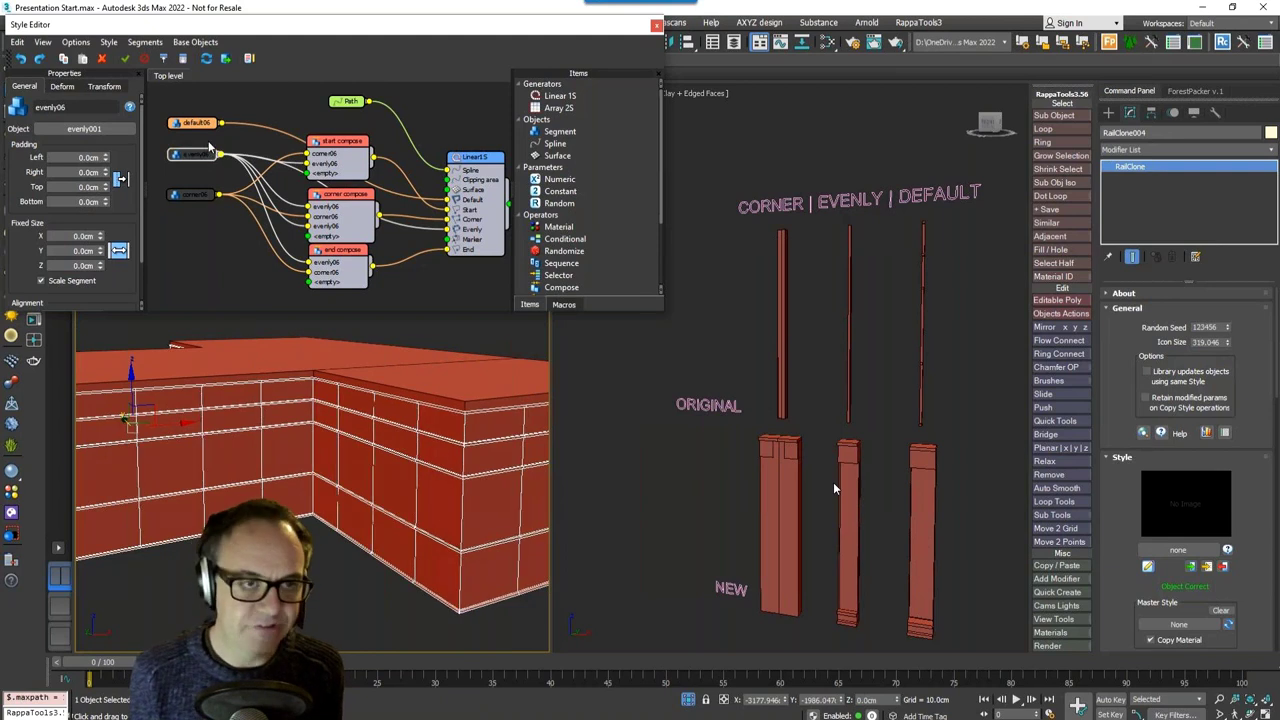
{"action": "left_click", "coordinate": [197, 126]}
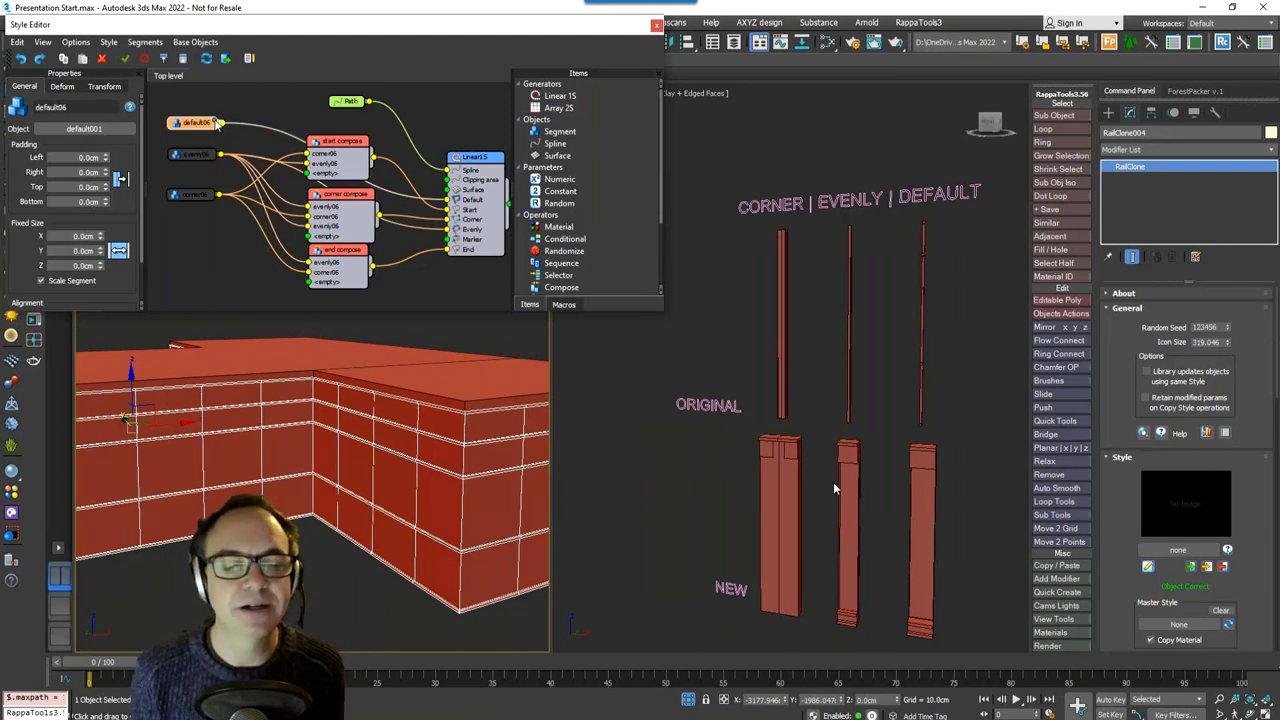
{"action": "left_click", "coordinate": [215, 121]}
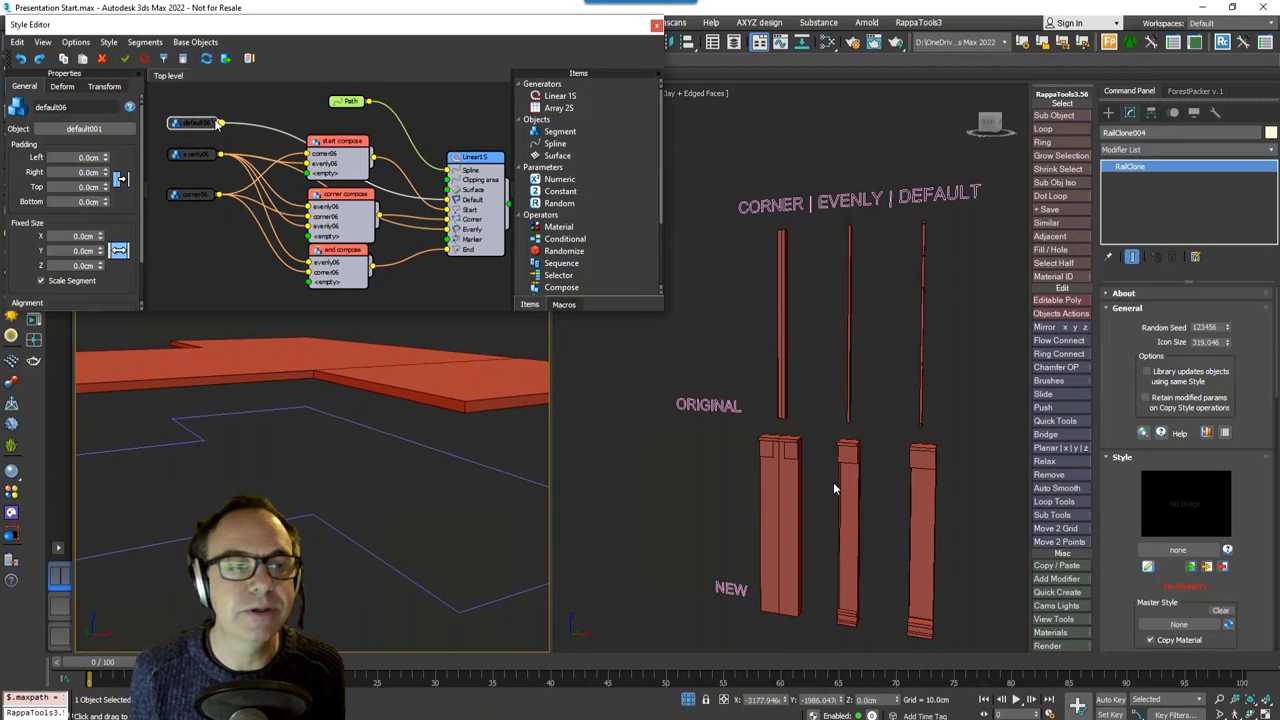
{"action": "left_click", "coordinate": [216, 121]}
{"action": "left_click", "coordinate": [216, 121]}
{"action": "left_click", "coordinate": [216, 121]}
{"action": "left_click", "coordinate": [191, 195]}
{"action": "left_click", "coordinate": [213, 124]}
{"action": "left_click", "coordinate": [214, 124]}
Step: Re-enable the corner06 segment and replace its source object with the new corner mesh, ground-evenly-1
{"action": "left_click", "coordinate": [210, 196]}
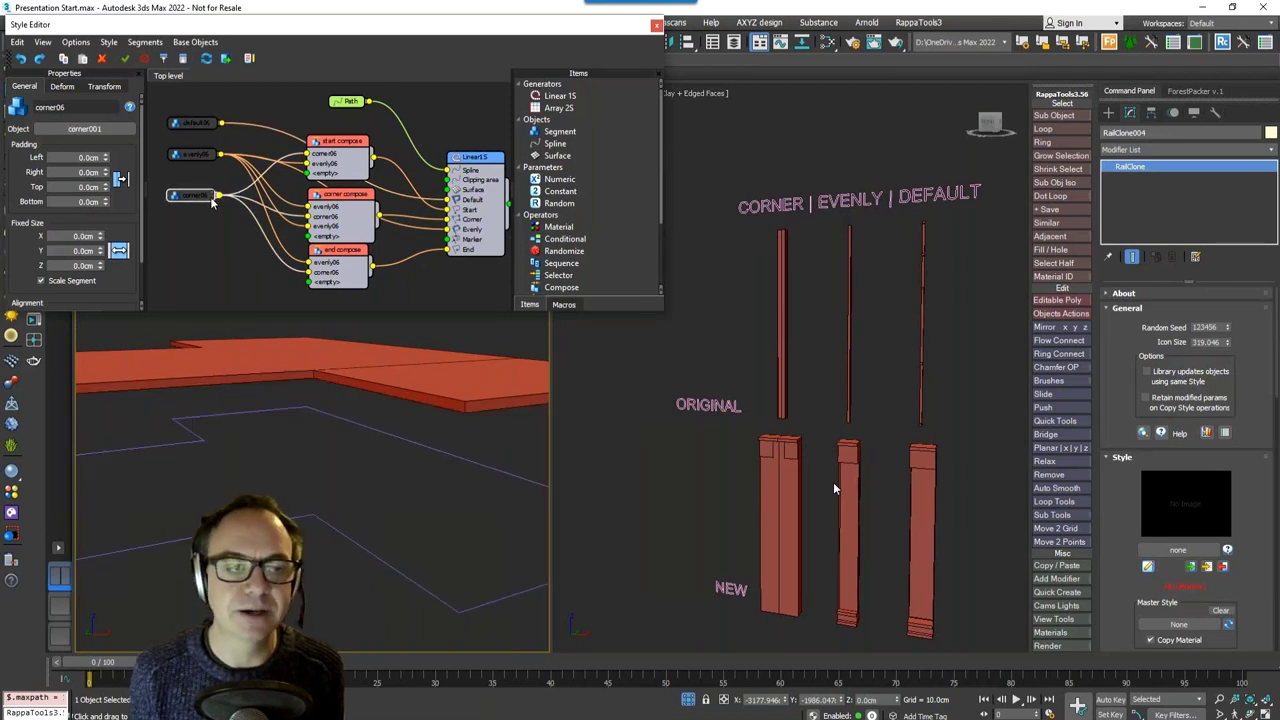
{"action": "left_click", "coordinate": [212, 196]}
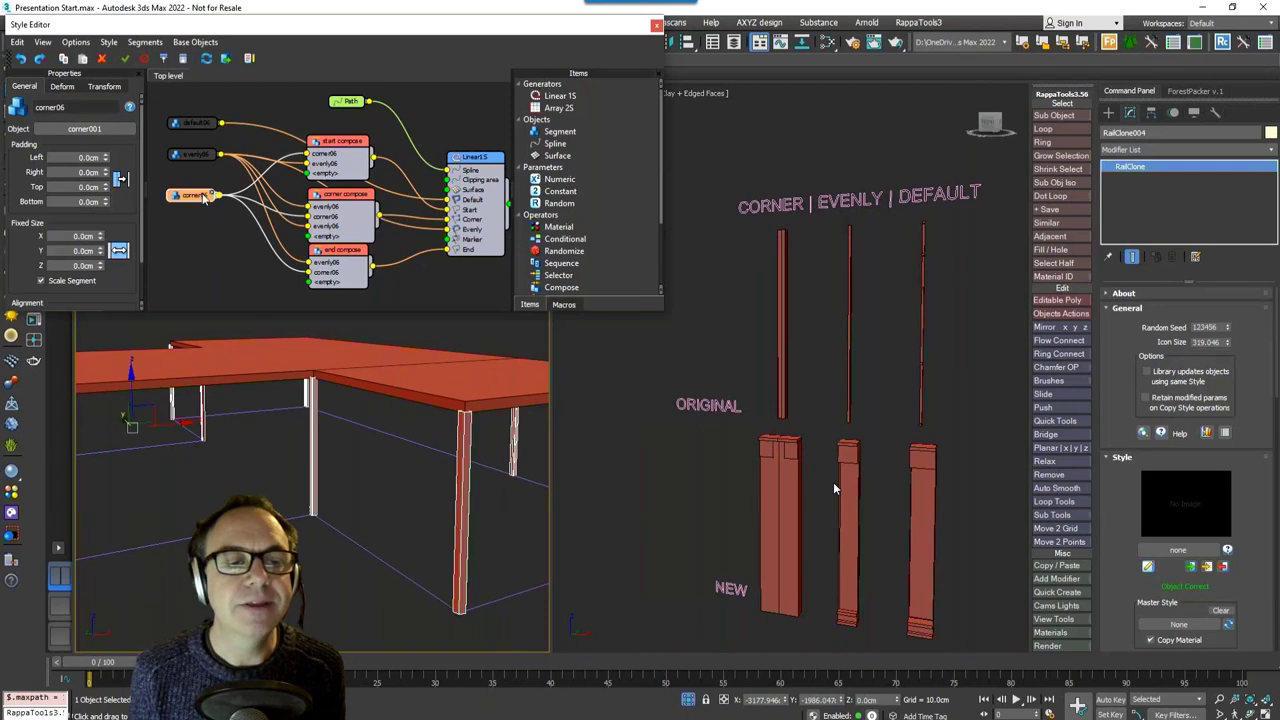
{"action": "left_click", "coordinate": [55, 129]}
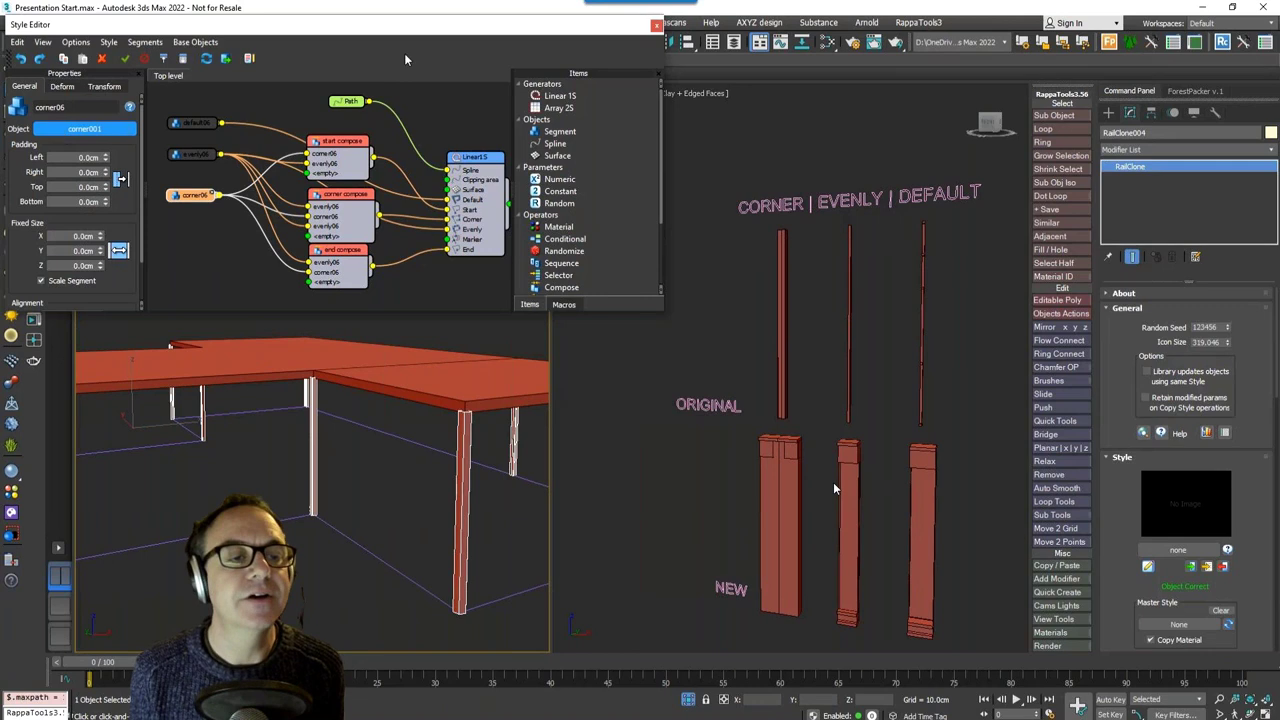
{"action": "left_click", "coordinate": [835, 488]}
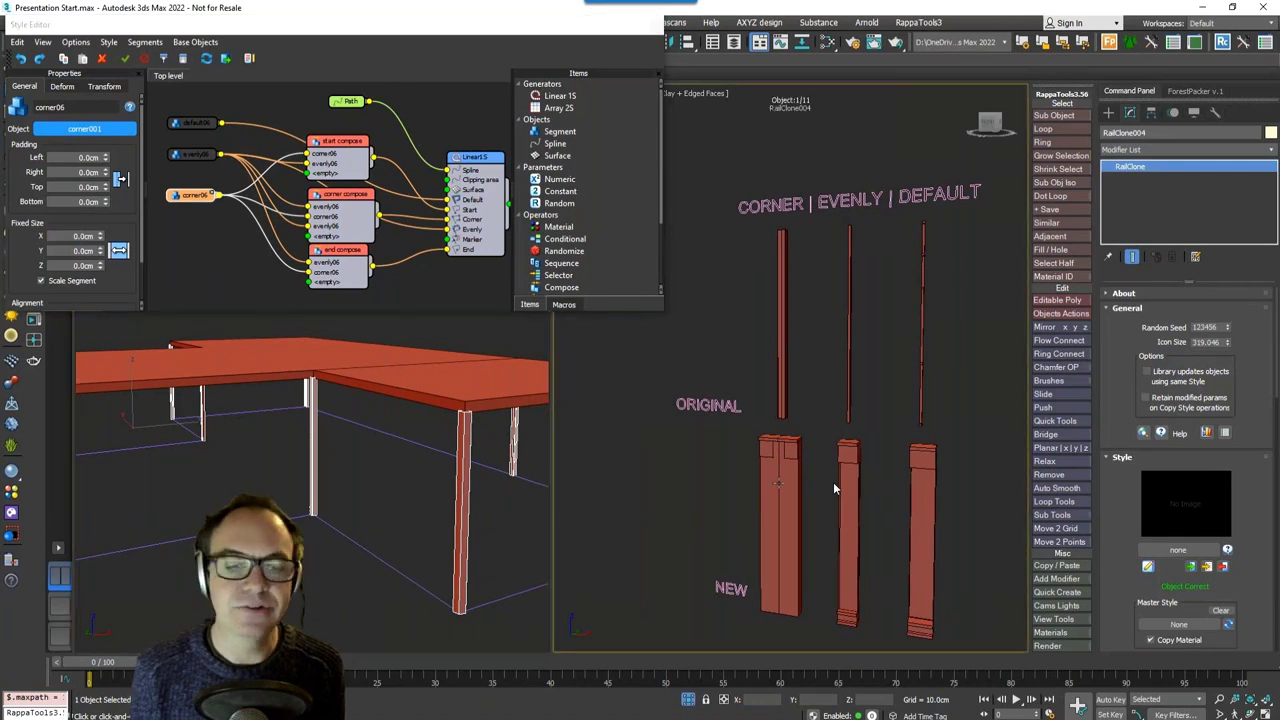
{"action": "left_click", "coordinate": [778, 483]}
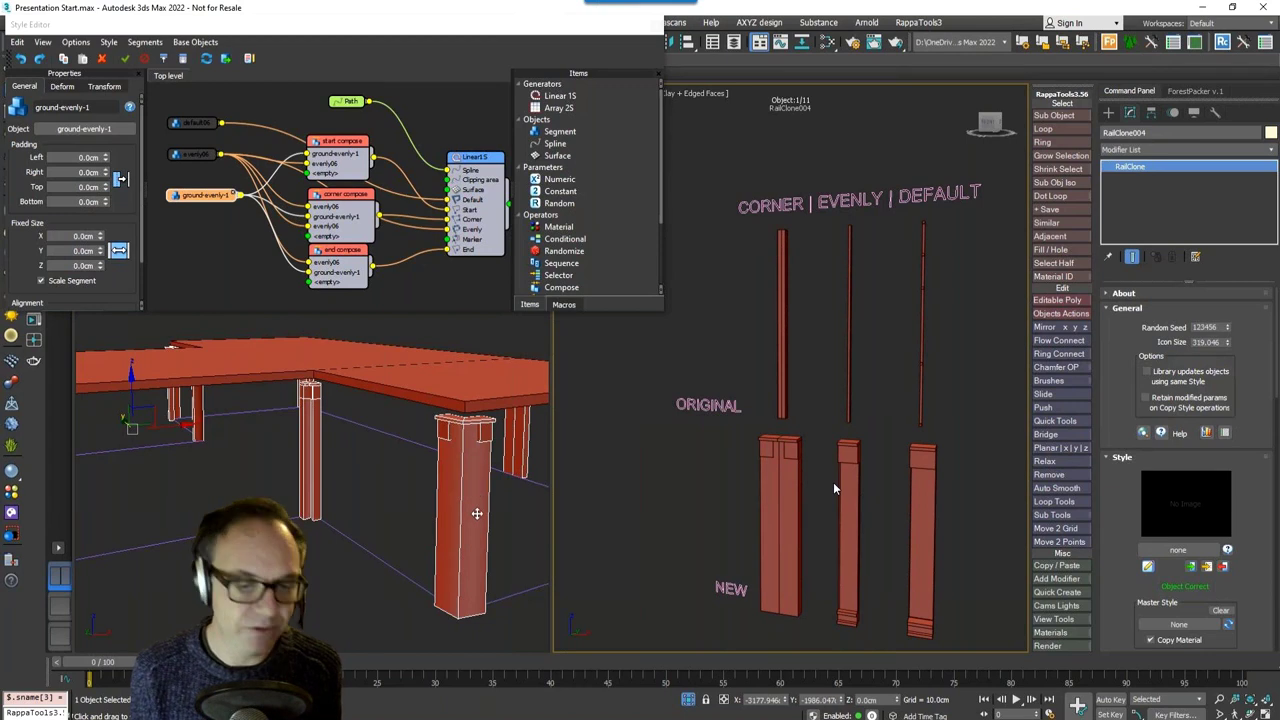
Step: Re-enable the evenly06 segment and replace its source object with the new evenly mesh, ground-default-005
{"action": "left_click", "coordinate": [207, 155]}
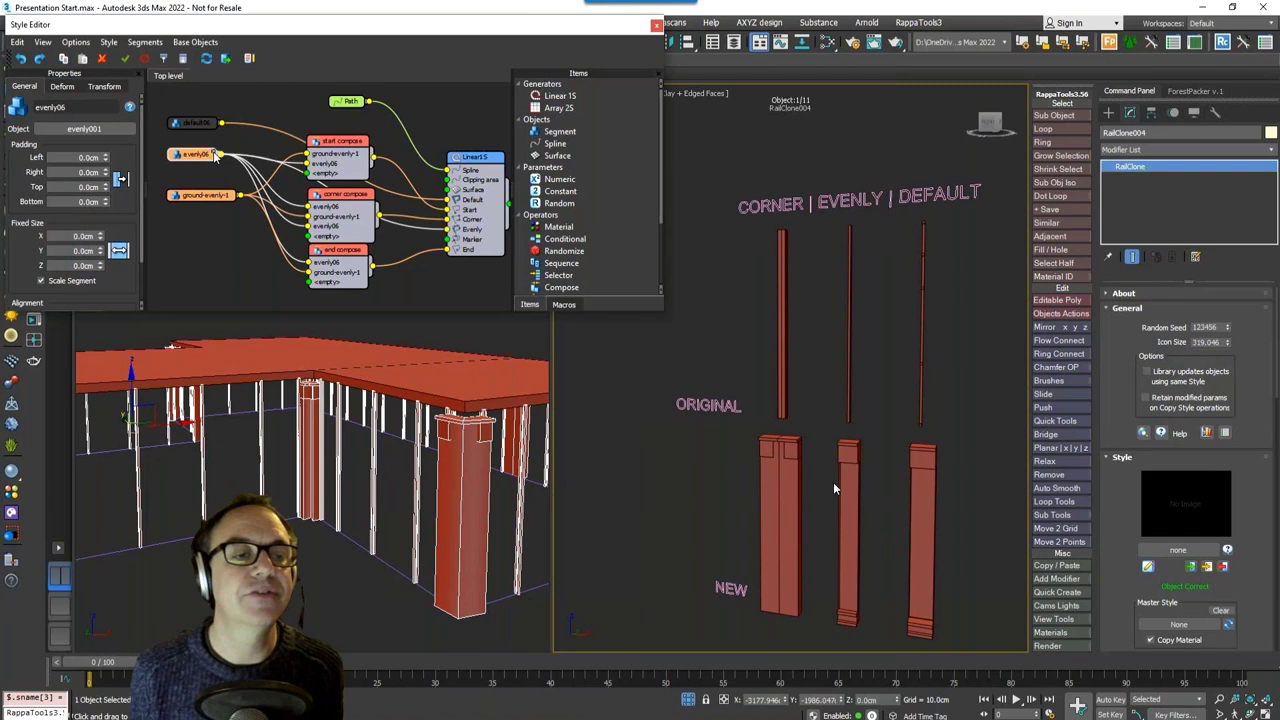
{"action": "left_click", "coordinate": [105, 131]}
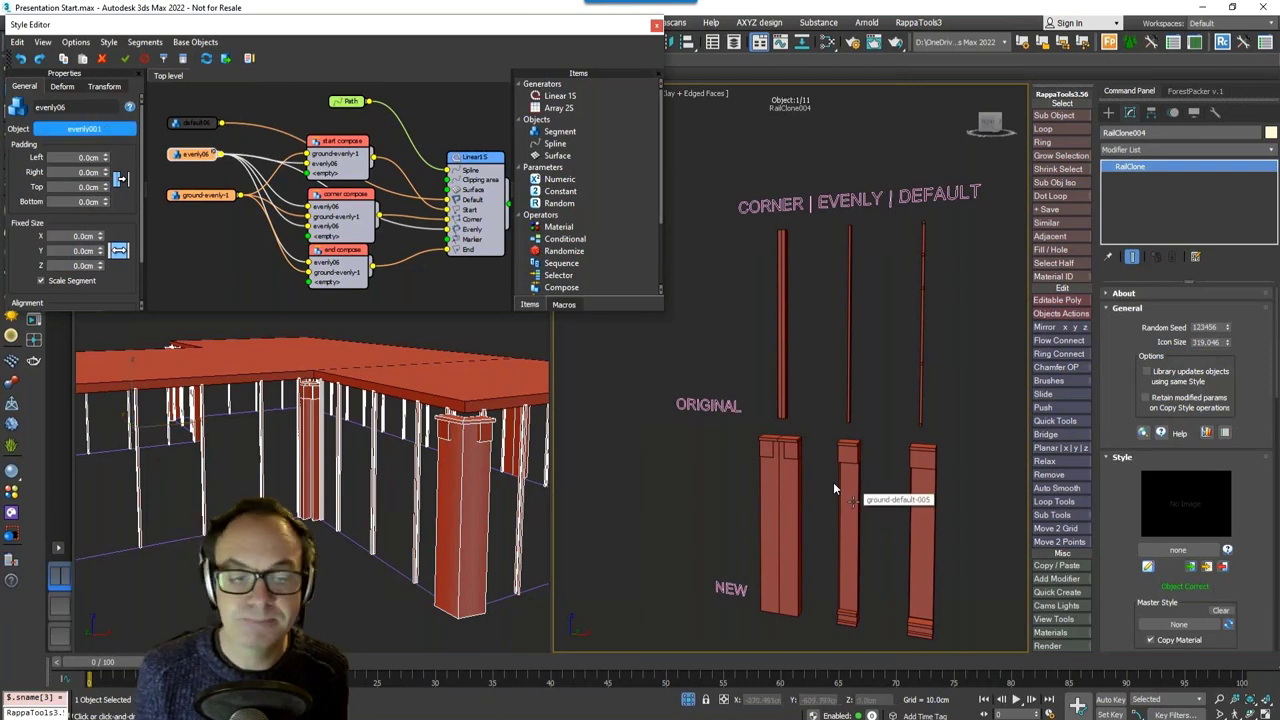
{"action": "left_click", "coordinate": [834, 485]}
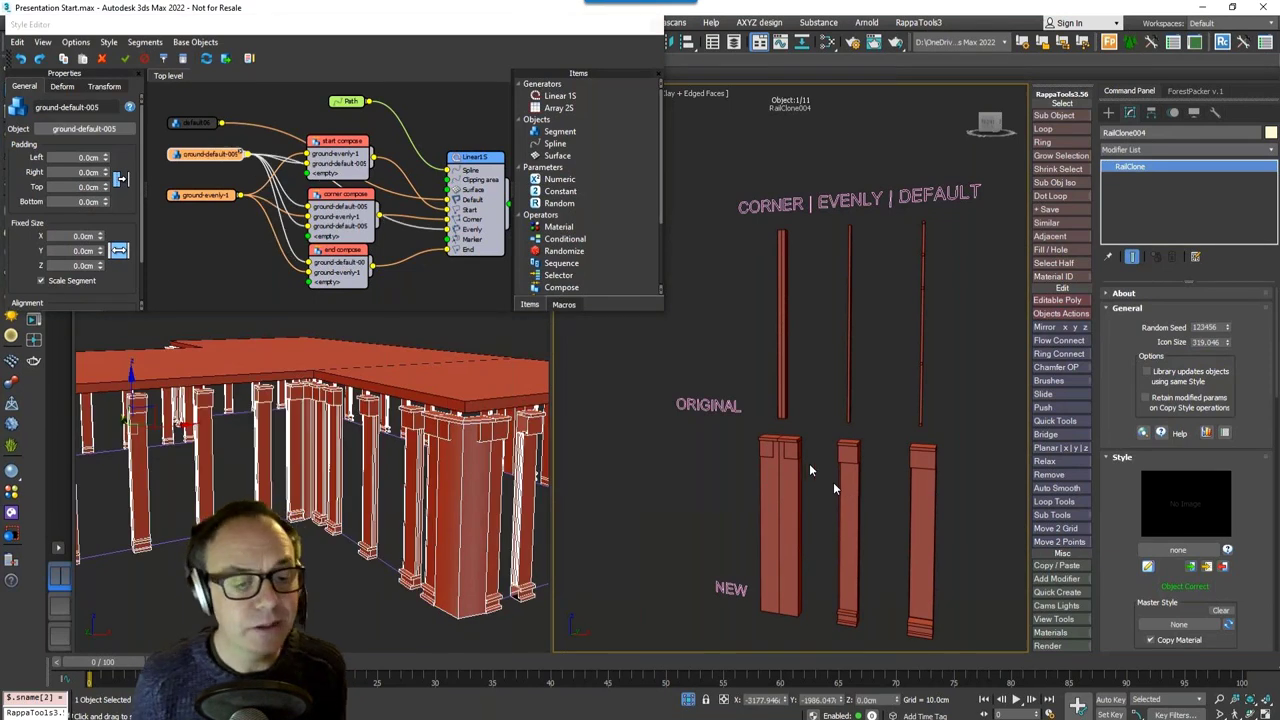
Step: Re-enable the default06 segment and replace its source object with the new default mesh, ground-default-006
{"action": "left_click", "coordinate": [189, 124]}
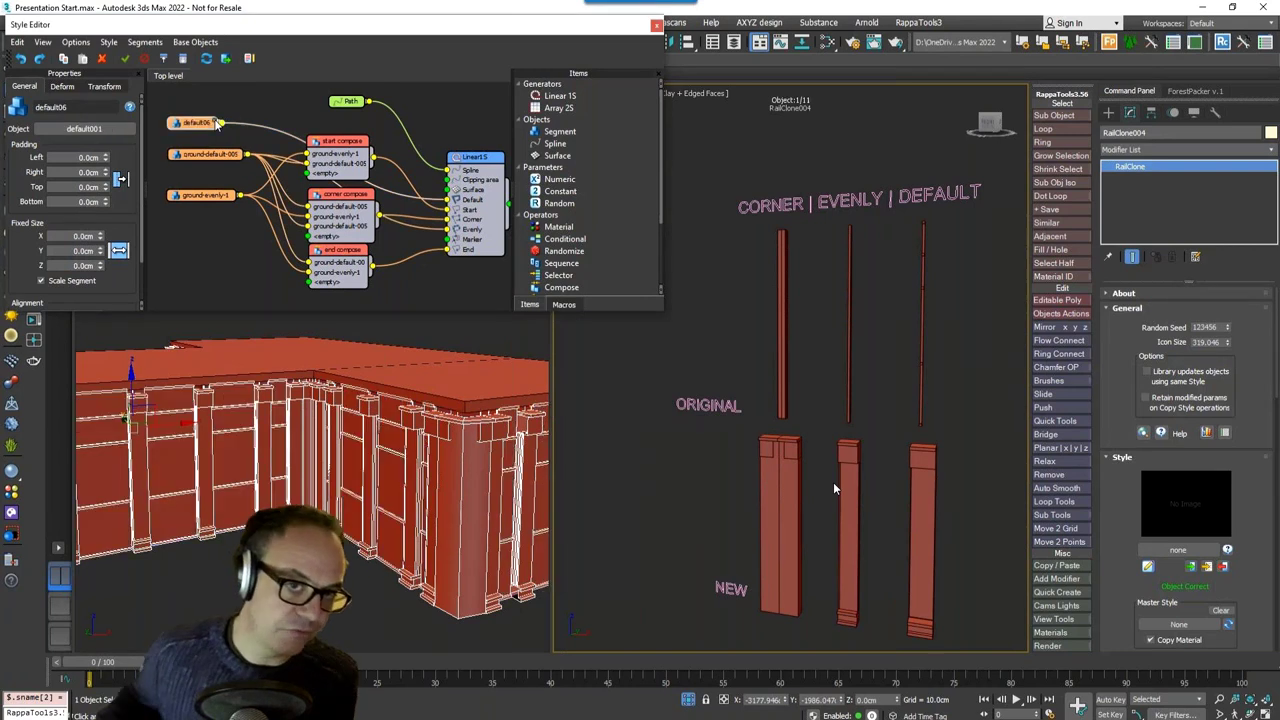
{"action": "left_click", "coordinate": [125, 130]}
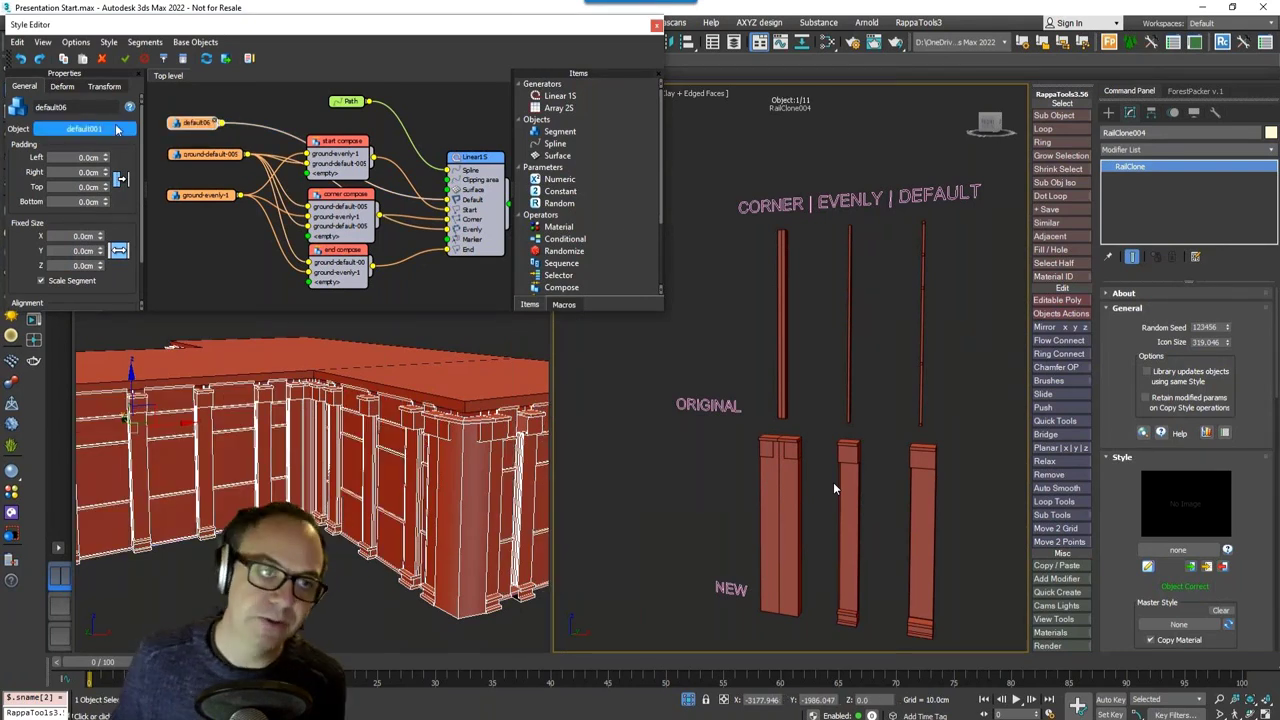
{"action": "left_click", "coordinate": [930, 494]}
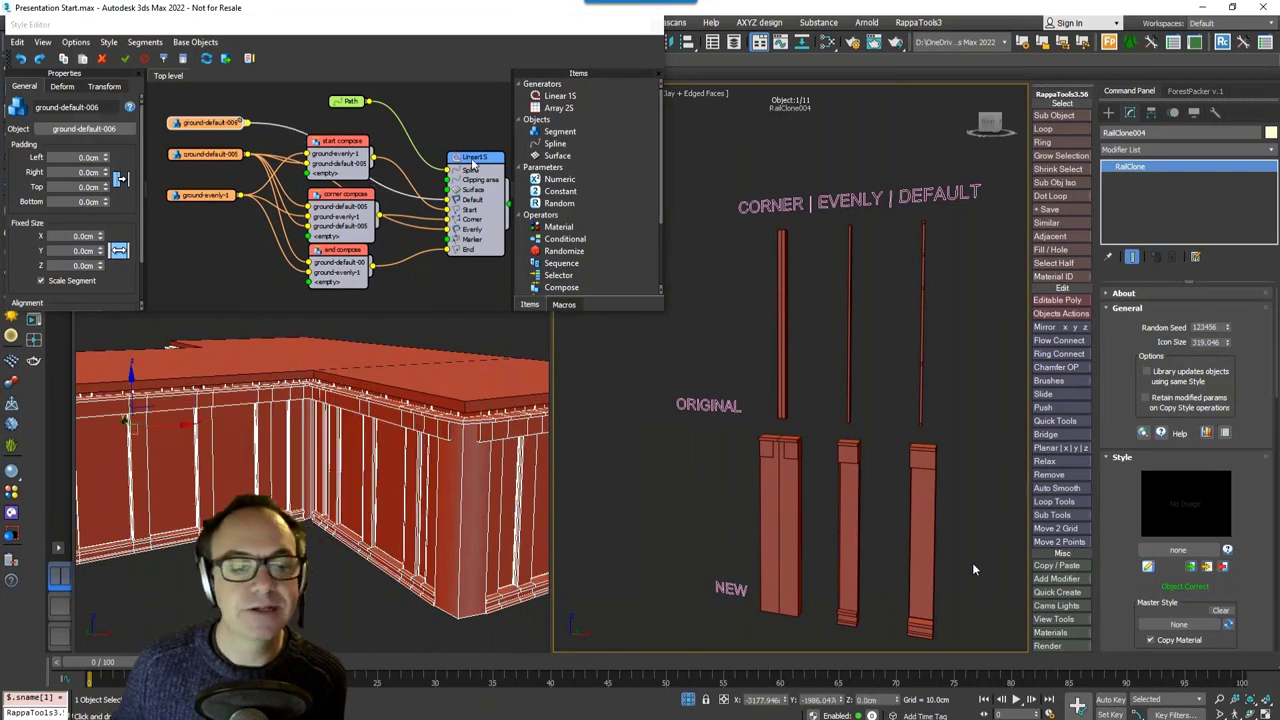
Step: Set the Evenly distance in the Linear 1S generator's rules to 400 cm
{"action": "left_click", "coordinate": [474, 162]}
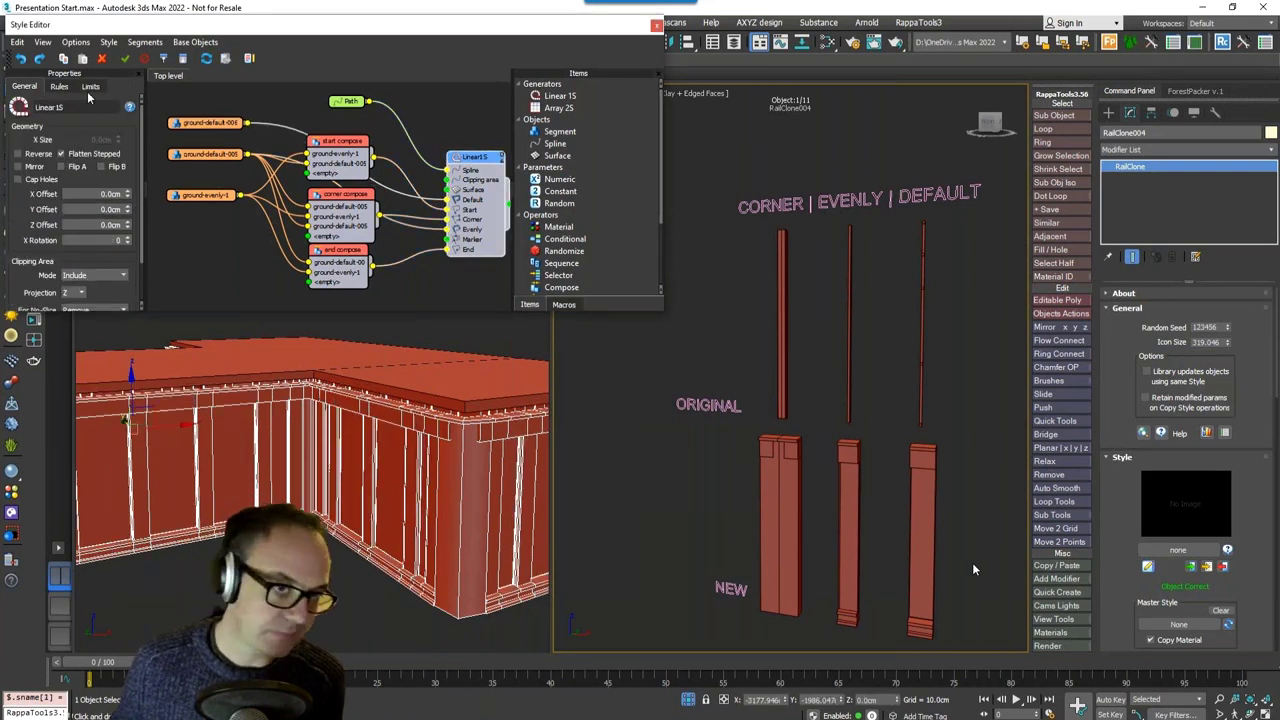
{"action": "left_click", "coordinate": [59, 86]}
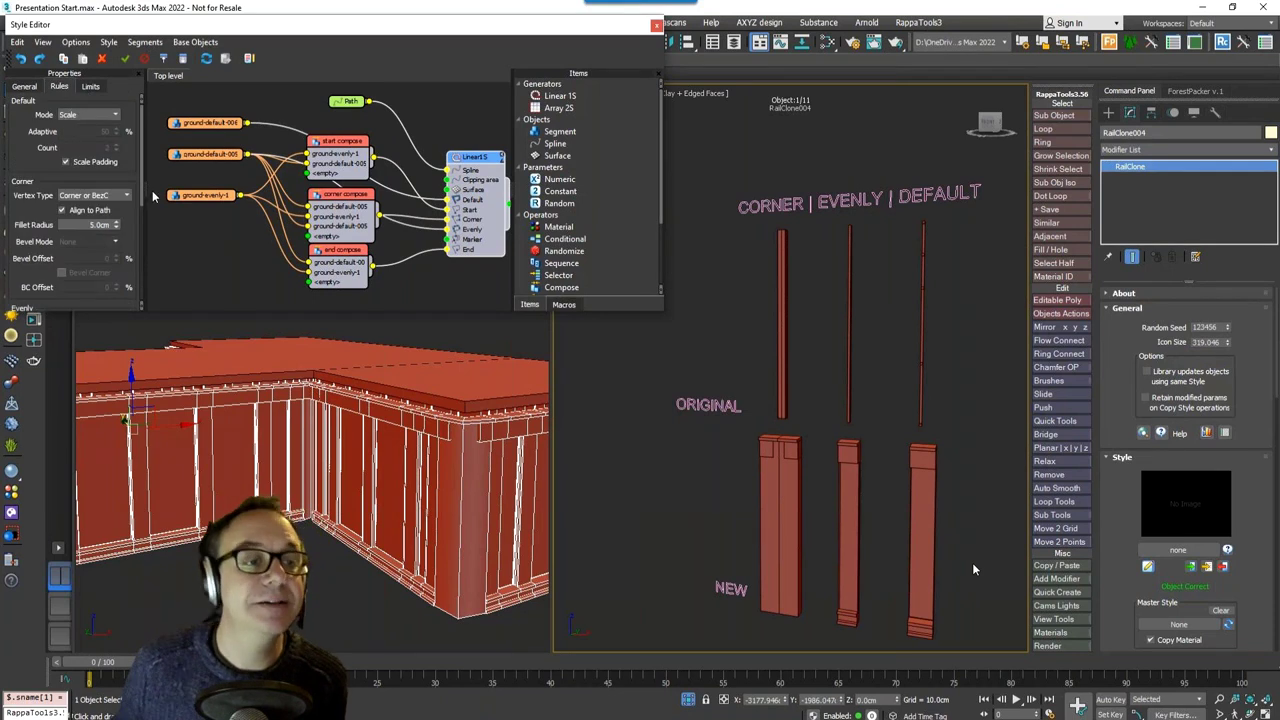
{"action": "scroll", "coordinate": [143, 234], "scroll_direction": "down", "scroll_amount": 2}
{"action": "scroll", "coordinate": [143, 240], "scroll_direction": "down", "scroll_amount": 2}
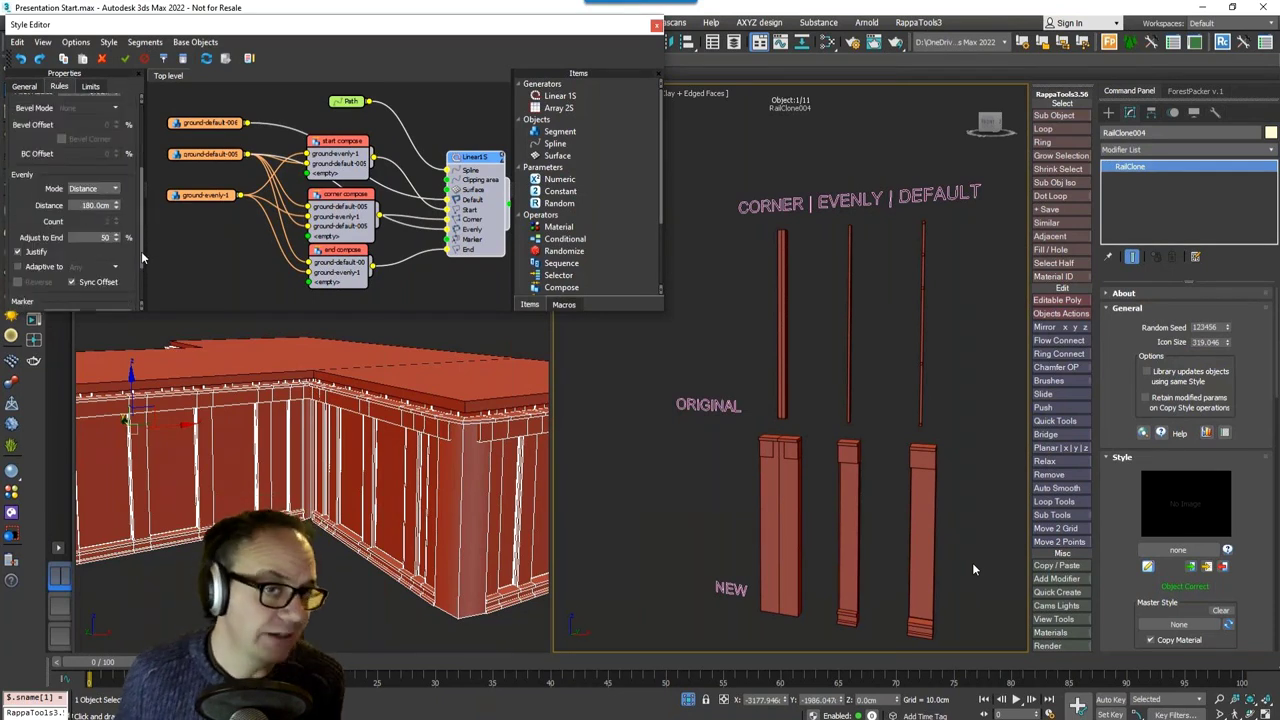
{"action": "double_click", "coordinate": [96, 205]}
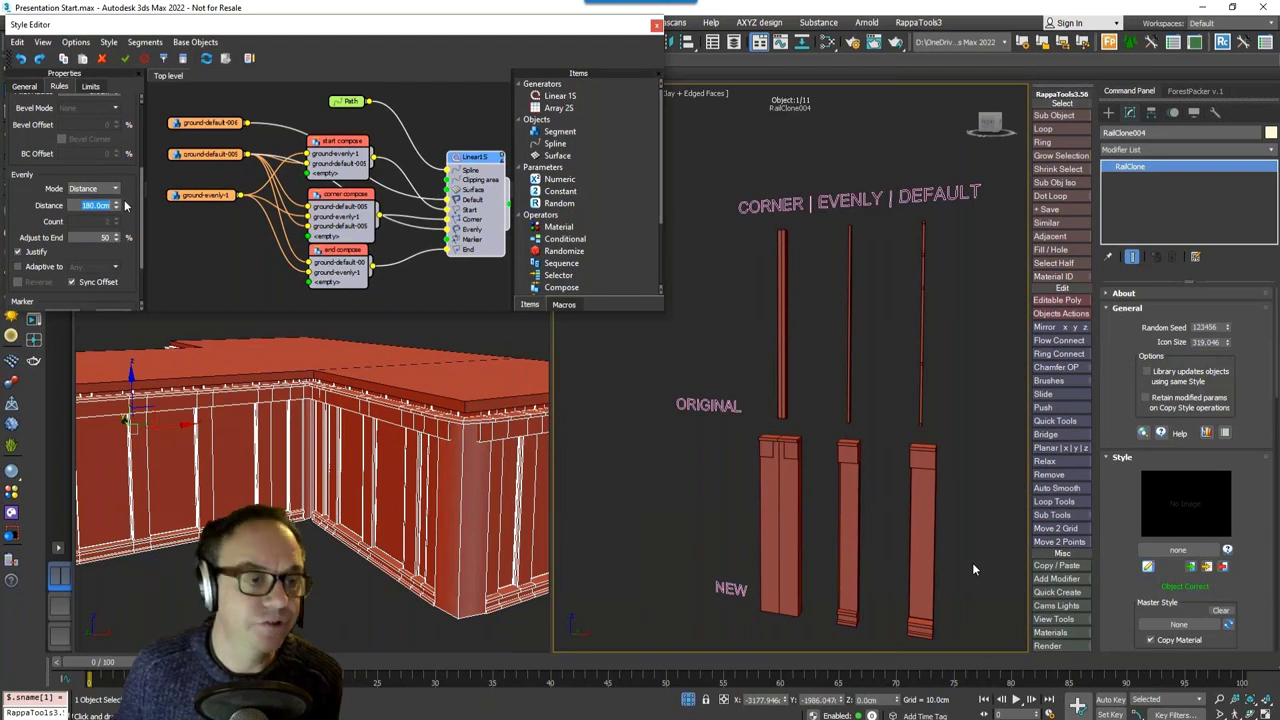
{"action": "type", "text": "400"}
{"action": "key", "text": "Return"}
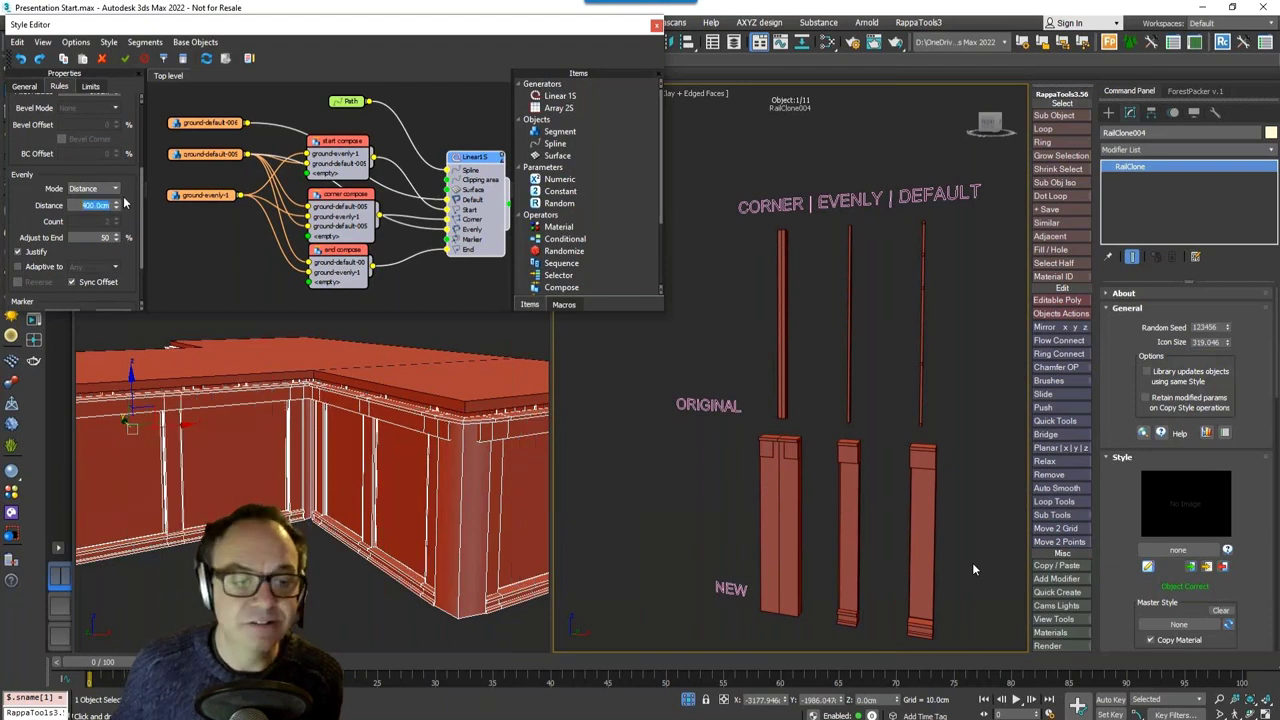
{"action": "scroll", "coordinate": [190, 525], "scroll_direction": "down", "scroll_amount": 2}
{"action": "middle_click_drag", "start_coordinate": [230, 506], "coordinate": [485, 407]}
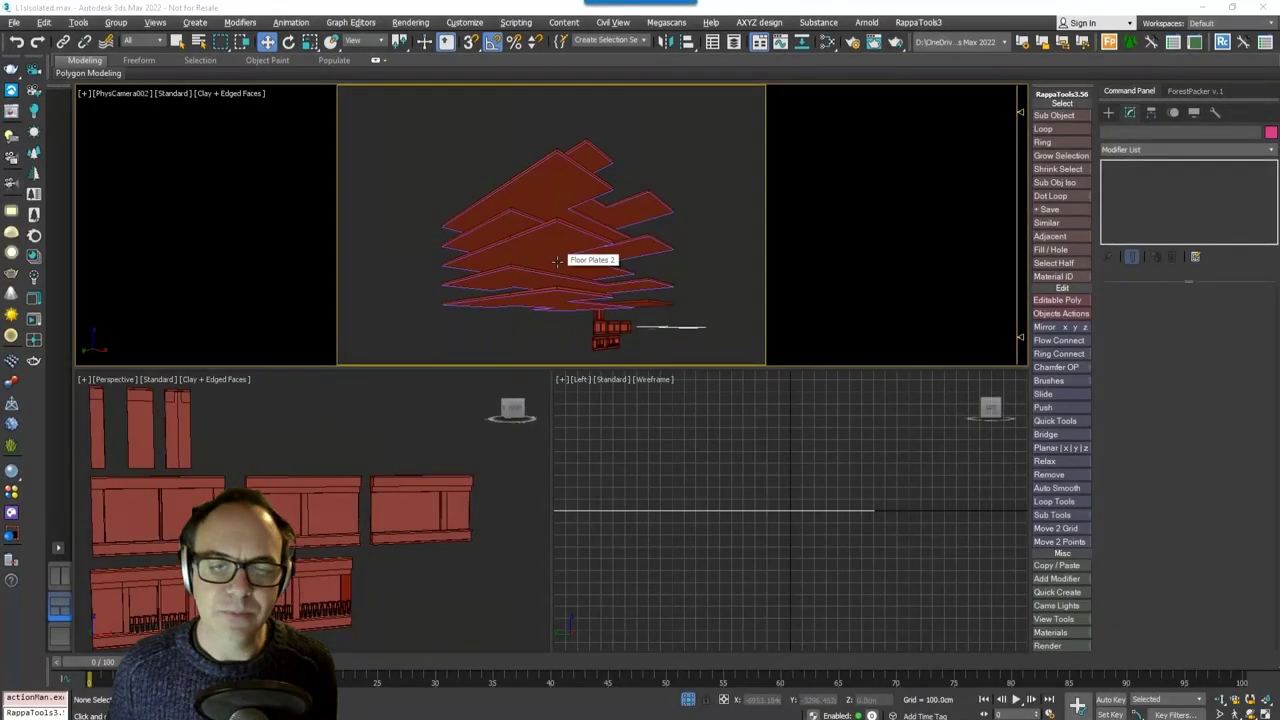
Step: Examine the stacked floor plates up close in a perspective view and select the Main Building Spline that follows their edges
{"action": "left_click", "coordinate": [557, 262]}
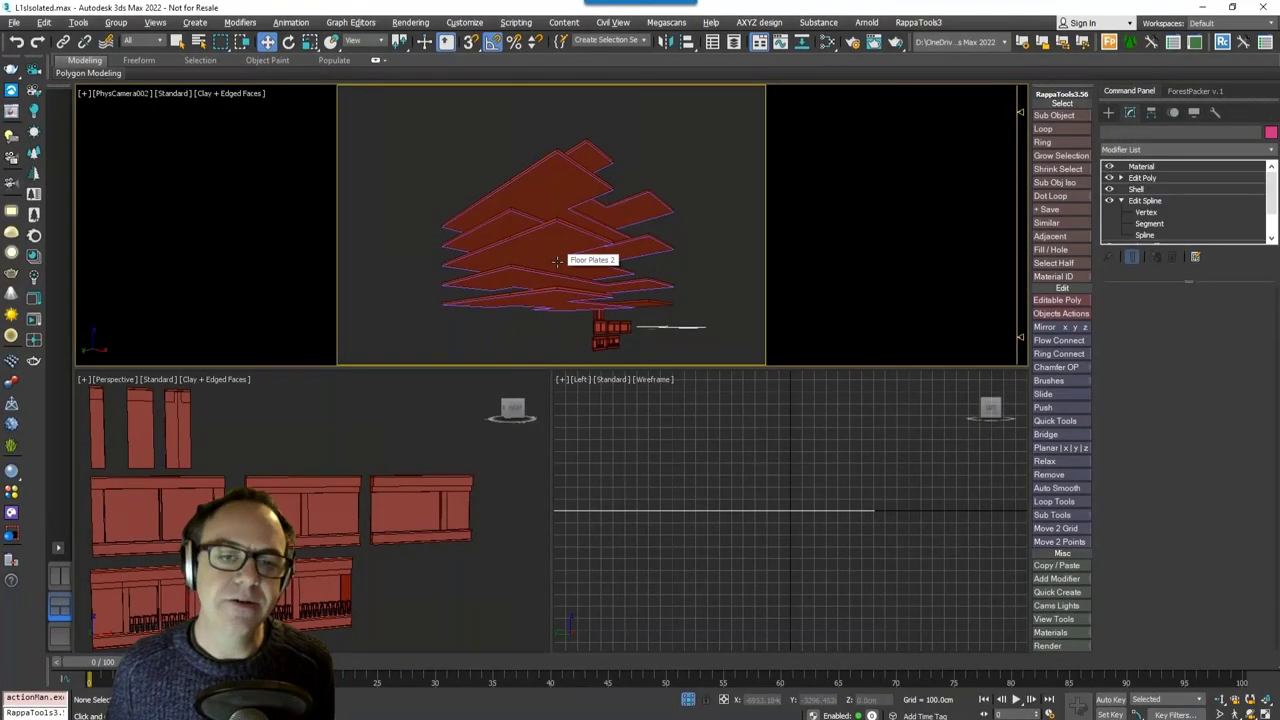
{"action": "key", "text": "p"}
{"action": "key", "text": "z"}
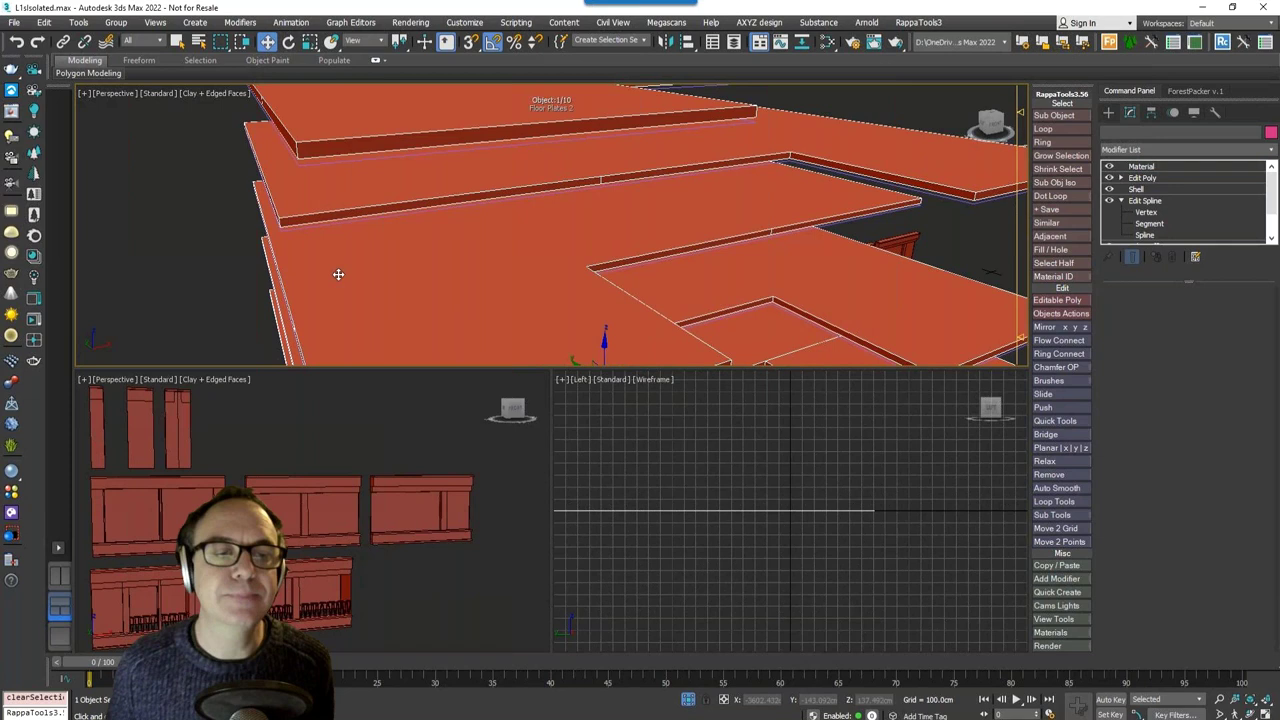
{"action": "left_click", "coordinate": [354, 213]}
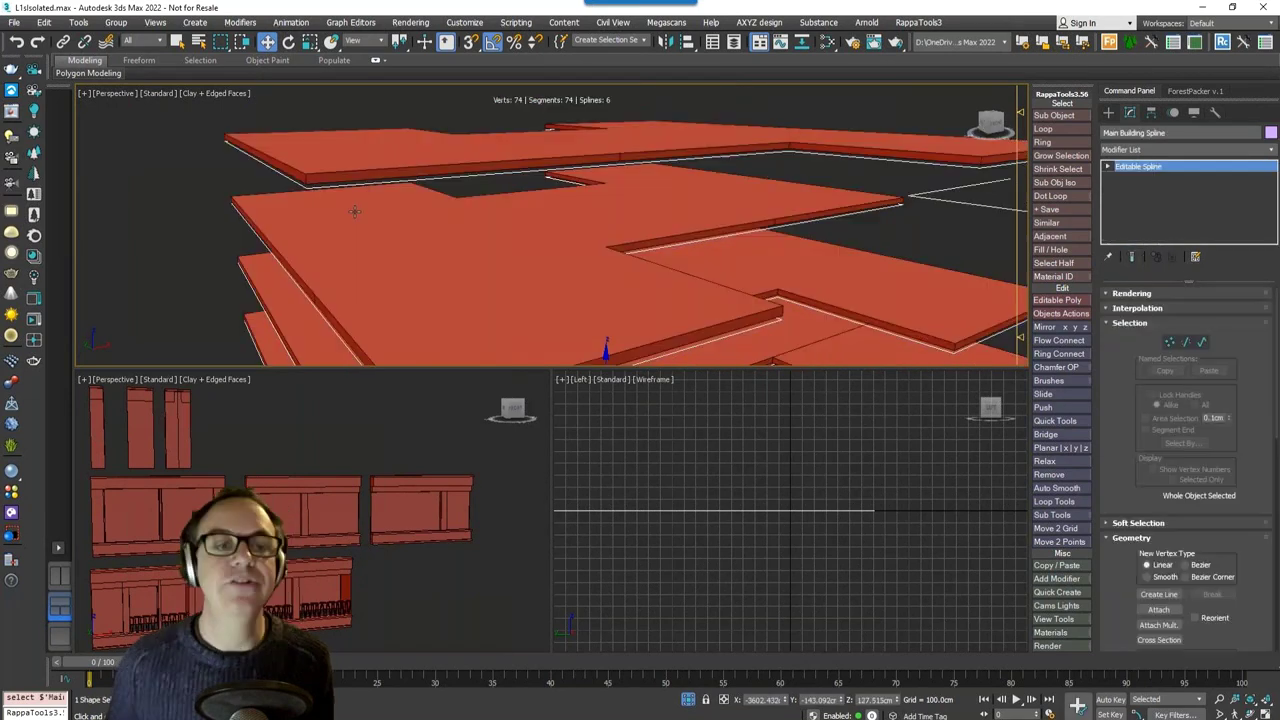
{"action": "middle_click_drag", "start_coordinate": [354, 211], "coordinate": [350, 176], "text": "alt"}
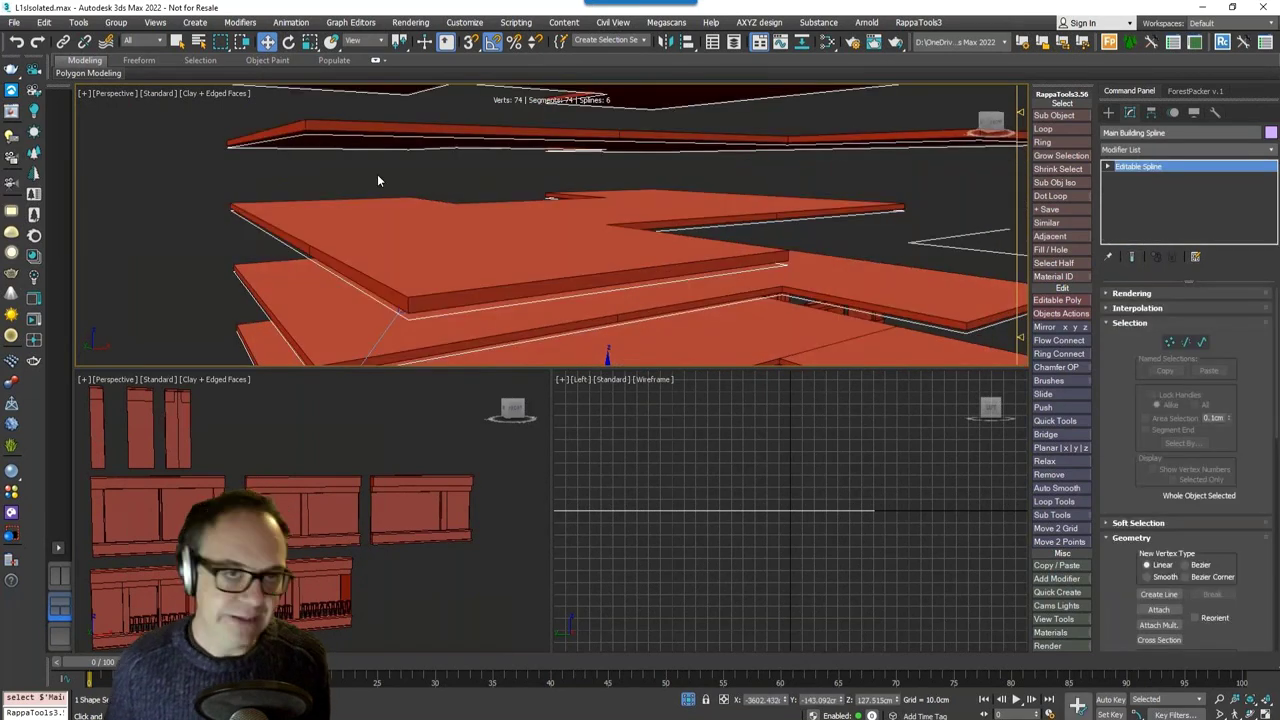
Step: Examine the facade module meshes one by one: the default panels, the balcony panel, the corner, and the full and half evenly pieces
{"action": "middle_click", "coordinate": [156, 509]}
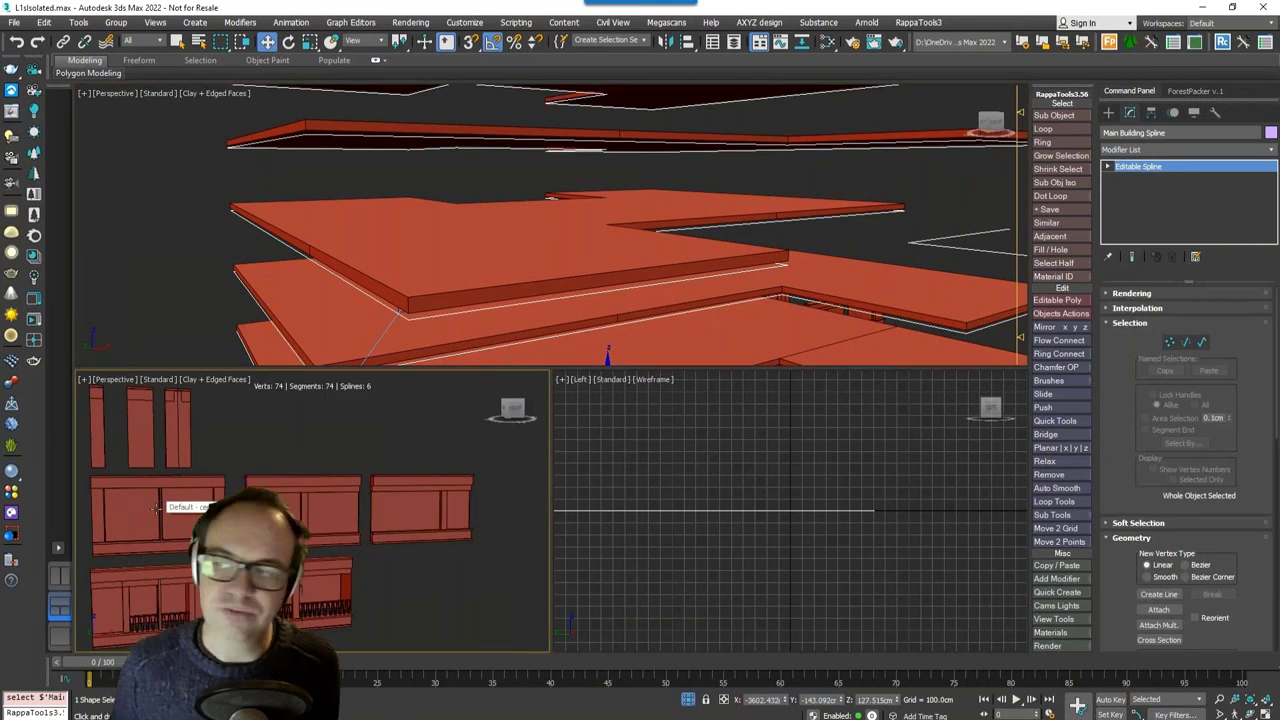
{"action": "left_click", "coordinate": [156, 509]}
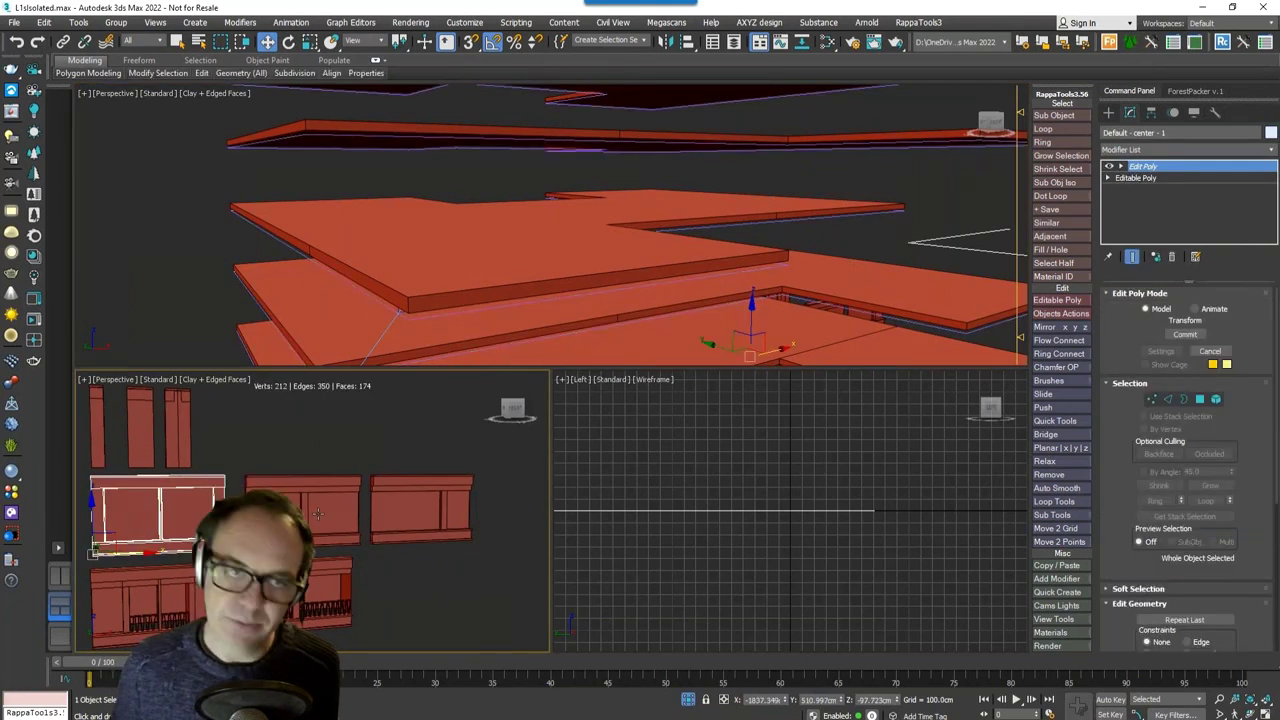
{"action": "left_click", "coordinate": [409, 523]}
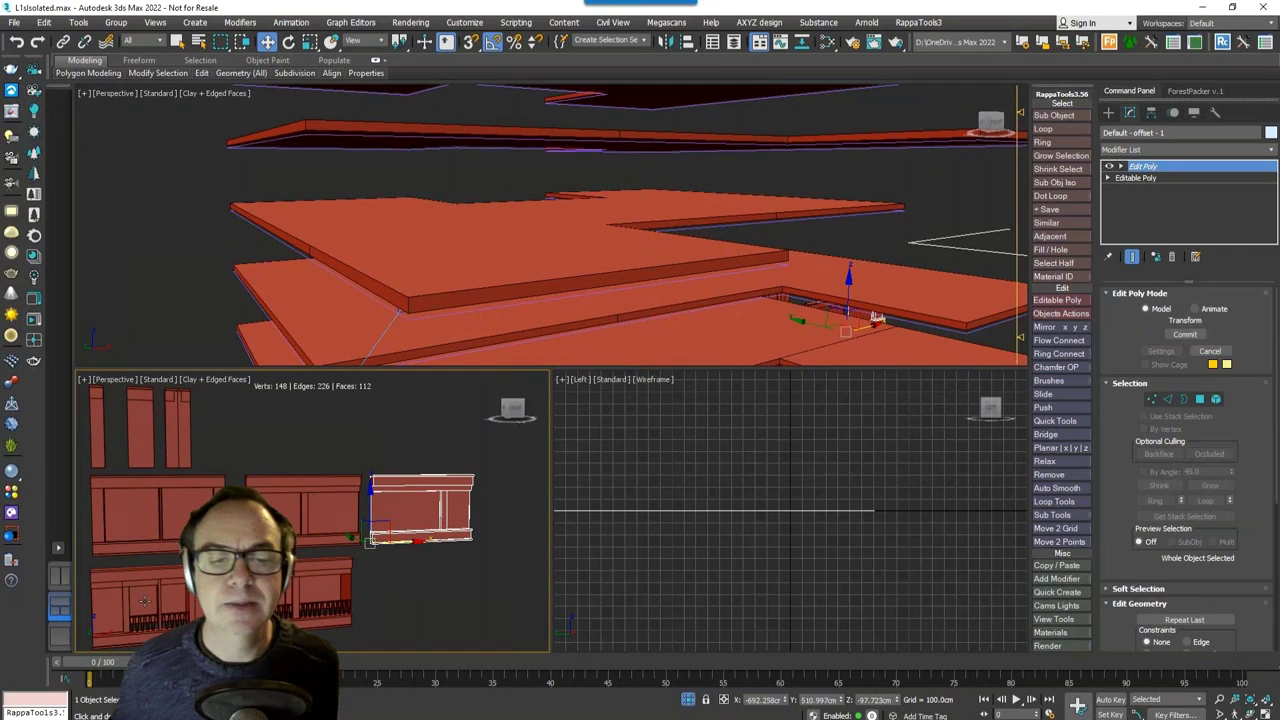
{"action": "left_click", "coordinate": [145, 601]}
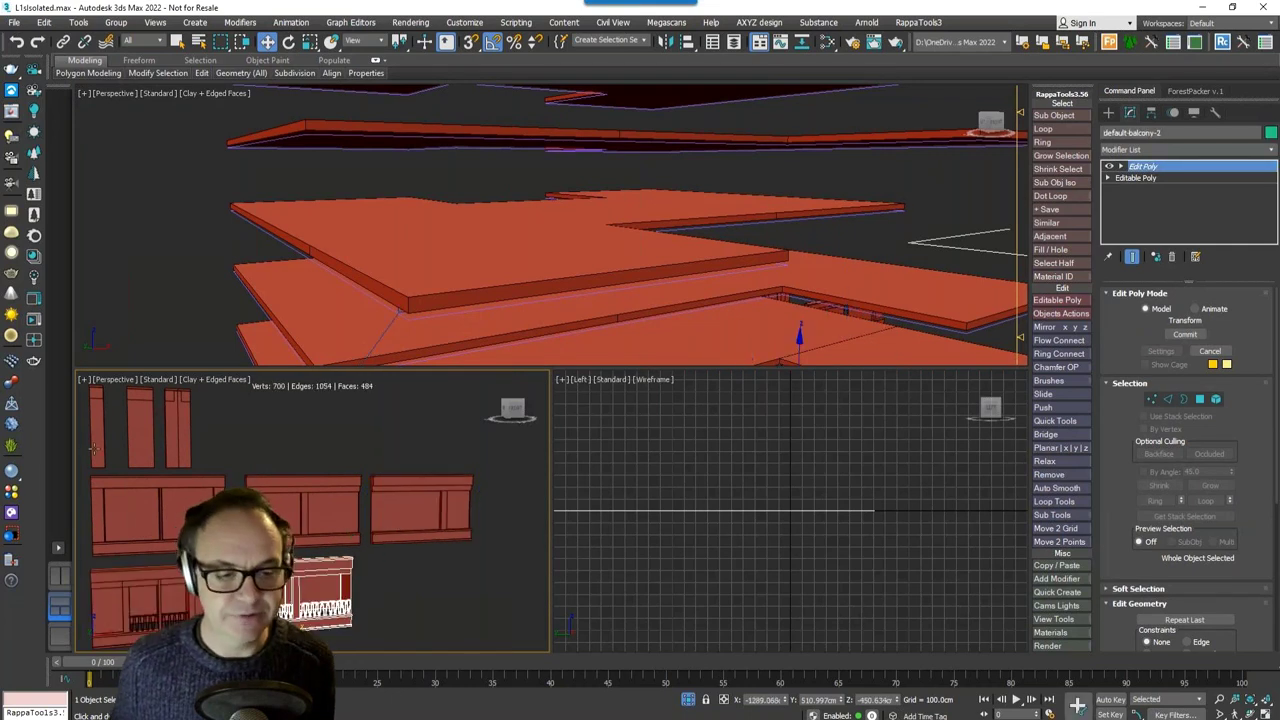
{"action": "left_click", "coordinate": [143, 446]}
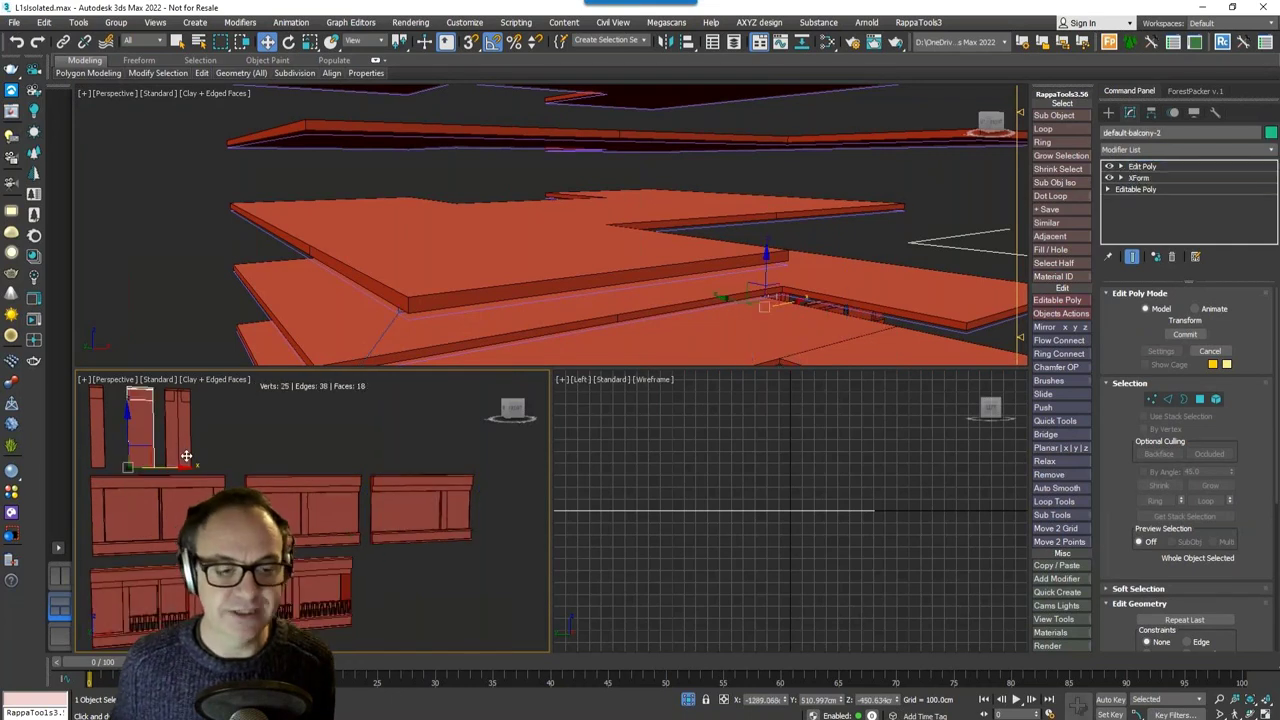
{"action": "left_click", "coordinate": [184, 452]}
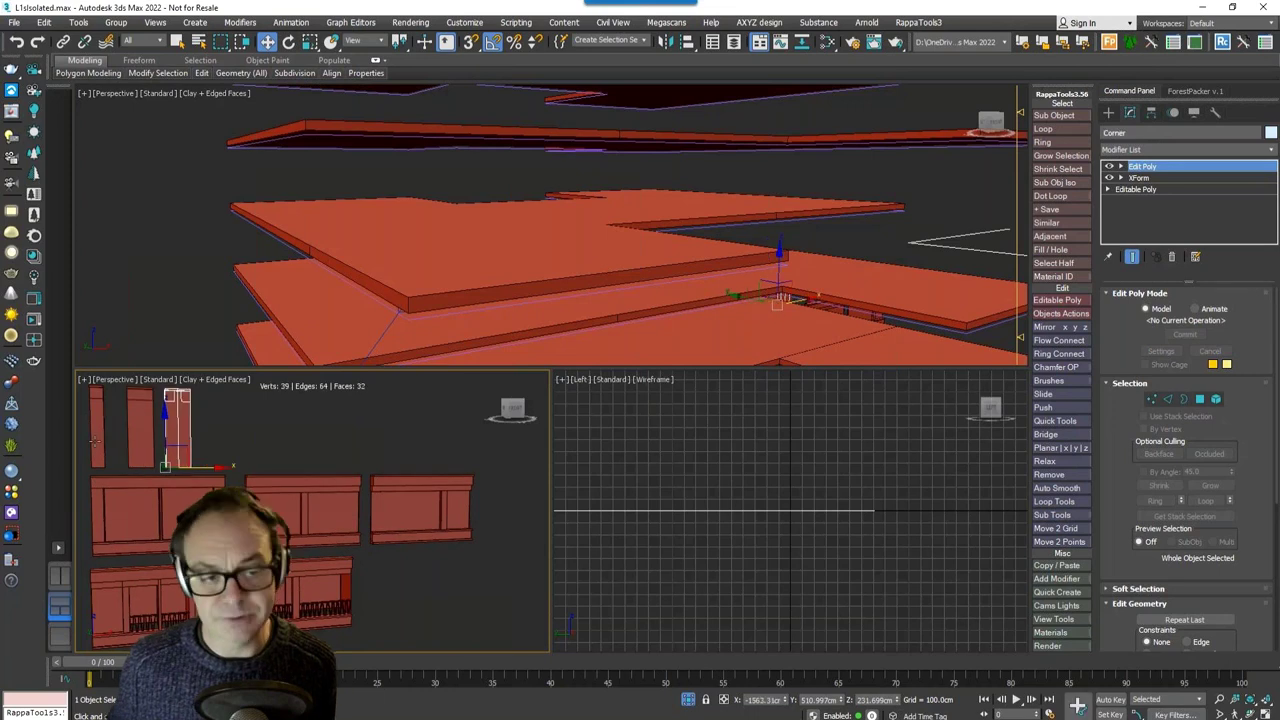
{"action": "left_click", "coordinate": [97, 440]}
Step: Select the zigzag line lying beside the floor plates and frame it in the perspective view
{"action": "mouse_move", "coordinate": [367, 318]}
{"action": "middle_mouse_down"}
{"action": "mouse_move", "coordinate": [351, 333]}
{"action": "mouse_move", "coordinate": [385, 336]}
{"action": "middle_mouse_up"}
{"action": "scroll", "coordinate": [583, 287], "scroll_direction": "down", "scroll_amount": 2}
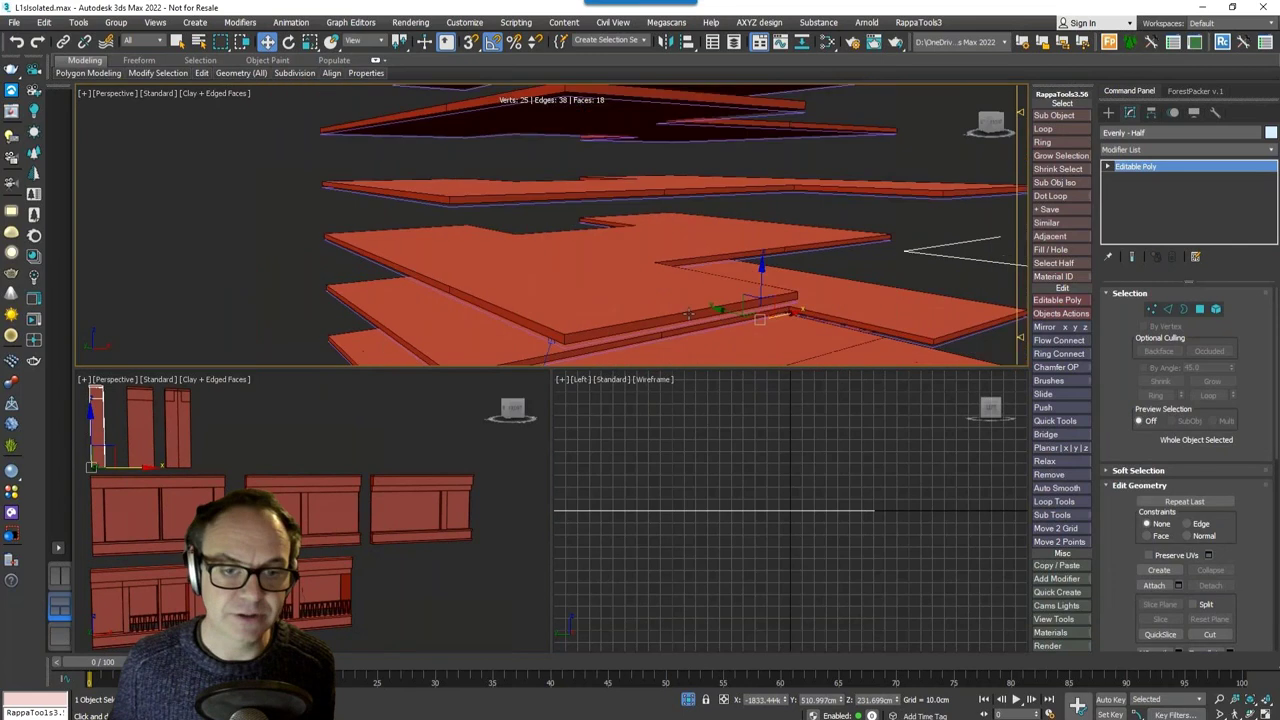
{"action": "middle_click_drag", "start_coordinate": [688, 313], "coordinate": [888, 330], "text": "alt"}
{"action": "left_click", "coordinate": [928, 302]}
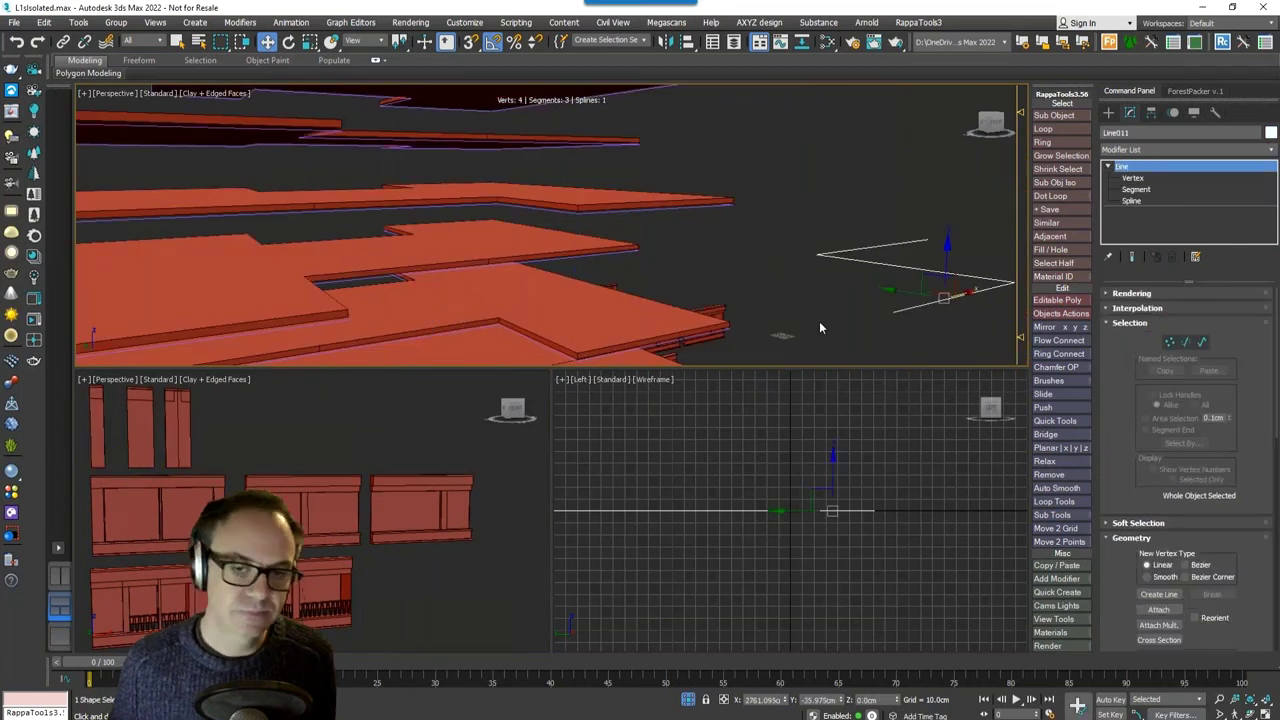
{"action": "key", "text": "z"}
{"action": "middle_click_drag", "start_coordinate": [813, 320], "coordinate": [747, 312], "text": "alt"}
{"action": "scroll", "coordinate": [747, 312], "scroll_direction": "up", "scroll_amount": 4}
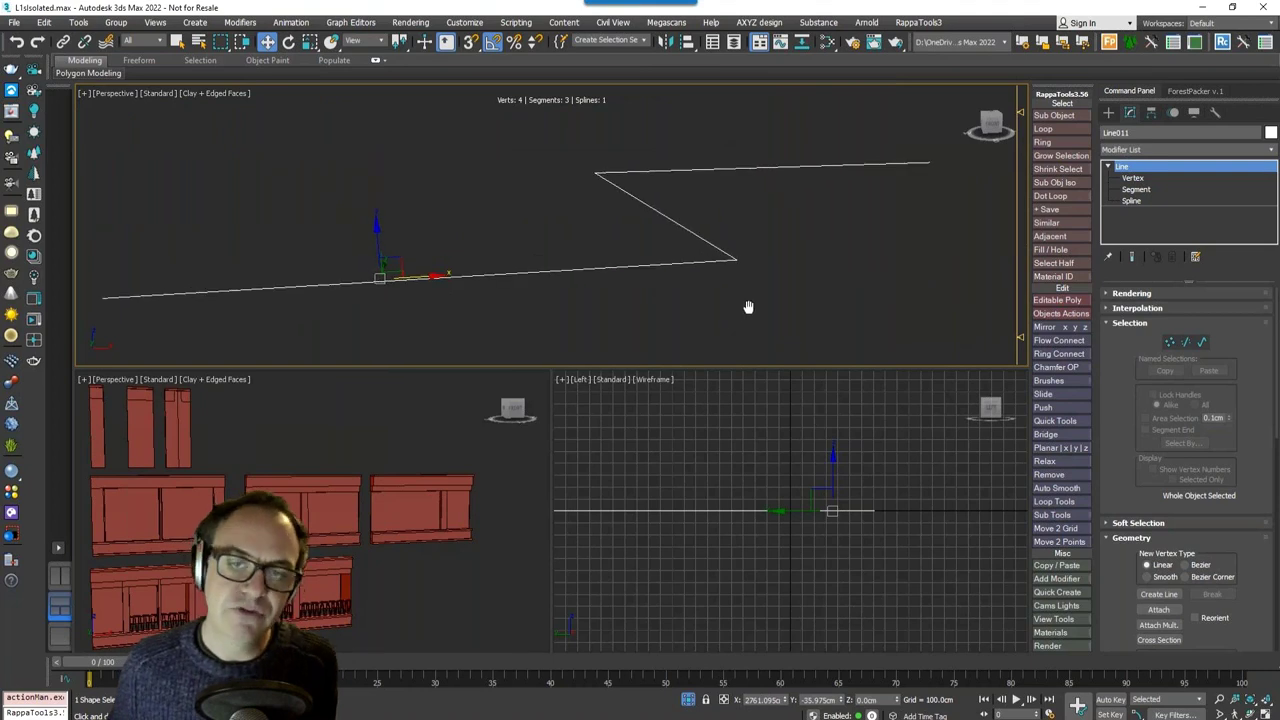
{"action": "middle_click_drag", "start_coordinate": [748, 307], "coordinate": [753, 302]}
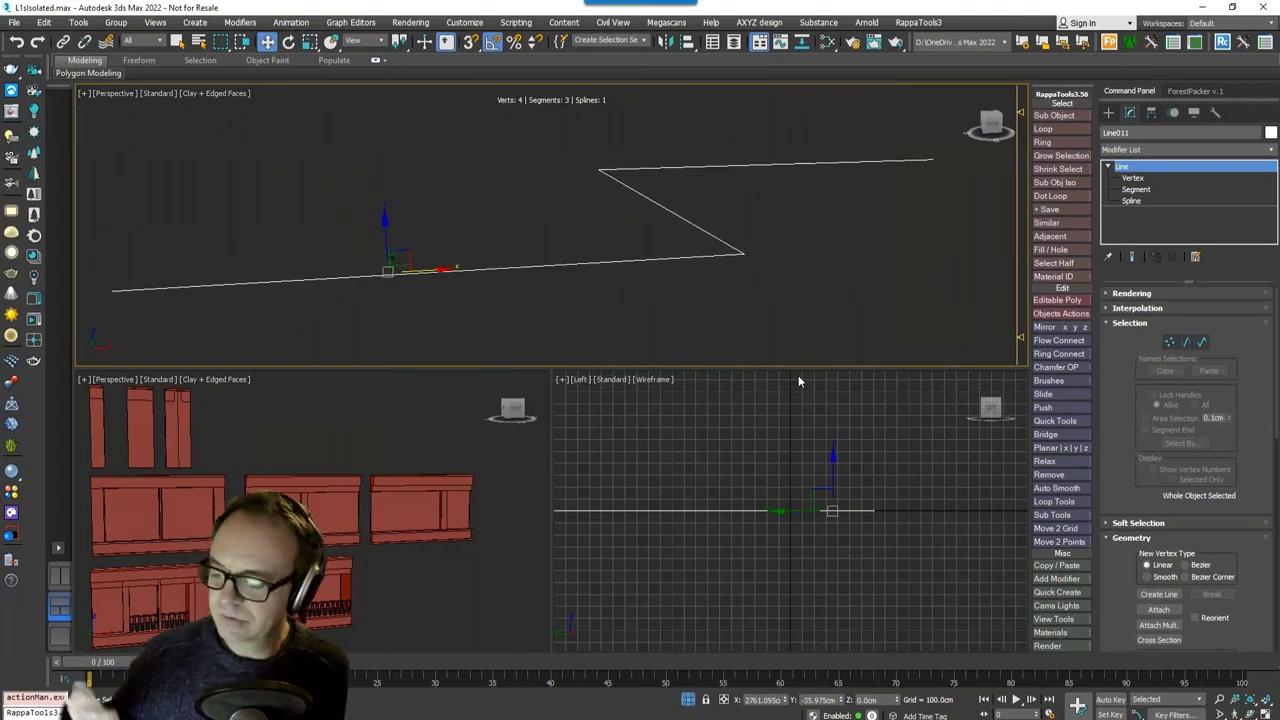
Step: Create a RailClone Pro object beside the zigzag line and open its Style Editor
{"action": "left_click", "coordinate": [1109, 114]}
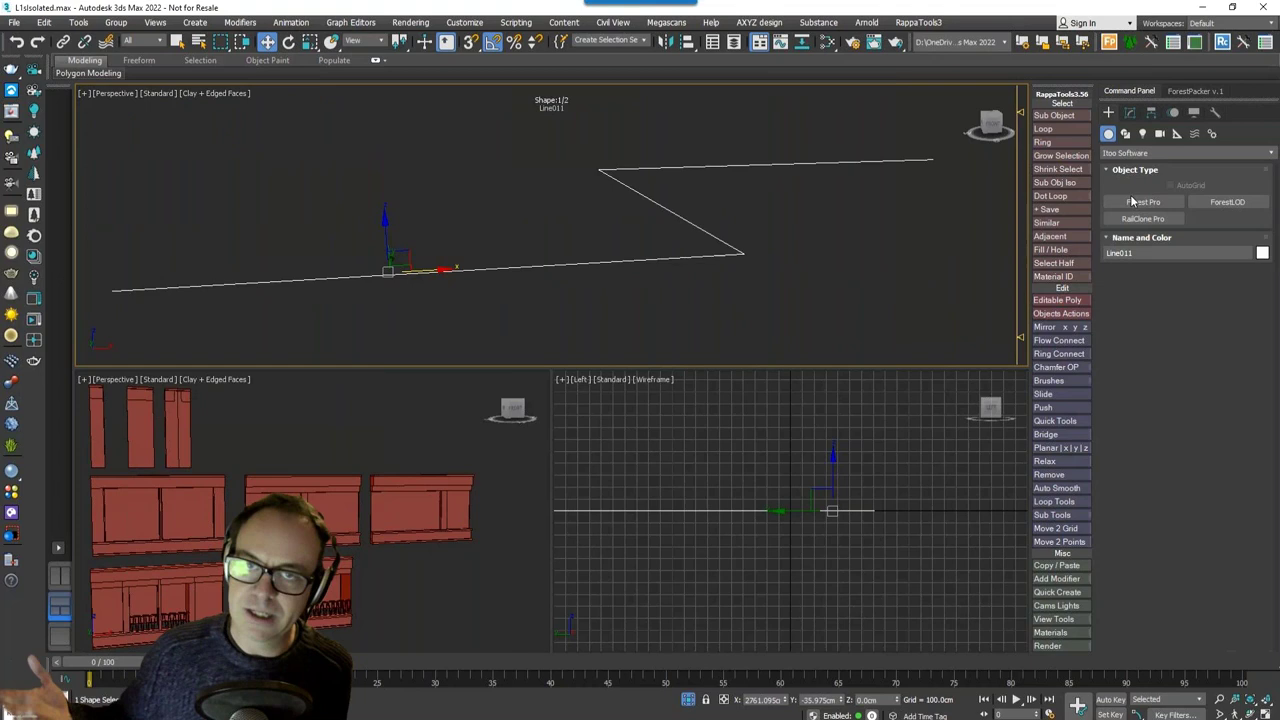
{"action": "left_click", "coordinate": [1153, 220]}
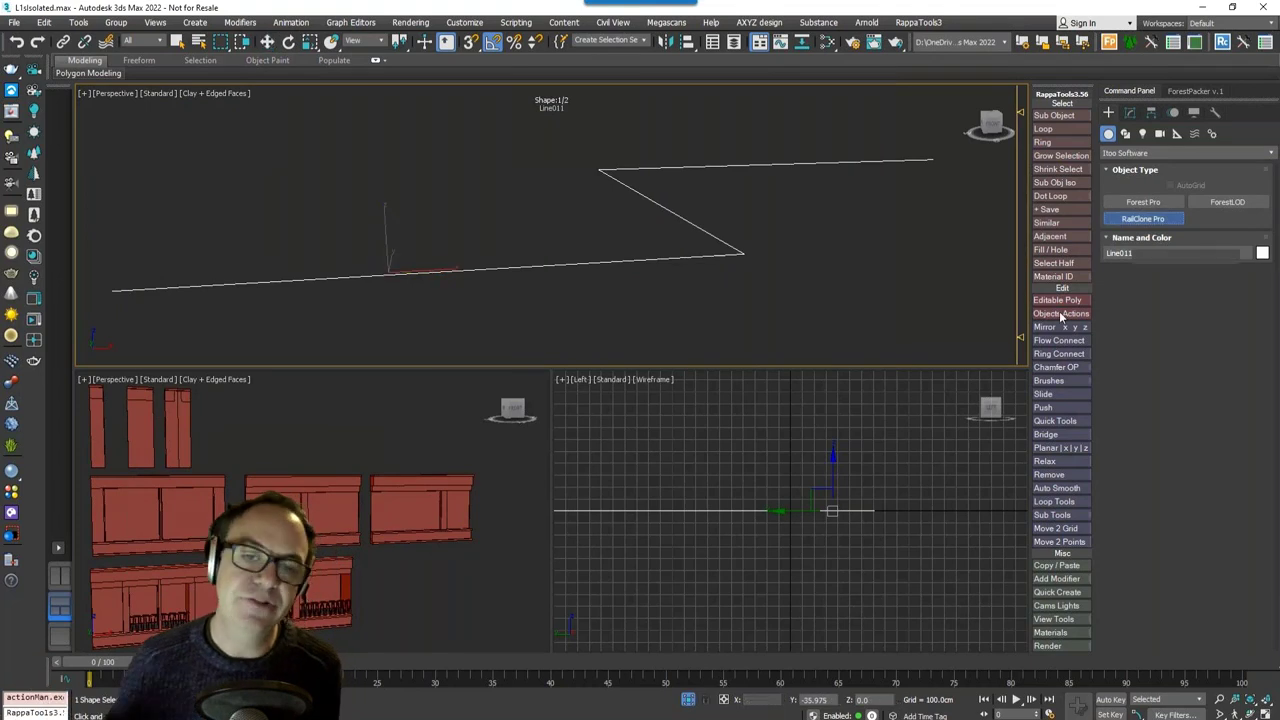
{"action": "left_click_drag", "start_coordinate": [674, 237], "coordinate": [732, 281]}
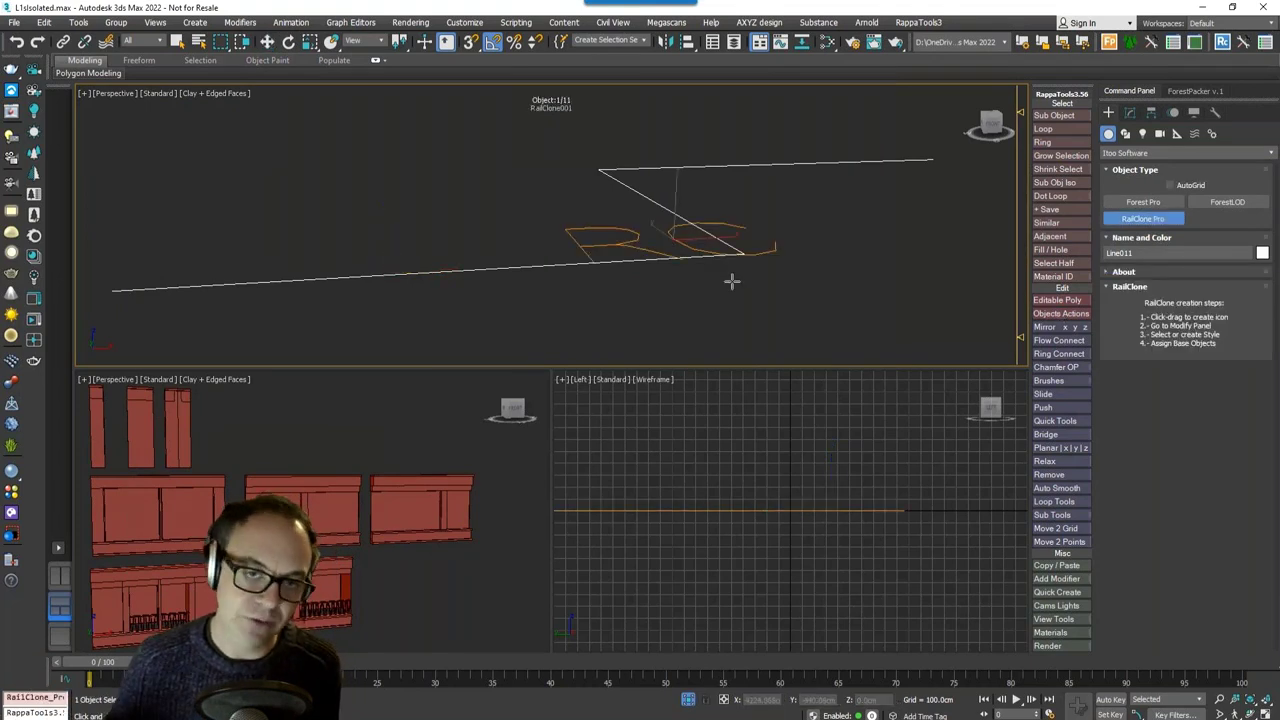
{"action": "left_click", "coordinate": [1130, 112]}
{"action": "left_click", "coordinate": [1147, 432]}
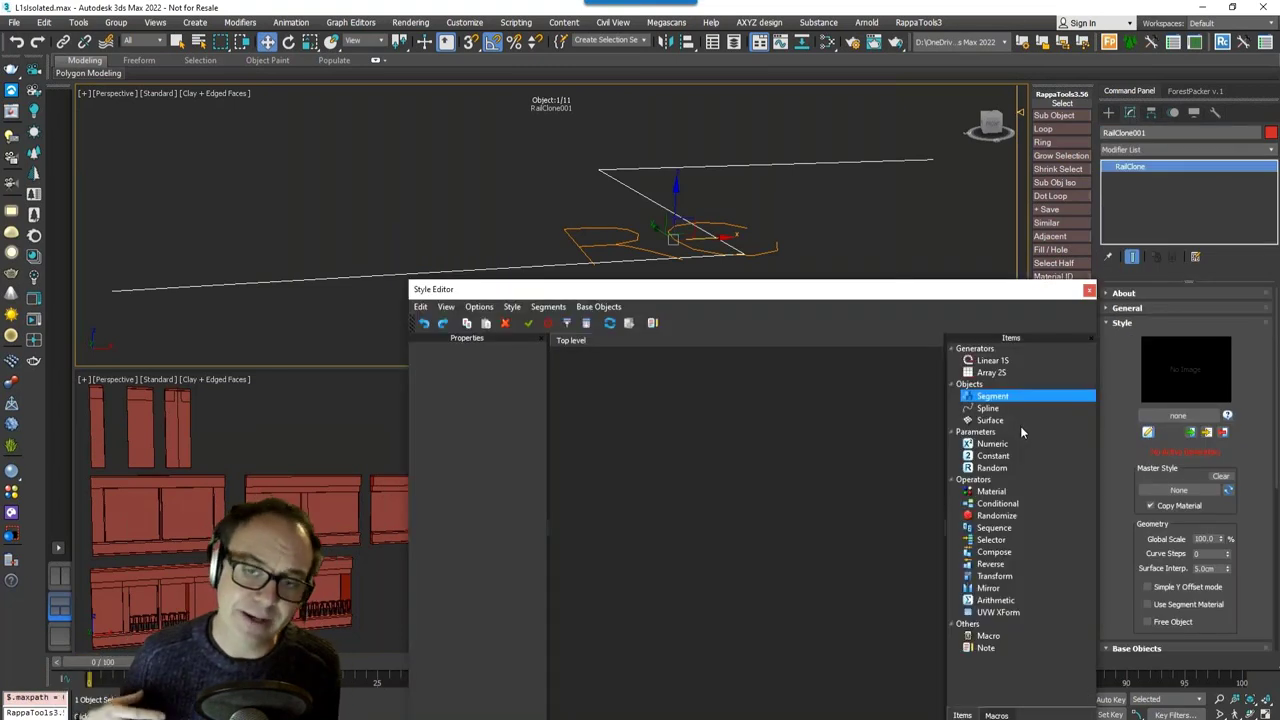
Step: Add a Linear 1S generator with a Spline node wired to its Spline input, using the zigzag Line011 as the spline object
{"action": "left_click", "coordinate": [1000, 361]}
{"action": "left_click_drag", "start_coordinate": [1002, 364], "coordinate": [886, 429]}
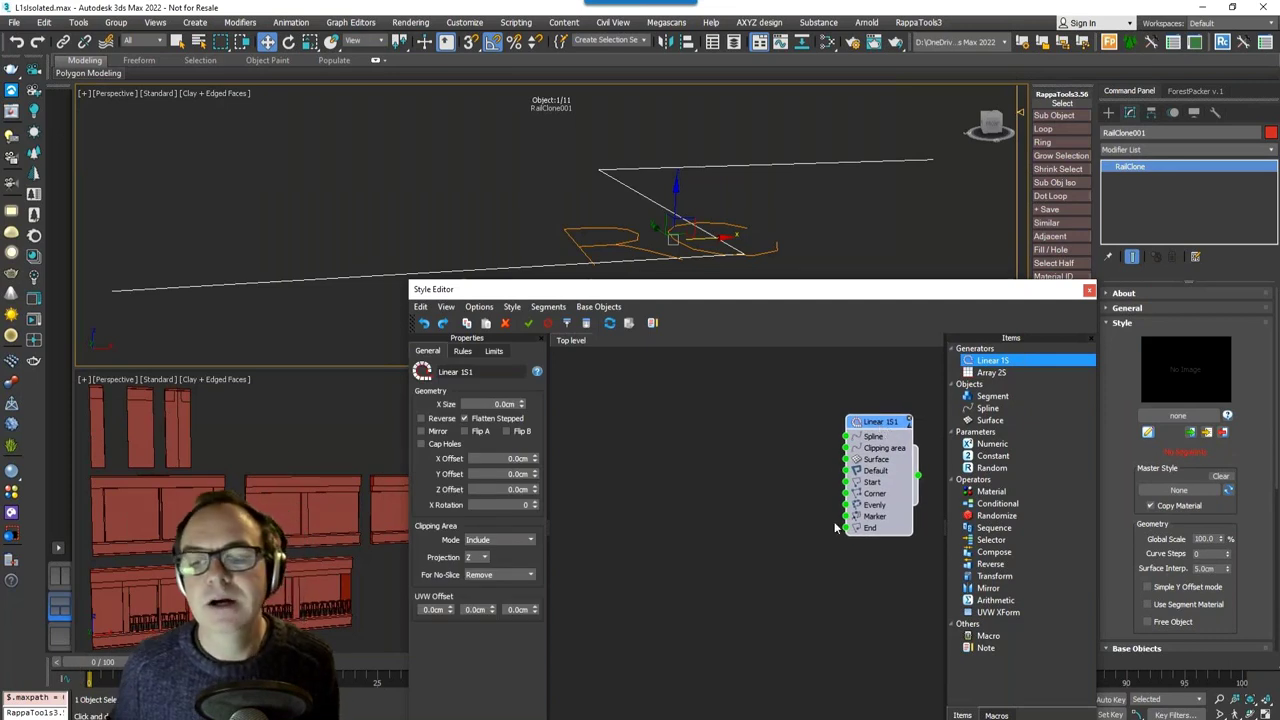
{"action": "left_click_drag", "start_coordinate": [987, 408], "coordinate": [786, 442]}
{"action": "left_click", "coordinate": [517, 381]}
{"action": "left_click", "coordinate": [516, 378]}
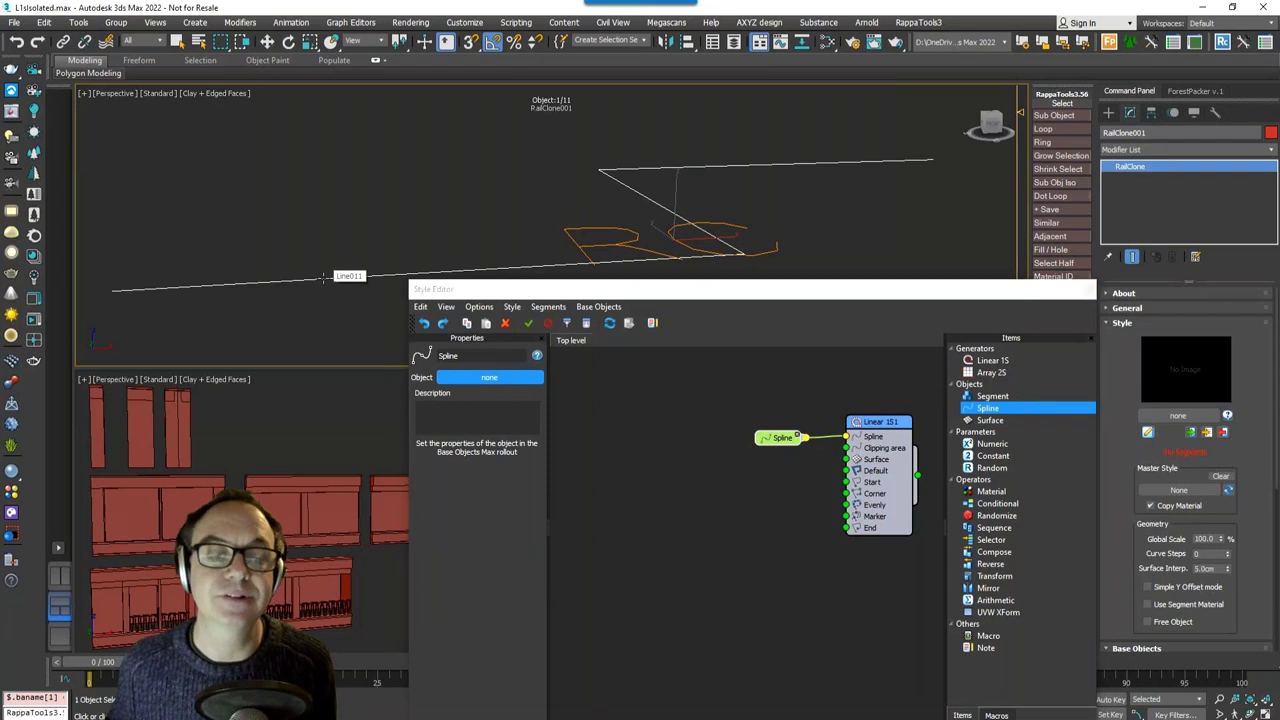
{"action": "left_click", "coordinate": [323, 277]}
Step: Add a segment with the Corner mesh as its source and wire it to the generator's Start and End inputs
{"action": "left_click_drag", "start_coordinate": [992, 396], "coordinate": [670, 485]}
{"action": "left_click", "coordinate": [491, 394]}
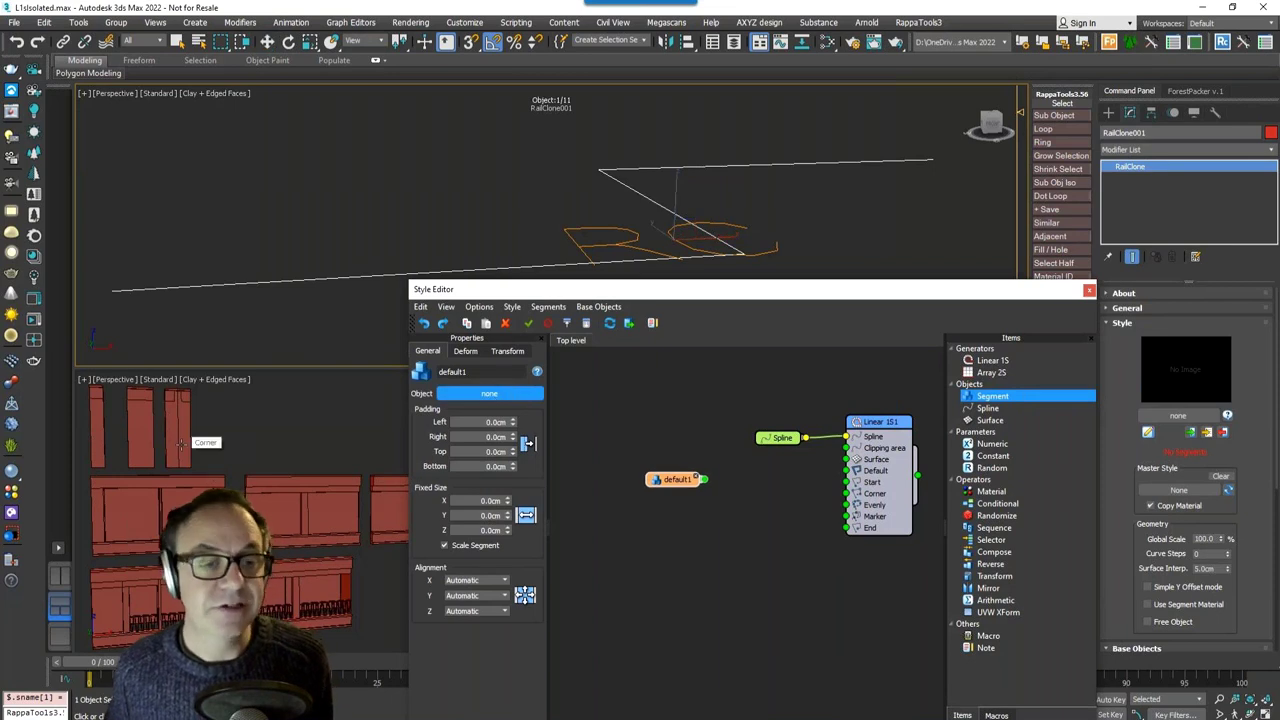
{"action": "left_click", "coordinate": [181, 442]}
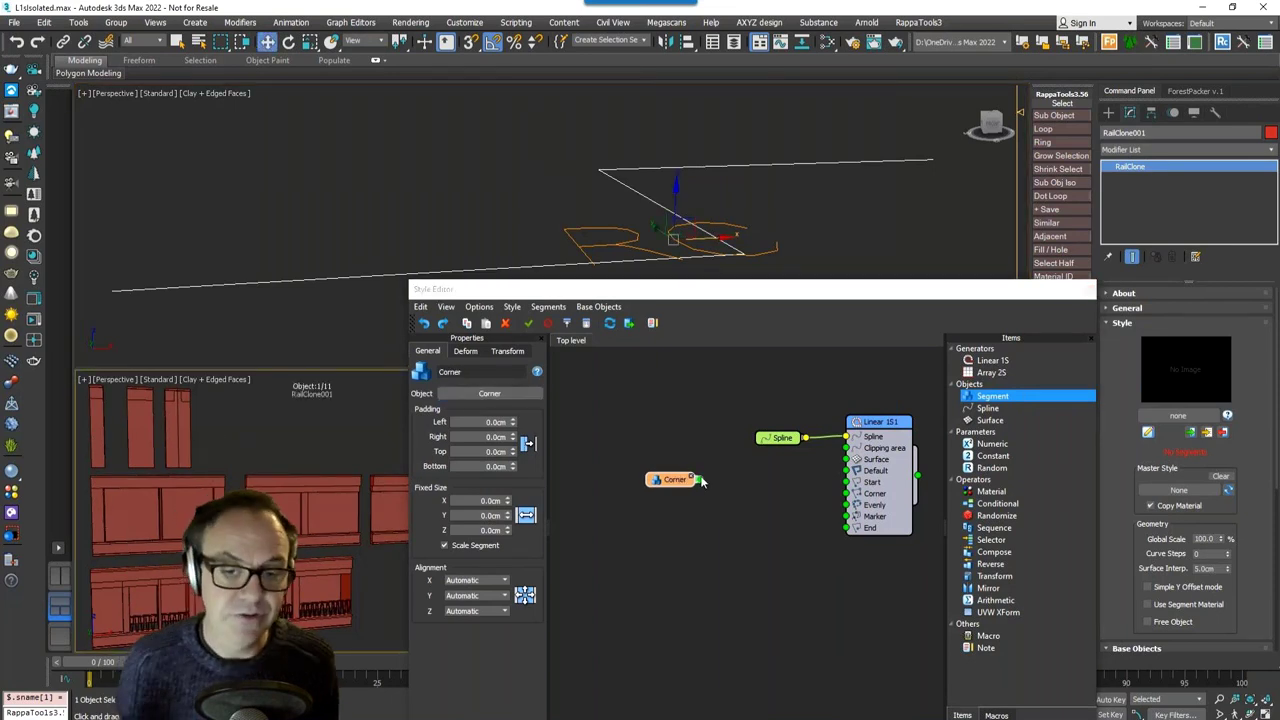
{"action": "left_click_drag", "start_coordinate": [703, 481], "coordinate": [846, 482]}
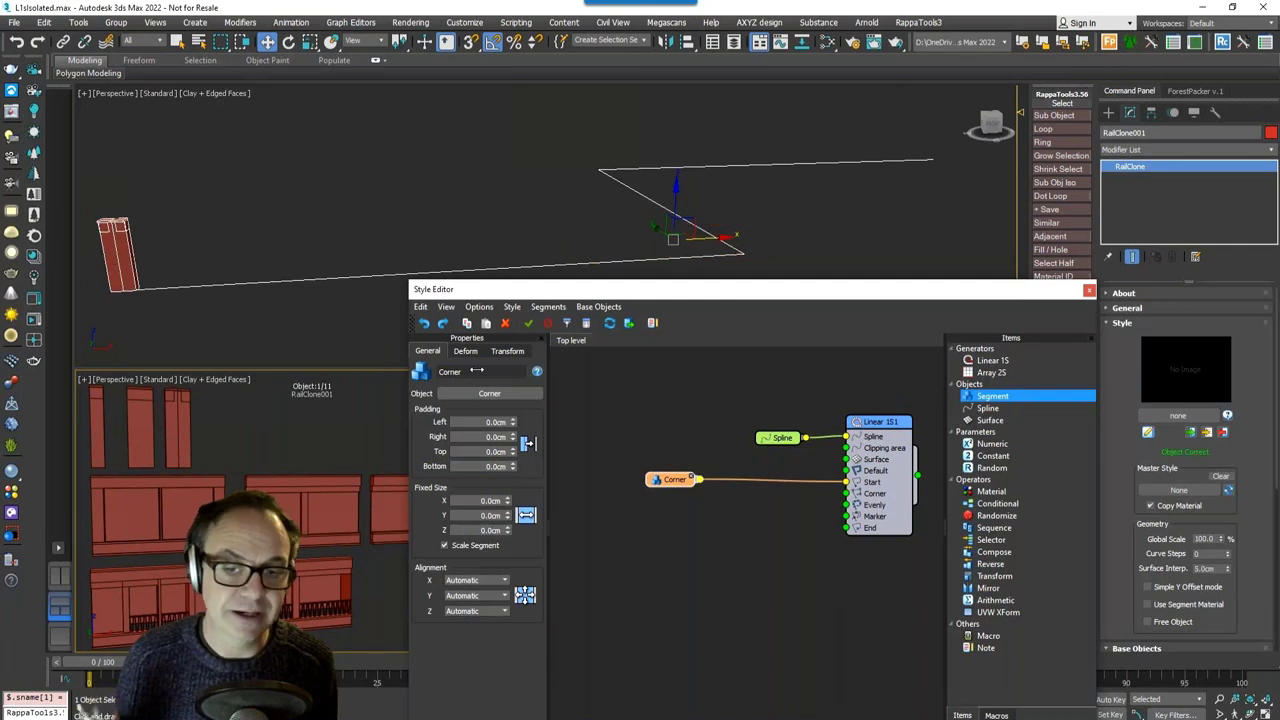
{"action": "left_click_drag", "start_coordinate": [700, 481], "coordinate": [846, 527]}
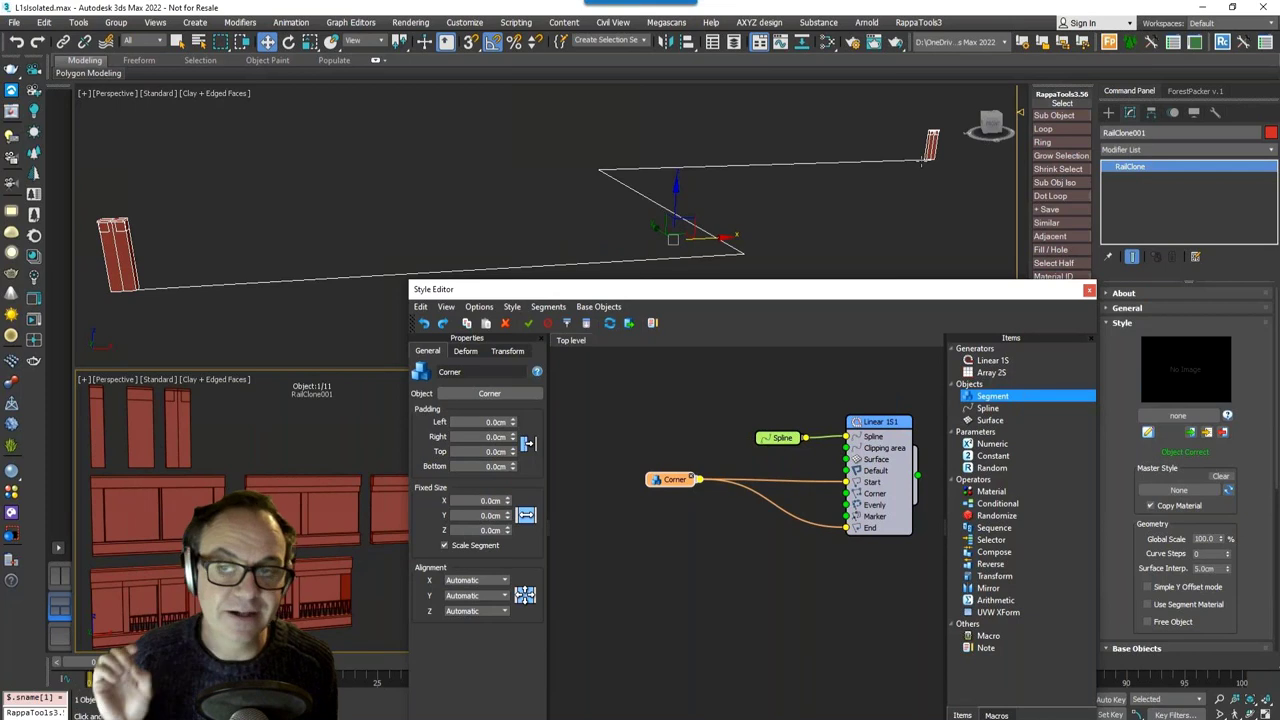
Step: Try the Left, Right and Center X alignments on the Corner segment and return it to Automatic
{"action": "left_click", "coordinate": [474, 580]}
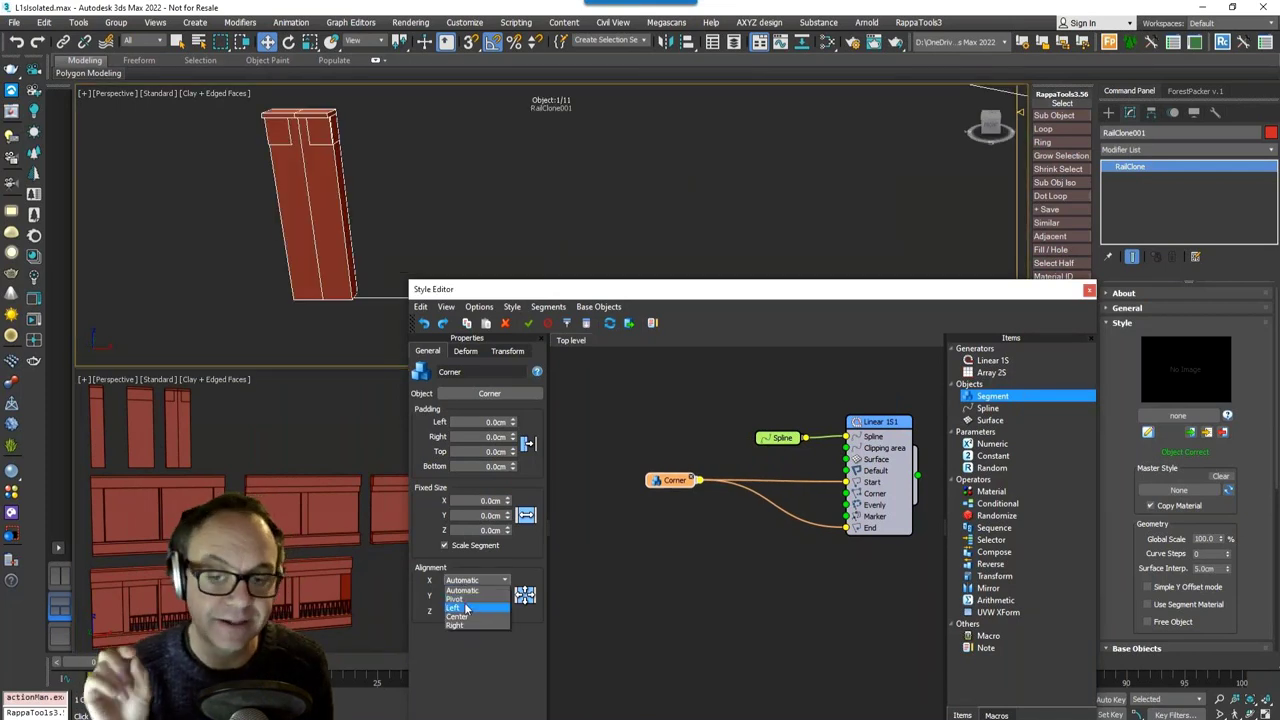
{"action": "left_click", "coordinate": [453, 607]}
{"action": "left_click", "coordinate": [466, 581]}
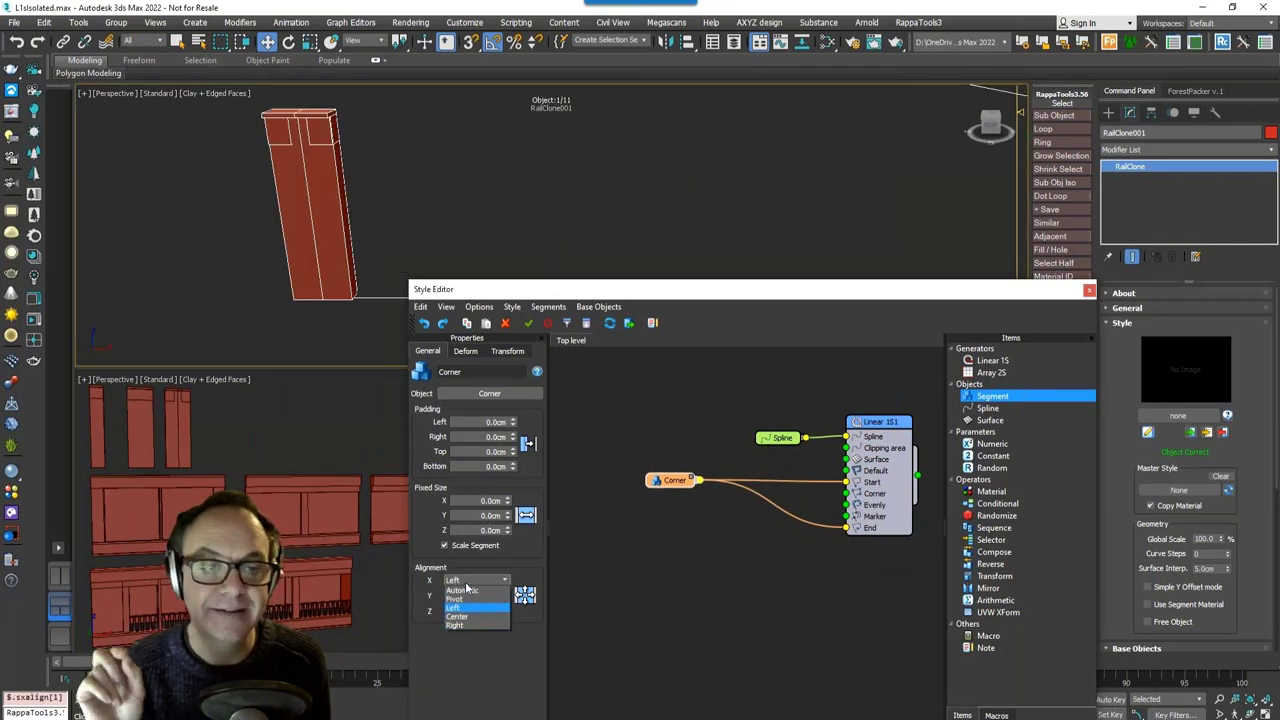
{"action": "left_click", "coordinate": [456, 614]}
{"action": "left_click", "coordinate": [470, 581]}
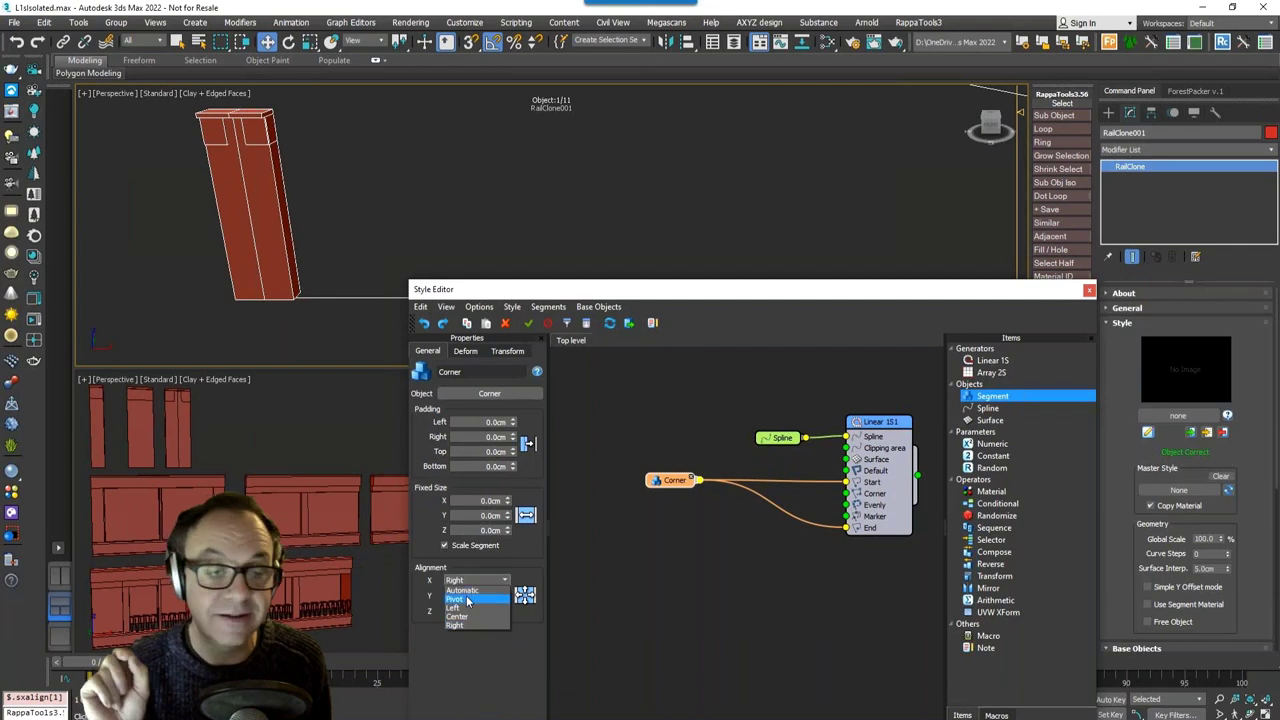
{"action": "left_click", "coordinate": [468, 616]}
{"action": "left_click", "coordinate": [469, 583]}
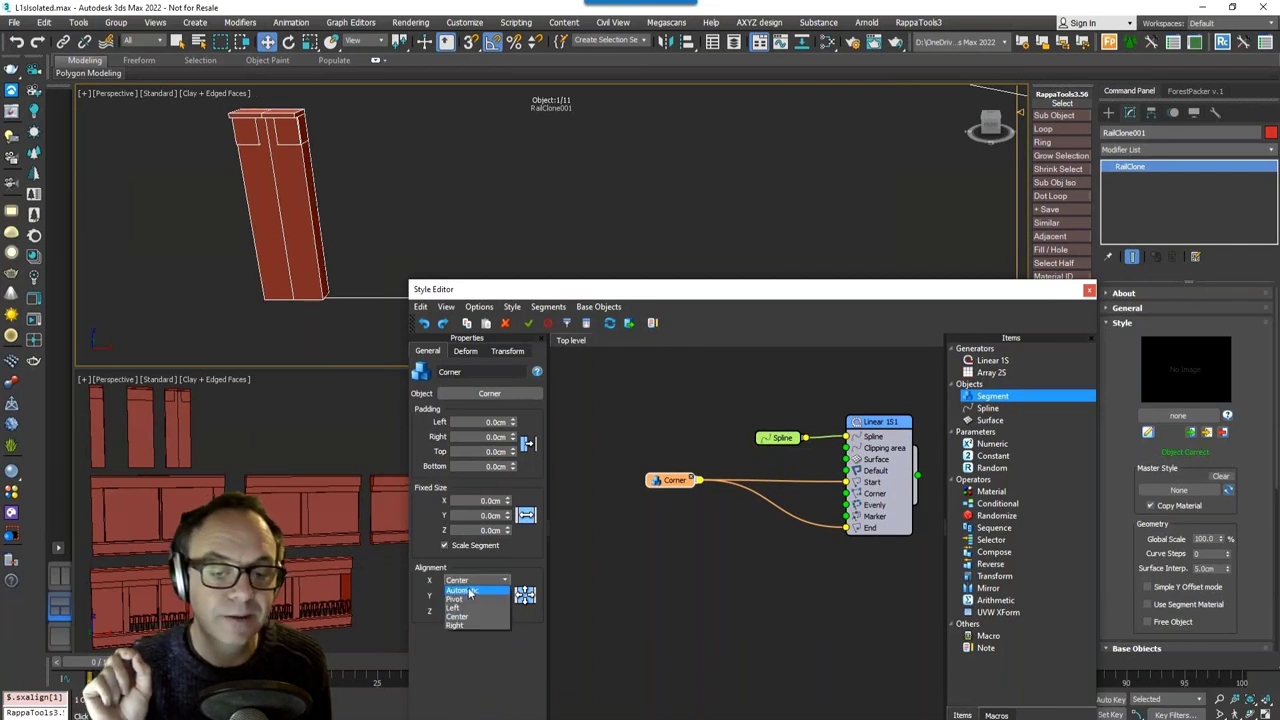
{"action": "left_click", "coordinate": [464, 591]}
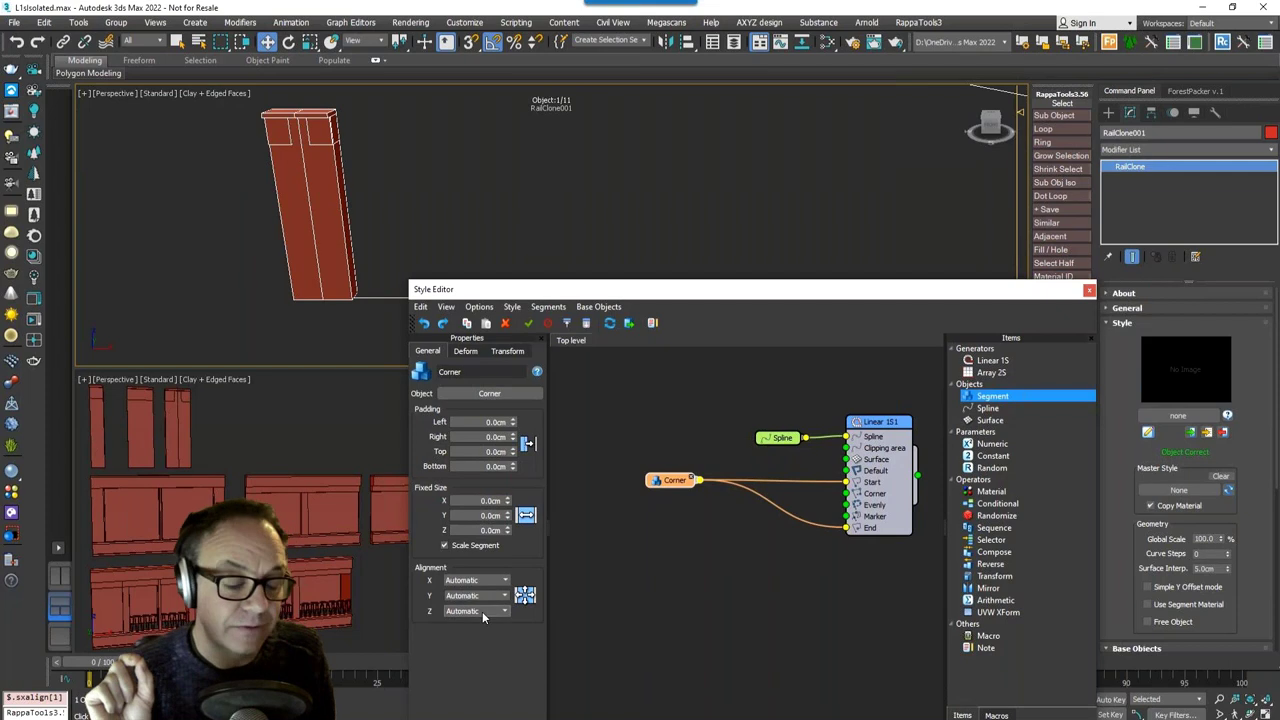
Step: Try the Top and Bottom Z alignments on the Corner segment and set its Z alignment to Pivot
{"action": "left_click", "coordinate": [482, 611]}
{"action": "left_click", "coordinate": [477, 656]}
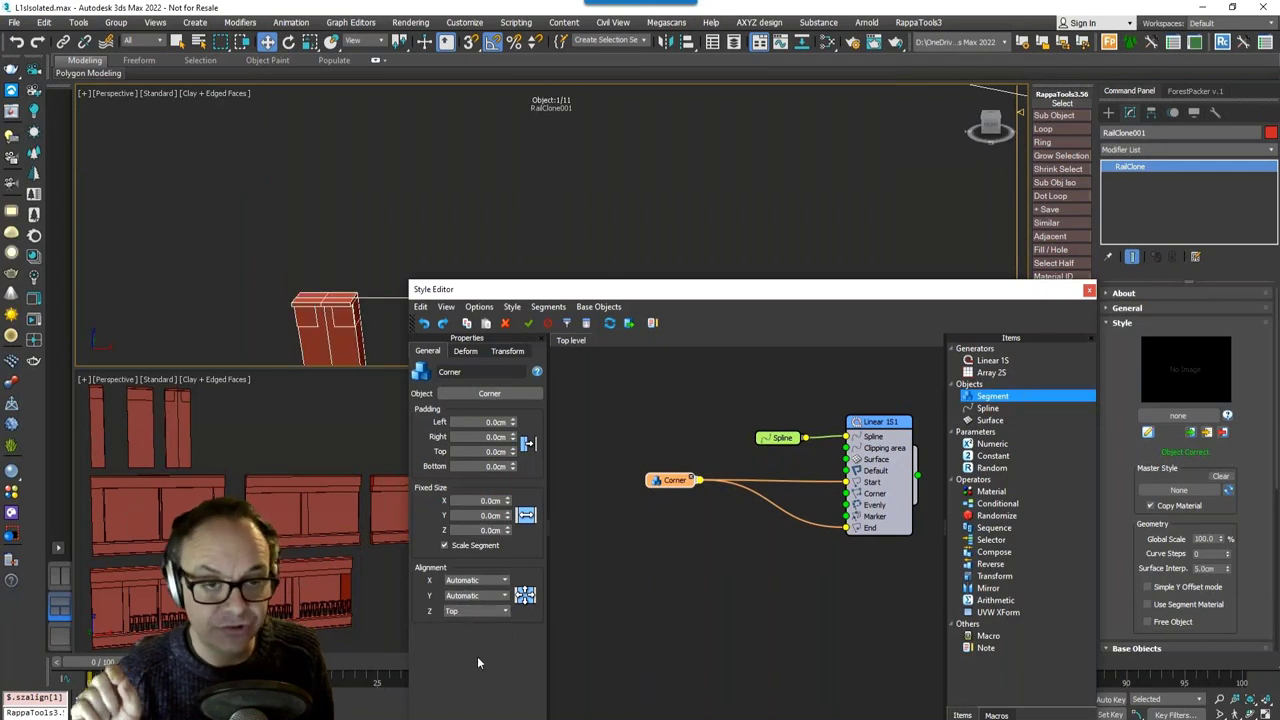
{"action": "left_click", "coordinate": [477, 612]}
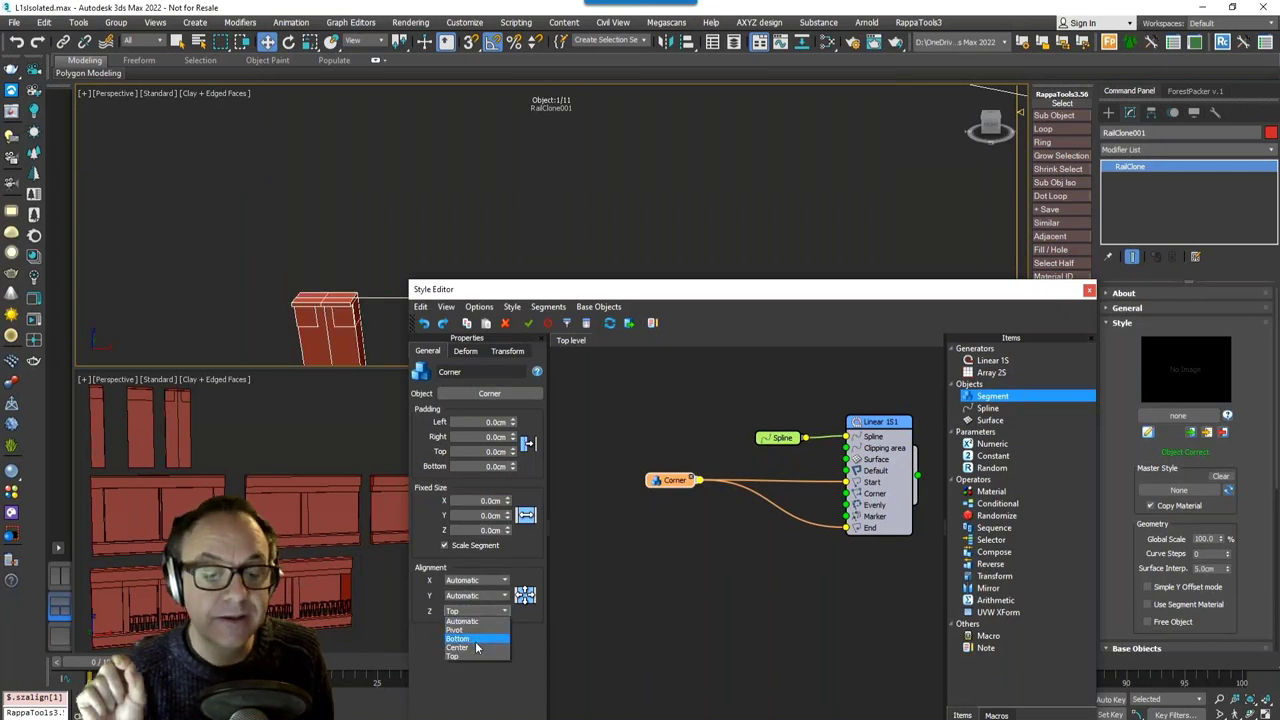
{"action": "left_click", "coordinate": [477, 642]}
{"action": "left_click", "coordinate": [480, 611]}
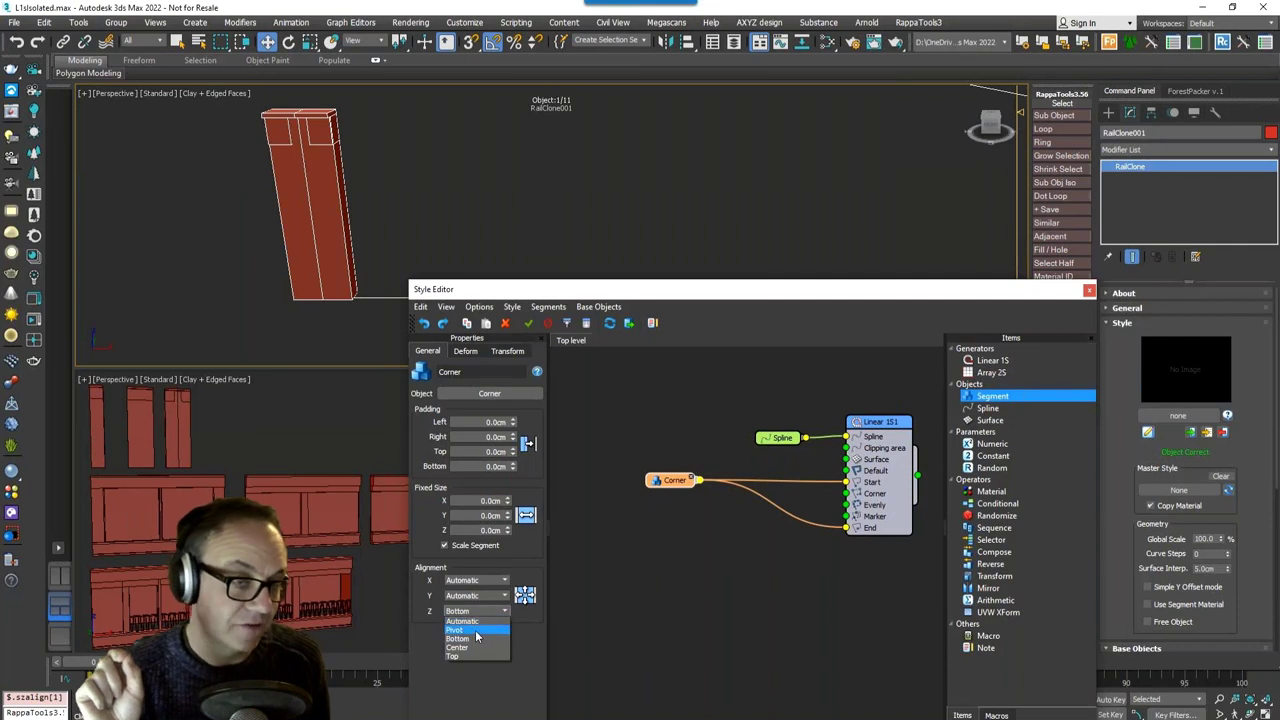
{"action": "left_click", "coordinate": [475, 630]}
Step: Try the Bottom and Top Y alignments on the Corner segment and set its Y alignment to Pivot
{"action": "left_click", "coordinate": [480, 595]}
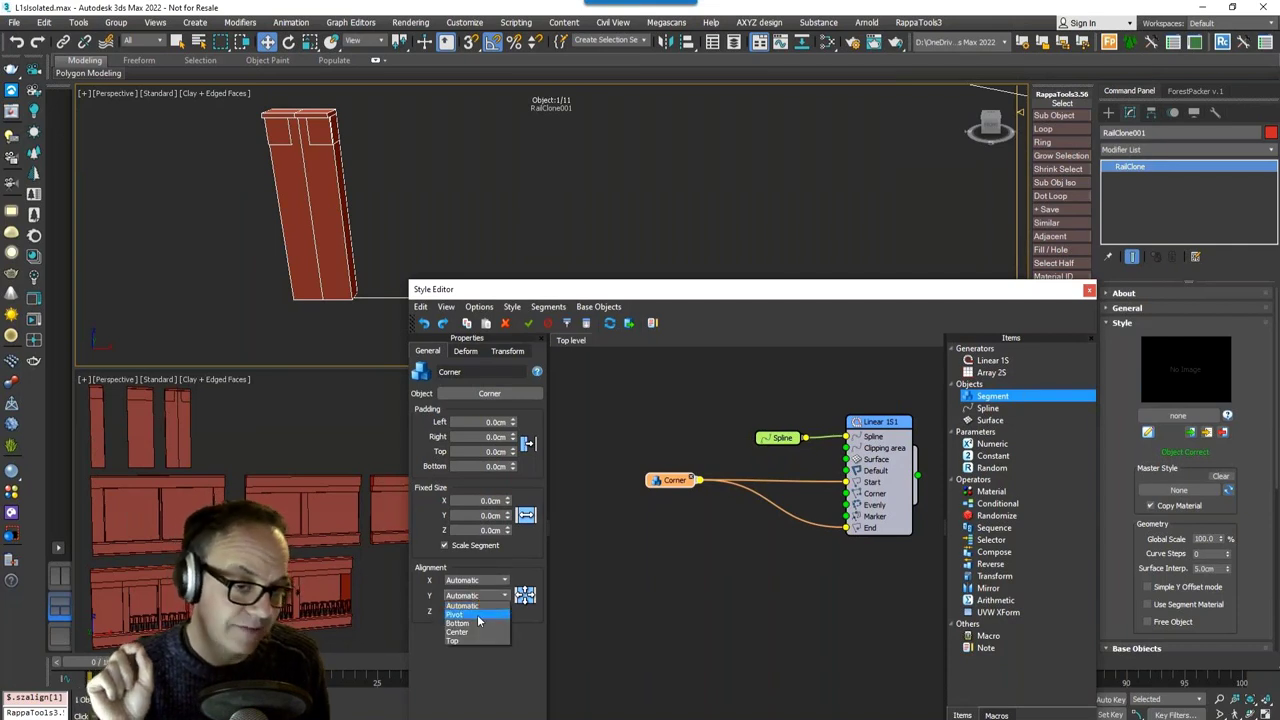
{"action": "left_click", "coordinate": [478, 622]}
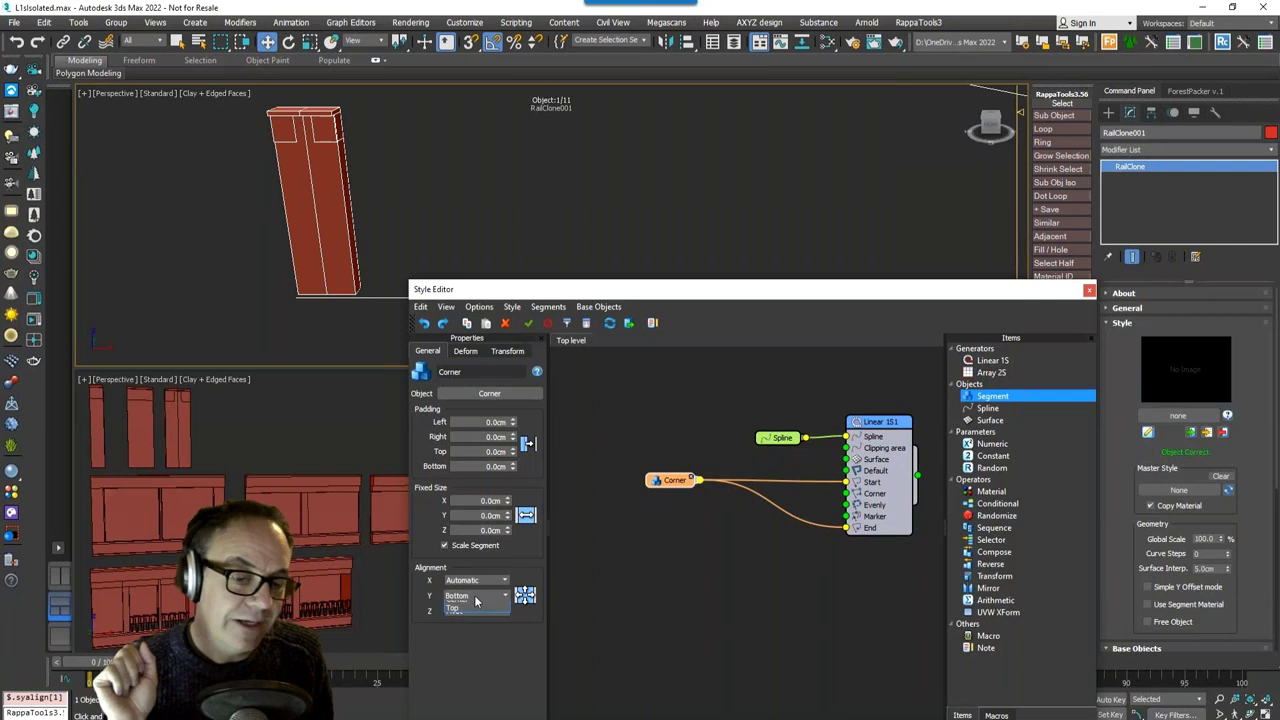
{"action": "left_click", "coordinate": [476, 639]}
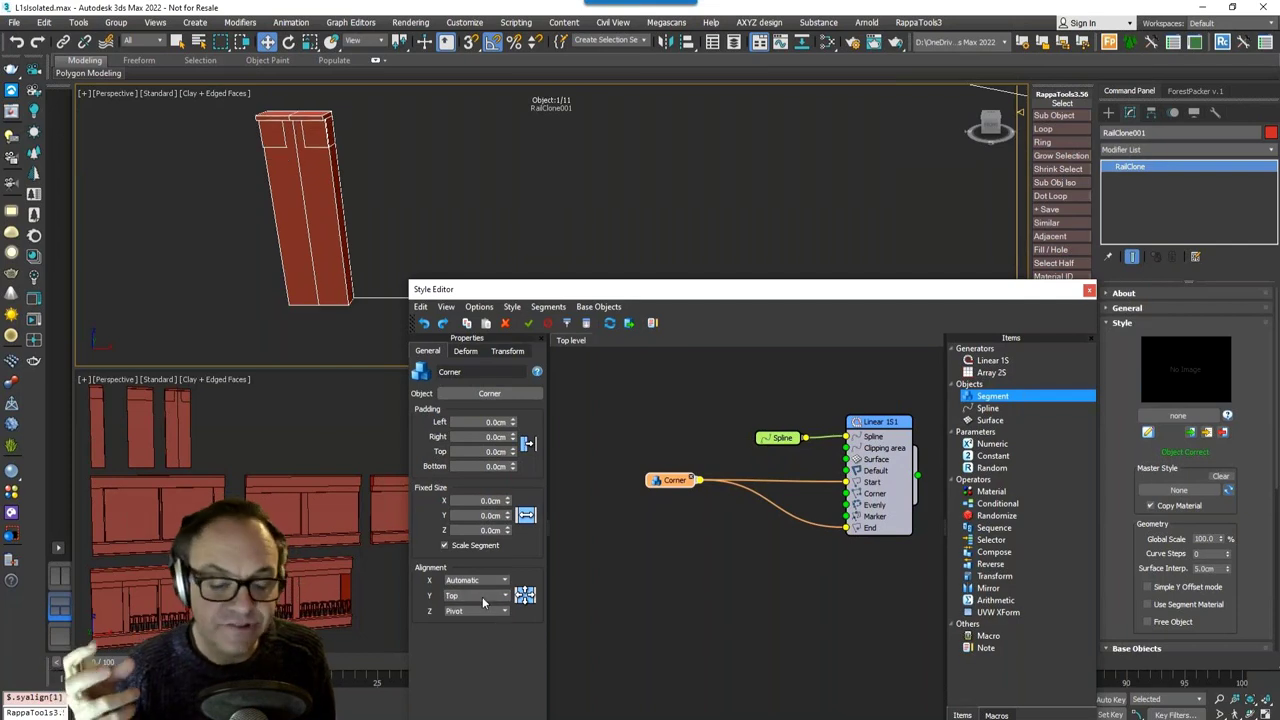
{"action": "left_click", "coordinate": [482, 596]}
{"action": "left_click", "coordinate": [465, 614]}
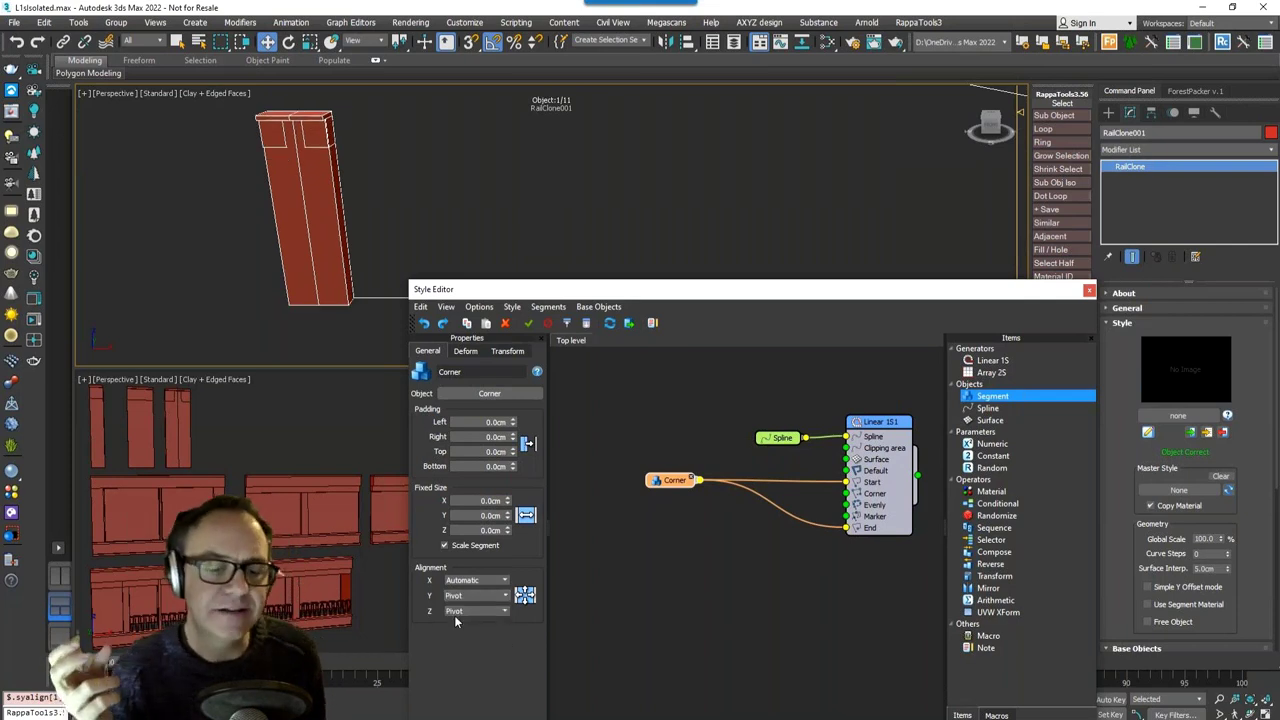
Step: Duplicate the Corner segment, set the copy's source to the Evenly Full mesh and wire it to the generator's Evenly input
{"action": "middle_click_drag", "start_coordinate": [654, 507], "coordinate": [649, 495]}
{"action": "mouse_move", "coordinate": [649, 472]}
{"action": "left_mouse_down"}
{"action": "mouse_move", "coordinate": [625, 467]}
{"action": "mouse_move", "coordinate": [640, 486]}
{"action": "left_mouse_up"}
{"action": "key", "text": "ctrl+c"}
{"action": "key", "text": "ctrl+v"}
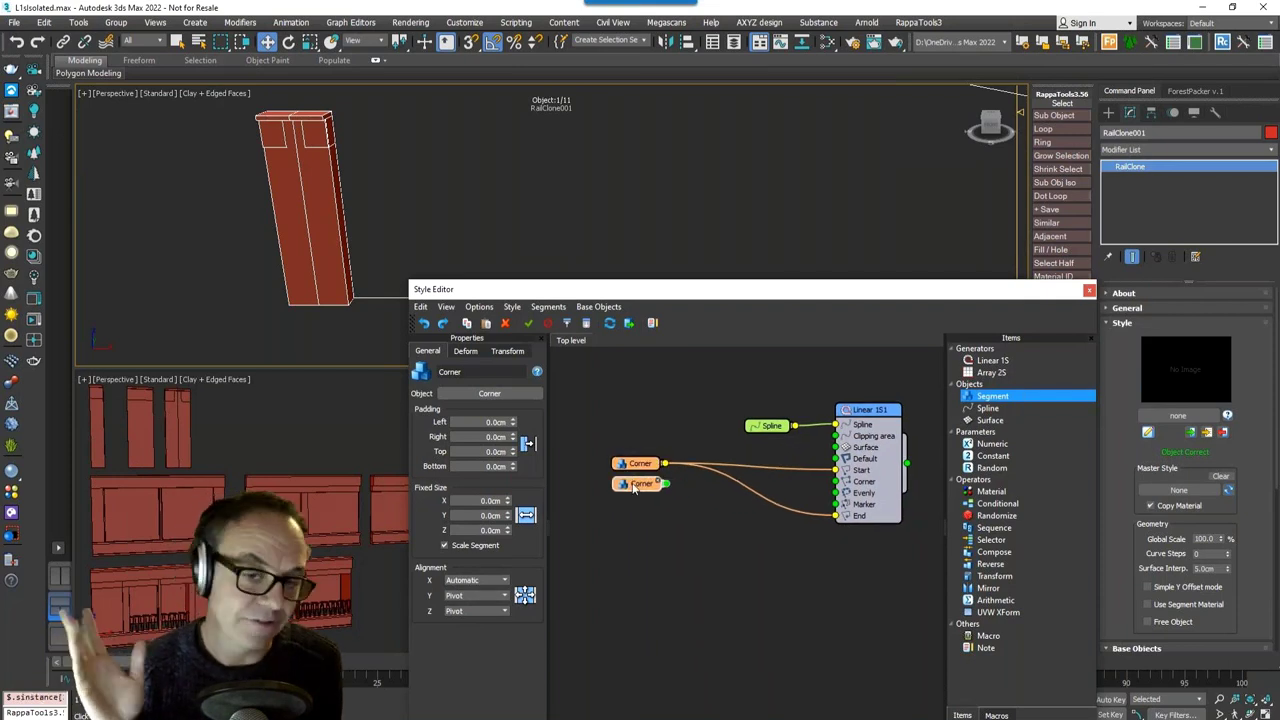
{"action": "left_click", "coordinate": [463, 394]}
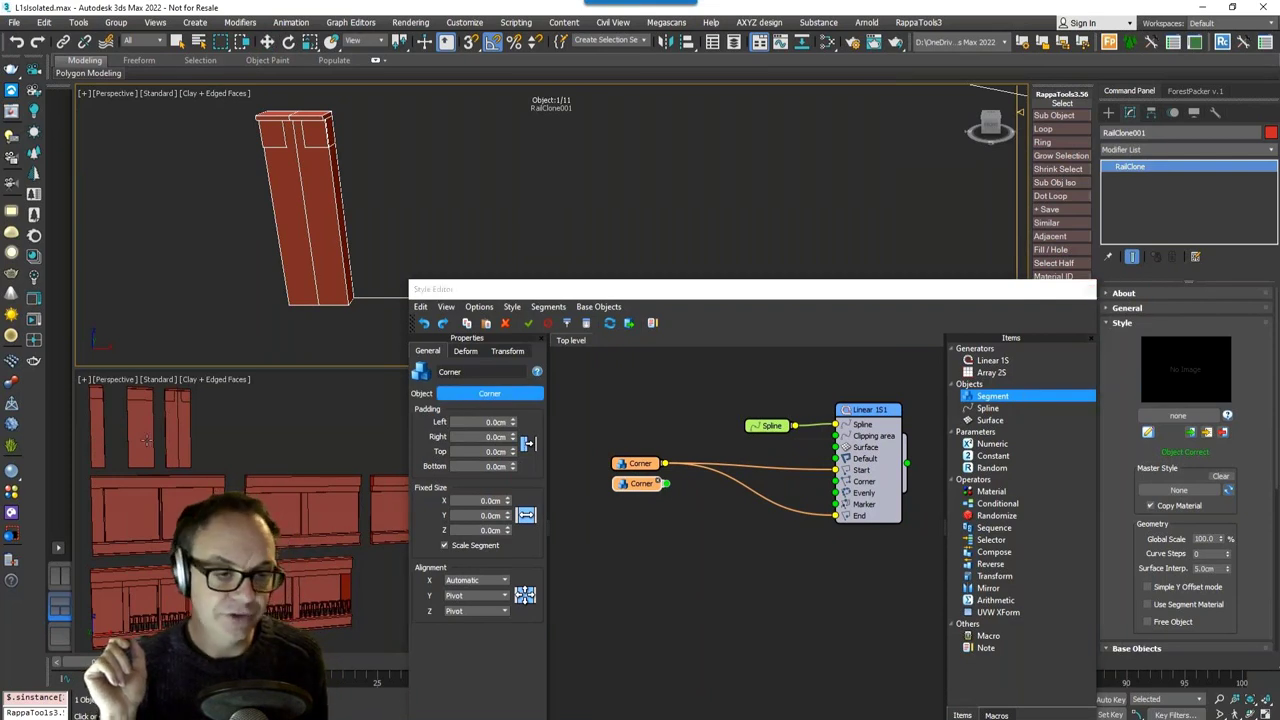
{"action": "left_click", "coordinate": [146, 440]}
{"action": "left_click_drag", "start_coordinate": [678, 485], "coordinate": [680, 485]}
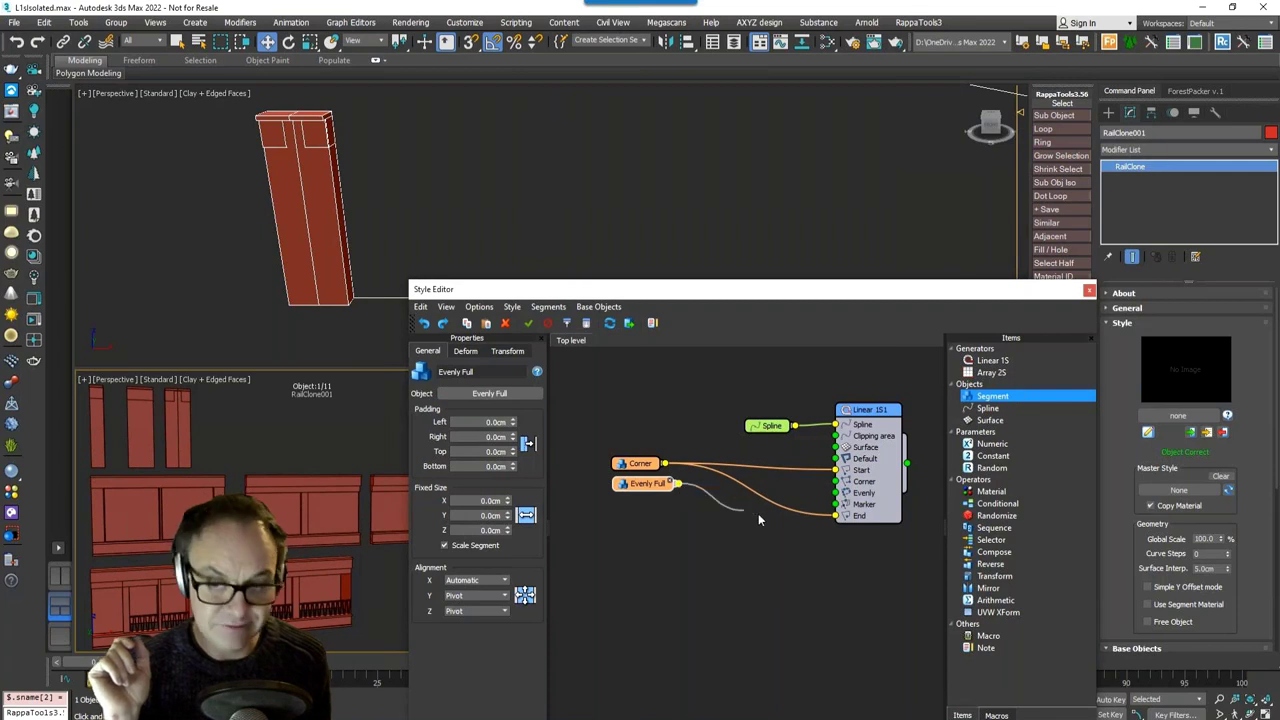
{"action": "left_click_drag", "start_coordinate": [812, 522], "coordinate": [837, 494]}
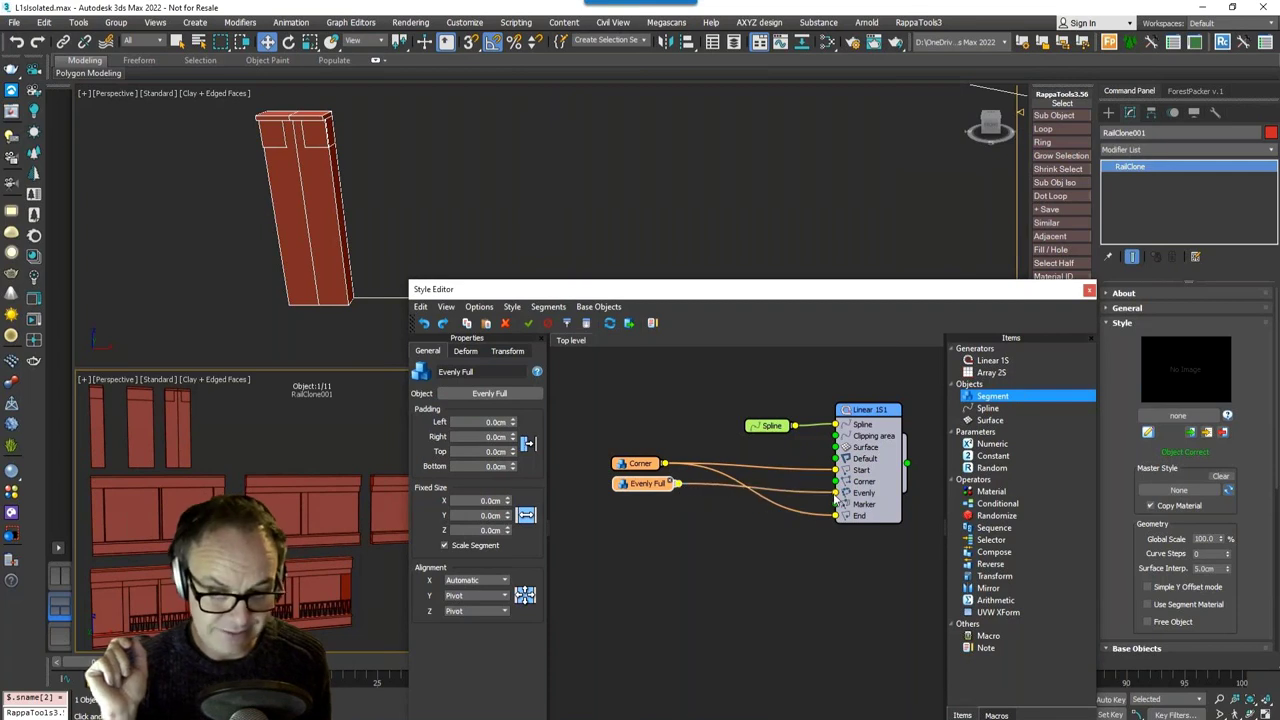
Step: In the generator's Evenly rules, set the distance to about 368 cm and enable Adaptive to
{"action": "scroll", "coordinate": [708, 224], "scroll_direction": "down", "scroll_amount": 5}
{"action": "middle_click_drag", "start_coordinate": [704, 215], "coordinate": [409, 203]}
{"action": "left_click", "coordinate": [866, 411]}
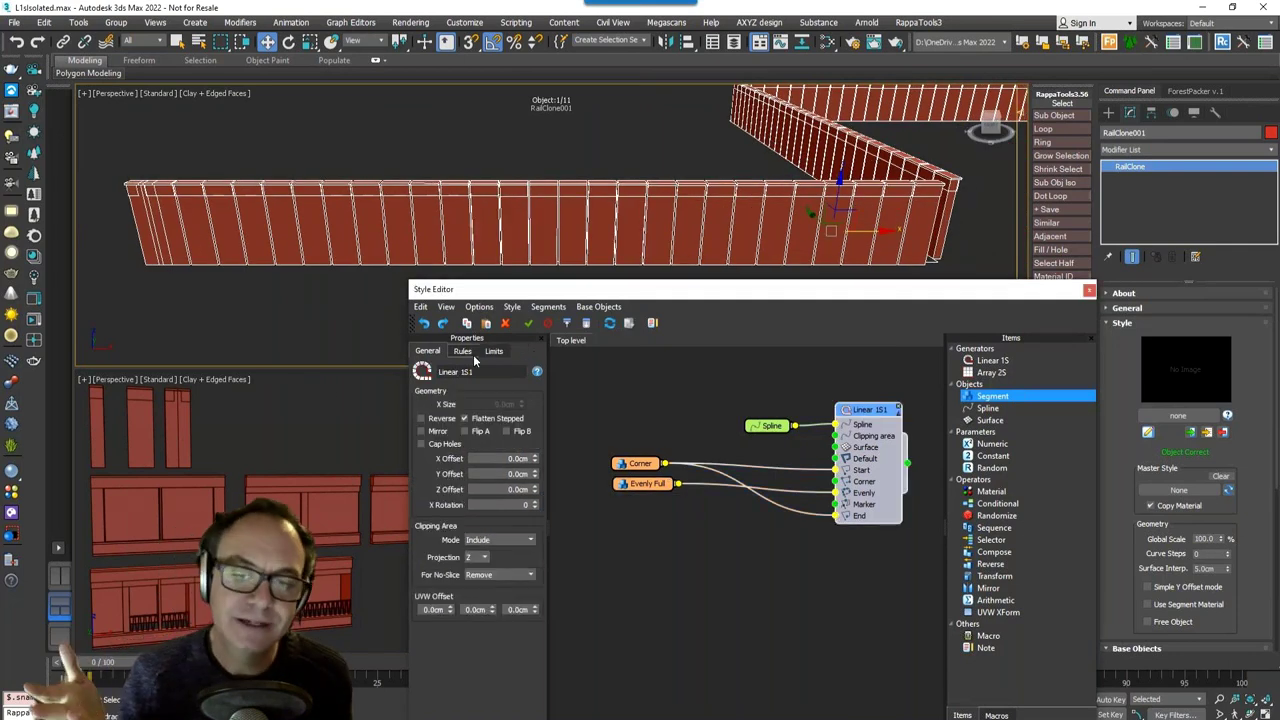
{"action": "left_click", "coordinate": [462, 351]}
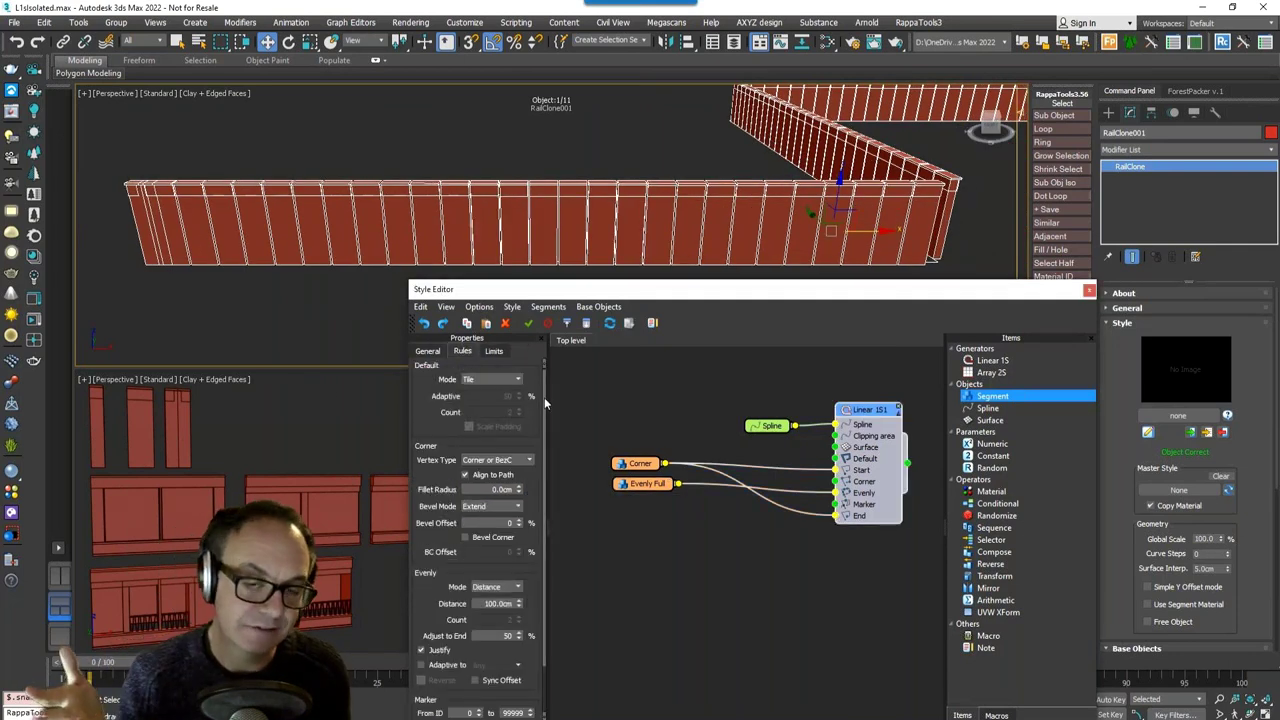
{"action": "scroll", "coordinate": [544, 397], "scroll_direction": "down", "scroll_amount": 2}
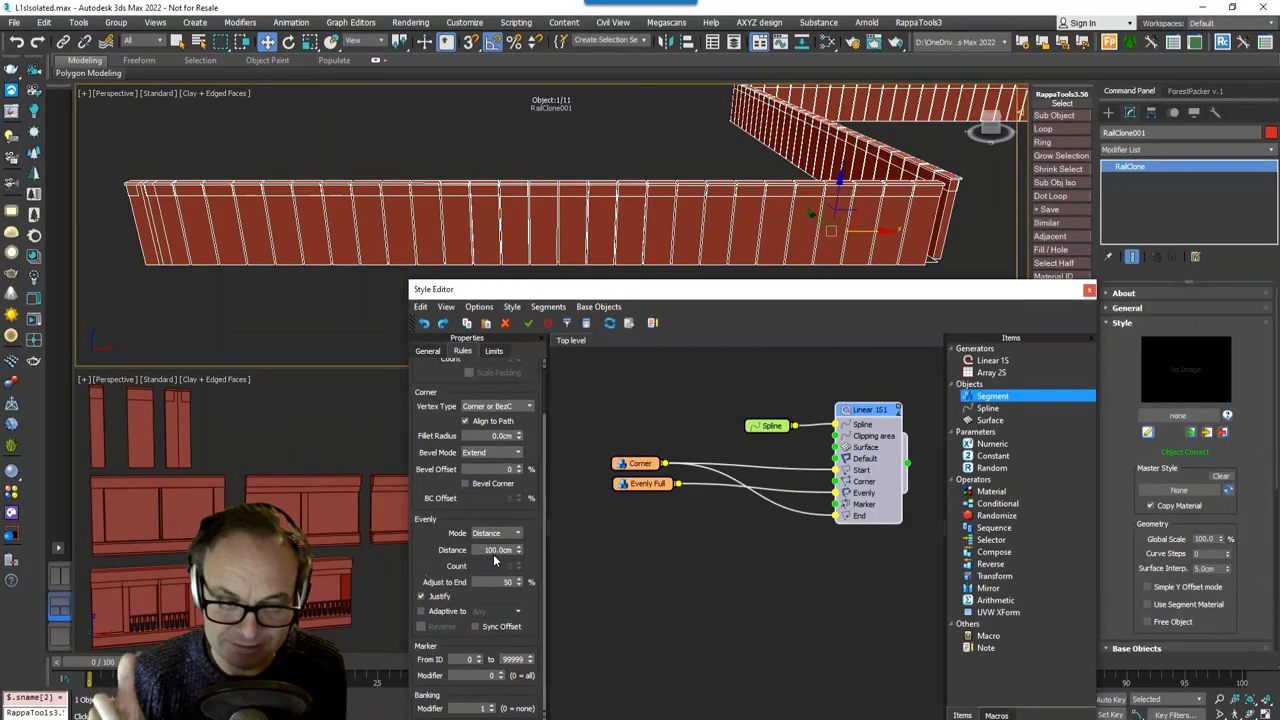
{"action": "left_click", "coordinate": [528, 532]}
{"action": "left_click_drag", "start_coordinate": [522, 544], "coordinate": [533, 407]}
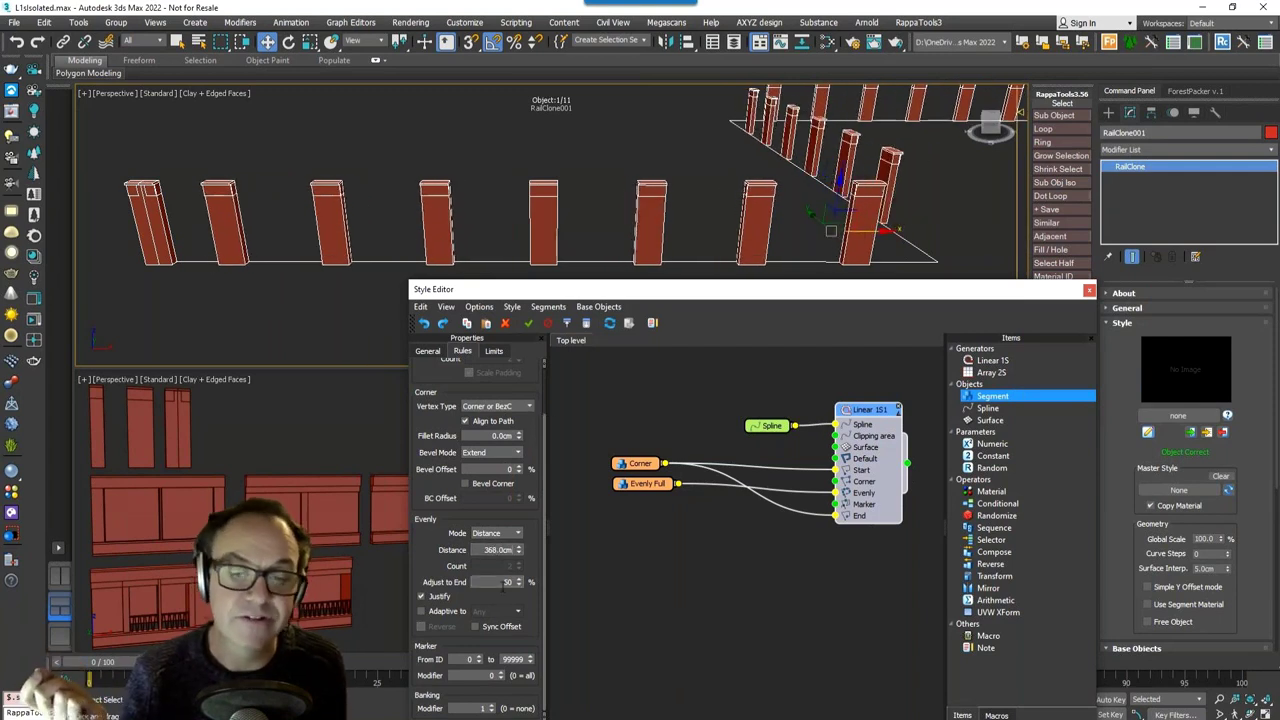
{"action": "left_click", "coordinate": [452, 611]}
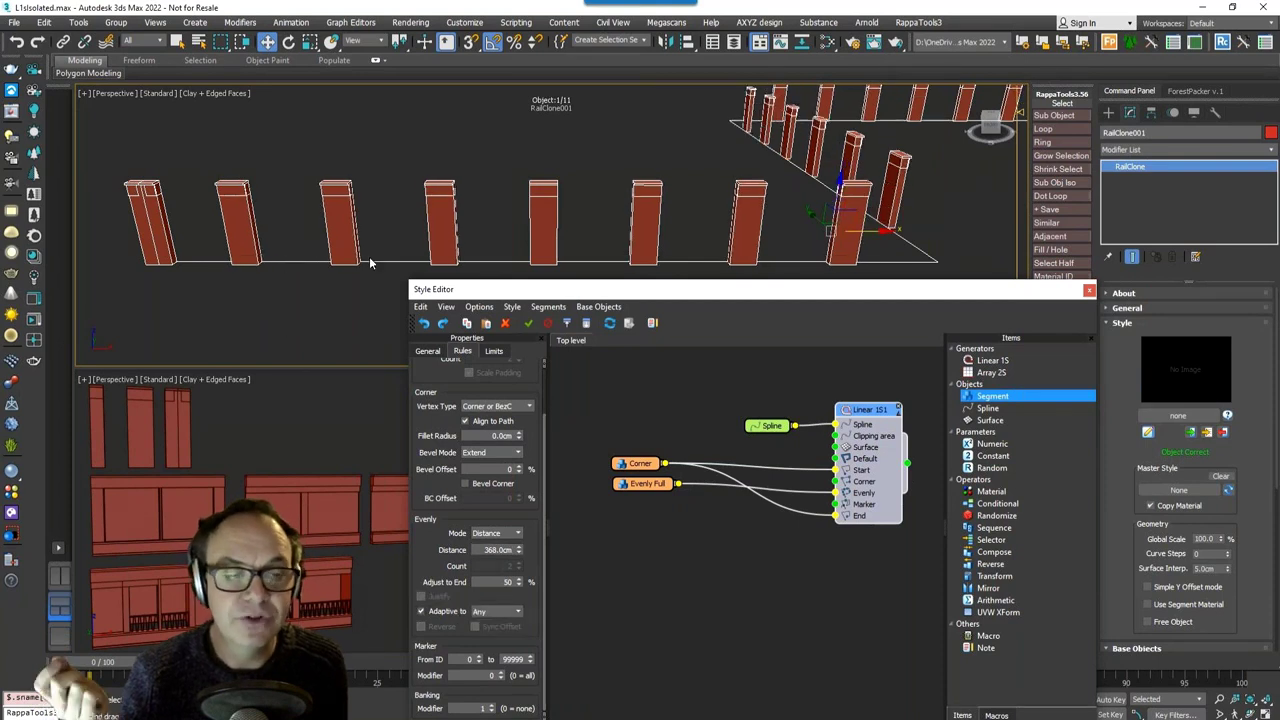
Step: Try the Evenly rule's Count mode with a count of 3 and return it to Distance mode
{"action": "left_click", "coordinate": [514, 533]}
{"action": "left_click", "coordinate": [486, 553]}
{"action": "left_click", "coordinate": [518, 569]}
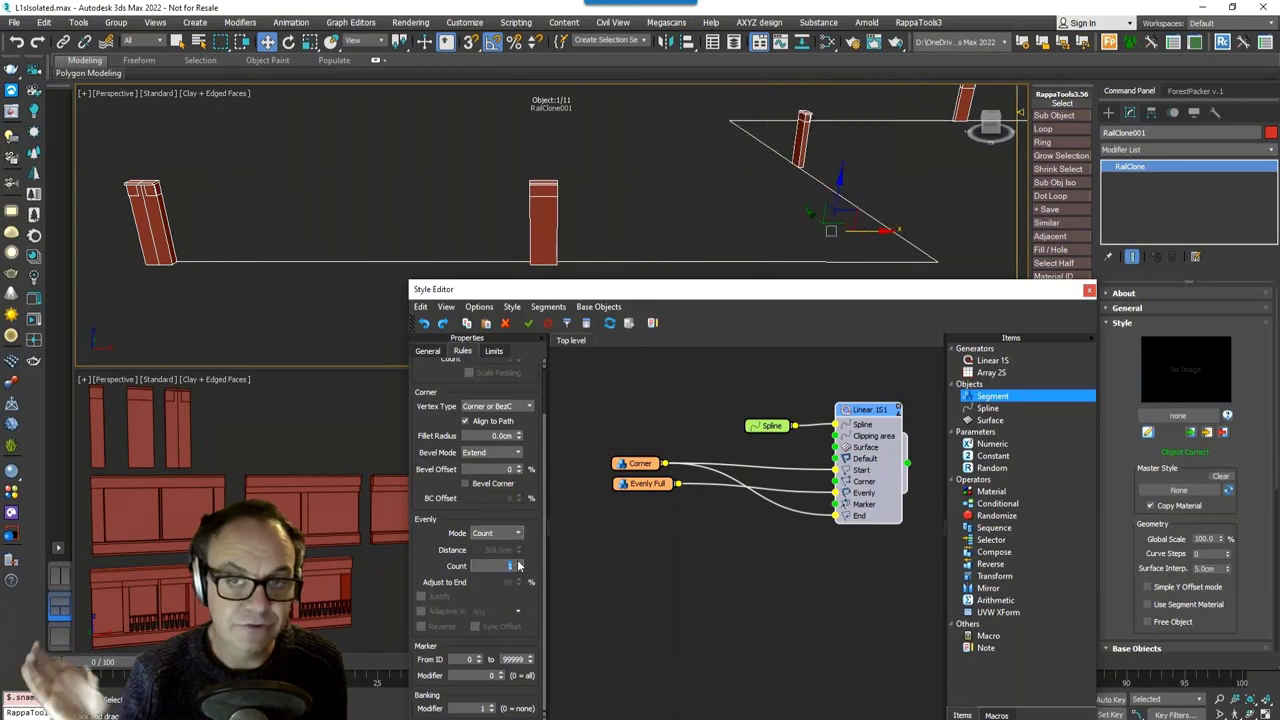
{"action": "left_click", "coordinate": [518, 564]}
{"action": "left_click", "coordinate": [518, 564]}
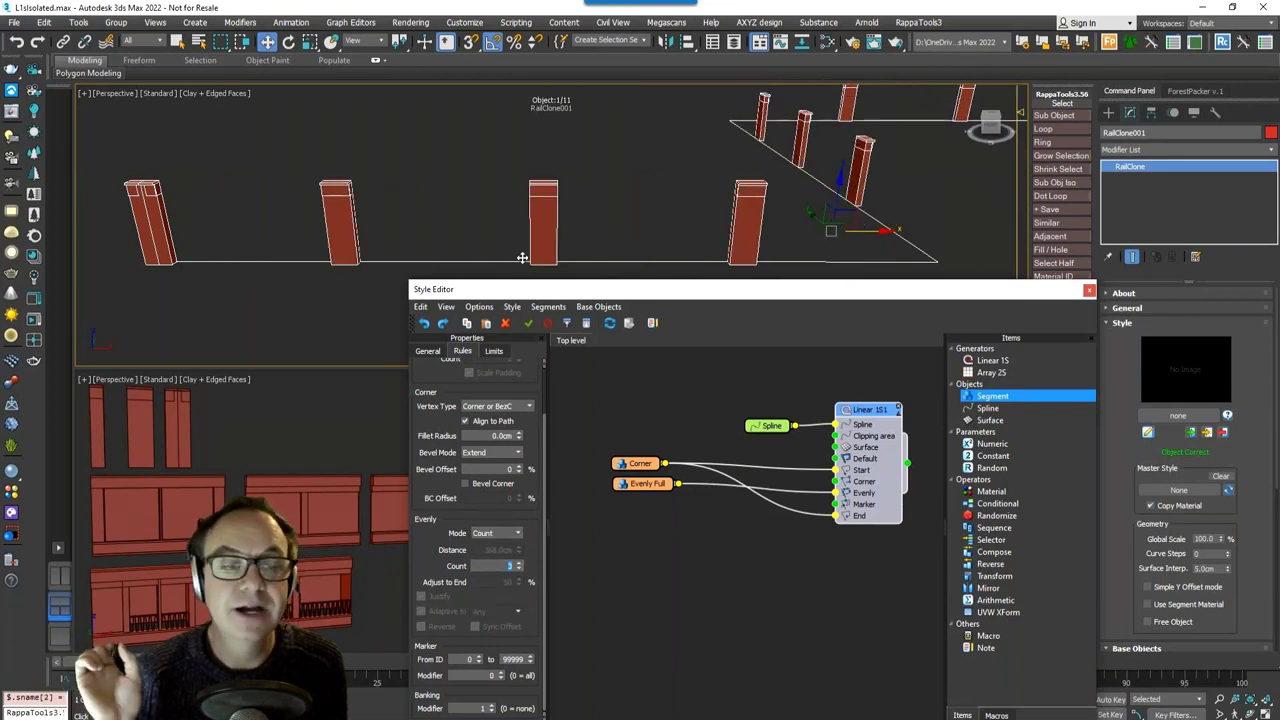
{"action": "left_click", "coordinate": [510, 538]}
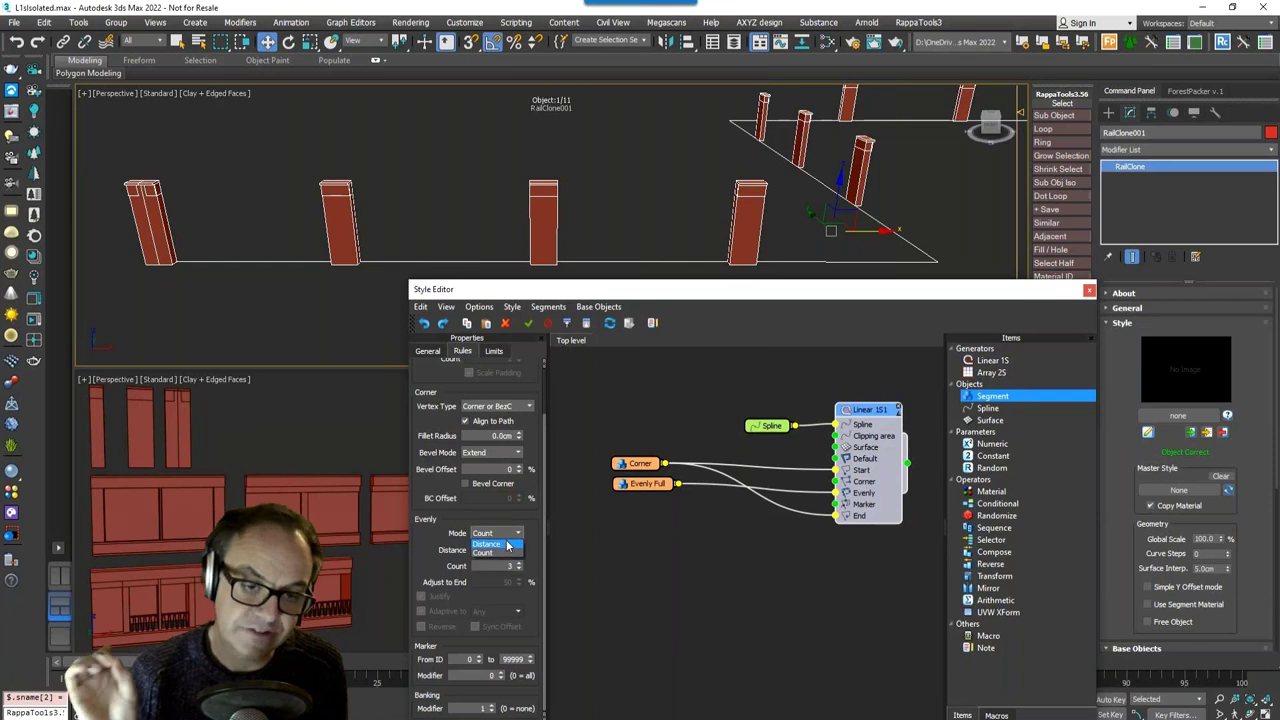
{"action": "left_click", "coordinate": [505, 550]}
Step: Set the Evenly distance to 500 cm
{"action": "double_click", "coordinate": [497, 550]}
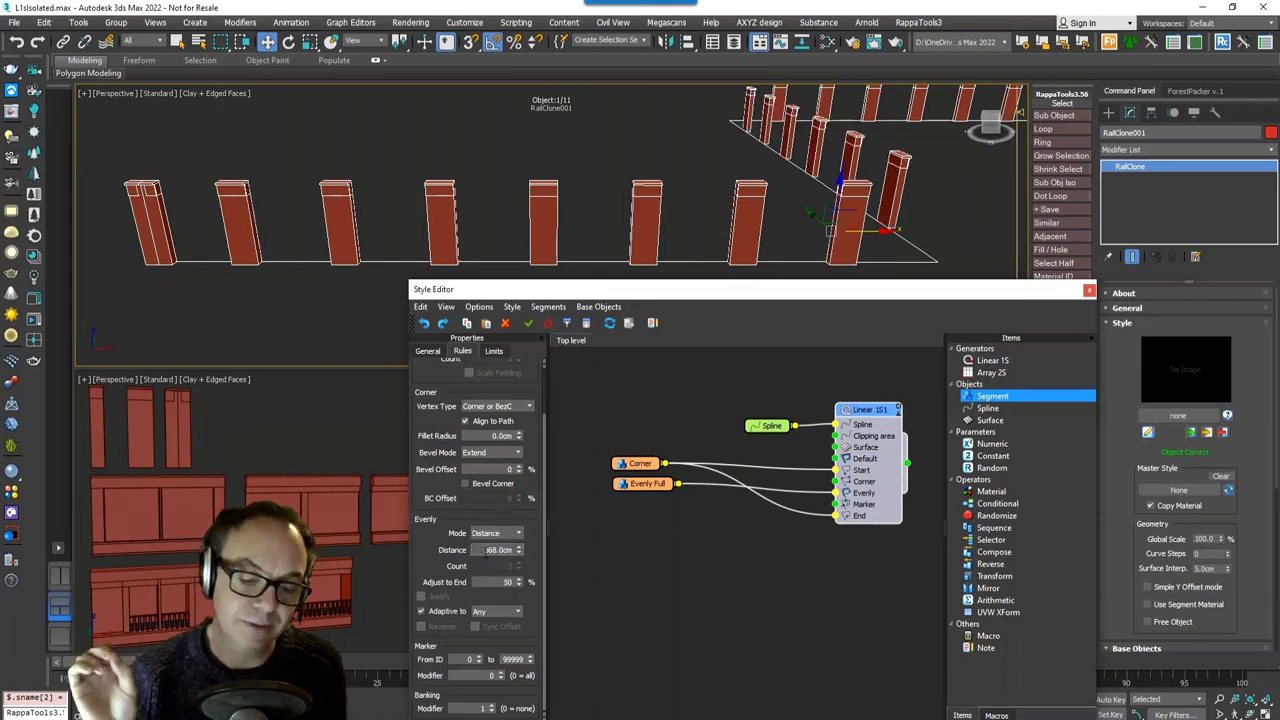
{"action": "type", "text": "500"}
{"action": "key", "text": "Return"}
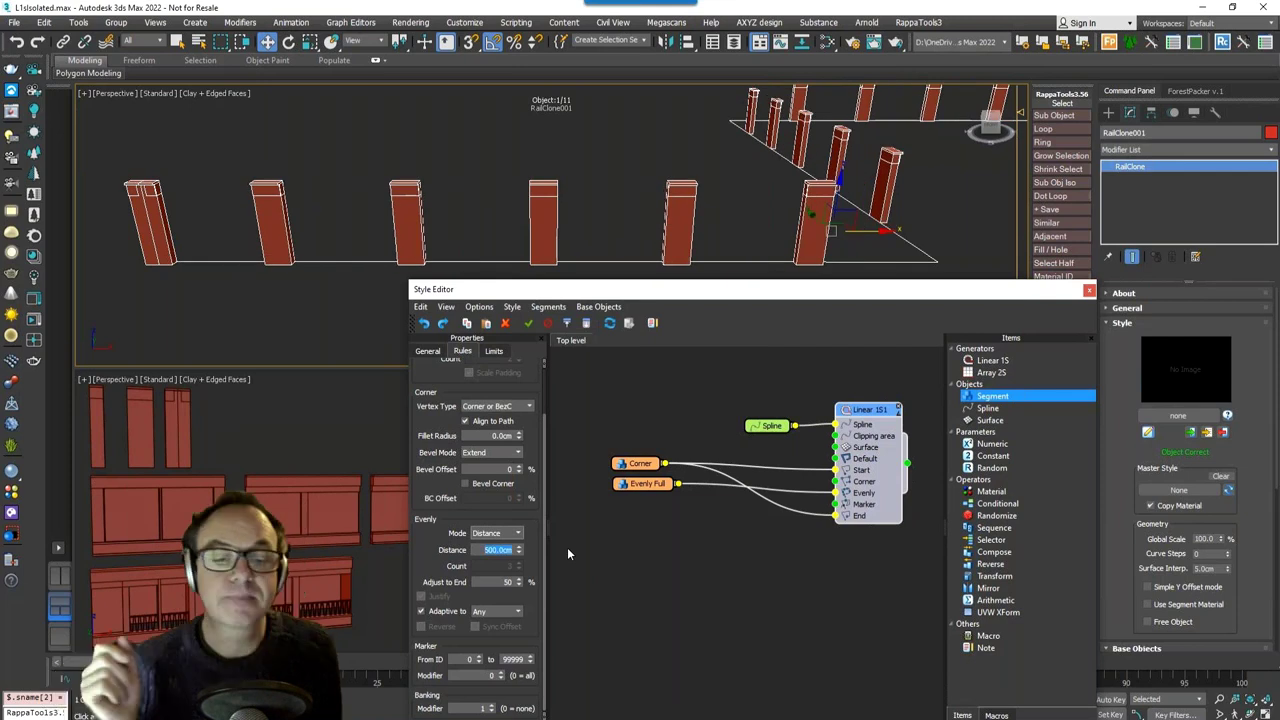
Step: Wire the Corner segment to the generator's Corner input and inspect the pillar at the spline's corner up close
{"action": "left_click_drag", "start_coordinate": [665, 463], "coordinate": [838, 482]}
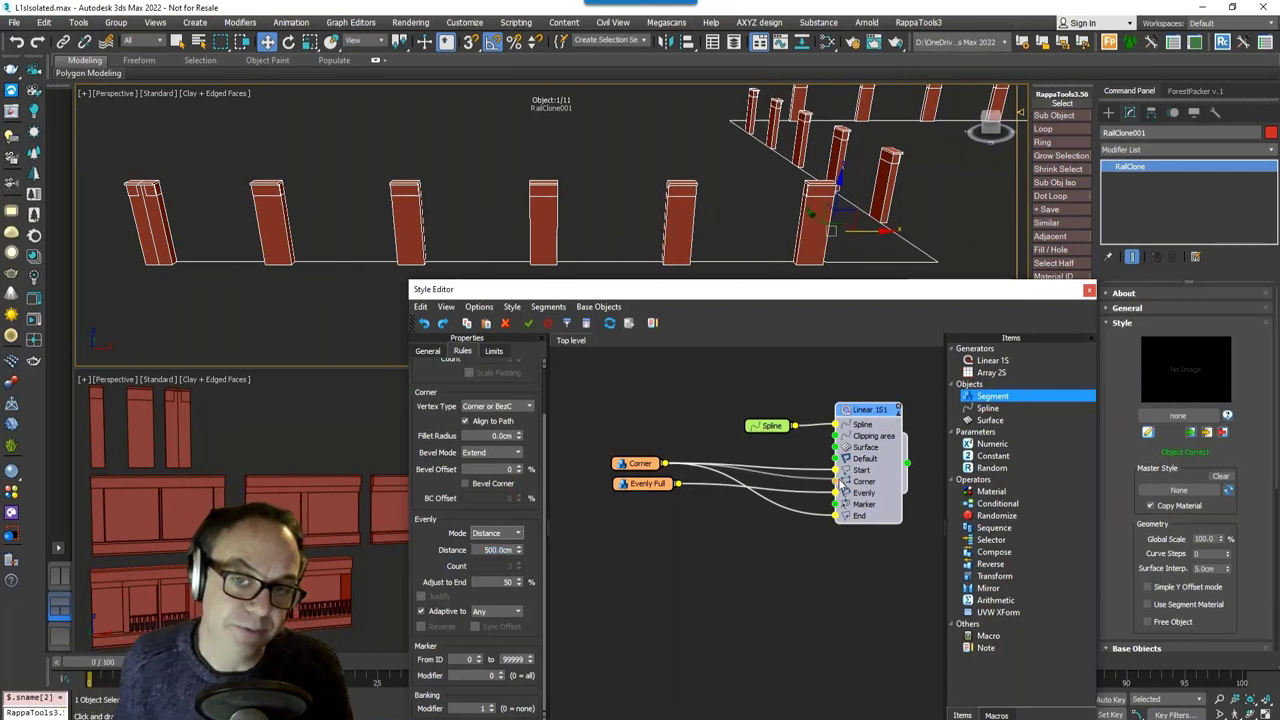
{"action": "middle_click_drag", "start_coordinate": [918, 202], "coordinate": [754, 214]}
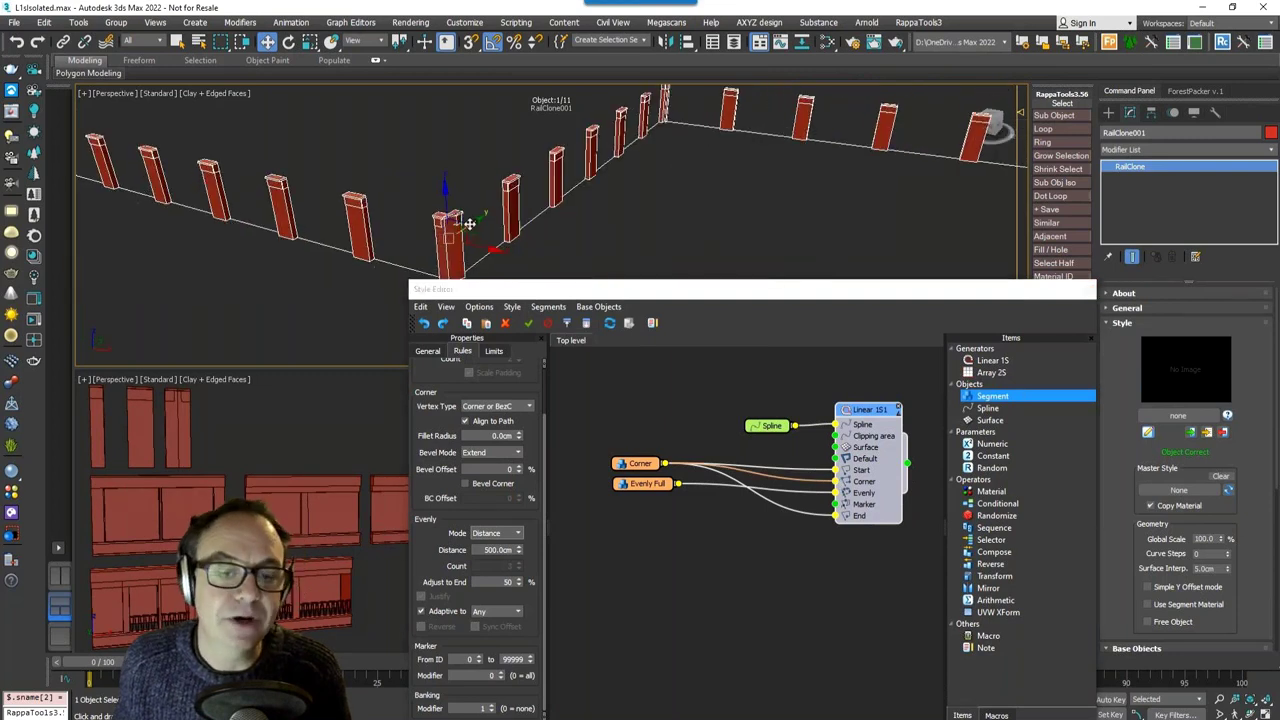
{"action": "scroll", "coordinate": [403, 210], "scroll_direction": "up", "scroll_amount": 5}
{"action": "middle_click_drag", "start_coordinate": [403, 210], "coordinate": [398, 166]}
{"action": "middle_click_drag", "start_coordinate": [385, 181], "coordinate": [362, 176], "text": "alt"}
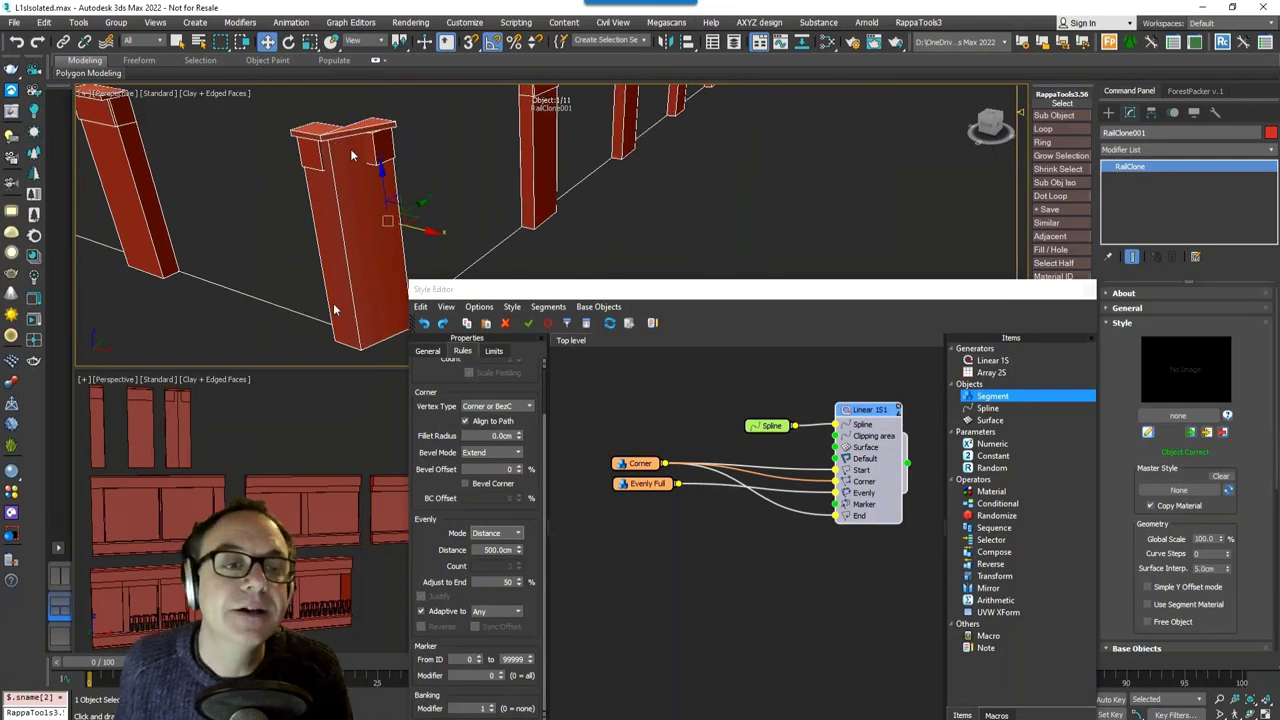
Step: Try the Corner segment with Bend deformation disabled and enable Bend again
{"action": "left_click", "coordinate": [632, 466]}
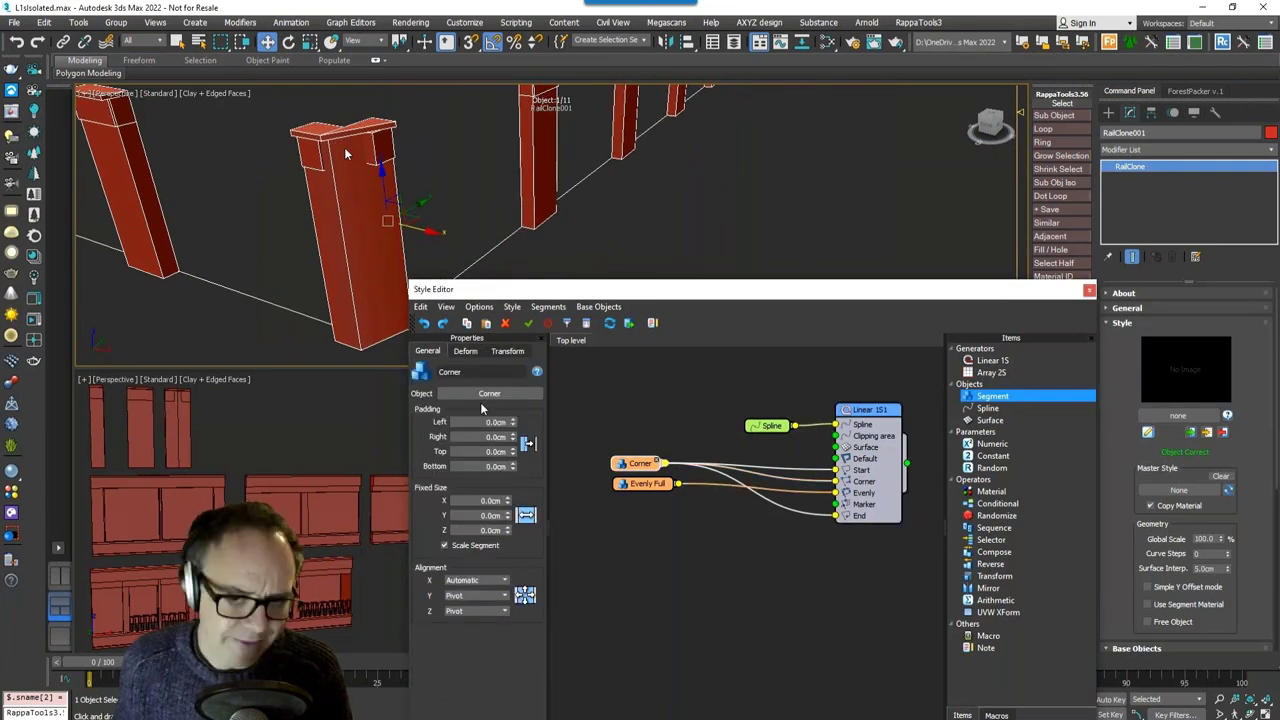
{"action": "left_click", "coordinate": [465, 351]}
{"action": "left_click", "coordinate": [440, 377]}
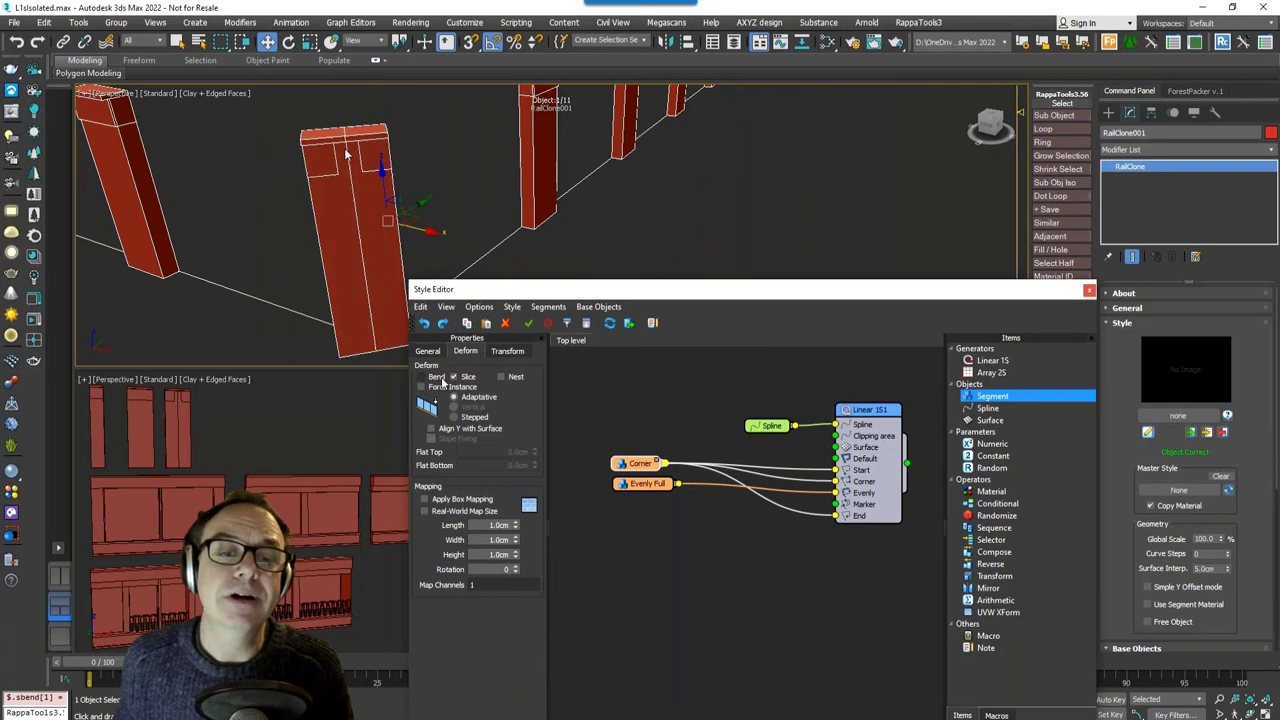
{"action": "left_click", "coordinate": [440, 377]}
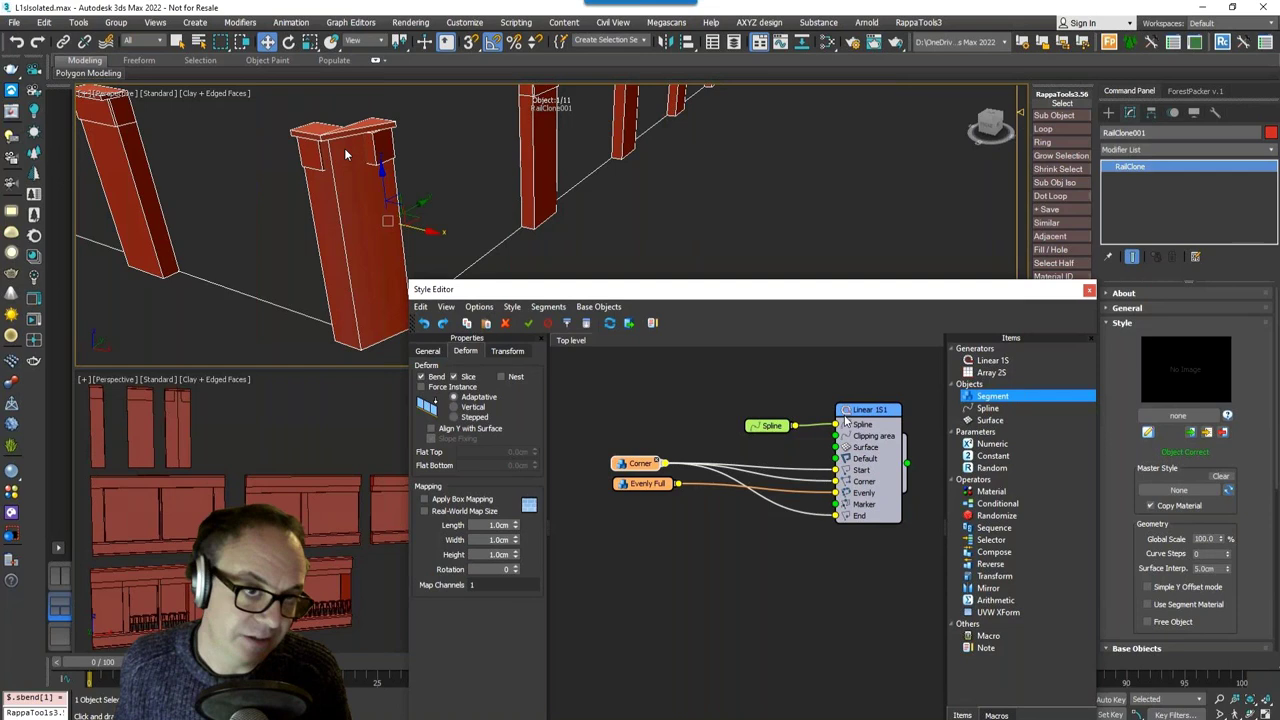
Step: Enable Bevel Corner in the generator's Corner rules
{"action": "left_click", "coordinate": [847, 421]}
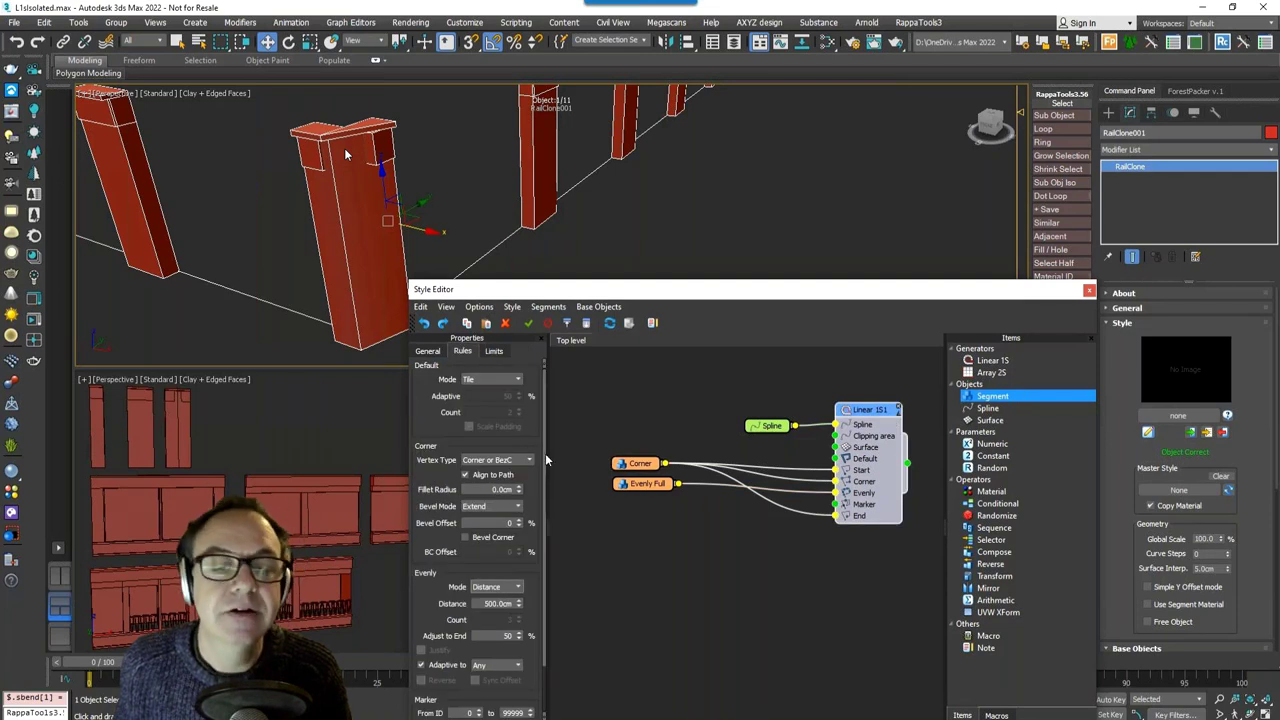
{"action": "scroll", "coordinate": [545, 453], "scroll_direction": "down", "scroll_amount": 1}
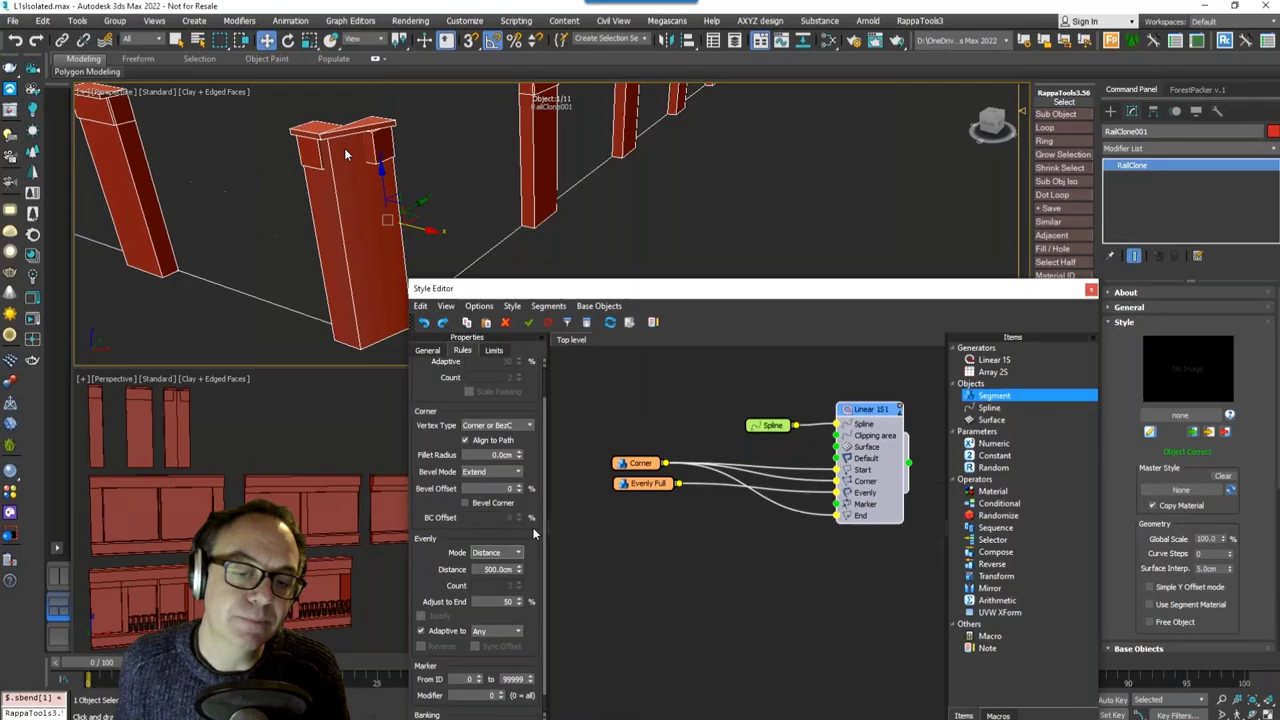
{"action": "left_click", "coordinate": [490, 504]}
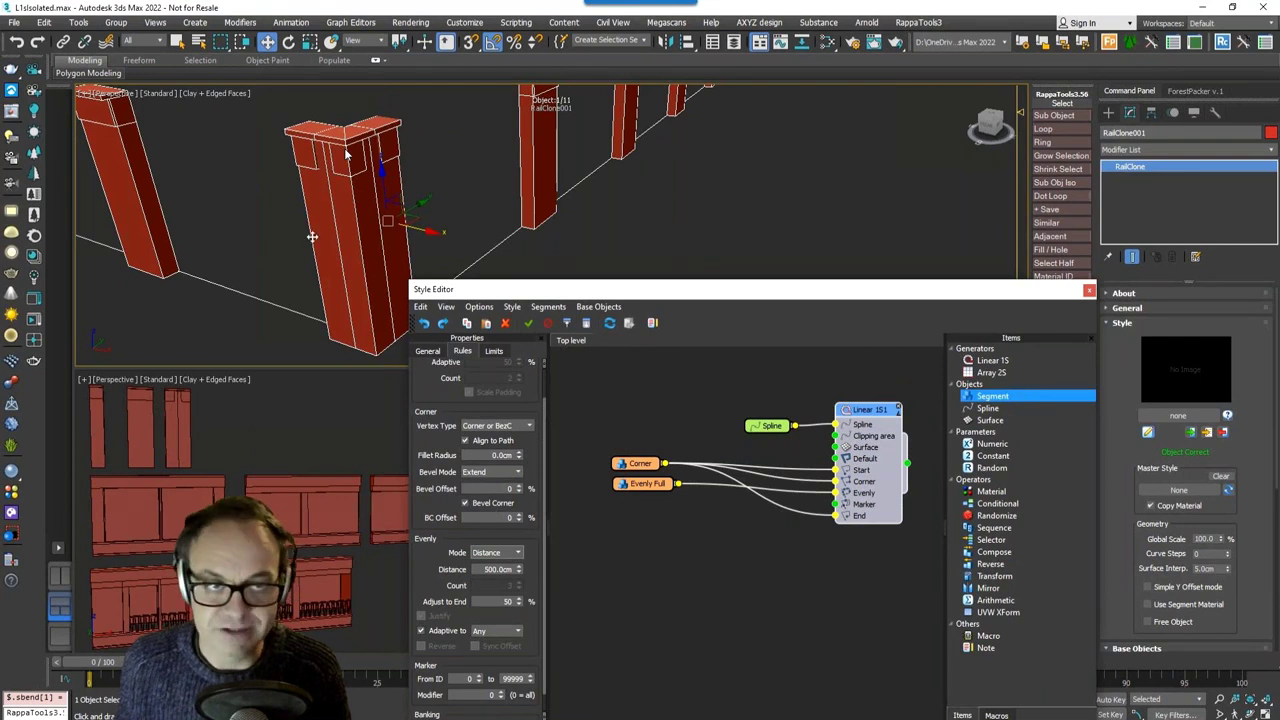
Step: Duplicate the Evenly Full segment, set its source to the Default - center - 1 mesh and wire it to the generator's Default input, placing it above Corner
{"action": "scroll", "coordinate": [312, 237], "scroll_direction": "down", "scroll_amount": 10}
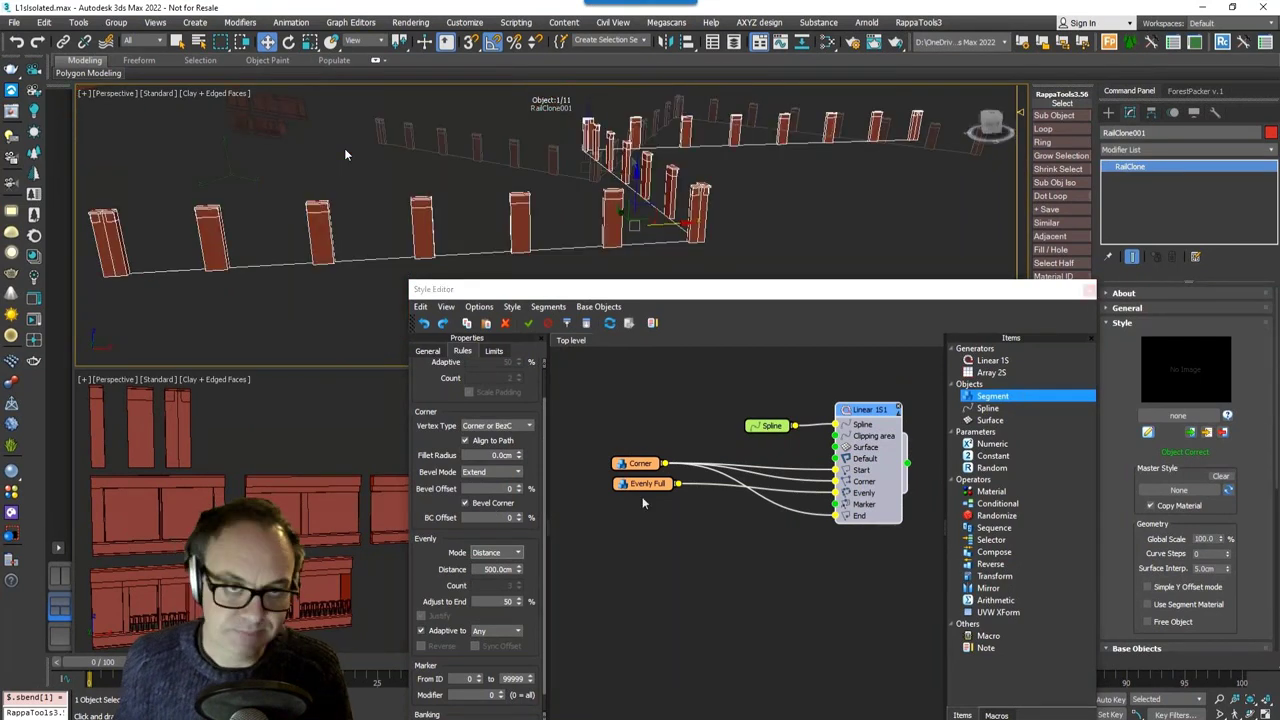
{"action": "left_click", "coordinate": [642, 487]}
{"action": "key", "text": "ctrl+c"}
{"action": "key", "text": "ctrl+v"}
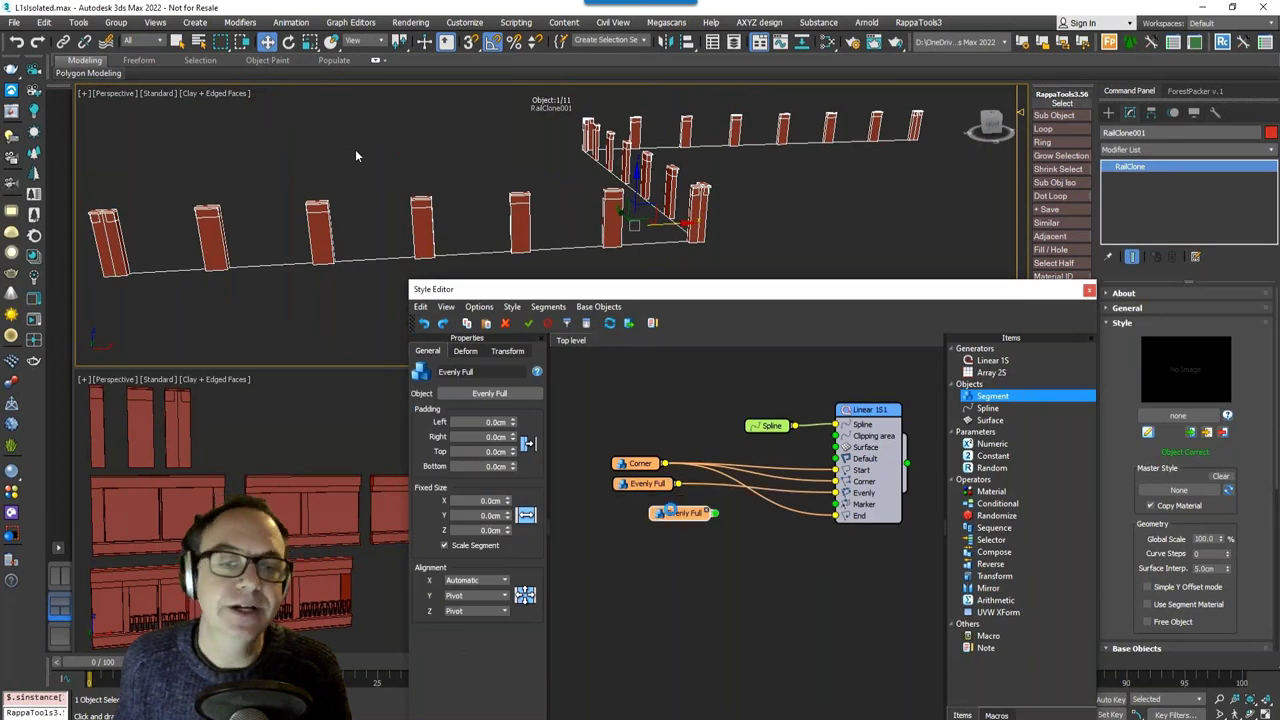
{"action": "left_click_drag", "start_coordinate": [672, 515], "coordinate": [644, 512], "text": "shift"}
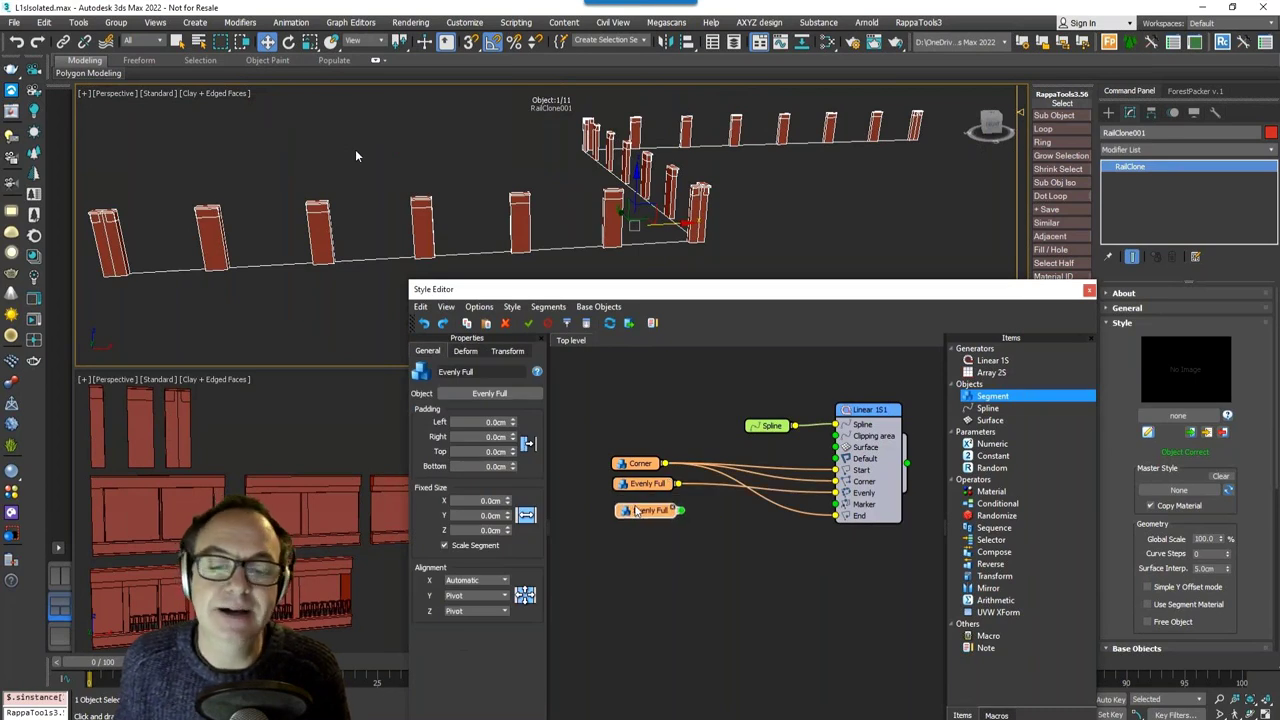
{"action": "left_click", "coordinate": [508, 394]}
{"action": "left_click", "coordinate": [305, 508]}
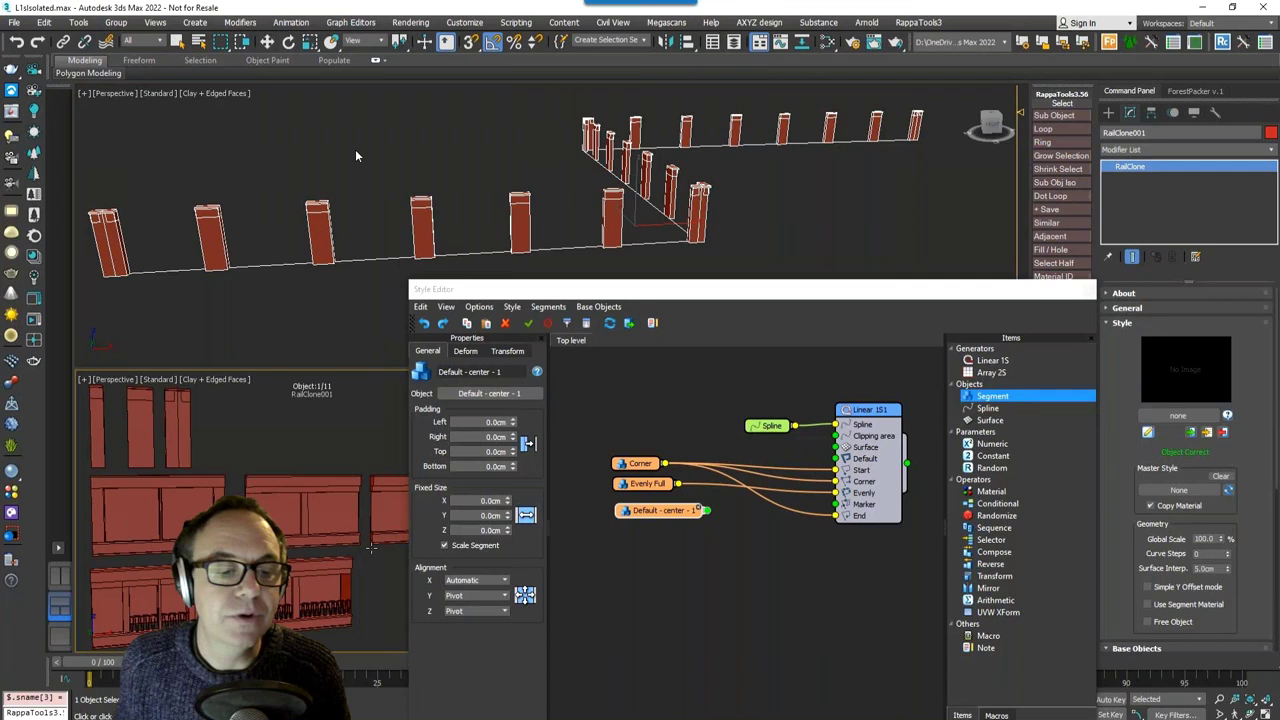
{"action": "left_click_drag", "start_coordinate": [707, 511], "coordinate": [836, 462]}
{"action": "left_click_drag", "start_coordinate": [680, 514], "coordinate": [678, 450]}
Step: Set the generator's Default mode to Scale
{"action": "middle_click", "coordinate": [276, 287]}
{"action": "middle_click_drag", "start_coordinate": [277, 290], "coordinate": [391, 221], "text": "alt"}
{"action": "scroll", "coordinate": [281, 302], "scroll_direction": "up", "scroll_amount": 5}
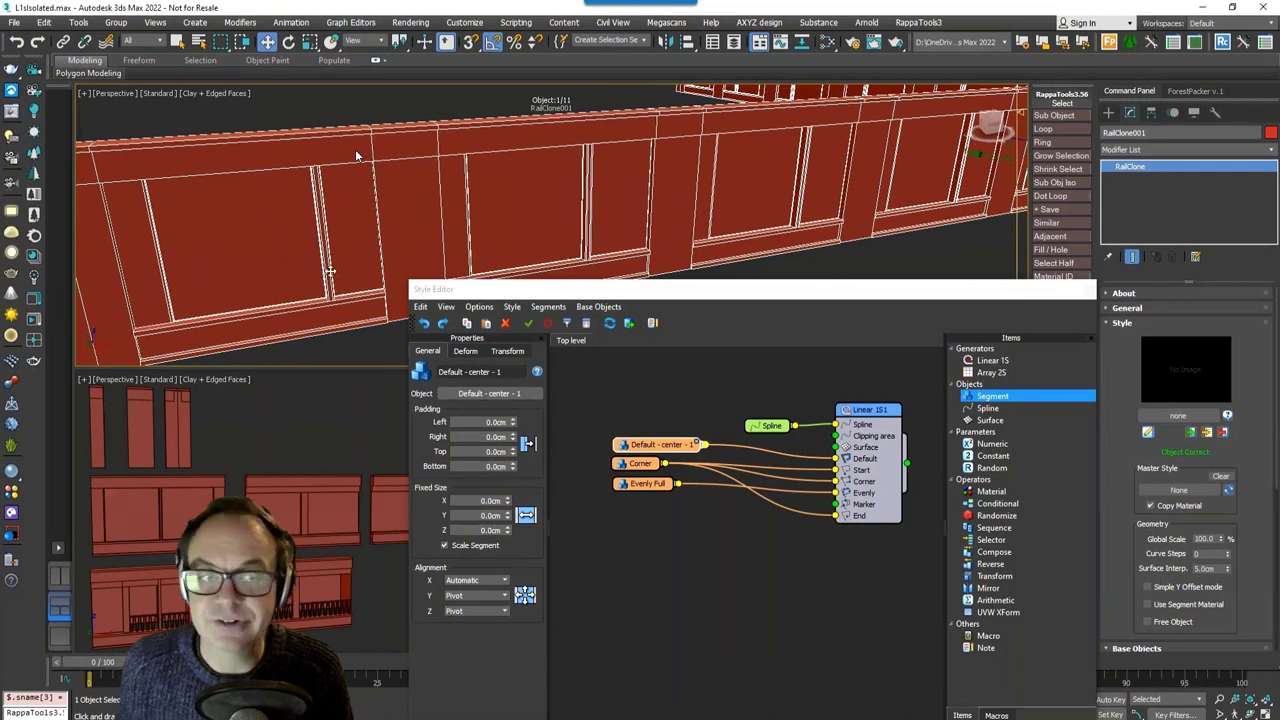
{"action": "left_click", "coordinate": [866, 410]}
{"action": "left_click", "coordinate": [511, 382]}
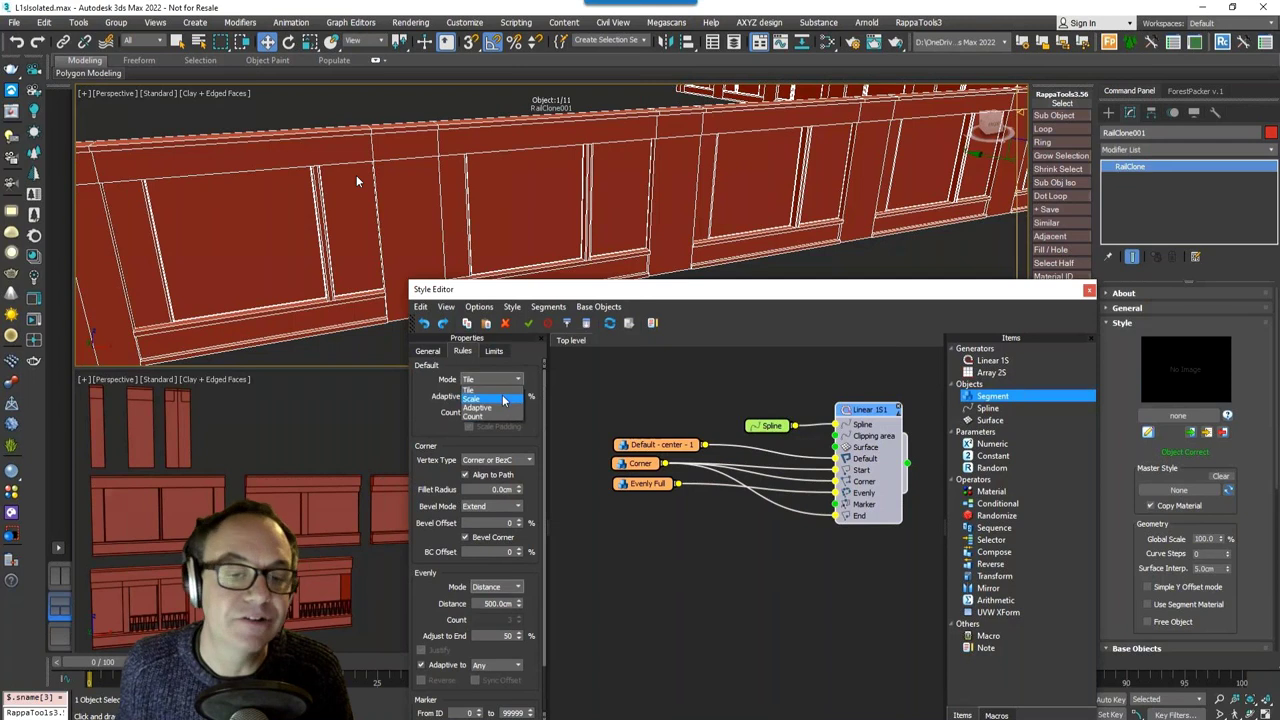
{"action": "left_click", "coordinate": [500, 395]}
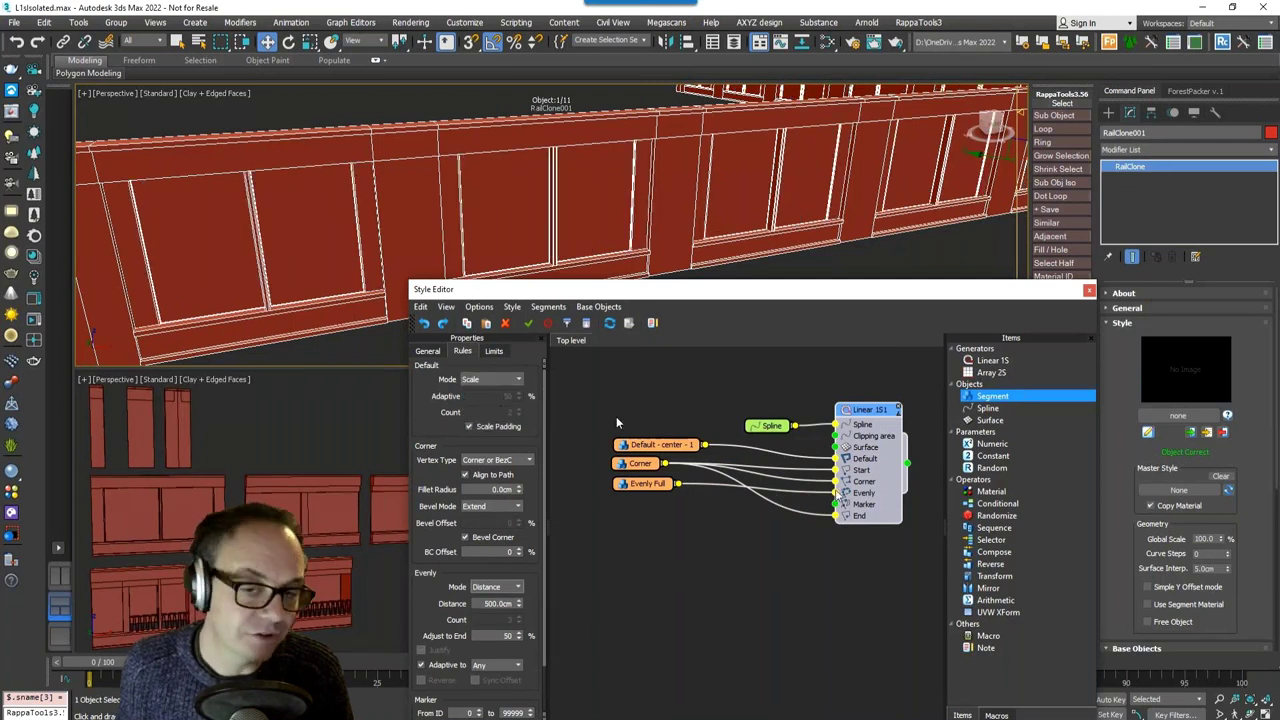
Step: Disconnect the Evenly Full segment from the generator's Evenly input and set the Default mode to Adaptive
{"action": "left_click_drag", "start_coordinate": [836, 493], "coordinate": [800, 488]}
{"action": "scroll", "coordinate": [626, 200], "scroll_direction": "down", "scroll_amount": 3}
{"action": "middle_click_drag", "start_coordinate": [626, 200], "coordinate": [480, 166]}
{"action": "middle_click_drag", "start_coordinate": [549, 222], "coordinate": [531, 238]}
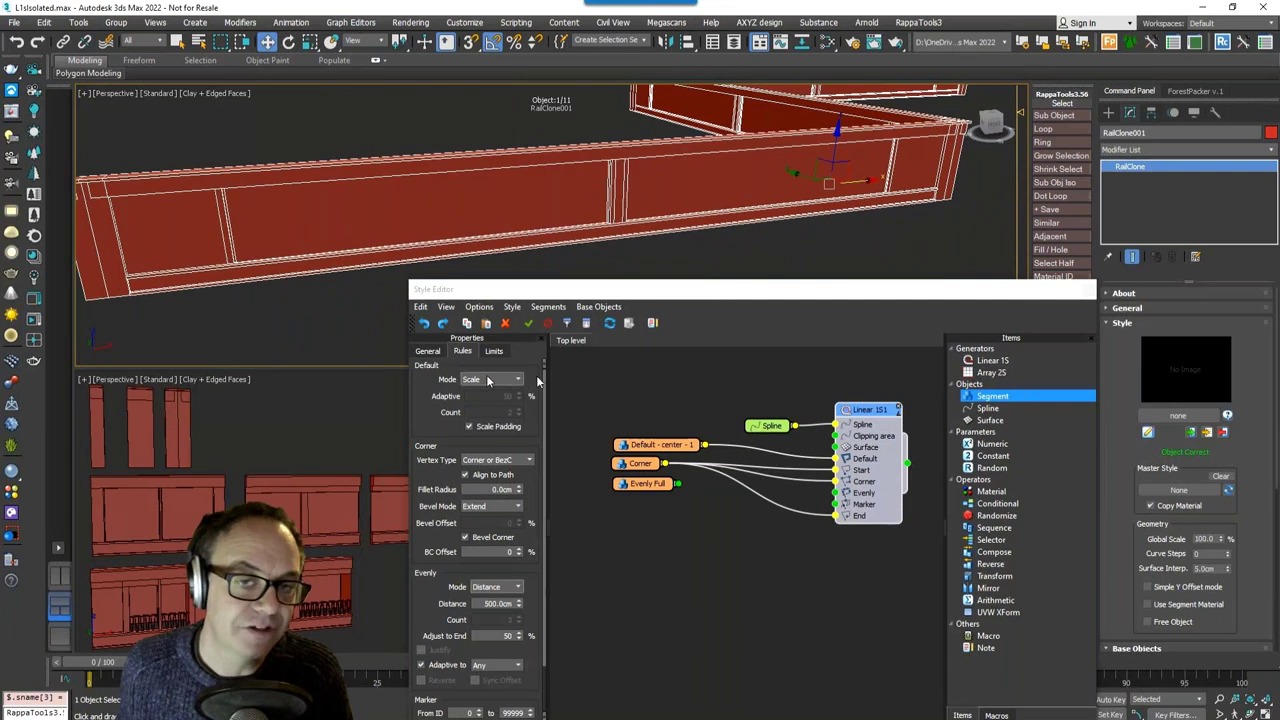
{"action": "left_click", "coordinate": [488, 380]}
{"action": "left_click", "coordinate": [484, 408]}
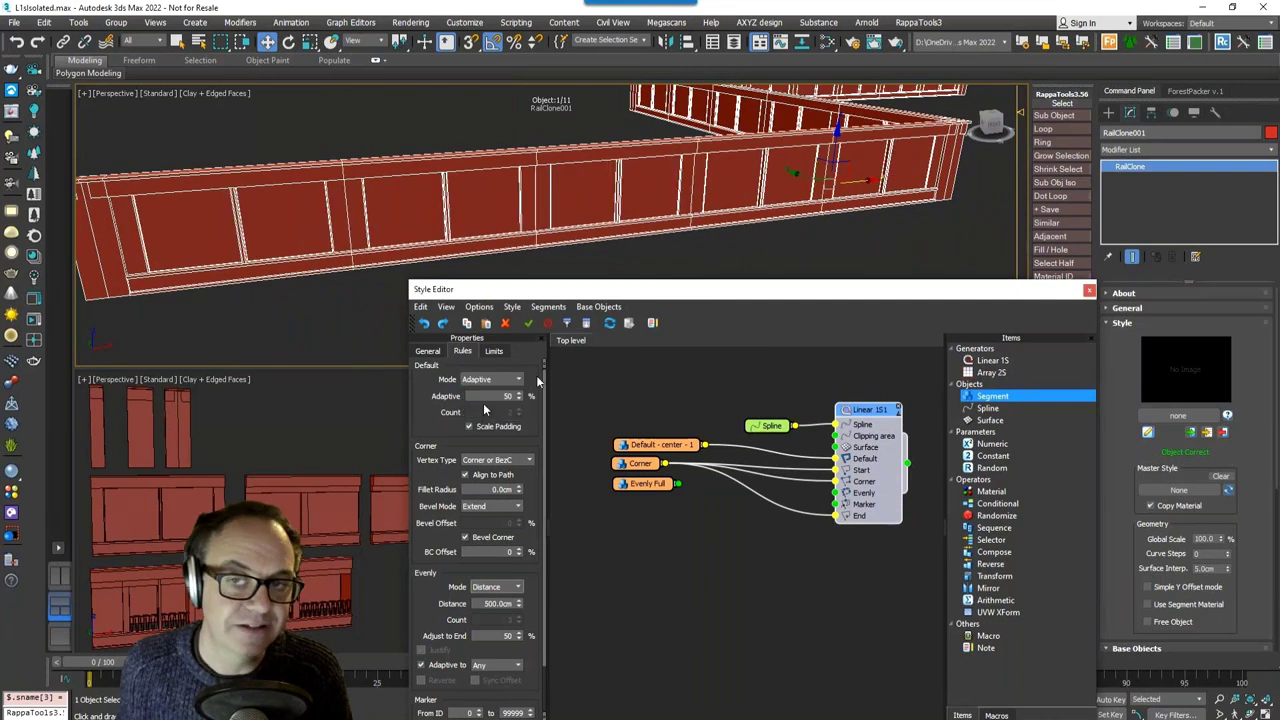
Step: Select the end vertex of the facade's base spline and move it along X to test the adaptive panels
{"action": "middle_click_drag", "start_coordinate": [547, 230], "coordinate": [474, 217], "text": "alt"}
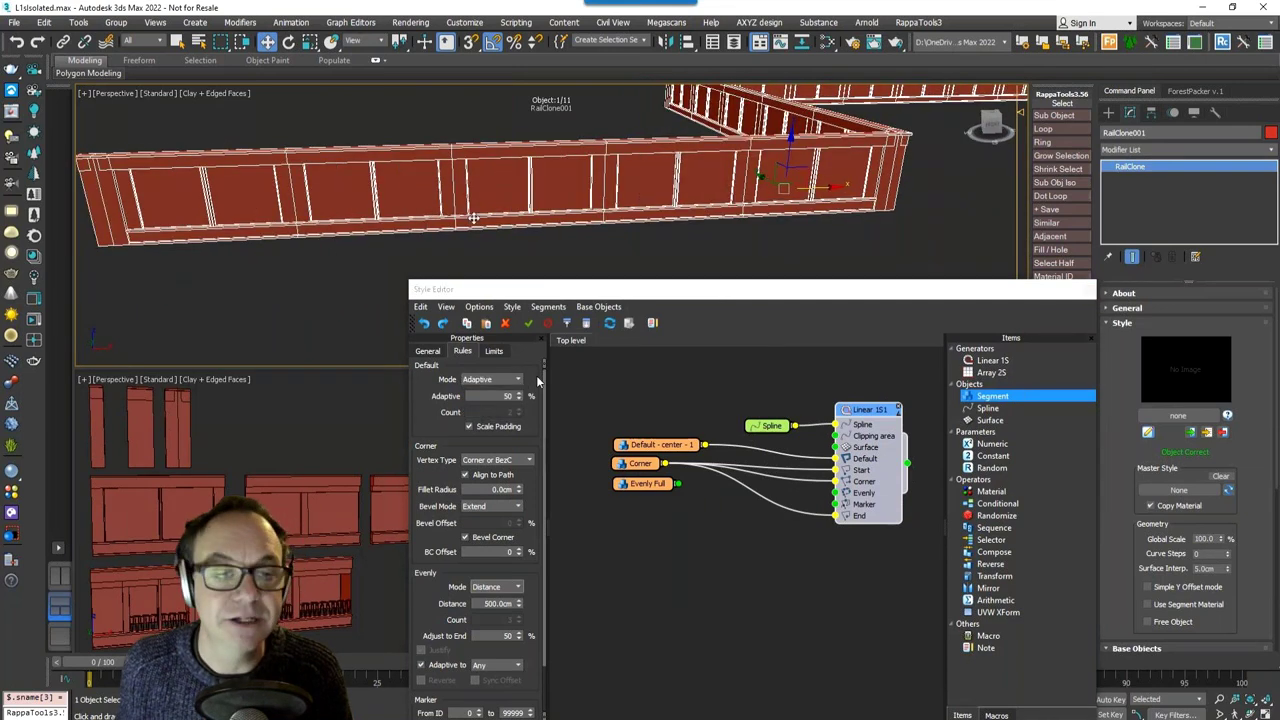
{"action": "right_click", "coordinate": [470, 214]}
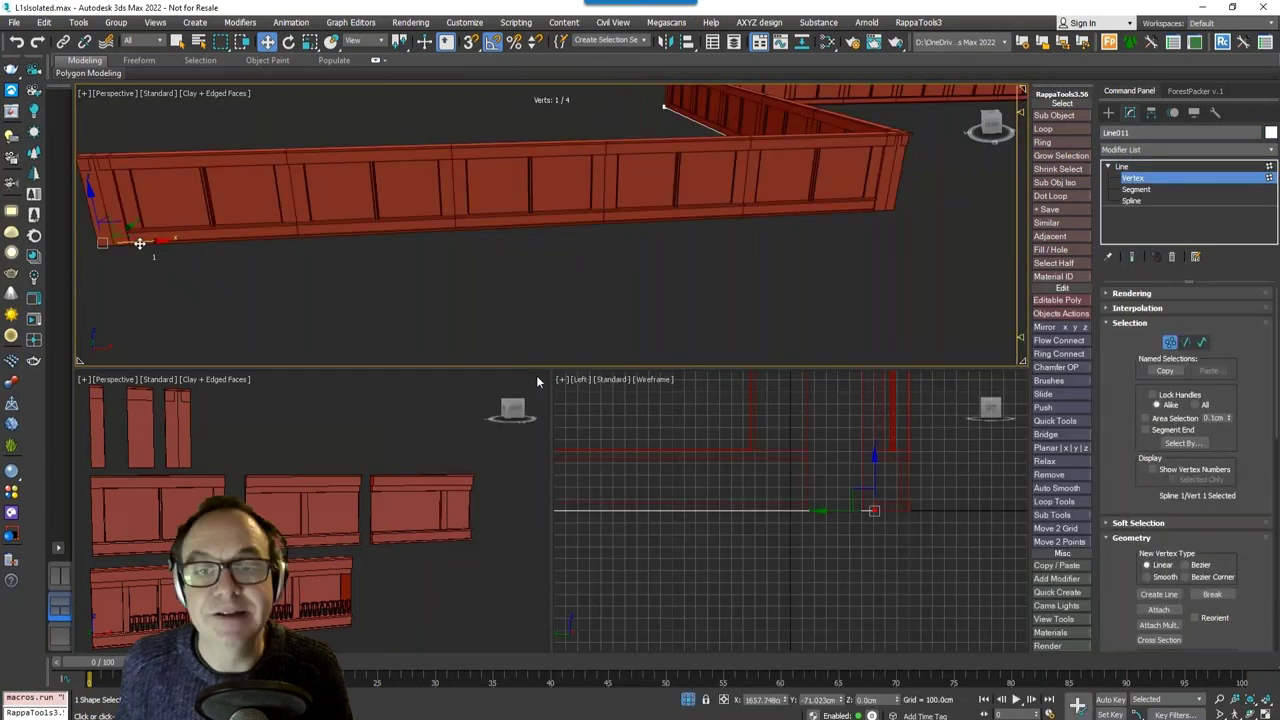
{"action": "left_click_drag", "start_coordinate": [197, 237], "coordinate": [111, 240]}
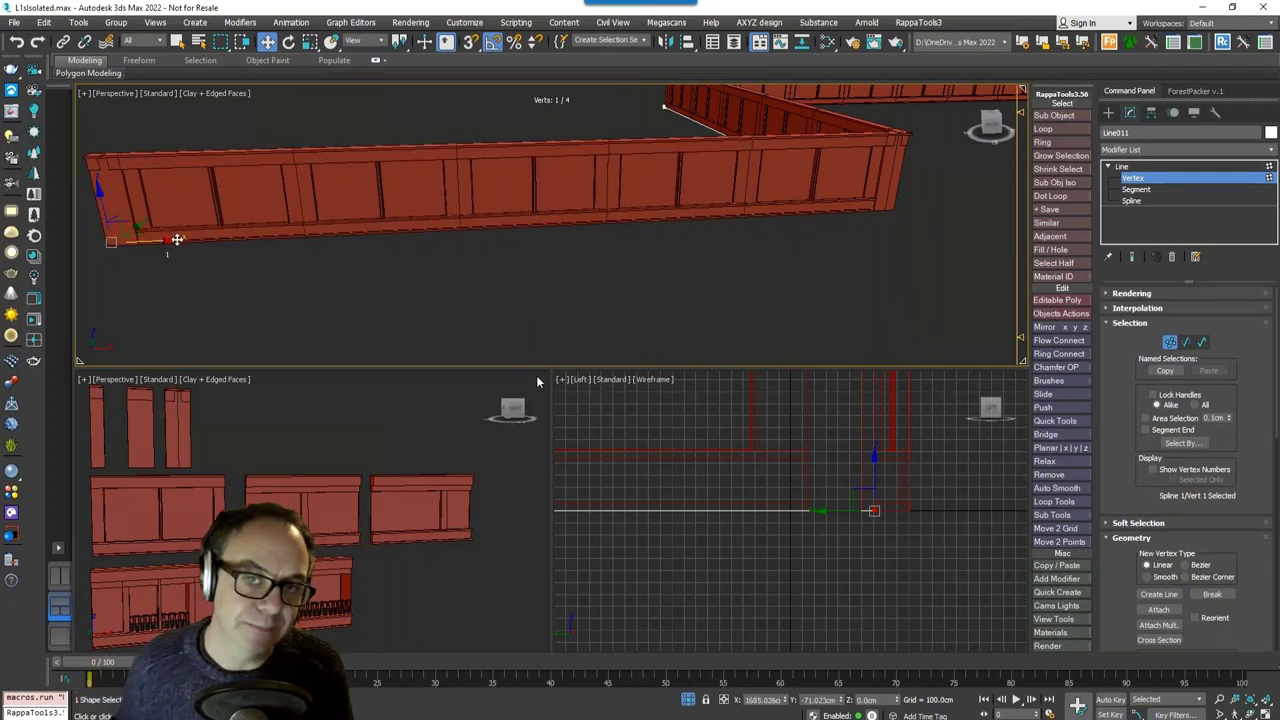
Step: Try the Count mode for the Linear 1S generator's Default rule and raise the count to 6
{"action": "key", "text": "1"}
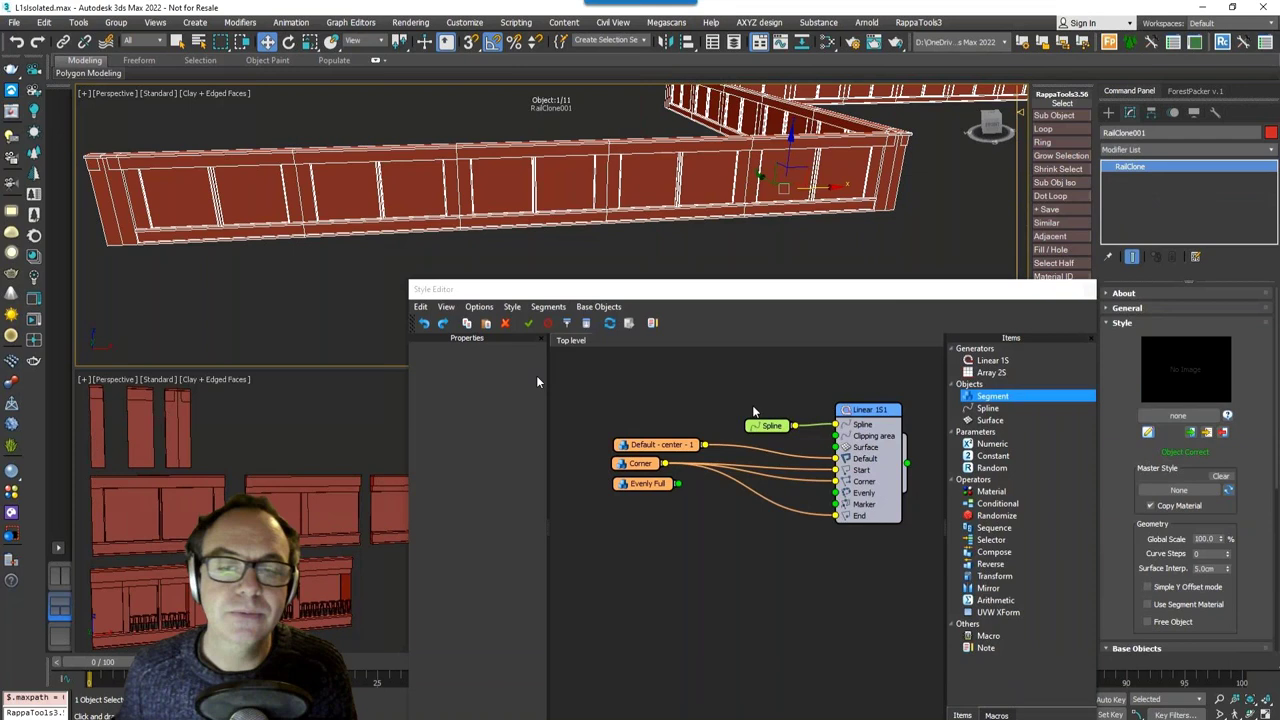
{"action": "left_click", "coordinate": [866, 410]}
{"action": "left_click", "coordinate": [462, 351]}
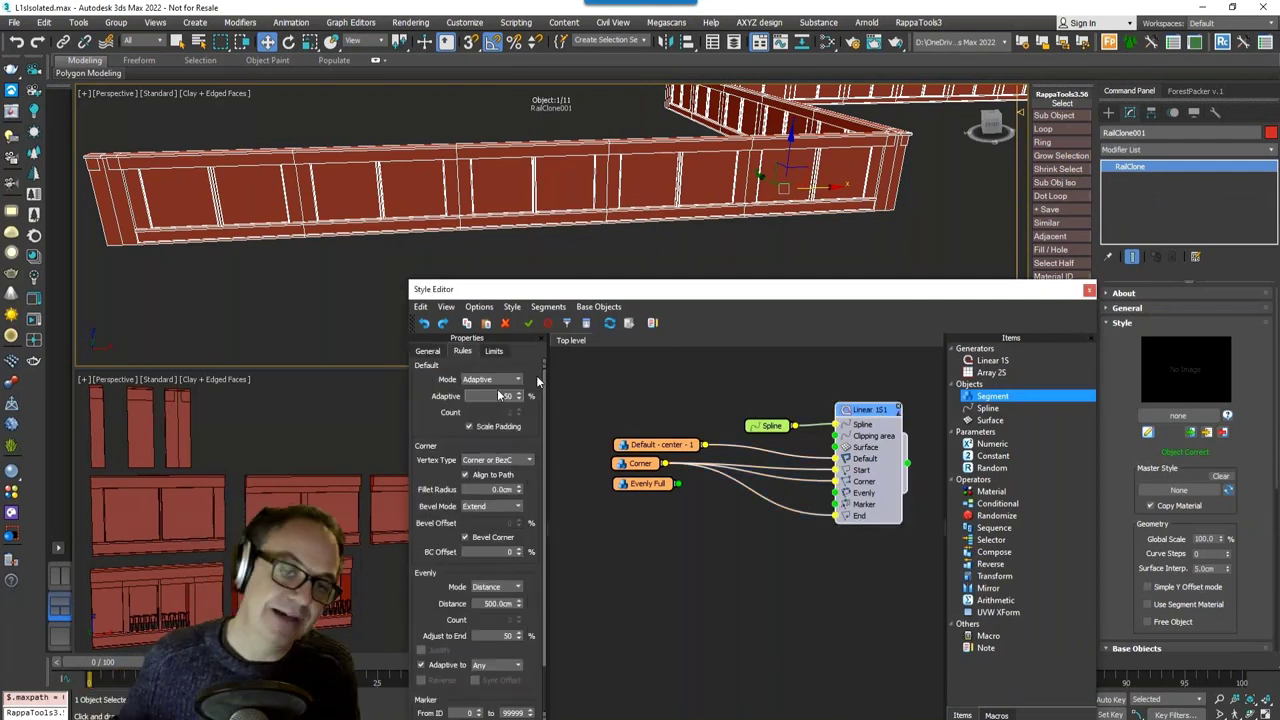
{"action": "left_click", "coordinate": [490, 379]}
{"action": "left_click", "coordinate": [474, 416]}
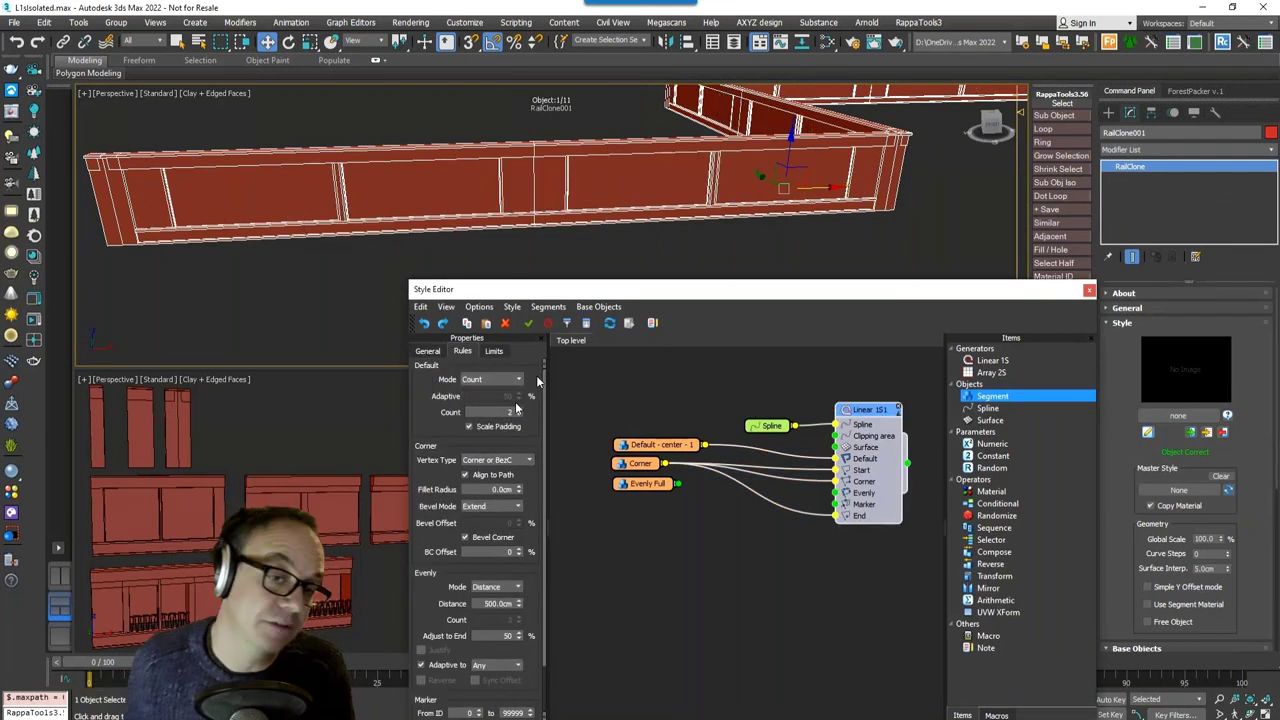
{"action": "left_click", "coordinate": [519, 410]}
{"action": "left_click", "coordinate": [519, 410]}
{"action": "left_click", "coordinate": [519, 410]}
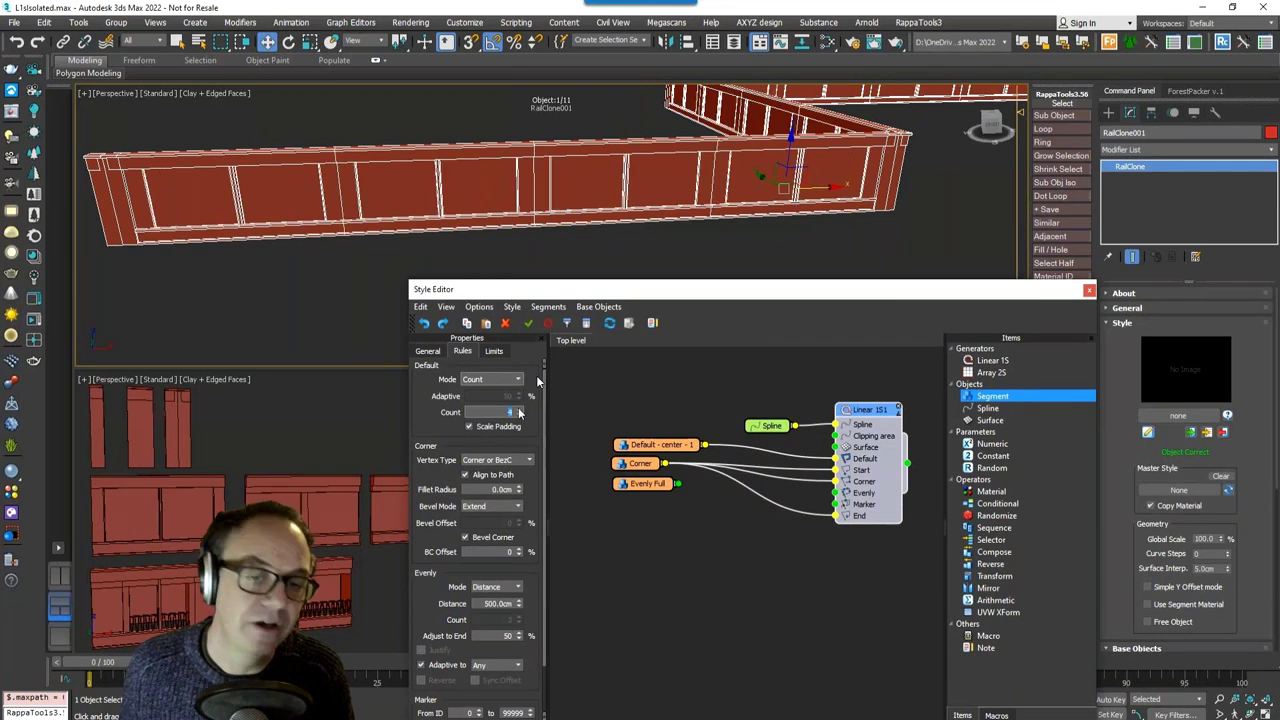
{"action": "left_click", "coordinate": [519, 410]}
{"action": "left_click", "coordinate": [519, 410]}
Step: Return the Default mode to Adaptive and connect the Evenly Full segment to the generator's Evenly input
{"action": "left_click", "coordinate": [506, 380]}
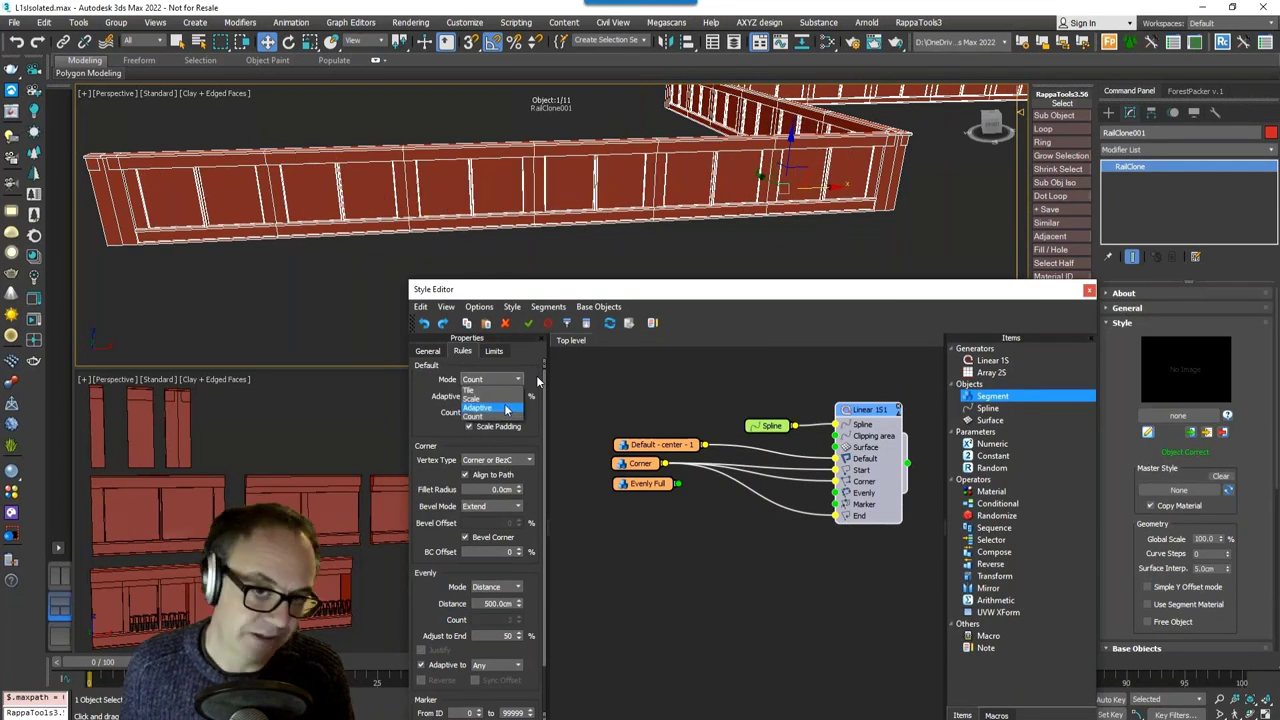
{"action": "left_click", "coordinate": [507, 410]}
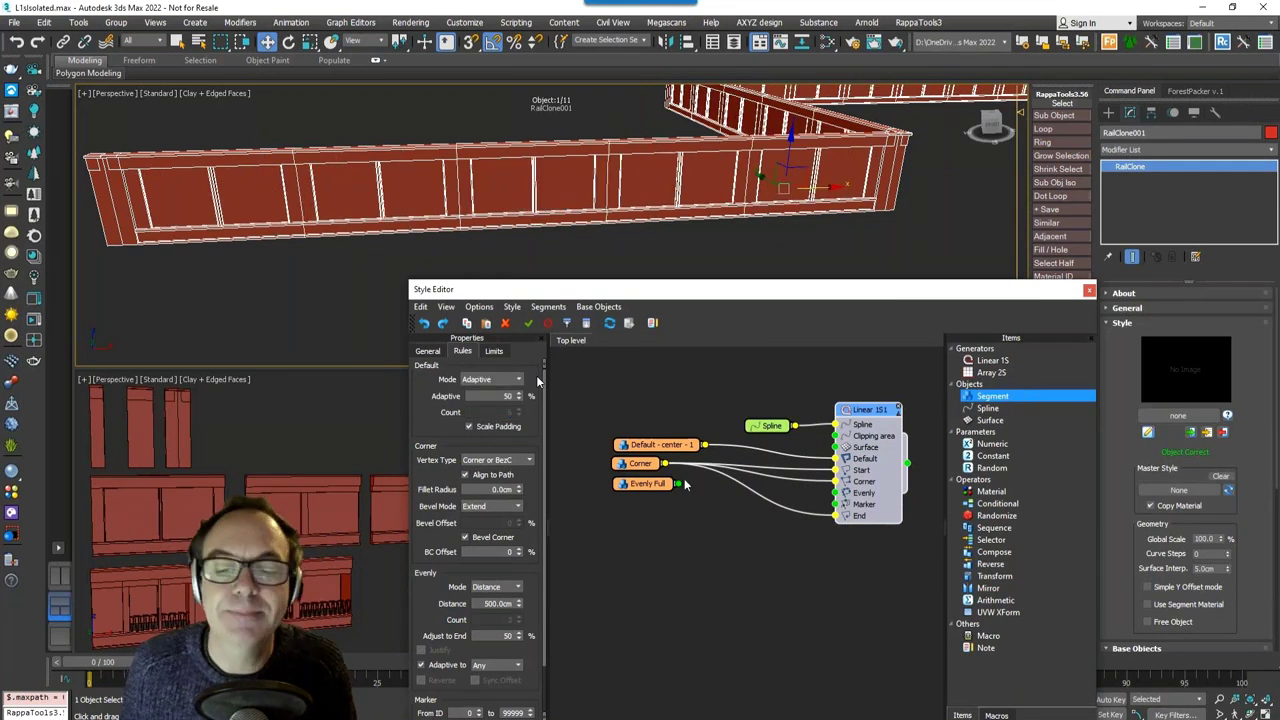
{"action": "left_click_drag", "start_coordinate": [680, 487], "coordinate": [838, 493]}
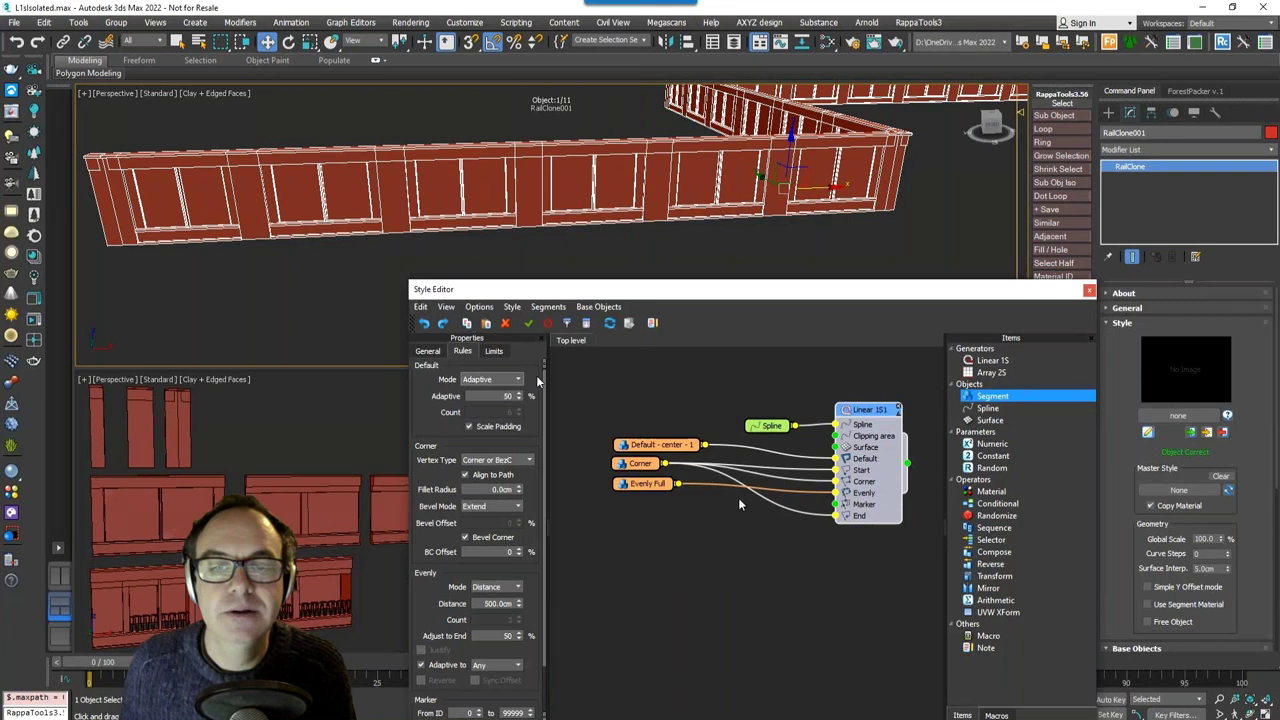
Step: Replace the Spline node's source object with the Main Building Spline
{"action": "left_click", "coordinate": [781, 426]}
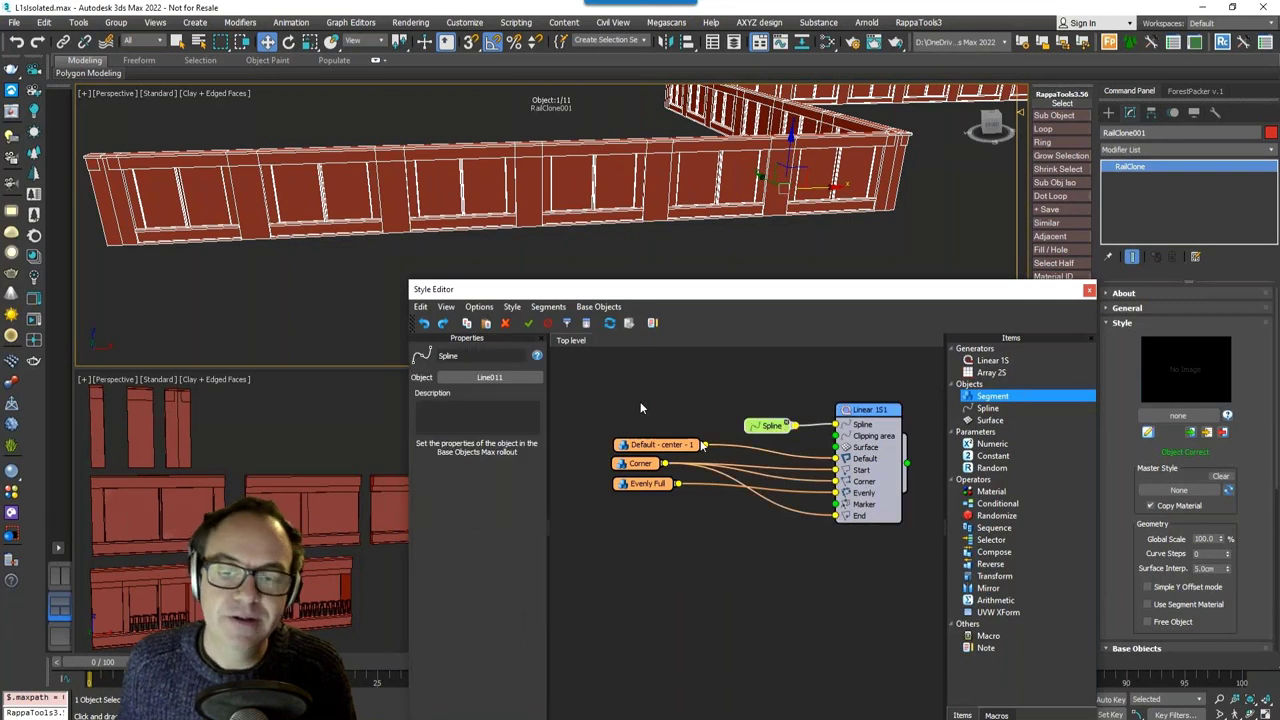
{"action": "left_click", "coordinate": [489, 377]}
{"action": "scroll", "coordinate": [180, 233], "scroll_direction": "down", "scroll_amount": 3}
{"action": "scroll", "coordinate": [371, 237], "scroll_direction": "down", "scroll_amount": 3}
{"action": "middle_click_drag", "start_coordinate": [180, 233], "coordinate": [594, 229]}
{"action": "left_click", "coordinate": [330, 224]}
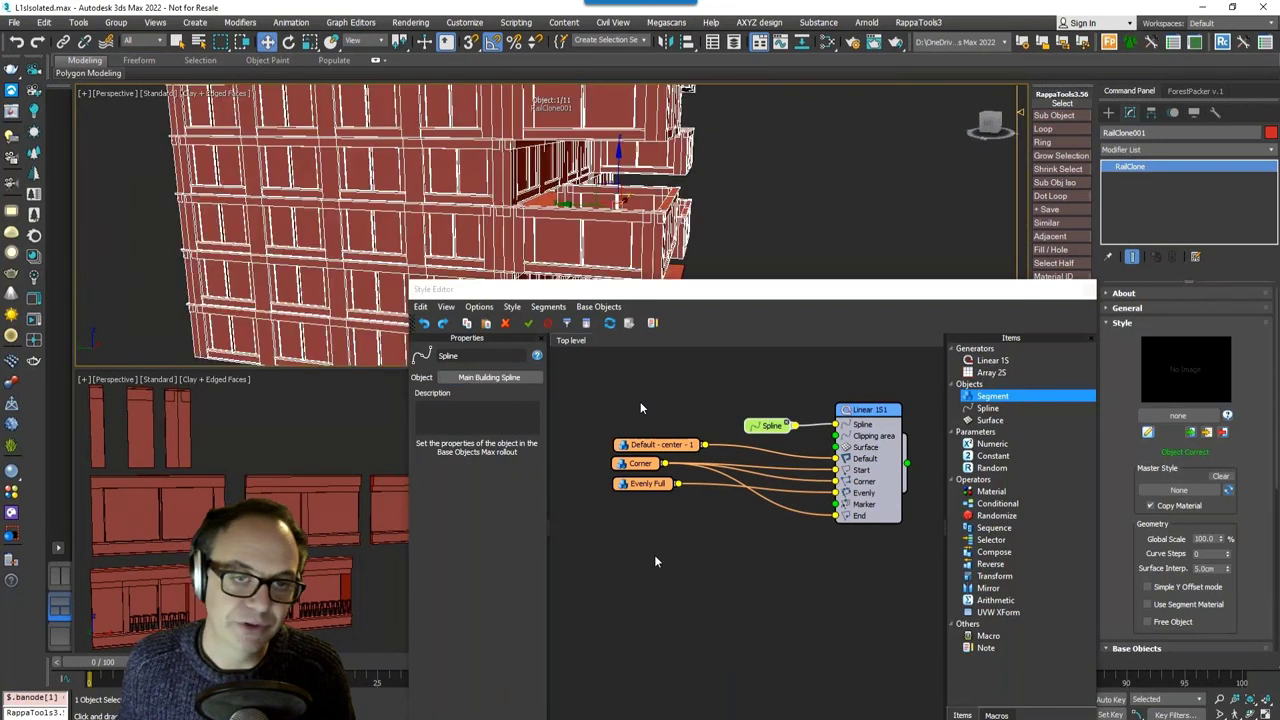
Step: Make room in the graph and duplicate Default - center - 1 into segments using the Default - center - 2 and Default - offset - 1 meshes
{"action": "left_click_drag", "start_coordinate": [677, 558], "coordinate": [627, 461]}
{"action": "left_click_drag", "start_coordinate": [630, 462], "coordinate": [631, 529]}
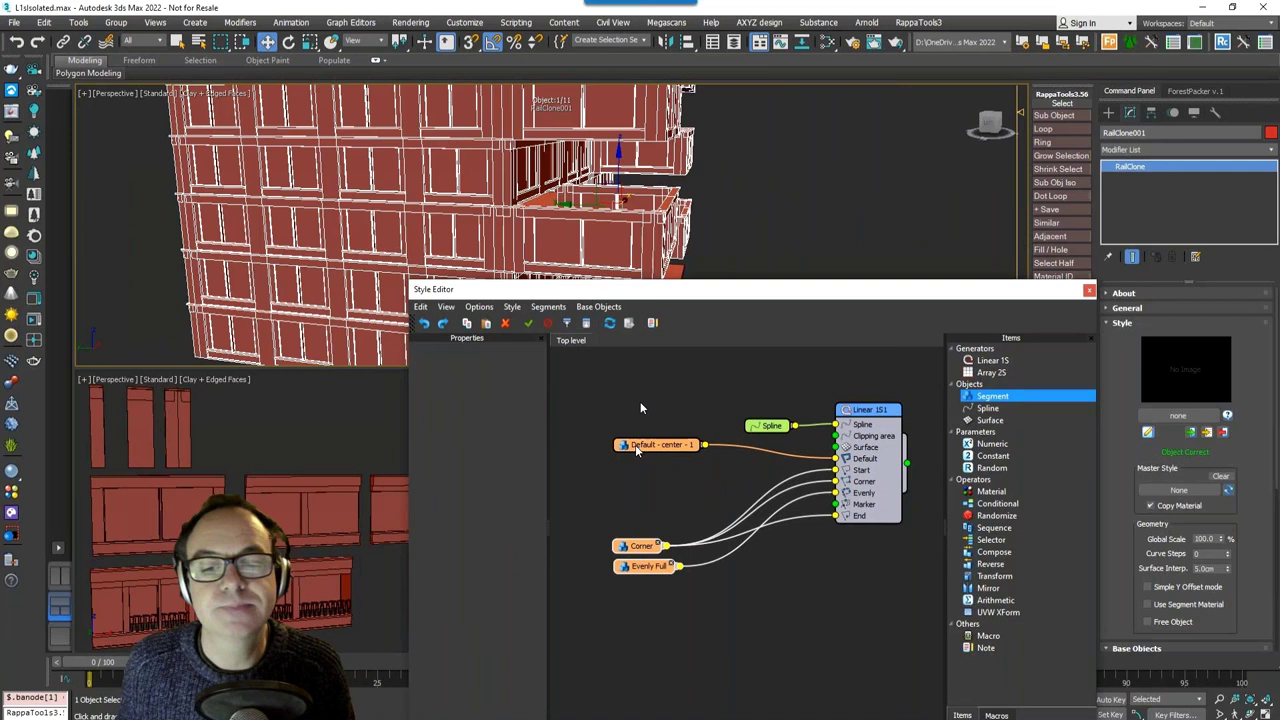
{"action": "left_click_drag", "start_coordinate": [639, 450], "coordinate": [615, 449]}
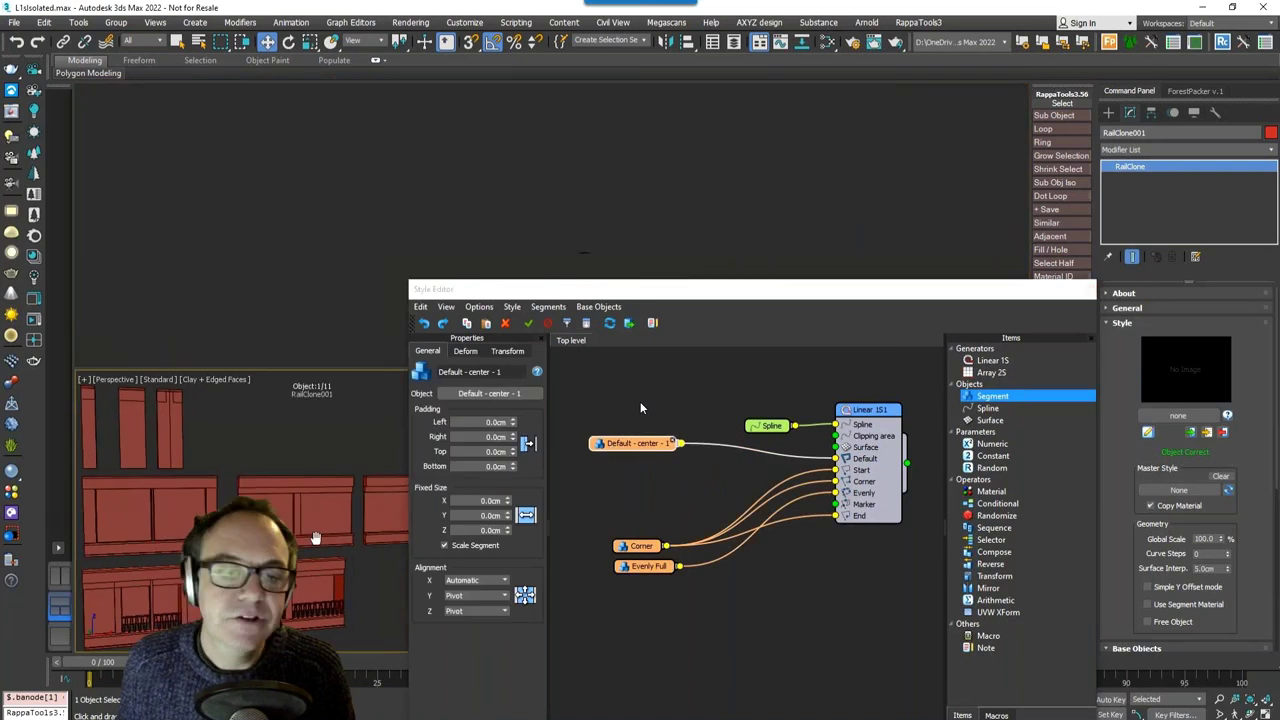
{"action": "left_click", "coordinate": [607, 450]}
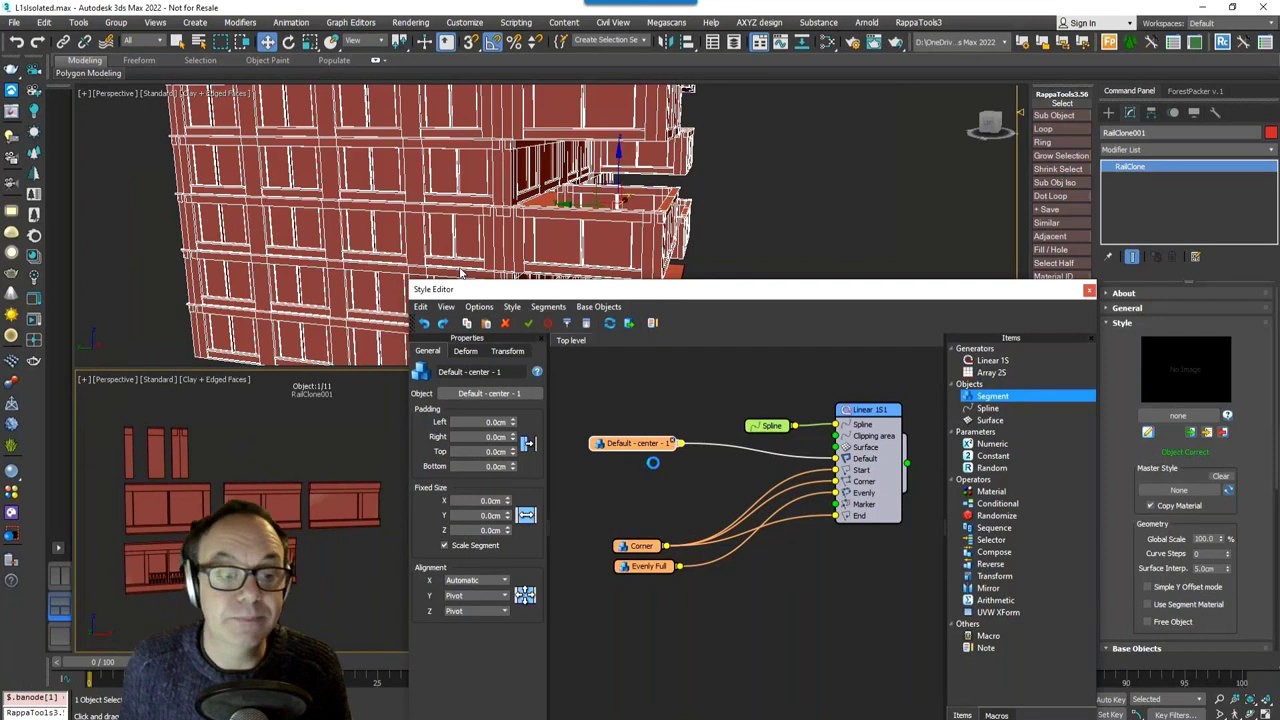
{"action": "mouse_move", "coordinate": [618, 464]}
{"action": "left_mouse_down", "text": "shift"}
{"action": "mouse_move", "coordinate": [638, 474]}
{"action": "mouse_move", "coordinate": [612, 484]}
{"action": "left_mouse_up", "text": "shift"}
{"action": "left_click", "coordinate": [492, 395]}
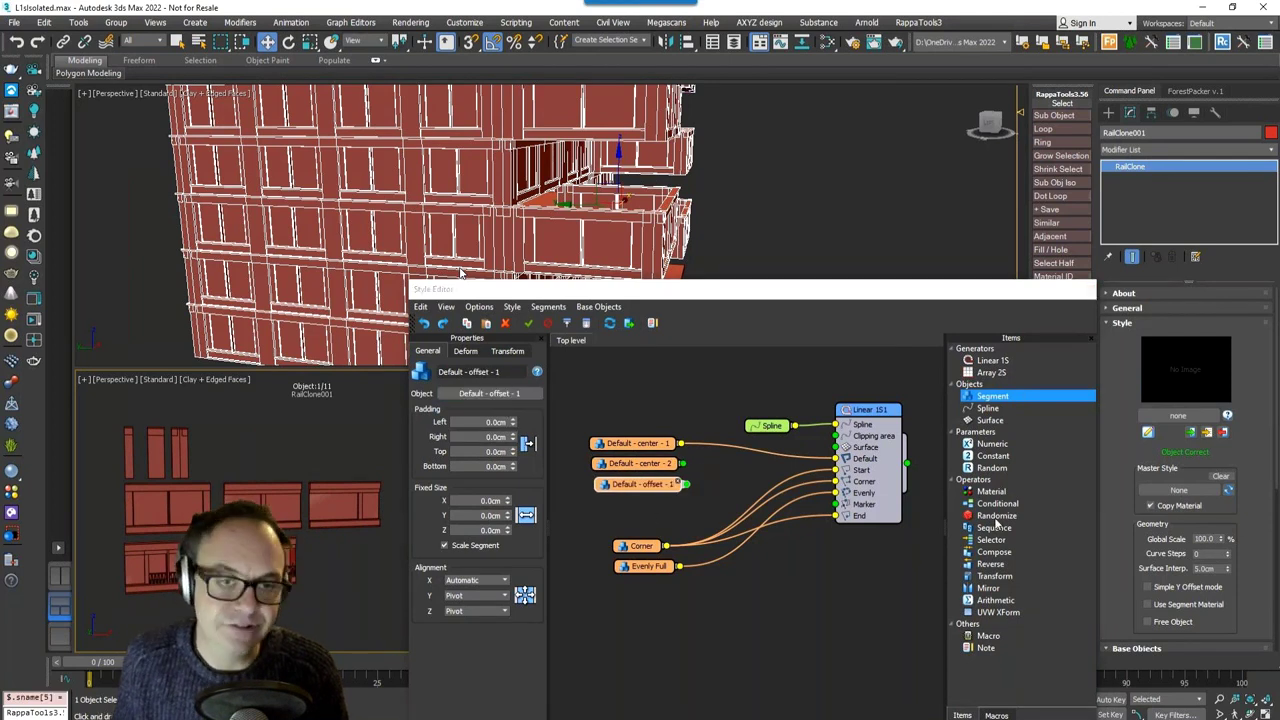
Step: Add a Randomize operator combining the two center segments and the offset segment, feeding the generator's Default input
{"action": "left_click_drag", "start_coordinate": [995, 515], "coordinate": [745, 402]}
{"action": "left_click_drag", "start_coordinate": [729, 446], "coordinate": [738, 437]}
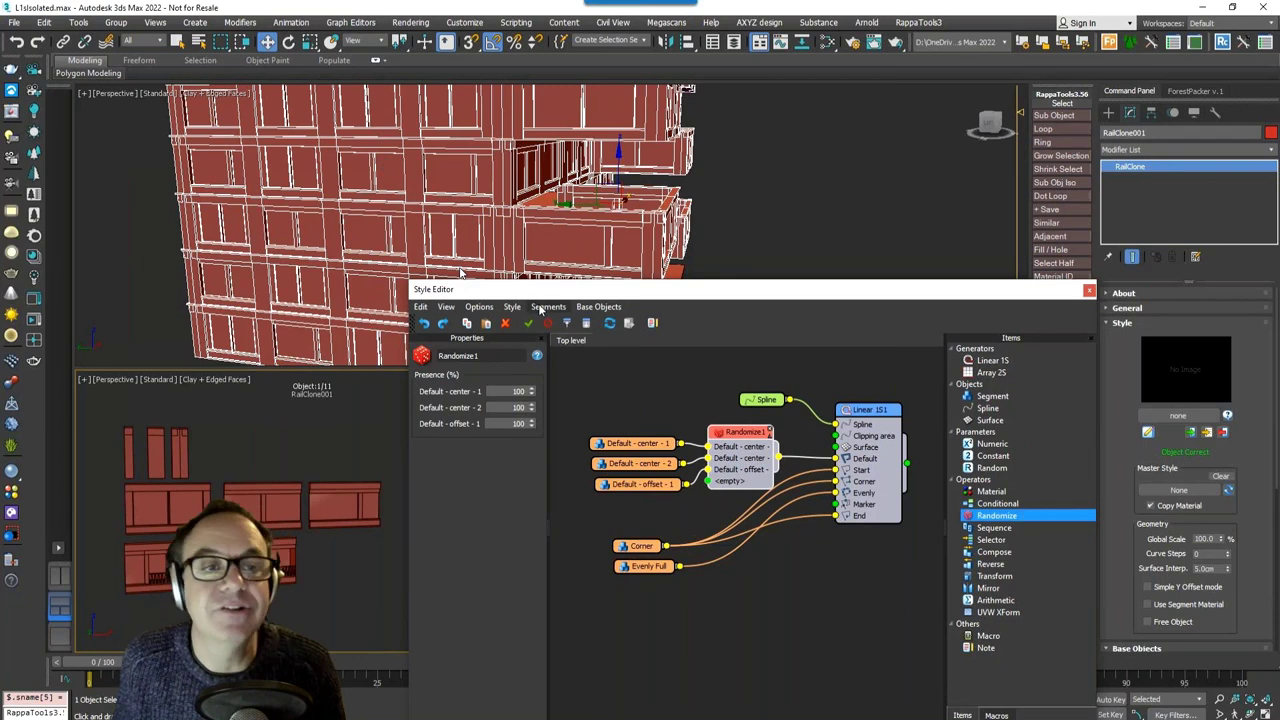
{"action": "mouse_move", "coordinate": [655, 411]}
{"action": "left_mouse_down"}
{"action": "mouse_move", "coordinate": [716, 487]}
{"action": "mouse_move", "coordinate": [632, 408]}
{"action": "left_mouse_up"}
{"action": "middle_click_drag", "start_coordinate": [650, 450], "coordinate": [717, 446]}
{"action": "scroll", "coordinate": [718, 445], "scroll_direction": "down", "scroll_amount": 1}
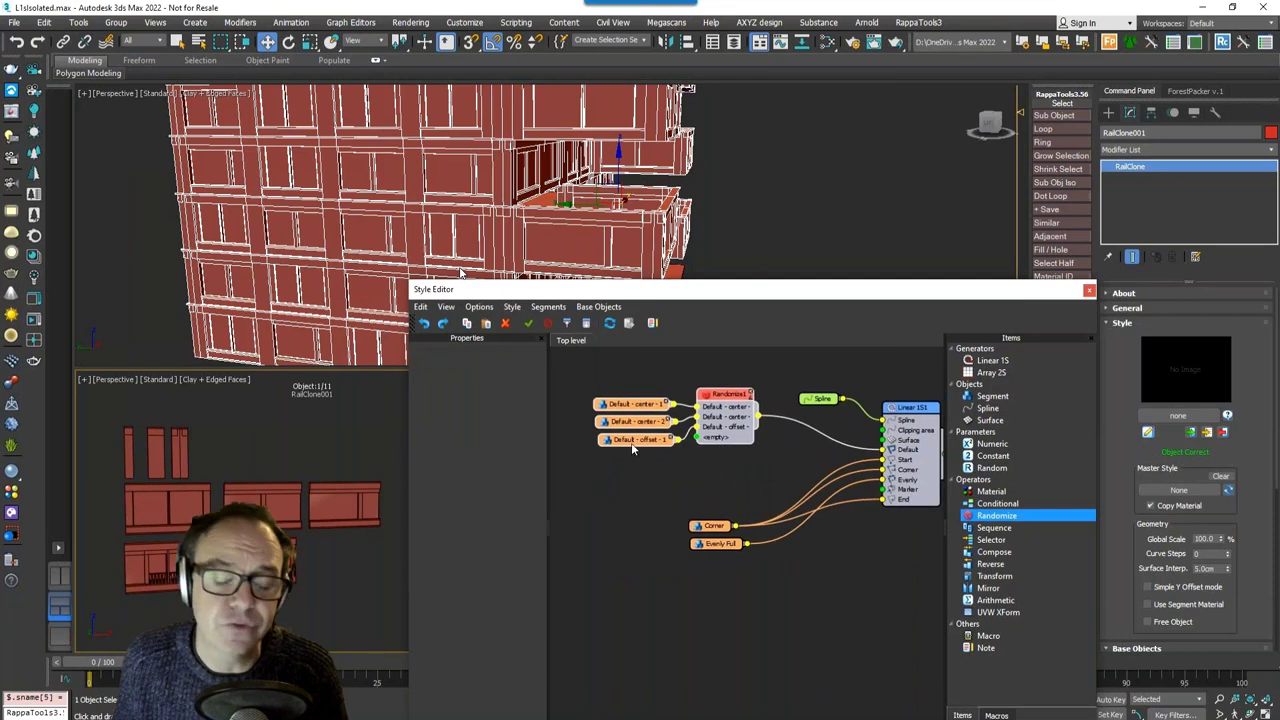
Step: Duplicate the Default - offset - 1 segment, place it below the original and set its source to the Default - balcony - 1 mesh
{"action": "left_click", "coordinate": [634, 440]}
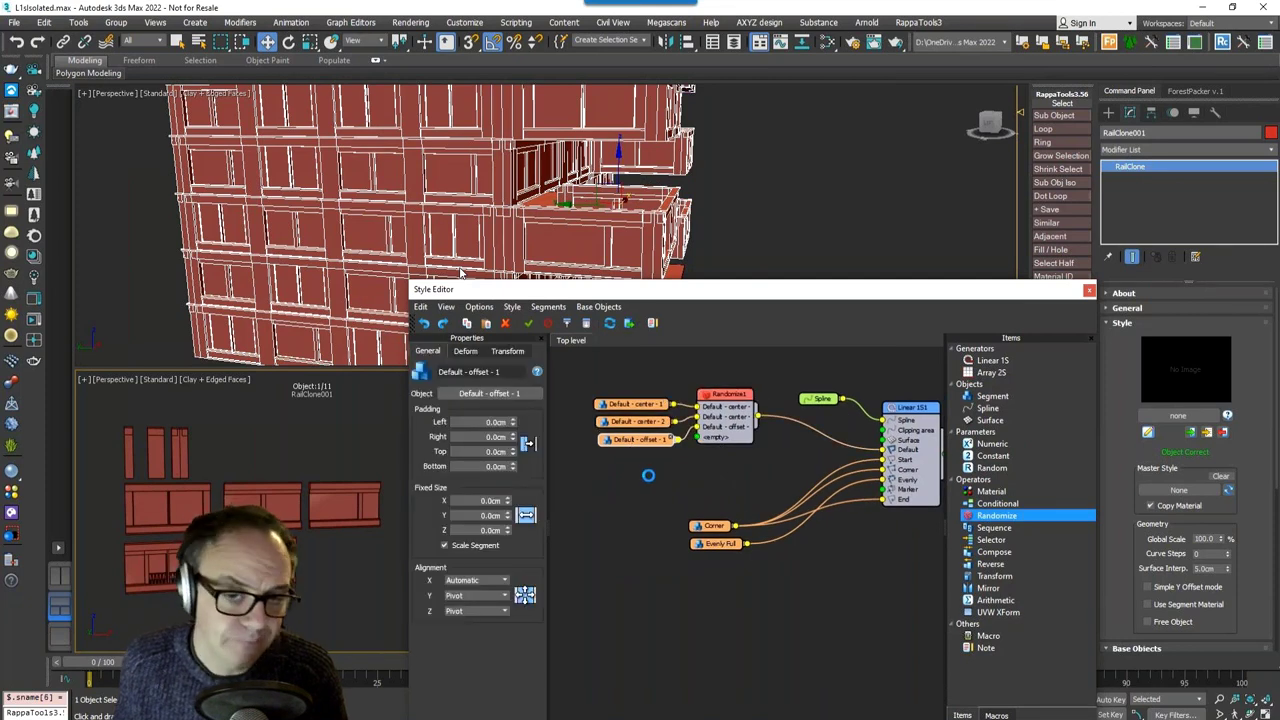
{"action": "key", "text": "ctrl+v"}
{"action": "left_click_drag", "start_coordinate": [668, 487], "coordinate": [616, 475]}
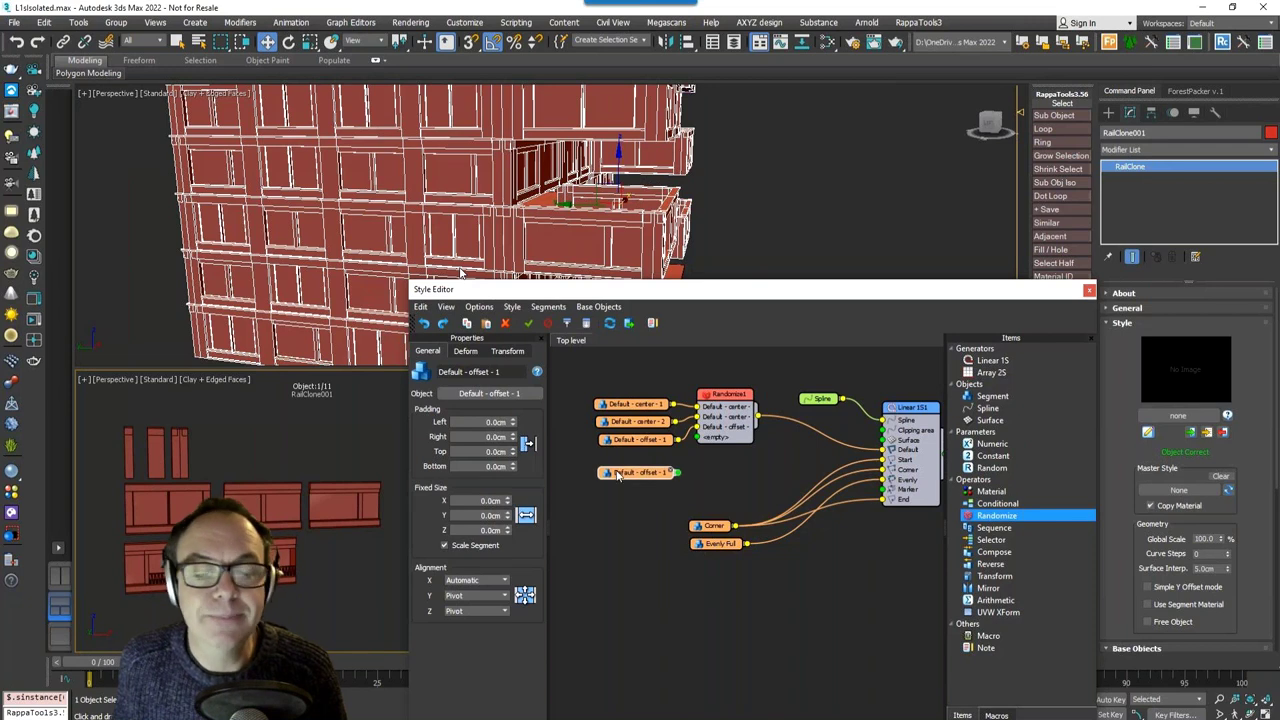
{"action": "left_click", "coordinate": [502, 396]}
{"action": "left_click", "coordinate": [280, 572]}
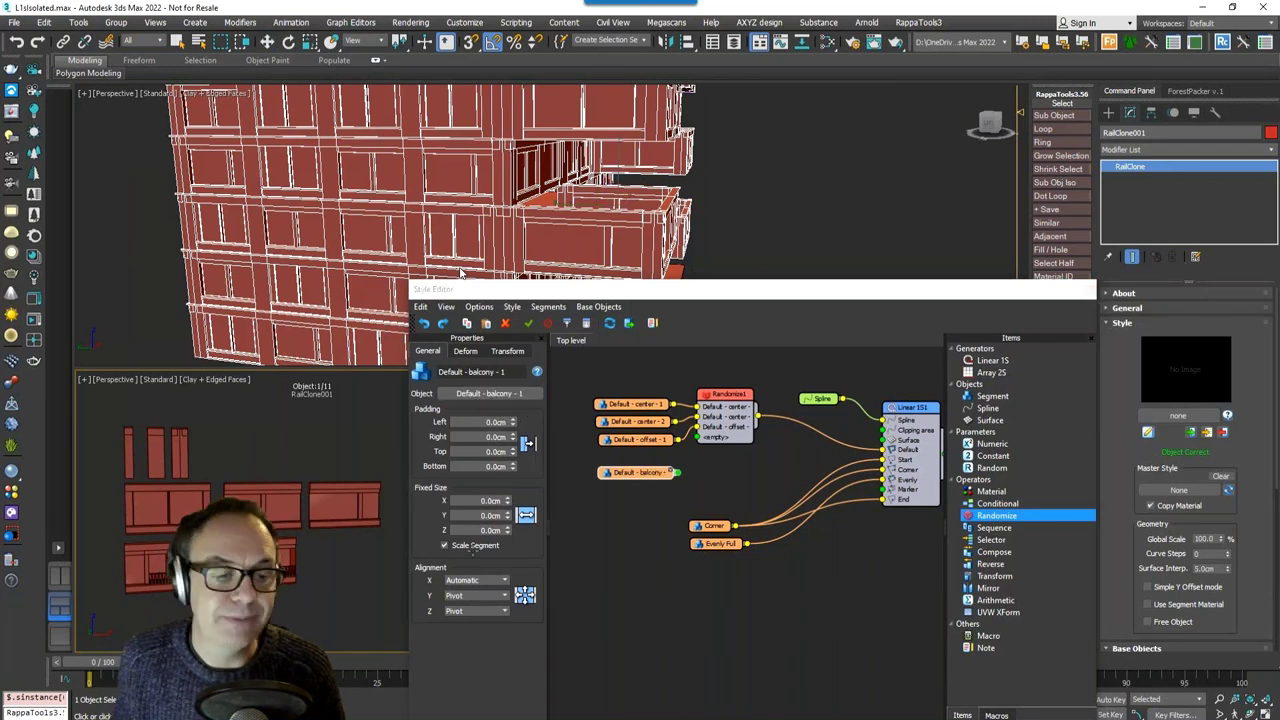
Step: Insert a Sequence before the Default input, connect the balcony segment as its second entry and add a Randomize operator on that link
{"action": "left_click_drag", "start_coordinate": [995, 527], "coordinate": [814, 432]}
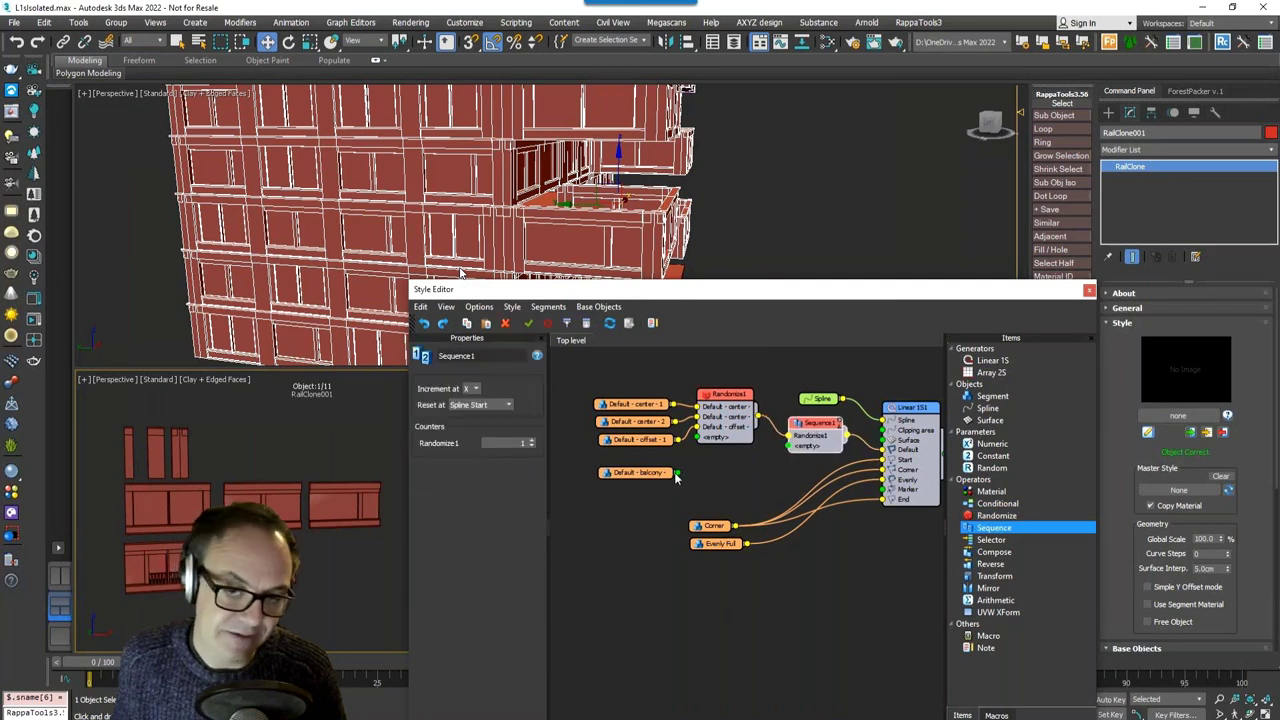
{"action": "left_click_drag", "start_coordinate": [742, 472], "coordinate": [784, 450]}
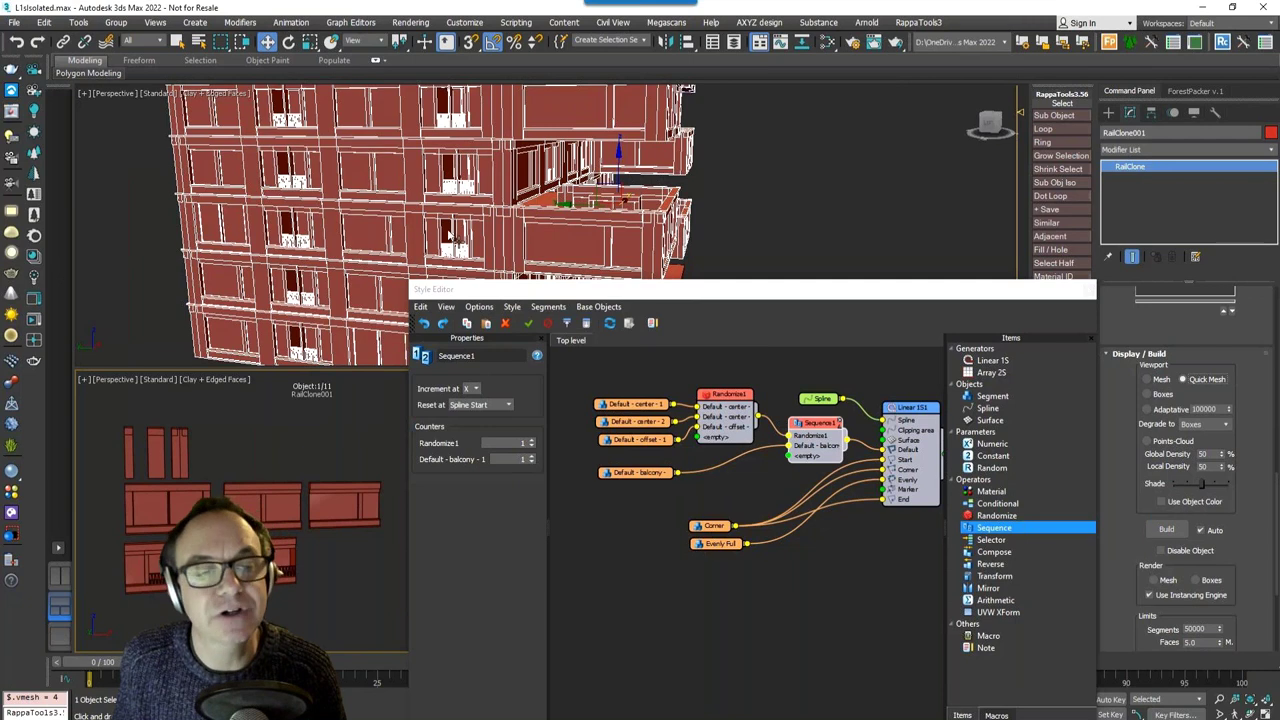
{"action": "left_click_drag", "start_coordinate": [671, 476], "coordinate": [638, 474]}
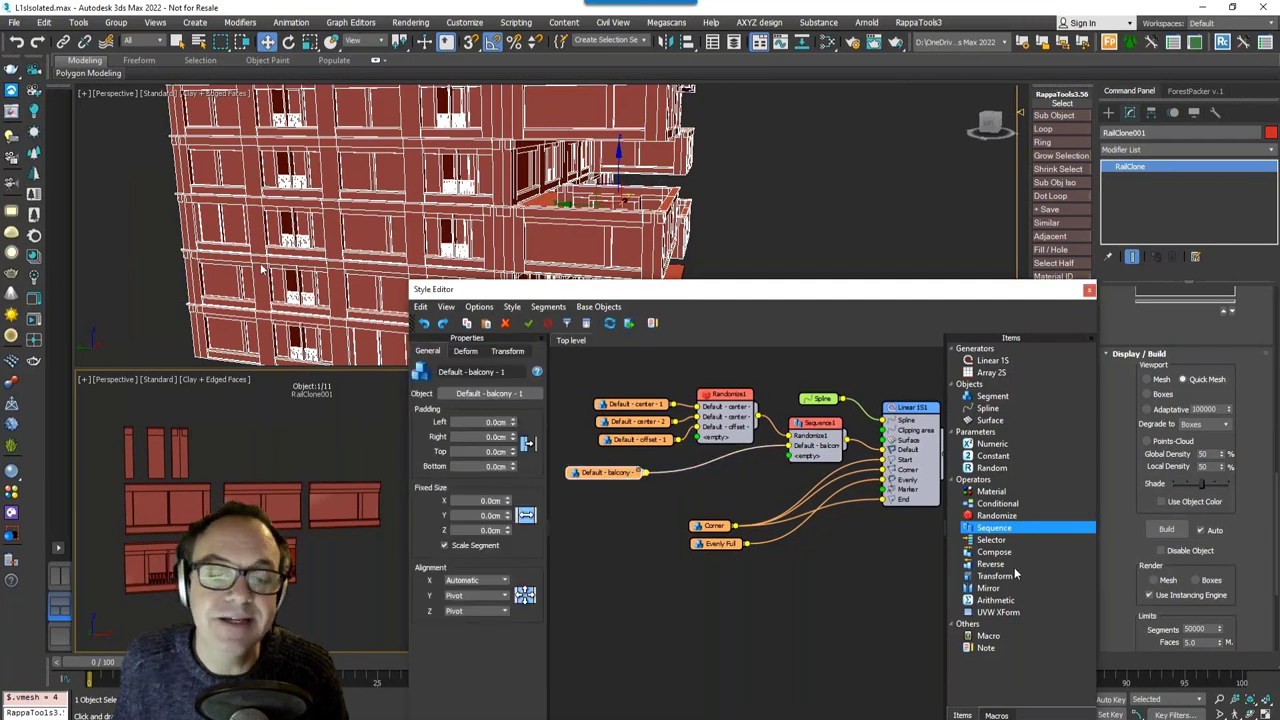
{"action": "left_click_drag", "start_coordinate": [998, 515], "coordinate": [703, 469]}
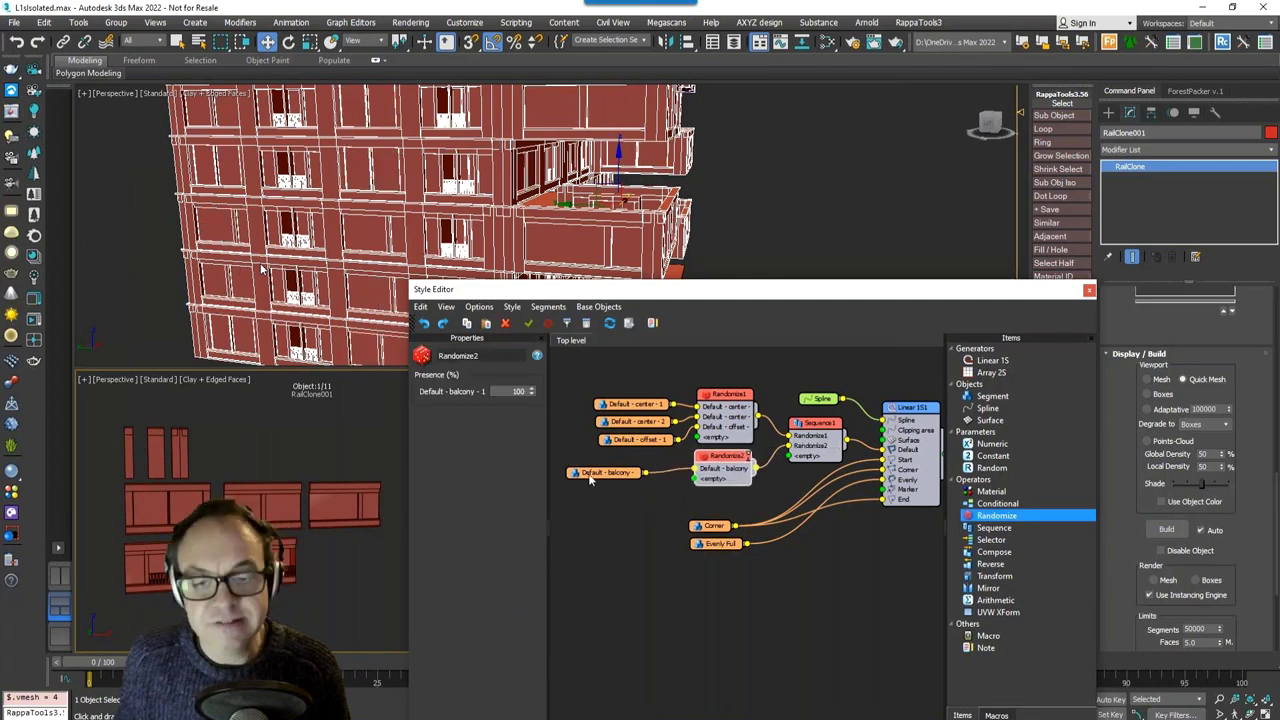
Step: Duplicate the balcony segment, set its source to the default-balcony-2 mesh and connect it to the second Randomize operator
{"action": "left_click", "coordinate": [610, 472]}
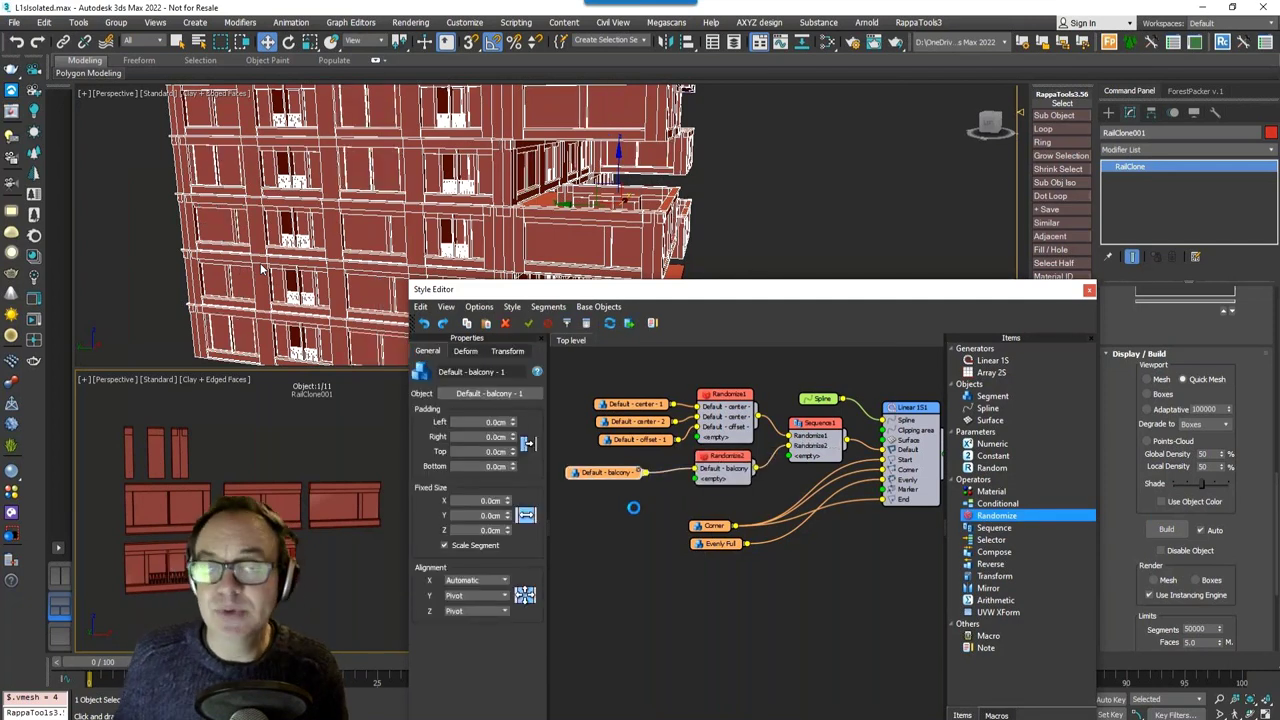
{"action": "left_click_drag", "start_coordinate": [642, 498], "coordinate": [616, 492], "text": "shift"}
{"action": "left_click", "coordinate": [504, 396]}
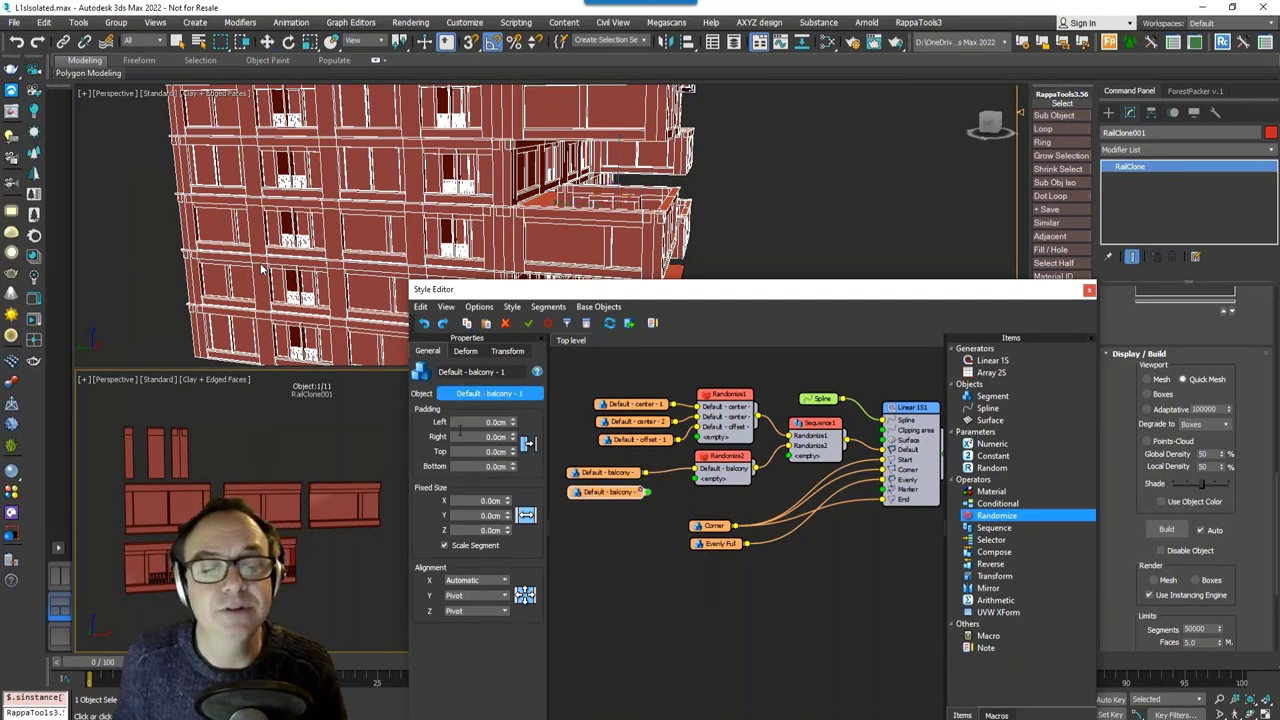
{"action": "left_click", "coordinate": [286, 558]}
{"action": "left_click_drag", "start_coordinate": [646, 492], "coordinate": [695, 479]}
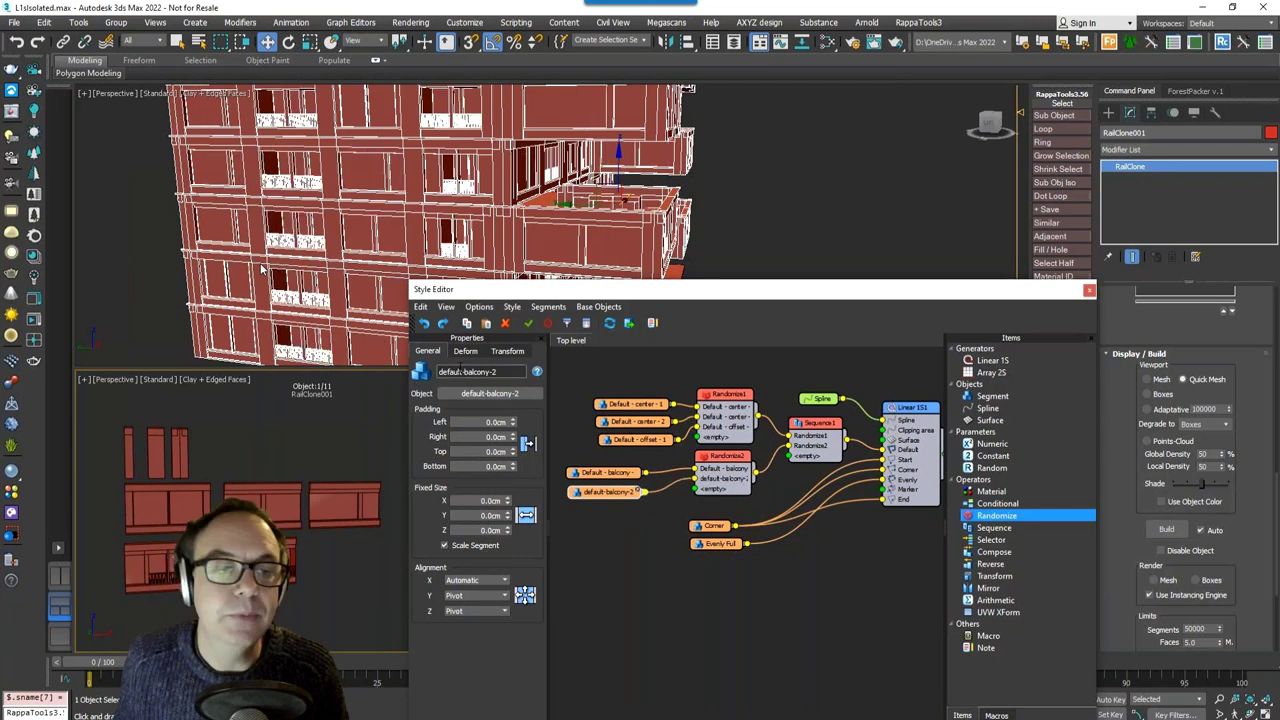
Step: Examine the facade's corners, select the RailClone base spline to inspect its vertices in isolation, and exit isolation
{"action": "scroll", "coordinate": [343, 217], "scroll_direction": "up", "scroll_amount": 2}
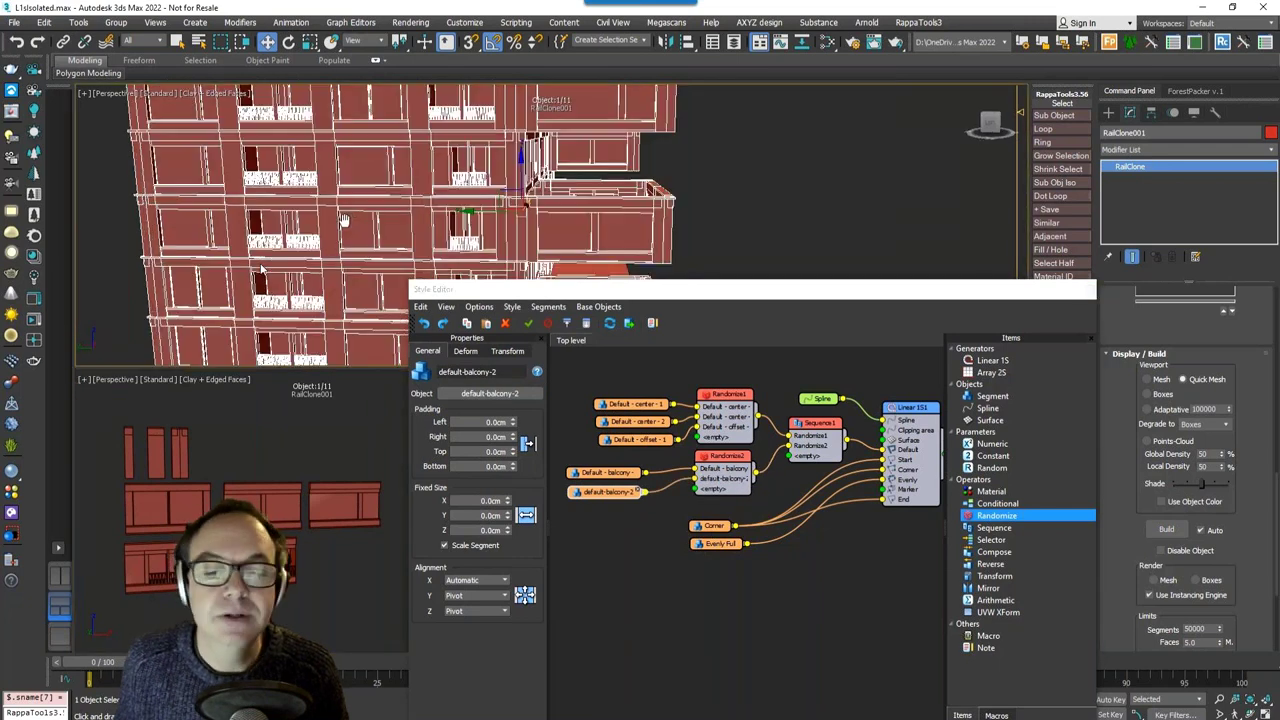
{"action": "middle_click_drag", "start_coordinate": [343, 217], "coordinate": [263, 269]}
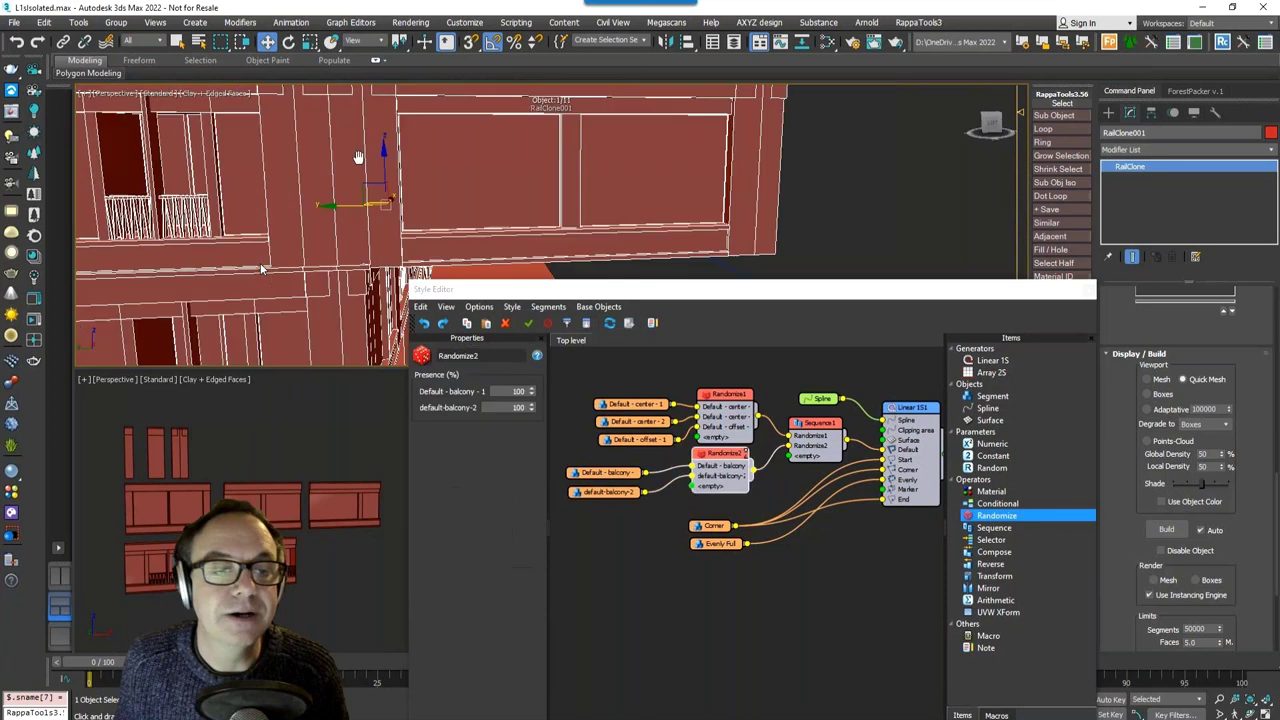
{"action": "middle_click_drag", "start_coordinate": [358, 157], "coordinate": [330, 171], "text": "alt"}
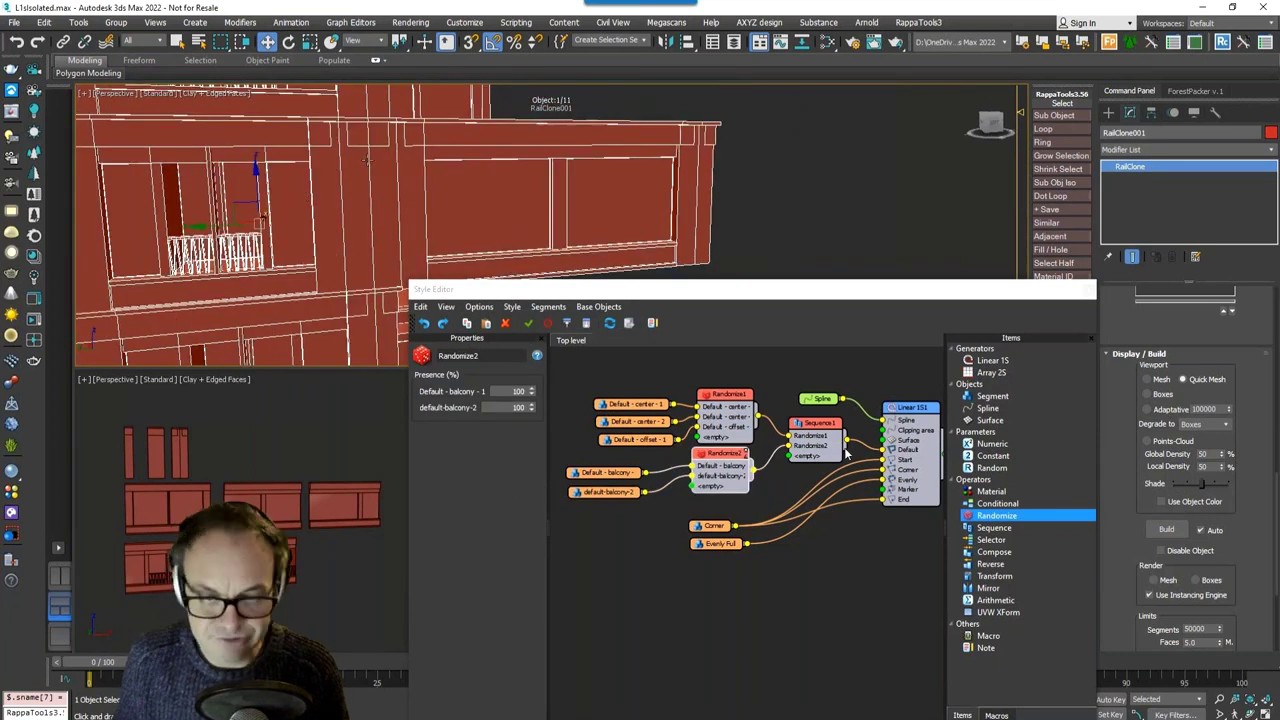
{"action": "right_click", "coordinate": [395, 199]}
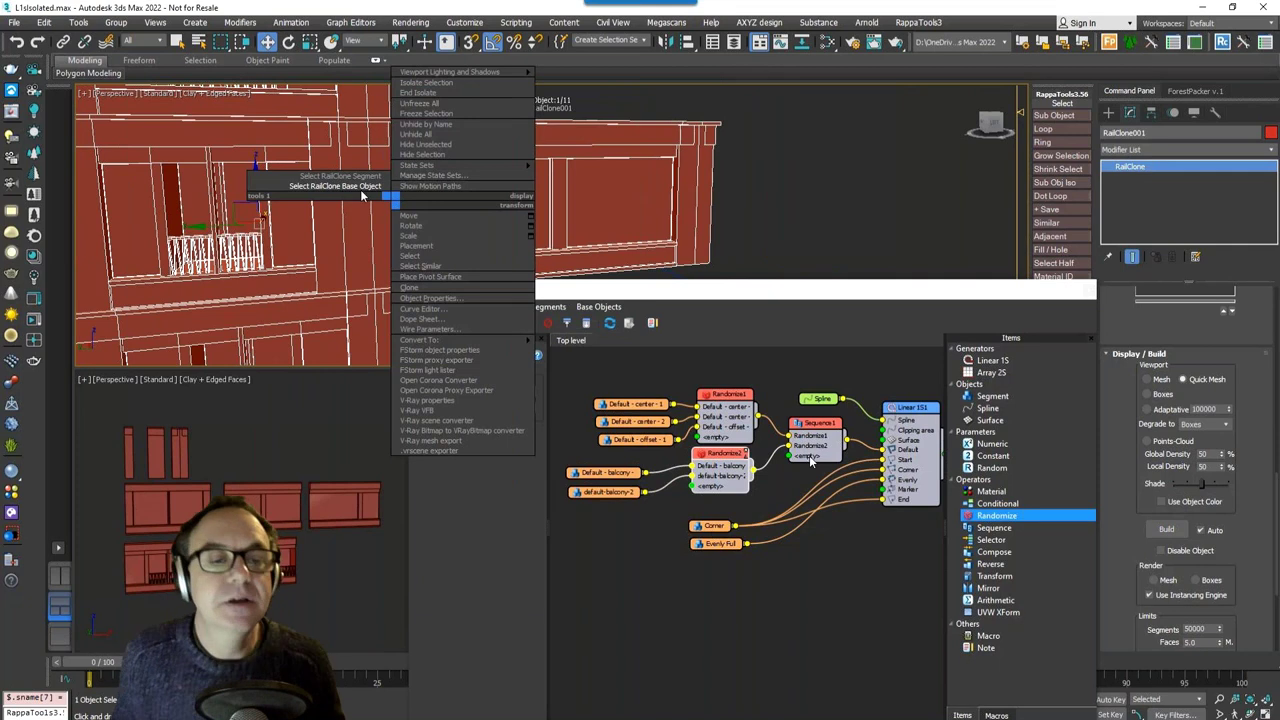
{"action": "left_click", "coordinate": [361, 191]}
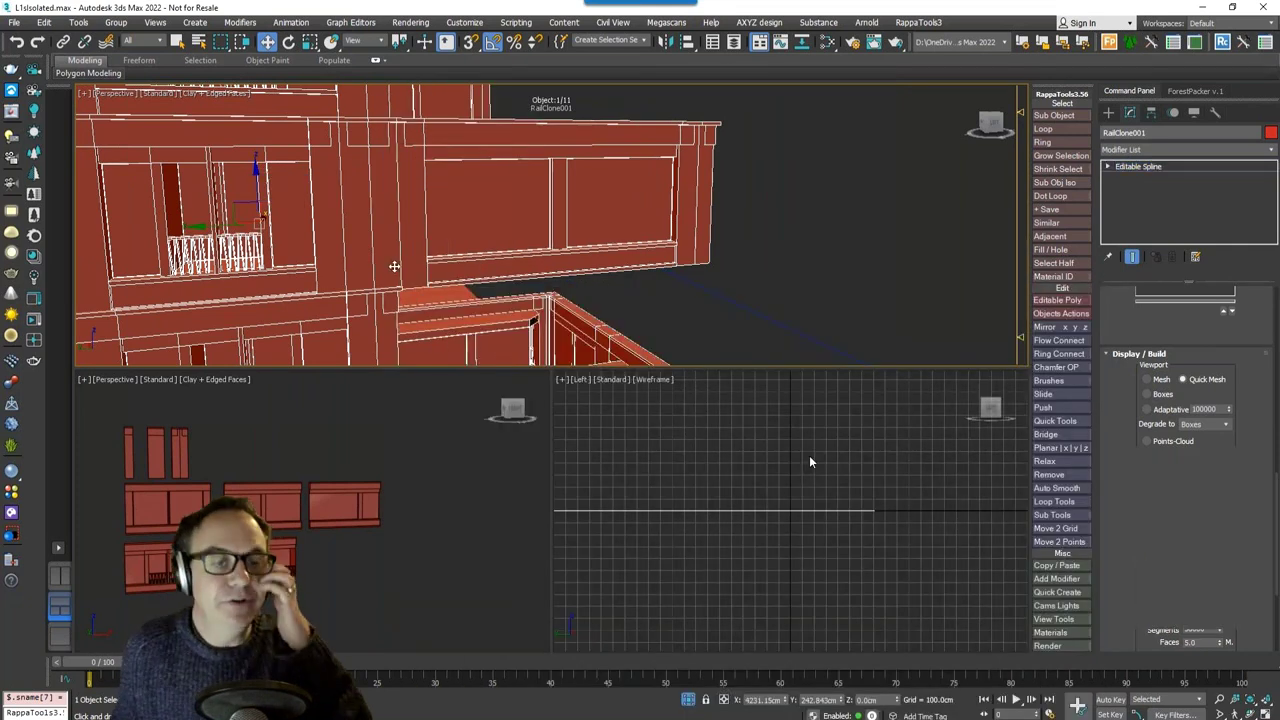
{"action": "key", "text": "1"}
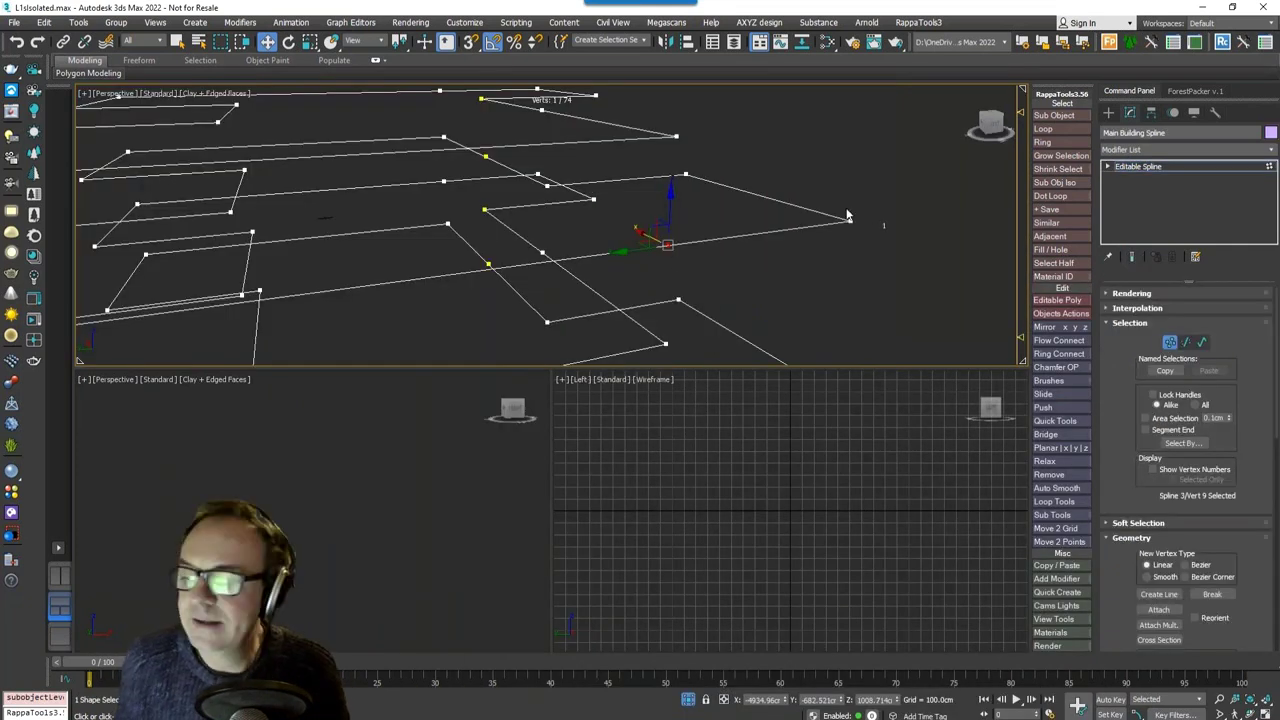
{"action": "key", "text": "1"}
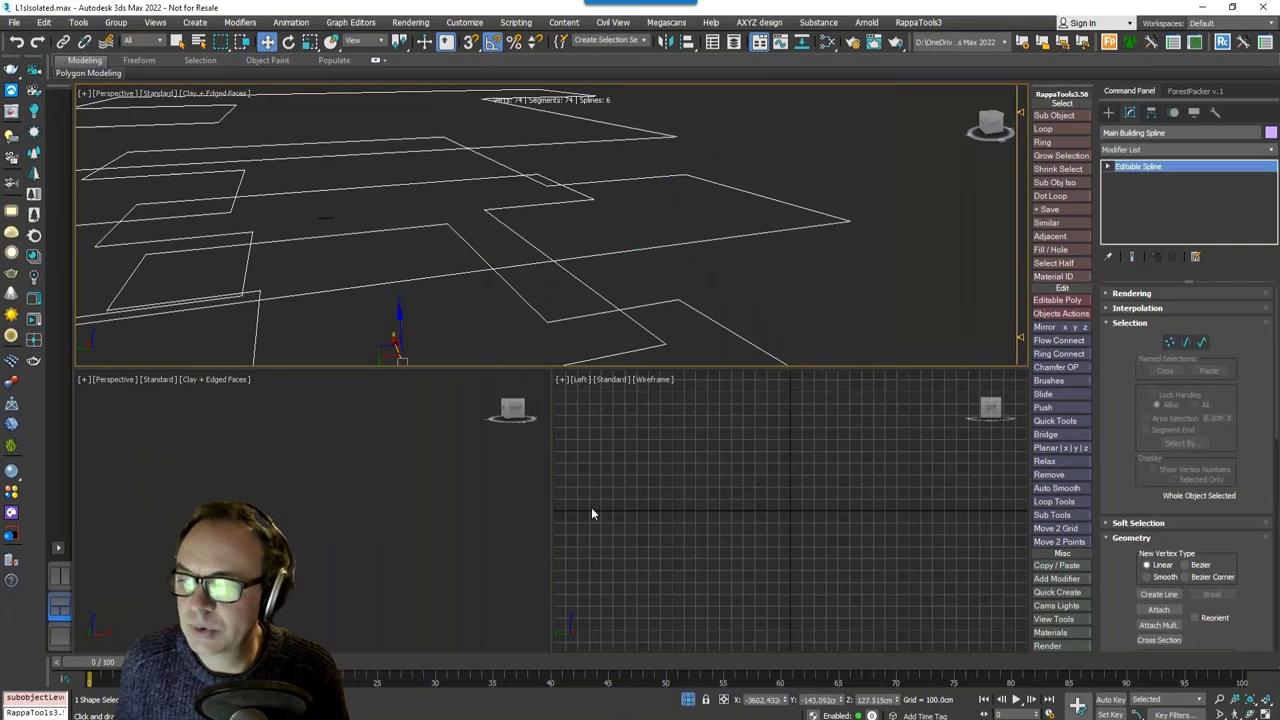
{"action": "left_click", "coordinate": [689, 700]}
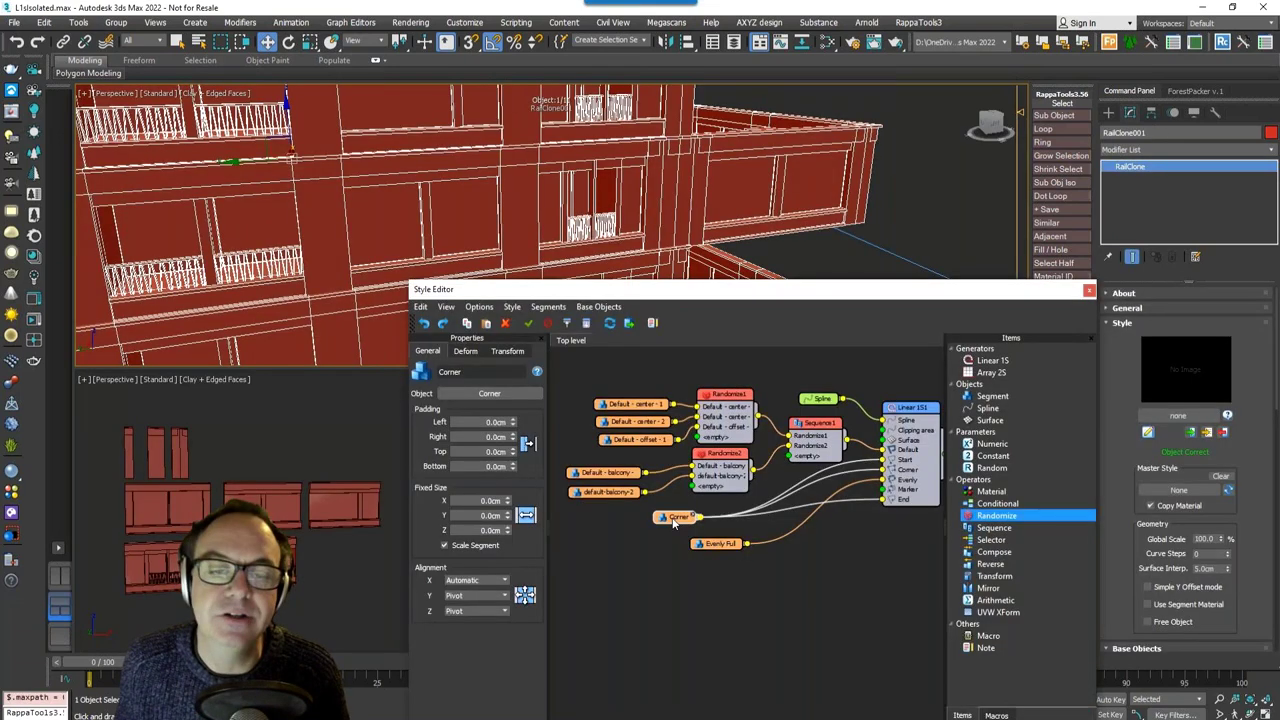
Step: Move the Corner and Evenly Full segments apart and insert a Conditional operator between the Corner segment and the generator's Corner input
{"action": "left_click_drag", "start_coordinate": [672, 519], "coordinate": [615, 526]}
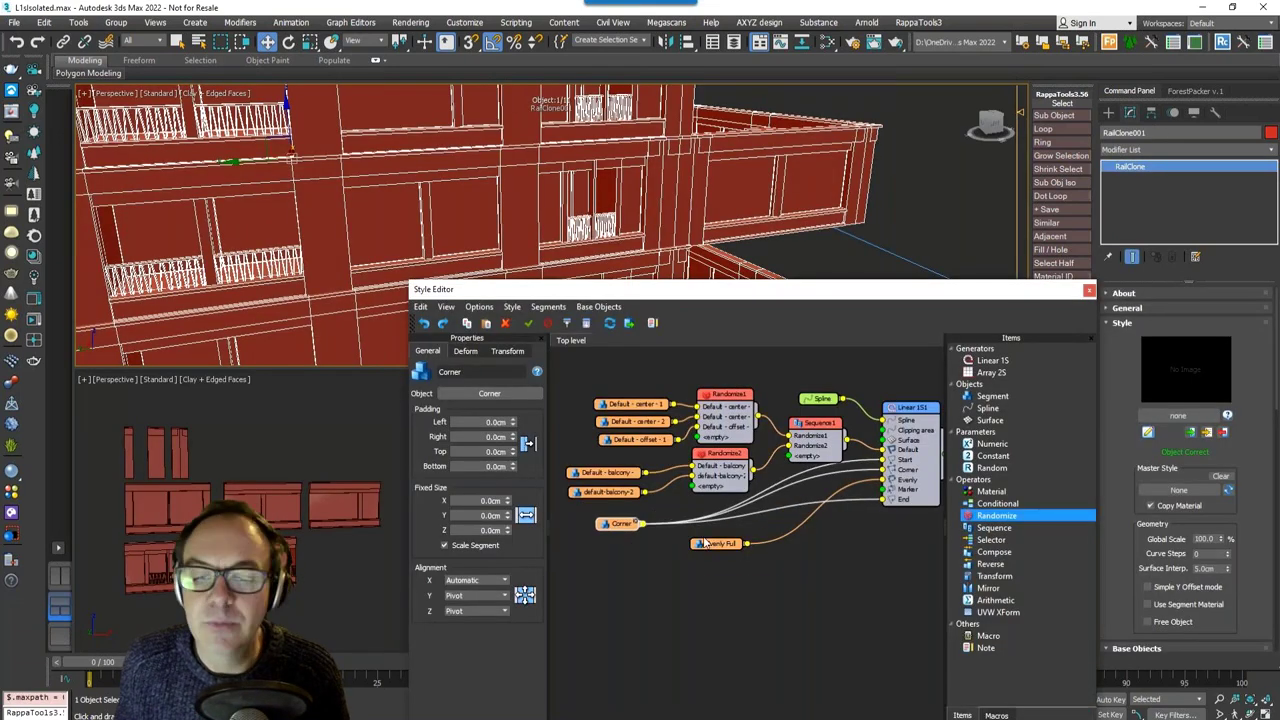
{"action": "left_click_drag", "start_coordinate": [704, 541], "coordinate": [713, 584]}
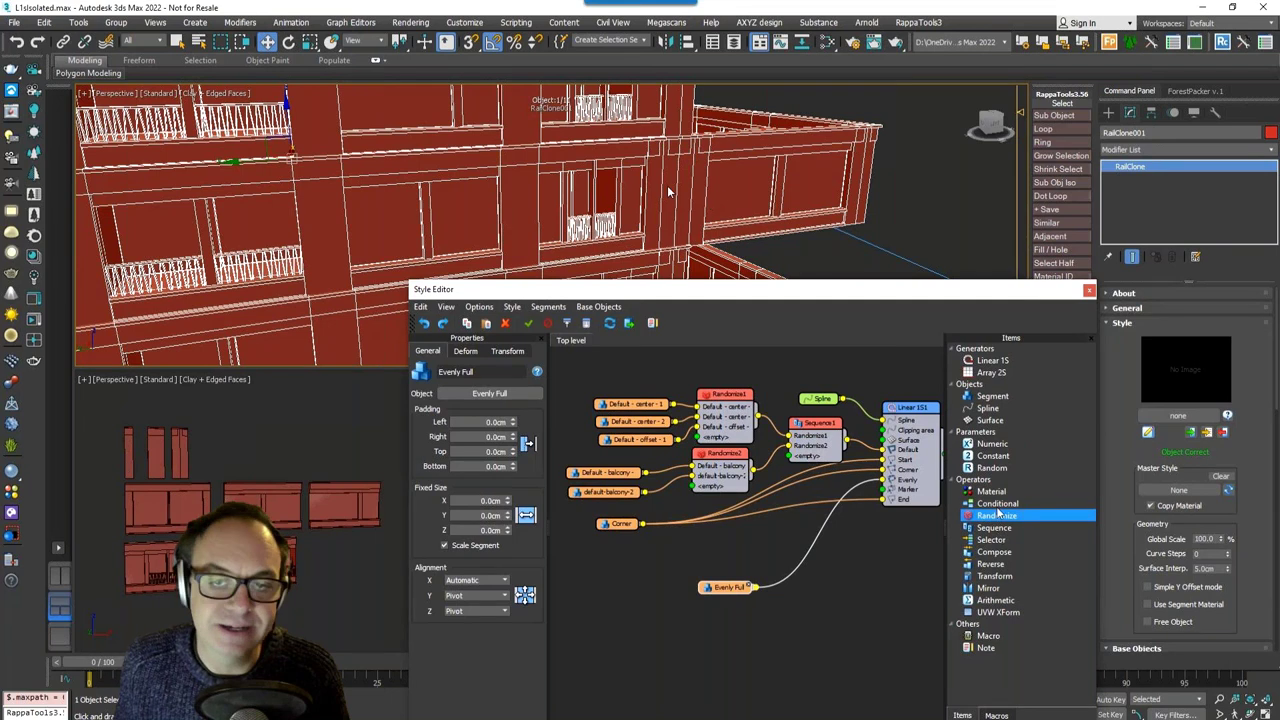
{"action": "left_click_drag", "start_coordinate": [997, 503], "coordinate": [728, 558]}
{"action": "left_click_drag", "start_coordinate": [757, 564], "coordinate": [883, 470]}
{"action": "left_click_drag", "start_coordinate": [728, 564], "coordinate": [730, 550]}
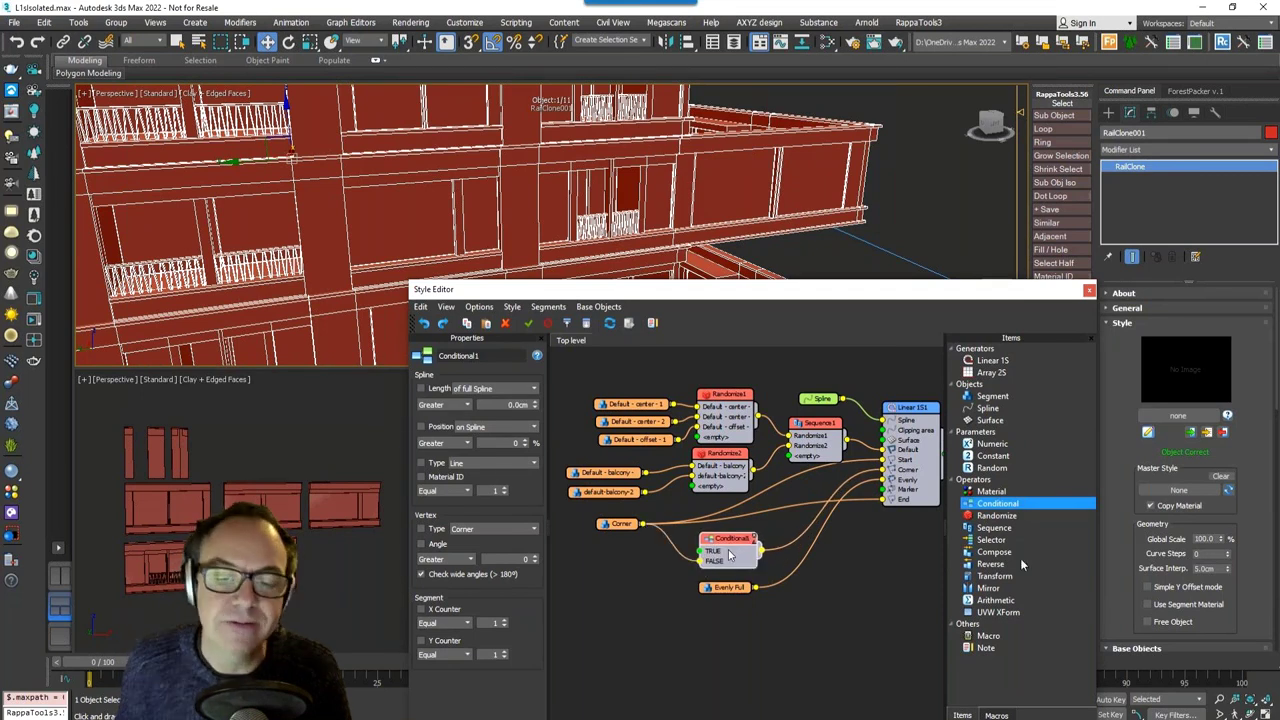
Step: Duplicate the Corner segment, set the copy's source to the Evenly - Half mesh and connect it to the Conditional's TRUE input
{"action": "left_click", "coordinate": [598, 526]}
{"action": "left_click_drag", "start_coordinate": [596, 531], "coordinate": [576, 533]}
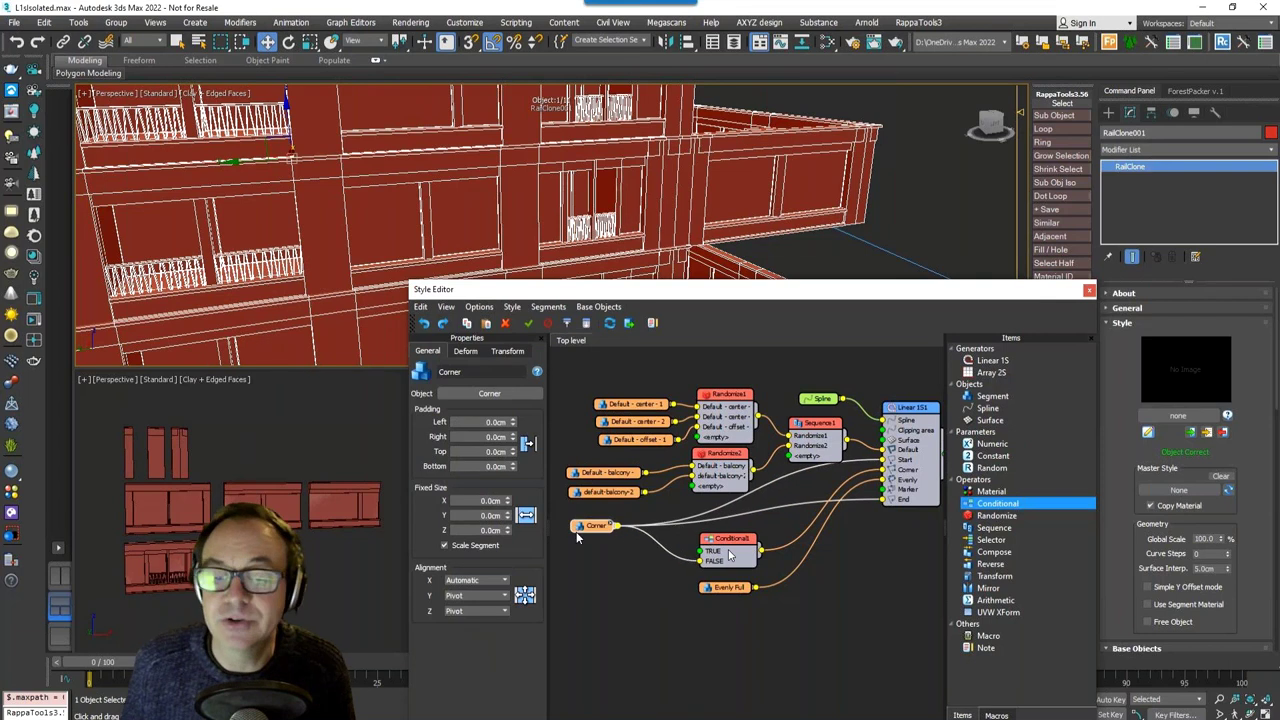
{"action": "key", "text": "ctrl+c"}
{"action": "key", "text": "ctrl+v"}
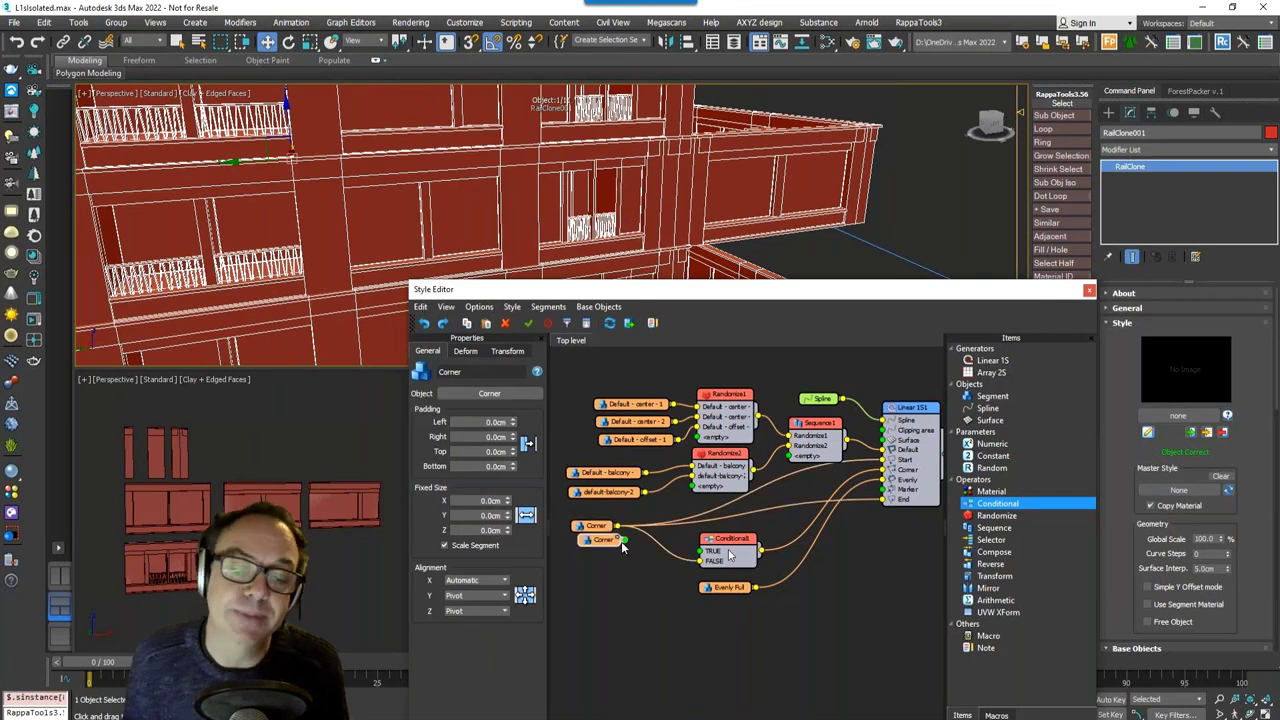
{"action": "left_click_drag", "start_coordinate": [609, 543], "coordinate": [602, 565]}
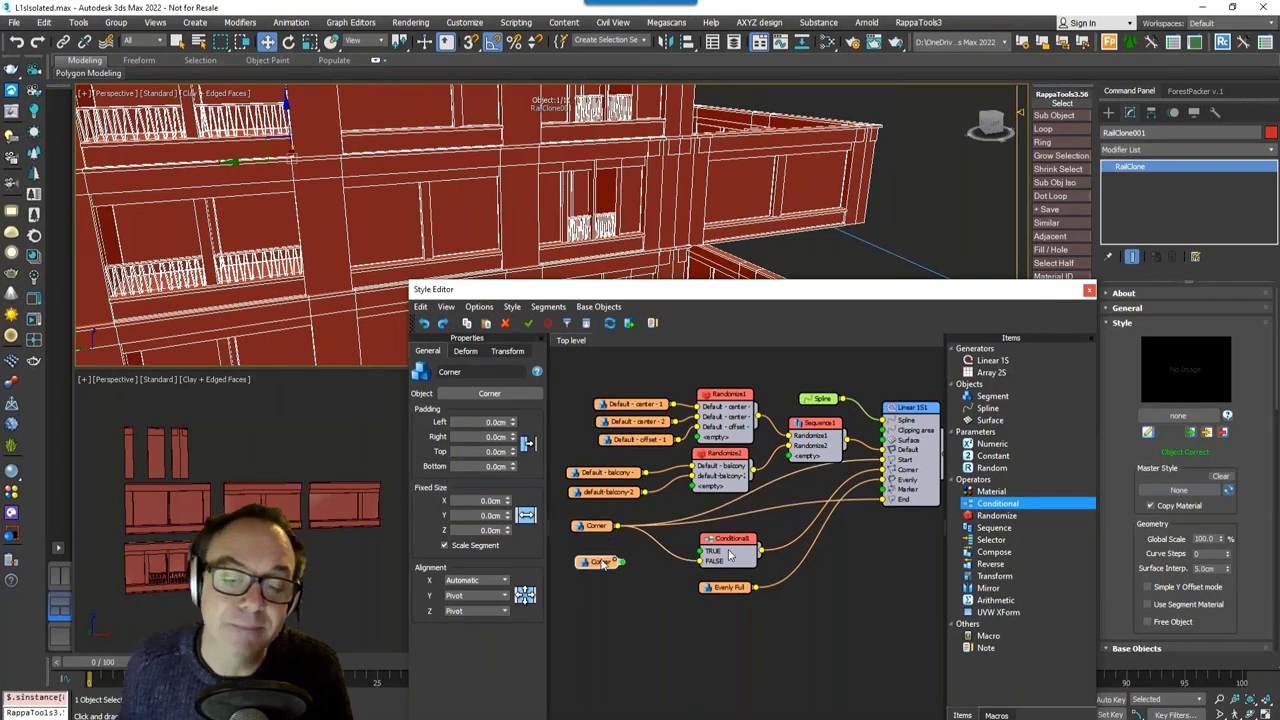
{"action": "left_click", "coordinate": [508, 394]}
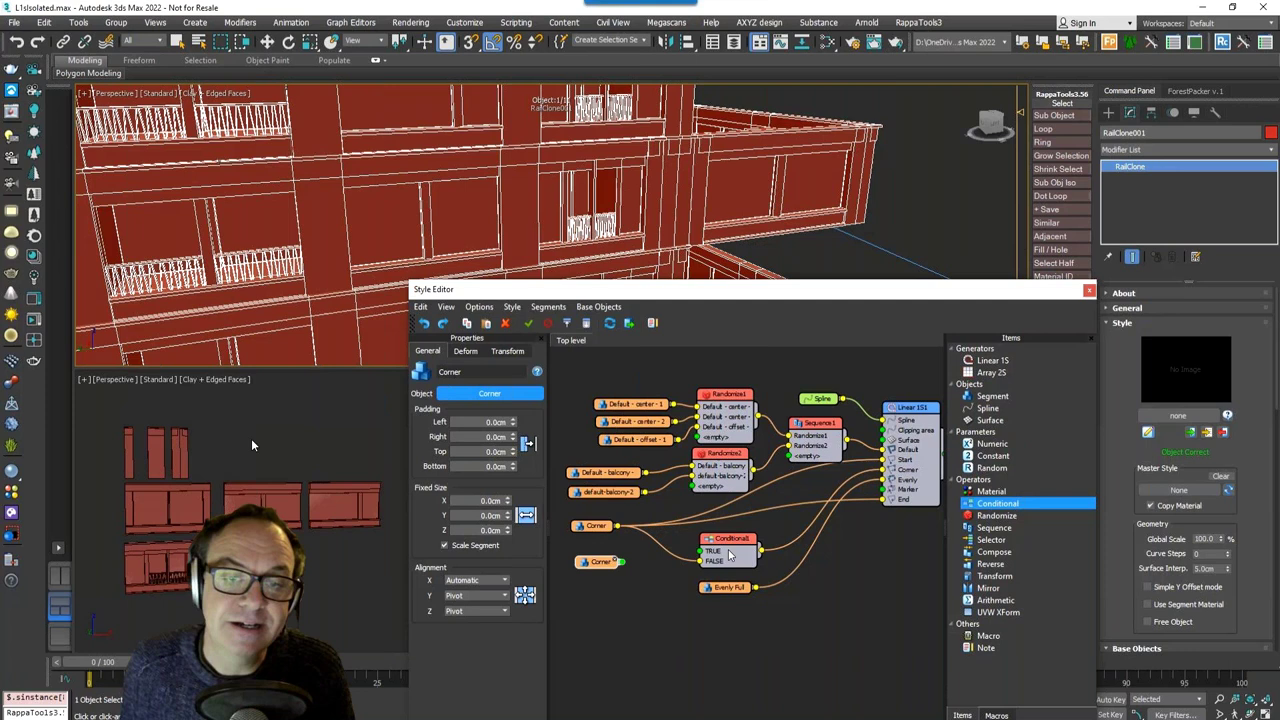
{"action": "left_click", "coordinate": [127, 457]}
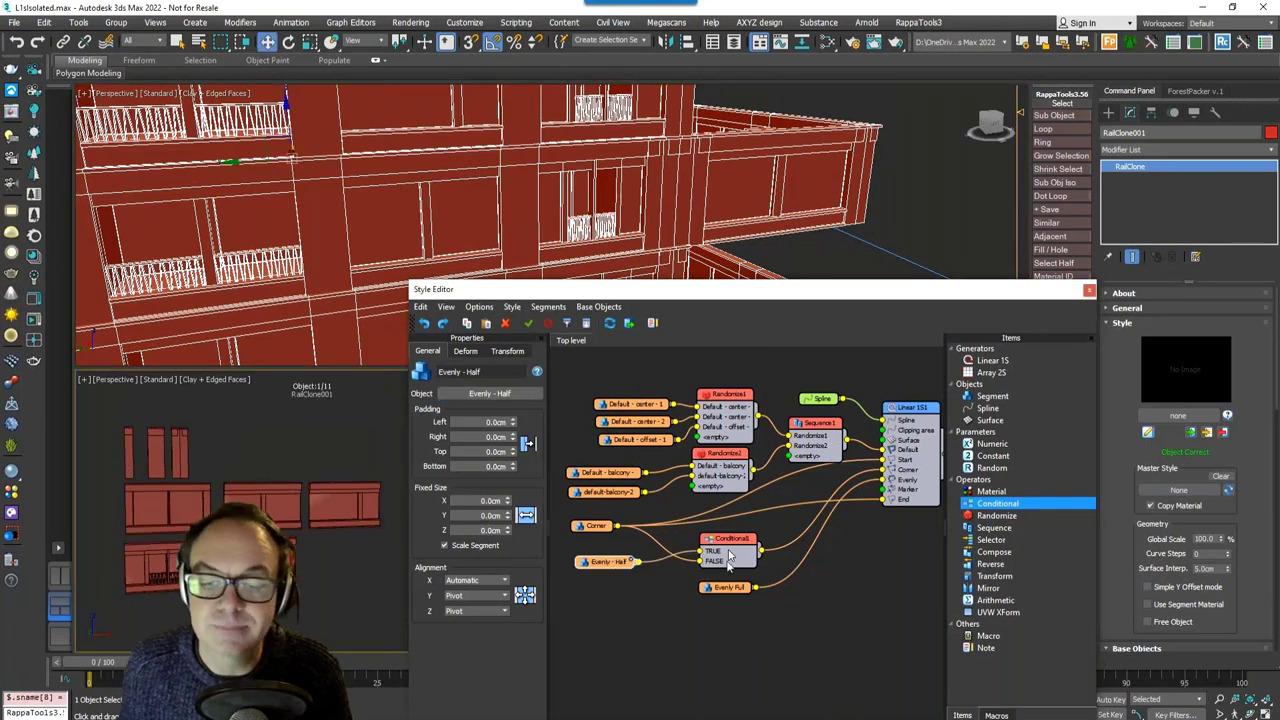
Step: Enable the Conditional's vertex angle test and set it to Greater than 95, with wide angles checked
{"action": "left_click", "coordinate": [729, 556]}
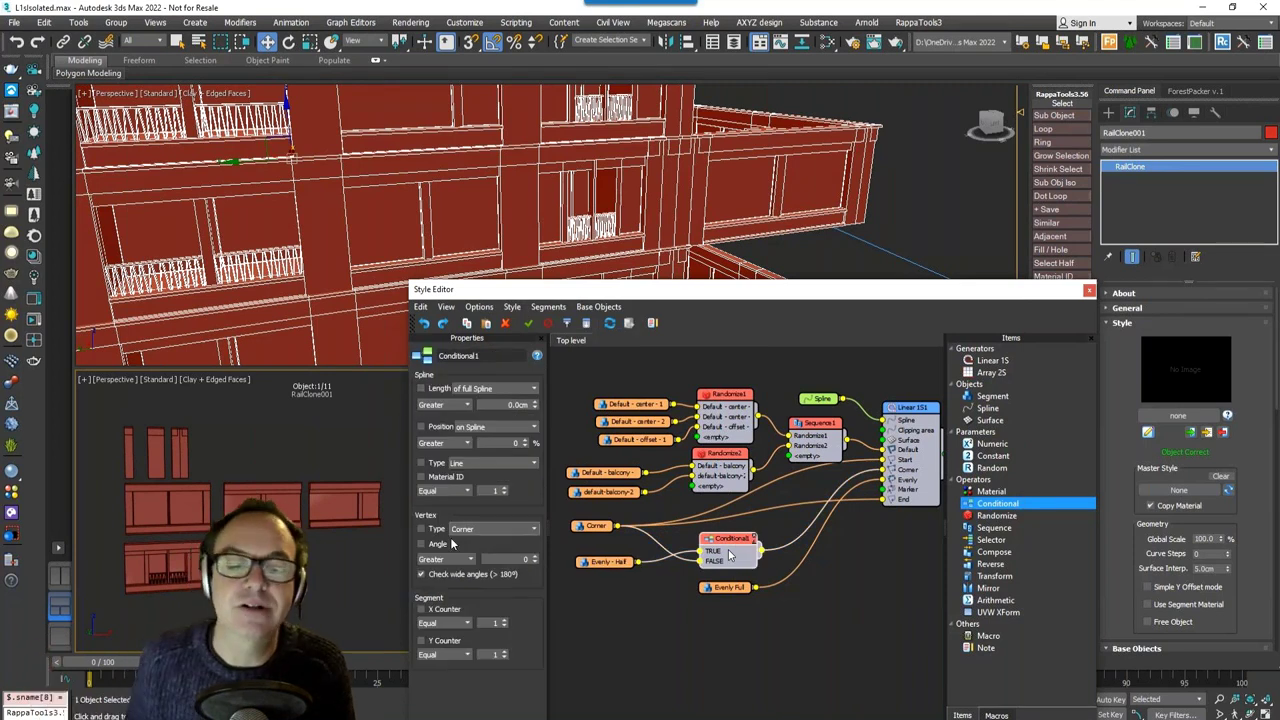
{"action": "left_click", "coordinate": [421, 543]}
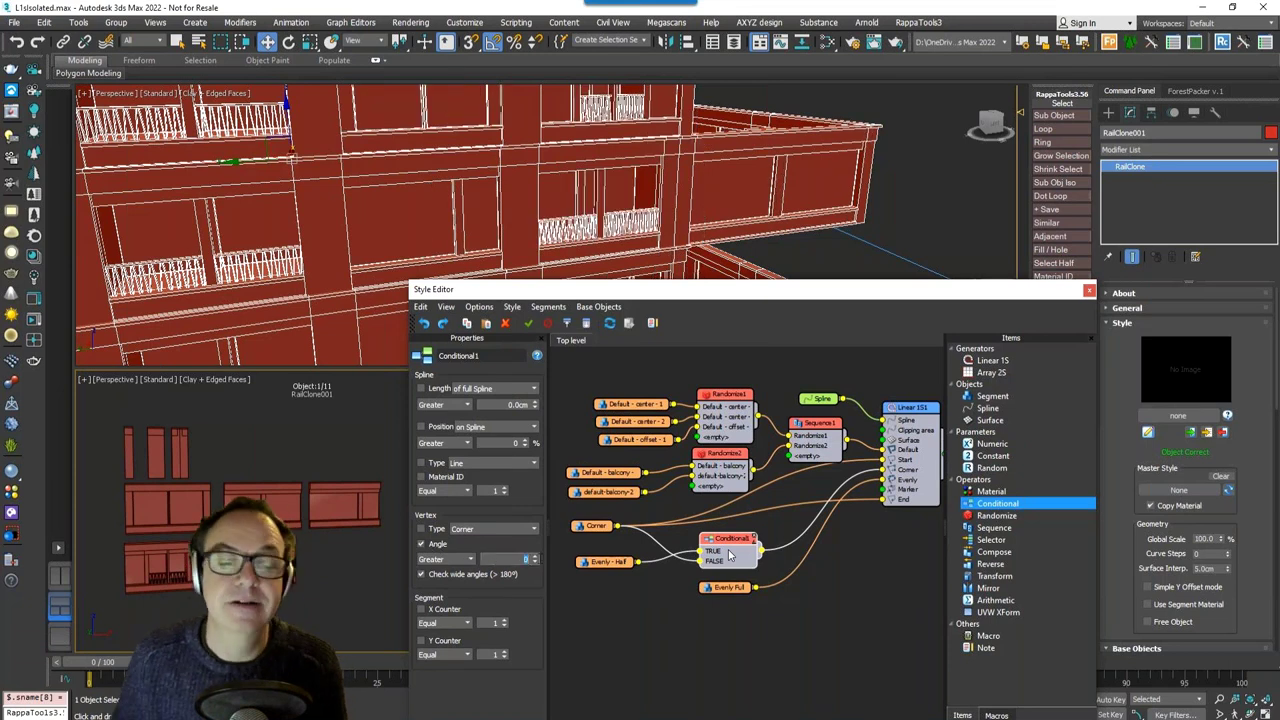
{"action": "type", "text": "35"}
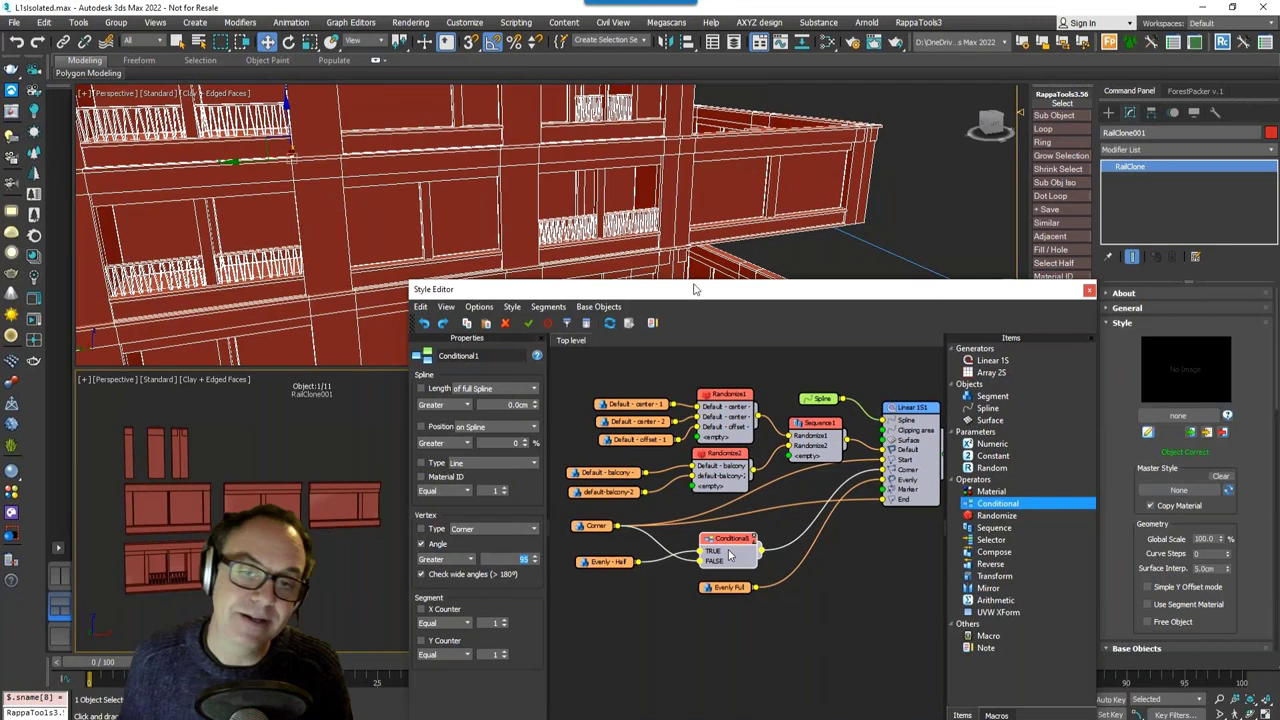
{"action": "left_click", "coordinate": [604, 562]}
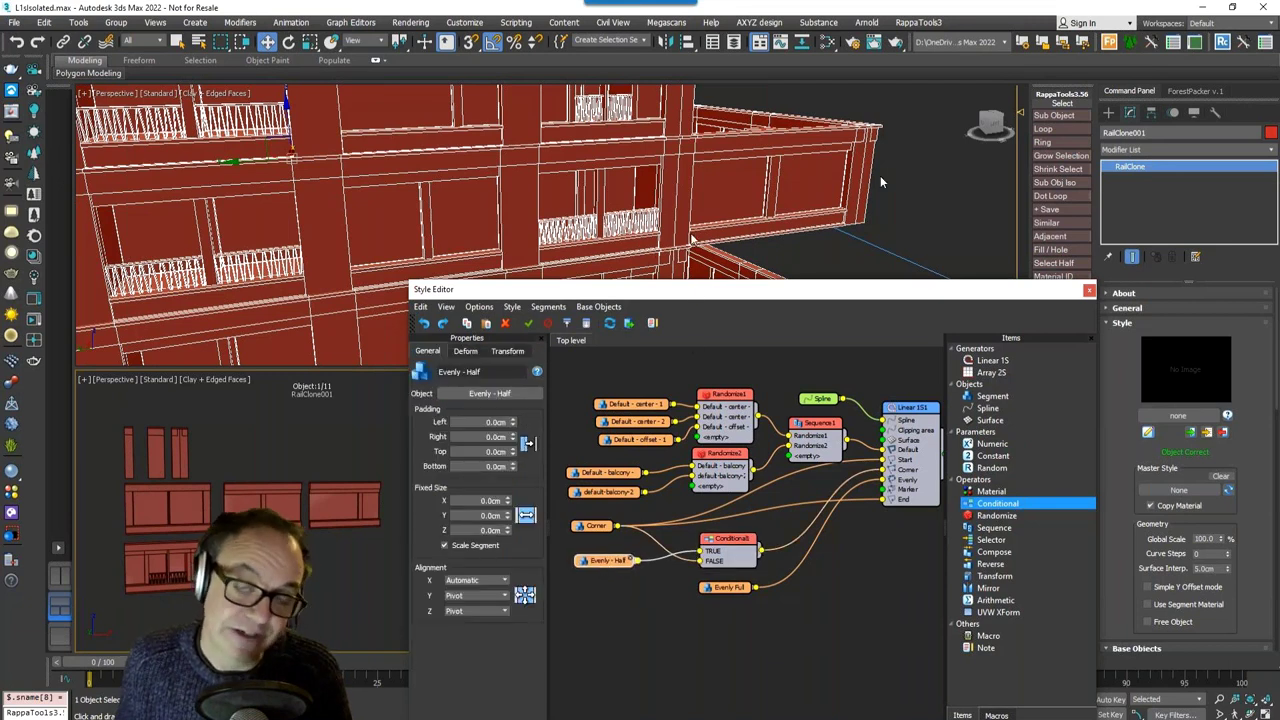
{"action": "left_click", "coordinate": [600, 529]}
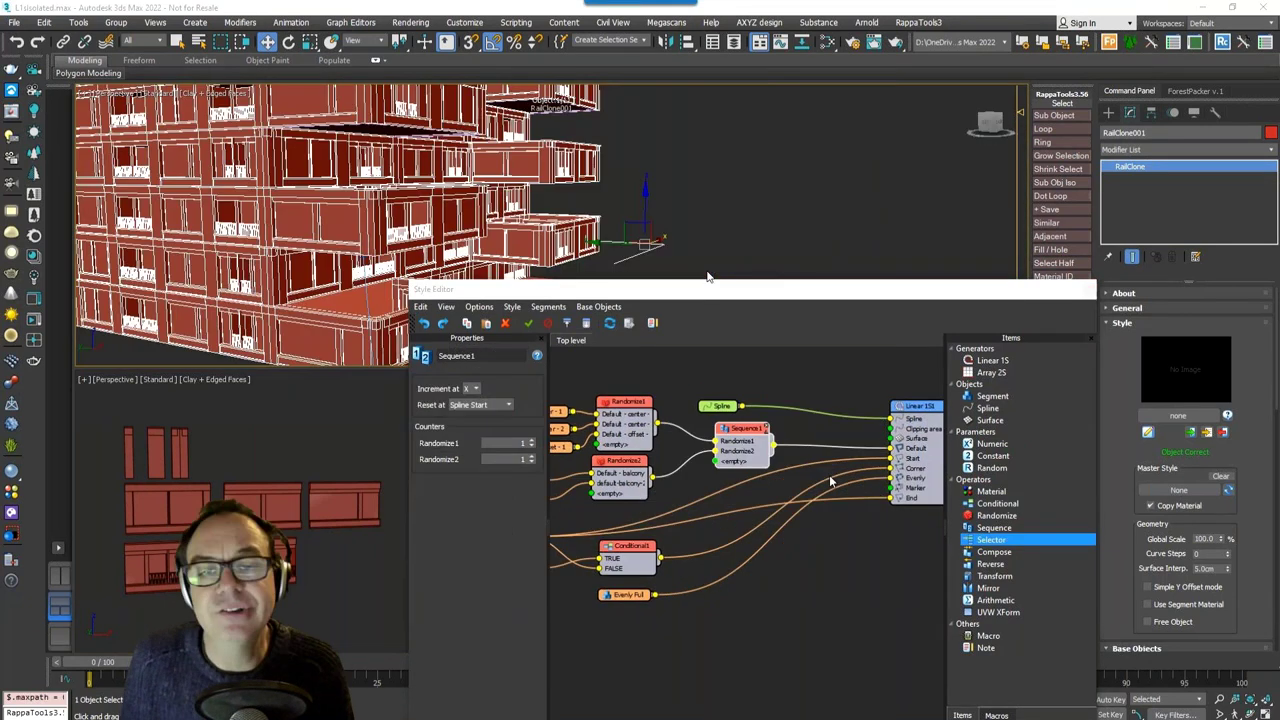
Step: Insert a Selector between the Sequence and the Default input, and connect both Randomize operators as its second and third entries
{"action": "left_click_drag", "start_coordinate": [827, 483], "coordinate": [818, 440]}
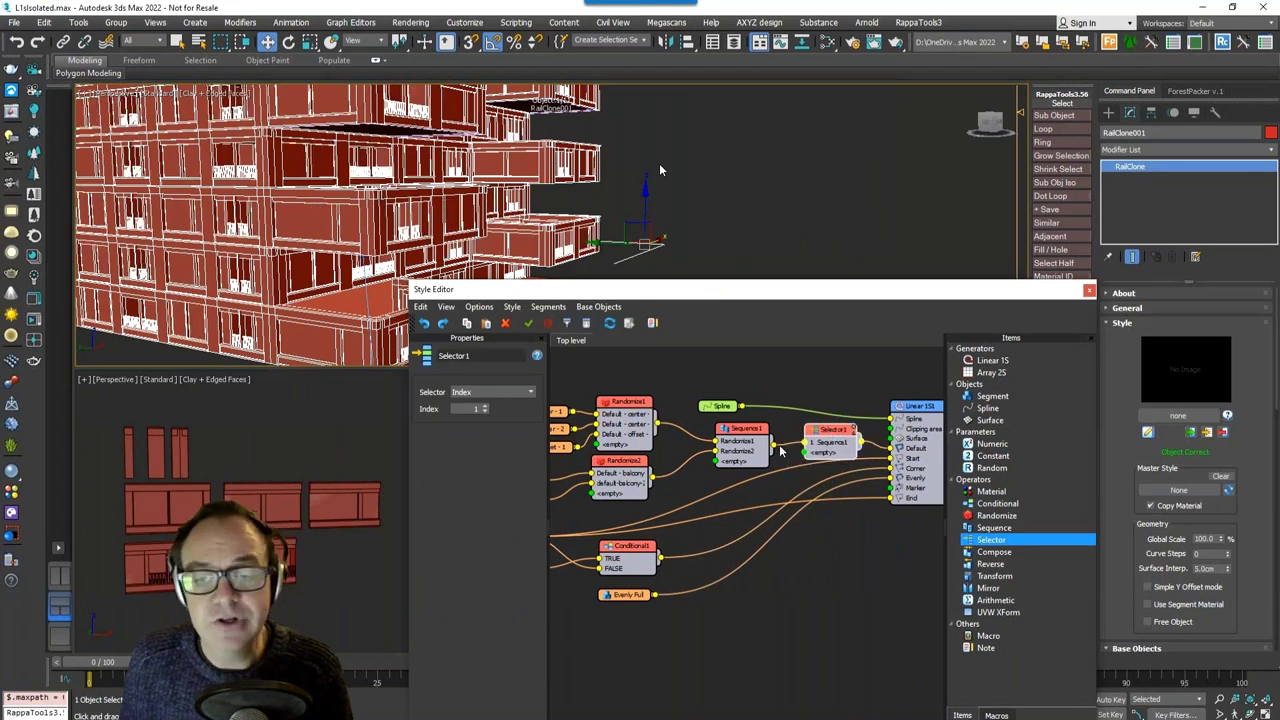
{"action": "left_click_drag", "start_coordinate": [806, 452], "coordinate": [826, 422]}
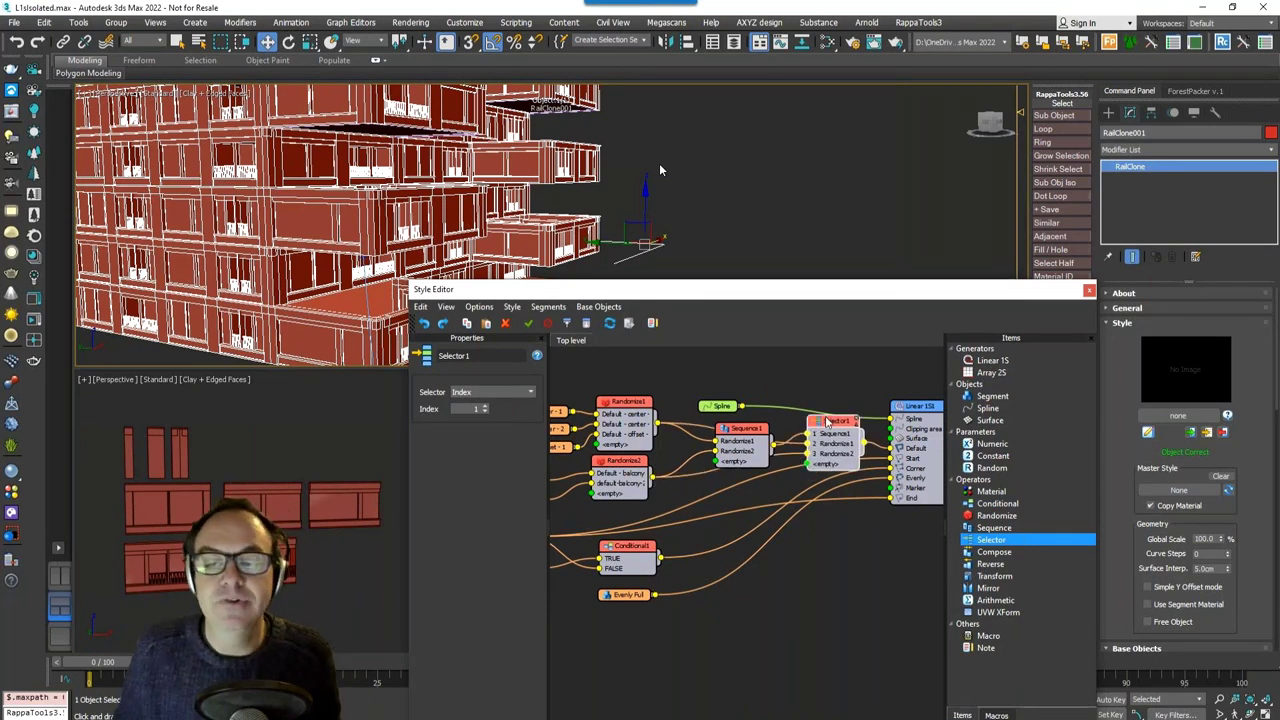
Step: Preview the Selector's index values 2 and 3, and set it to choose by X Spline Material ID
{"action": "left_click", "coordinate": [485, 406]}
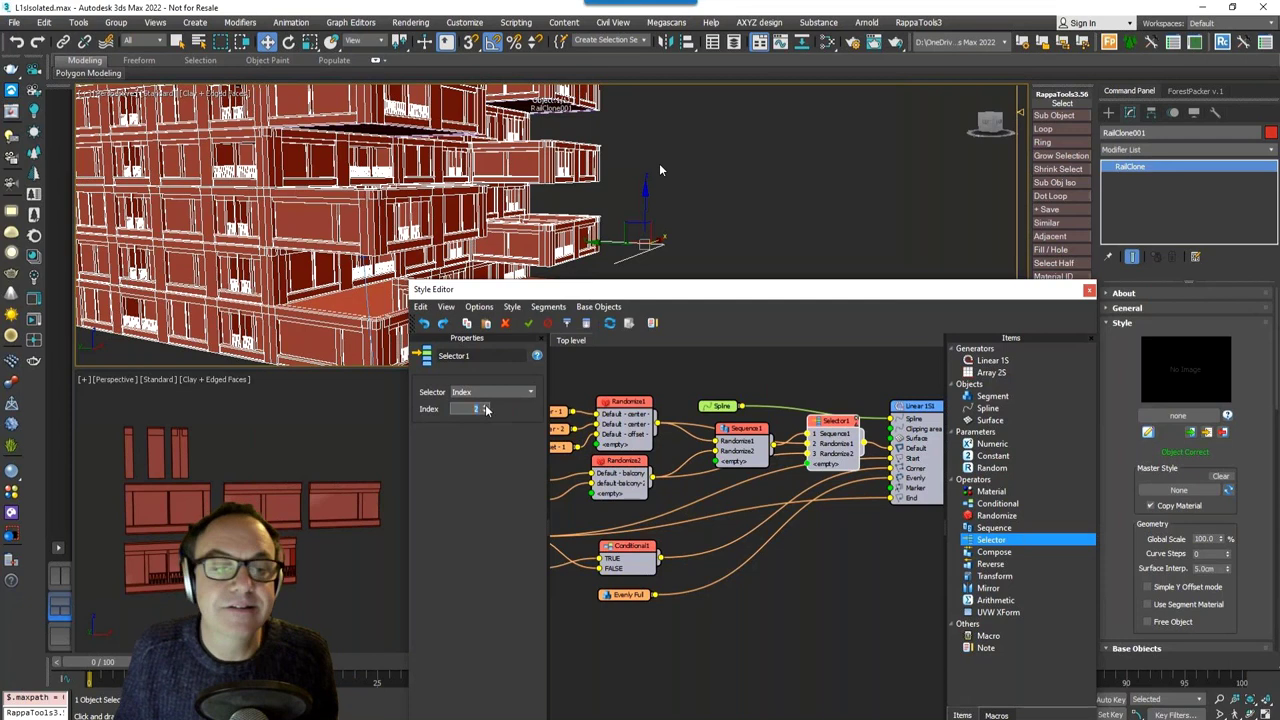
{"action": "left_click", "coordinate": [485, 406]}
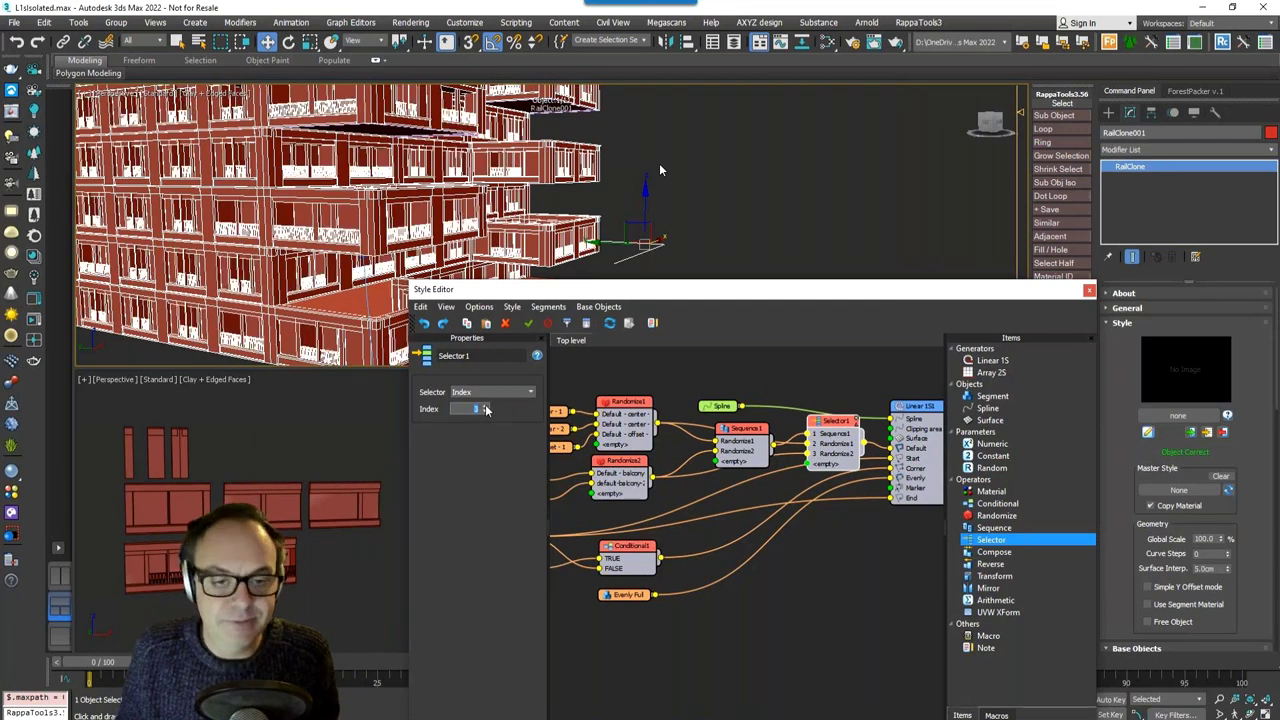
{"action": "left_click", "coordinate": [485, 414]}
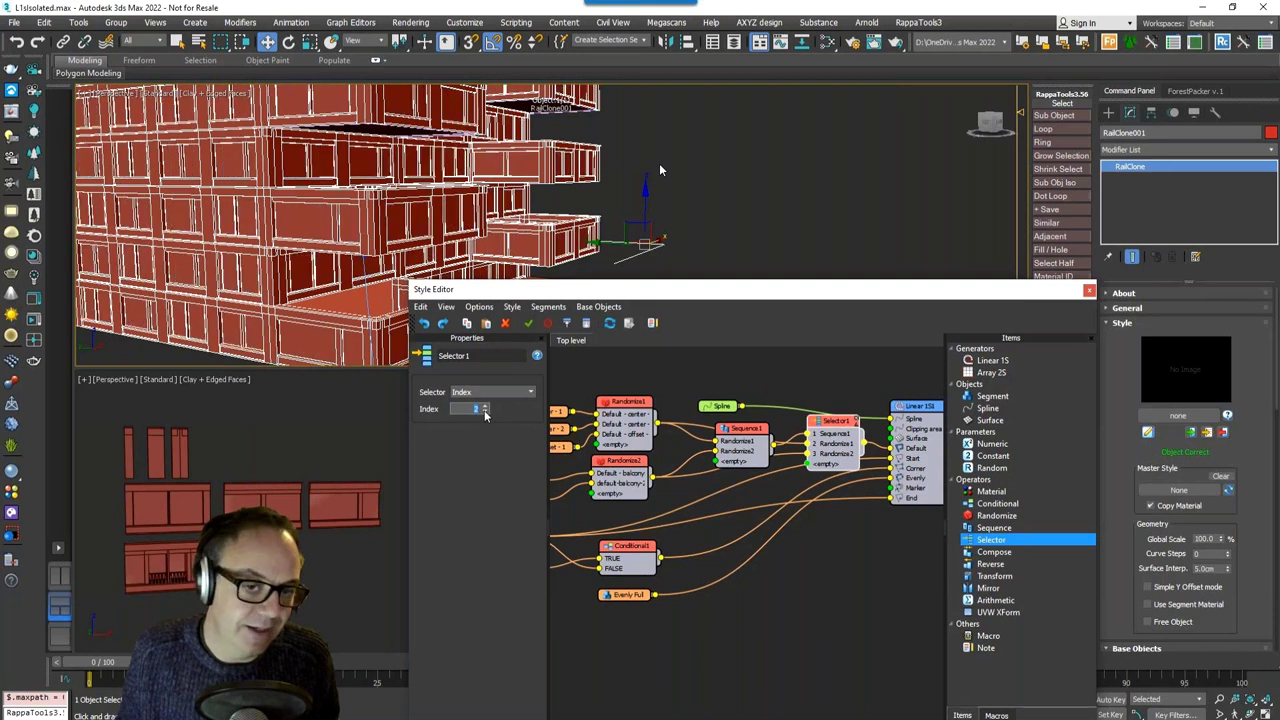
{"action": "left_click", "coordinate": [502, 392]}
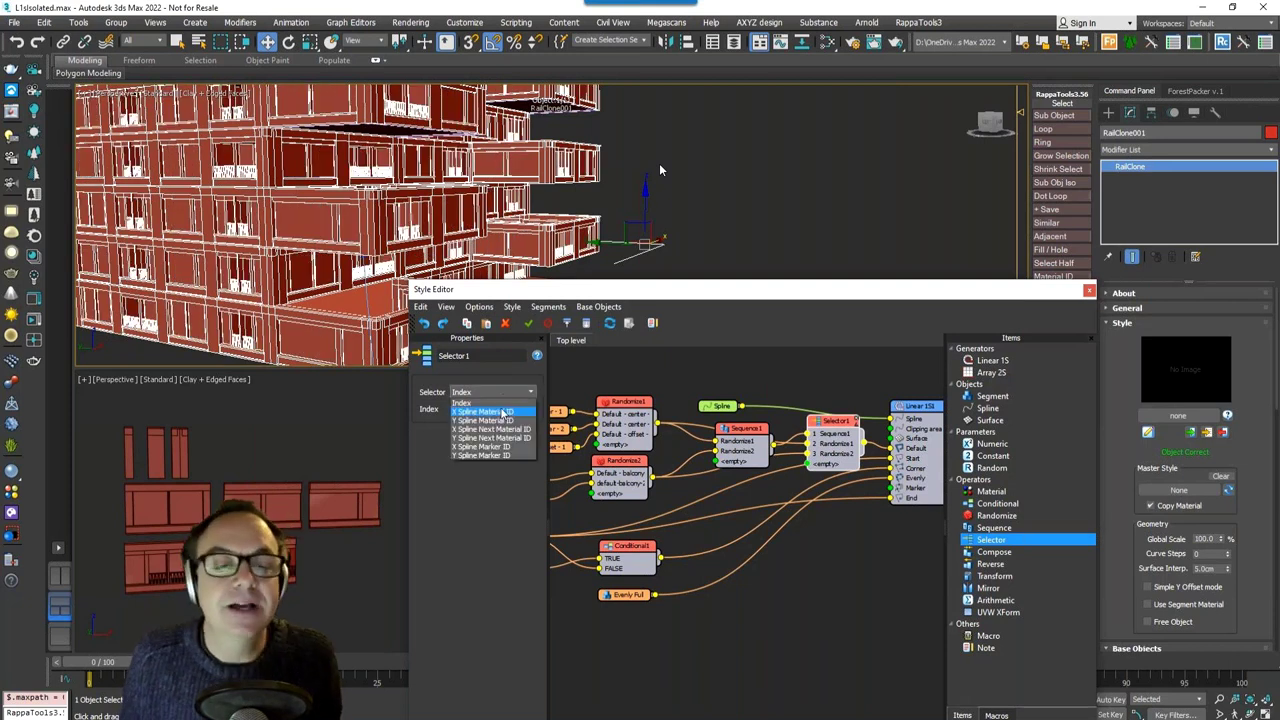
{"action": "left_click", "coordinate": [501, 412]}
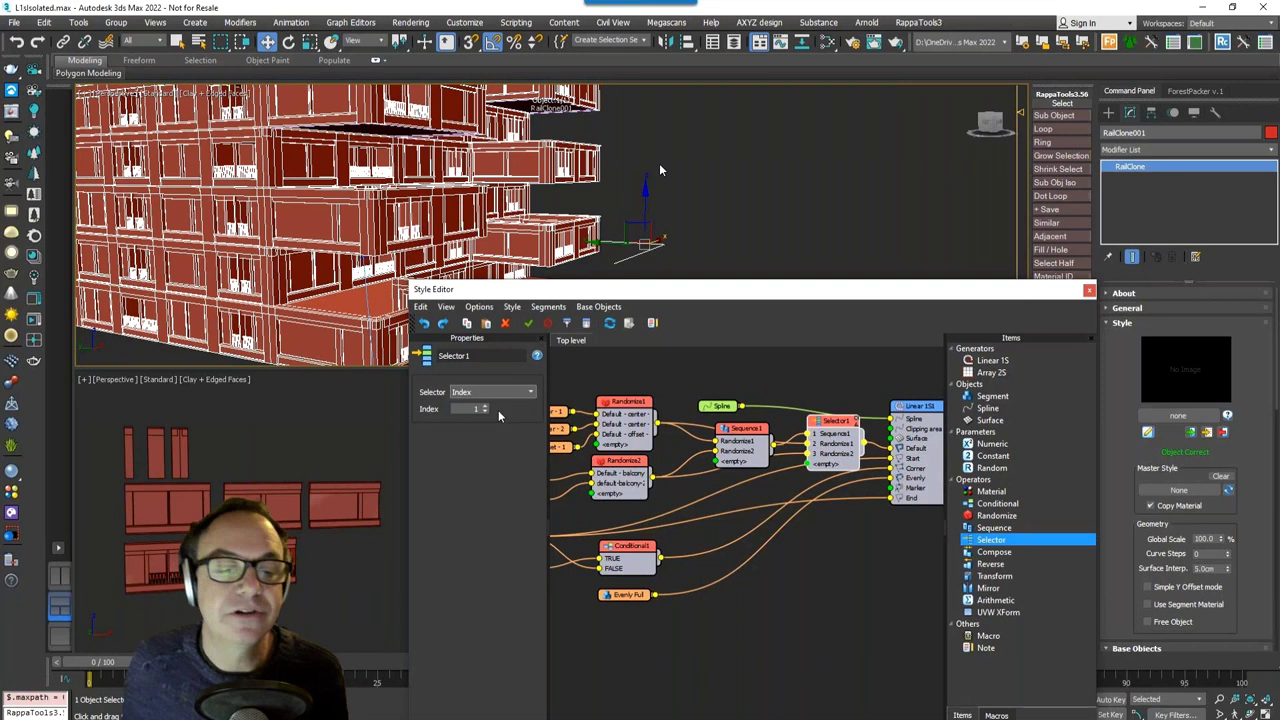
Step: Select the facade's RailClone base spline and set the material ID of its front ground-floor segment to 2
{"action": "right_click", "coordinate": [356, 230]}
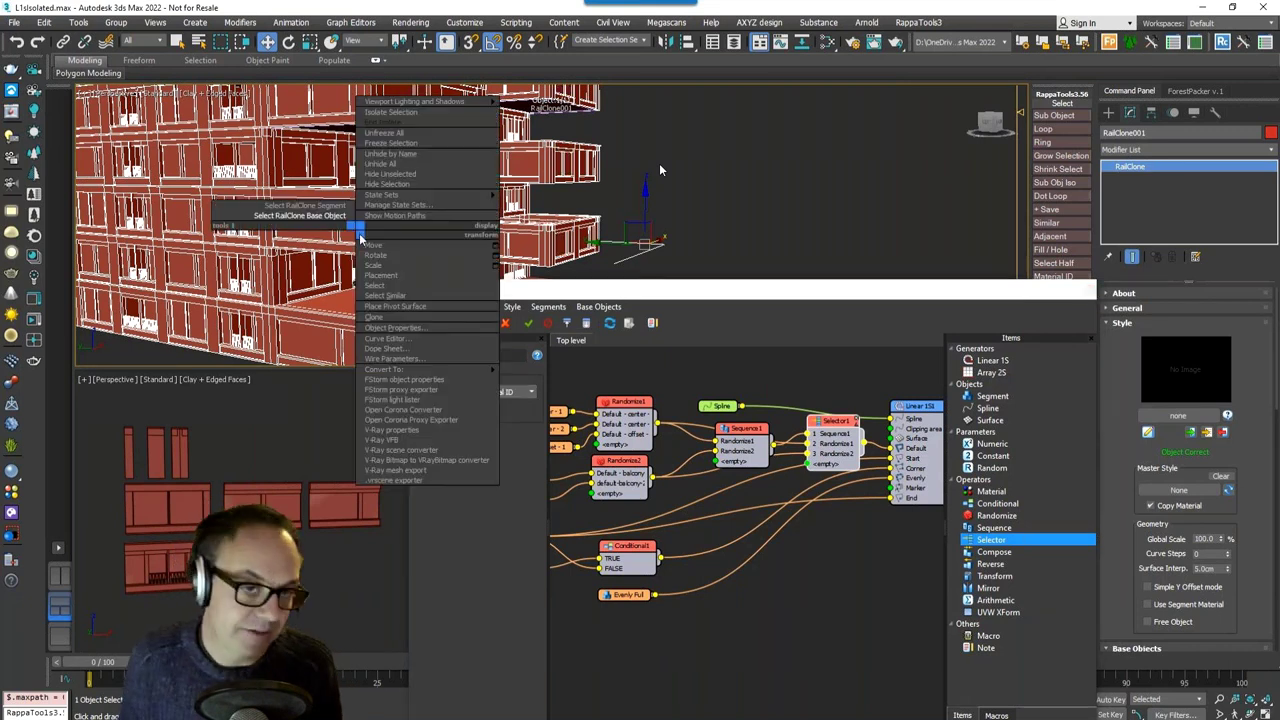
{"action": "left_click", "coordinate": [340, 217]}
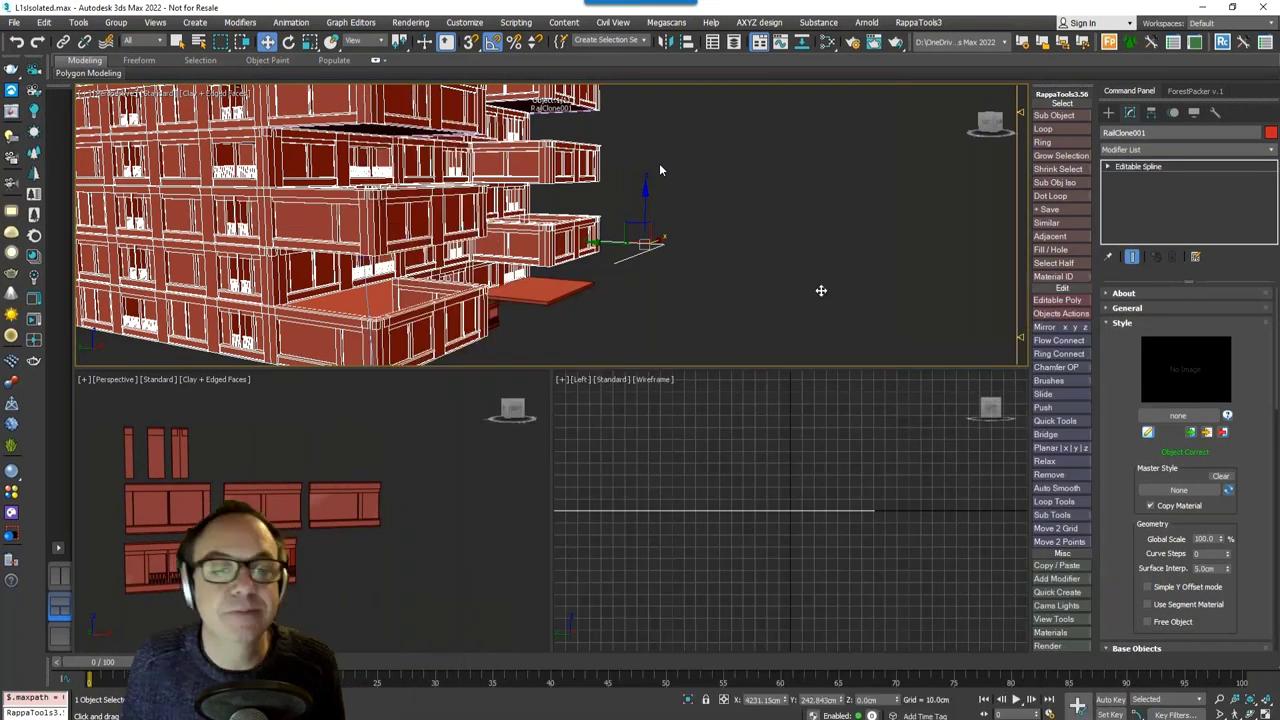
{"action": "key", "text": "z"}
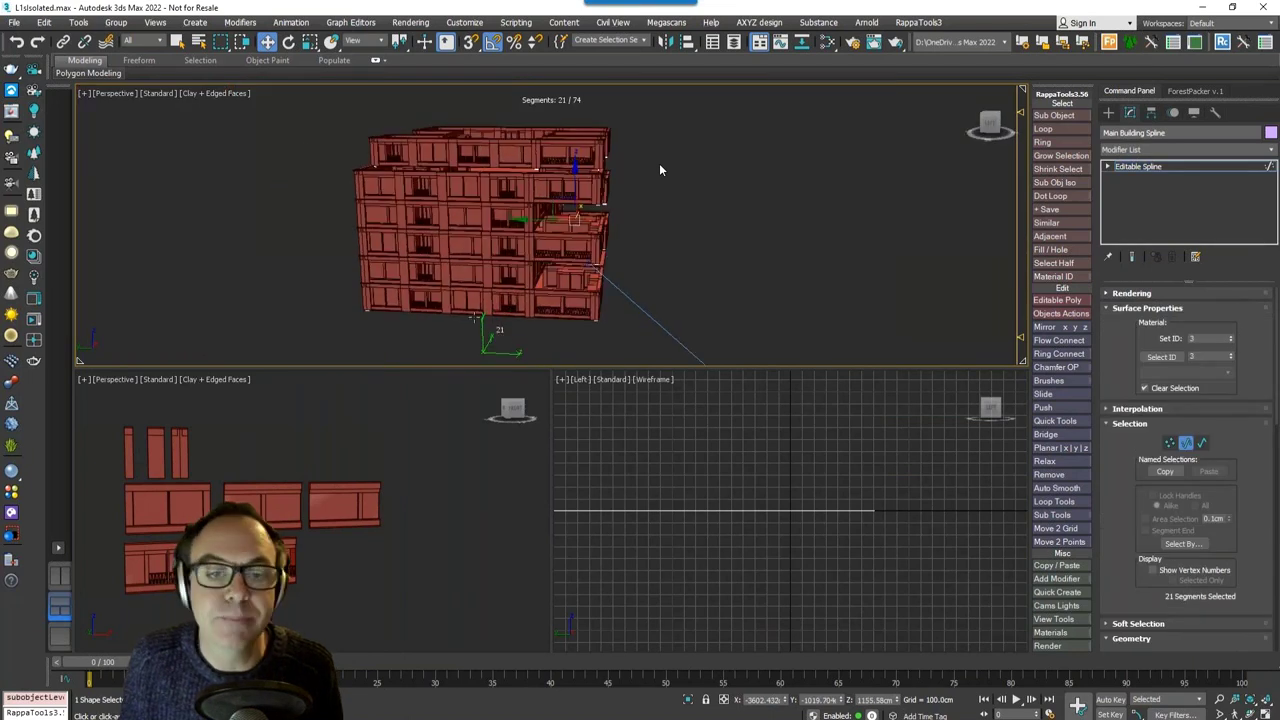
{"action": "left_click", "coordinate": [460, 316]}
{"action": "left_click", "coordinate": [1231, 336]}
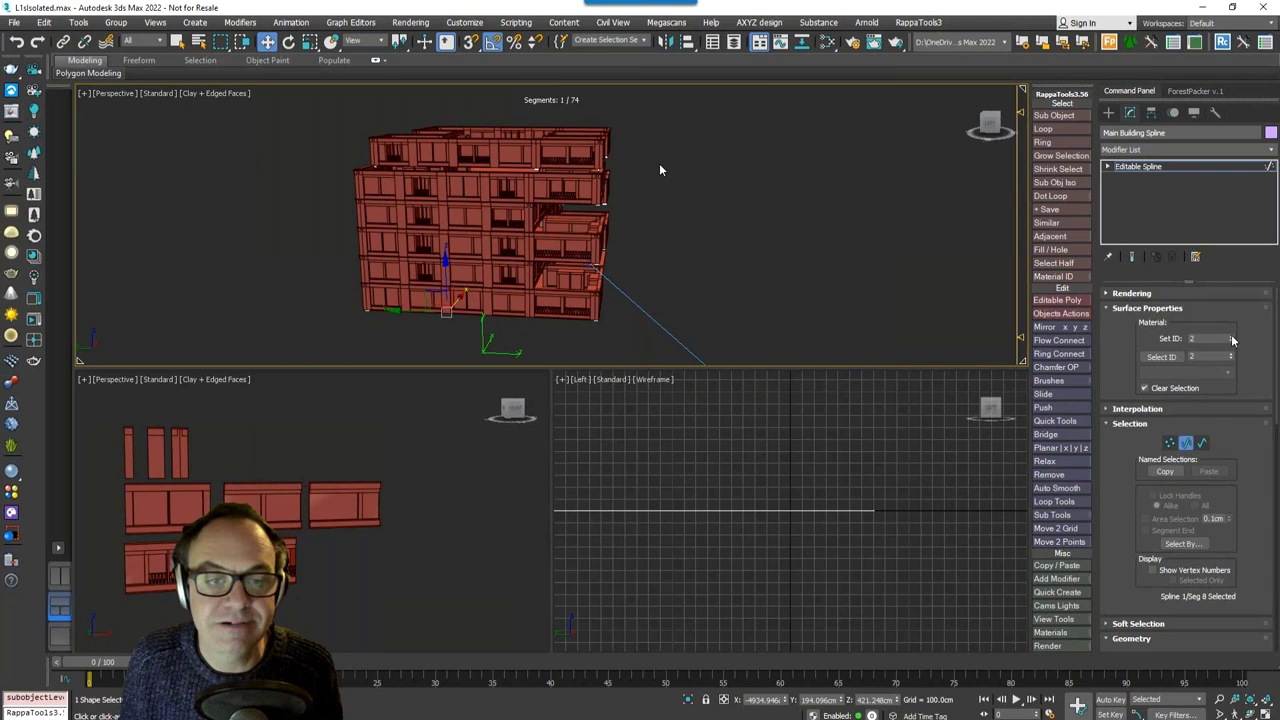
Step: Select the spline segments around the building's projecting end on all floors and set their material ID to 2
{"action": "left_click", "coordinate": [457, 260]}
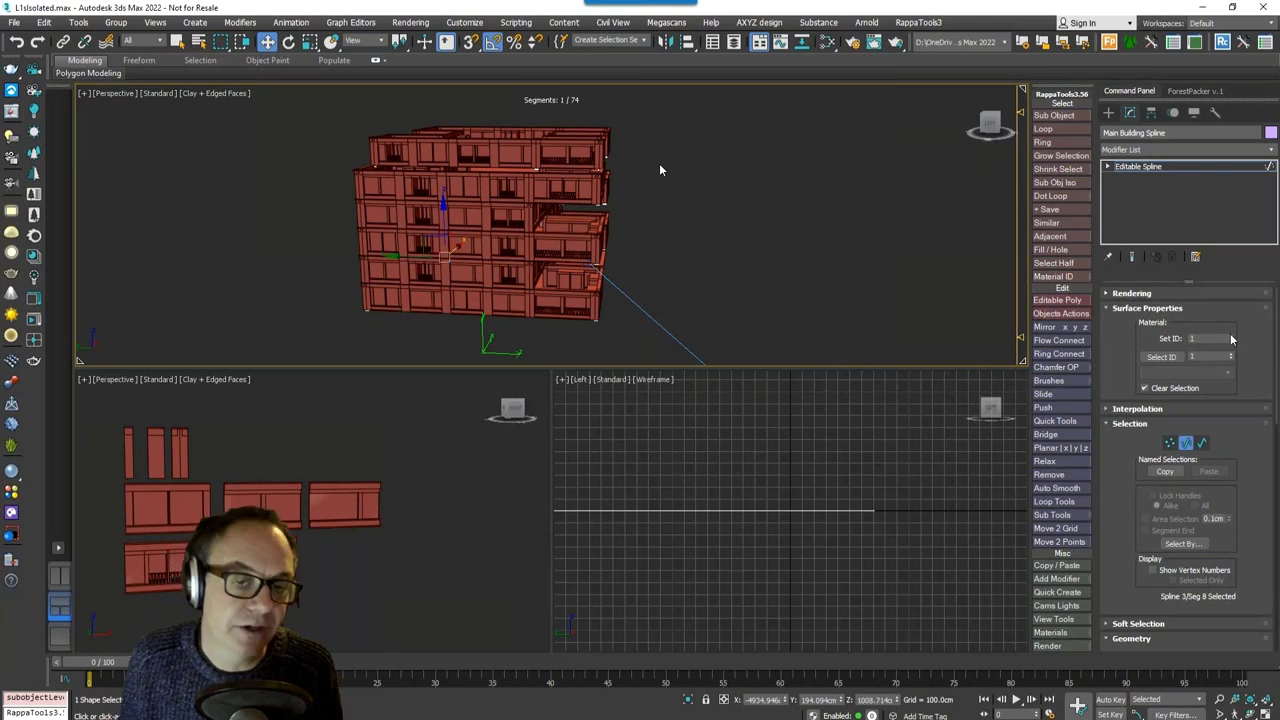
{"action": "middle_click_drag", "start_coordinate": [690, 297], "coordinate": [717, 281], "text": "alt"}
{"action": "left_click_drag", "start_coordinate": [643, 332], "coordinate": [559, 118]}
{"action": "left_click", "coordinate": [1204, 338]}
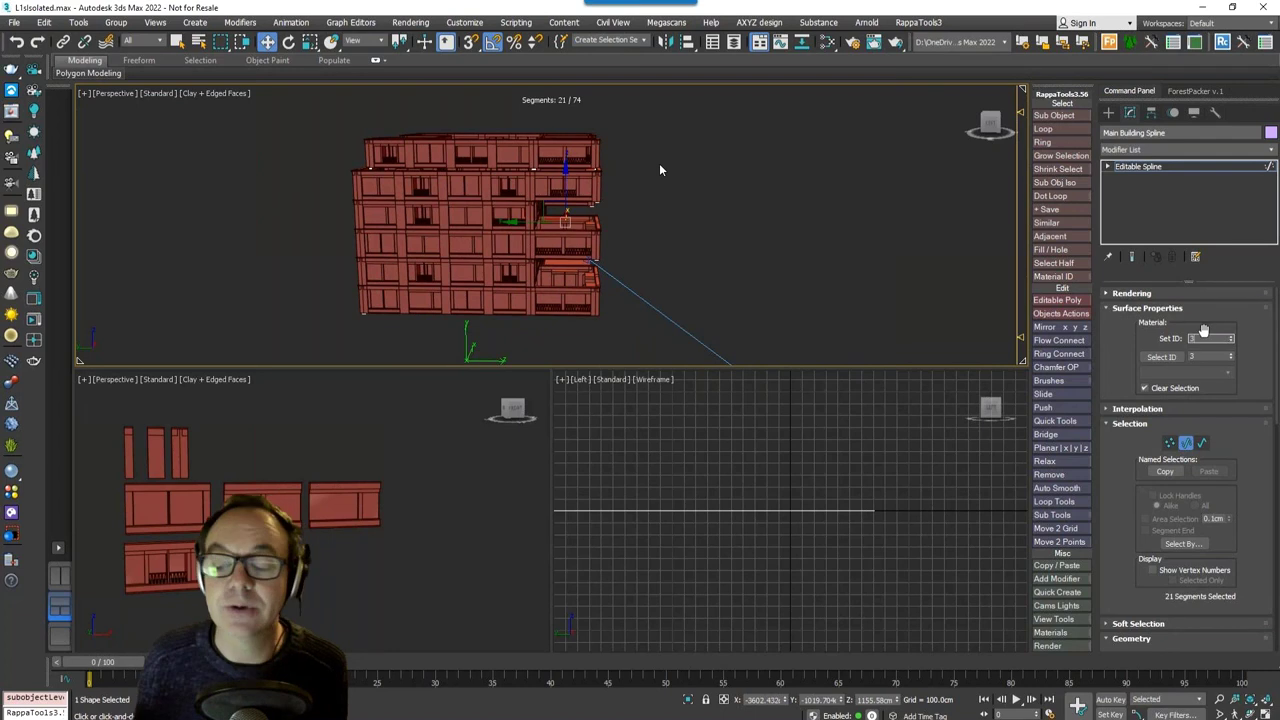
{"action": "type", "text": "2"}
{"action": "key", "text": "Return"}
{"action": "middle_click_drag", "start_coordinate": [740, 245], "coordinate": [686, 249], "text": "alt"}
{"action": "scroll", "coordinate": [445, 205], "scroll_direction": "up", "scroll_amount": 4}
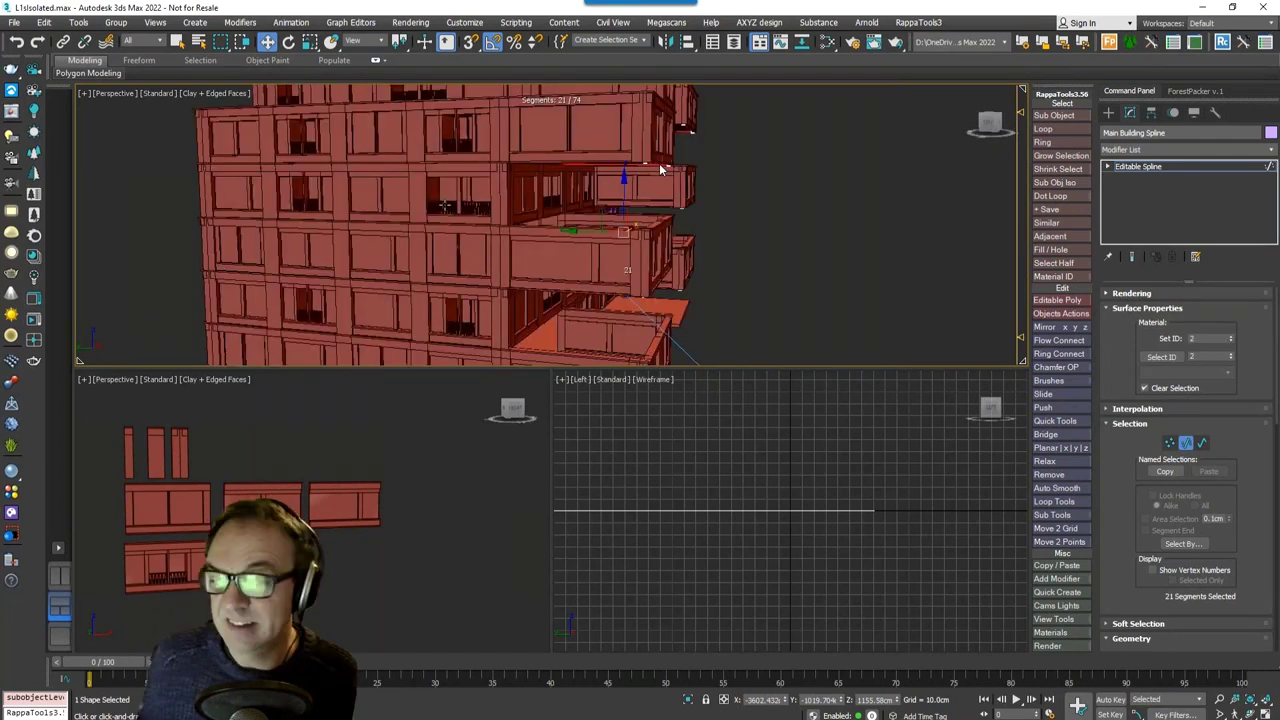
{"action": "left_click", "coordinate": [1232, 342]}
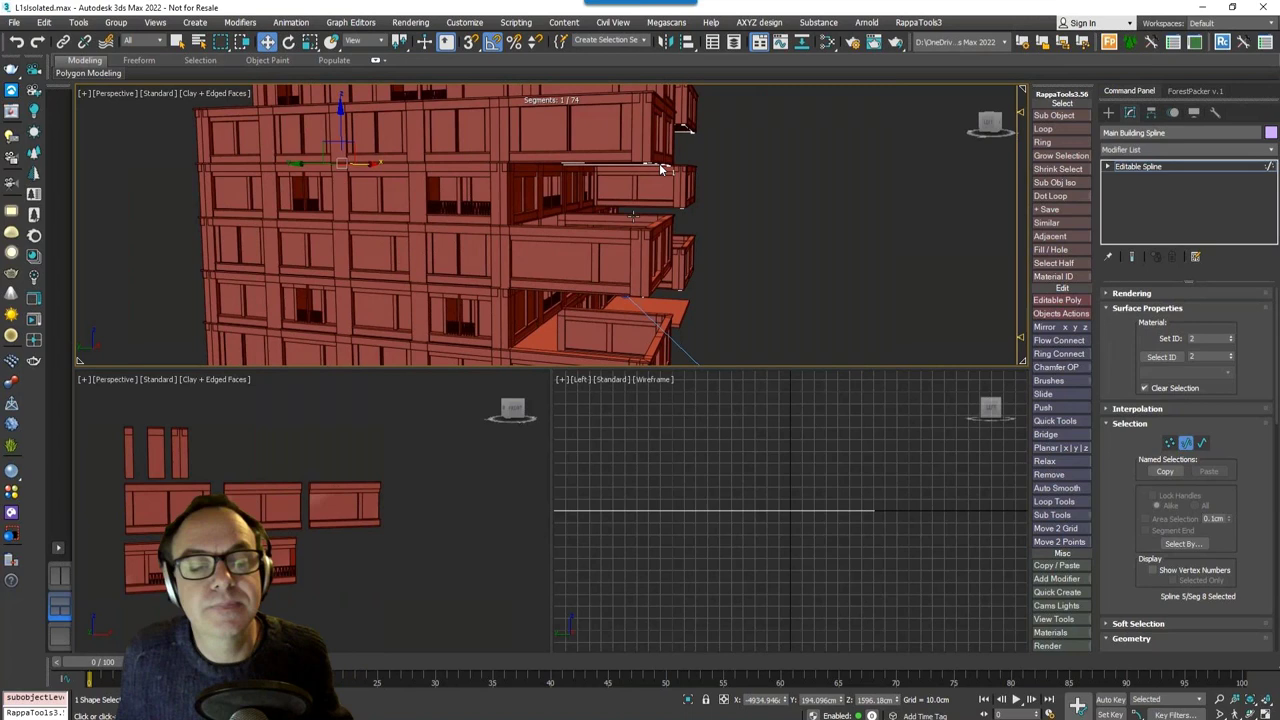
{"action": "scroll", "coordinate": [658, 168], "scroll_direction": "down", "scroll_amount": 4}
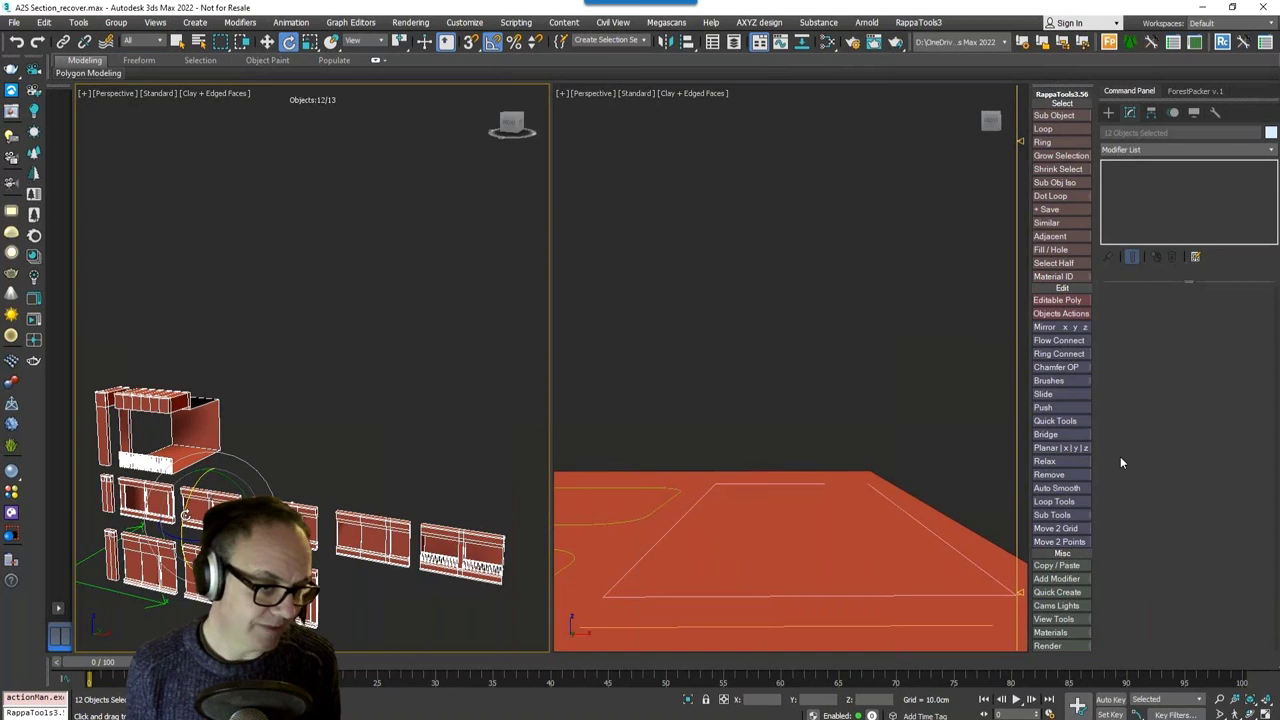
Step: Rotate the 12 selected facade modules to lie flat with their fronts facing up, and reset their transforms with Reset XForm
{"action": "left_click_drag", "start_coordinate": [181, 517], "coordinate": [203, 455]}
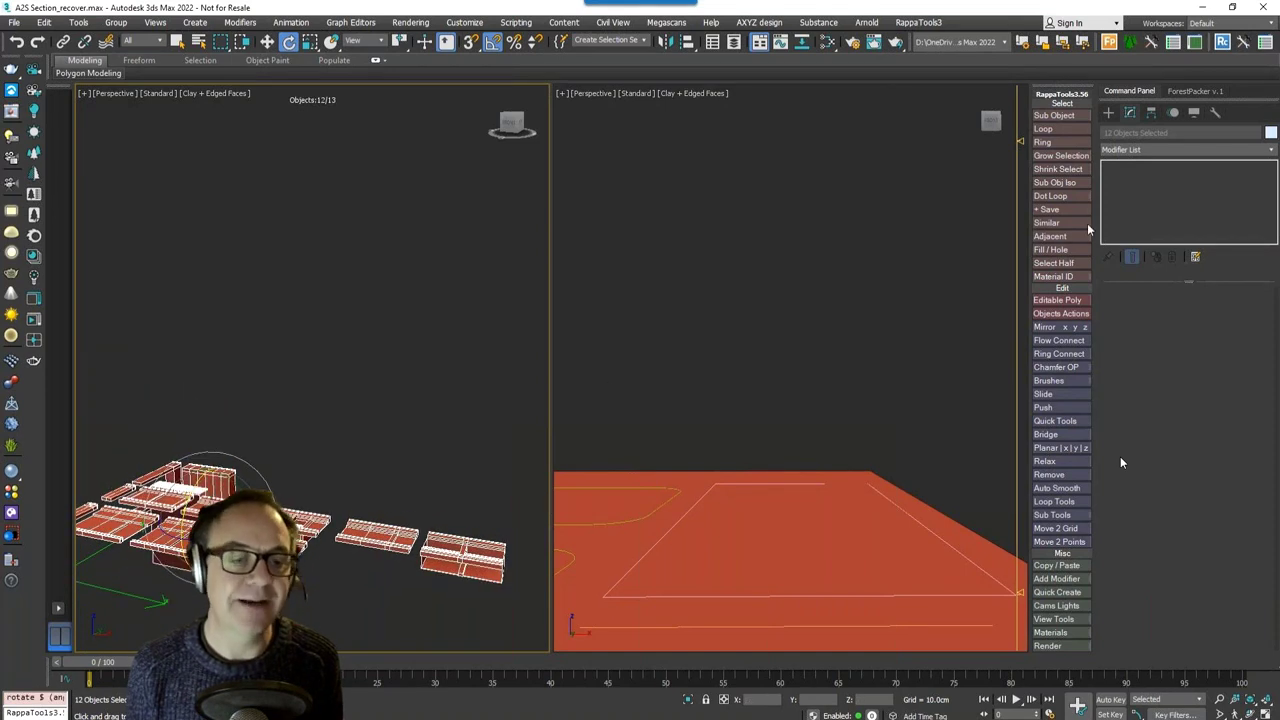
{"action": "left_click", "coordinate": [1215, 112]}
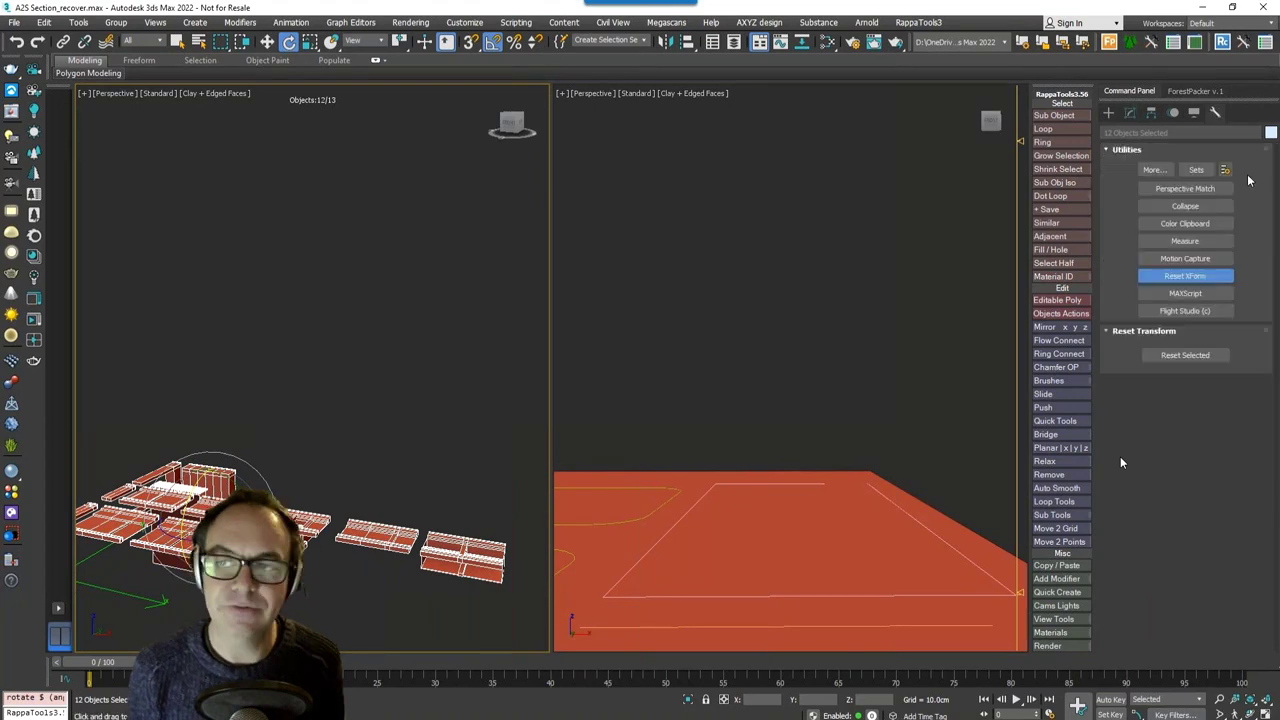
{"action": "left_click", "coordinate": [1184, 358]}
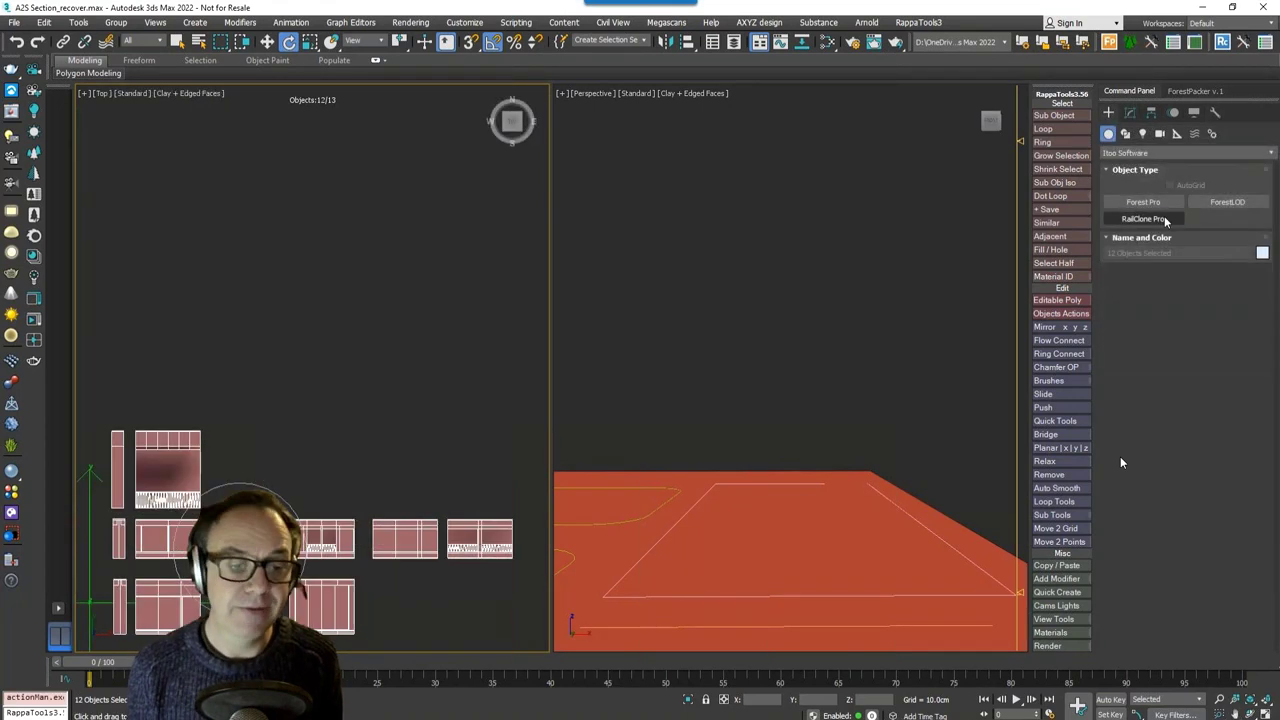
Step: Create a RailClone Pro object in the perspective view beside the base splines and open its parameters for editing
{"action": "left_click", "coordinate": [1165, 219]}
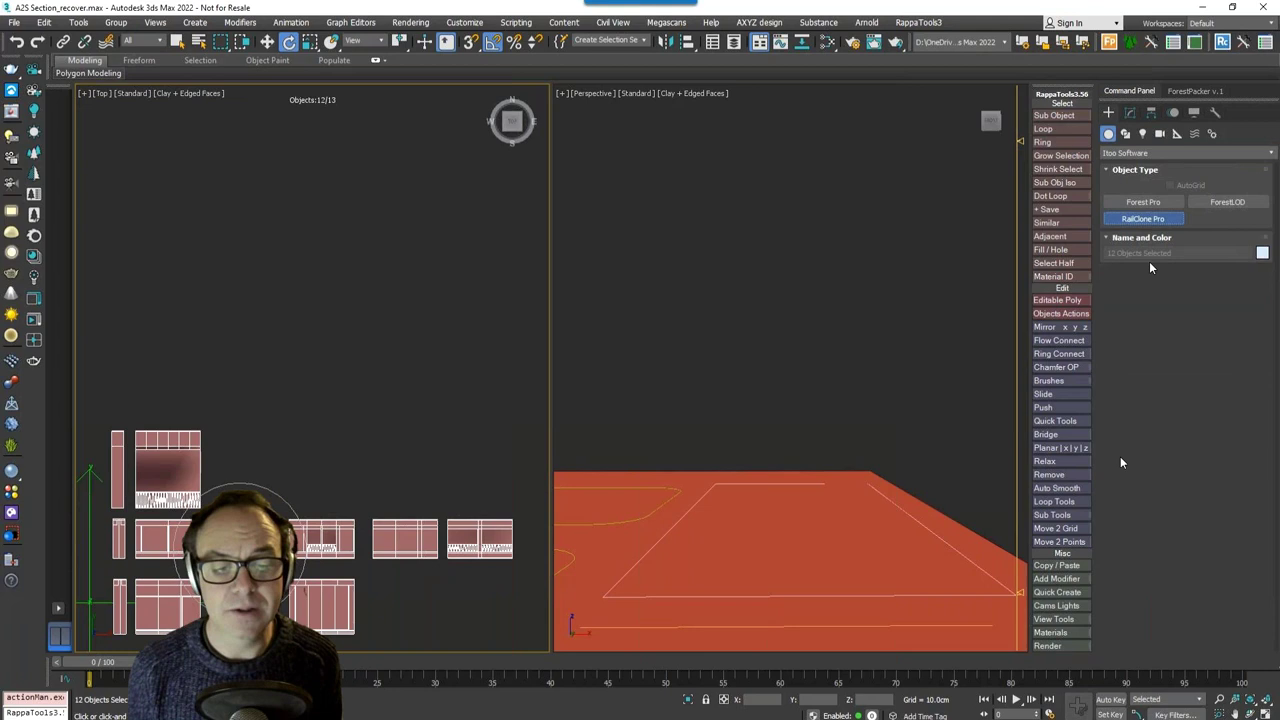
{"action": "left_click_drag", "start_coordinate": [792, 614], "coordinate": [824, 618]}
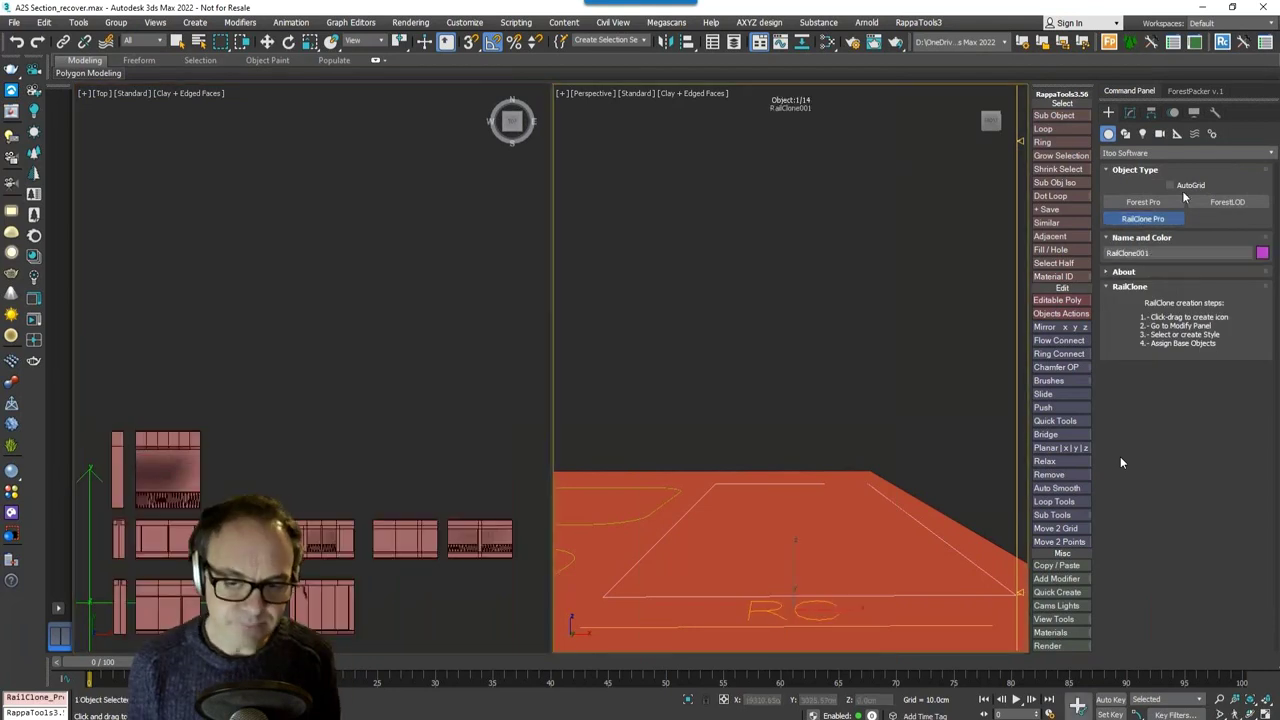
{"action": "left_click", "coordinate": [1132, 113]}
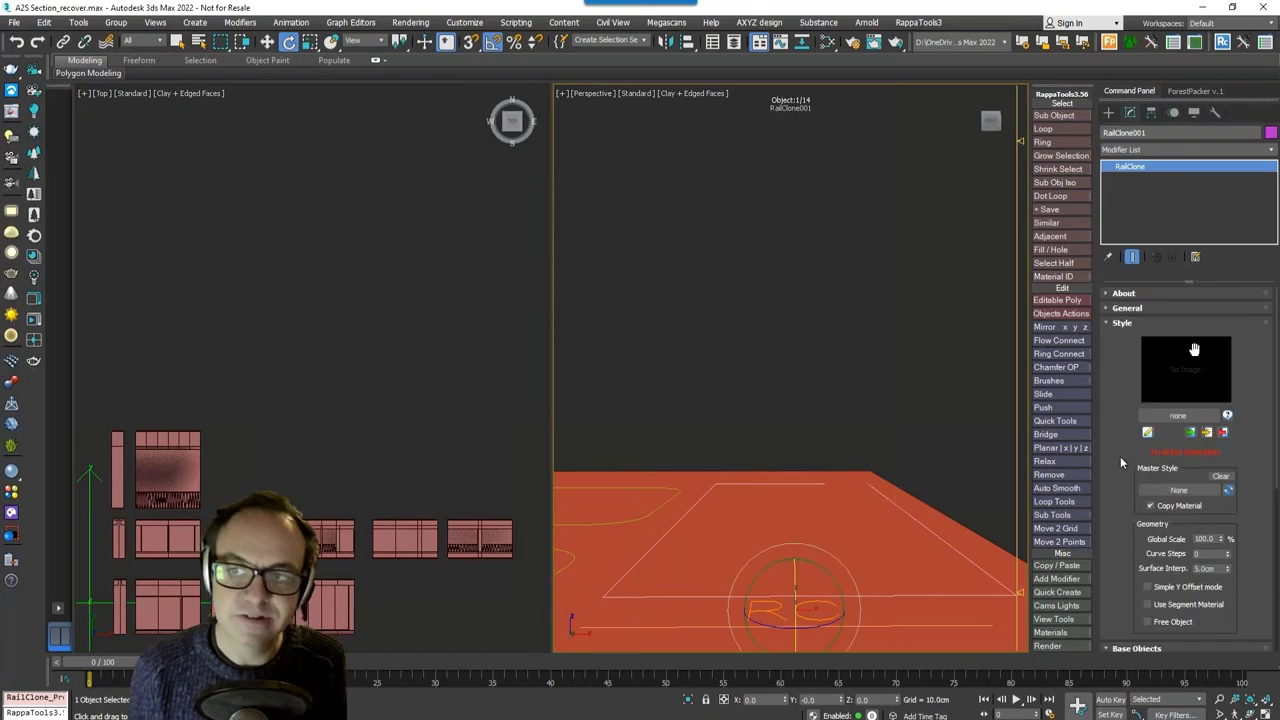
Step: Open the RailClone style for editing, add an Array 2S generator, and wire the straight base spline to its X Spline input
{"action": "left_click", "coordinate": [1148, 432]}
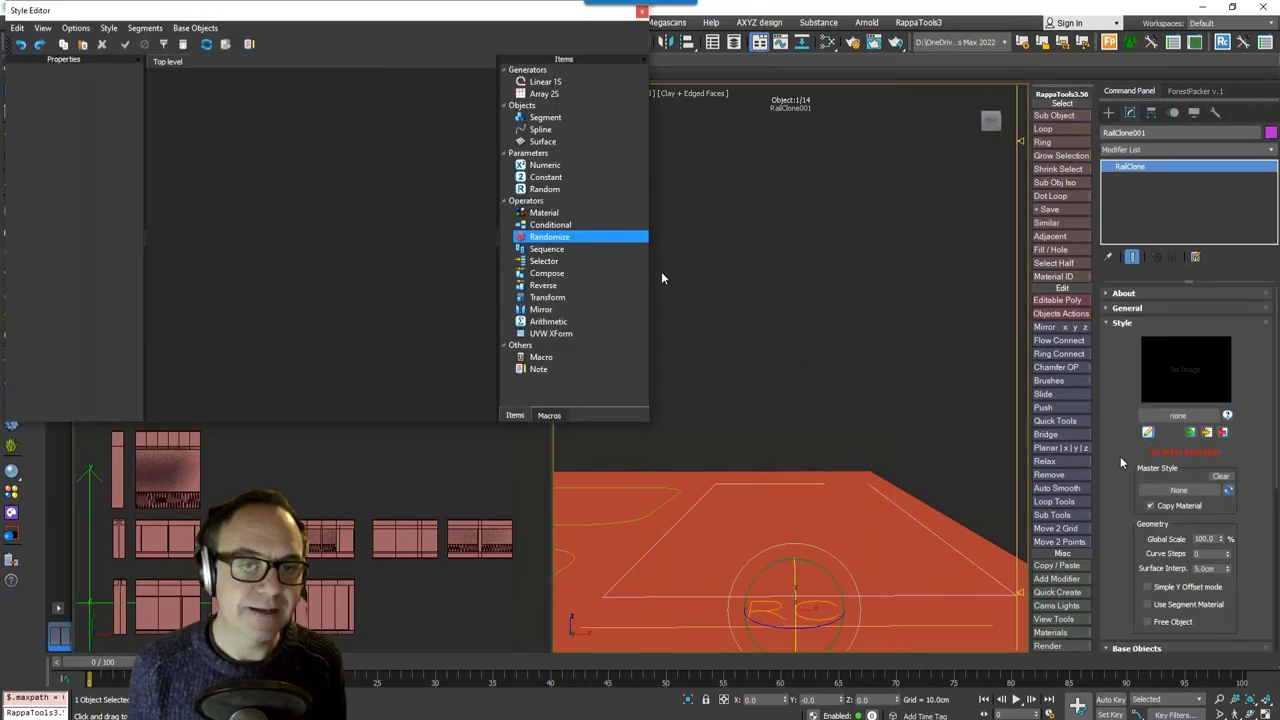
{"action": "left_click_drag", "start_coordinate": [651, 271], "coordinate": [694, 268]}
{"action": "left_click_drag", "start_coordinate": [588, 93], "coordinate": [447, 118]}
{"action": "mouse_move", "coordinate": [585, 132]}
{"action": "left_mouse_down"}
{"action": "mouse_move", "coordinate": [377, 129]}
{"action": "mouse_move", "coordinate": [439, 123]}
{"action": "left_mouse_up"}
{"action": "left_click", "coordinate": [138, 98]}
{"action": "left_click", "coordinate": [726, 625]}
Step: Set the Array 2S generator's Y size to 2003 cm
{"action": "left_click", "coordinate": [466, 121]}
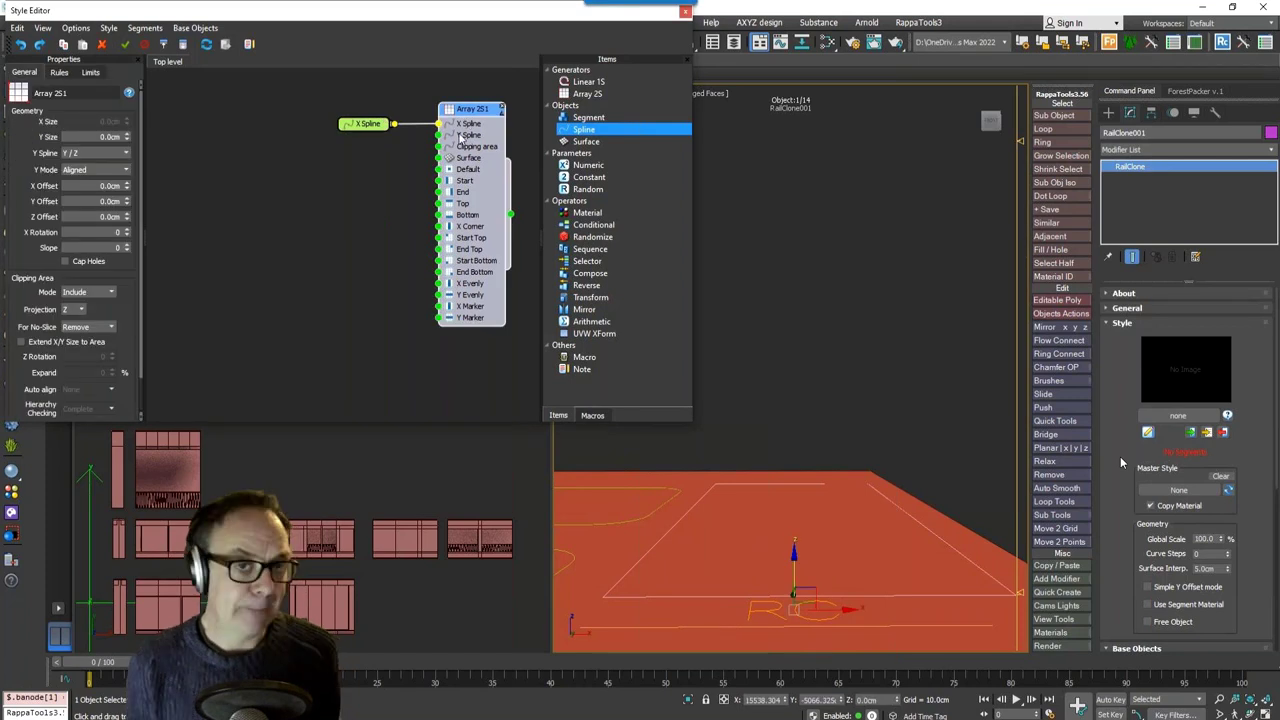
{"action": "left_click_drag", "start_coordinate": [98, 137], "coordinate": [122, 137]}
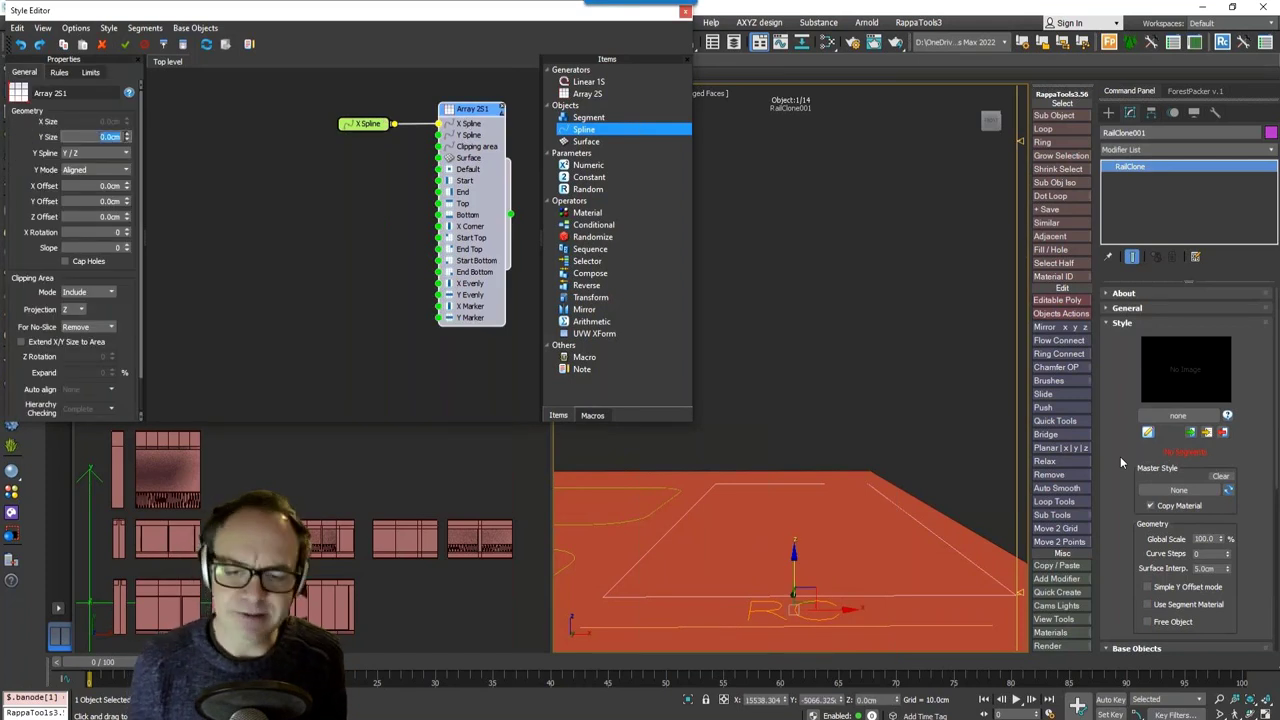
{"action": "type", "text": "2003"}
{"action": "key", "text": "Return"}
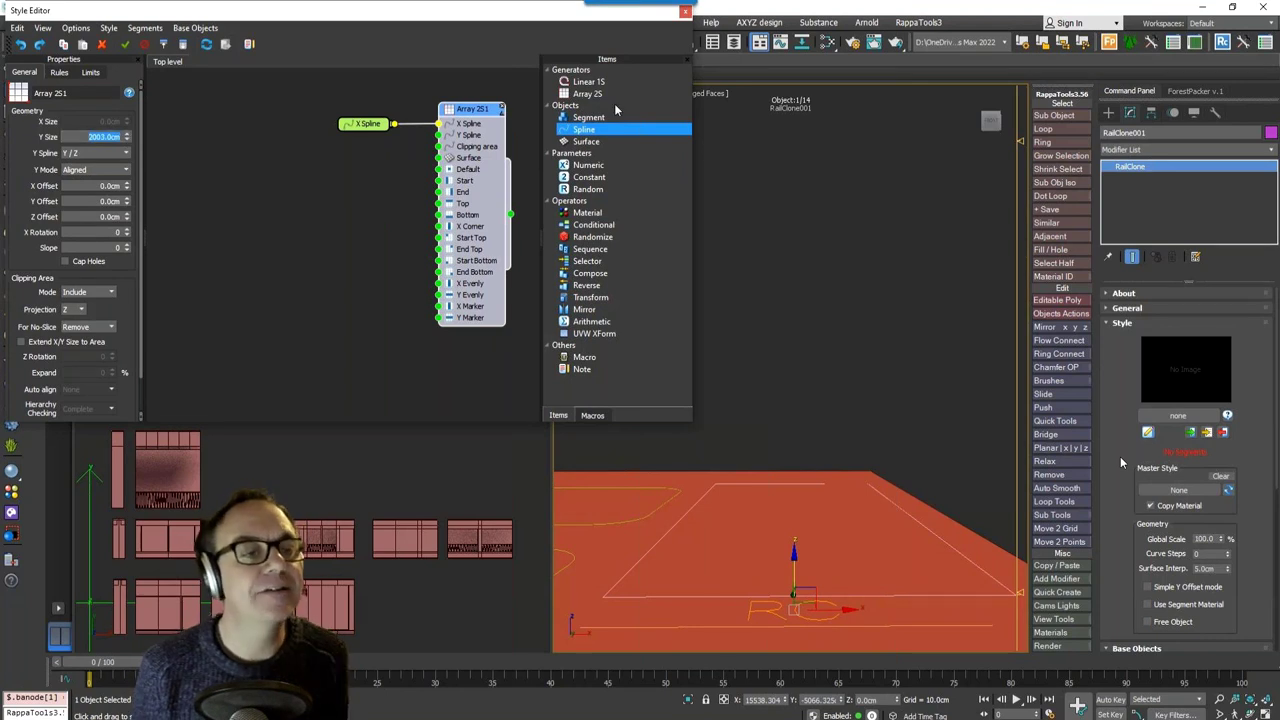
Step: Add a segment using ground-evenly-1, wire it to Start Bottom and End Bottom, and set its Z alignment to Pivot
{"action": "left_click_drag", "start_coordinate": [600, 118], "coordinate": [282, 186]}
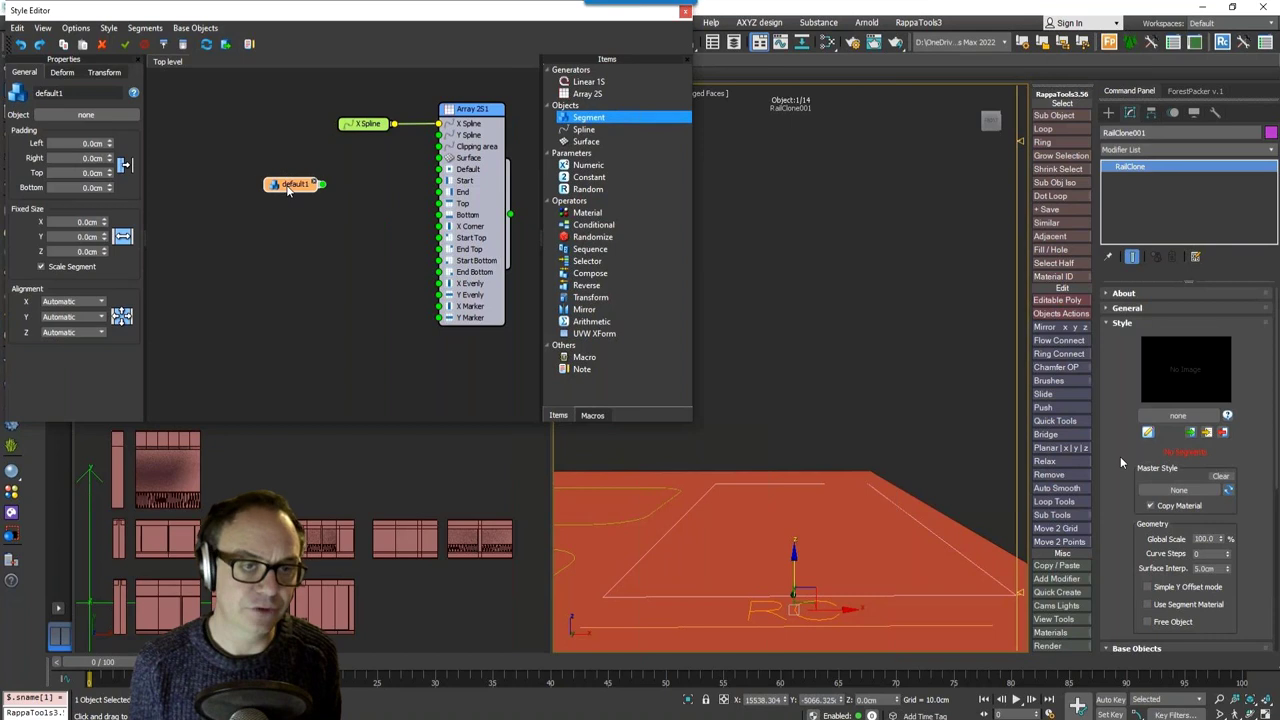
{"action": "left_click", "coordinate": [107, 119]}
{"action": "left_click", "coordinate": [168, 606]}
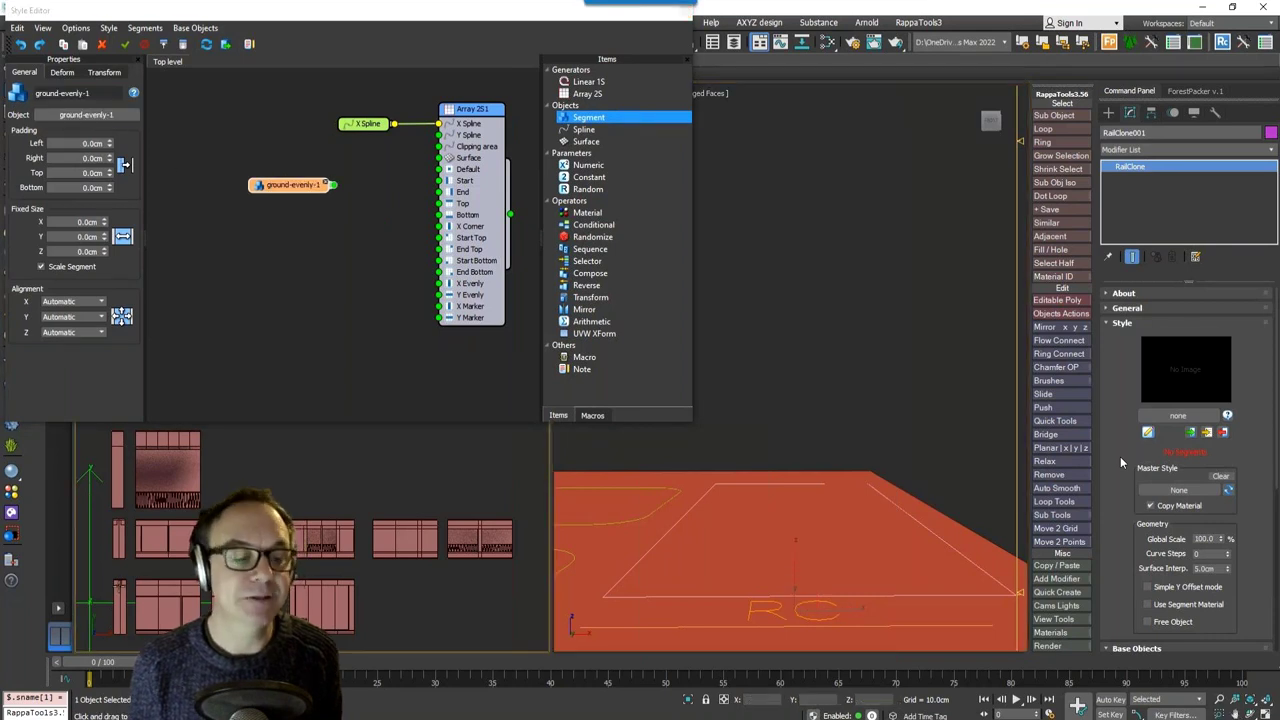
{"action": "left_click_drag", "start_coordinate": [334, 185], "coordinate": [438, 262]}
{"action": "left_click_drag", "start_coordinate": [290, 185], "coordinate": [438, 271]}
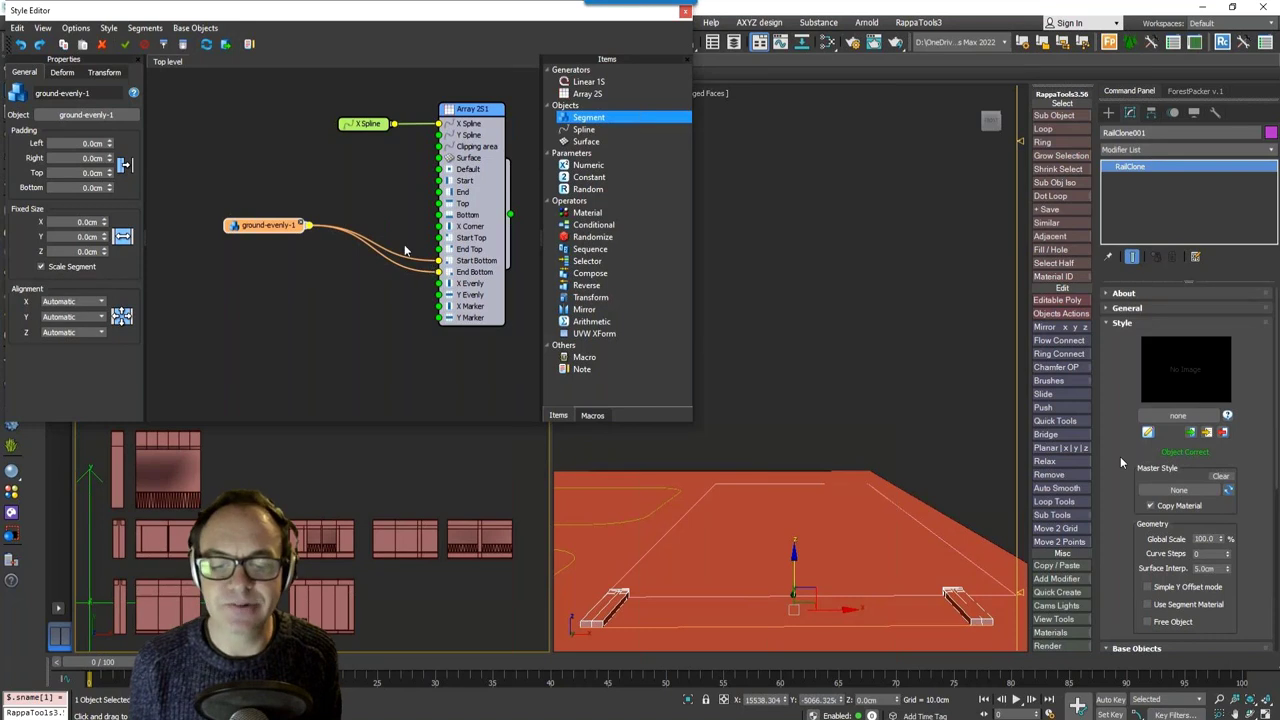
{"action": "left_click", "coordinate": [92, 336]}
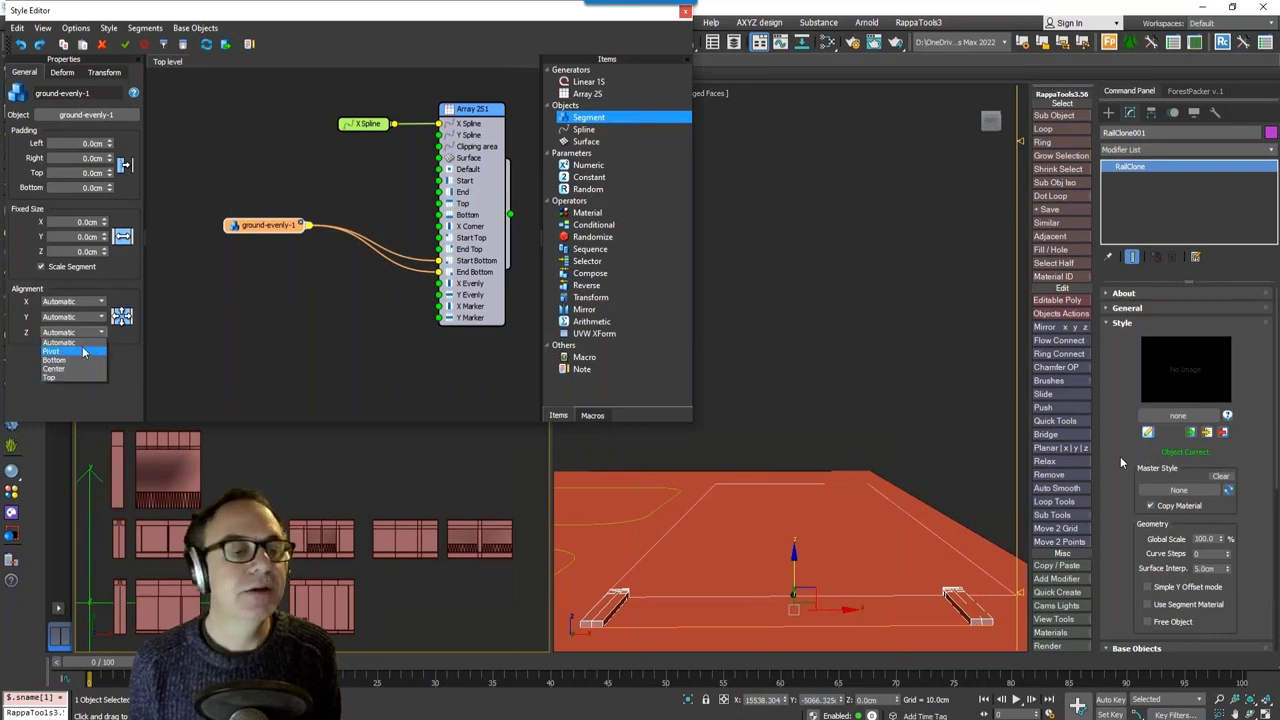
{"action": "left_click", "coordinate": [83, 352]}
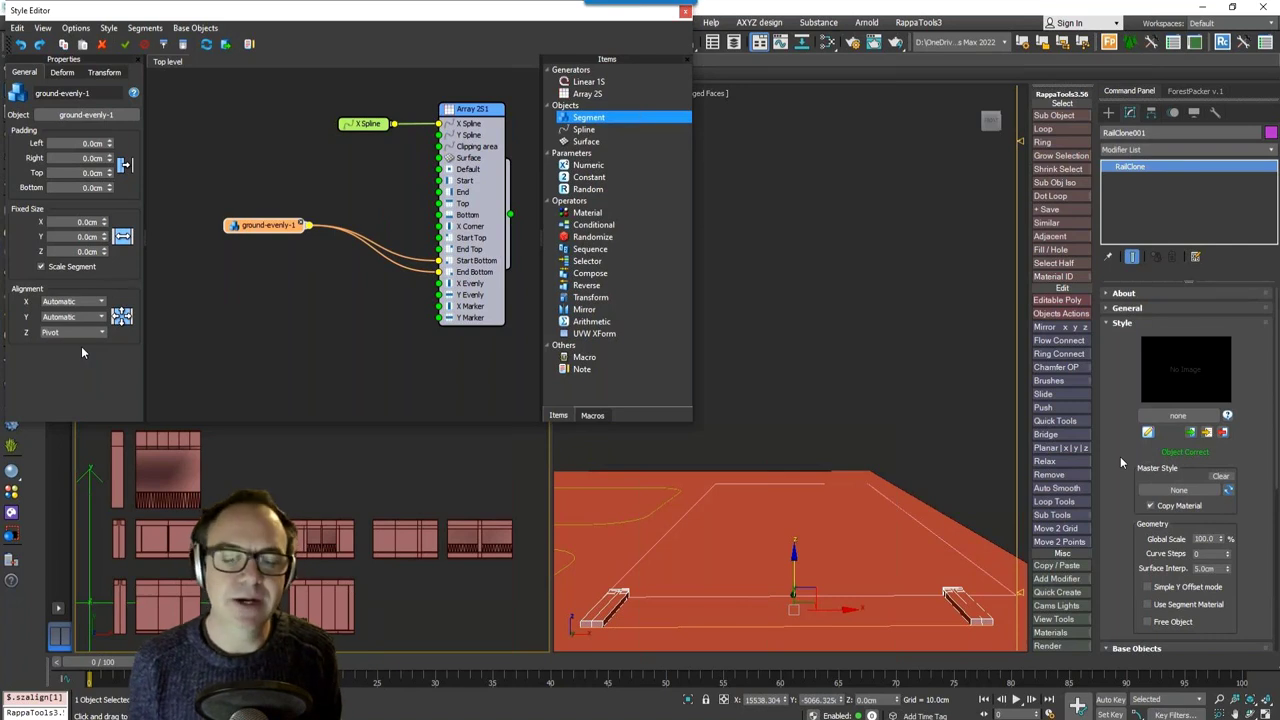
Step: Set the array generator's X rotation to 90 degrees so the facade stands upright
{"action": "left_click", "coordinate": [487, 229]}
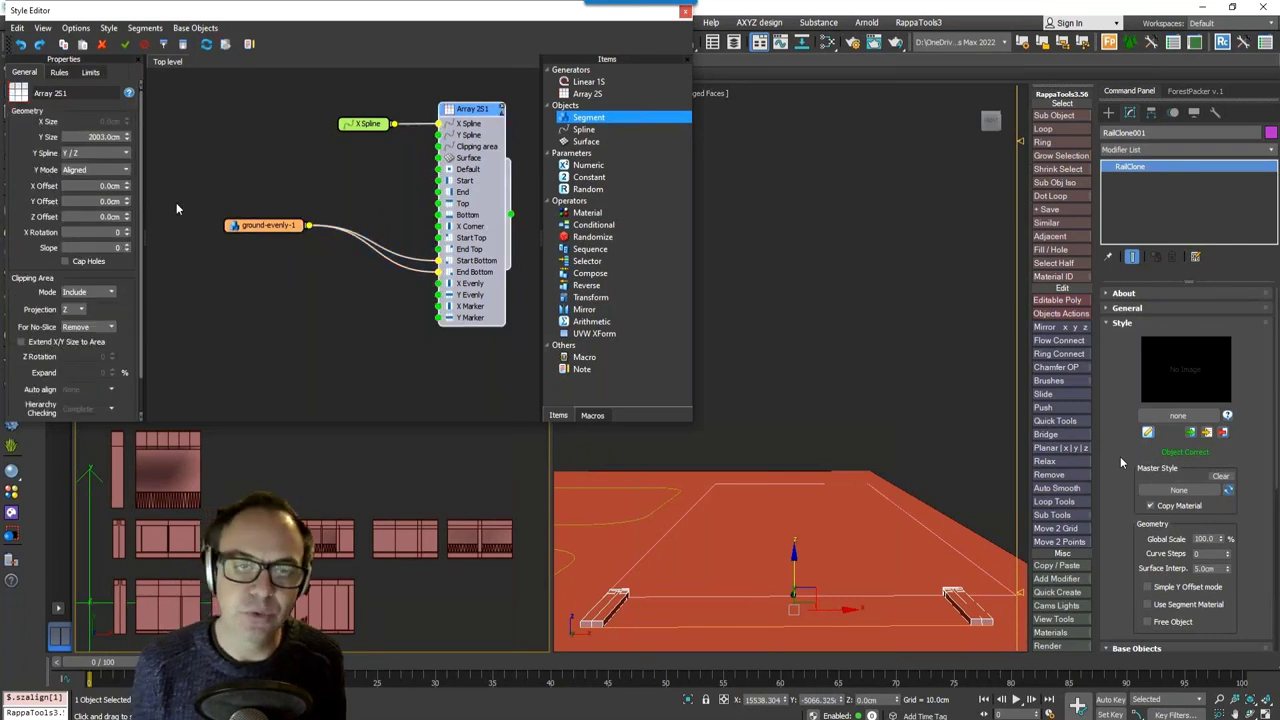
{"action": "left_click_drag", "start_coordinate": [104, 231], "coordinate": [168, 236]}
{"action": "type", "text": "90"}
{"action": "key", "text": "Return"}
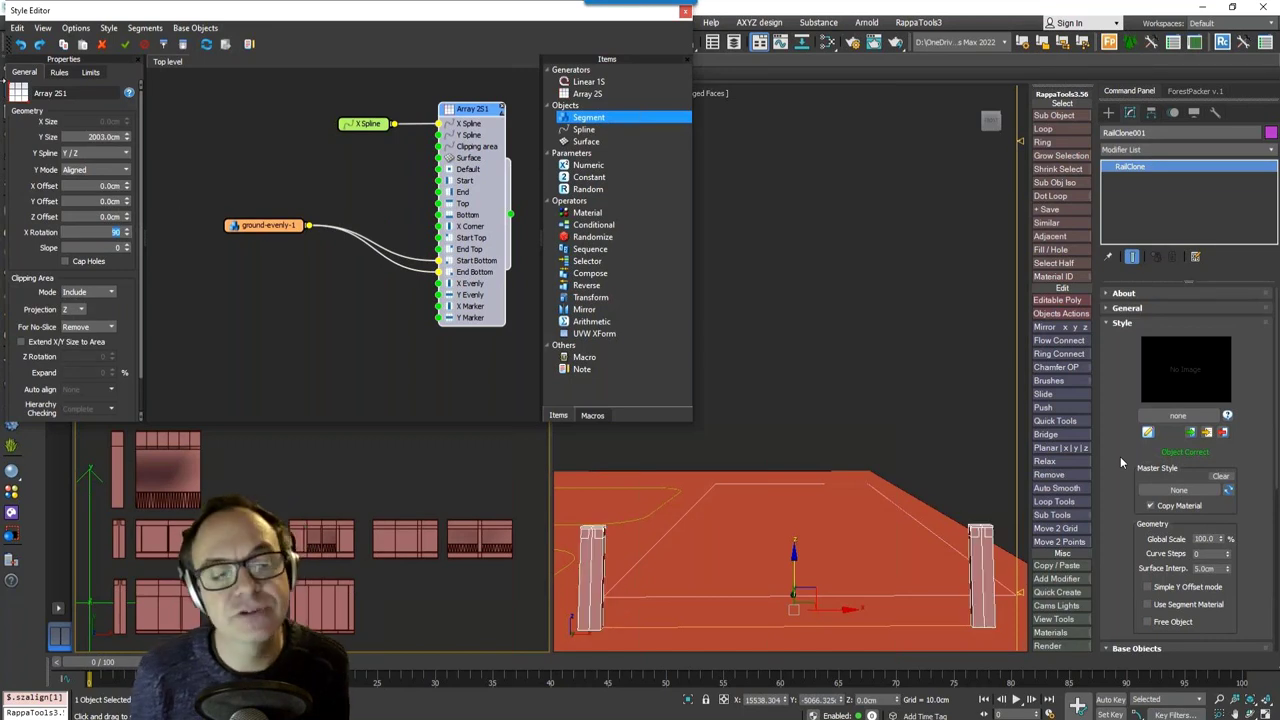
Step: Clone the ground-evenly-1 segment for all the other default, ground and top facade modules, leaving out Plane001
{"action": "left_click_drag", "start_coordinate": [250, 235], "coordinate": [293, 277]}
{"action": "right_click", "coordinate": [293, 277]}
{"action": "left_click", "coordinate": [343, 393]}
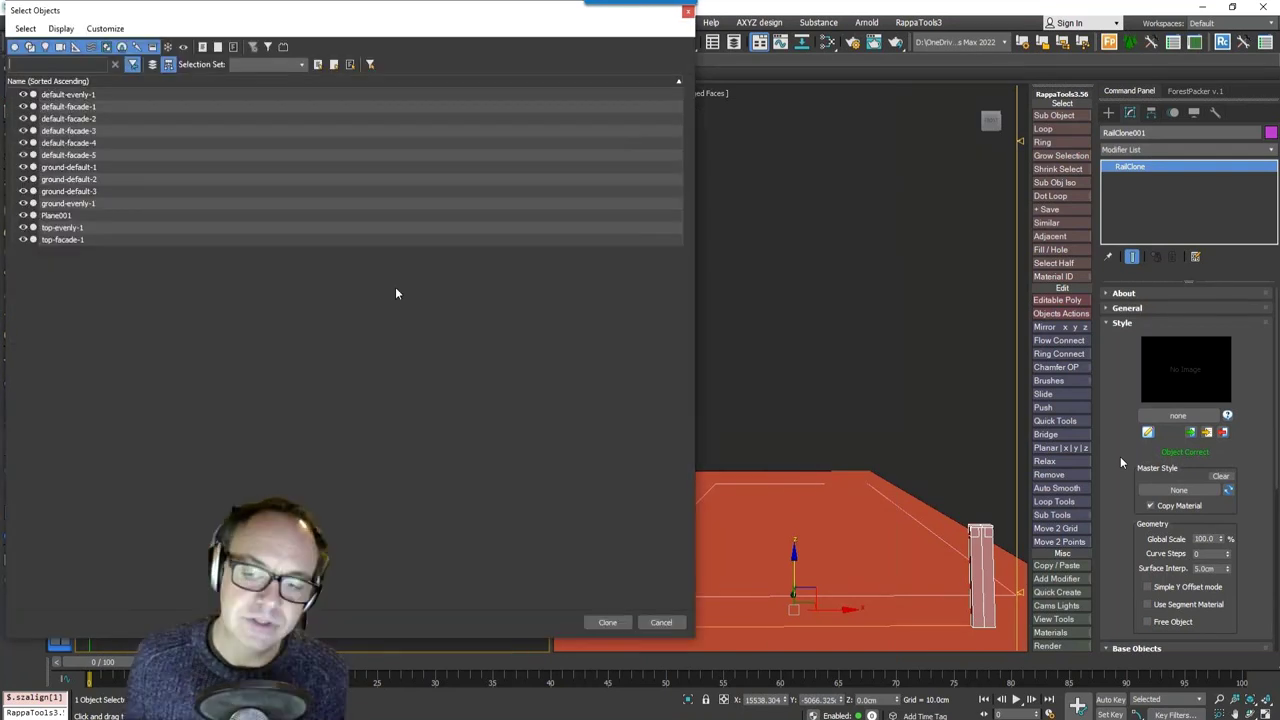
{"action": "left_click", "coordinate": [80, 96]}
{"action": "left_click", "coordinate": [90, 193], "text": "shift"}
{"action": "left_click", "coordinate": [90, 229], "text": "ctrl"}
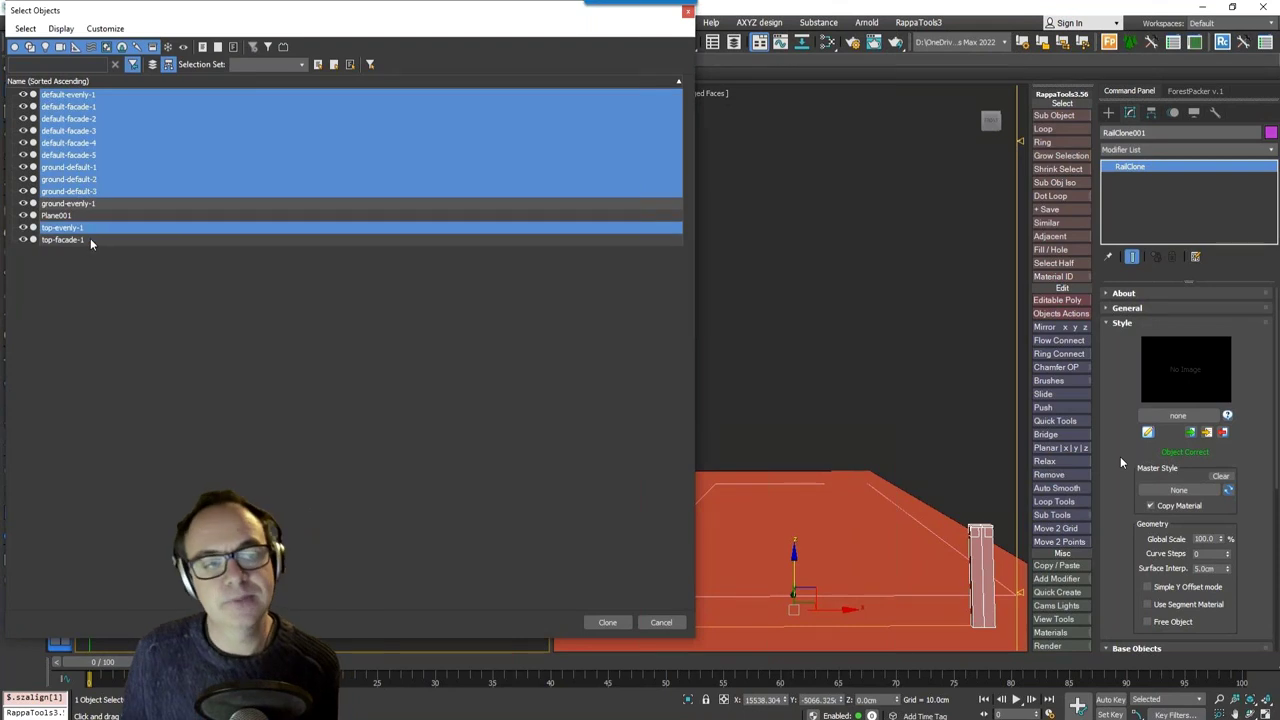
{"action": "left_click", "coordinate": [91, 241], "text": "ctrl"}
{"action": "left_click", "coordinate": [607, 622]}
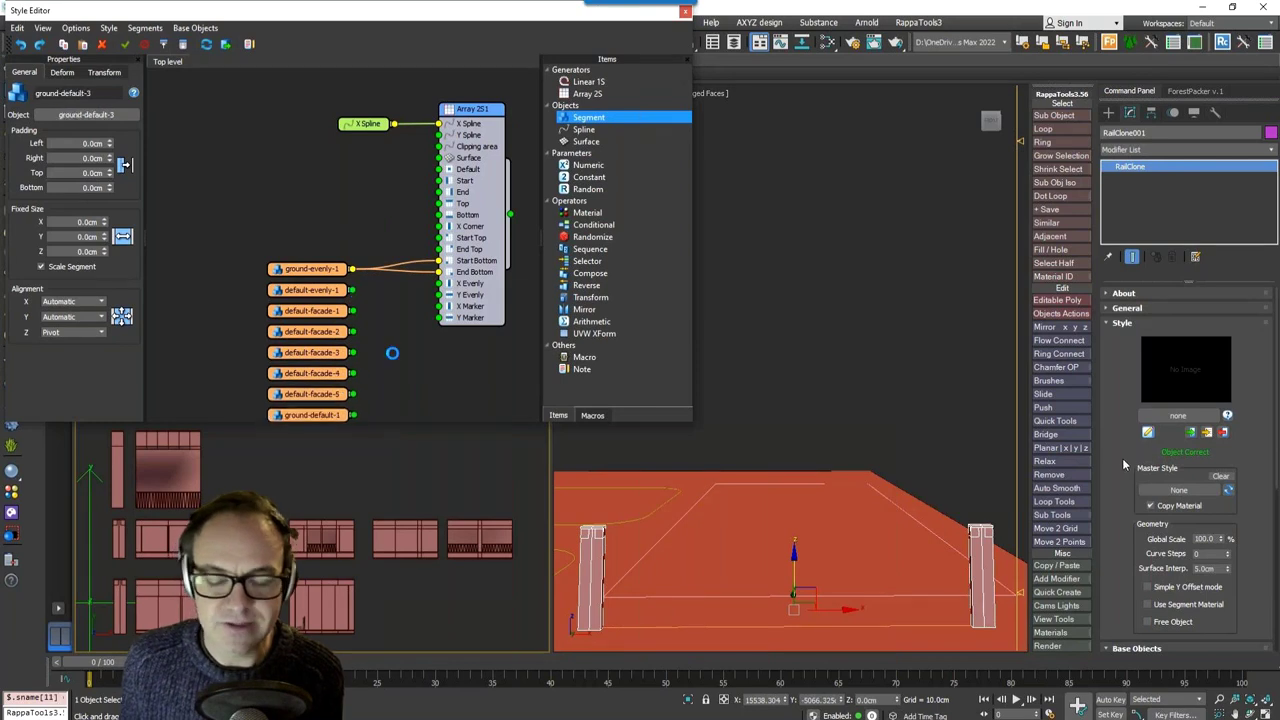
Step: Arrange the cloned segment nodes into separate default, ground and top groups beside the array generator
{"action": "left_click", "coordinate": [381, 398]}
{"action": "left_click_drag", "start_coordinate": [381, 396], "coordinate": [216, 137]}
{"action": "middle_click_drag", "start_coordinate": [318, 325], "coordinate": [325, 313]}
{"action": "scroll", "coordinate": [326, 314], "scroll_direction": "down", "scroll_amount": 1}
{"action": "left_click_drag", "start_coordinate": [386, 404], "coordinate": [252, 273]}
{"action": "middle_click_drag", "start_coordinate": [318, 354], "coordinate": [323, 282]}
{"action": "left_click_drag", "start_coordinate": [334, 342], "coordinate": [251, 240]}
{"action": "left_click_drag", "start_coordinate": [343, 392], "coordinate": [247, 267]}
{"action": "middle_click_drag", "start_coordinate": [273, 265], "coordinate": [291, 353]}
{"action": "scroll", "coordinate": [354, 277], "scroll_direction": "up", "scroll_amount": 2}
{"action": "mouse_move", "coordinate": [338, 268]}
{"action": "middle_mouse_down"}
{"action": "mouse_move", "coordinate": [335, 305]}
{"action": "mouse_move", "coordinate": [329, 266]}
{"action": "middle_mouse_up"}
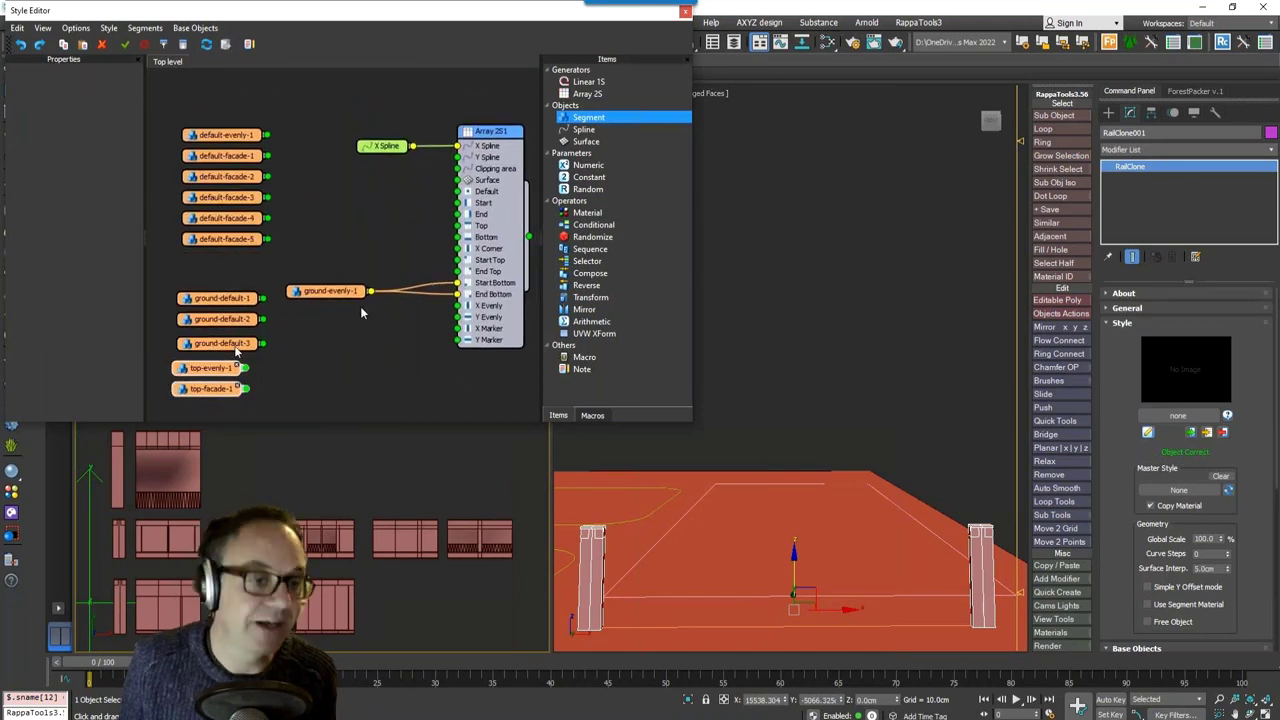
Step: Wire a Randomize operator to the array's Bottom input and feed it ground-default-1, ground-default-2 and ground-default-3
{"action": "left_click_drag", "start_coordinate": [593, 237], "coordinate": [457, 237]}
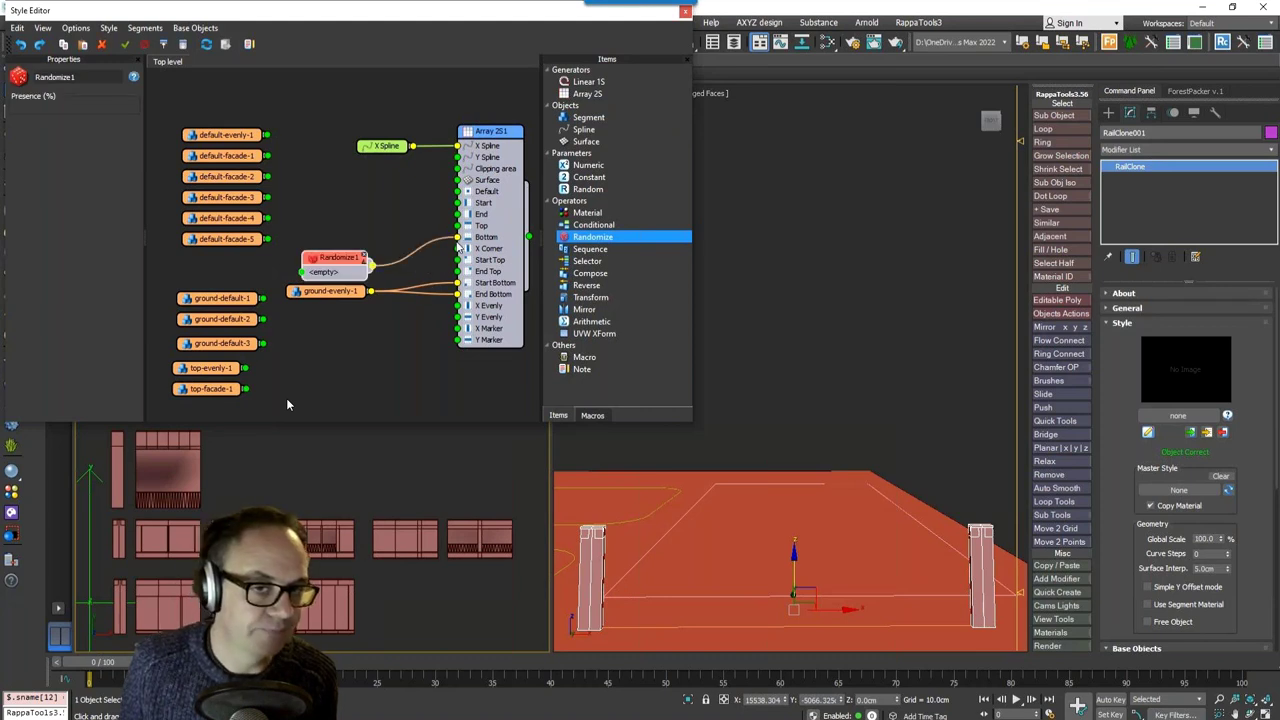
{"action": "left_click", "coordinate": [223, 284]}
{"action": "left_click_drag", "start_coordinate": [222, 279], "coordinate": [323, 275]}
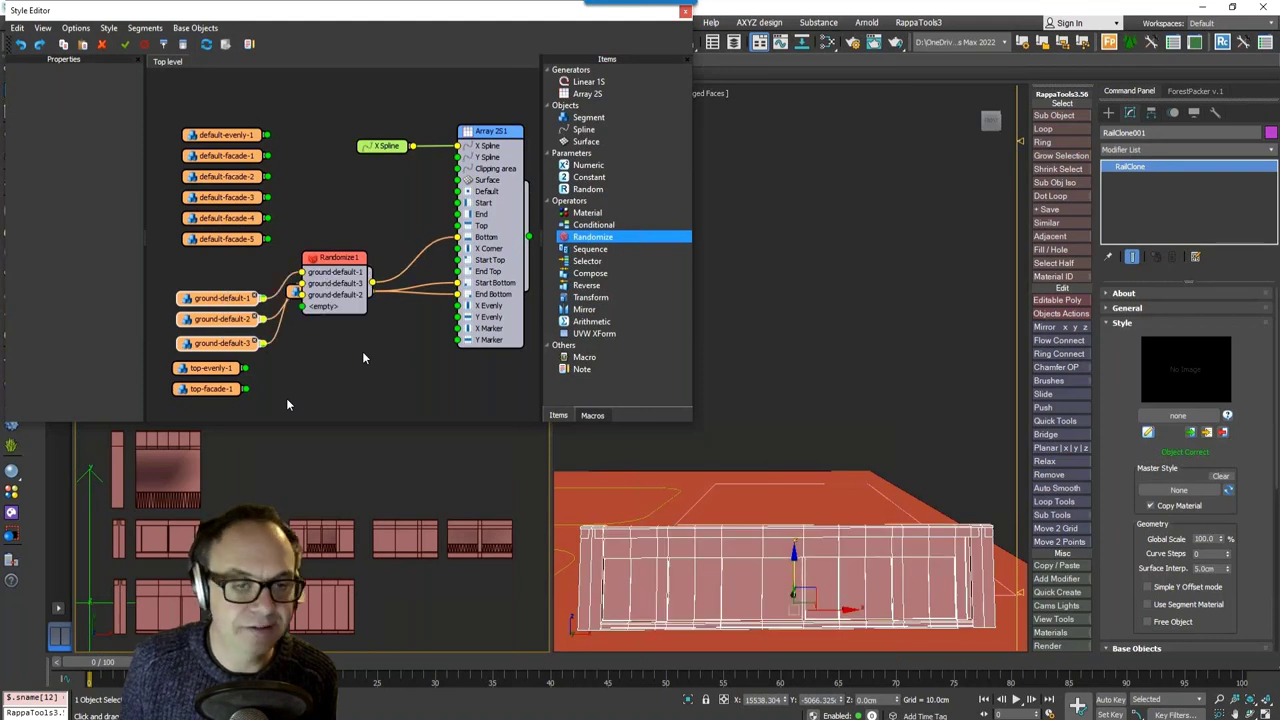
Step: Set the array generator's default segment mode to Adaptive
{"action": "left_click", "coordinate": [486, 140]}
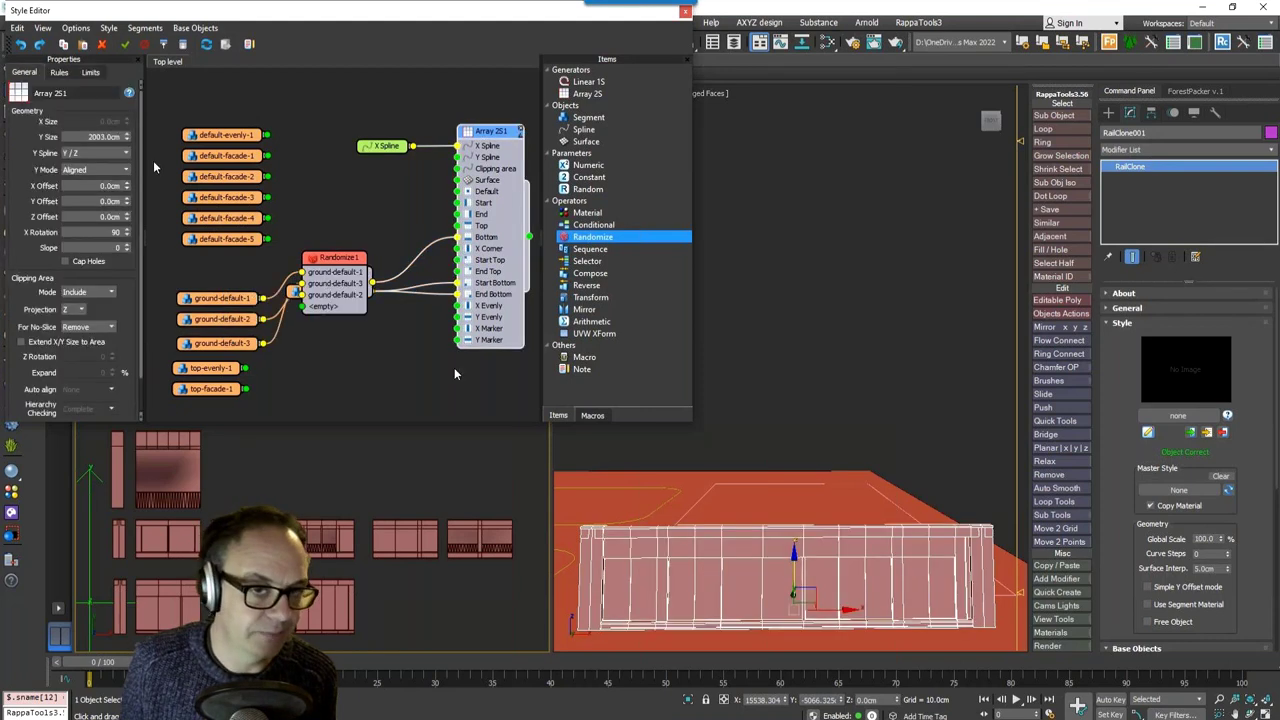
{"action": "left_click", "coordinate": [59, 72]}
{"action": "left_click", "coordinate": [88, 100]}
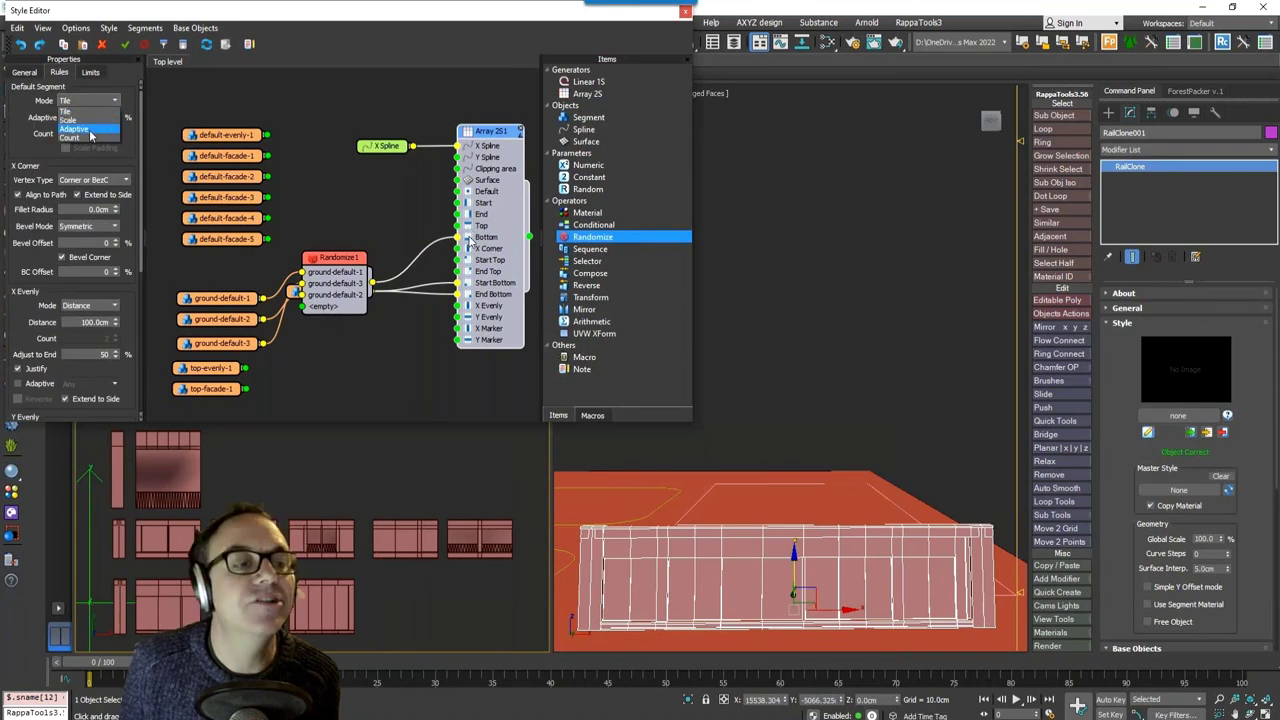
{"action": "left_click", "coordinate": [76, 129]}
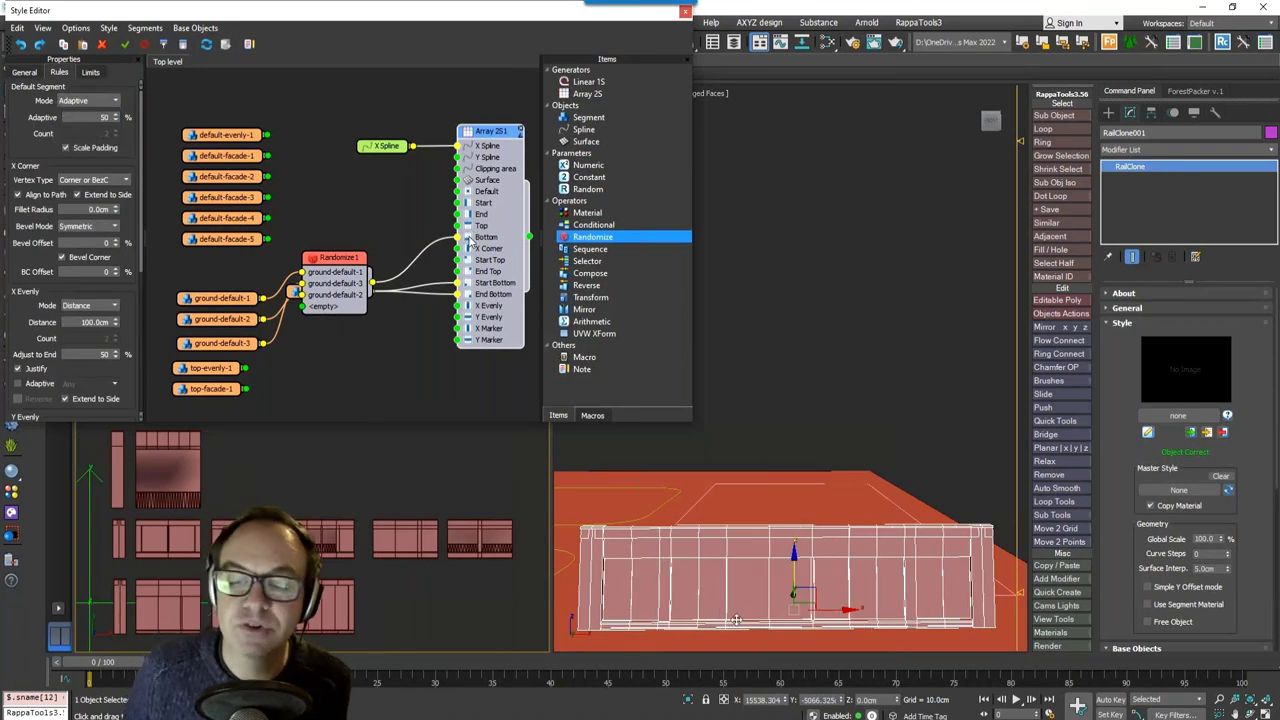
{"action": "middle_click_drag", "start_coordinate": [803, 568], "coordinate": [756, 554]}
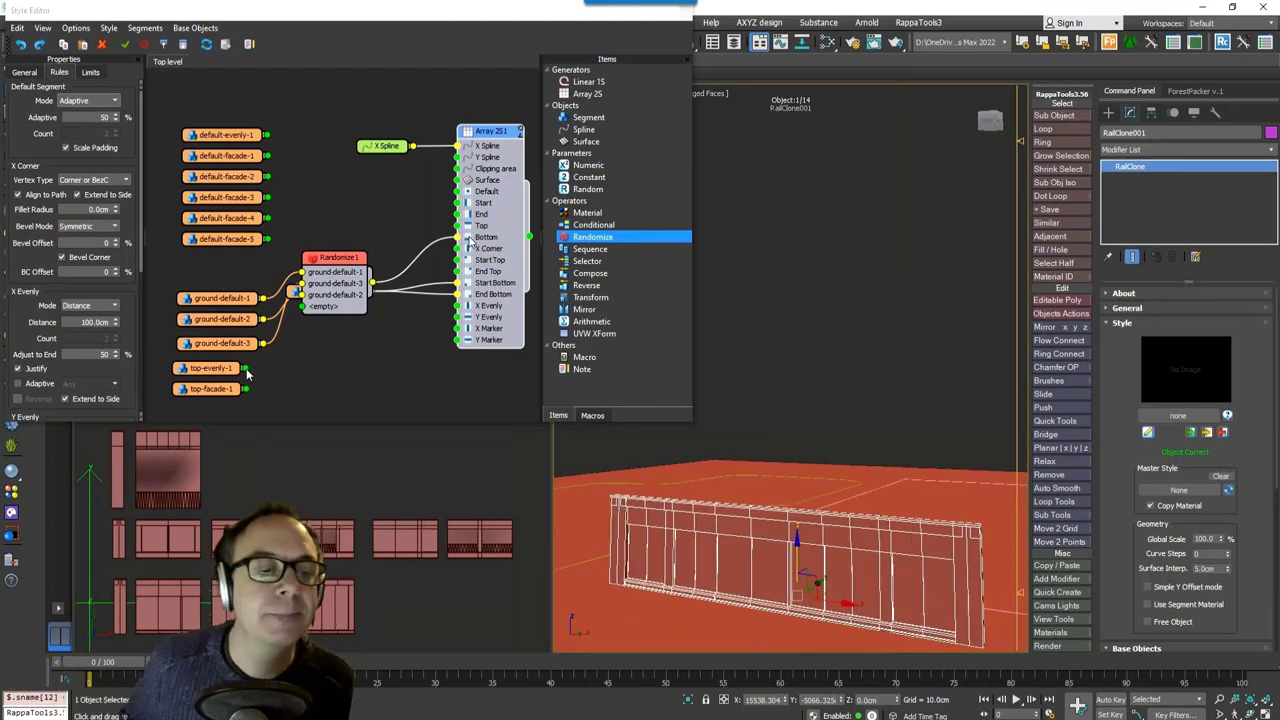
Step: Wire top-evenly-1 to the array's Start Top and End Top inputs, and top-facade-1 to its Top input
{"action": "left_click_drag", "start_coordinate": [247, 373], "coordinate": [458, 258]}
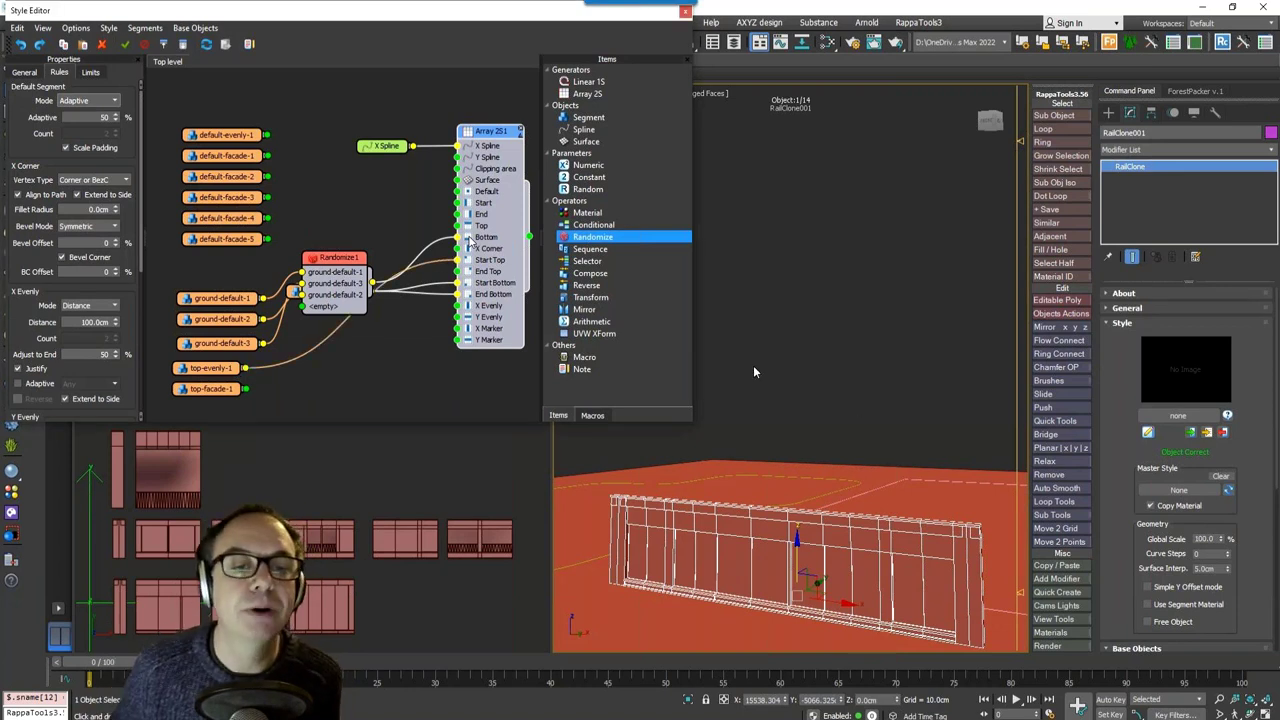
{"action": "left_click", "coordinate": [250, 366]}
{"action": "left_click_drag", "start_coordinate": [465, 305], "coordinate": [464, 272]}
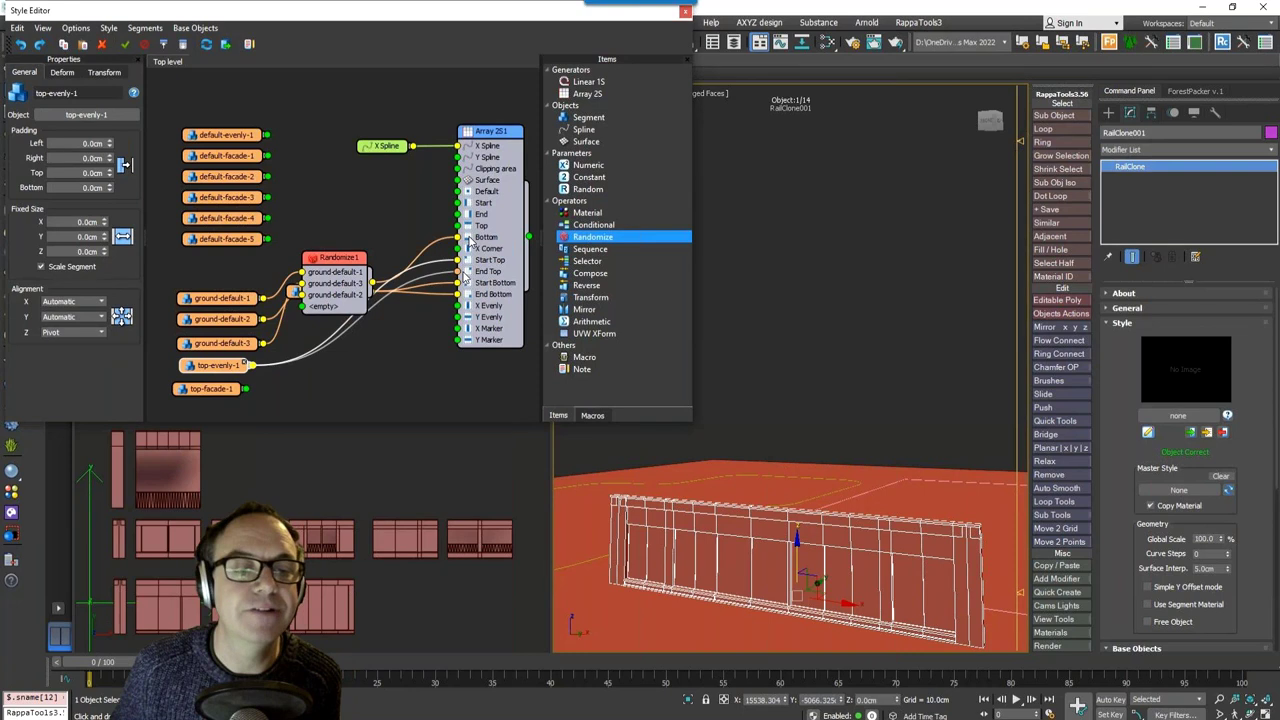
{"action": "scroll", "coordinate": [884, 366], "scroll_direction": "down", "scroll_amount": 3}
{"action": "middle_click_drag", "start_coordinate": [858, 317], "coordinate": [851, 355]}
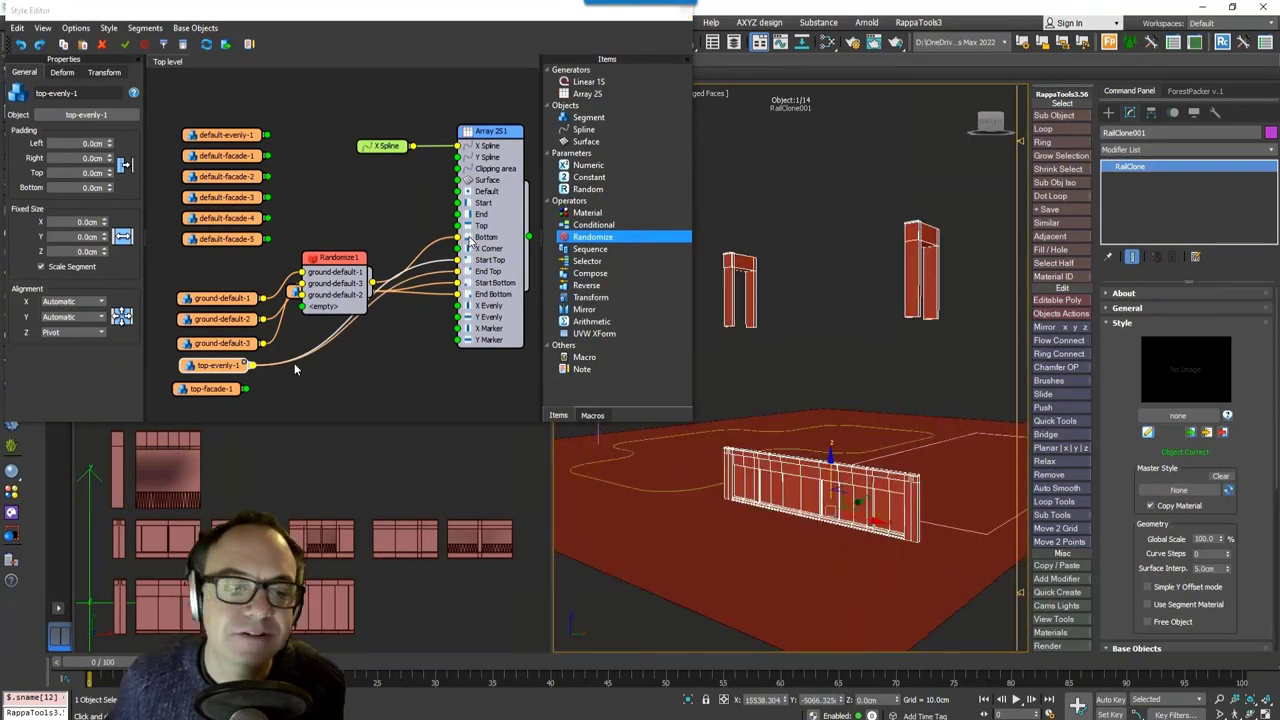
{"action": "left_click_drag", "start_coordinate": [247, 389], "coordinate": [467, 237]}
{"action": "middle_click_drag", "start_coordinate": [820, 433], "coordinate": [851, 388], "text": "alt"}
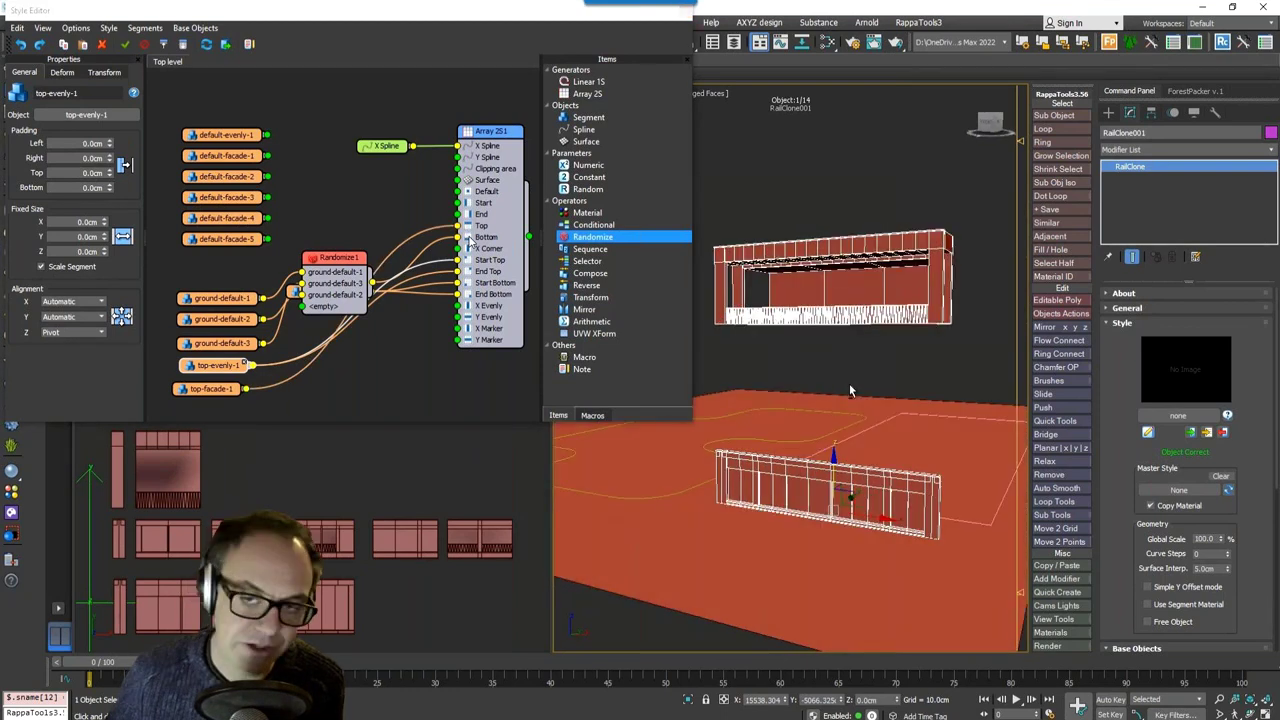
Step: Increase the array's Y size and wire default-evenly-1 to its Start and End inputs
{"action": "left_click", "coordinate": [491, 134]}
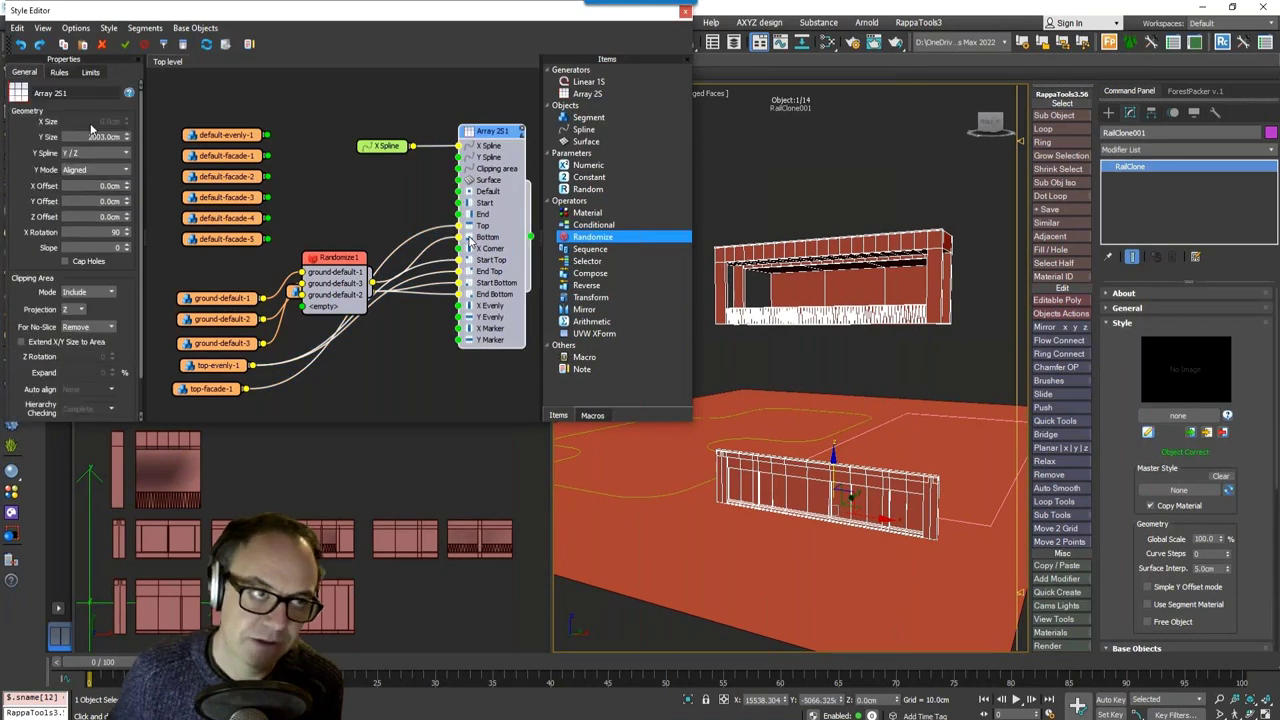
{"action": "left_click_drag", "start_coordinate": [128, 137], "coordinate": [135, 112]}
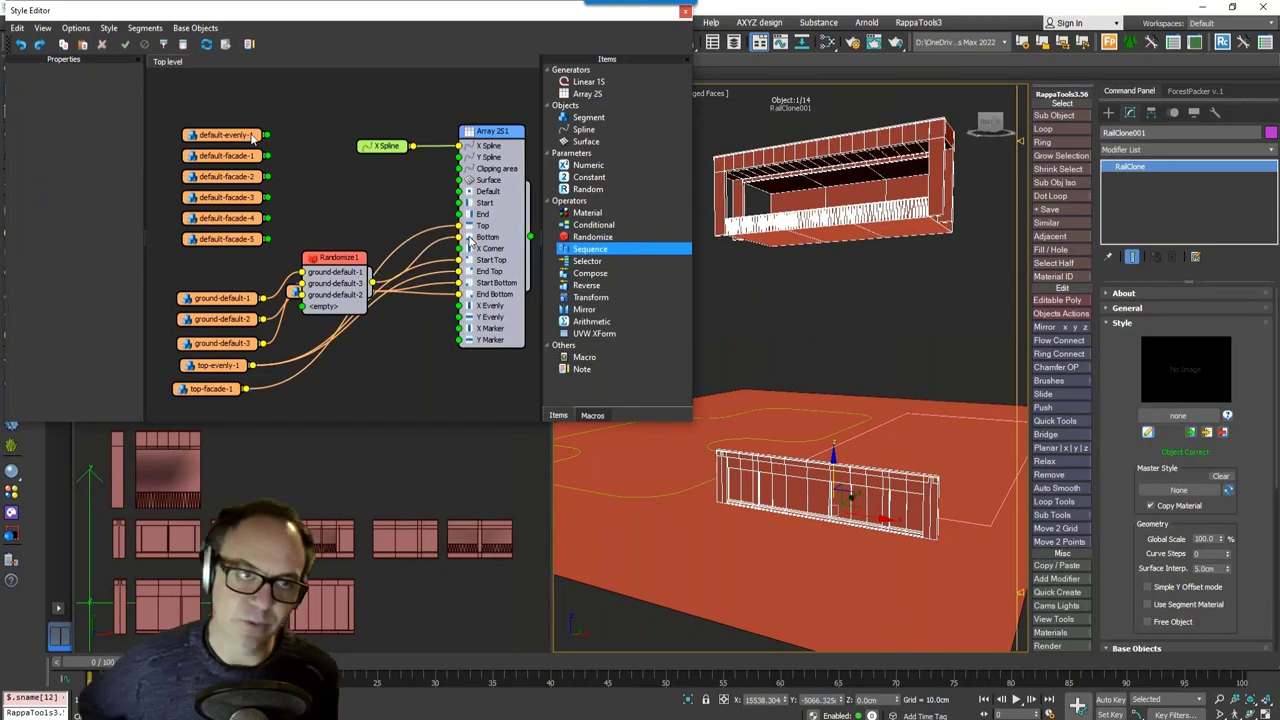
{"action": "left_click", "coordinate": [253, 140]}
{"action": "left_click_drag", "start_coordinate": [265, 134], "coordinate": [466, 226]}
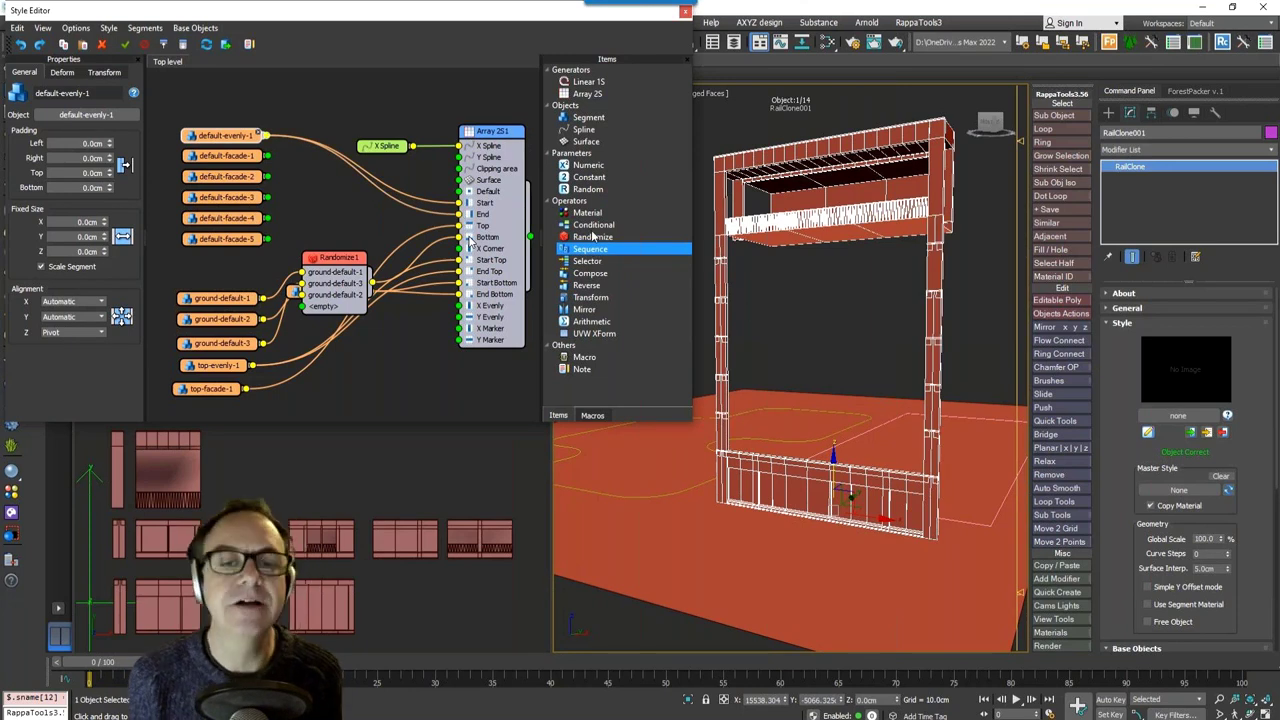
Step: Wire a Sequence operator holding default-facade-1 to default-facade-5 to the array's Default input
{"action": "left_click_drag", "start_coordinate": [597, 253], "coordinate": [341, 217]}
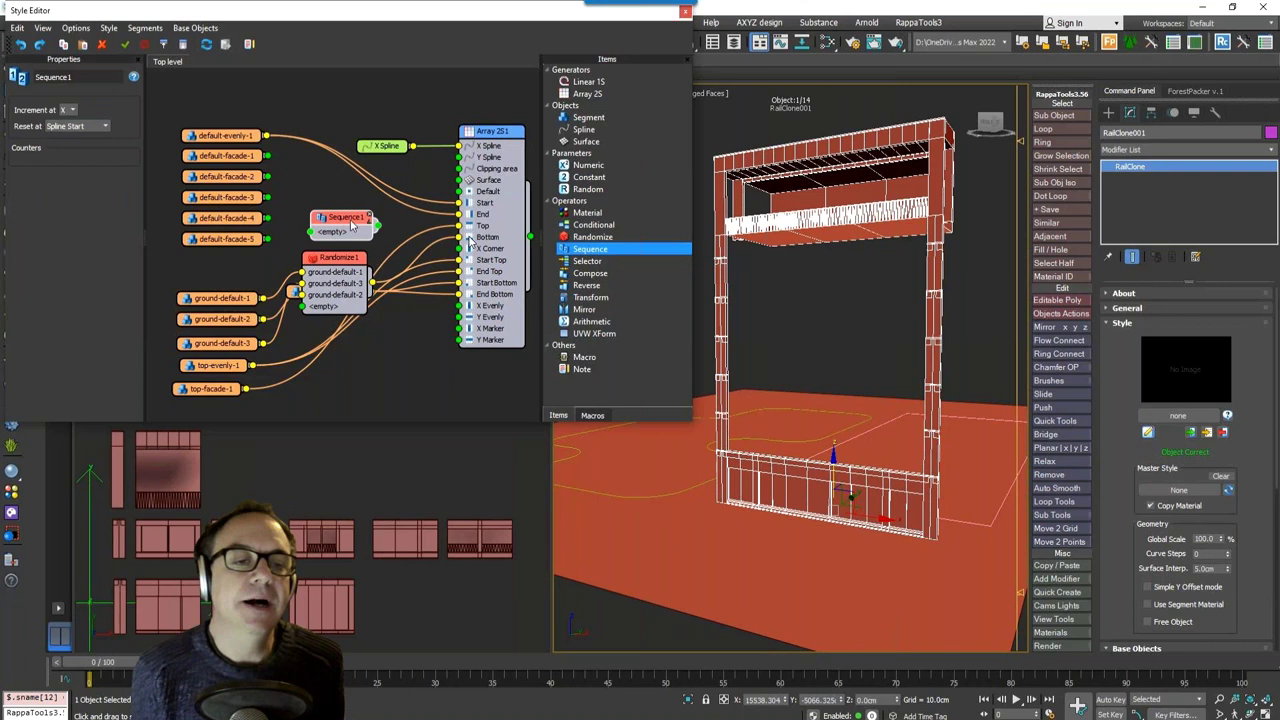
{"action": "left_click_drag", "start_coordinate": [246, 259], "coordinate": [343, 165]}
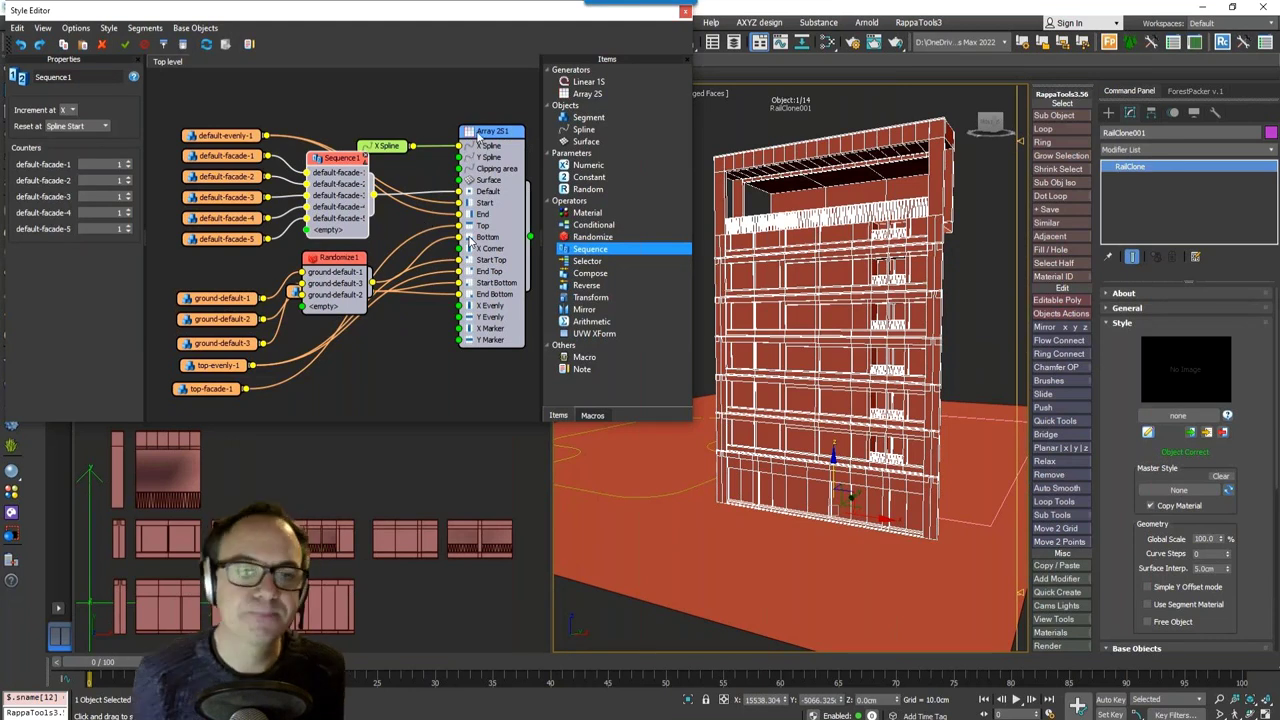
Step: Adjust the array generator's Y size to about 2802 cm
{"action": "left_click", "coordinate": [479, 137]}
{"action": "left_click", "coordinate": [128, 137]}
{"action": "left_click_drag", "start_coordinate": [128, 137], "coordinate": [134, 135]}
{"action": "middle_click_drag", "start_coordinate": [864, 351], "coordinate": [862, 352], "text": "alt"}
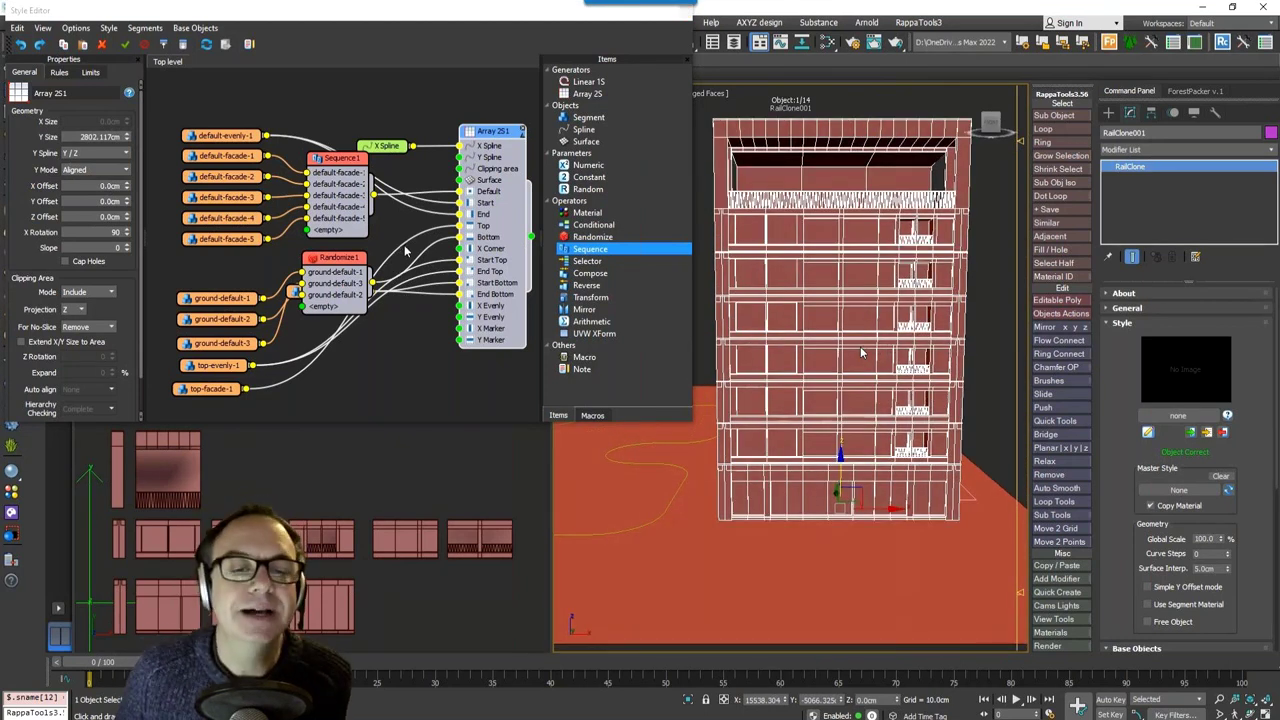
Step: Wire default-evenly-1 to the array's X Evenly input and set the X Evenly distance to 500 cm
{"action": "left_click_drag", "start_coordinate": [222, 135], "coordinate": [460, 308]}
{"action": "left_click", "coordinate": [492, 132]}
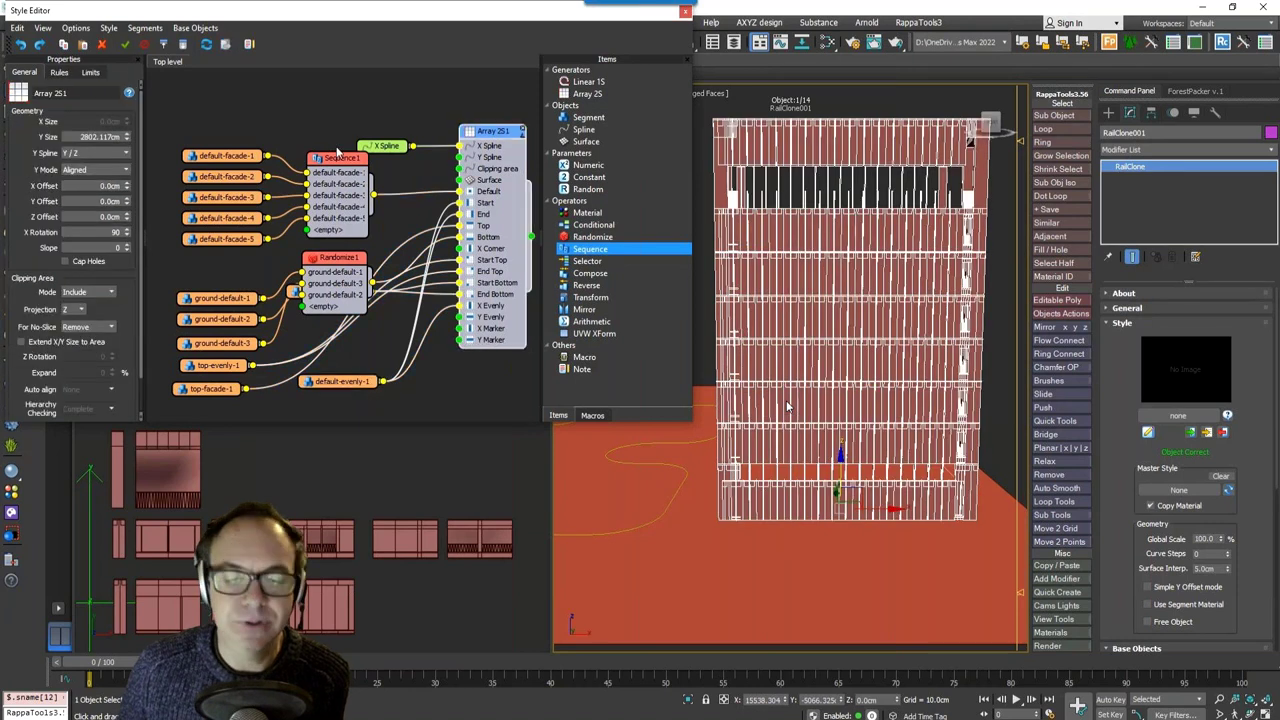
{"action": "left_click", "coordinate": [59, 72]}
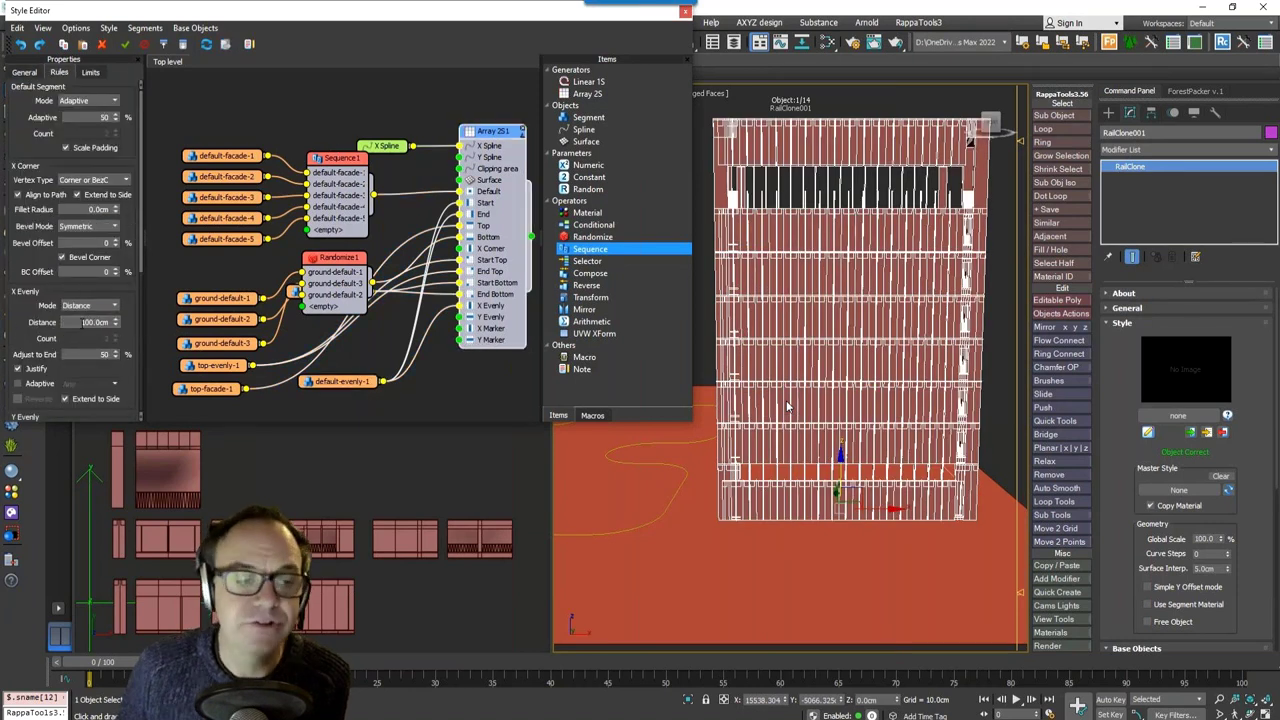
{"action": "type", "text": "500"}
{"action": "key", "text": "Return"}
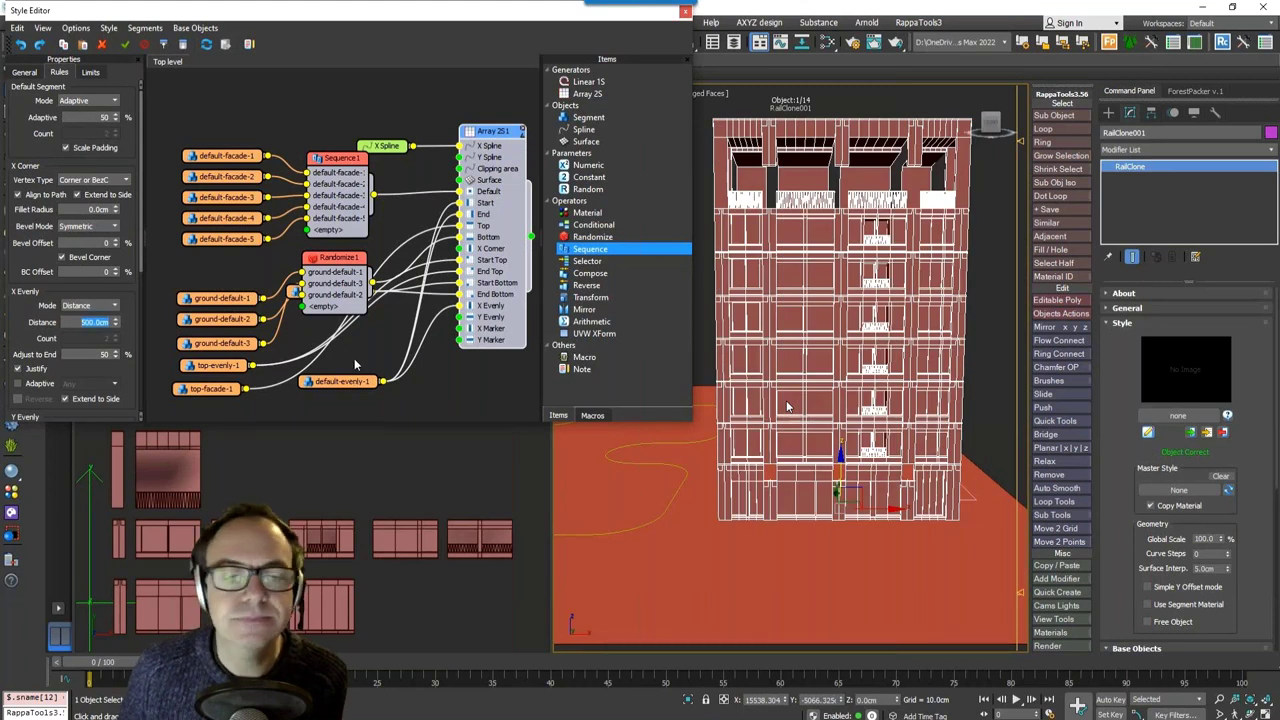
{"action": "middle_click_drag", "start_coordinate": [801, 257], "coordinate": [782, 178]}
{"action": "scroll", "coordinate": [787, 407], "scroll_direction": "up", "scroll_amount": 3}
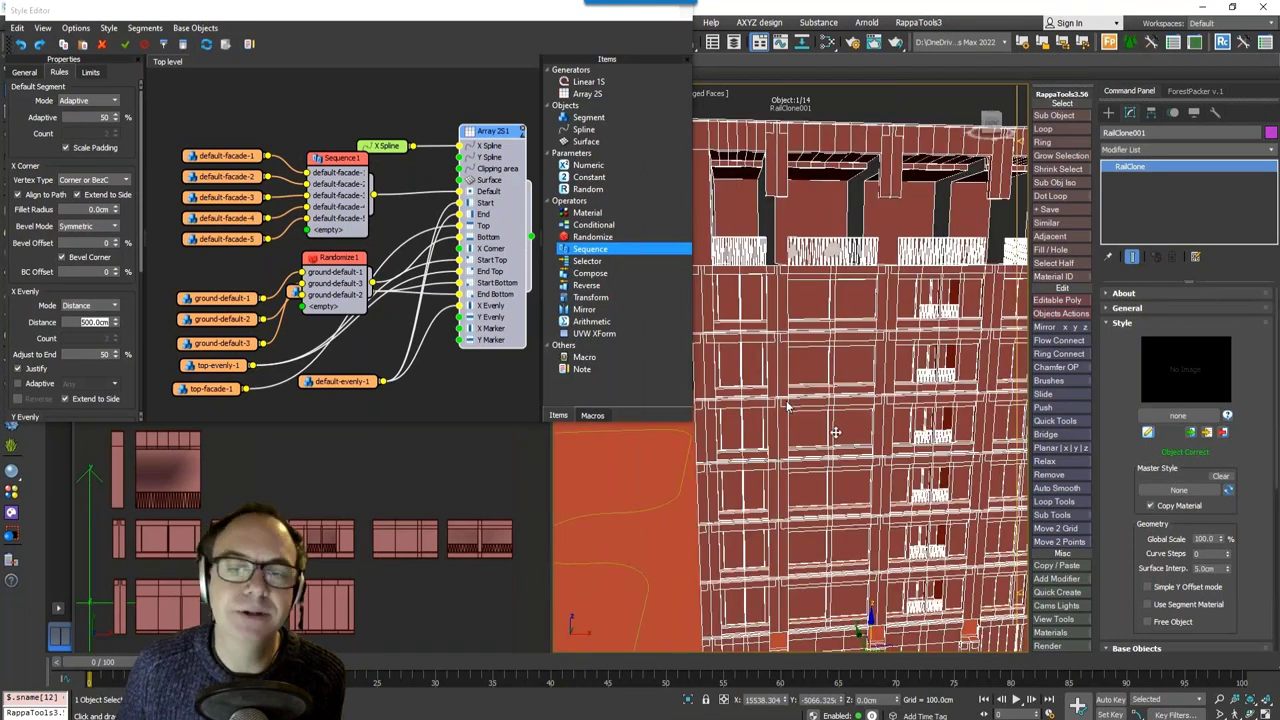
Step: Add the Segment Y Role macro, wire default-evenly-1 to its Default input and its output to the array's Start, End and X Evenly inputs
{"action": "middle_click_drag", "start_coordinate": [836, 432], "coordinate": [825, 245]}
{"action": "scroll", "coordinate": [825, 245], "scroll_direction": "up", "scroll_amount": 3}
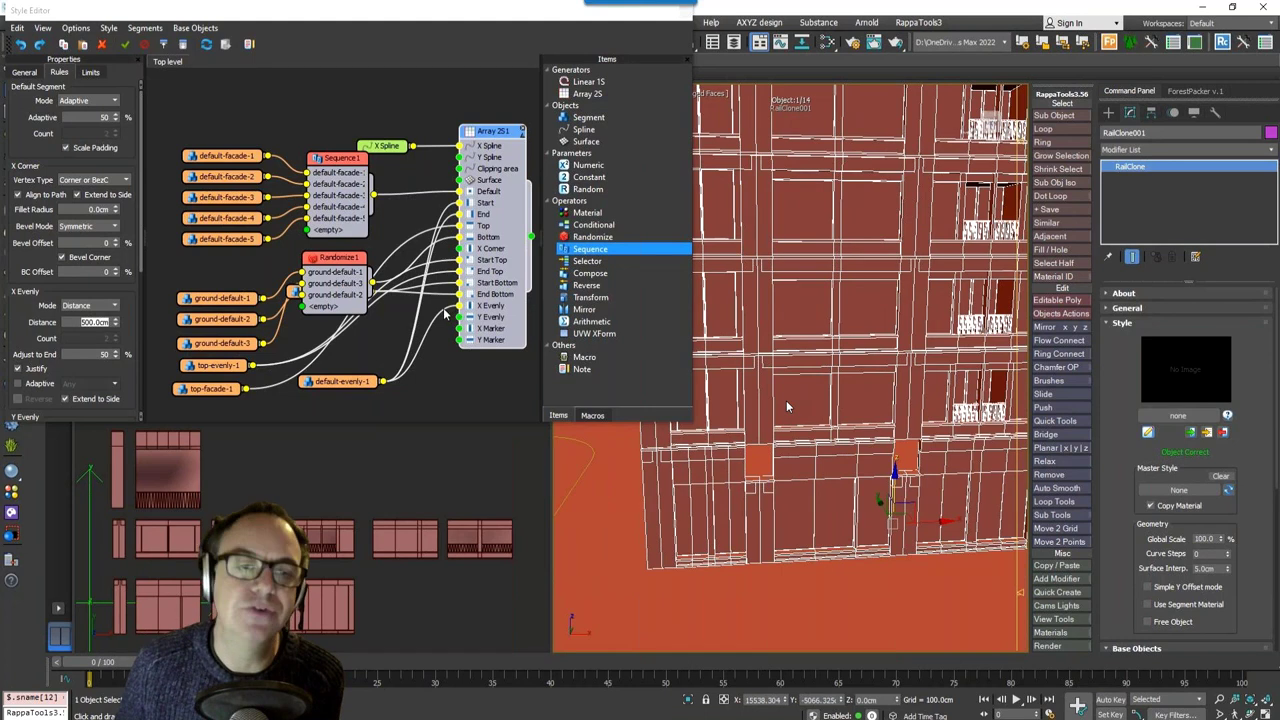
{"action": "left_click", "coordinate": [593, 414]}
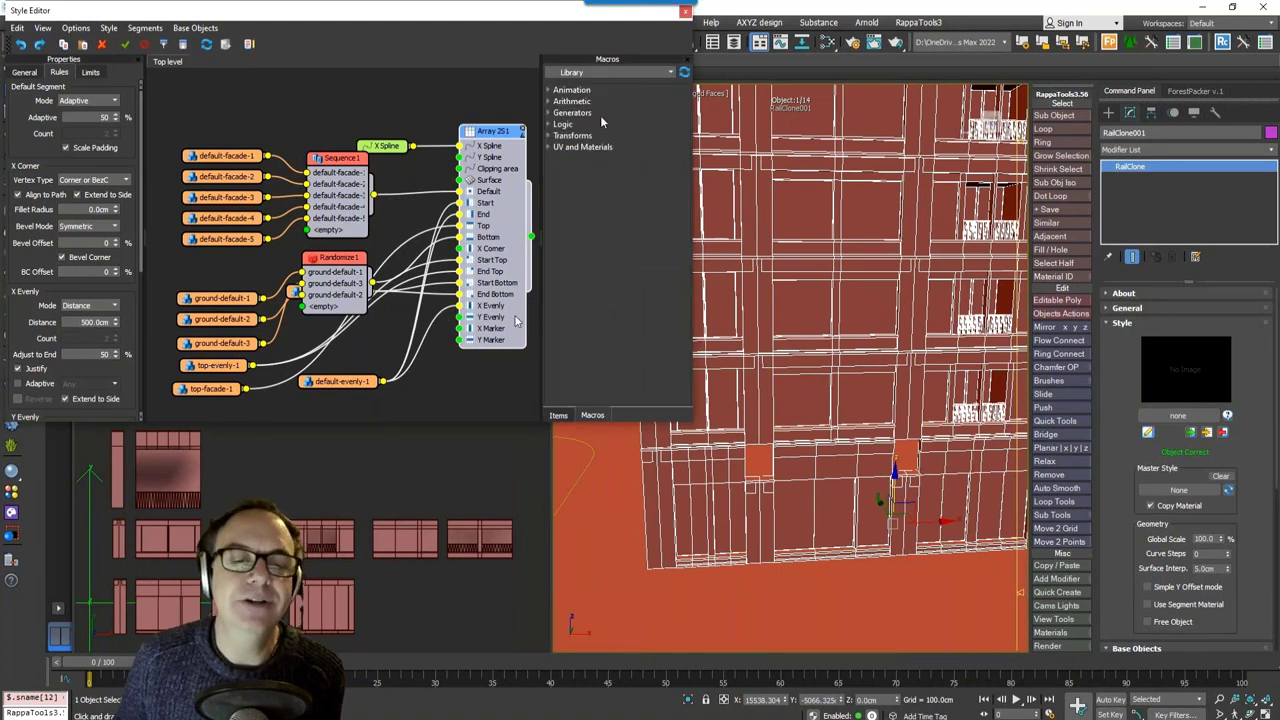
{"action": "left_click", "coordinate": [549, 124]}
{"action": "left_click", "coordinate": [555, 135]}
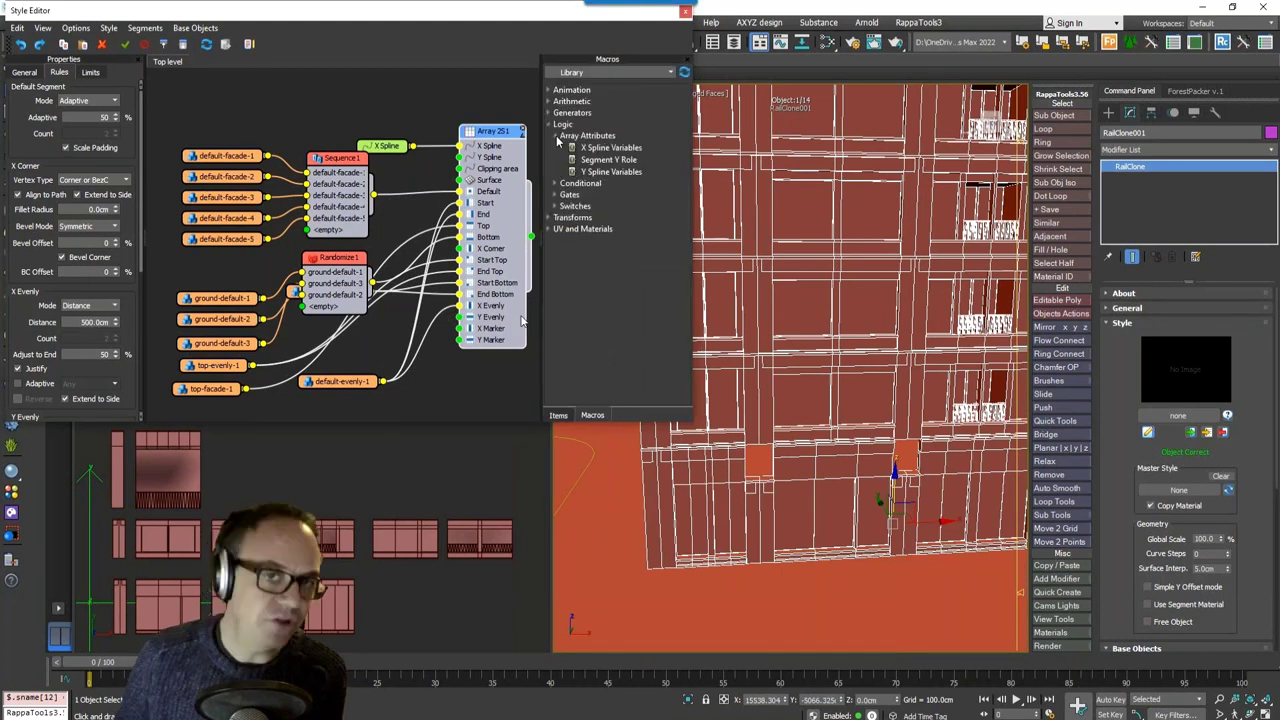
{"action": "left_click_drag", "start_coordinate": [600, 159], "coordinate": [452, 325]}
{"action": "middle_click_drag", "start_coordinate": [455, 308], "coordinate": [460, 294]}
{"action": "left_click_drag", "start_coordinate": [460, 314], "coordinate": [242, 351]}
{"action": "left_click_drag", "start_coordinate": [403, 316], "coordinate": [346, 313]}
{"action": "left_click_drag", "start_coordinate": [257, 349], "coordinate": [333, 324]}
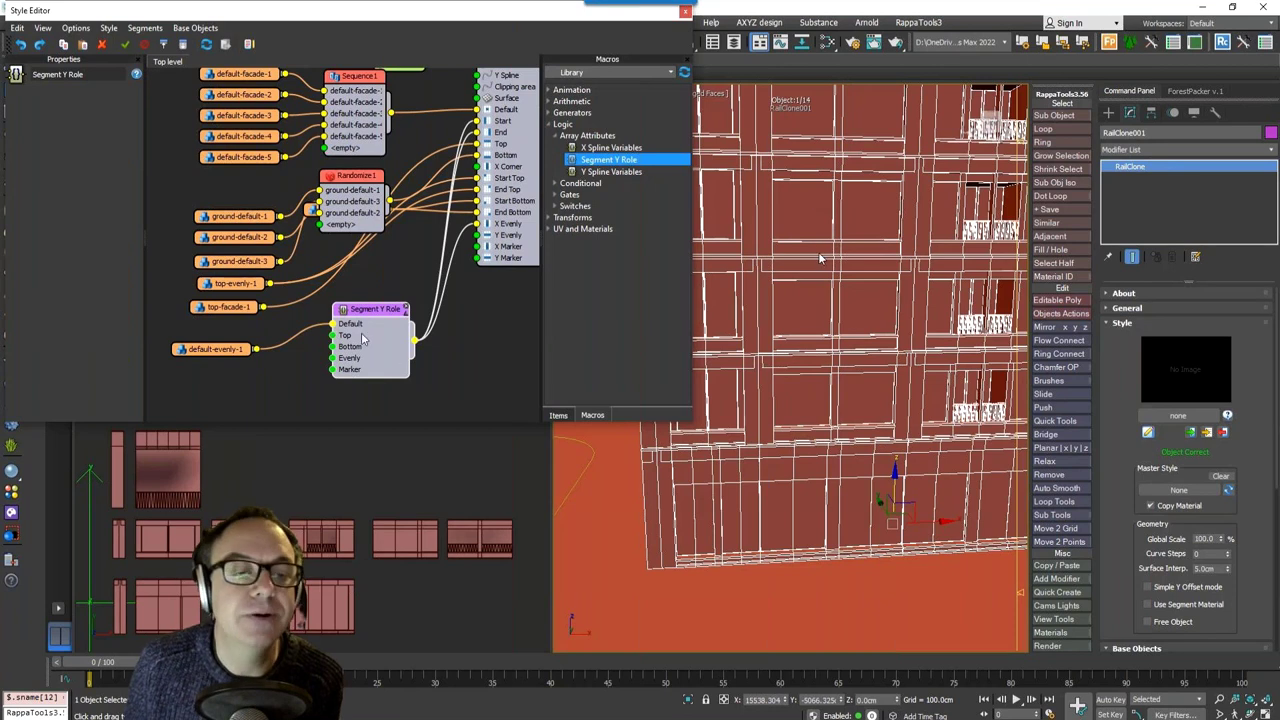
Step: Wire top-evenly-1 to the Top input of the Segment Y Role macro
{"action": "scroll", "coordinate": [487, 362], "scroll_direction": "down", "scroll_amount": 4}
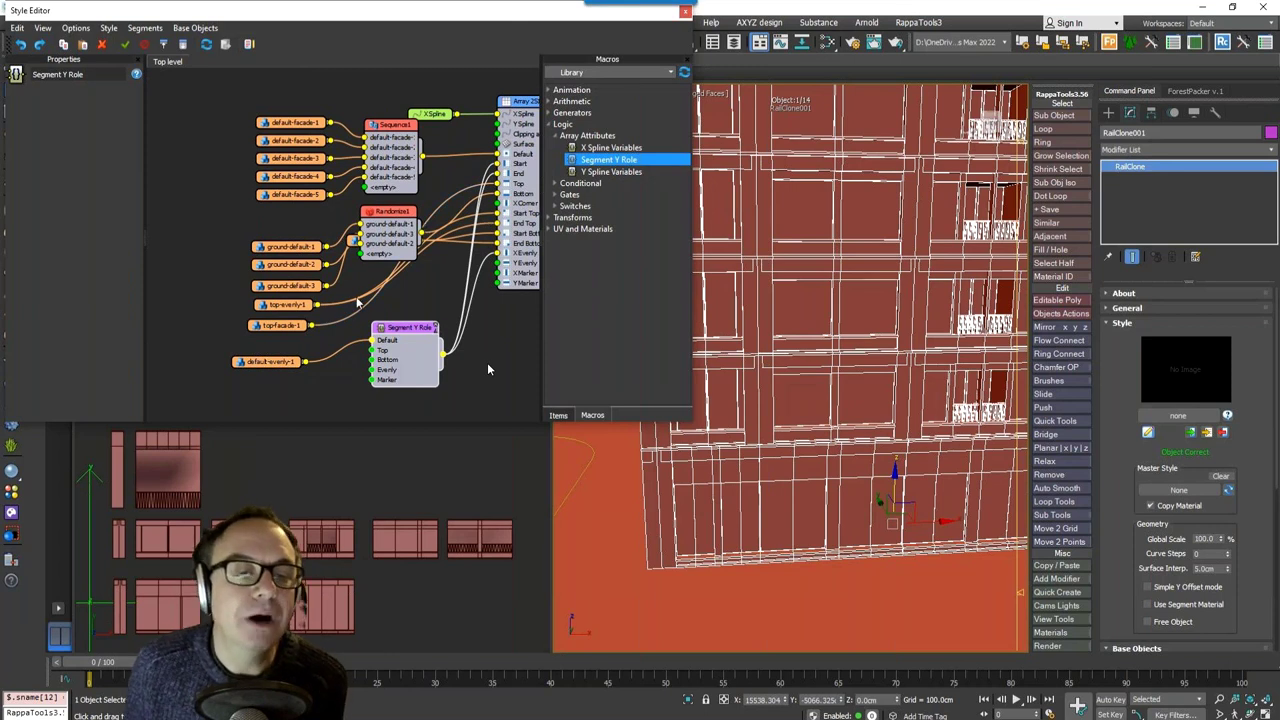
{"action": "left_click_drag", "start_coordinate": [319, 308], "coordinate": [373, 351]}
{"action": "middle_click_drag", "start_coordinate": [744, 245], "coordinate": [755, 600]}
{"action": "middle_click_drag", "start_coordinate": [900, 440], "coordinate": [903, 229]}
{"action": "middle_click_drag", "start_coordinate": [878, 600], "coordinate": [851, 272]}
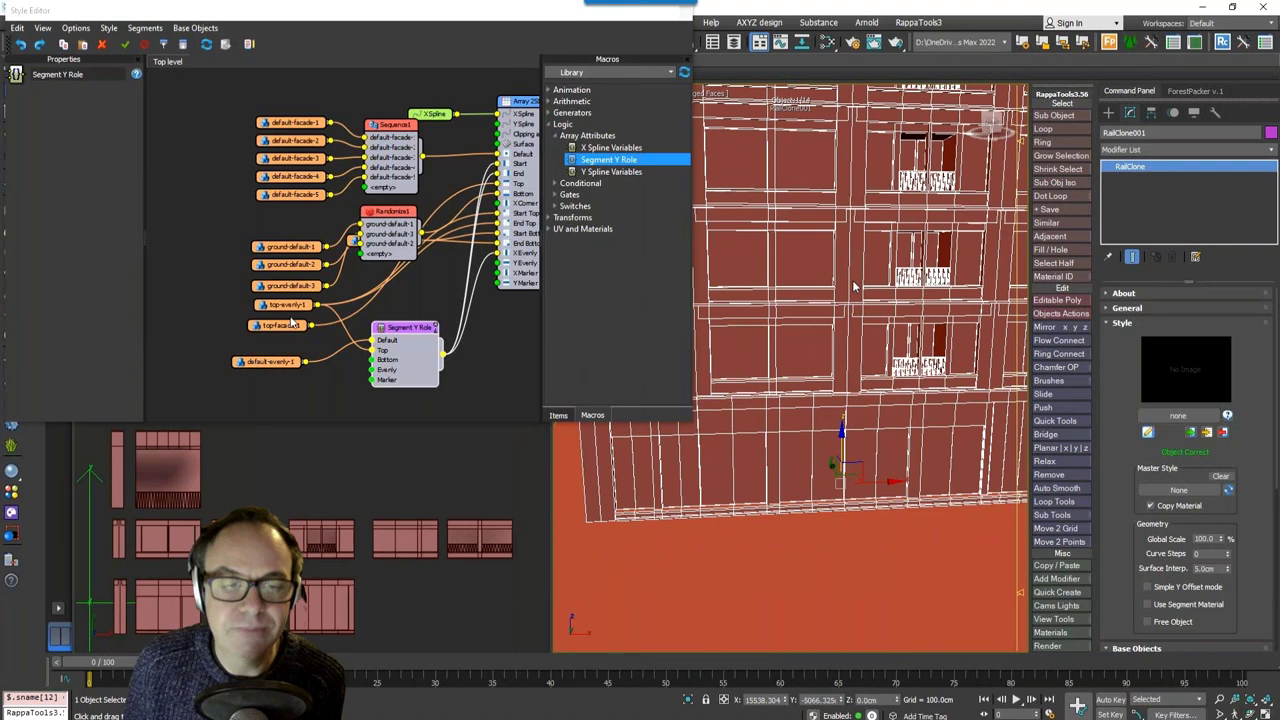
Step: Move ground-evenly-1 below default-evenly-1 and wire it to the Segment Y Role macro's Bottom input
{"action": "left_click_drag", "start_coordinate": [353, 241], "coordinate": [366, 372]}
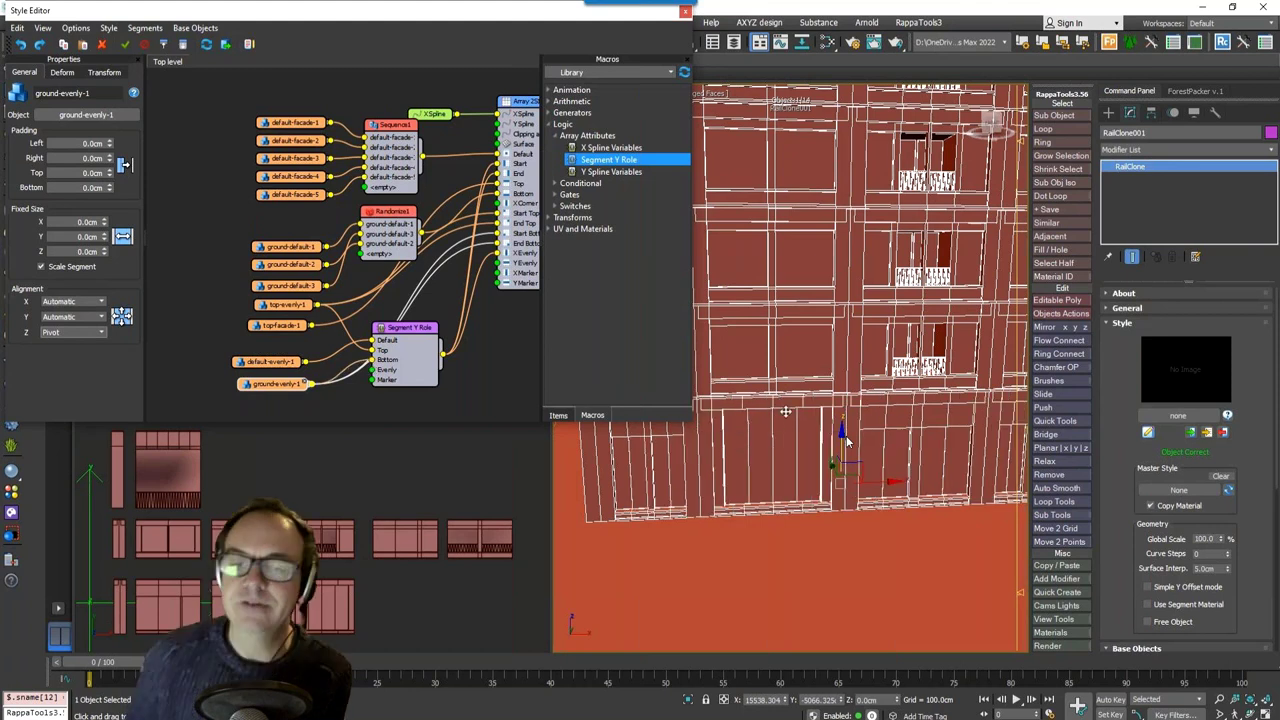
{"action": "scroll", "coordinate": [843, 437], "scroll_direction": "down", "scroll_amount": 6}
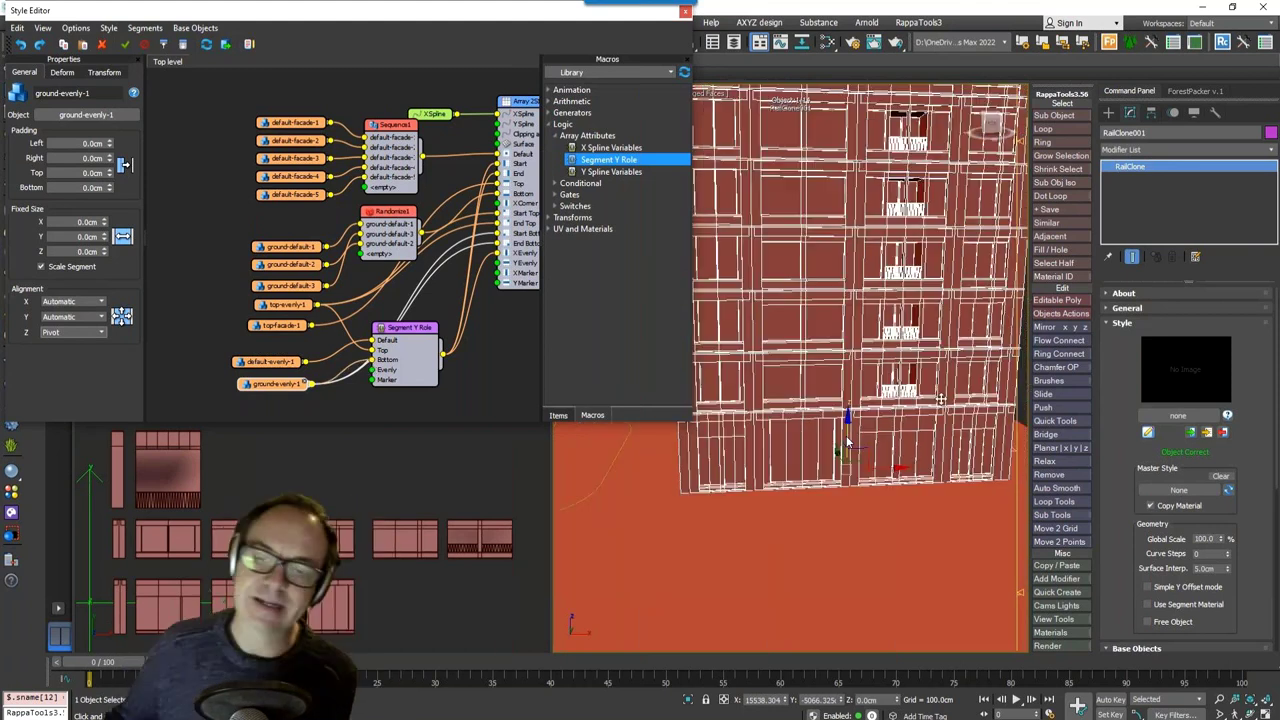
{"action": "middle_click_drag", "start_coordinate": [895, 471], "coordinate": [950, 466], "text": "alt"}
{"action": "middle_click_drag", "start_coordinate": [449, 139], "coordinate": [361, 160]}
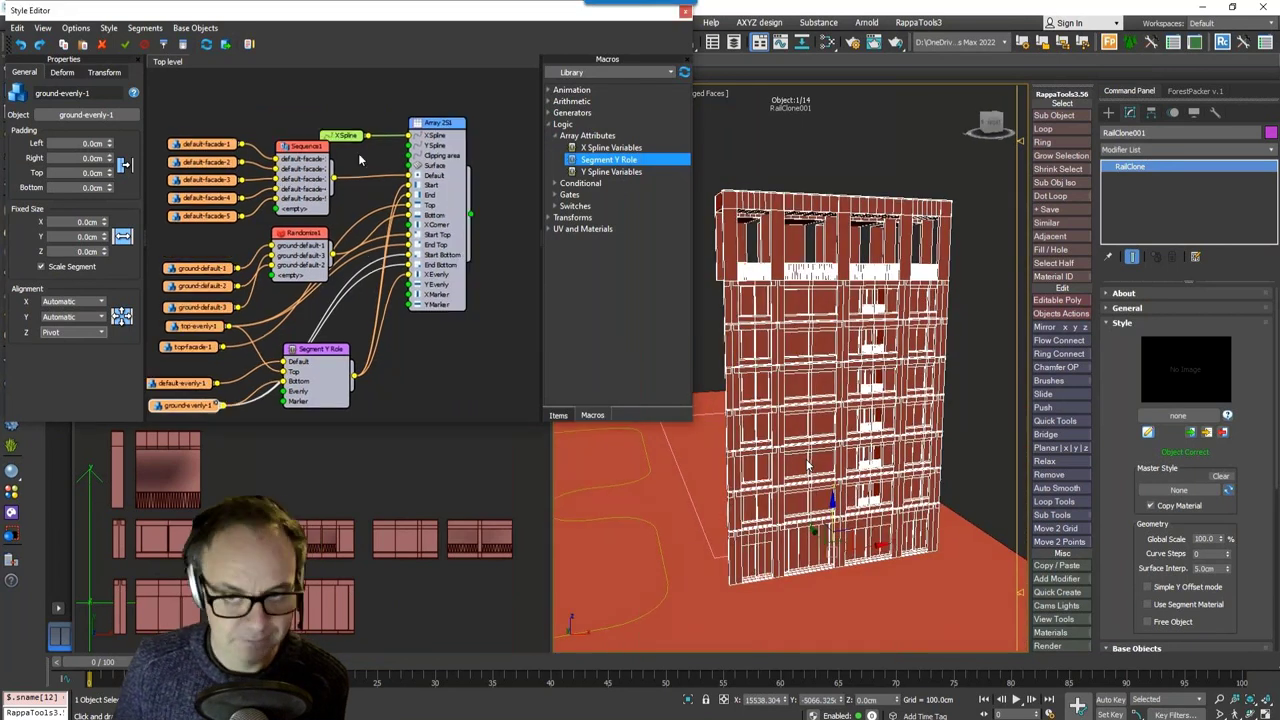
Step: Move the X Spline node above the Sequence operator and replace its base object with Rectangle001
{"action": "left_click_drag", "start_coordinate": [348, 135], "coordinate": [351, 117]}
{"action": "left_click", "coordinate": [108, 100]}
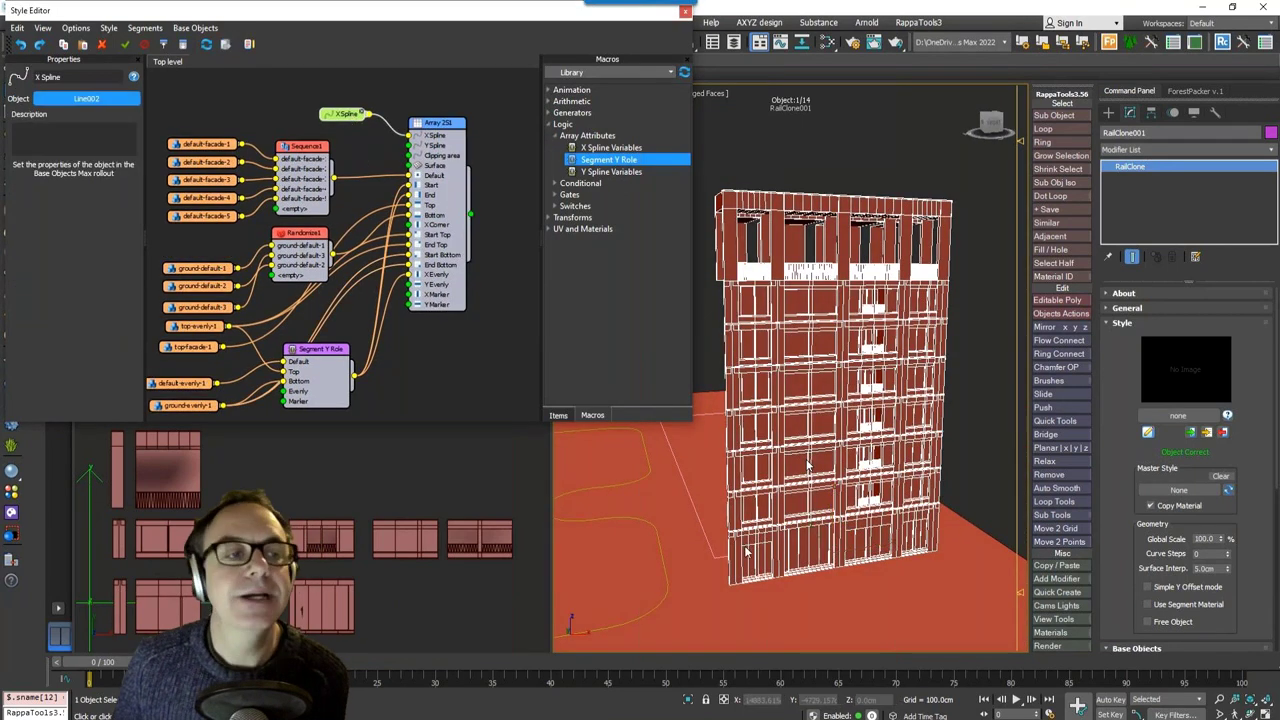
{"action": "left_click", "coordinate": [760, 547]}
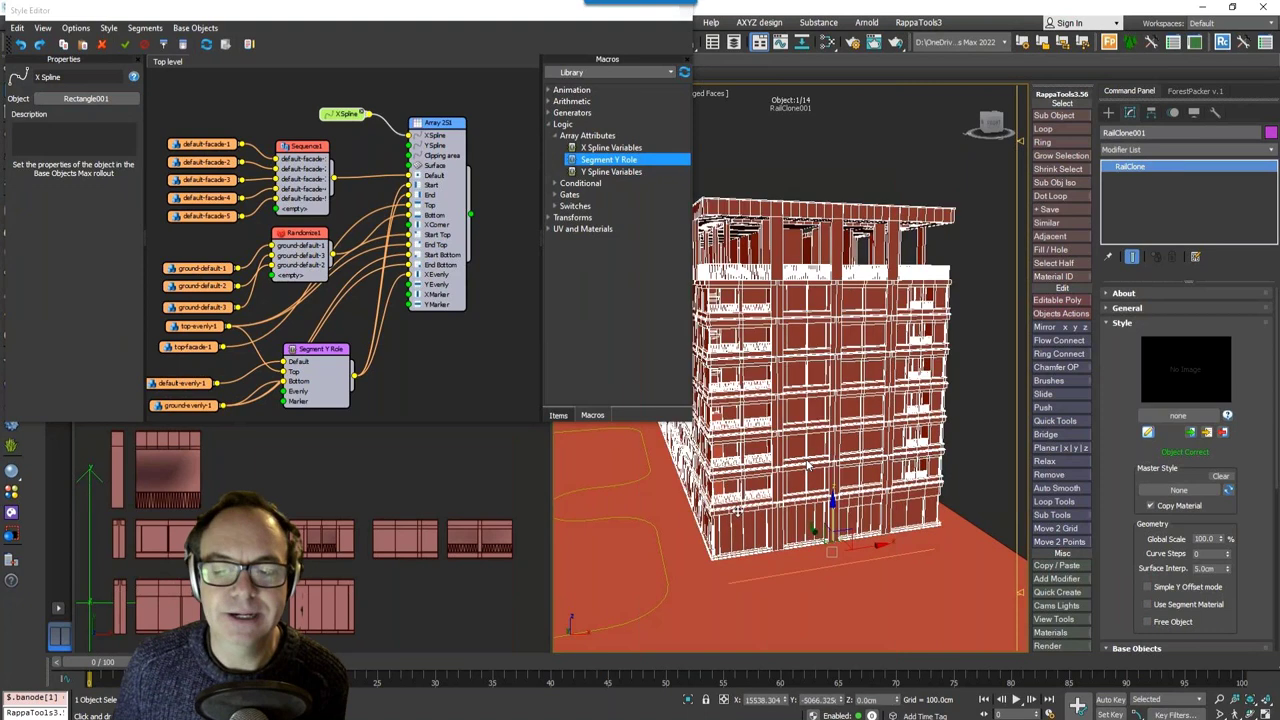
{"action": "scroll", "coordinate": [808, 463], "scroll_direction": "up", "scroll_amount": 5}
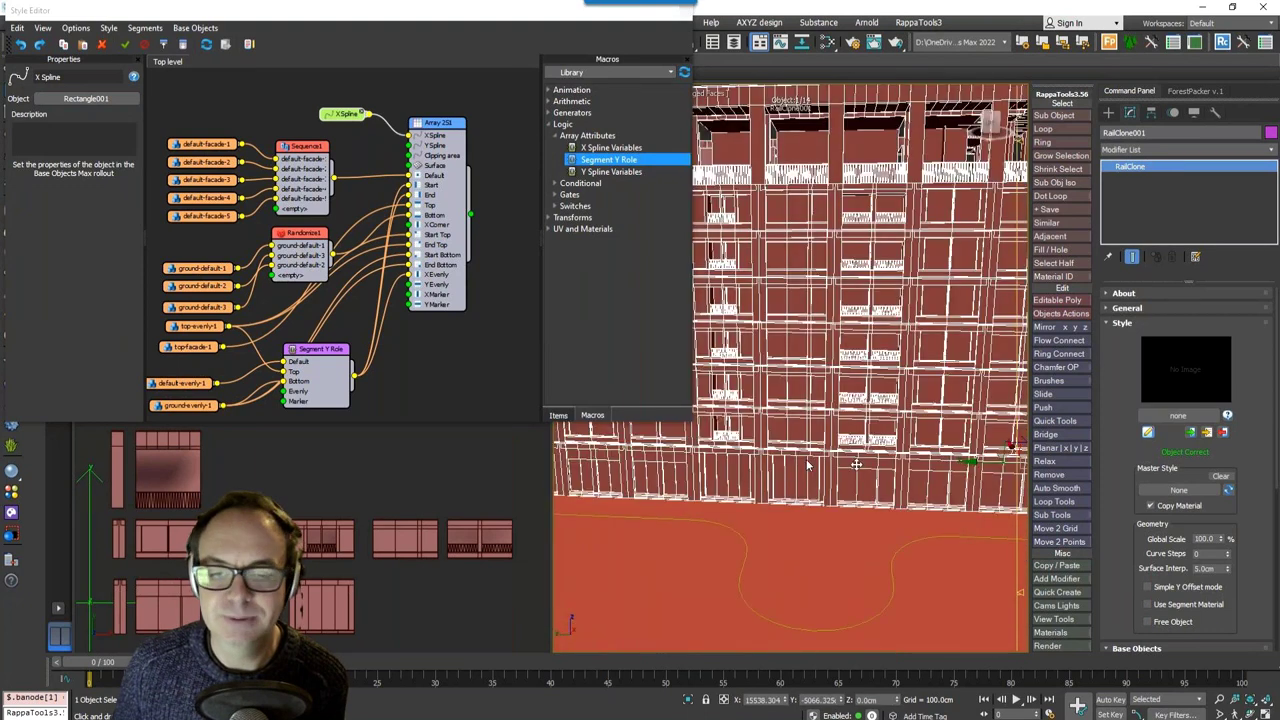
{"action": "scroll", "coordinate": [808, 463], "scroll_direction": "down", "scroll_amount": 5}
{"action": "middle_click_drag", "start_coordinate": [749, 526], "coordinate": [692, 458]}
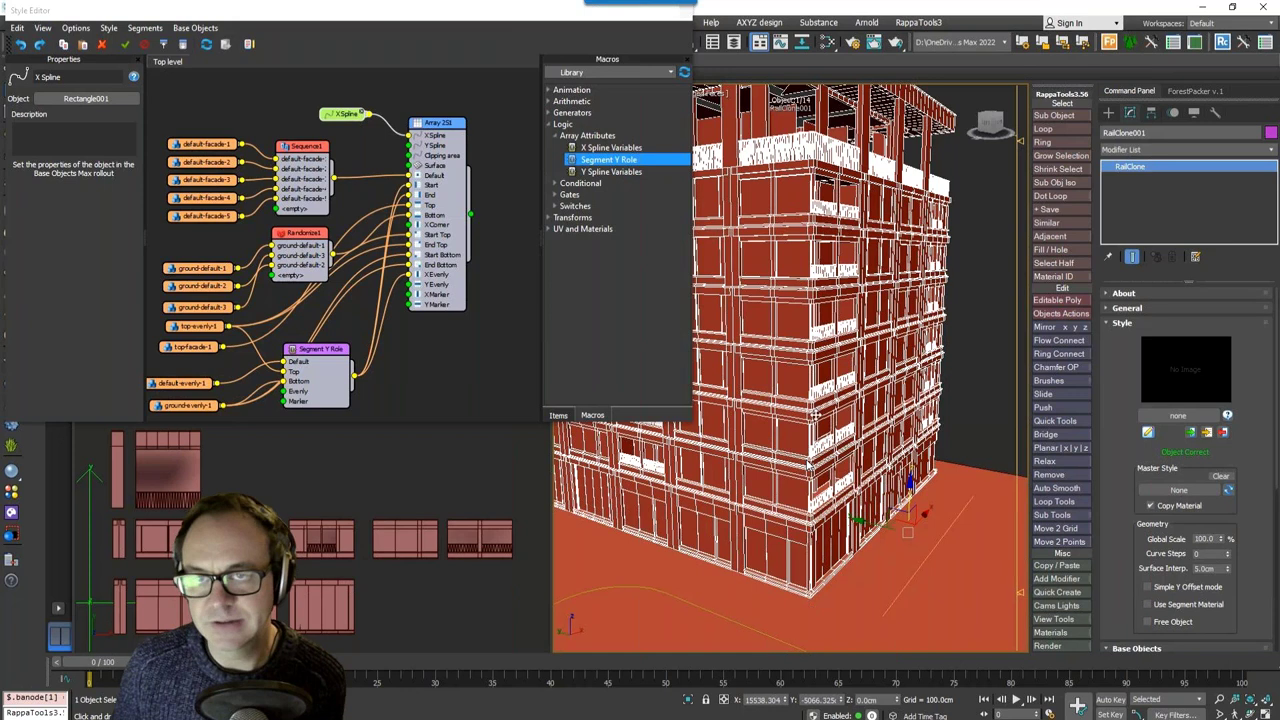
Step: Wire the Segment Y Role macro's output to the array's X Corner input
{"action": "left_click", "coordinate": [363, 365]}
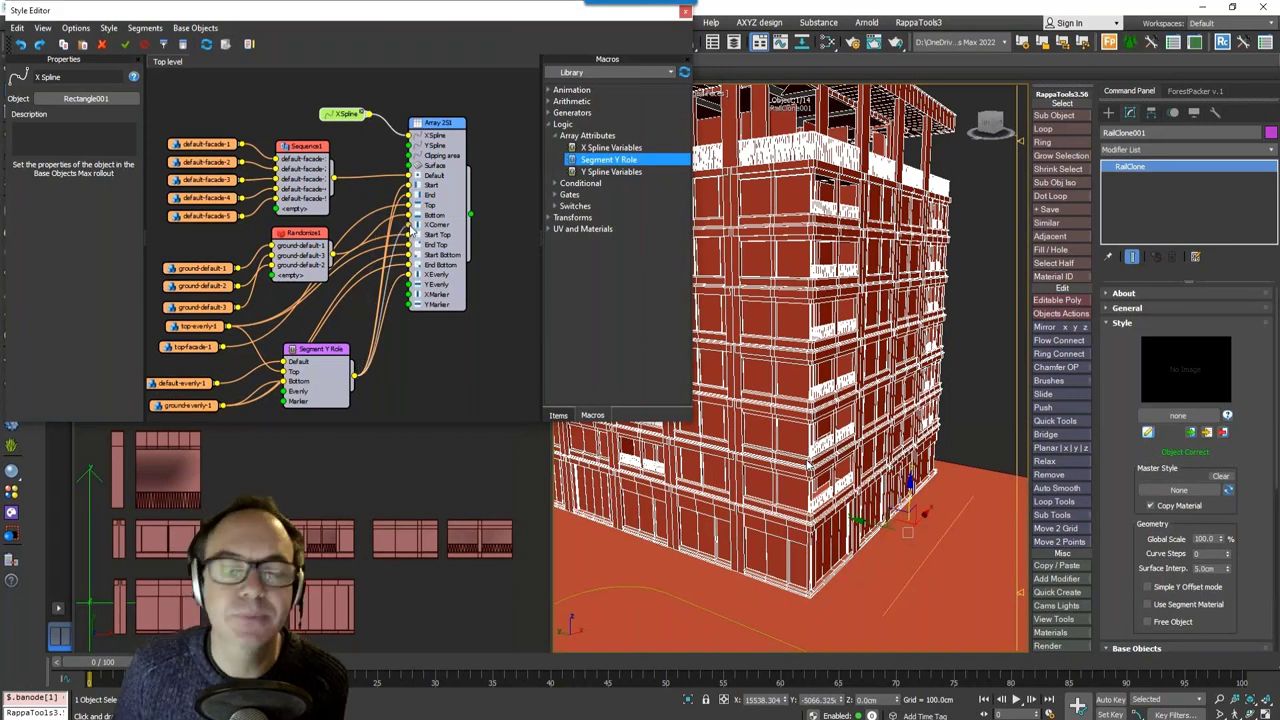
{"action": "left_click_drag", "start_coordinate": [411, 230], "coordinate": [410, 226]}
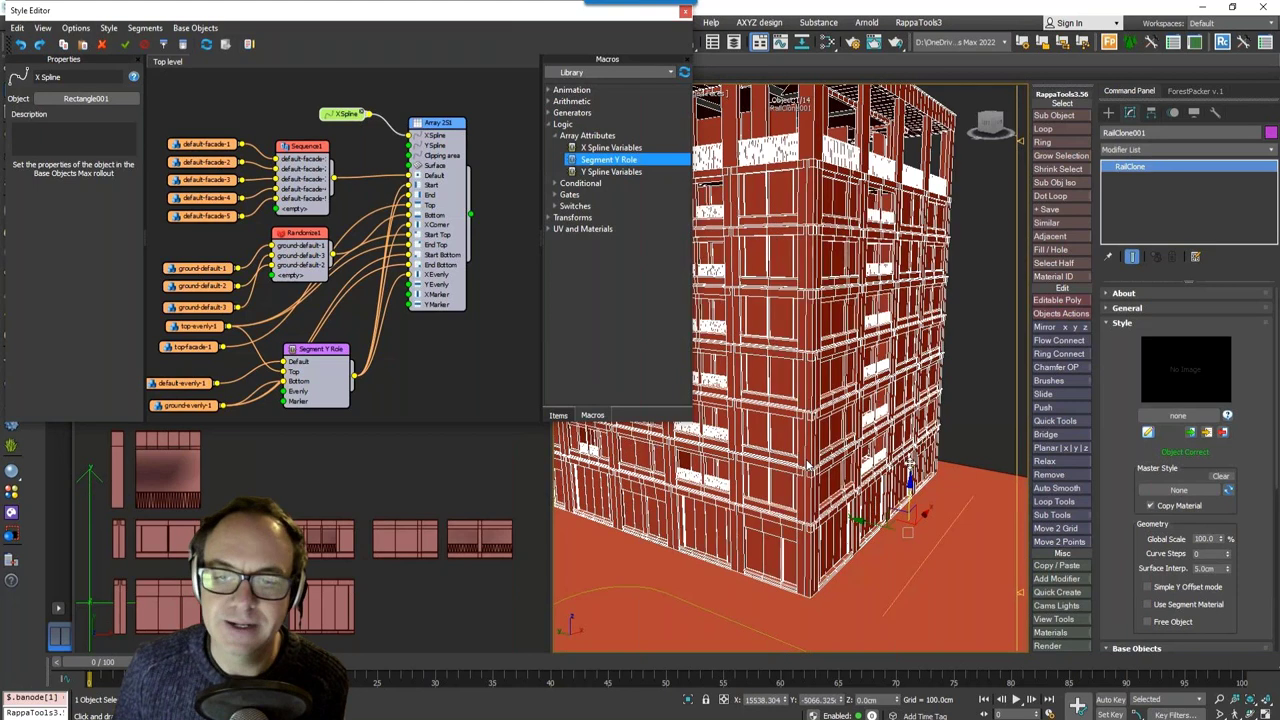
Step: Replace the X Spline's base object with the curved shape Rectangle004 and inspect the facade around it
{"action": "middle_click_drag", "start_coordinate": [808, 465], "coordinate": [911, 441], "text": "alt"}
{"action": "scroll", "coordinate": [911, 441], "scroll_direction": "down", "scroll_amount": 3}
{"action": "middle_click_drag", "start_coordinate": [982, 447], "coordinate": [820, 409], "text": "alt"}
{"action": "middle_click_drag", "start_coordinate": [808, 466], "coordinate": [808, 465], "text": "alt"}
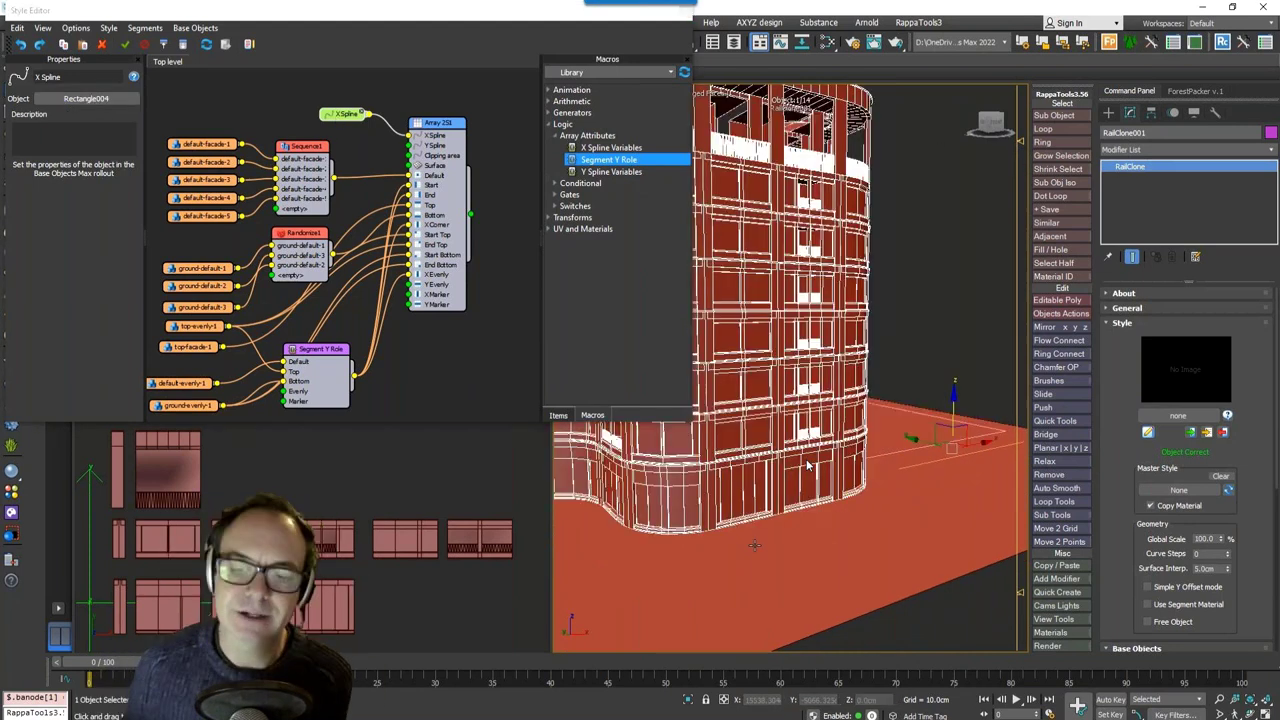
{"action": "middle_click_drag", "start_coordinate": [755, 545], "coordinate": [963, 520], "text": "alt"}
{"action": "scroll", "coordinate": [886, 510], "scroll_direction": "down", "scroll_amount": 4}
{"action": "middle_click_drag", "start_coordinate": [886, 510], "coordinate": [808, 466]}
{"action": "scroll", "coordinate": [808, 466], "scroll_direction": "up", "scroll_amount": 3}
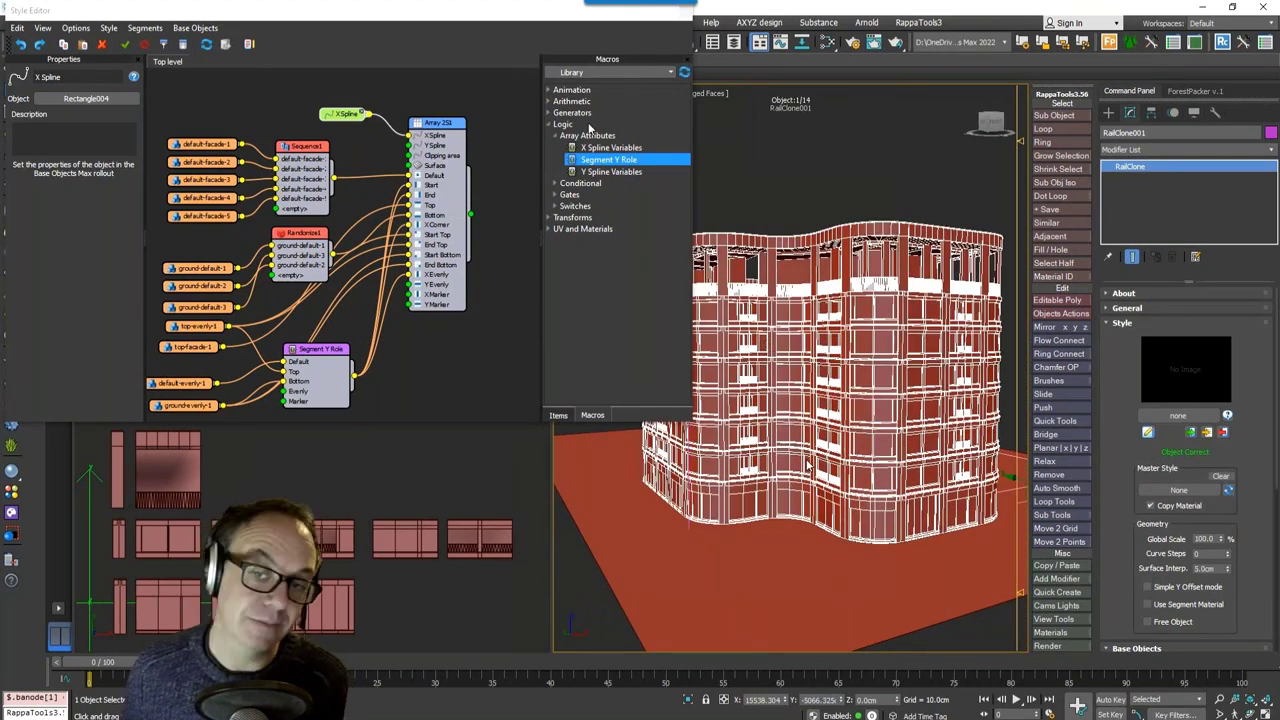
{"action": "left_click", "coordinate": [564, 416]}
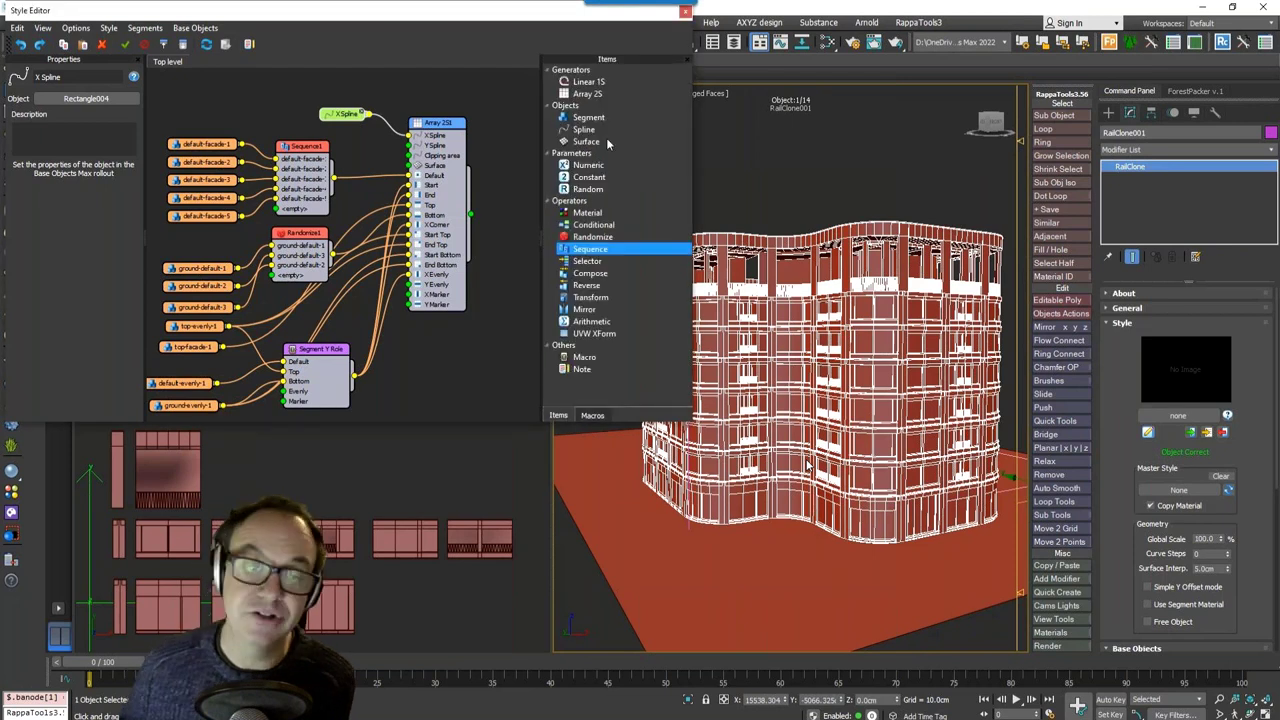
Step: Add a Spline node that uses the vertical line Line001 and wire it to the Y Spline input of the Array 2S generator
{"action": "left_click_drag", "start_coordinate": [584, 129], "coordinate": [266, 121]}
{"action": "left_click", "coordinate": [110, 99]}
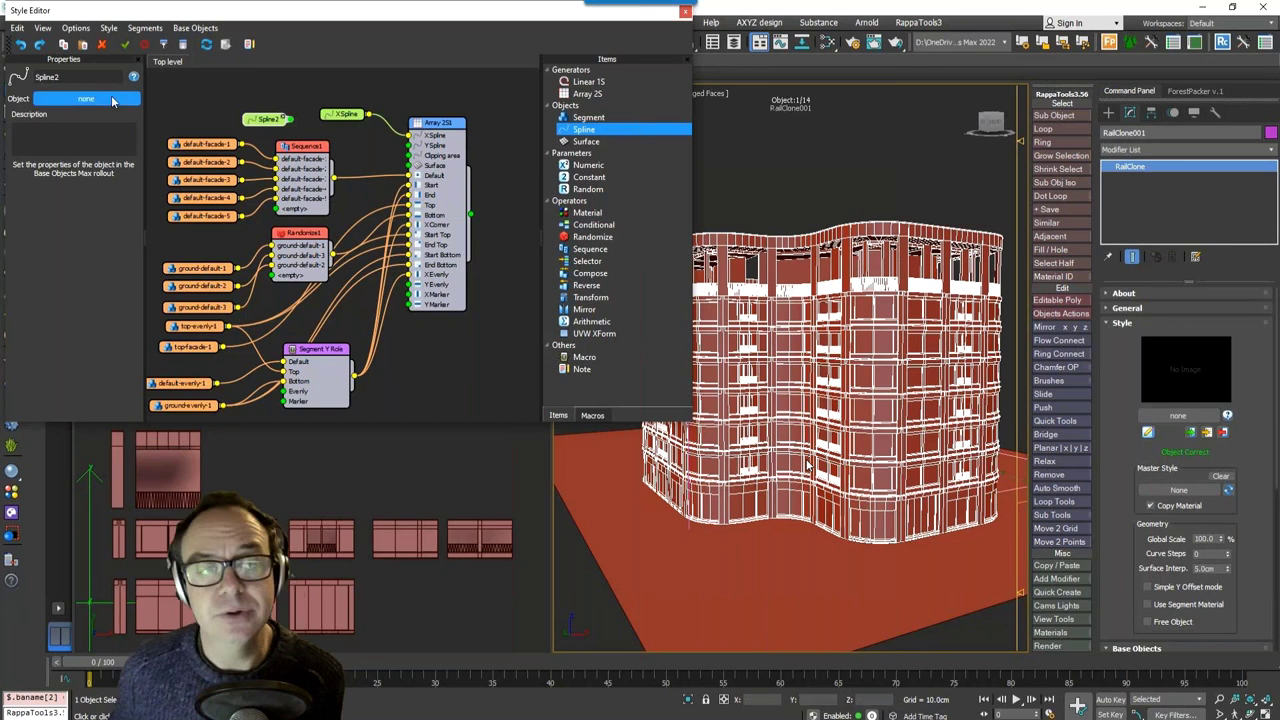
{"action": "middle_click_drag", "start_coordinate": [748, 236], "coordinate": [823, 231]}
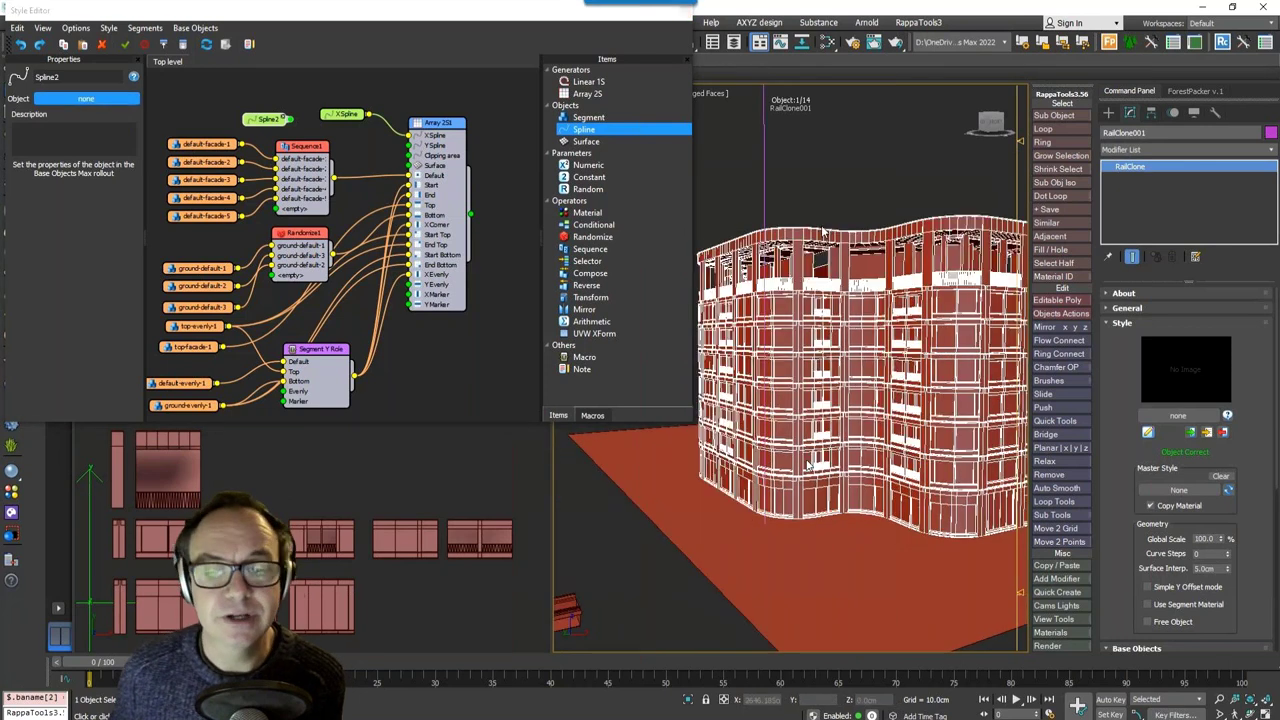
{"action": "left_click", "coordinate": [765, 200]}
{"action": "scroll", "coordinate": [798, 337], "scroll_direction": "down", "scroll_amount": 3}
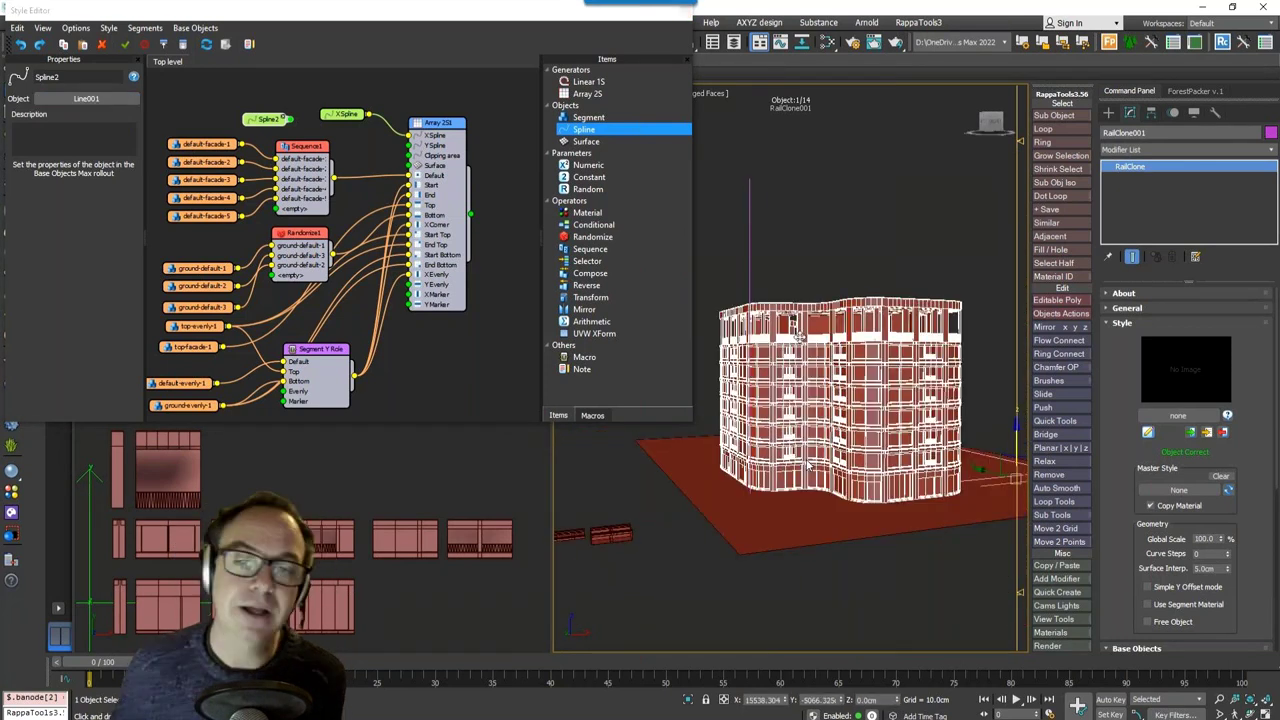
{"action": "scroll", "coordinate": [799, 337], "scroll_direction": "up", "scroll_amount": 1}
{"action": "left_click_drag", "start_coordinate": [290, 119], "coordinate": [410, 150]}
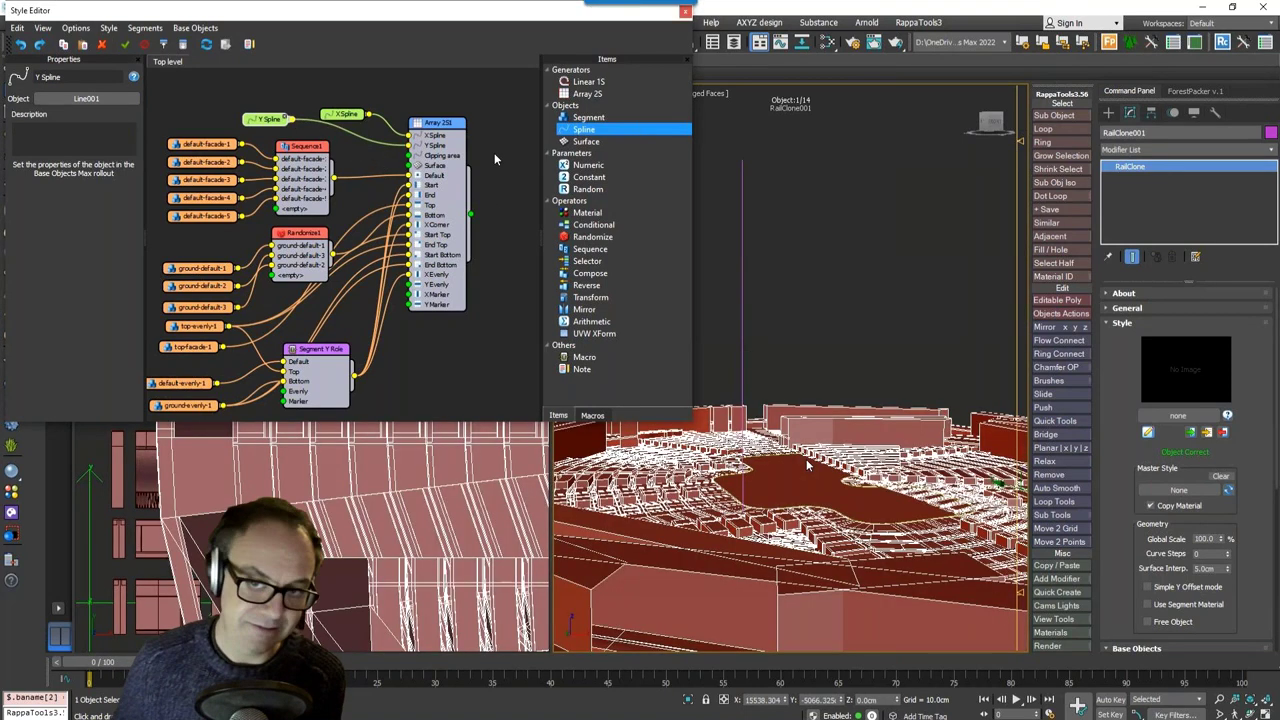
Step: Set the Array 2S generator's X Rotation to 0 so the facade stands upright
{"action": "left_click", "coordinate": [445, 130]}
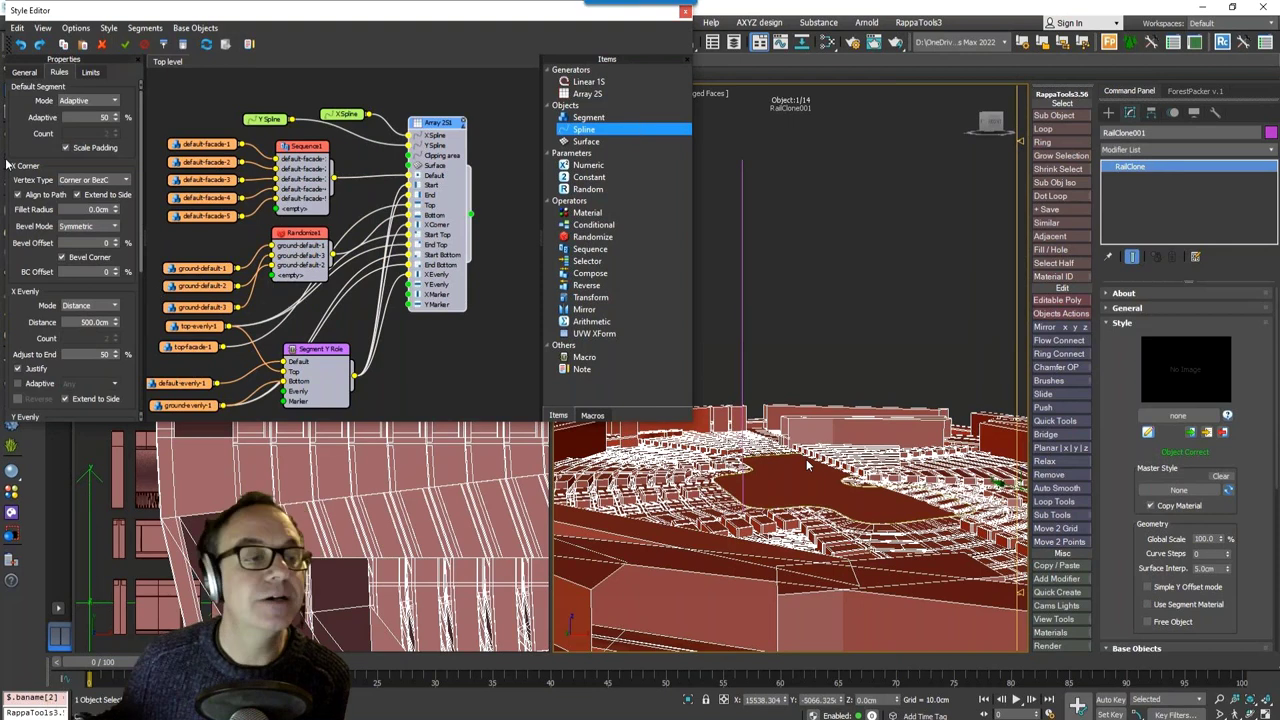
{"action": "left_click", "coordinate": [24, 72]}
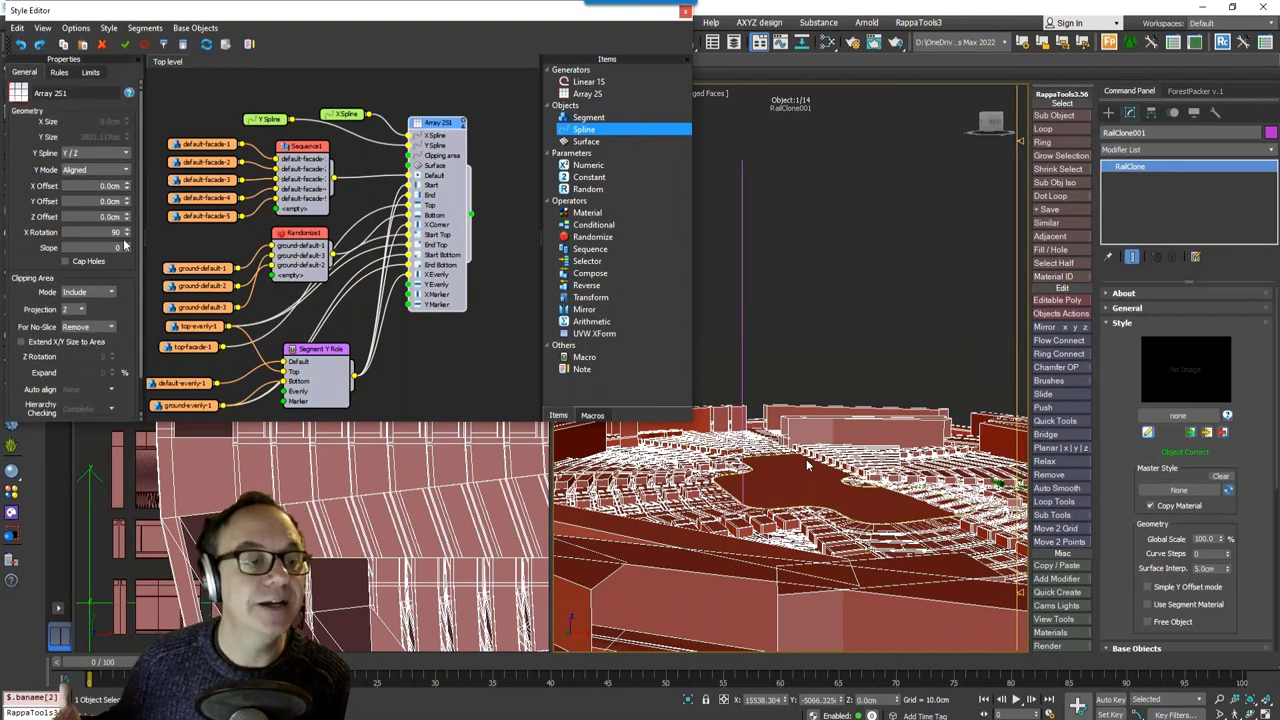
{"action": "type", "text": "0"}
{"action": "key", "text": "Return"}
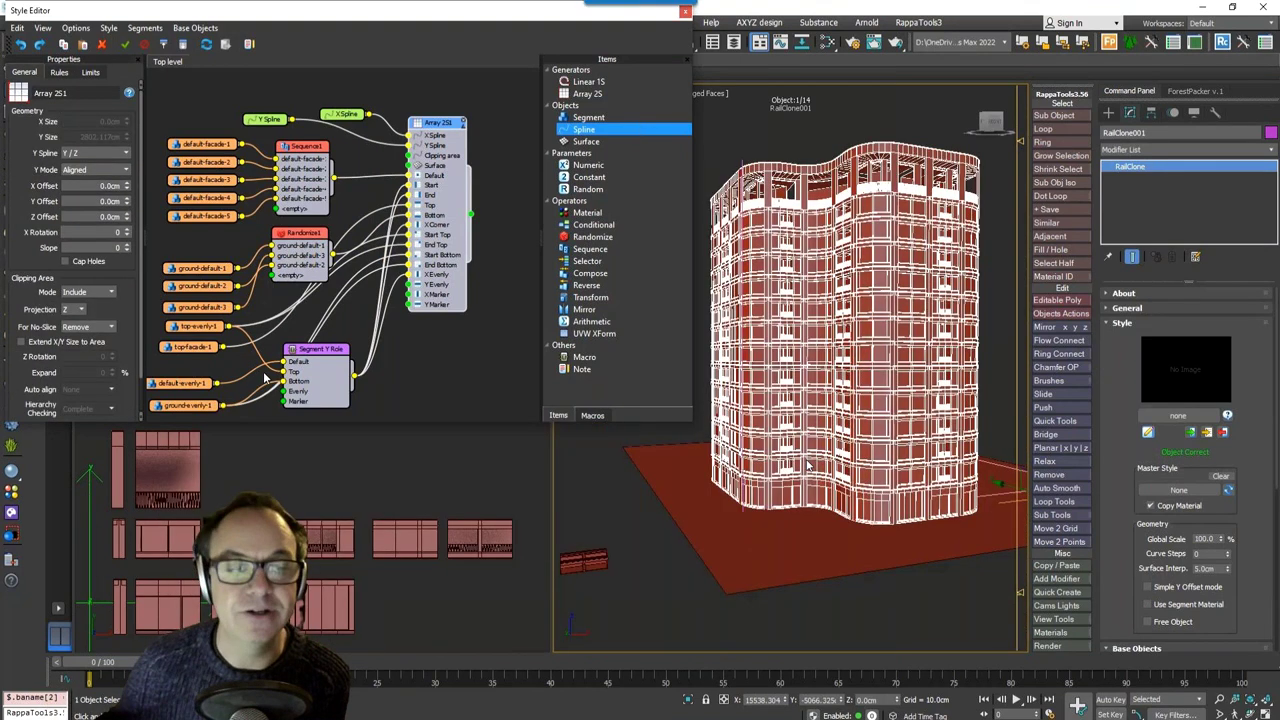
{"action": "middle_click_drag", "start_coordinate": [772, 274], "coordinate": [753, 274], "text": "alt"}
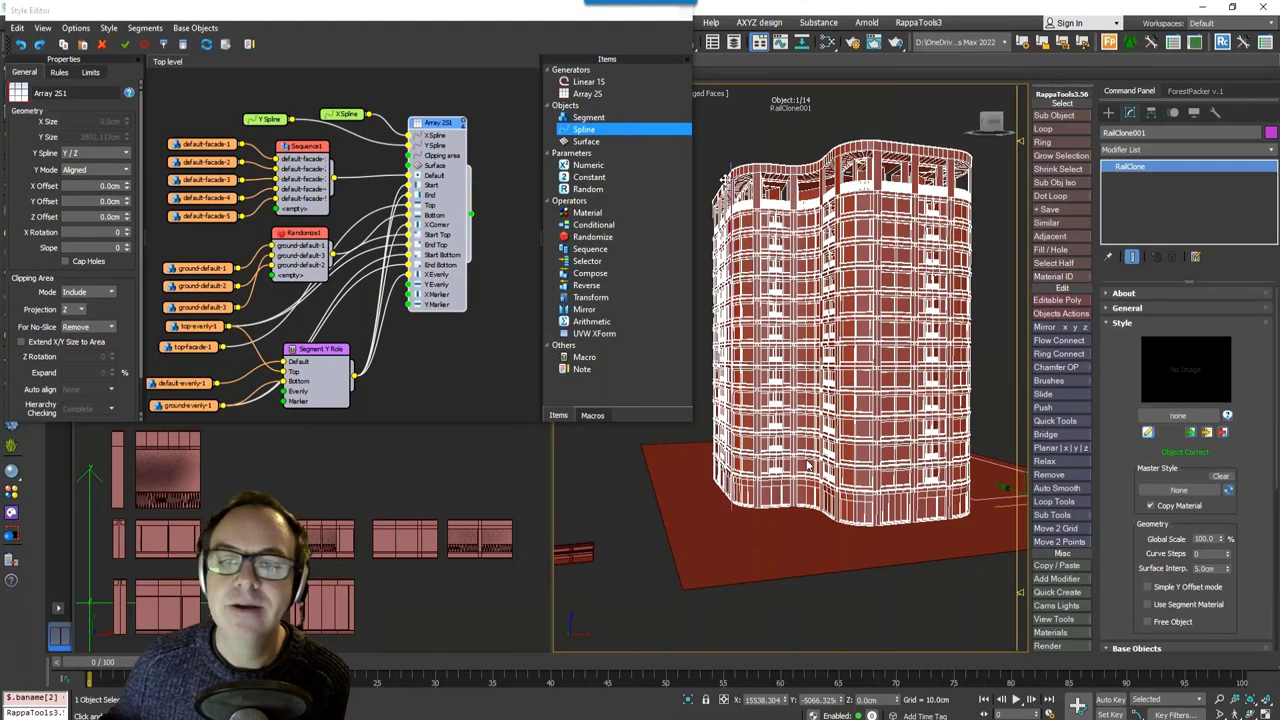
Step: Move the middle vertex of the vertical line Line001 along X, first outward and finally inward, to give the tower a concave profile
{"action": "left_click", "coordinate": [731, 172]}
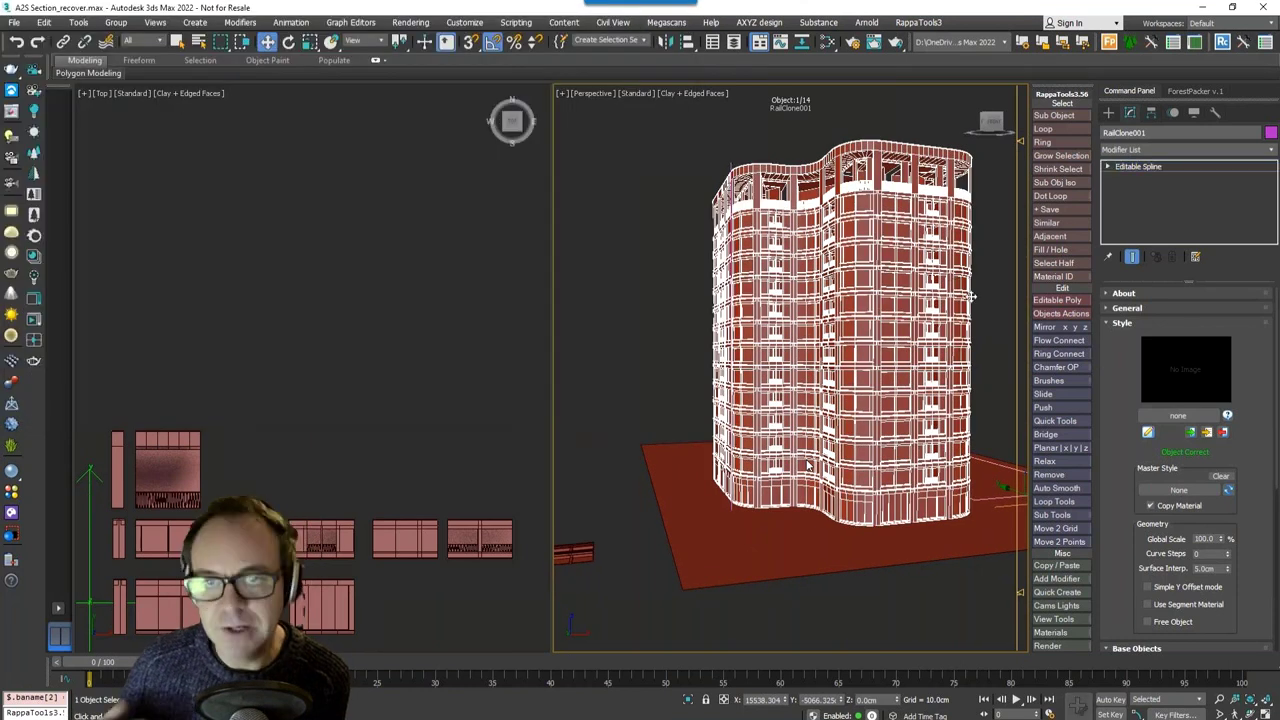
{"action": "left_click", "coordinate": [733, 377]}
{"action": "key", "text": "1"}
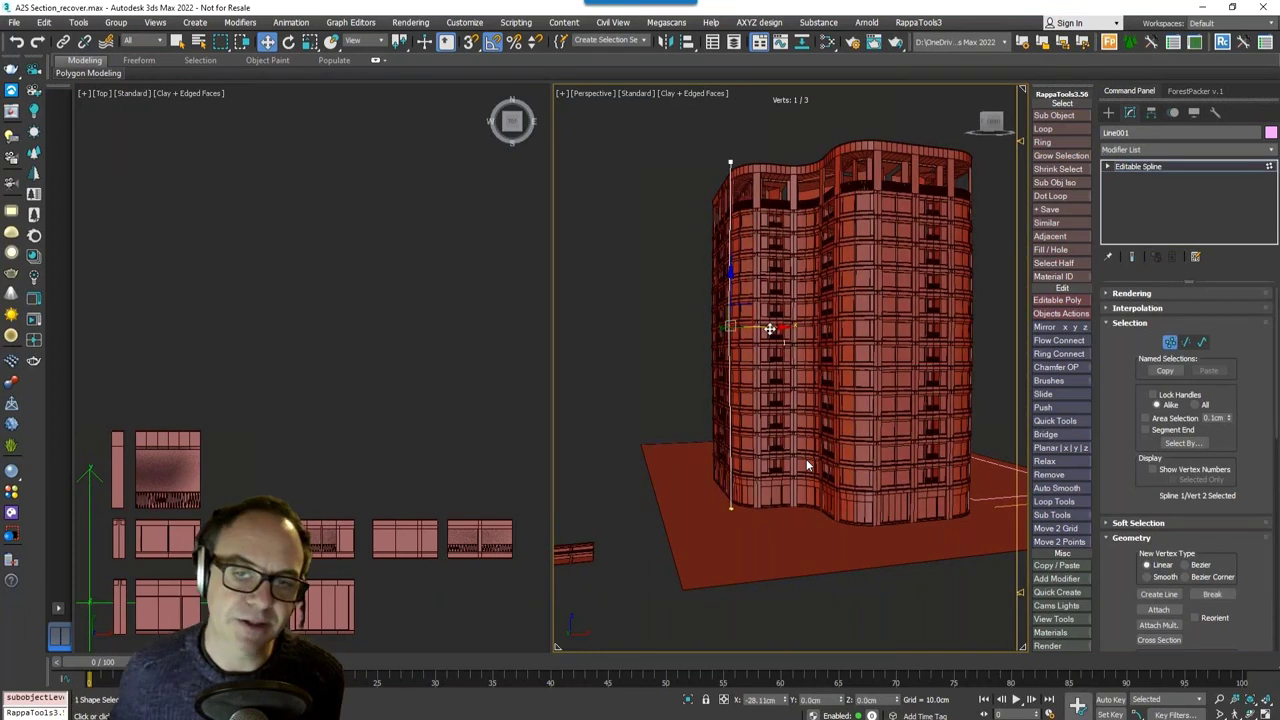
{"action": "left_click_drag", "start_coordinate": [771, 328], "coordinate": [747, 329]}
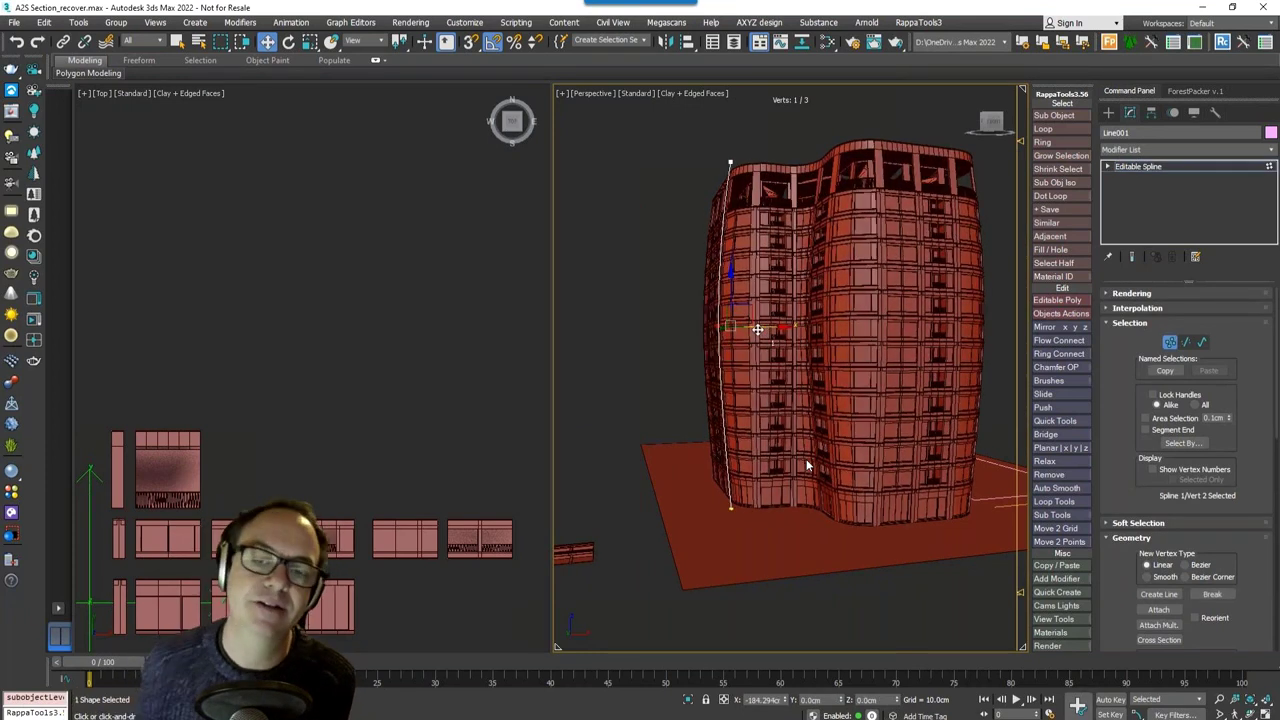
{"action": "mouse_move", "coordinate": [846, 354]}
{"action": "middle_mouse_down", "text": "alt"}
{"action": "mouse_move", "coordinate": [725, 356]}
{"action": "mouse_move", "coordinate": [858, 350]}
{"action": "middle_mouse_up", "text": "alt"}
{"action": "left_click_drag", "start_coordinate": [754, 327], "coordinate": [787, 324]}
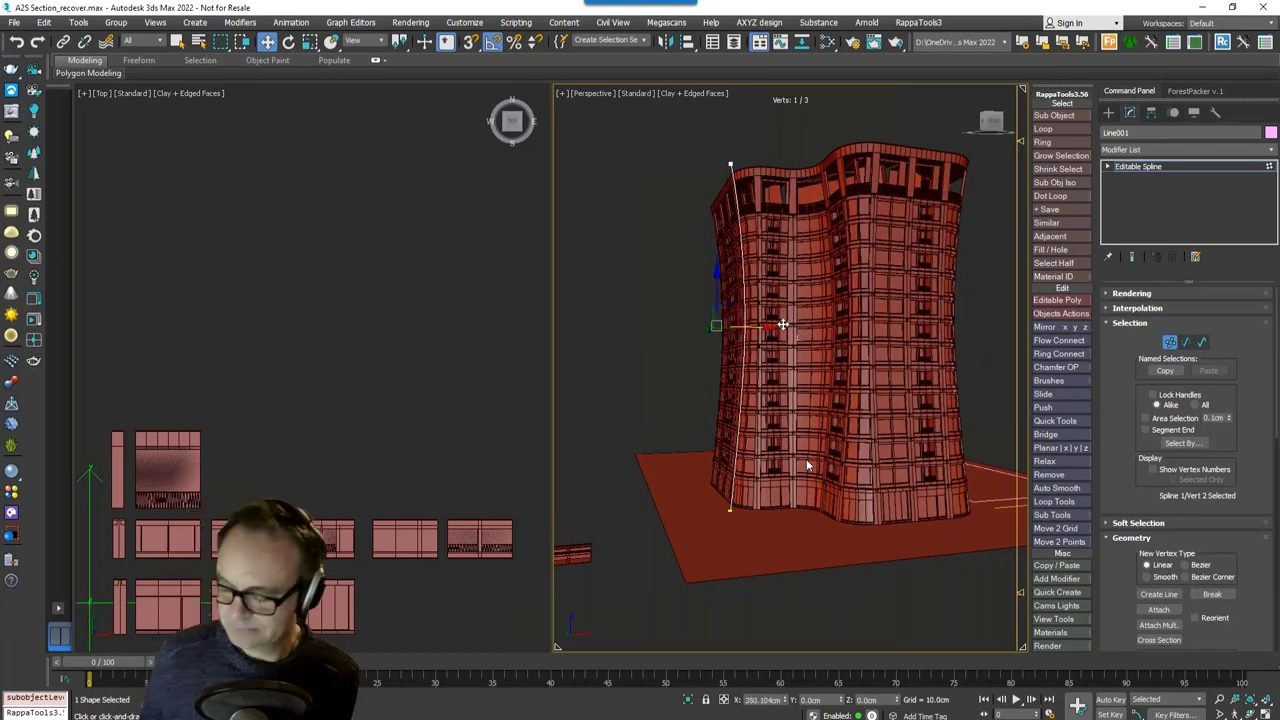
{"action": "left_click", "coordinate": [1171, 343]}
{"action": "left_click", "coordinate": [969, 408]}
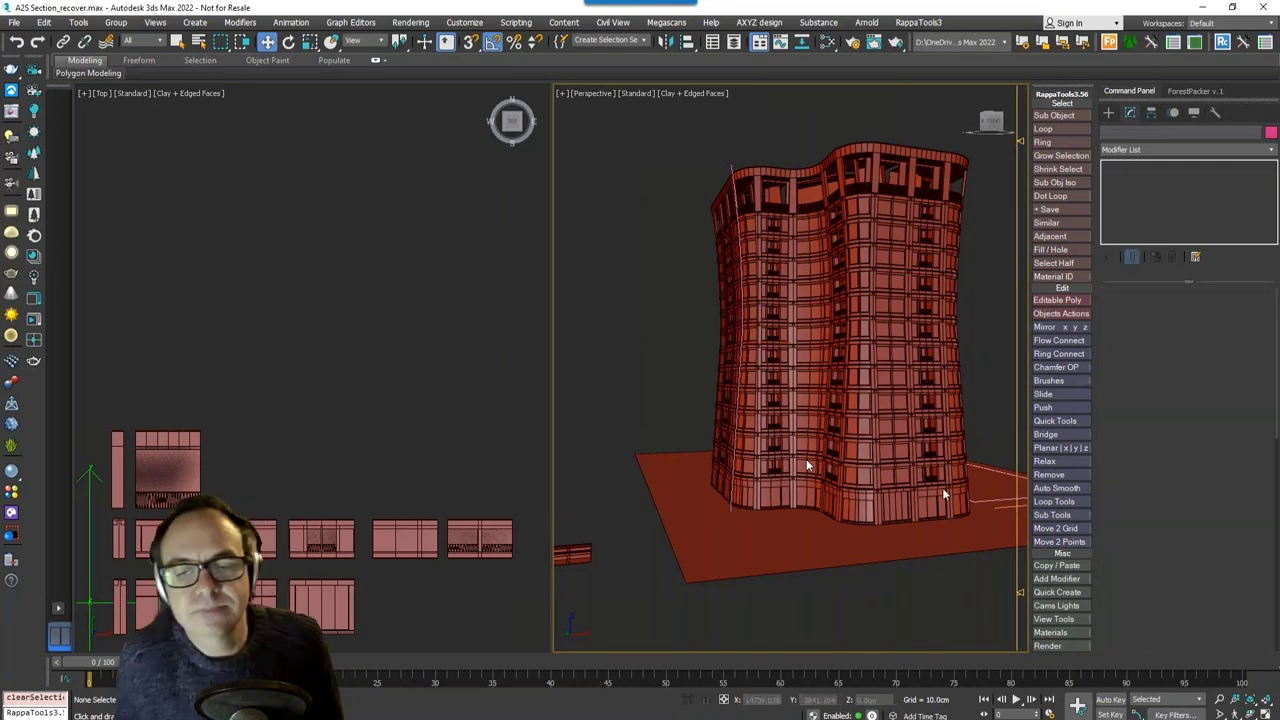
Step: Set the Sequence operator of the RailClone tower to increment at Y, and deselect the tower to inspect the facade
{"action": "middle_click_drag", "start_coordinate": [734, 463], "coordinate": [634, 457], "text": "alt"}
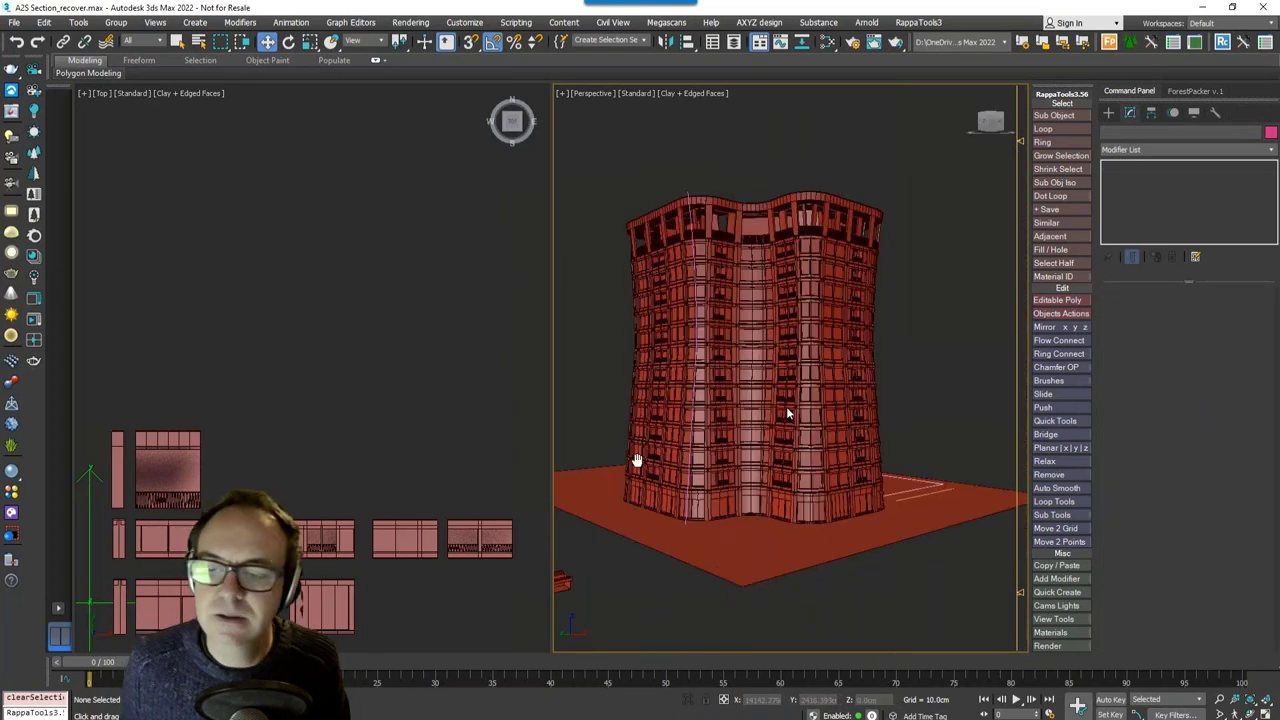
{"action": "scroll", "coordinate": [786, 414], "scroll_direction": "up", "scroll_amount": 6}
{"action": "left_click", "coordinate": [750, 403]}
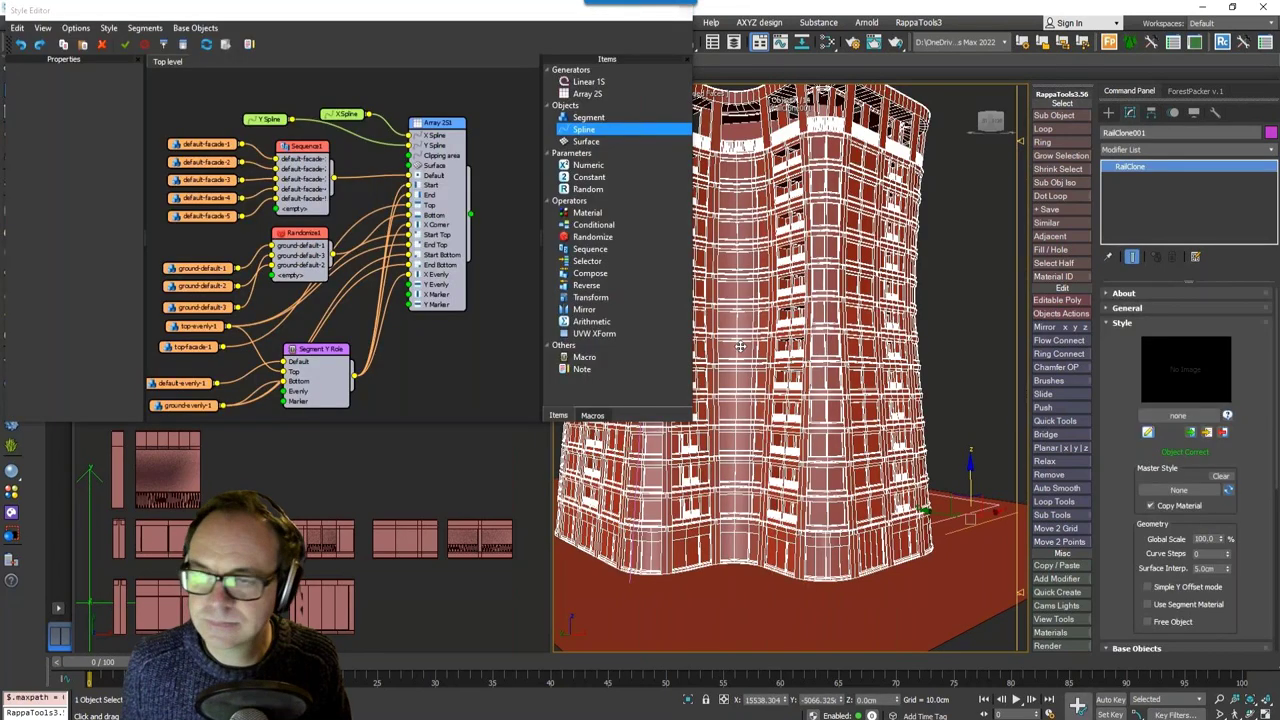
{"action": "middle_click_drag", "start_coordinate": [740, 346], "coordinate": [672, 323], "text": "alt"}
{"action": "left_click", "coordinate": [300, 147]}
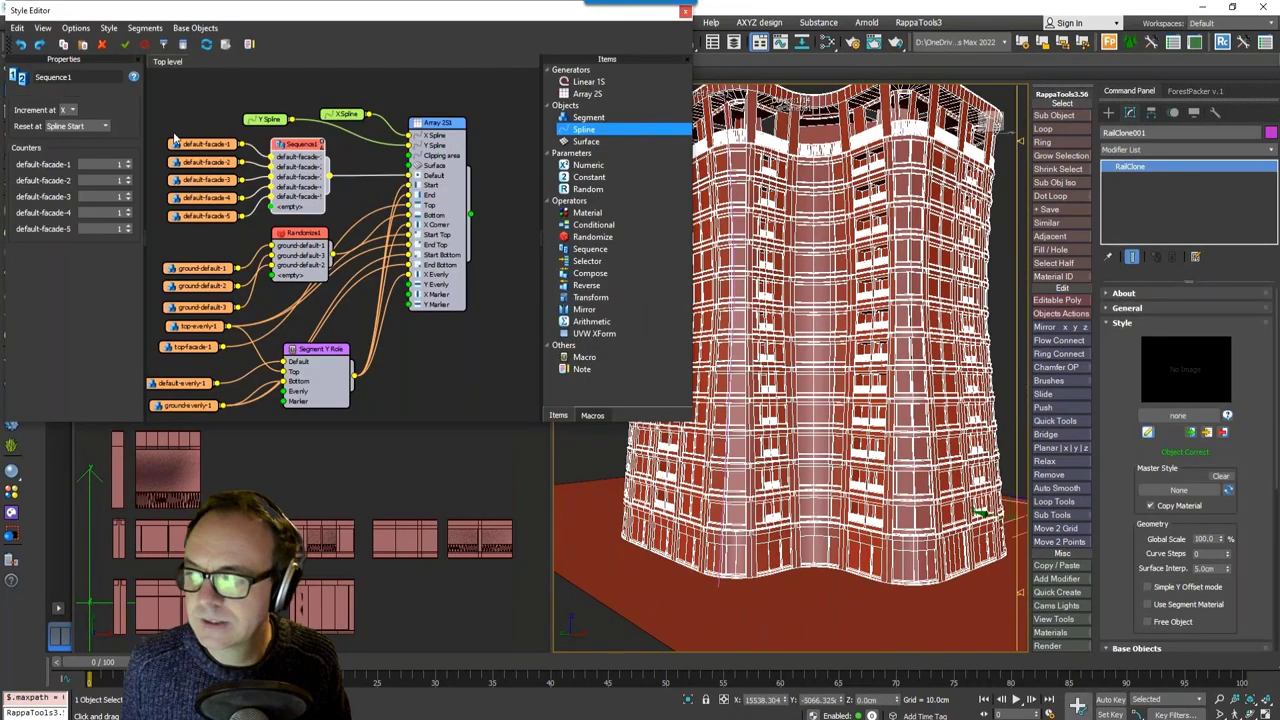
{"action": "left_click", "coordinate": [68, 109]}
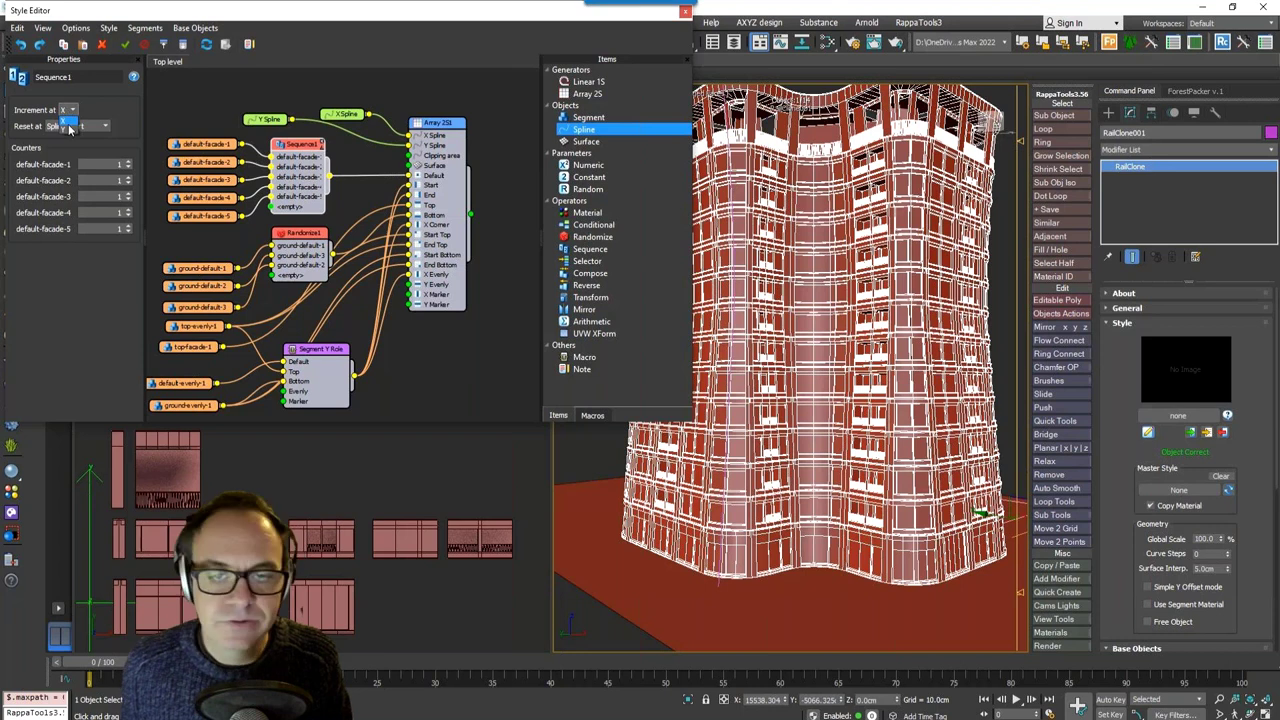
{"action": "left_click", "coordinate": [69, 124]}
{"action": "key", "text": "Down"}
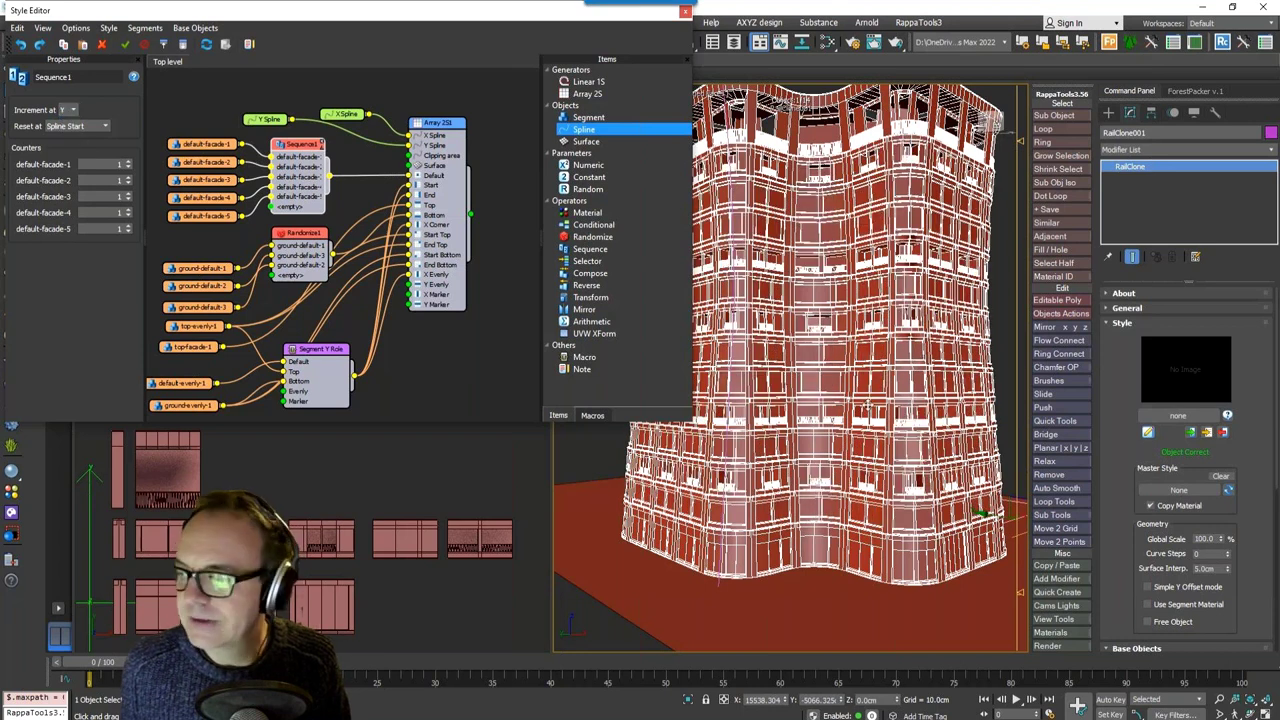
{"action": "left_click", "coordinate": [1004, 353]}
{"action": "middle_click_drag", "start_coordinate": [1004, 353], "coordinate": [978, 373]}
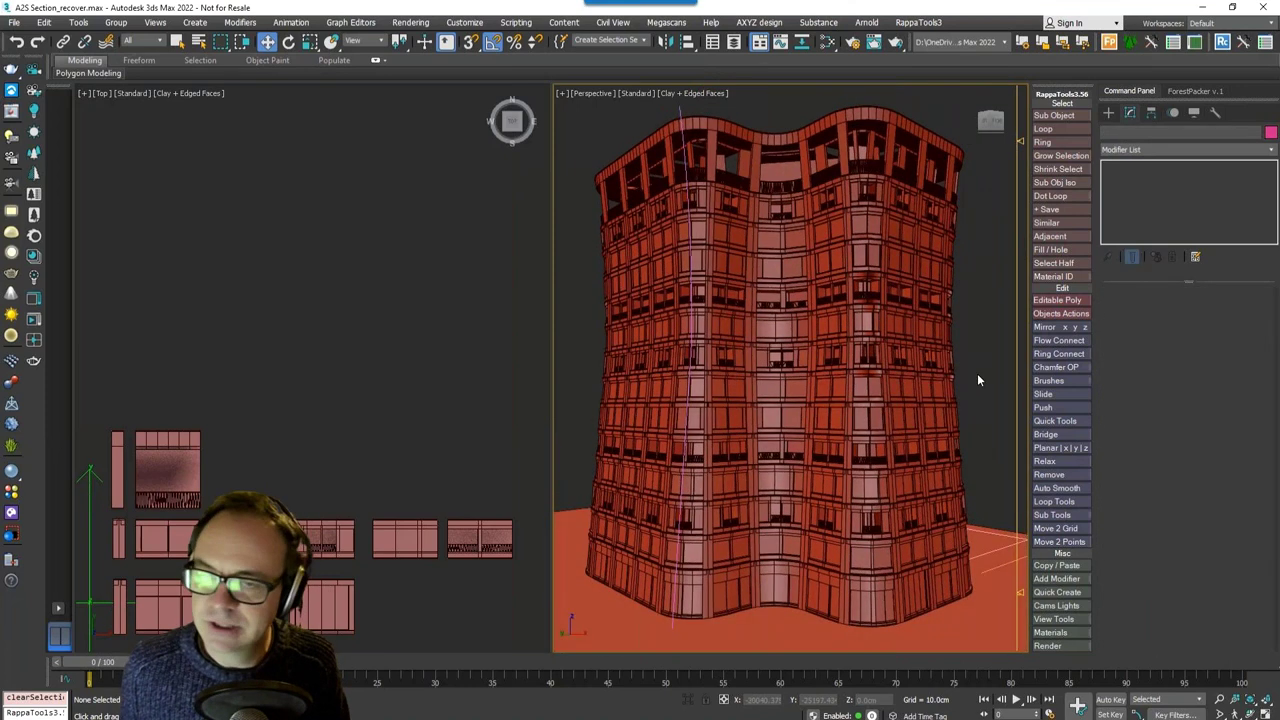
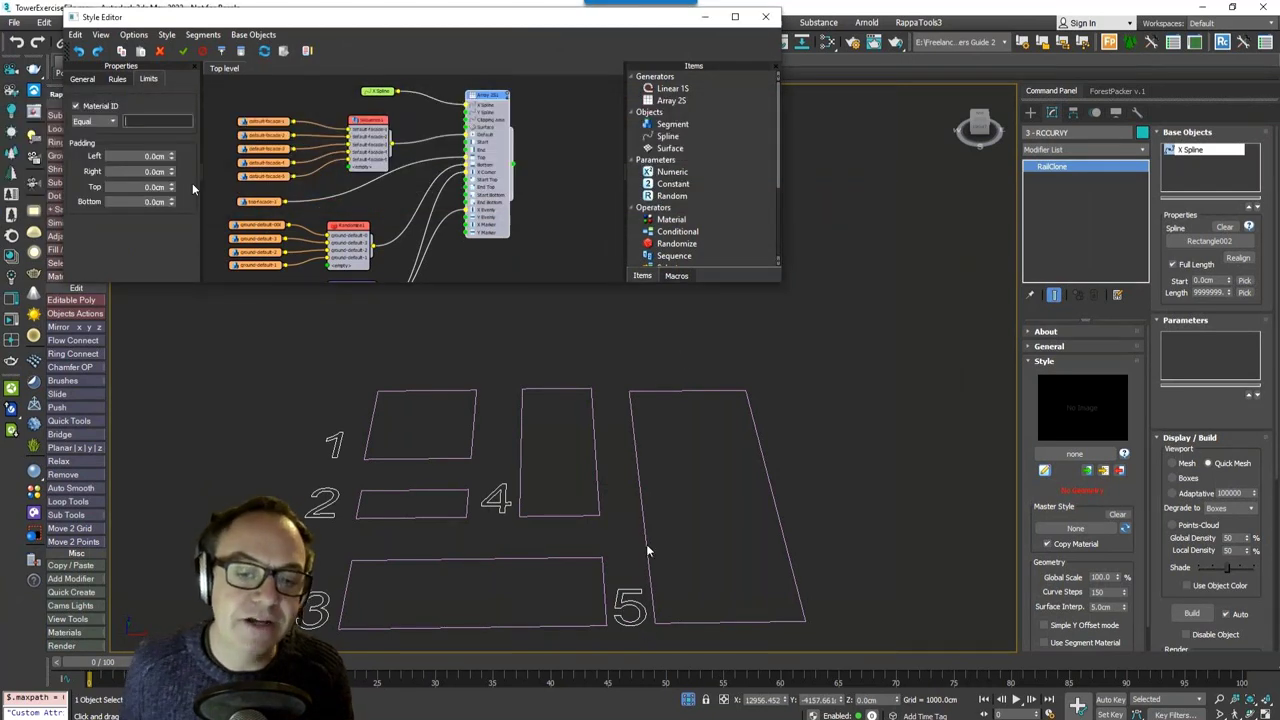
Step: Limit the array by Material ID to 4-5, and extend the list to 4-5,1,3
{"action": "type", "text": "4-5"}
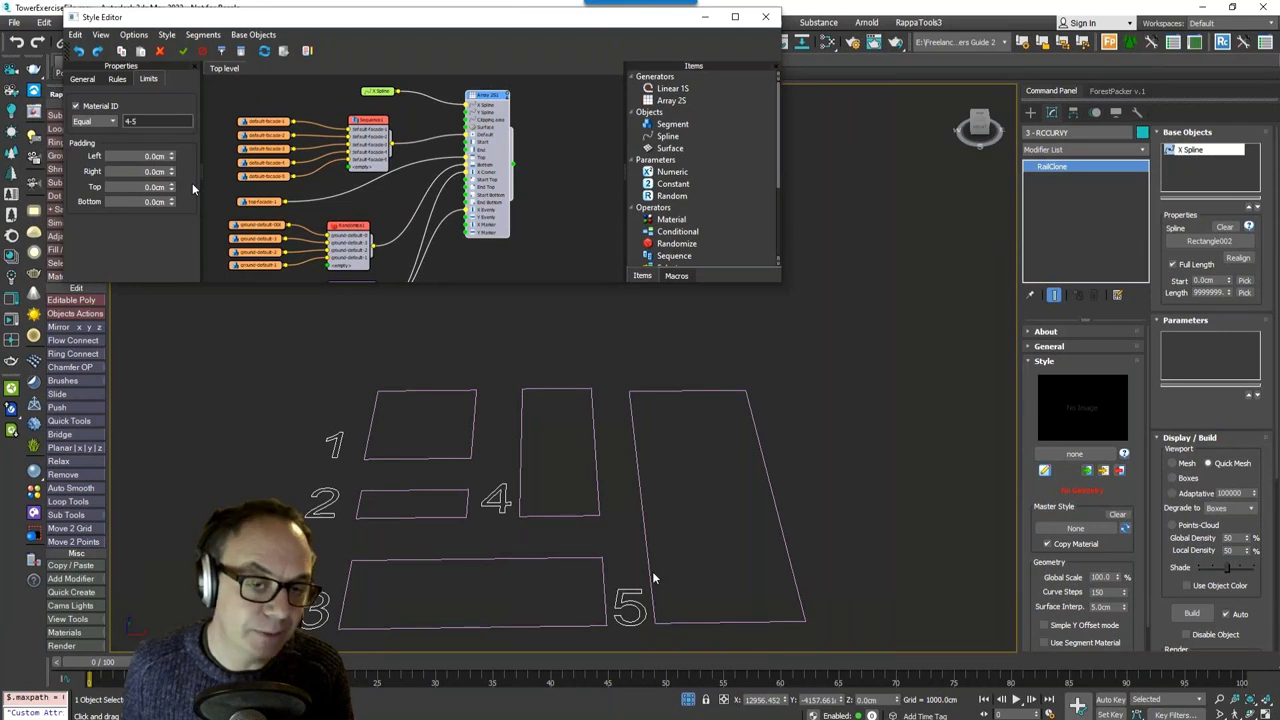
{"action": "key", "text": "Return"}
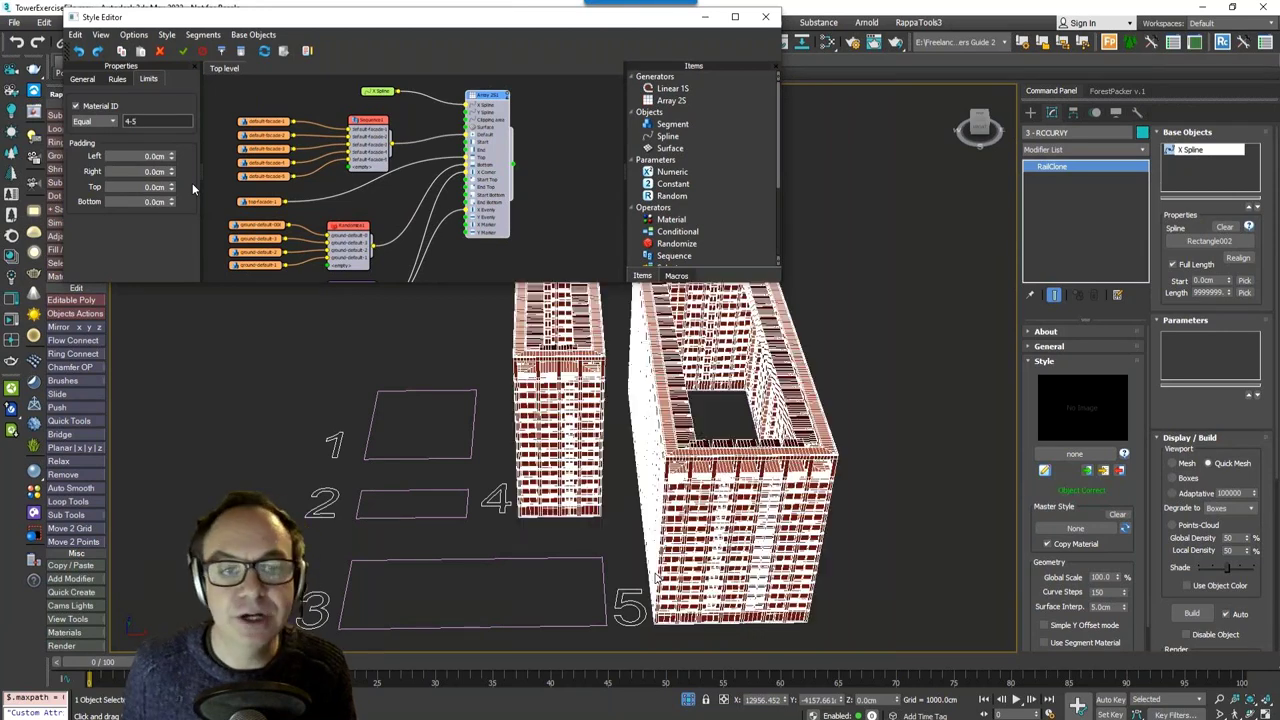
{"action": "type", "text": "1"}
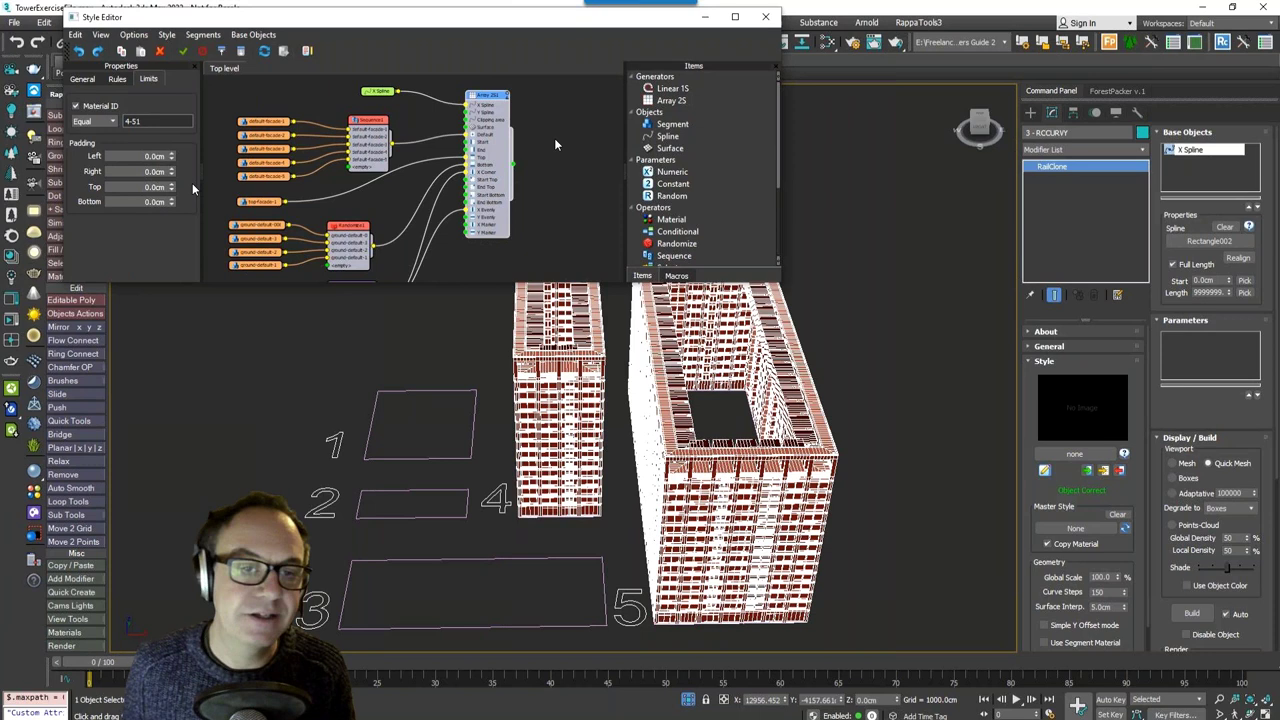
{"action": "key", "text": "Left"}
{"action": "type", "text": ",1"}
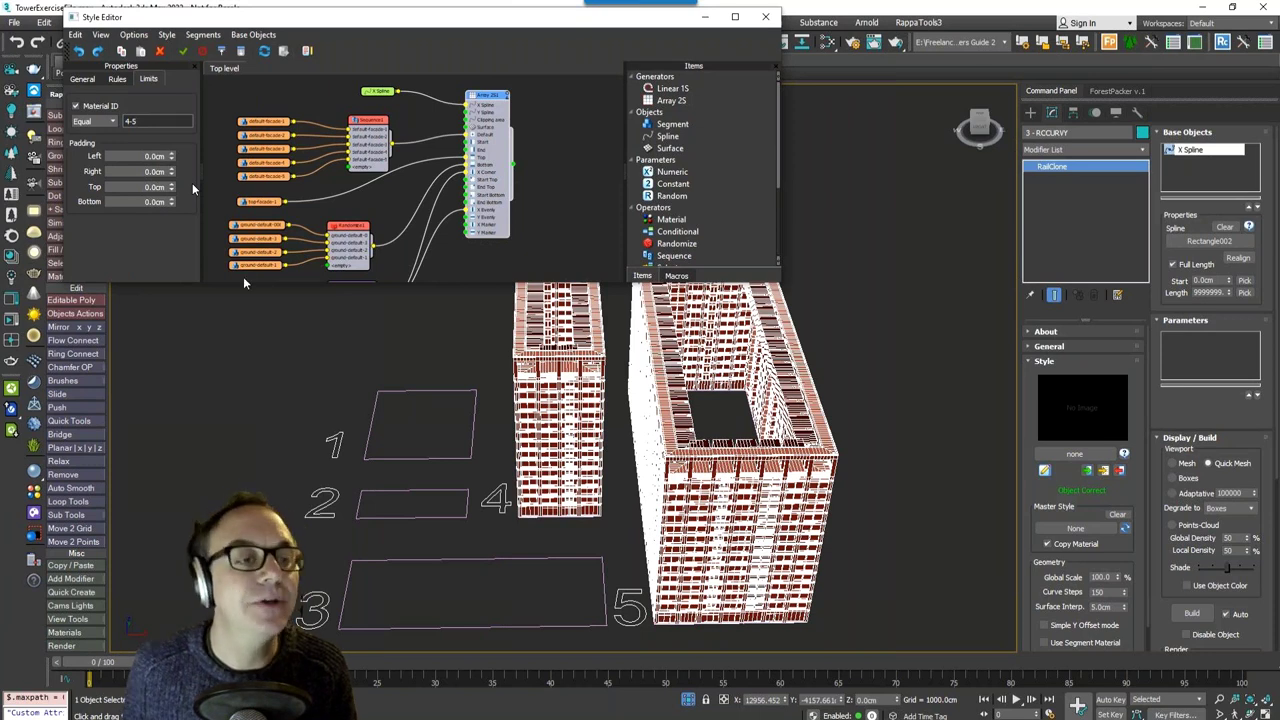
{"action": "type", "text": ",3"}
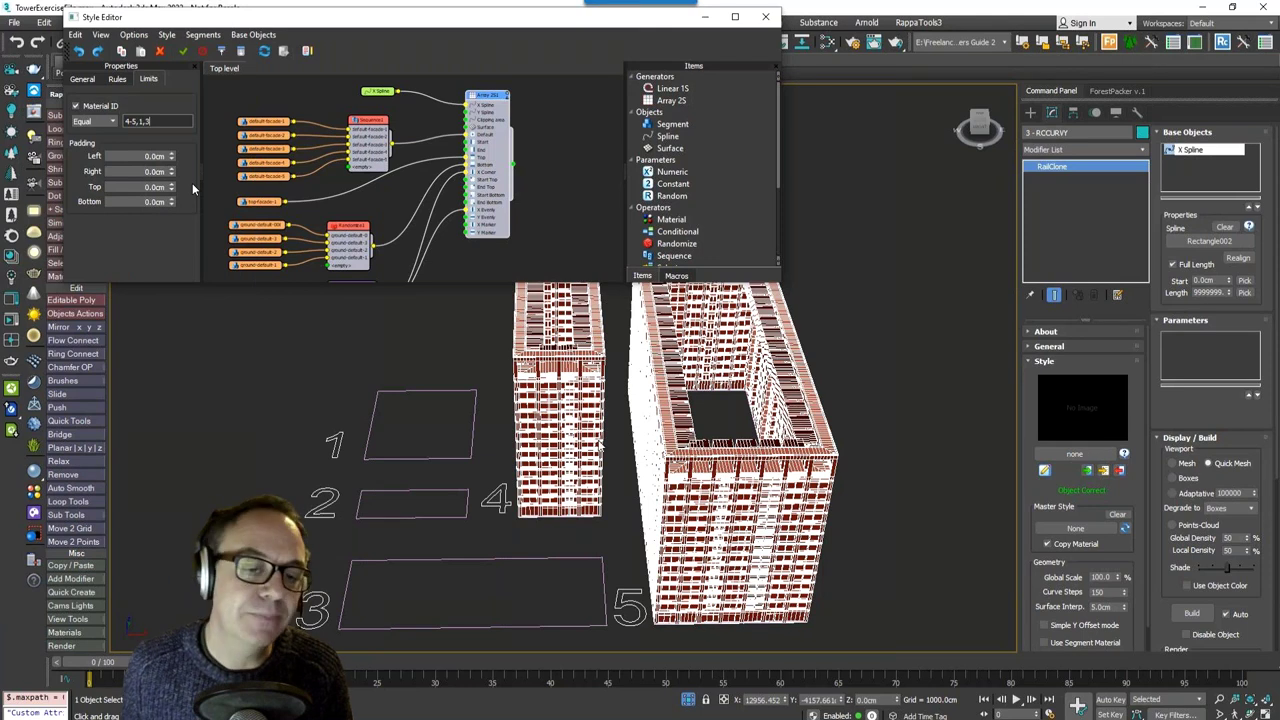
{"action": "key", "text": "Return"}
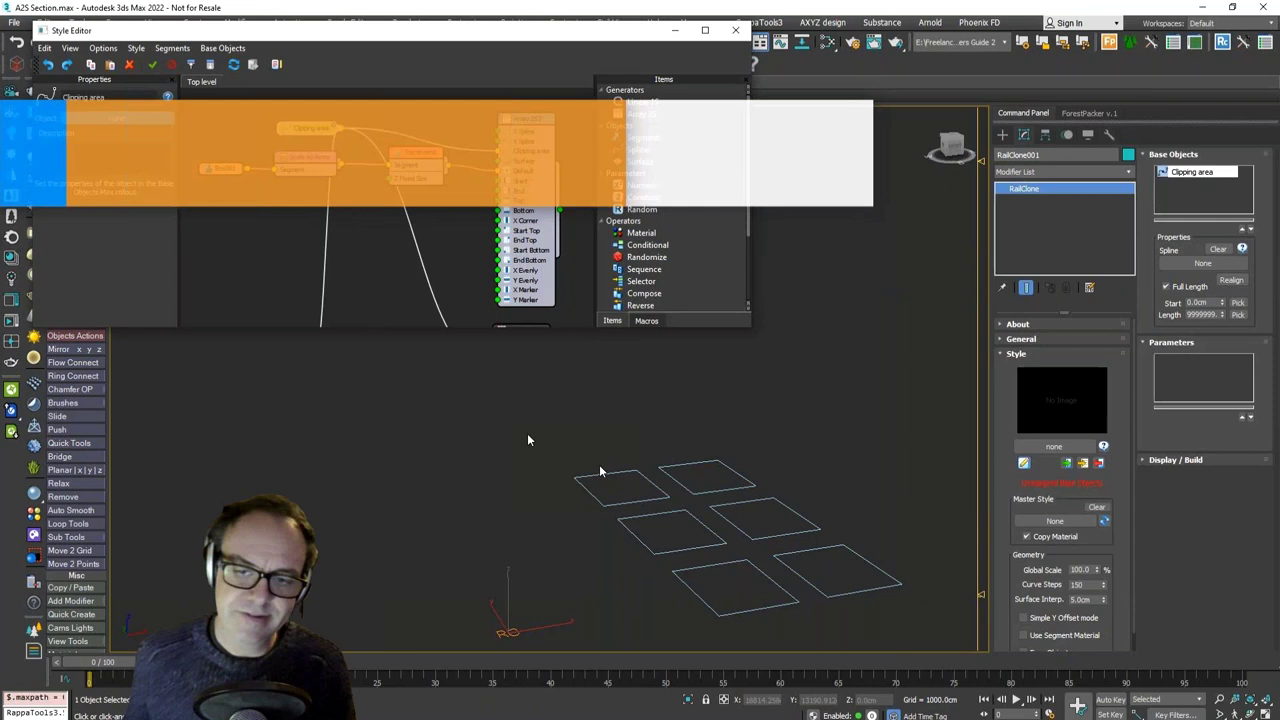
Step: Assign the six-rectangle spline Rectangle009 to the Clipping area node
{"action": "left_click", "coordinate": [600, 473]}
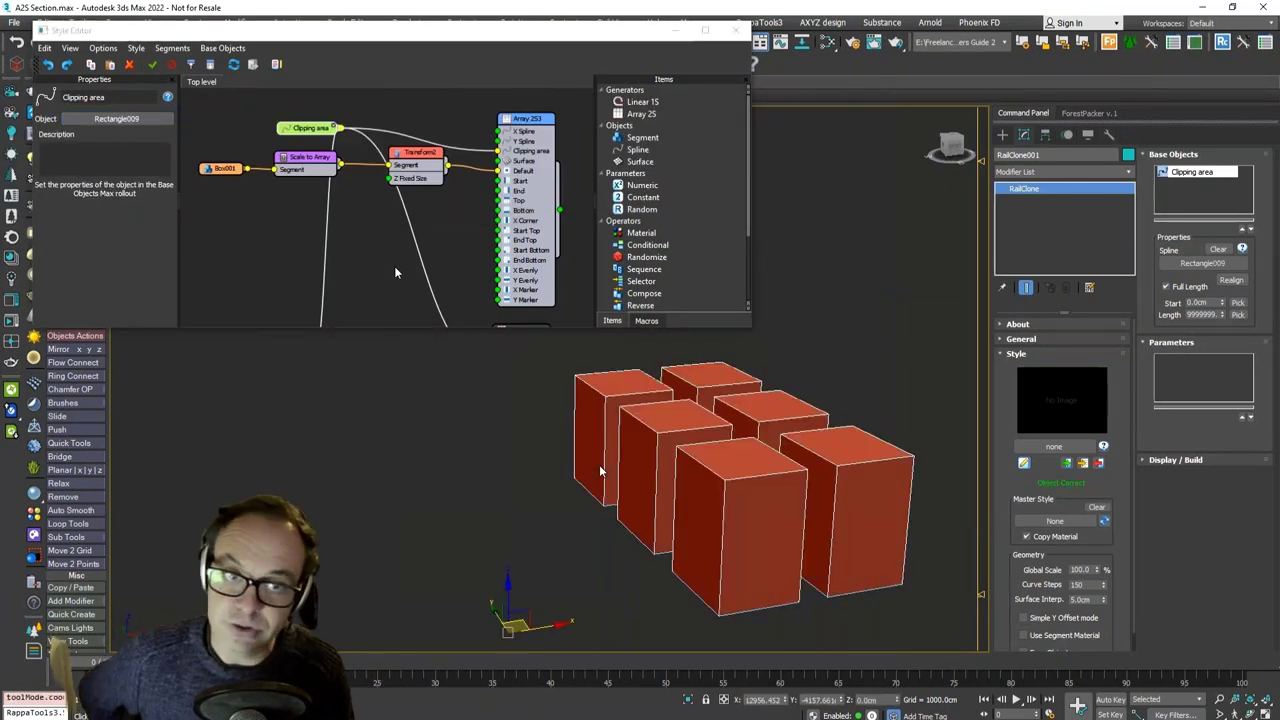
Step: Add an X Spline Variables macro set to output Marker Data and wire it to the Transform node's Z Fixed Size input
{"action": "left_click", "coordinate": [418, 168]}
{"action": "left_click", "coordinate": [646, 320]}
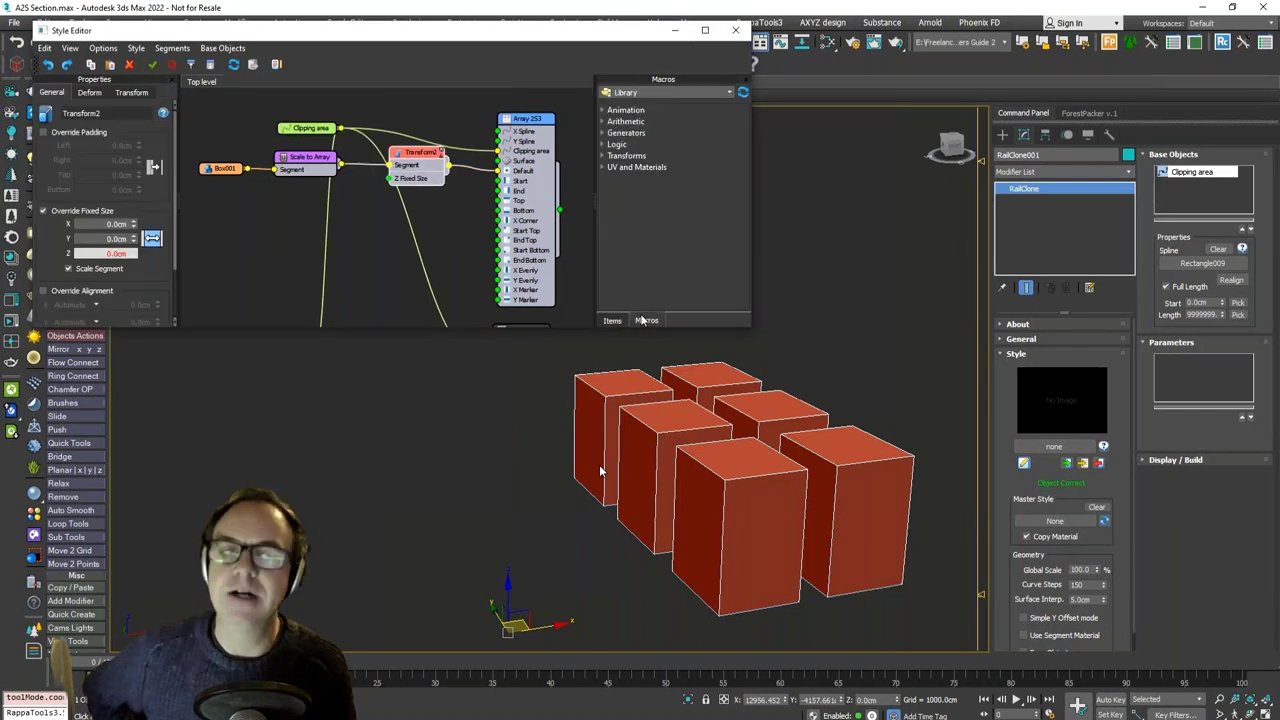
{"action": "left_click", "coordinate": [602, 144]}
{"action": "left_click", "coordinate": [609, 156]}
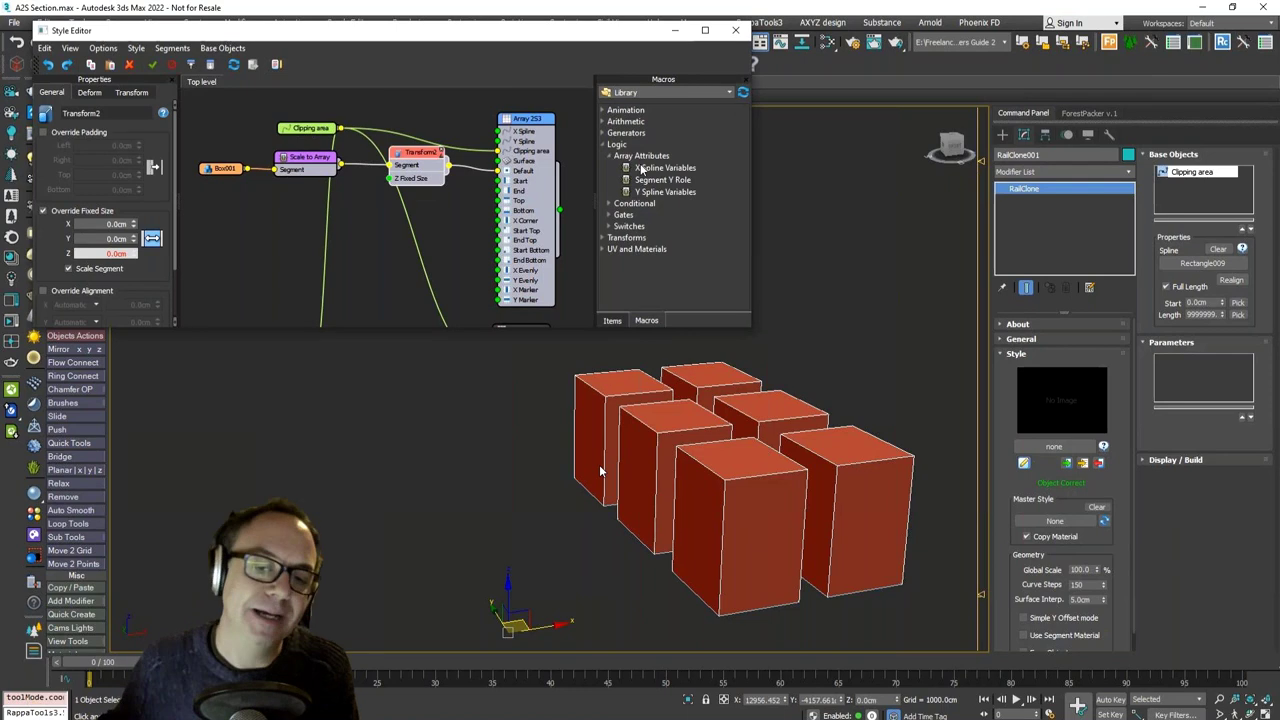
{"action": "left_click_drag", "start_coordinate": [641, 169], "coordinate": [280, 209]}
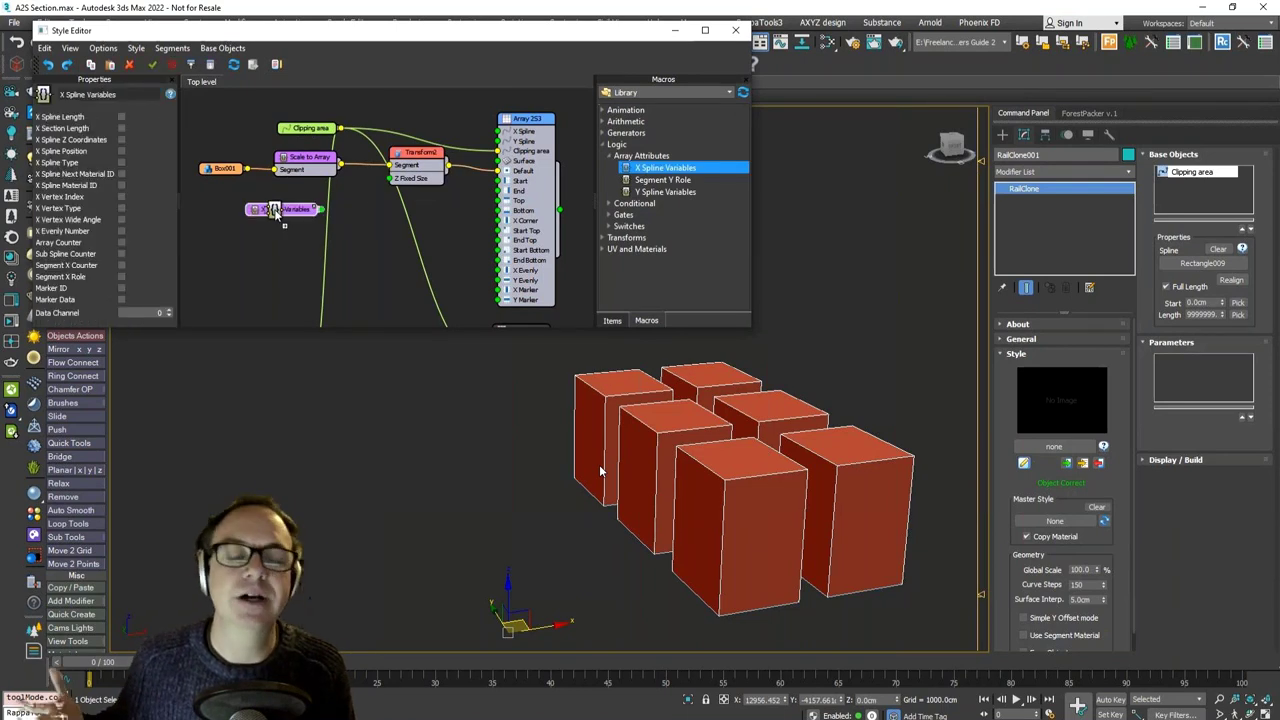
{"action": "left_click", "coordinate": [121, 299]}
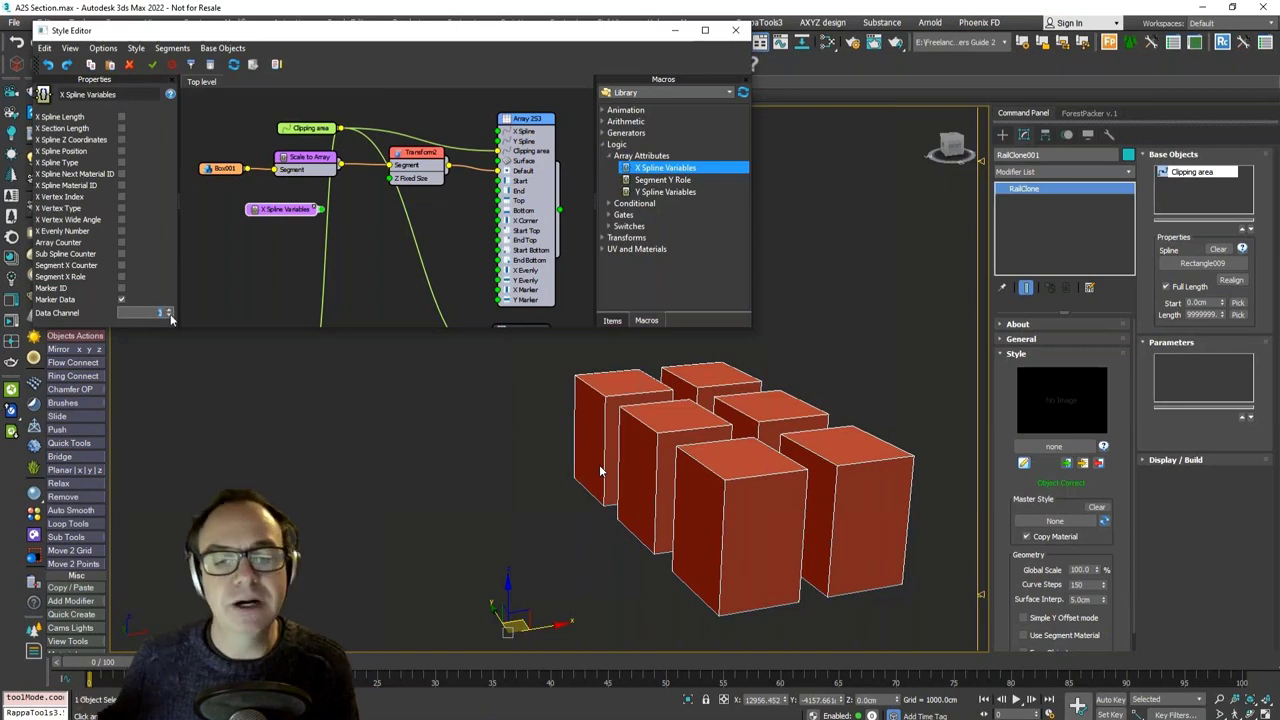
{"action": "left_click_drag", "start_coordinate": [320, 209], "coordinate": [391, 178]}
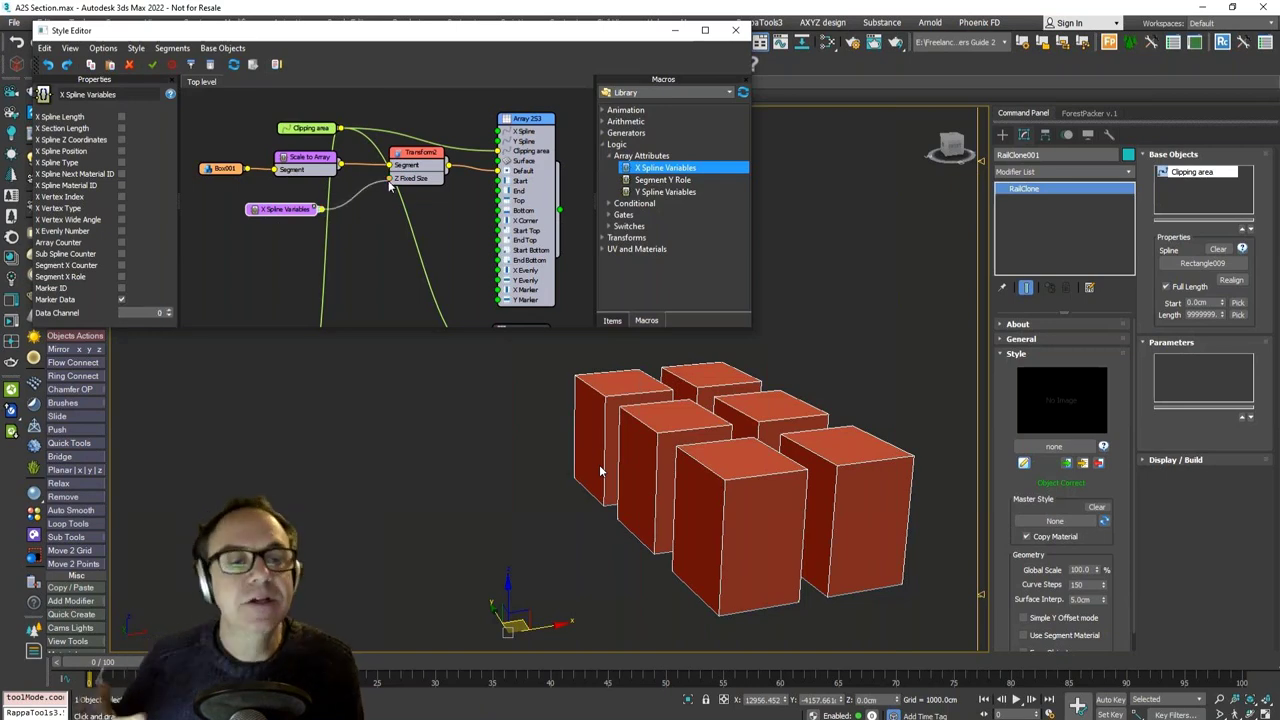
{"action": "right_click", "coordinate": [425, 242]}
{"action": "key", "text": "Escape"}
Step: Select the base spline Rectangle009 and add an RC Spline modifier to it
{"action": "right_click", "coordinate": [690, 400]}
{"action": "left_click", "coordinate": [648, 388]}
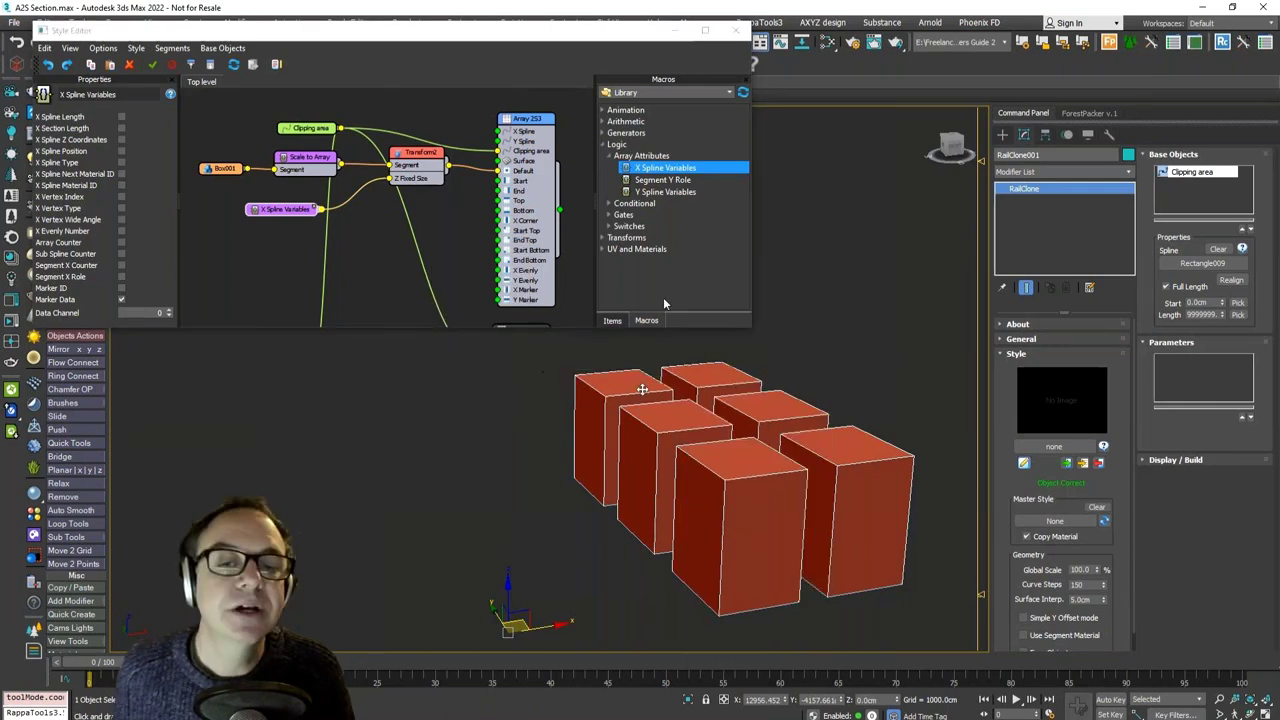
{"action": "left_click", "coordinate": [1126, 175]}
{"action": "key", "text": "r"}
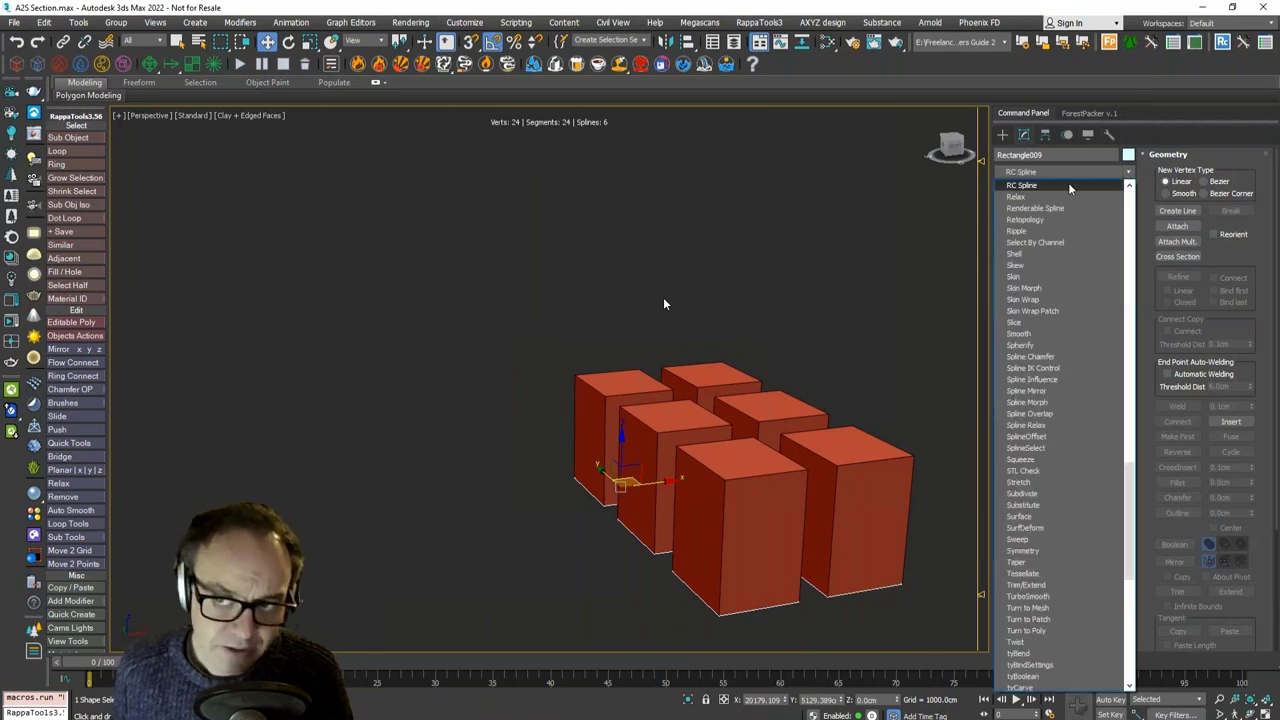
{"action": "left_click", "coordinate": [1069, 187]}
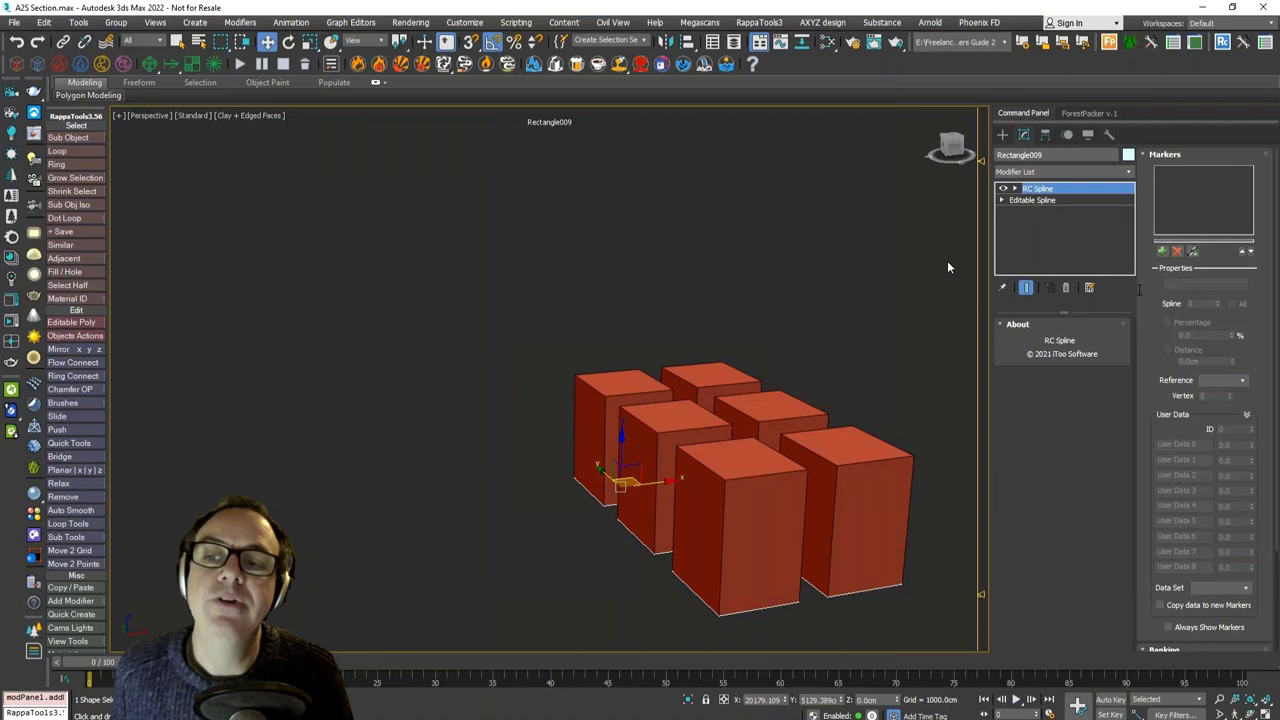
Step: Add a marker to the RC Spline modifier, apply it to all splines, and set its User Data 0 to 300
{"action": "left_click", "coordinate": [1162, 251]}
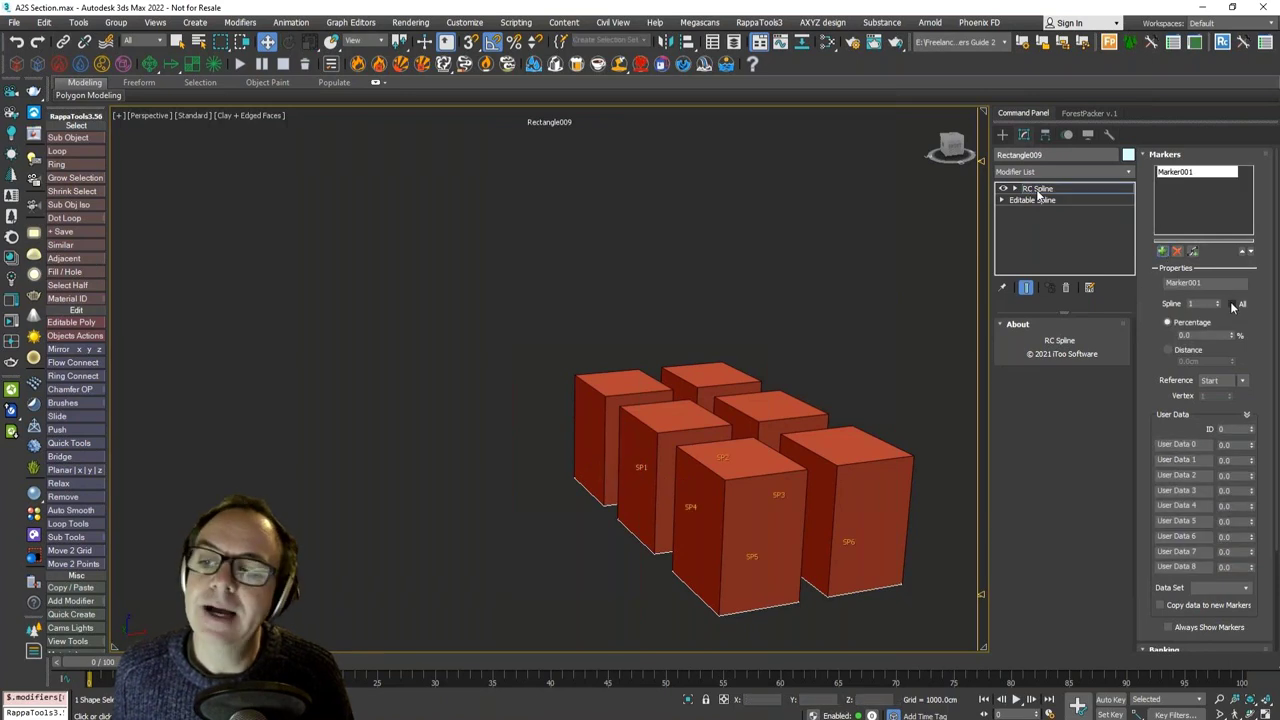
{"action": "left_click", "coordinate": [1232, 304]}
{"action": "left_click", "coordinate": [1232, 444]}
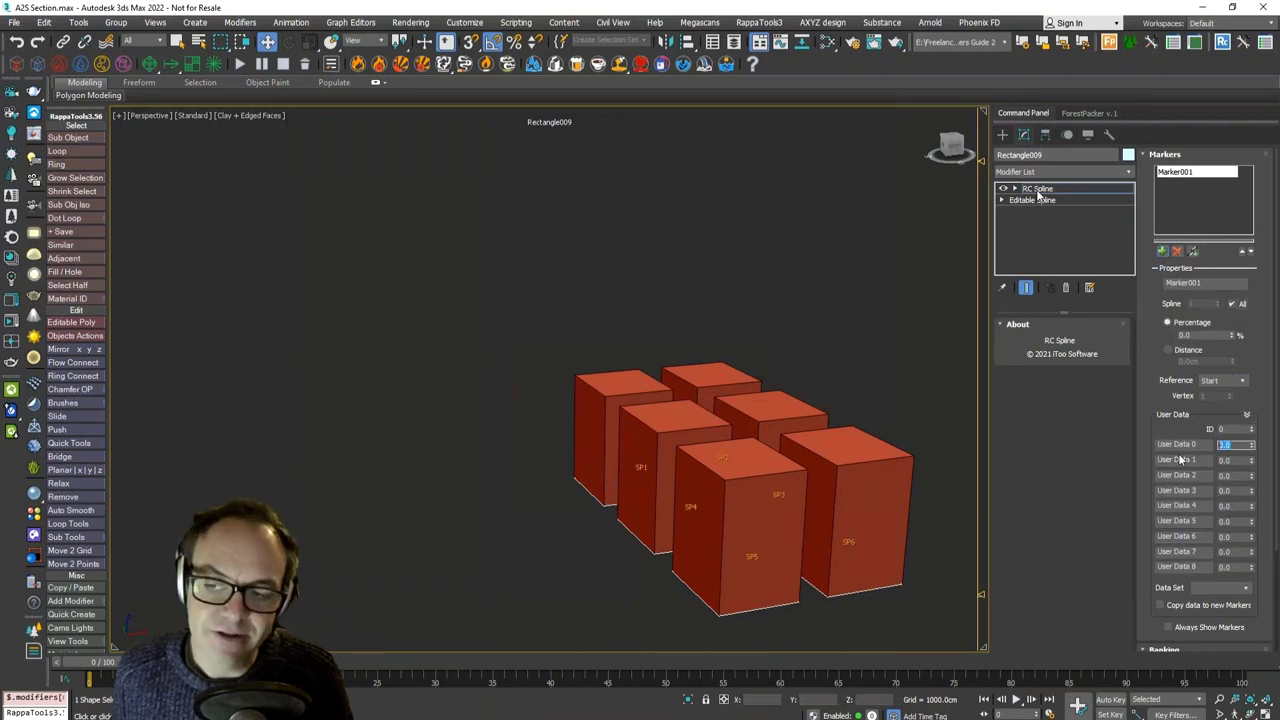
{"action": "type", "text": "300"}
{"action": "key", "text": "Return"}
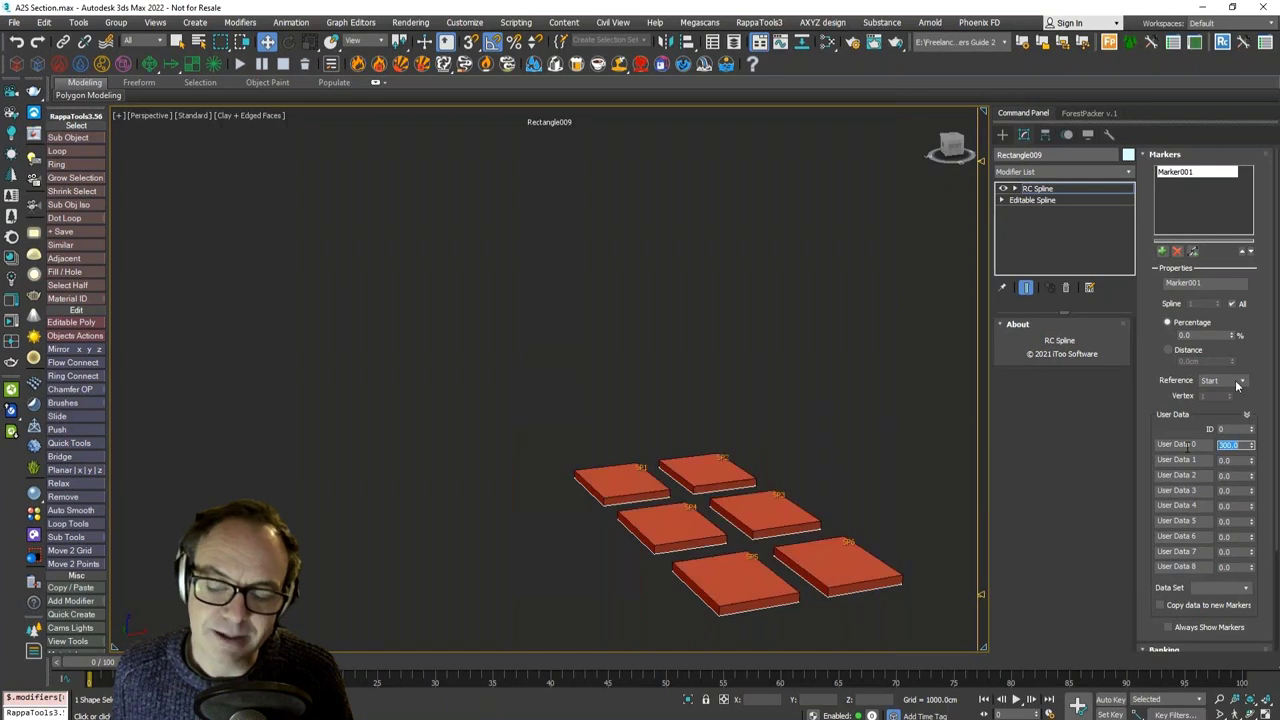
Step: Restrict the marker to spline 1 only and raise its User Data 0 to about 6944
{"action": "left_click_drag", "start_coordinate": [1252, 447], "coordinate": [1218, 305]}
{"action": "left_click_drag", "start_coordinate": [1251, 446], "coordinate": [1253, 380]}
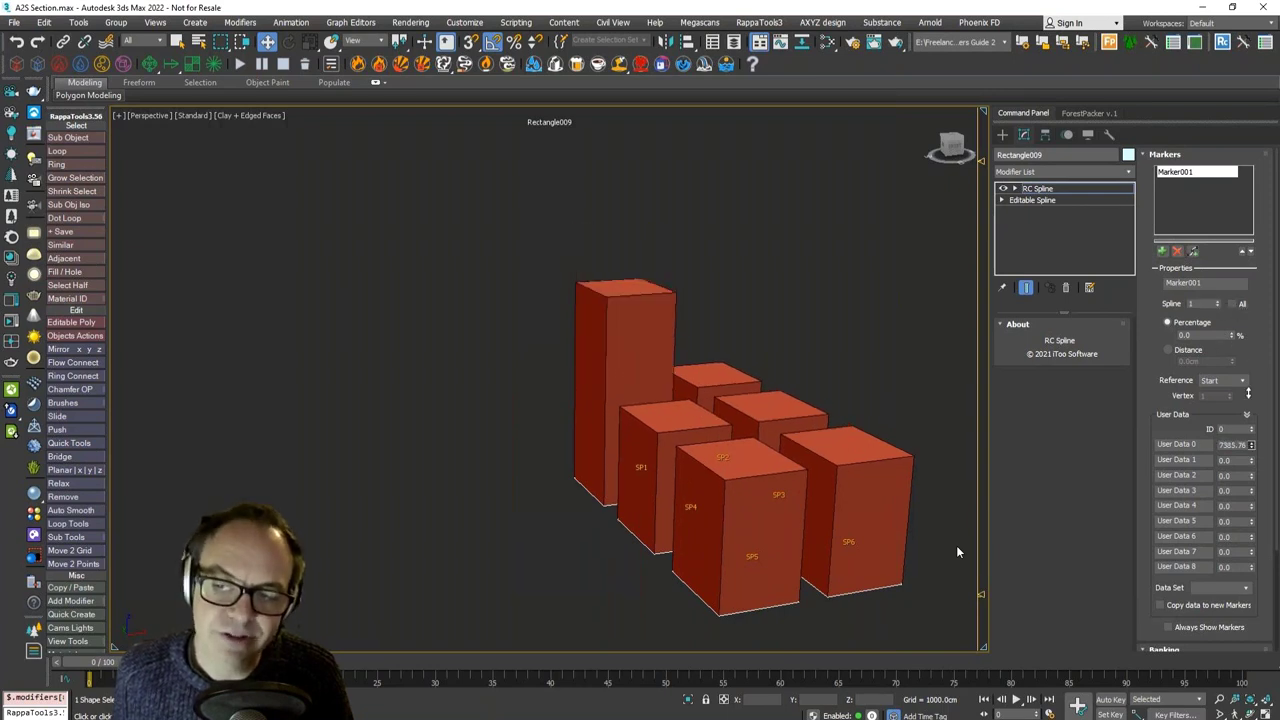
Step: Run the marker's spline number up to 7 and back down to 1 to test the height on different buildings
{"action": "left_click", "coordinate": [1218, 302]}
{"action": "left_click", "coordinate": [1218, 302]}
{"action": "left_click", "coordinate": [1218, 302]}
{"action": "left_click", "coordinate": [1218, 302]}
{"action": "left_click", "coordinate": [1218, 302]}
{"action": "left_click", "coordinate": [1218, 302]}
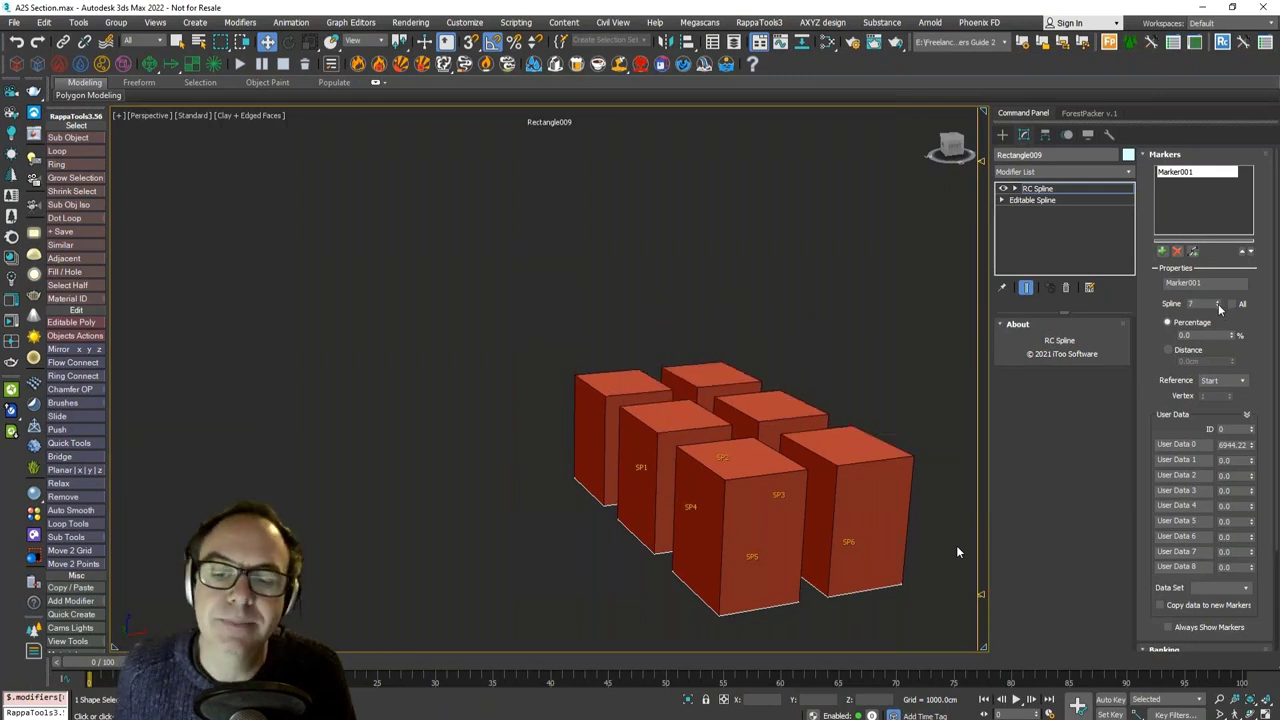
{"action": "left_click", "coordinate": [1217, 307]}
{"action": "left_click", "coordinate": [1217, 307]}
{"action": "left_click", "coordinate": [1217, 307]}
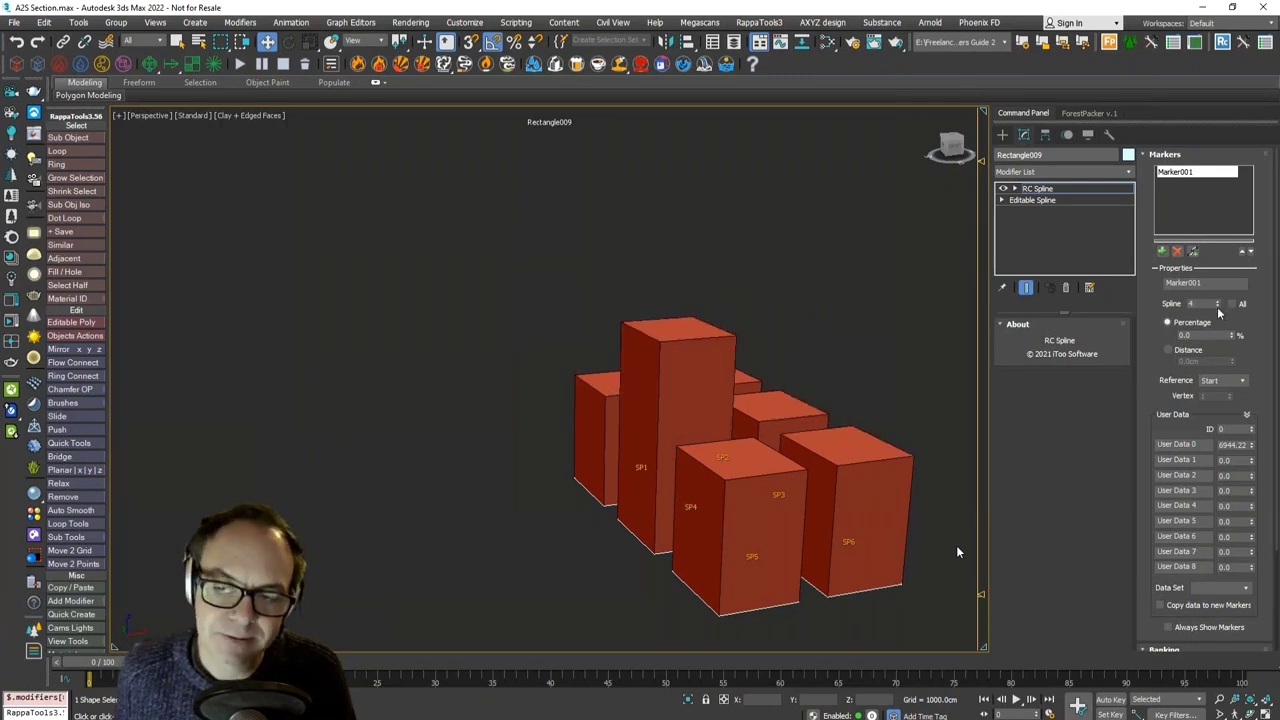
{"action": "left_click", "coordinate": [1217, 307]}
{"action": "left_click", "coordinate": [1217, 307]}
{"action": "left_click", "coordinate": [1217, 307]}
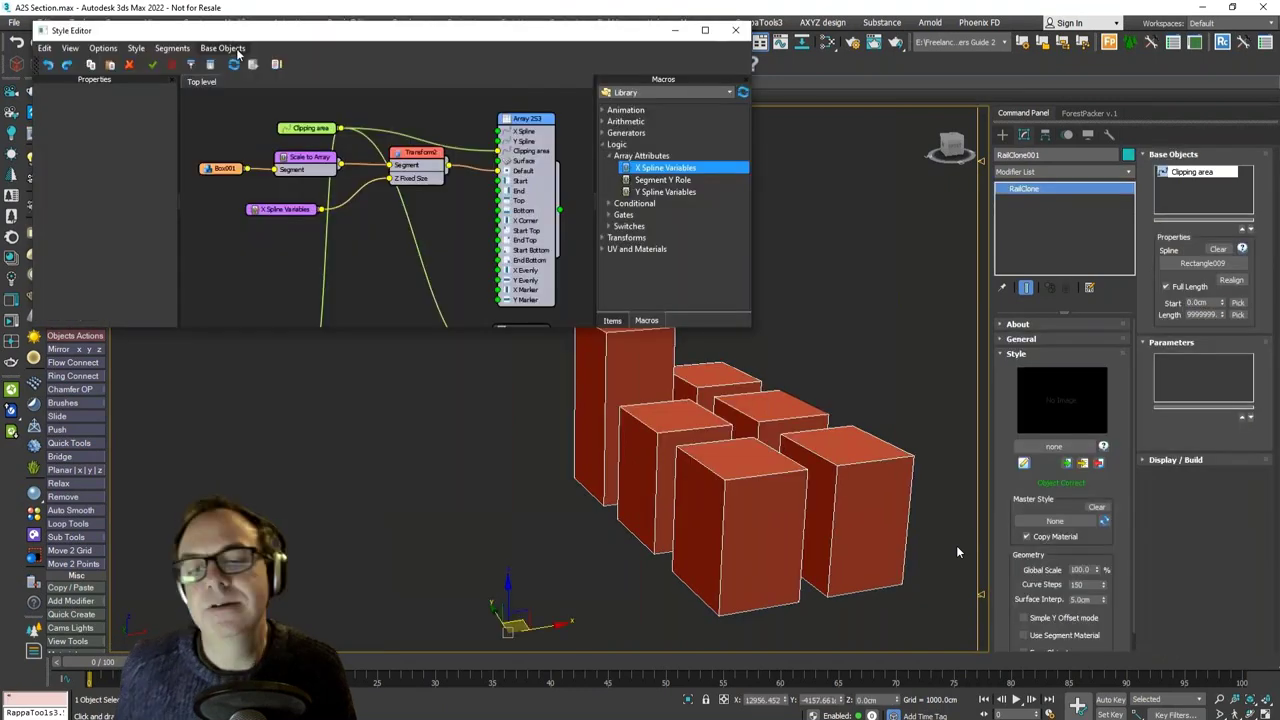
Step: Open the RC Spline modifier customization and add a user data set named Buildings
{"action": "left_click", "coordinate": [226, 60]}
{"action": "left_click", "coordinate": [519, 450]}
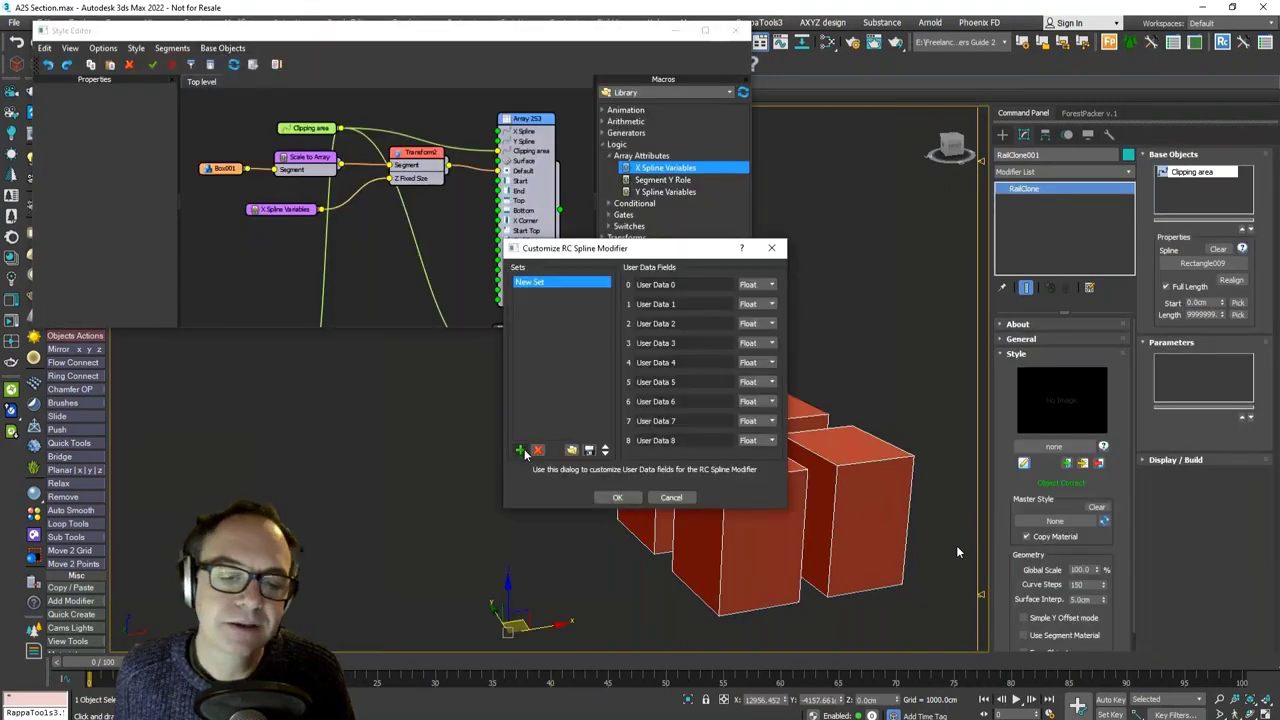
{"action": "double_click", "coordinate": [531, 284]}
{"action": "type", "text": "Buildings"}
{"action": "key", "text": "Return"}
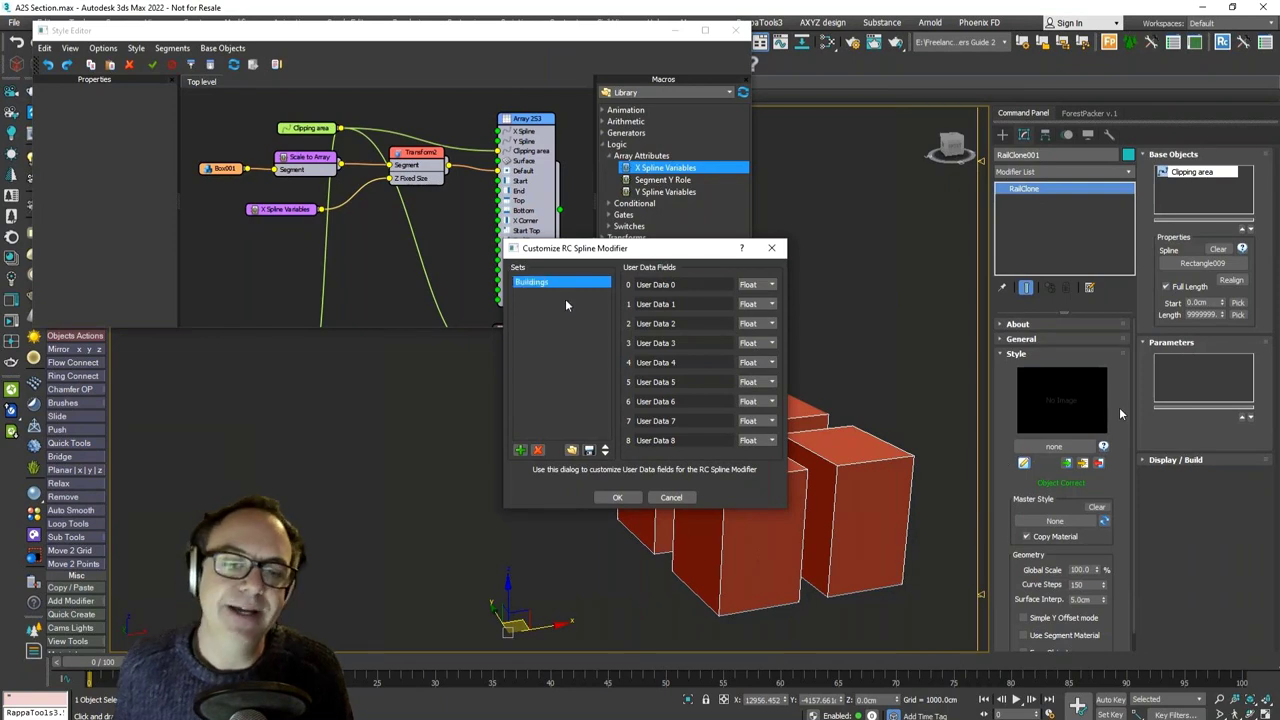
Step: Name user data field 0 Building Height, set its type to Units, and accept the customization
{"action": "left_click", "coordinate": [703, 285]}
{"action": "type", "text": "Building Height"}
{"action": "left_click", "coordinate": [757, 285]}
{"action": "left_click", "coordinate": [752, 314]}
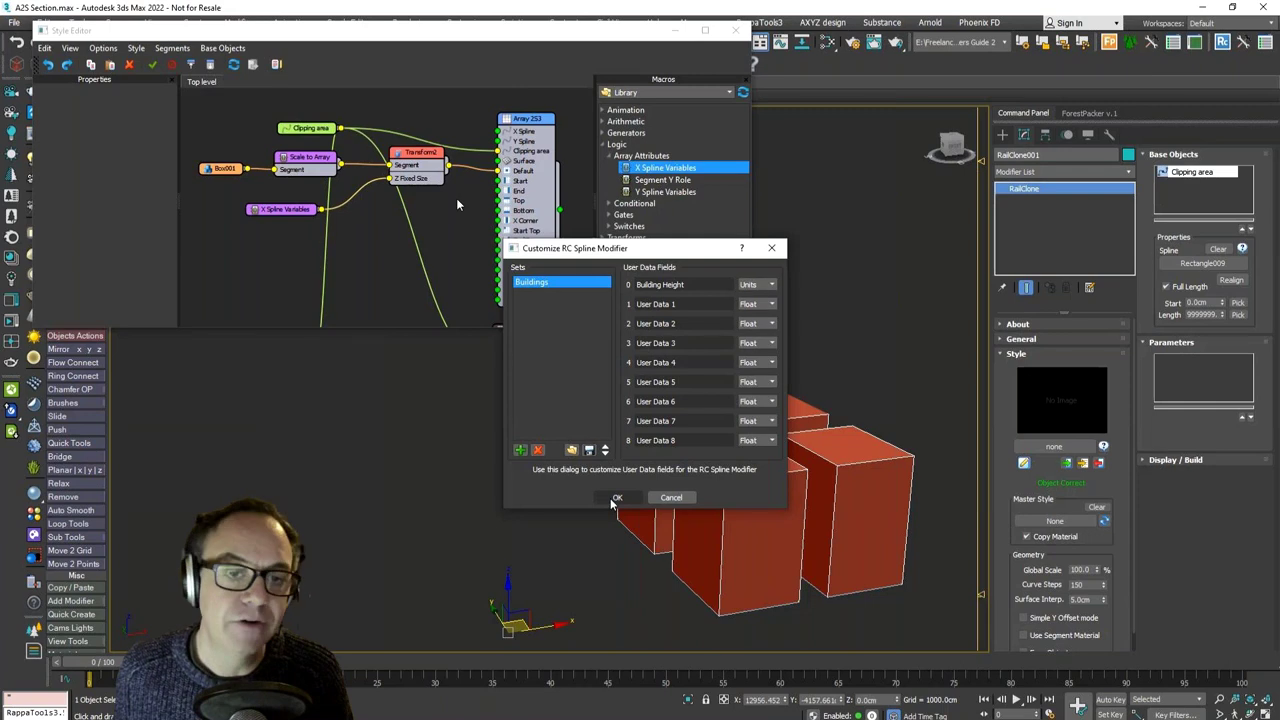
{"action": "left_click", "coordinate": [614, 498]}
Step: Select the base spline Rectangle009, assign the Buildings data set, and set Marker001's Building Height to about 6508 cm
{"action": "right_click", "coordinate": [614, 466]}
{"action": "left_click", "coordinate": [568, 447]}
{"action": "left_click", "coordinate": [582, 491]}
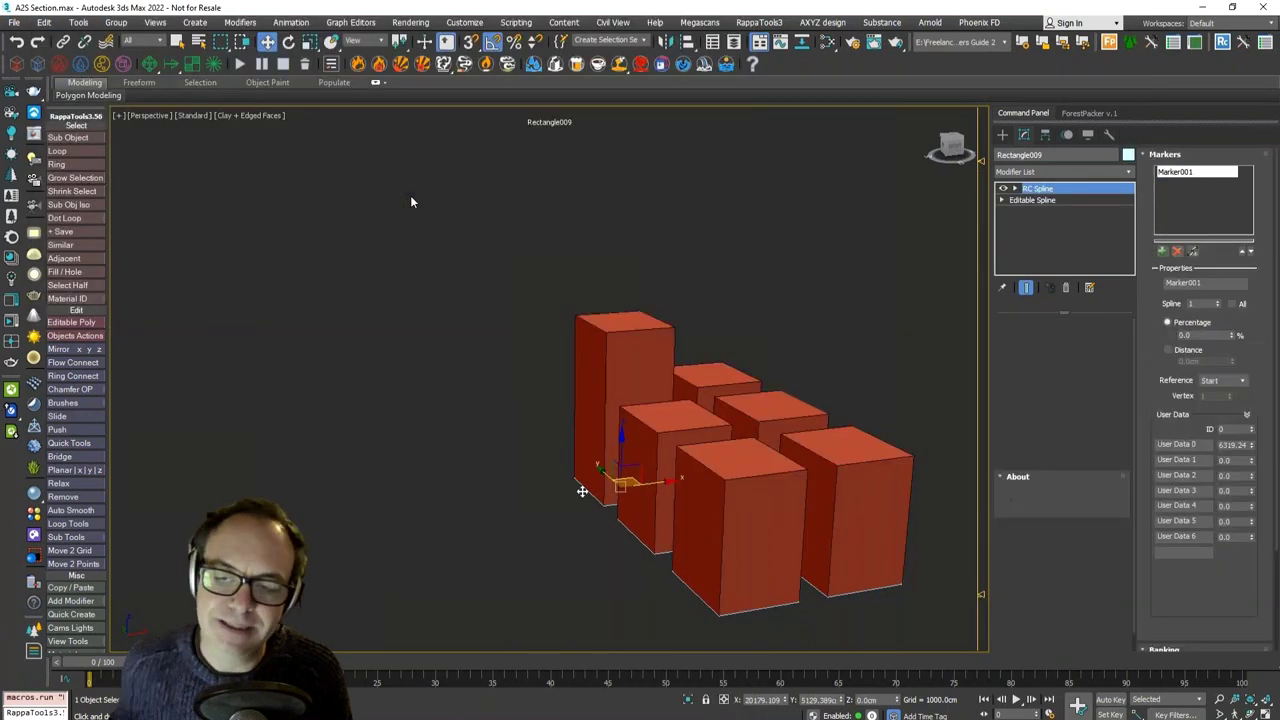
{"action": "left_click", "coordinate": [1219, 588]}
{"action": "left_click", "coordinate": [1221, 609]}
{"action": "left_click_drag", "start_coordinate": [1252, 446], "coordinate": [1254, 444]}
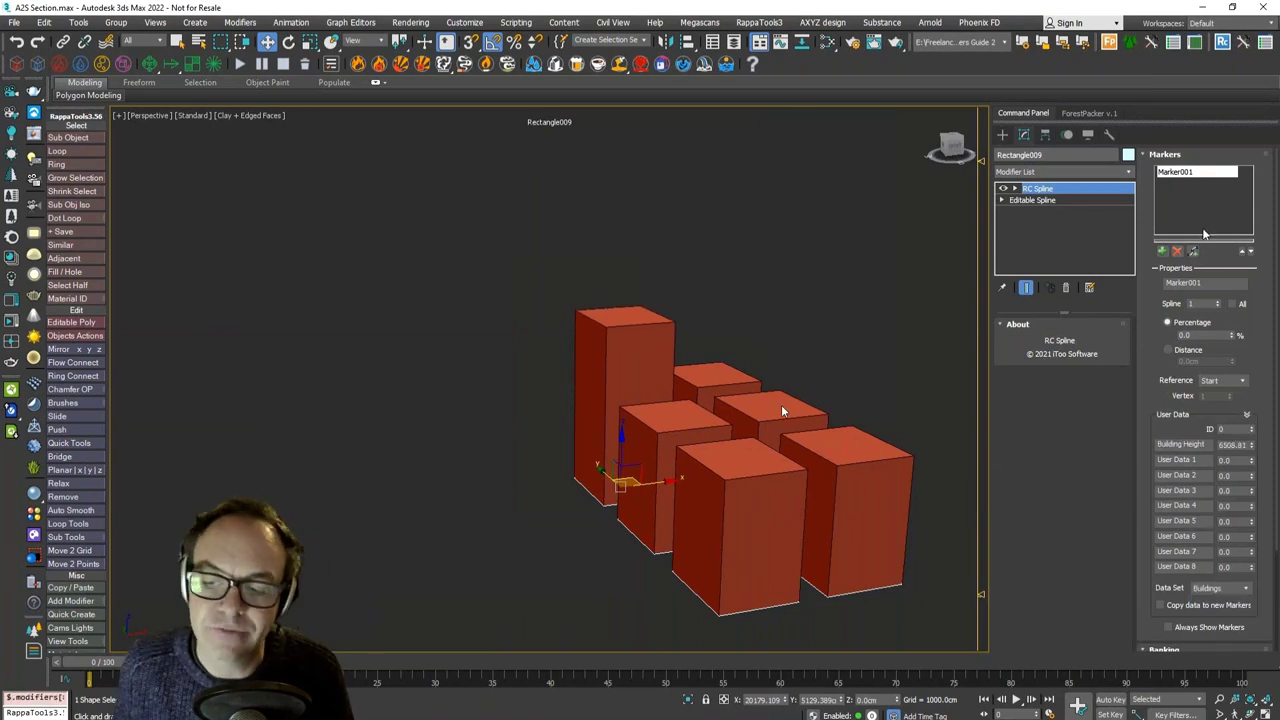
Step: Add a marker for spline 2 and set its Building Height to 3000 cm
{"action": "left_click", "coordinate": [1162, 251]}
{"action": "left_click", "coordinate": [1218, 302]}
{"action": "key", "text": "Return"}
Step: Add a marker for spline 3, set its Building Height to 45 m, and raise it further
{"action": "left_click", "coordinate": [1162, 251]}
{"action": "left_click", "coordinate": [1217, 302]}
{"action": "double_click", "coordinate": [1225, 446]}
{"action": "type", "text": "45m"}
{"action": "key", "text": "Return"}
{"action": "left_click", "coordinate": [1217, 302]}
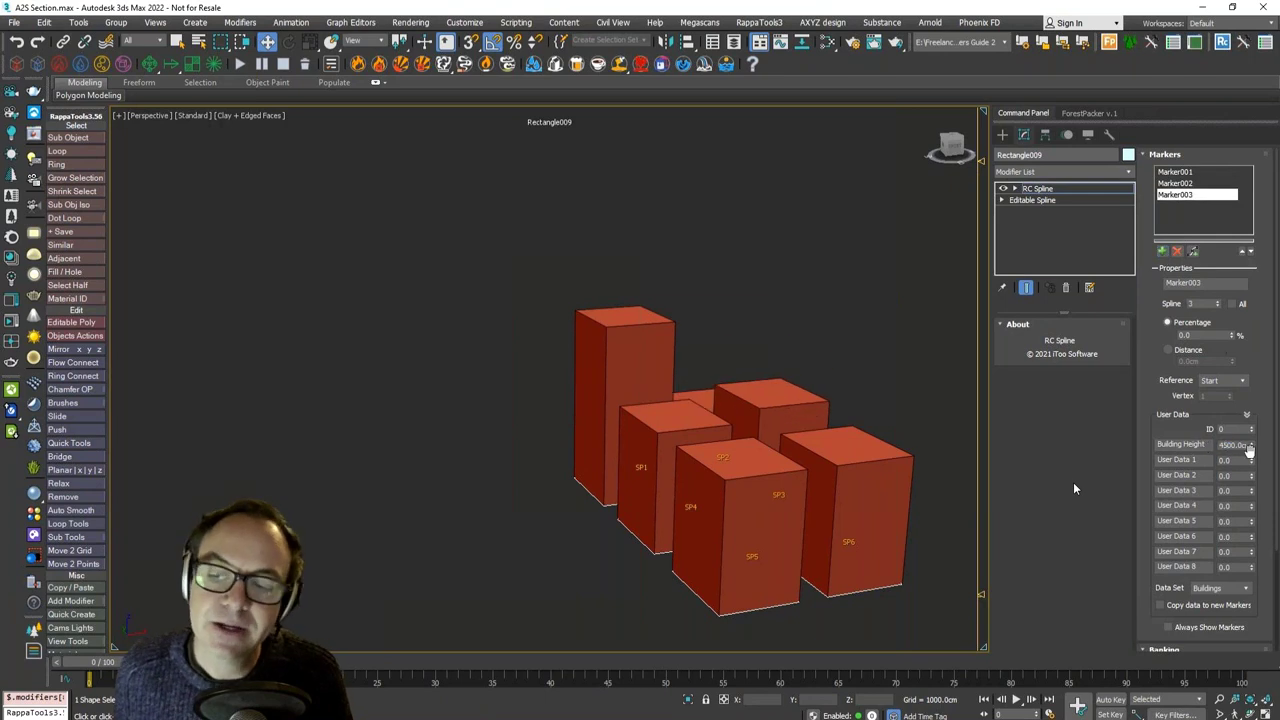
{"action": "left_click_drag", "start_coordinate": [1250, 446], "coordinate": [1190, 195]}
Step: Add a marker for spline 4 and bring its Building Height to about 2700 cm
{"action": "left_click", "coordinate": [1162, 251]}
{"action": "left_click", "coordinate": [1218, 302]}
{"action": "left_click", "coordinate": [1218, 302]}
{"action": "left_click", "coordinate": [1218, 302]}
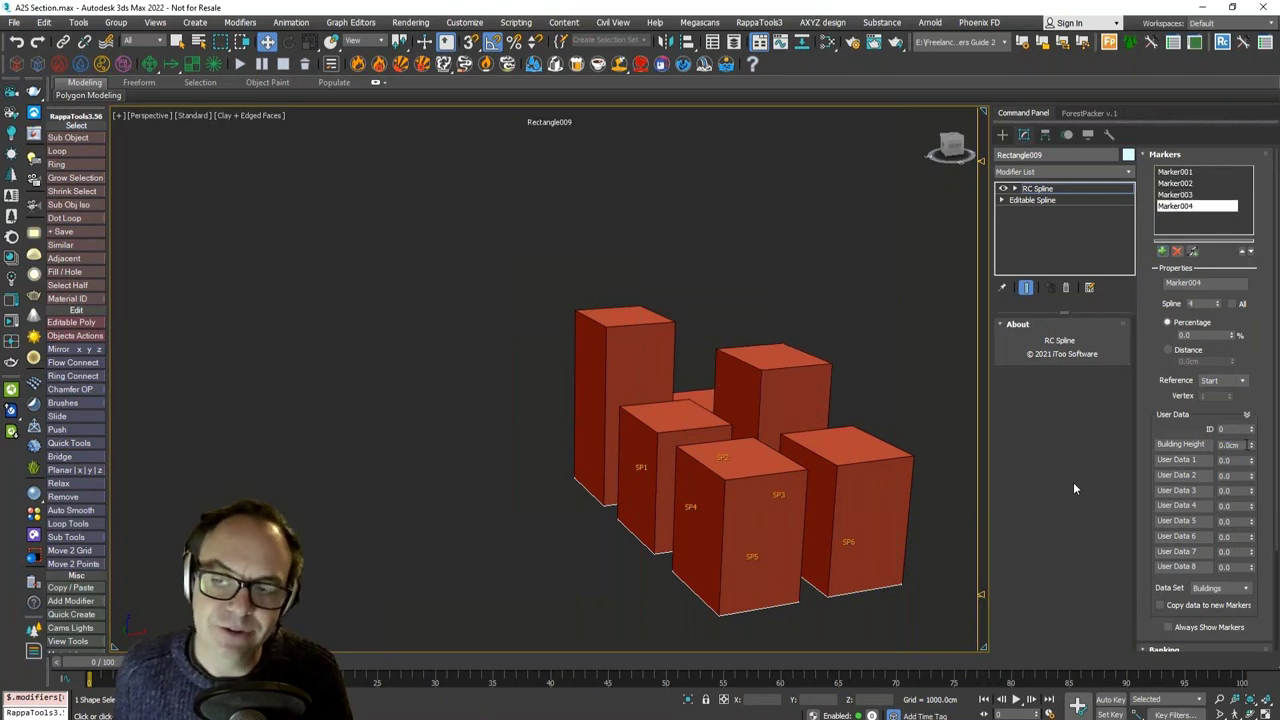
{"action": "double_click", "coordinate": [1226, 446]}
{"action": "type", "text": "60m"}
{"action": "key", "text": "Return"}
{"action": "left_click_drag", "start_coordinate": [1252, 447], "coordinate": [1257, 479]}
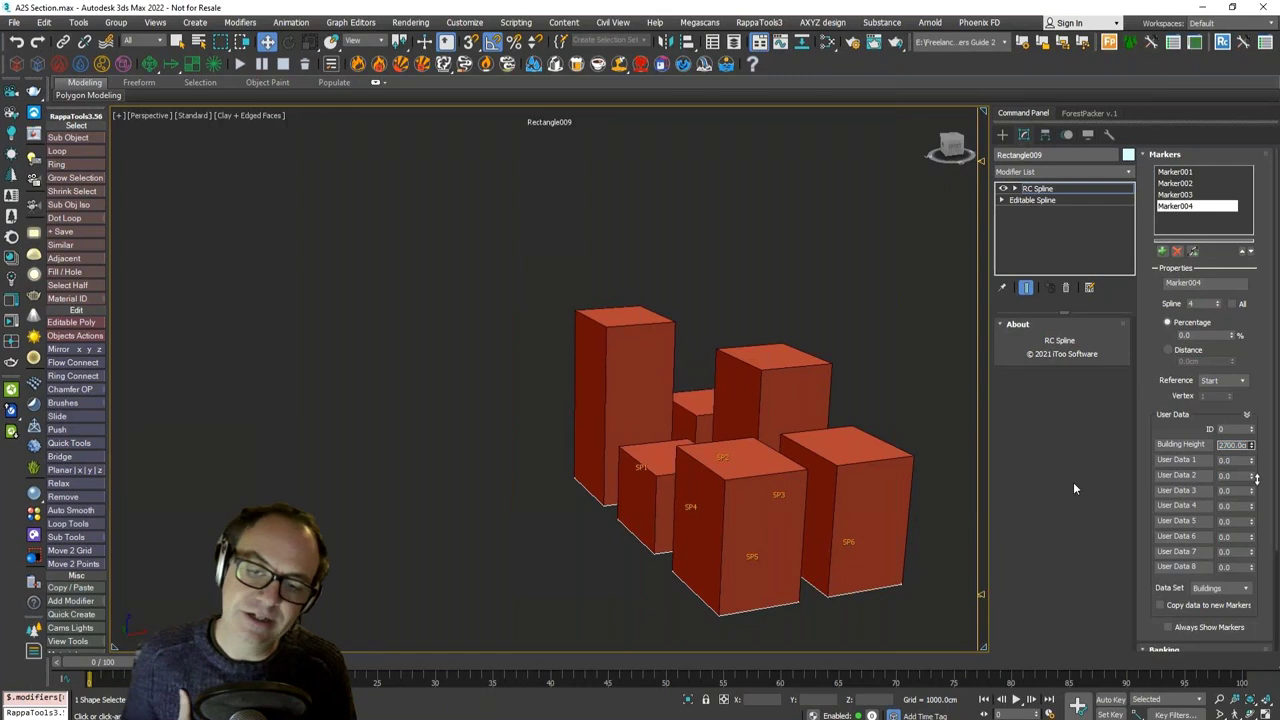
Step: Add a marker for spline 5 and set its Building Height to 7000 cm
{"action": "left_click", "coordinate": [1161, 251]}
{"action": "left_click", "coordinate": [1218, 302]}
{"action": "type", "text": "5040"}
{"action": "key", "text": "Return"}
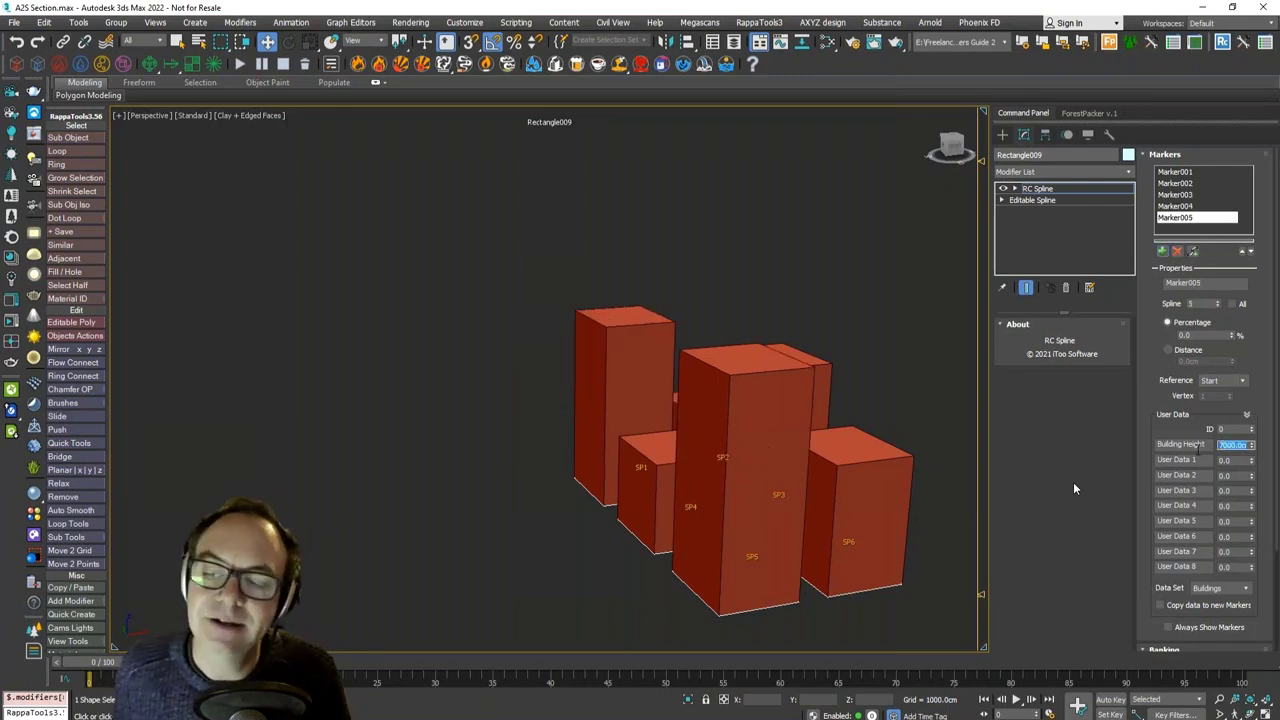
Step: Add a marker for spline 6 and set its Building Height to 3000 cm
{"action": "left_click", "coordinate": [1161, 251]}
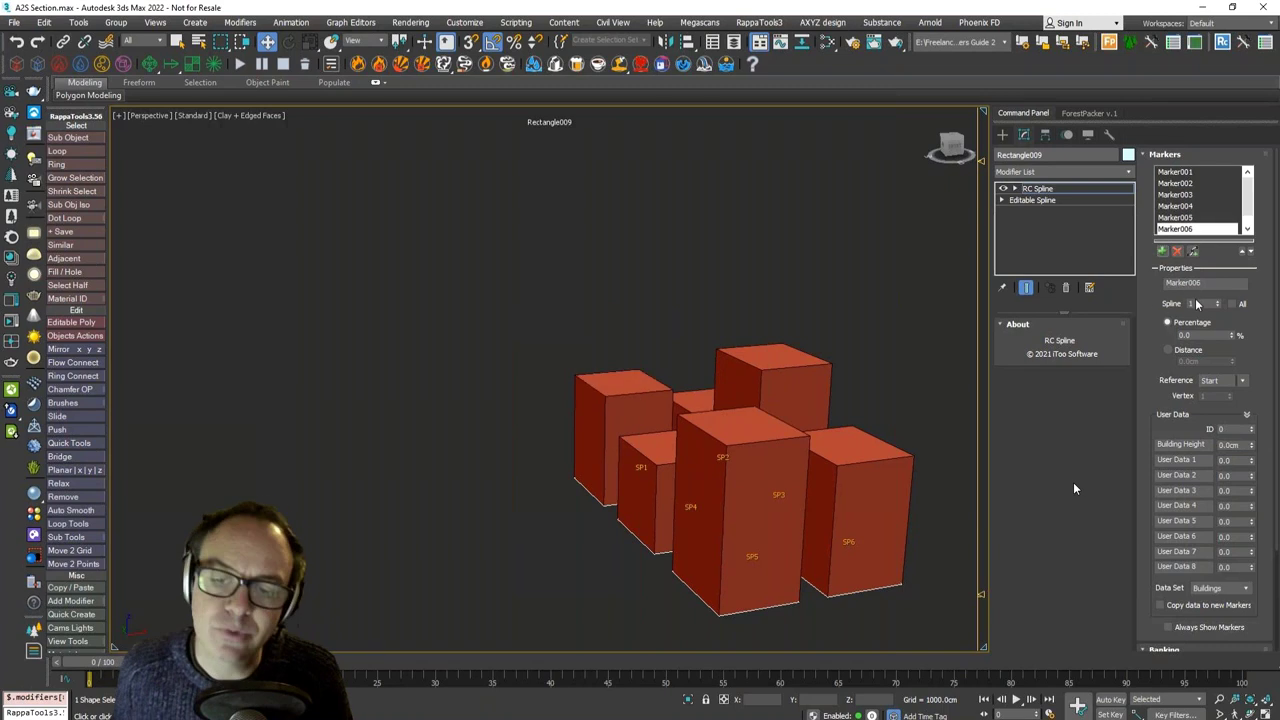
{"action": "left_click_drag", "start_coordinate": [1197, 303], "coordinate": [1155, 297]}
{"action": "type", "text": "6"}
{"action": "key", "text": "Return"}
{"action": "left_click_drag", "start_coordinate": [1237, 445], "coordinate": [1214, 446]}
{"action": "type", "text": "3000"}
{"action": "key", "text": "Return"}
Step: Adjust the Building Height of the markers for splines 6, 5, 3 and 2 to vary the skyline, and deselect the spline
{"action": "middle_click_drag", "start_coordinate": [800, 405], "coordinate": [752, 424], "text": "alt"}
{"action": "left_click_drag", "start_coordinate": [1251, 445], "coordinate": [1252, 425]}
{"action": "left_click", "coordinate": [1185, 217]}
{"action": "left_click_drag", "start_coordinate": [1251, 445], "coordinate": [1255, 436]}
{"action": "key", "text": "Up"}
{"action": "key", "text": "Up"}
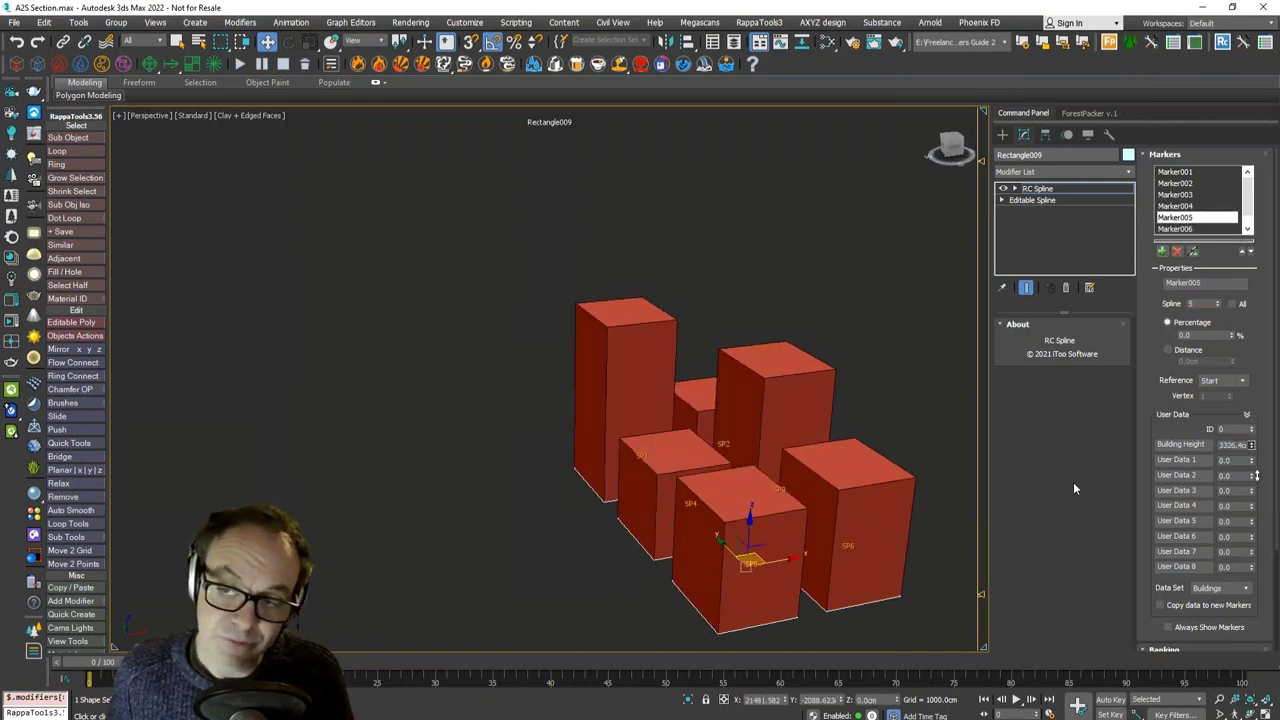
{"action": "key", "text": "Up"}
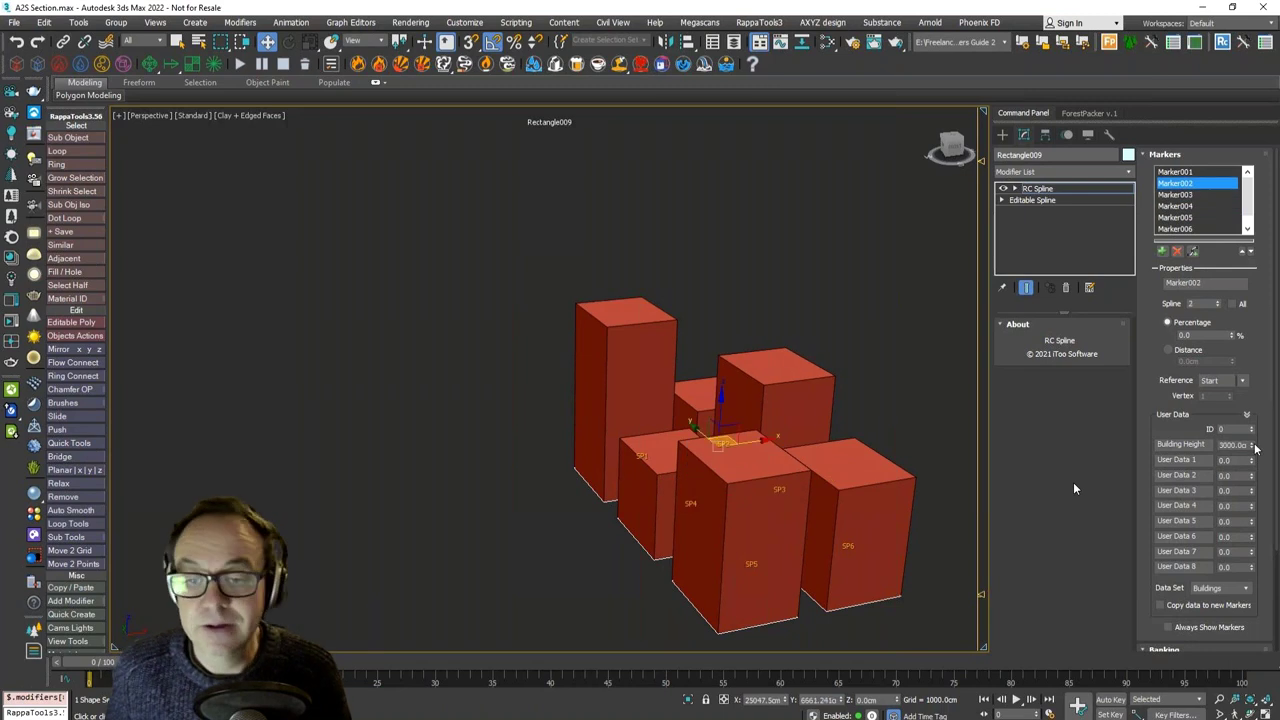
{"action": "key", "text": "Up"}
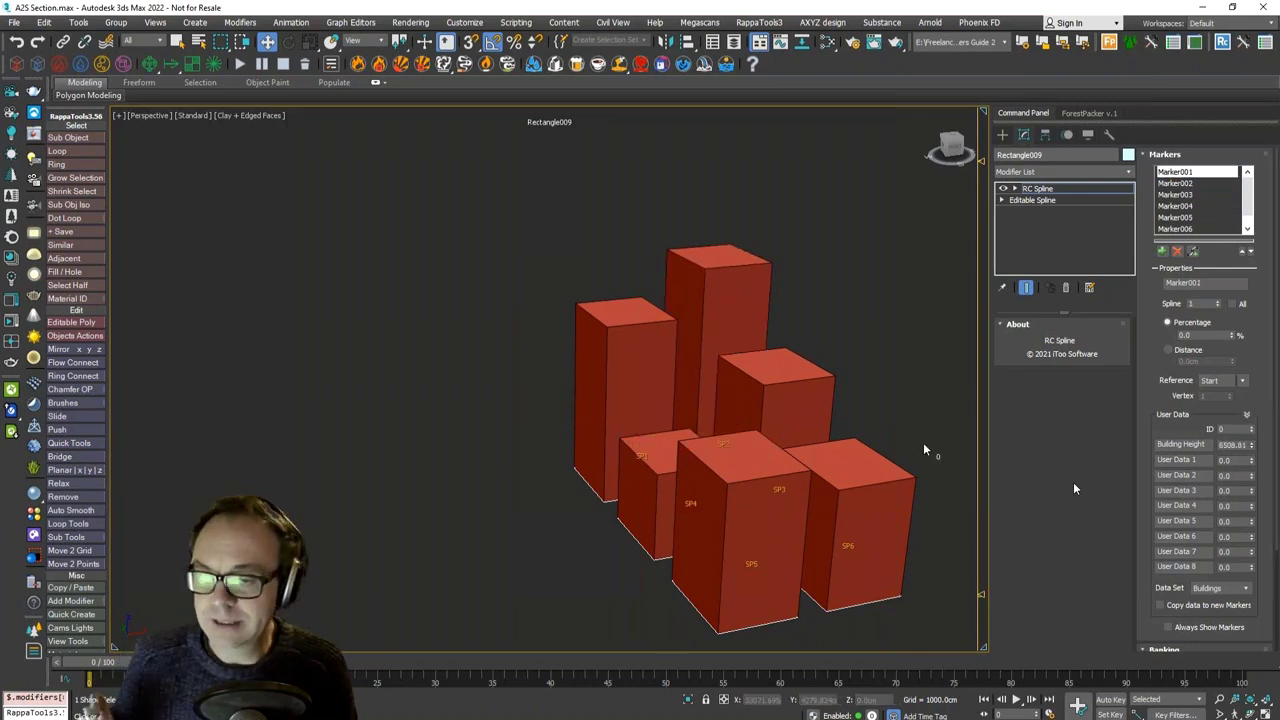
{"action": "left_click", "coordinate": [829, 303]}
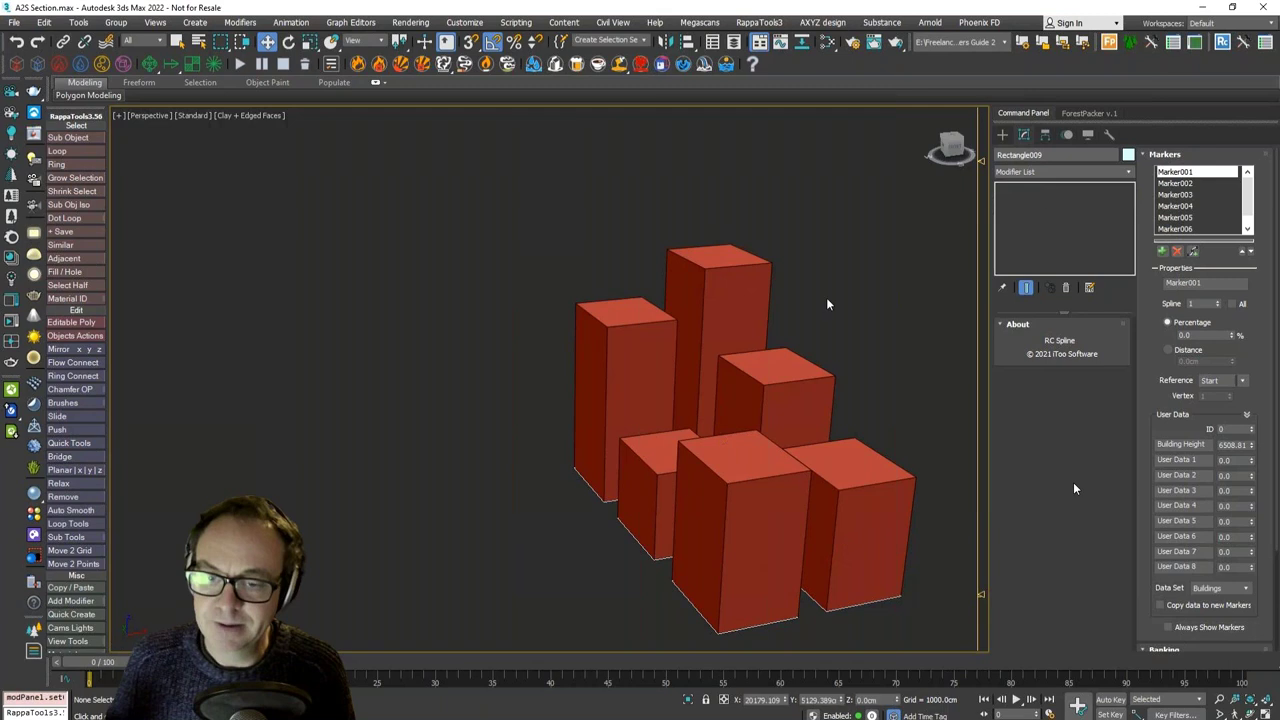
Step: Select the RailClone buildings, disable the Array 2S3 generator, and enable the Clipped generator in the style graph
{"action": "left_click", "coordinate": [787, 362]}
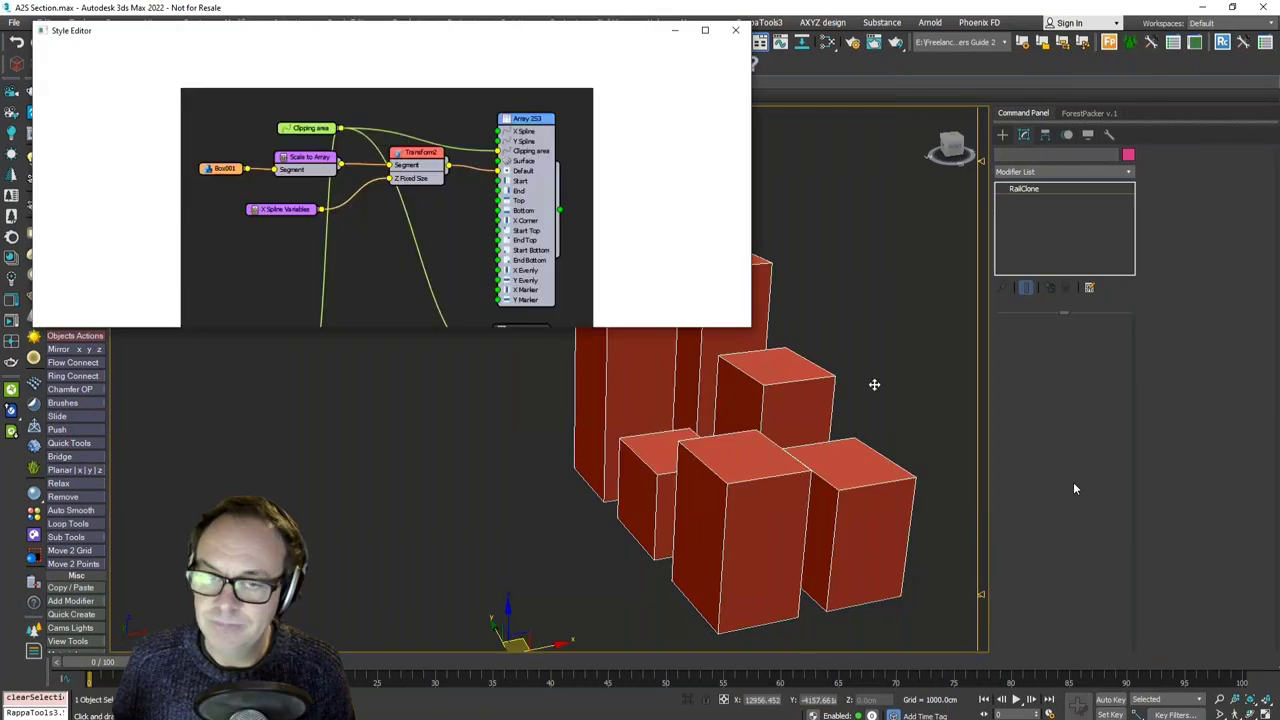
{"action": "middle_click_drag", "start_coordinate": [469, 237], "coordinate": [477, 206]}
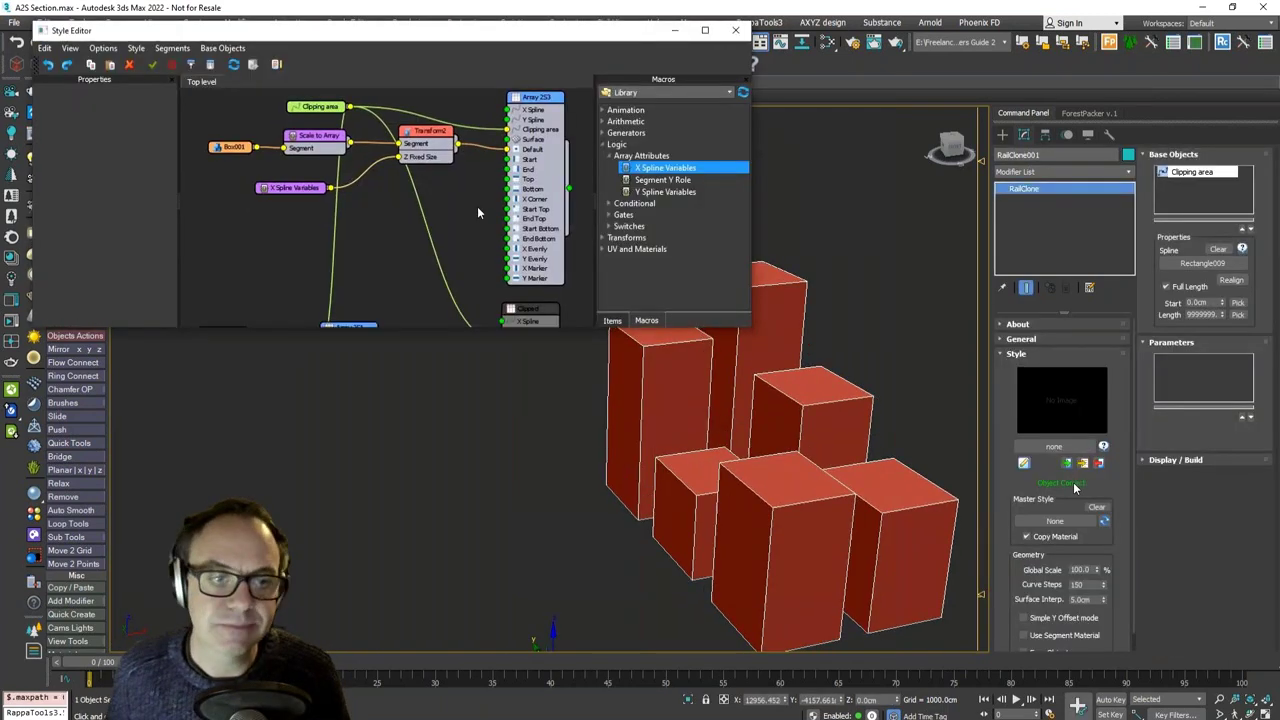
{"action": "left_click", "coordinate": [541, 99]}
{"action": "left_click", "coordinate": [563, 98]}
{"action": "middle_click_drag", "start_coordinate": [530, 302], "coordinate": [535, 144]}
{"action": "scroll", "coordinate": [535, 291], "scroll_direction": "down", "scroll_amount": 2}
{"action": "left_click", "coordinate": [527, 121]}
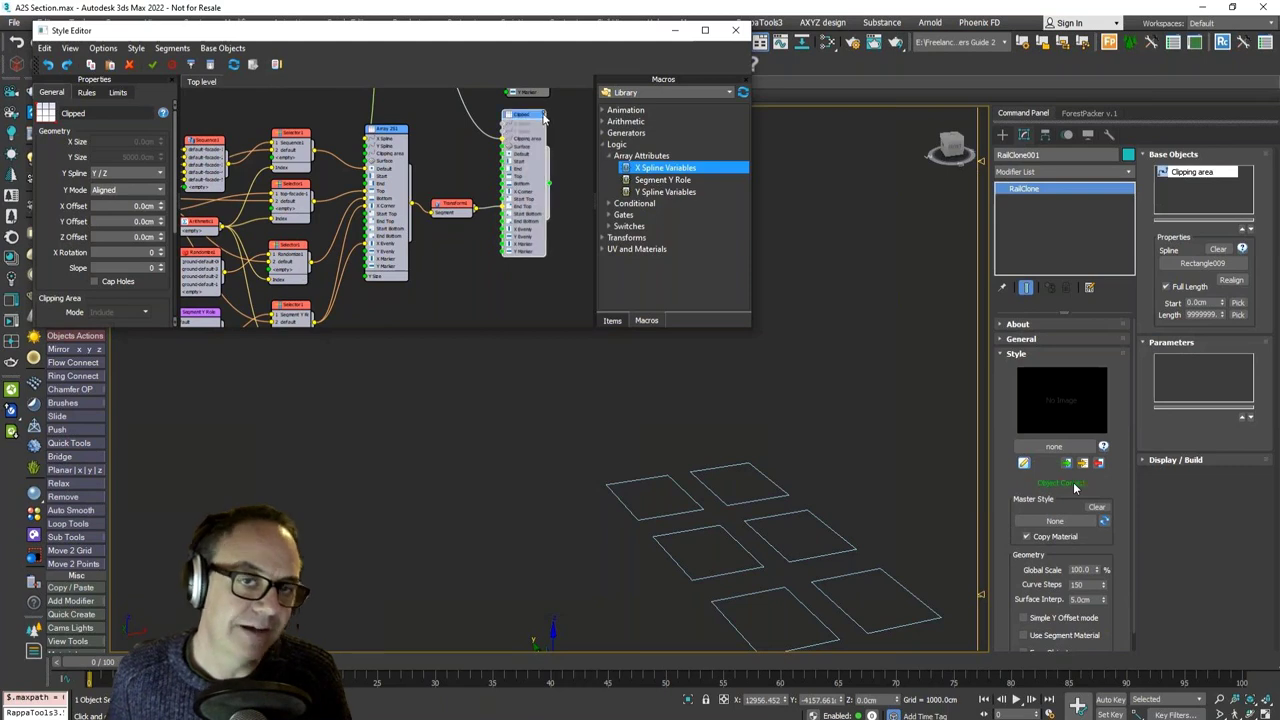
{"action": "scroll", "coordinate": [520, 124], "scroll_direction": "up", "scroll_amount": 1}
{"action": "left_click_drag", "start_coordinate": [518, 124], "coordinate": [516, 126]}
{"action": "middle_click_drag", "start_coordinate": [487, 243], "coordinate": [535, 141]}
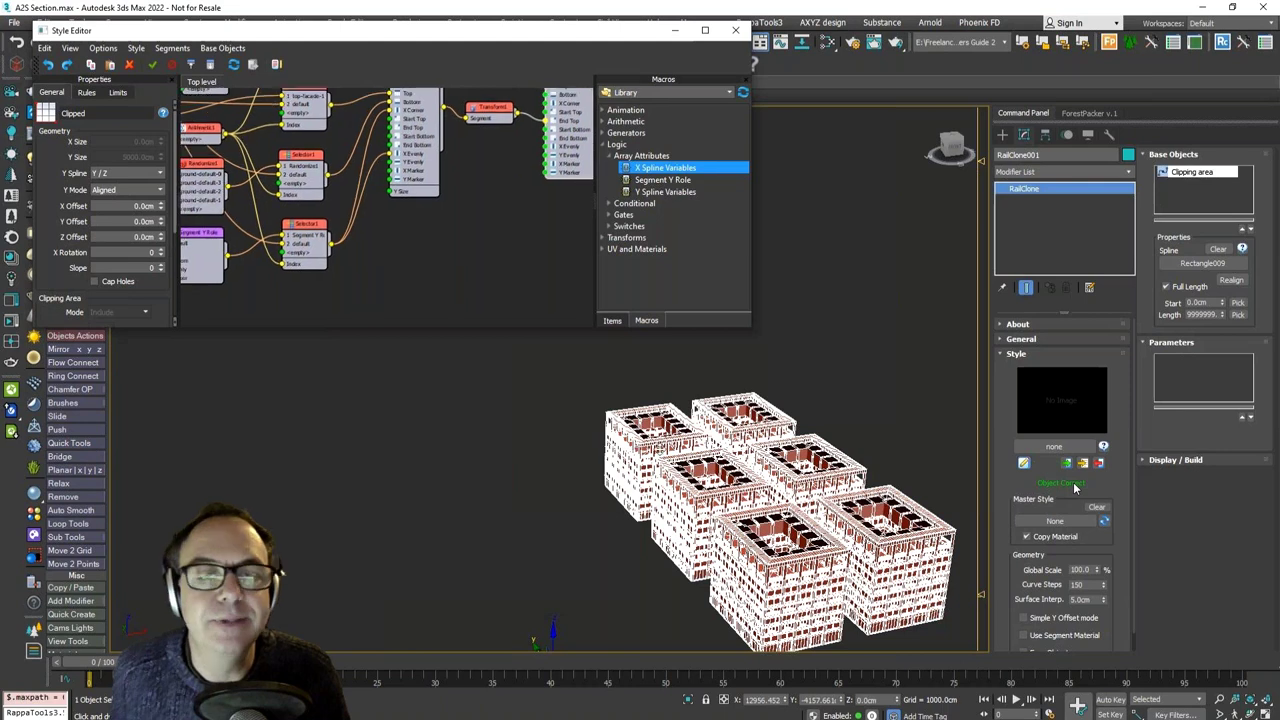
Step: Add an Arithmetic operator to the style graph and wire it to the Y Size input of Array 2S1
{"action": "mouse_move", "coordinate": [441, 207]}
{"action": "middle_mouse_down"}
{"action": "mouse_move", "coordinate": [458, 213]}
{"action": "mouse_move", "coordinate": [388, 258]}
{"action": "mouse_move", "coordinate": [430, 207]}
{"action": "middle_mouse_up"}
{"action": "scroll", "coordinate": [428, 230], "scroll_direction": "up", "scroll_amount": 1}
{"action": "scroll", "coordinate": [387, 258], "scroll_direction": "down", "scroll_amount": 1}
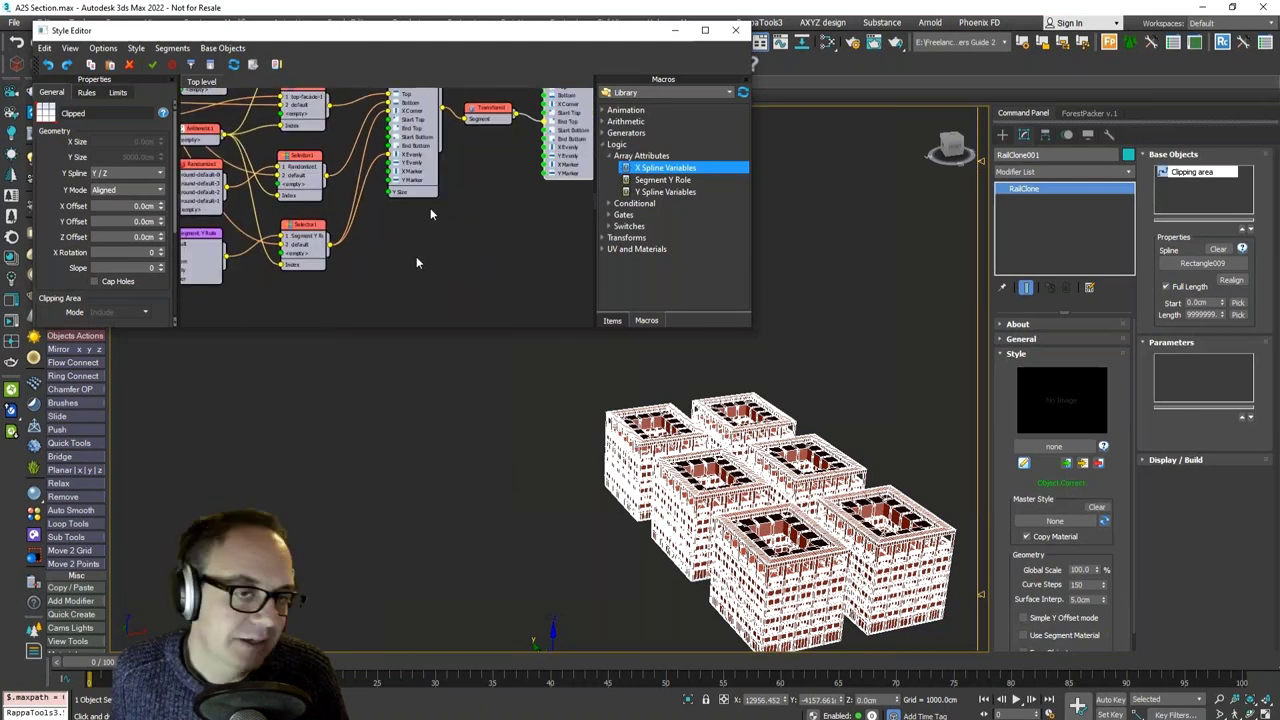
{"action": "left_click", "coordinate": [611, 320]}
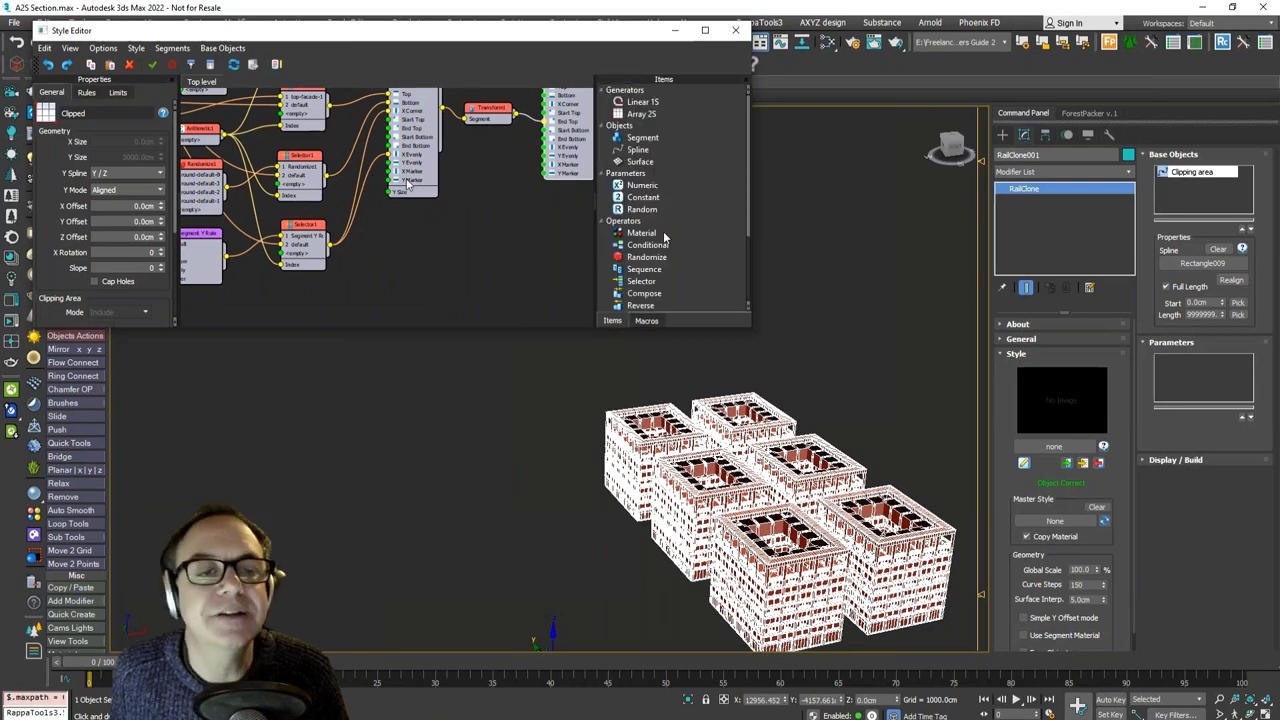
{"action": "scroll", "coordinate": [665, 237], "scroll_direction": "down", "scroll_amount": 2}
{"action": "left_click_drag", "start_coordinate": [645, 270], "coordinate": [307, 291]}
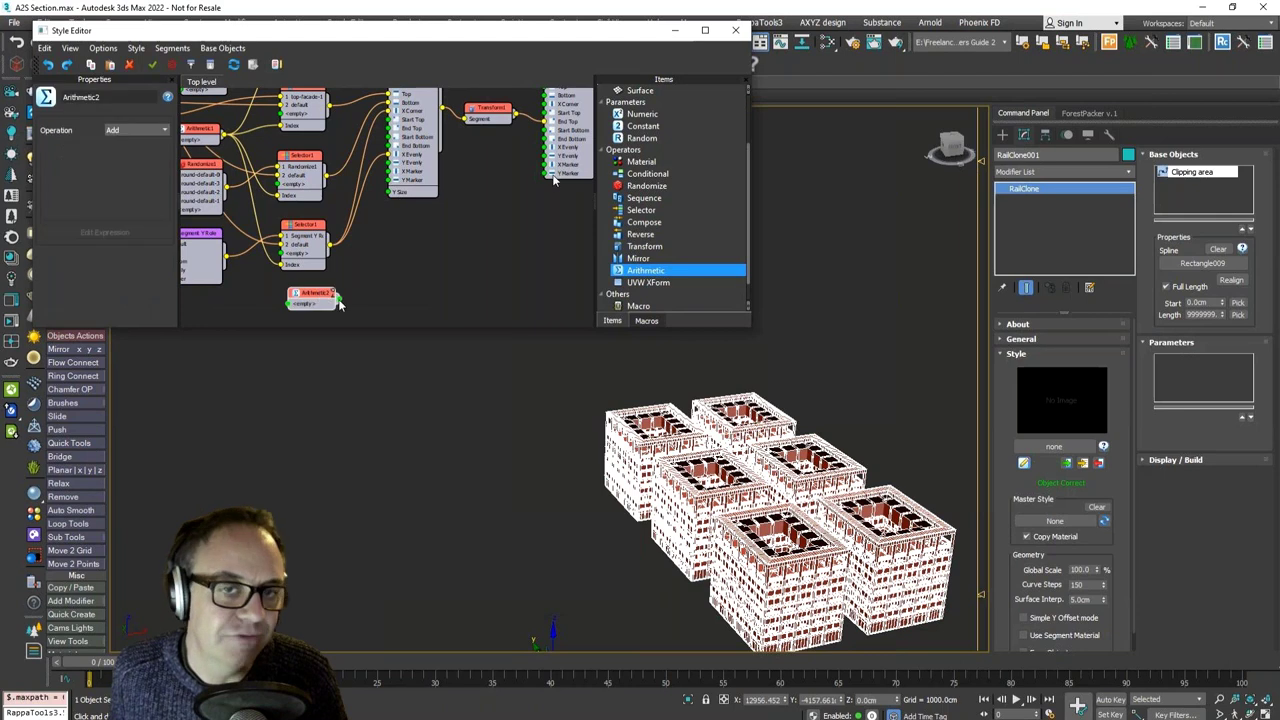
{"action": "left_click_drag", "start_coordinate": [385, 198], "coordinate": [388, 195]}
Step: Set the new Arithmetic operator's operation to Expression and open its expression for editing
{"action": "middle_click_drag", "start_coordinate": [521, 193], "coordinate": [448, 303]}
{"action": "scroll", "coordinate": [505, 177], "scroll_direction": "up", "scroll_amount": 4}
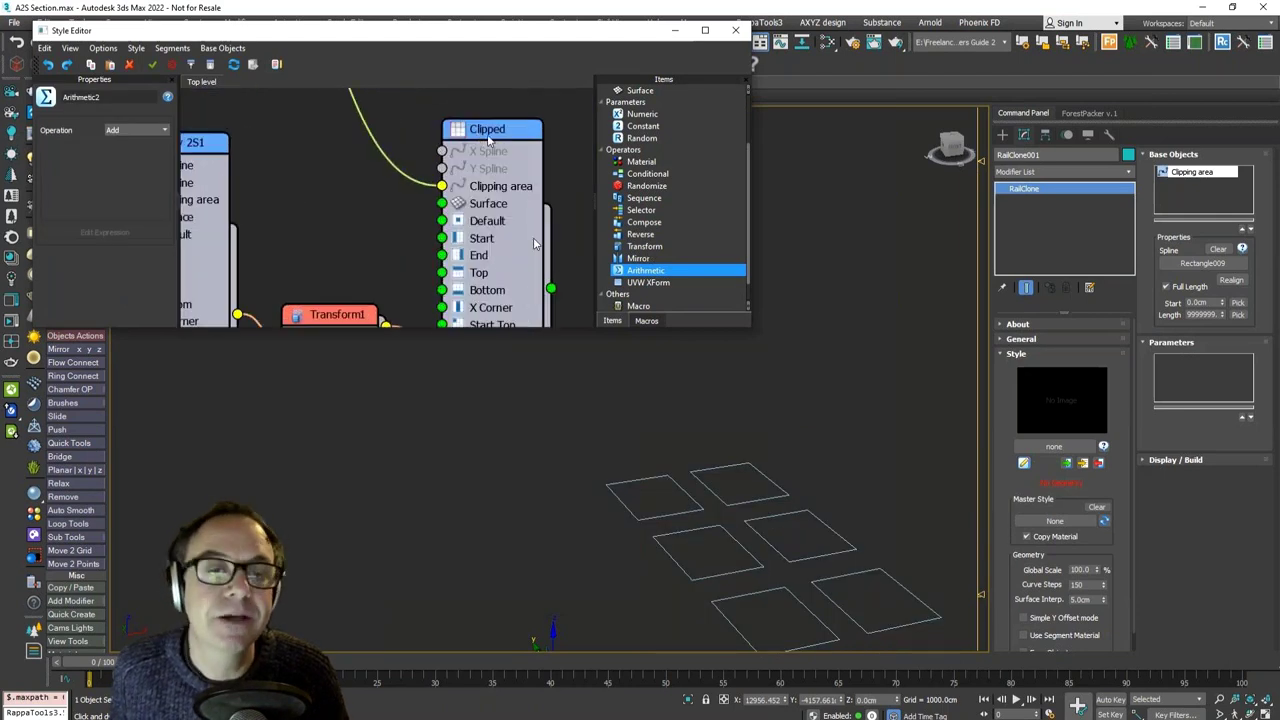
{"action": "scroll", "coordinate": [503, 137], "scroll_direction": "down", "scroll_amount": 6}
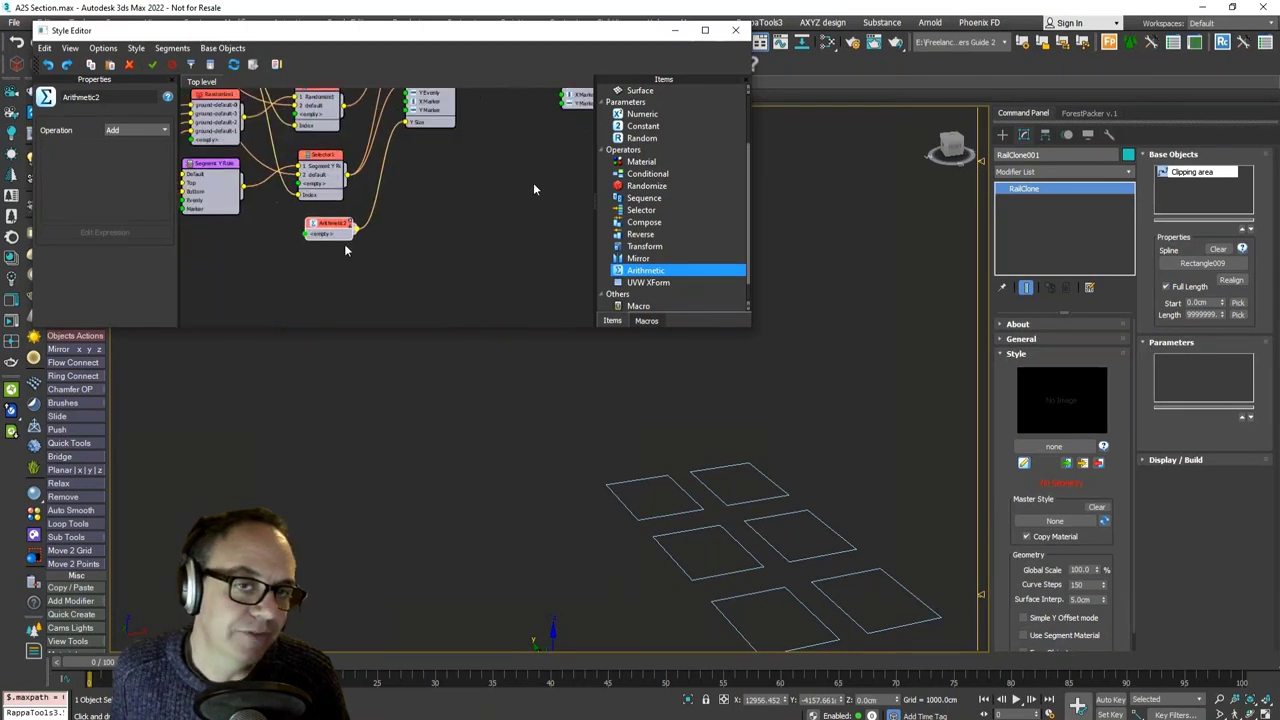
{"action": "left_click", "coordinate": [152, 131]}
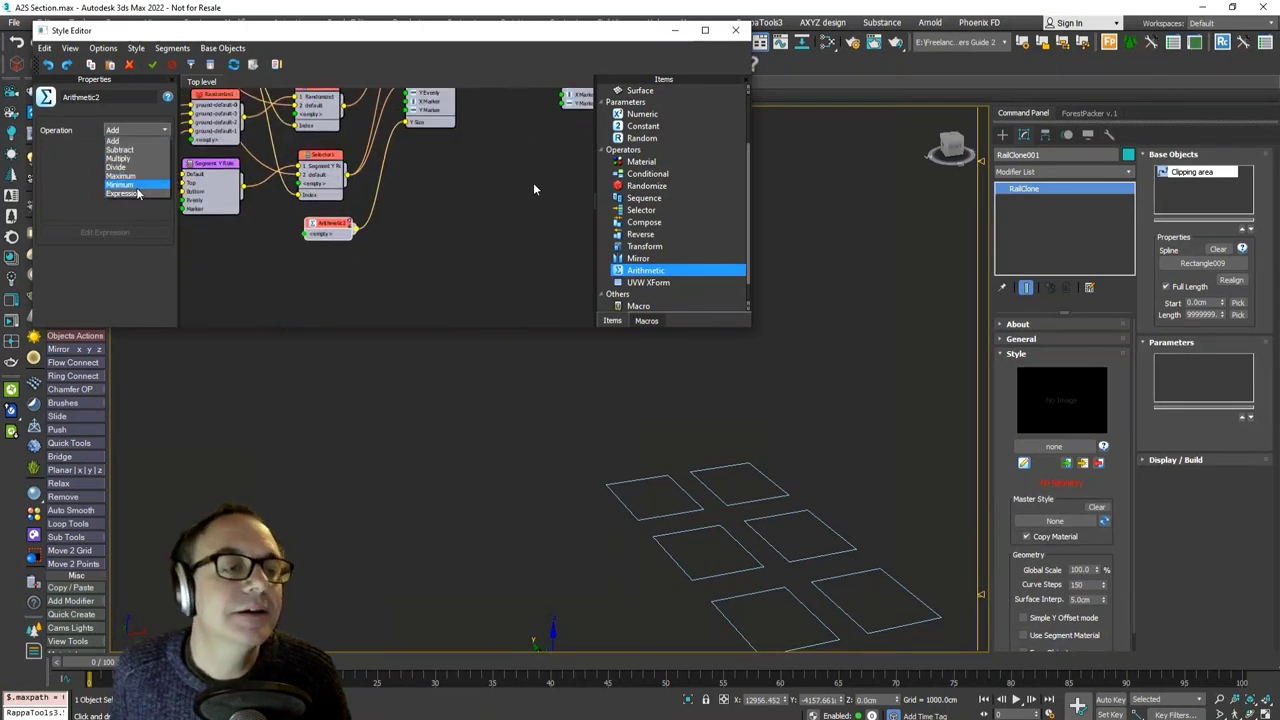
{"action": "left_click", "coordinate": [135, 188]}
{"action": "left_click", "coordinate": [105, 232]}
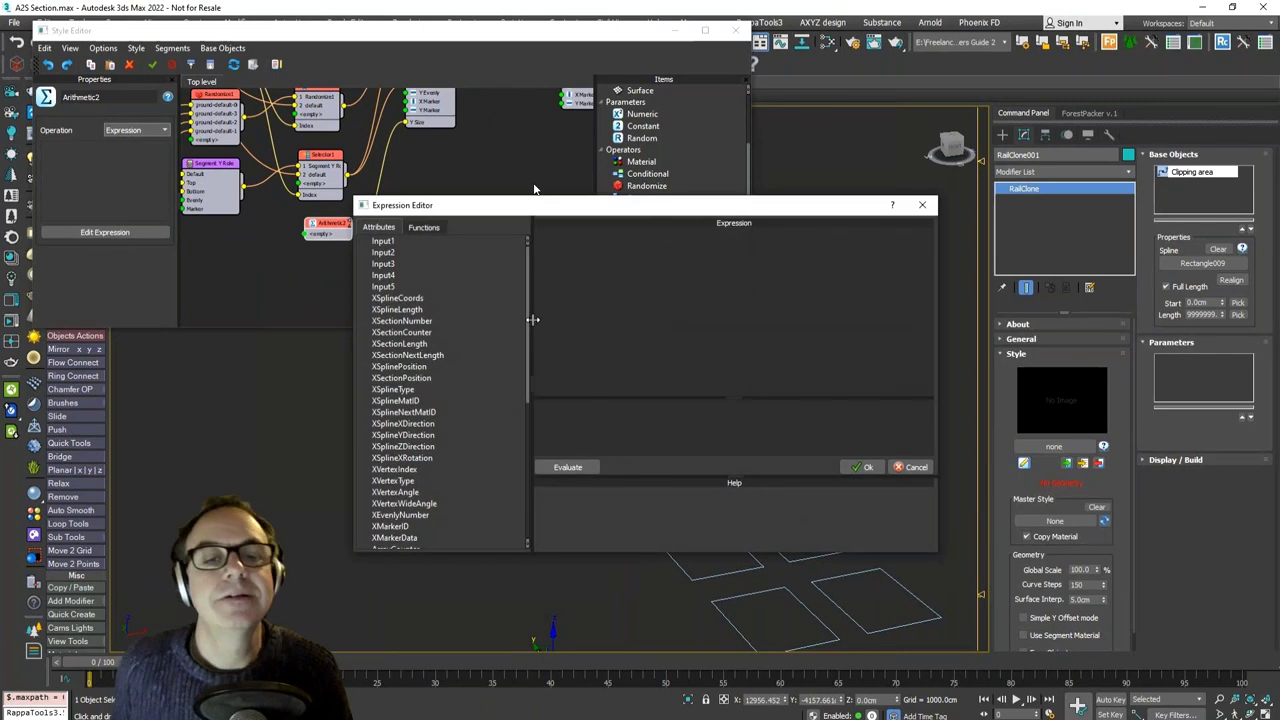
Step: Find the Clipped generator's XMarkerData attribute in the expression's attribute list and select it
{"action": "left_click_drag", "start_coordinate": [528, 319], "coordinate": [525, 488]}
{"action": "left_click", "coordinate": [395, 515]}
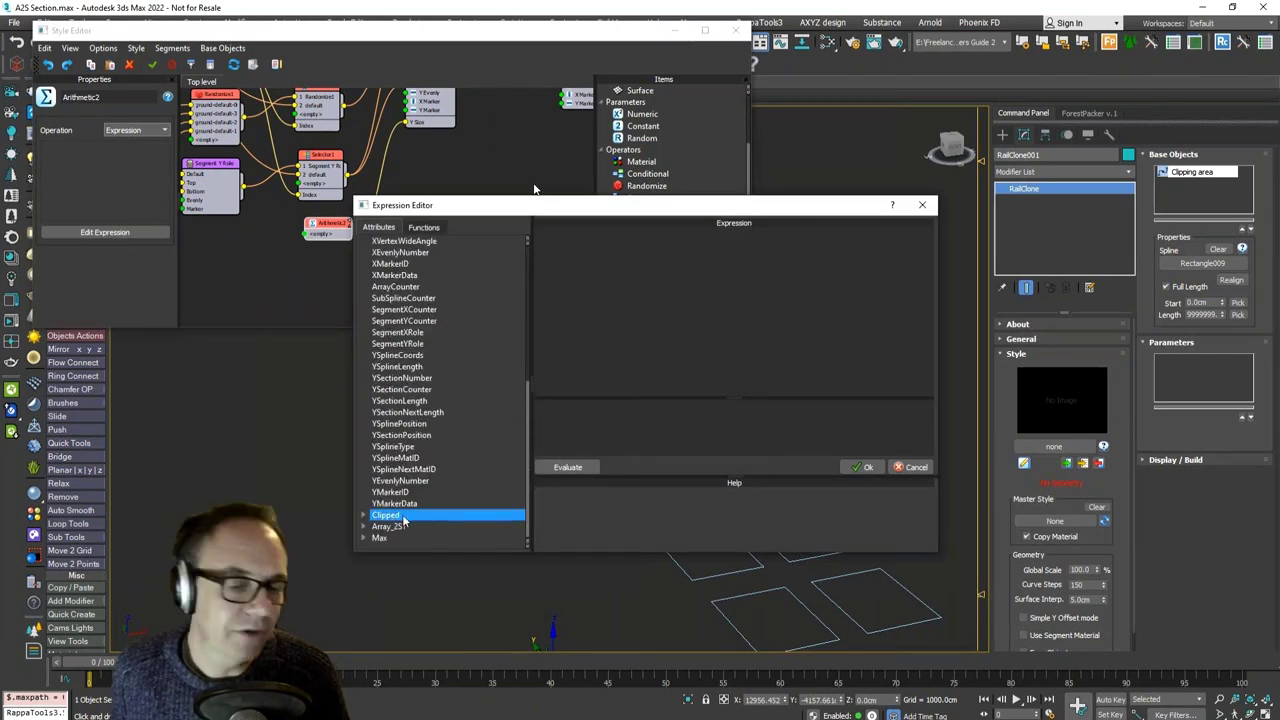
{"action": "left_click", "coordinate": [363, 516]}
{"action": "scroll", "coordinate": [448, 462], "scroll_direction": "down", "scroll_amount": 8}
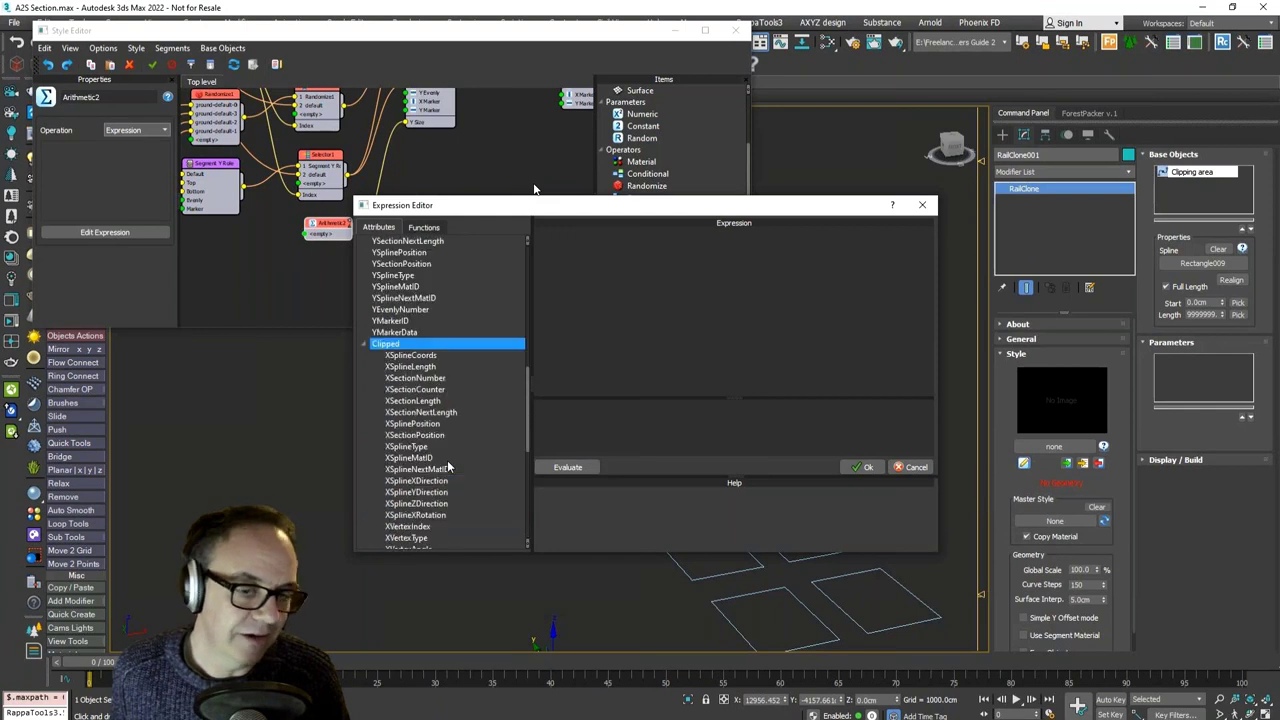
{"action": "scroll", "coordinate": [448, 463], "scroll_direction": "up", "scroll_amount": 3}
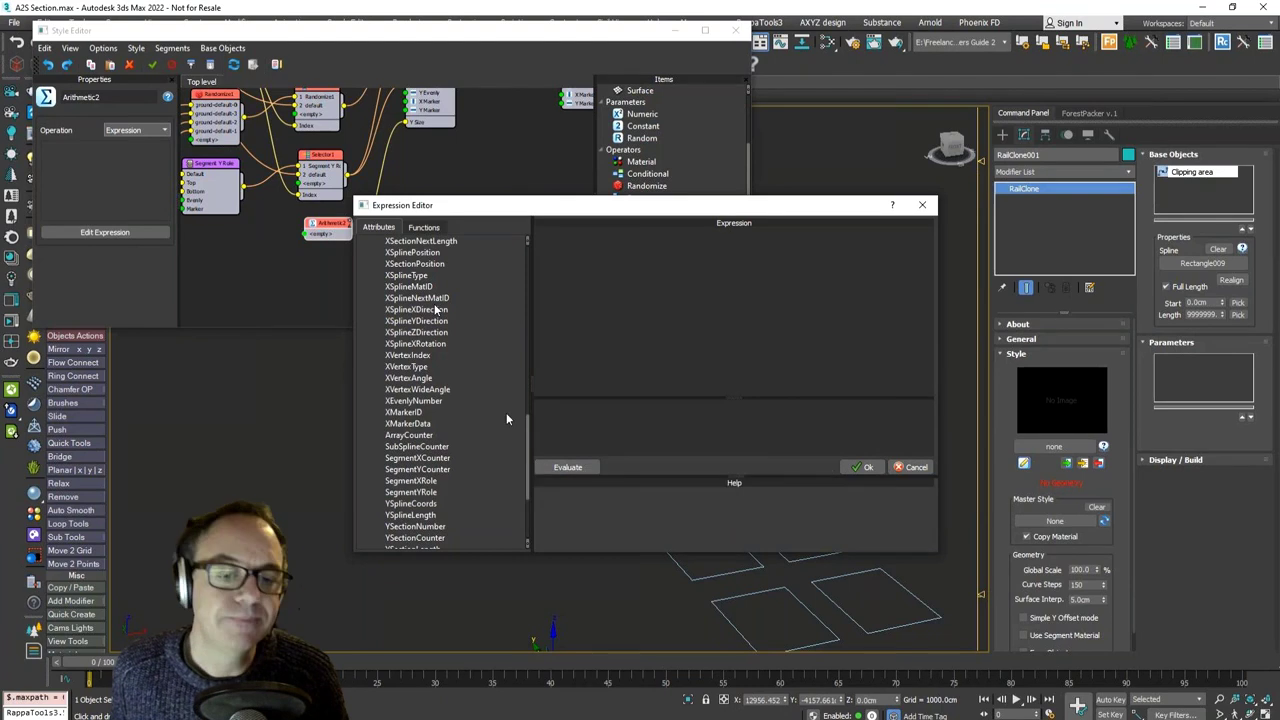
{"action": "scroll", "coordinate": [506, 412], "scroll_direction": "up", "scroll_amount": 3}
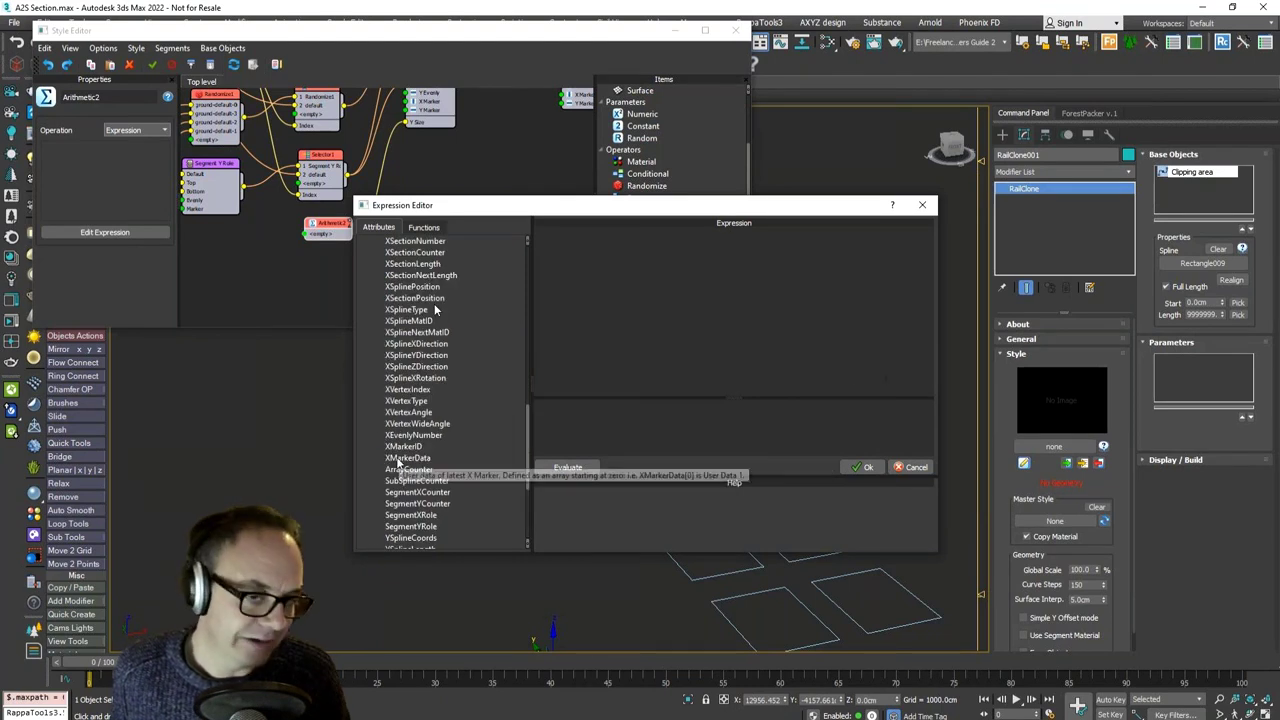
{"action": "left_click", "coordinate": [400, 458]}
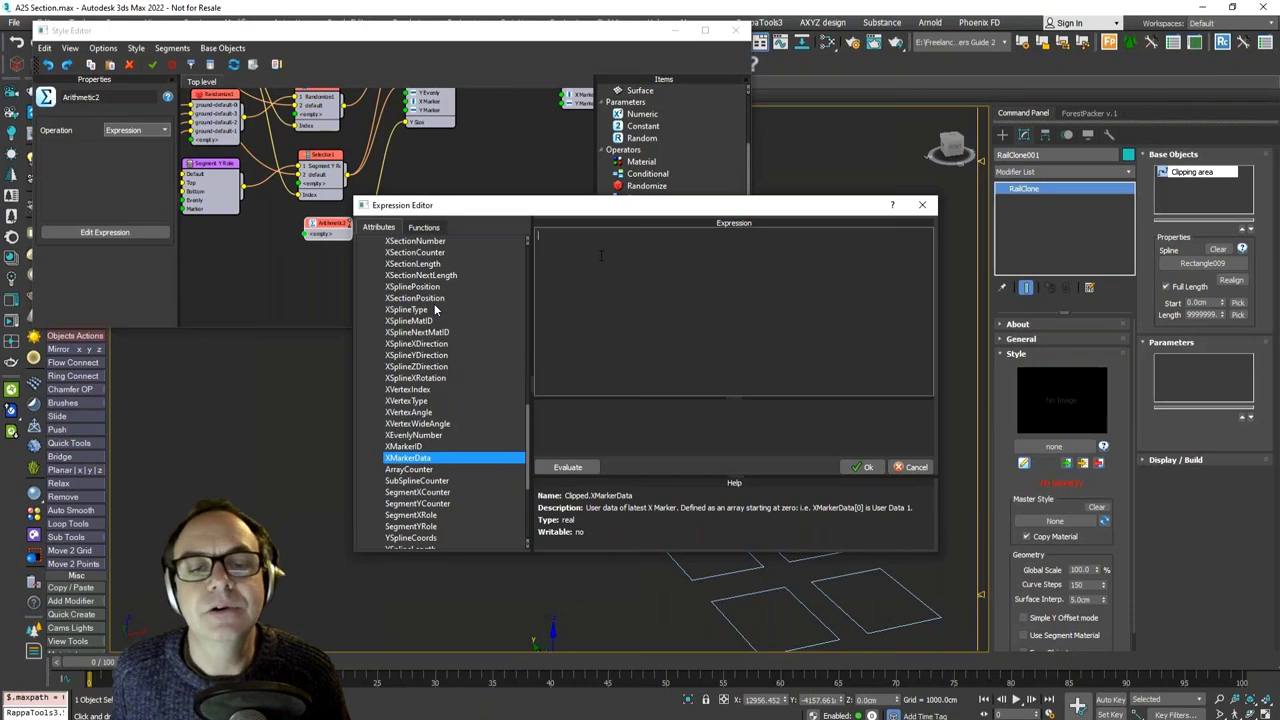
Step: Write the expression "return Clipped.XMarkerData[0];", evaluate it, and accept it for the new Arithmetic operator
{"action": "type", "text": "n"}
{"action": "double_click", "coordinate": [441, 459]}
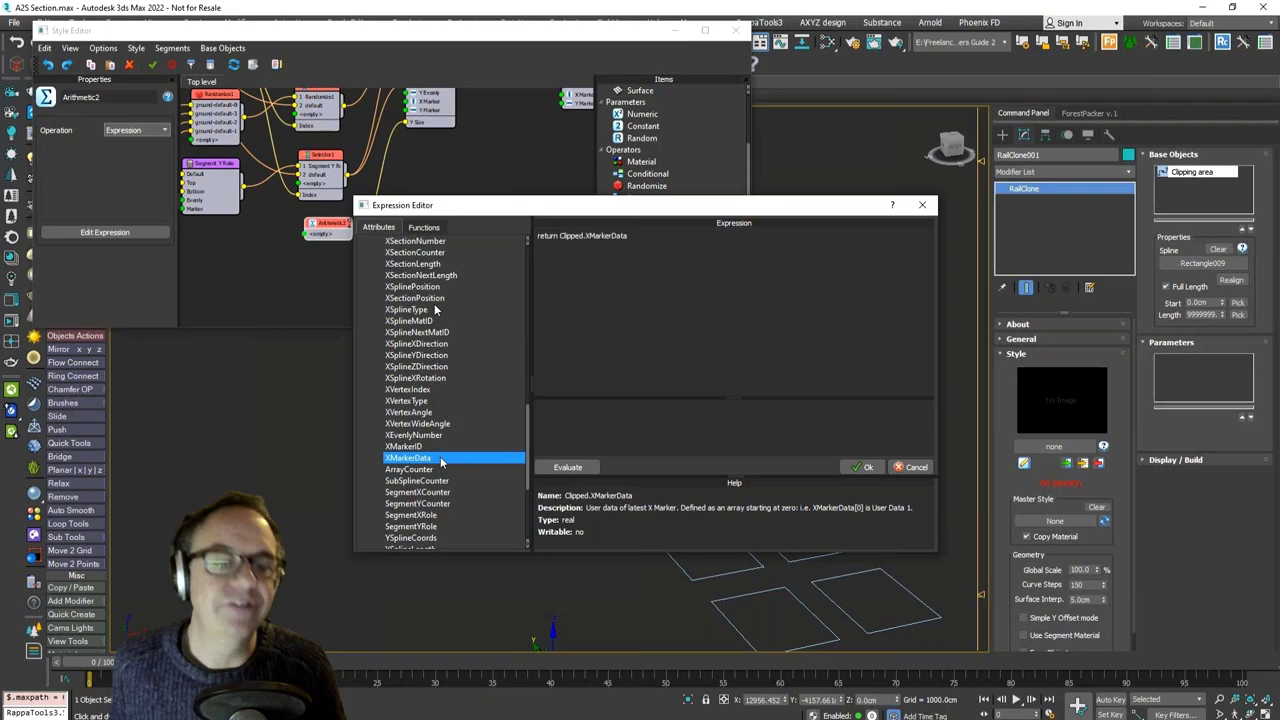
{"action": "left_click", "coordinate": [648, 243]}
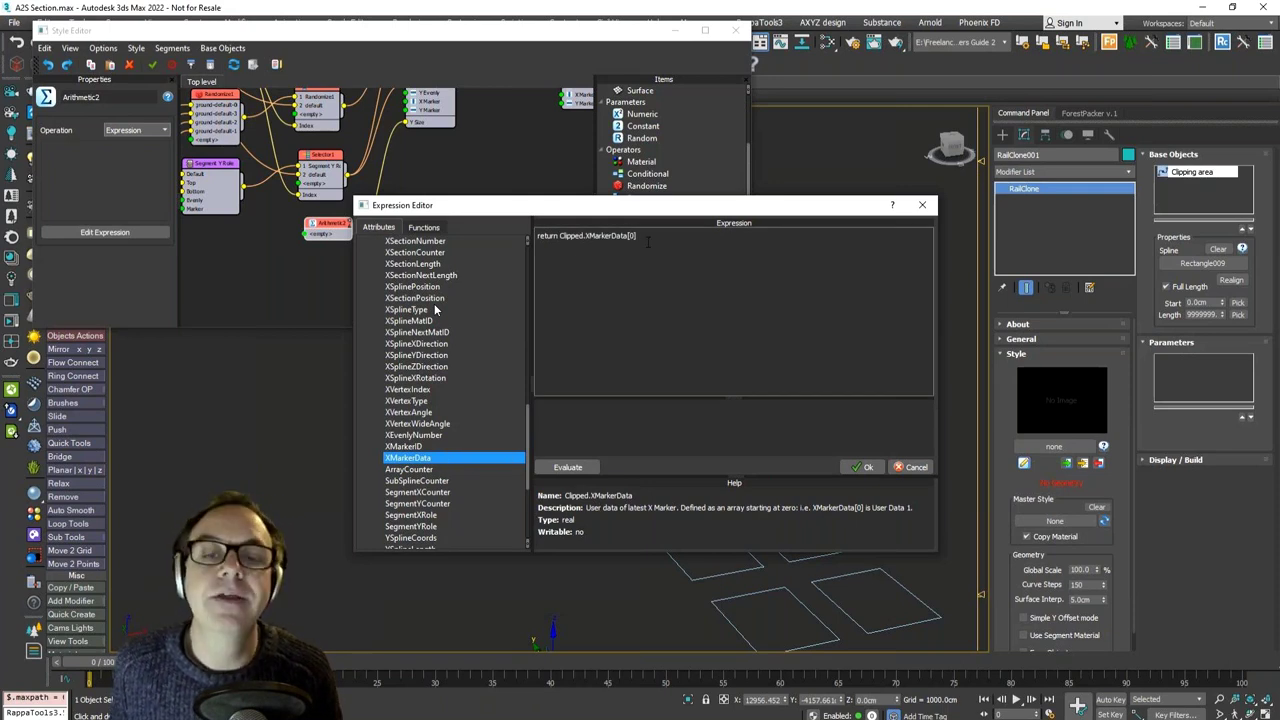
{"action": "type", "text": "[0];"}
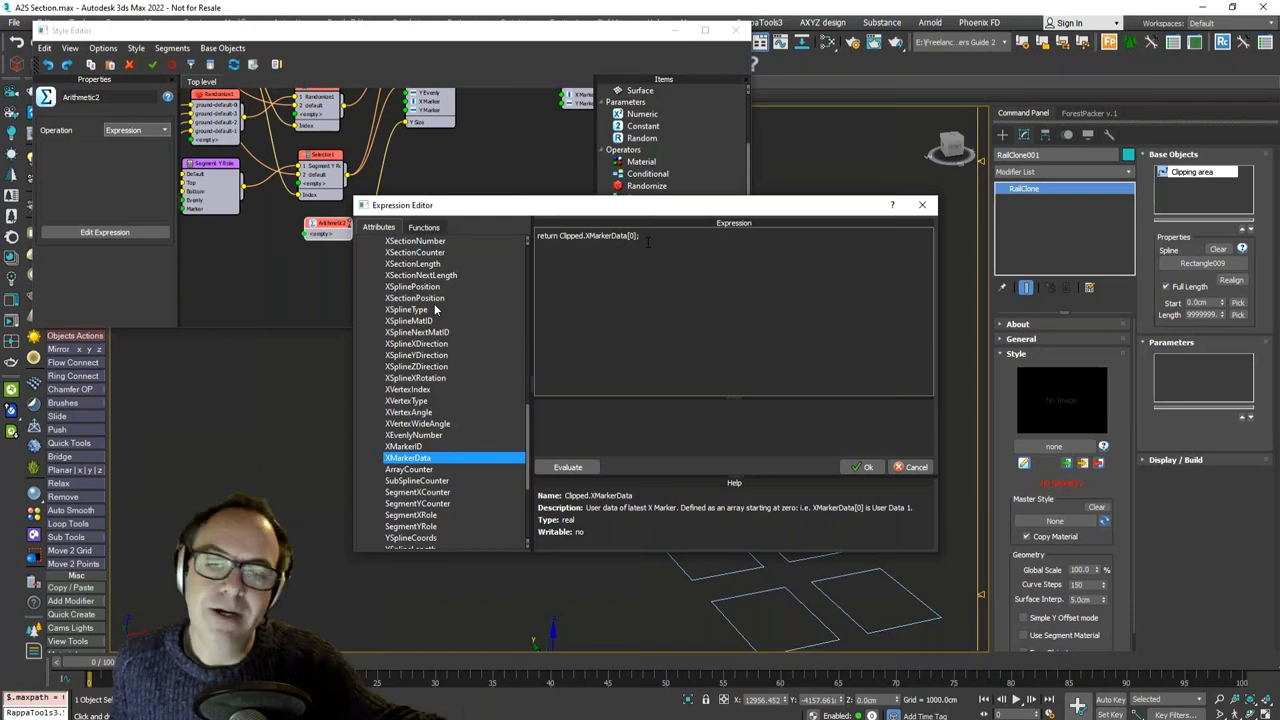
{"action": "left_click", "coordinate": [559, 469]}
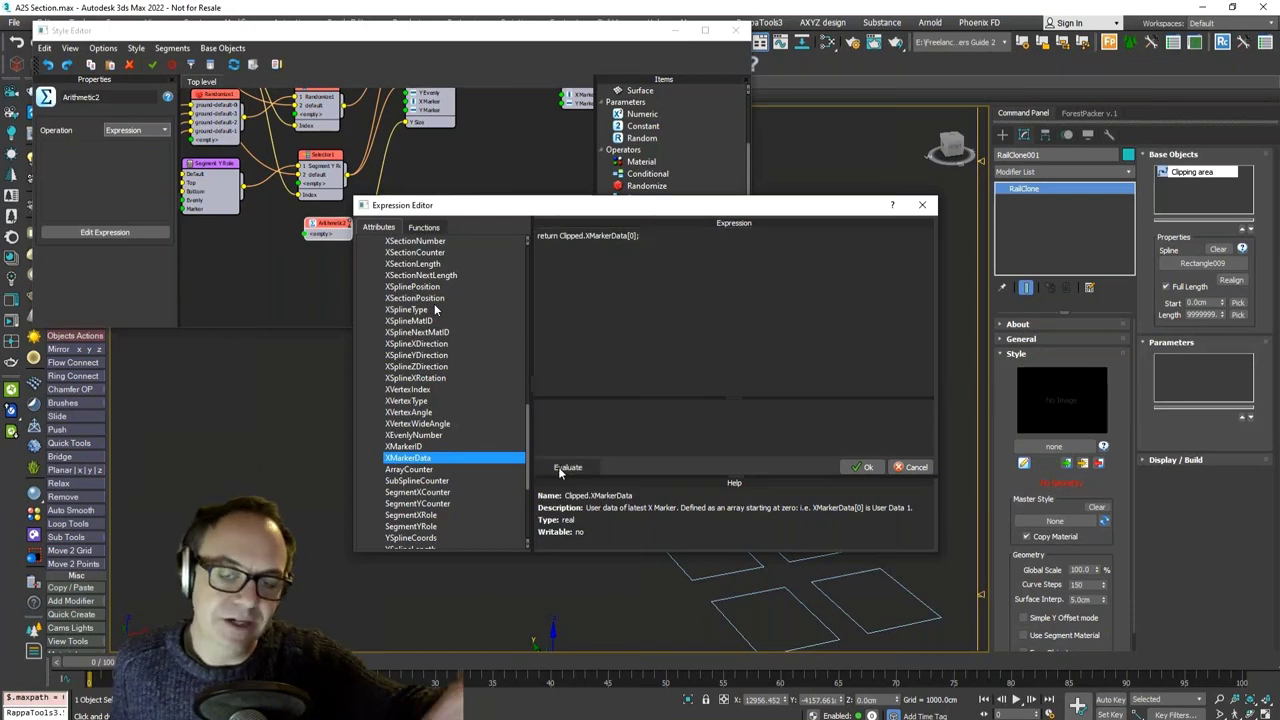
{"action": "left_click", "coordinate": [864, 467]}
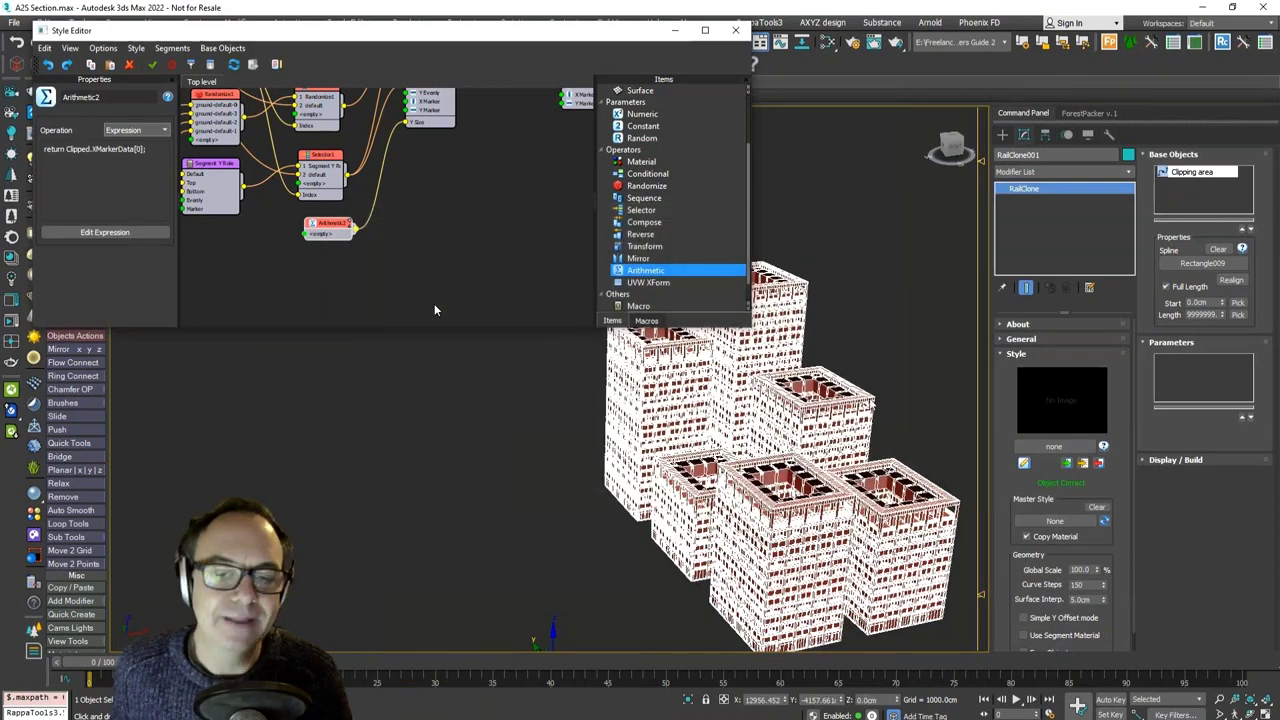
Step: Select the building footprint spline and set Marker001's Building Height to 3000 cm, 45 cm and finally 4500 cm
{"action": "left_click", "coordinate": [858, 337]}
{"action": "left_click", "coordinate": [858, 337]}
{"action": "middle_click_drag", "start_coordinate": [758, 309], "coordinate": [716, 277]}
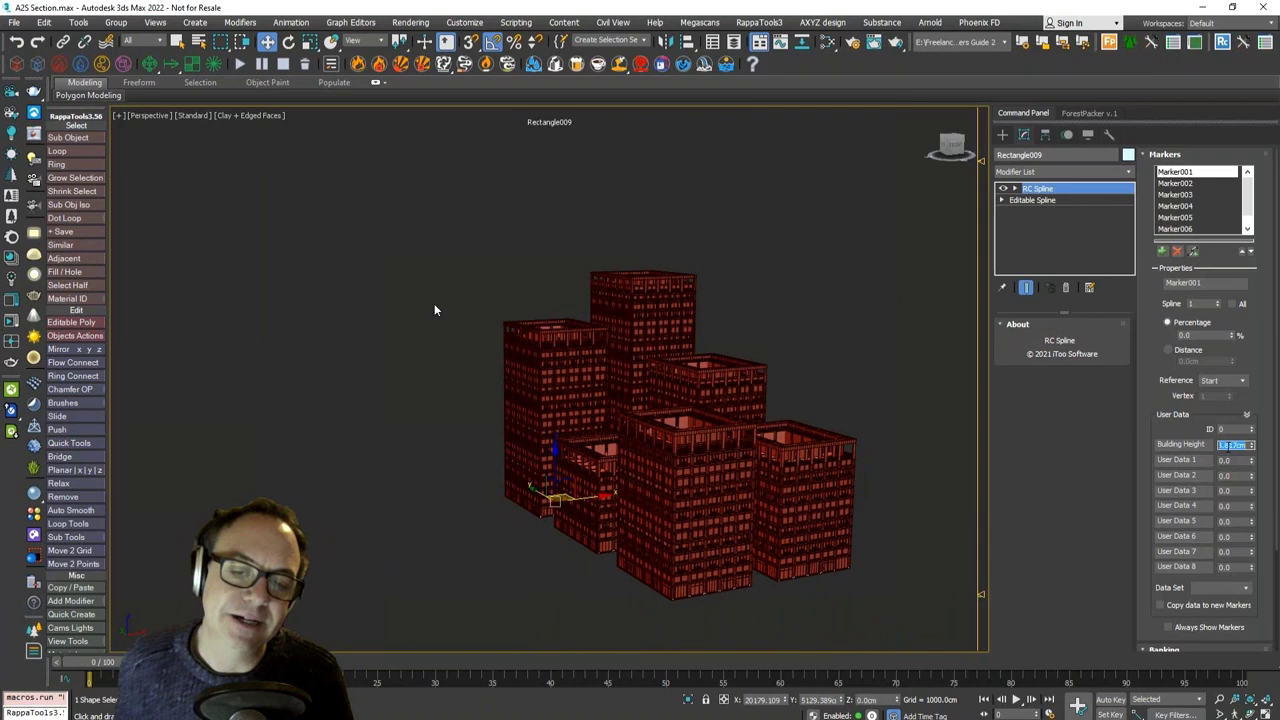
{"action": "type", "text": "3000"}
{"action": "key", "text": "Return"}
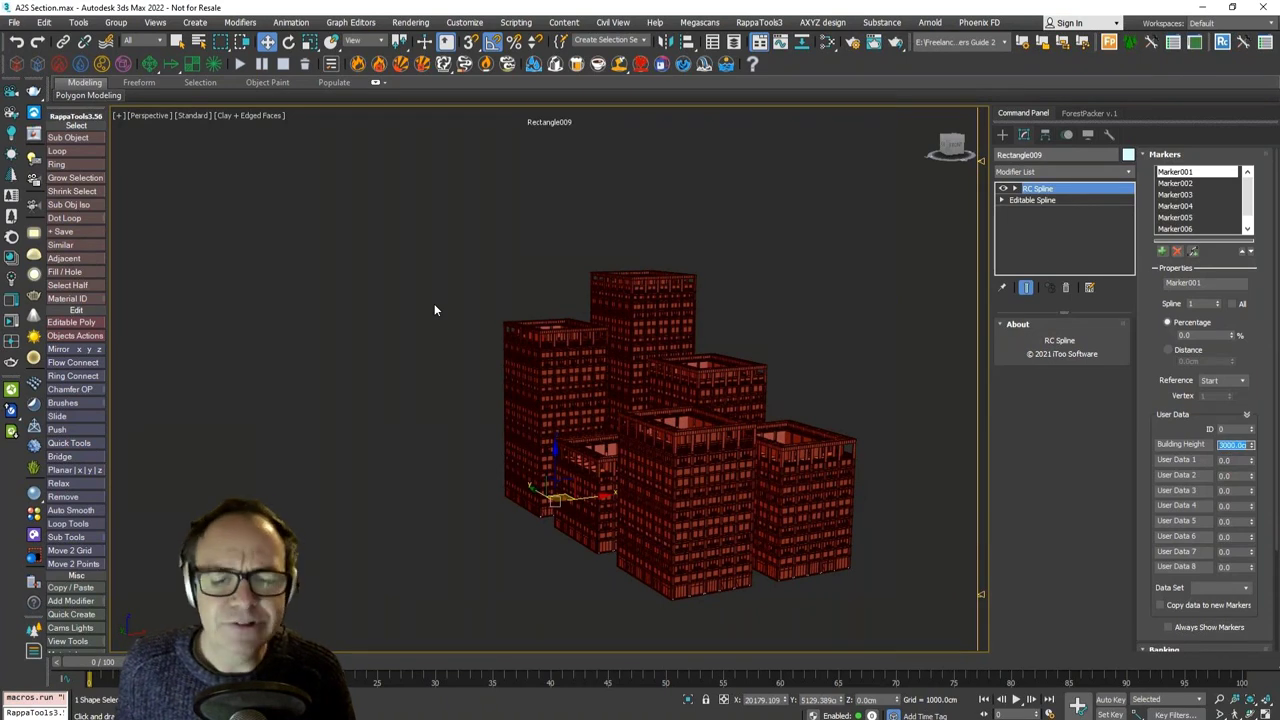
{"action": "key", "text": "Return"}
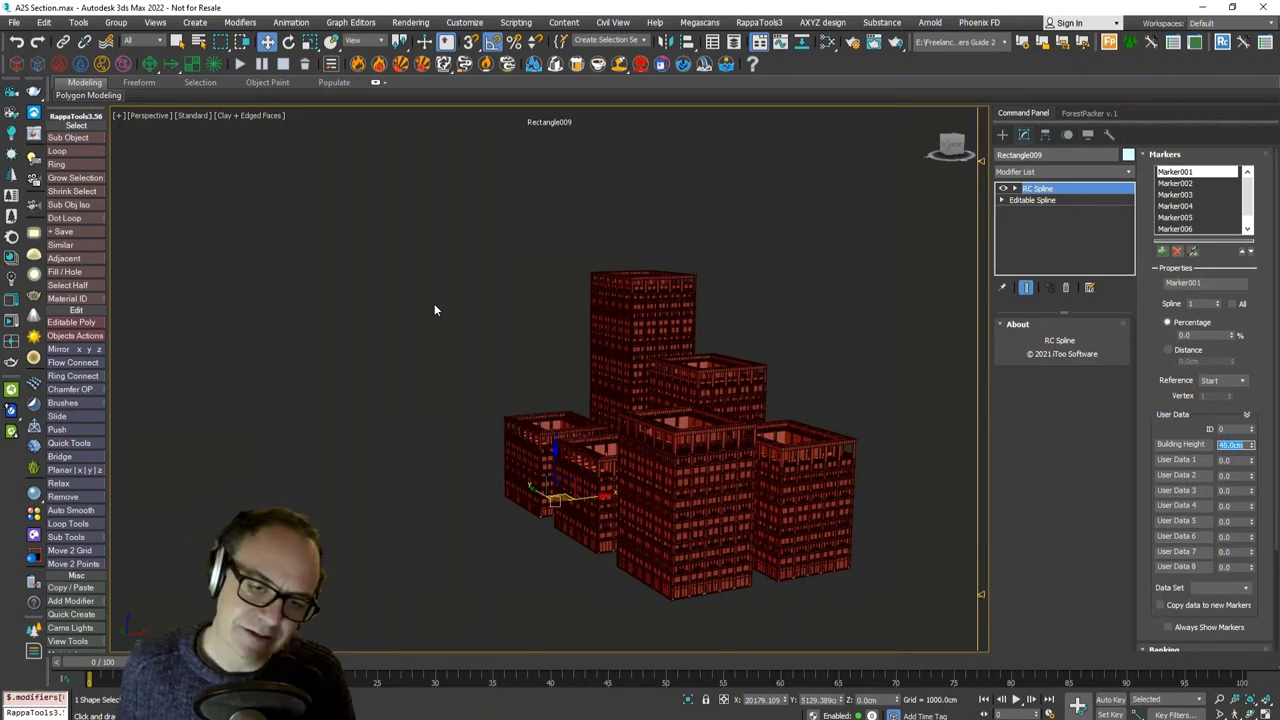
{"action": "key", "text": "Return"}
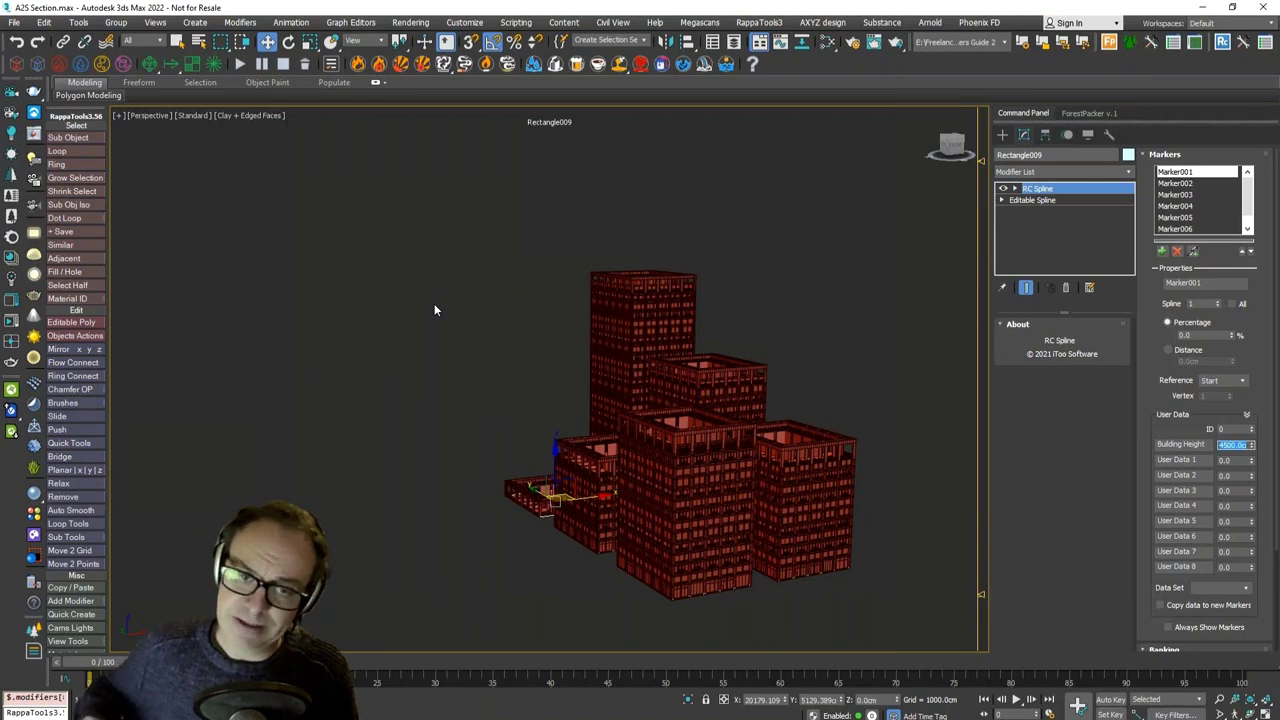
{"action": "key", "text": "Return"}
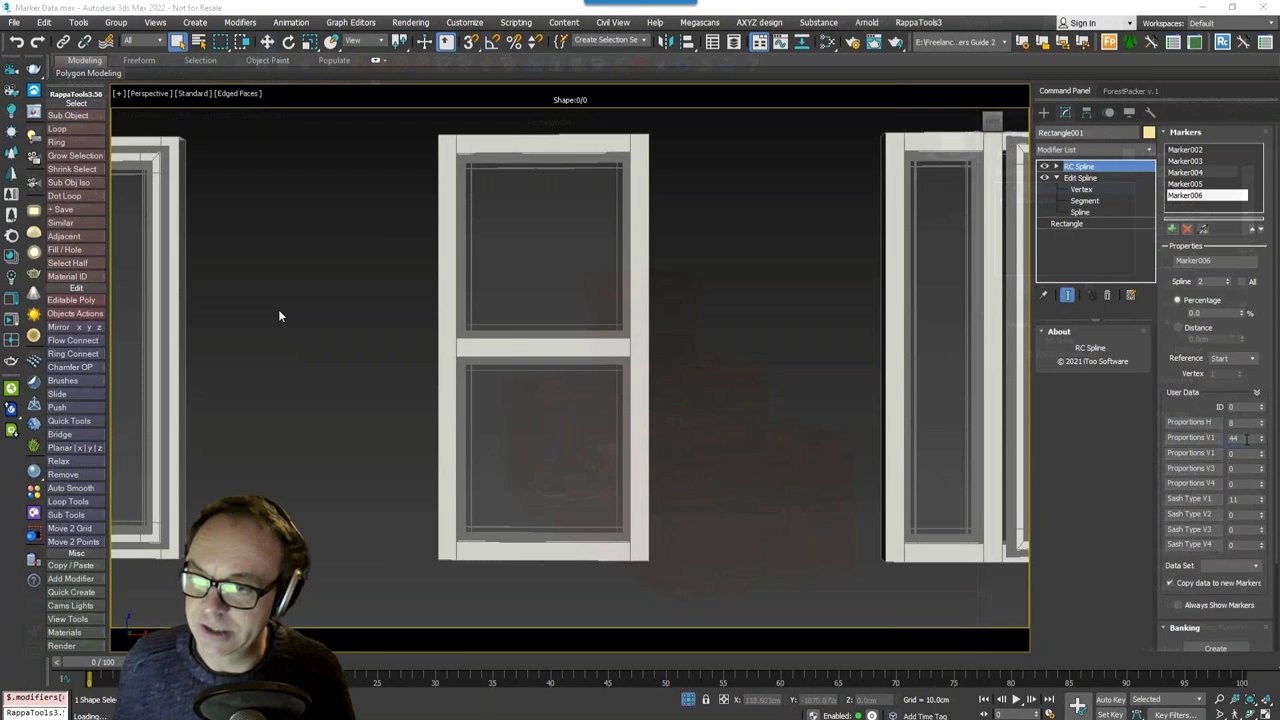
Step: In the window scene, try Proportions V1 values of 62 and 233 on Marker006, ending with 44
{"action": "key", "text": "Return"}
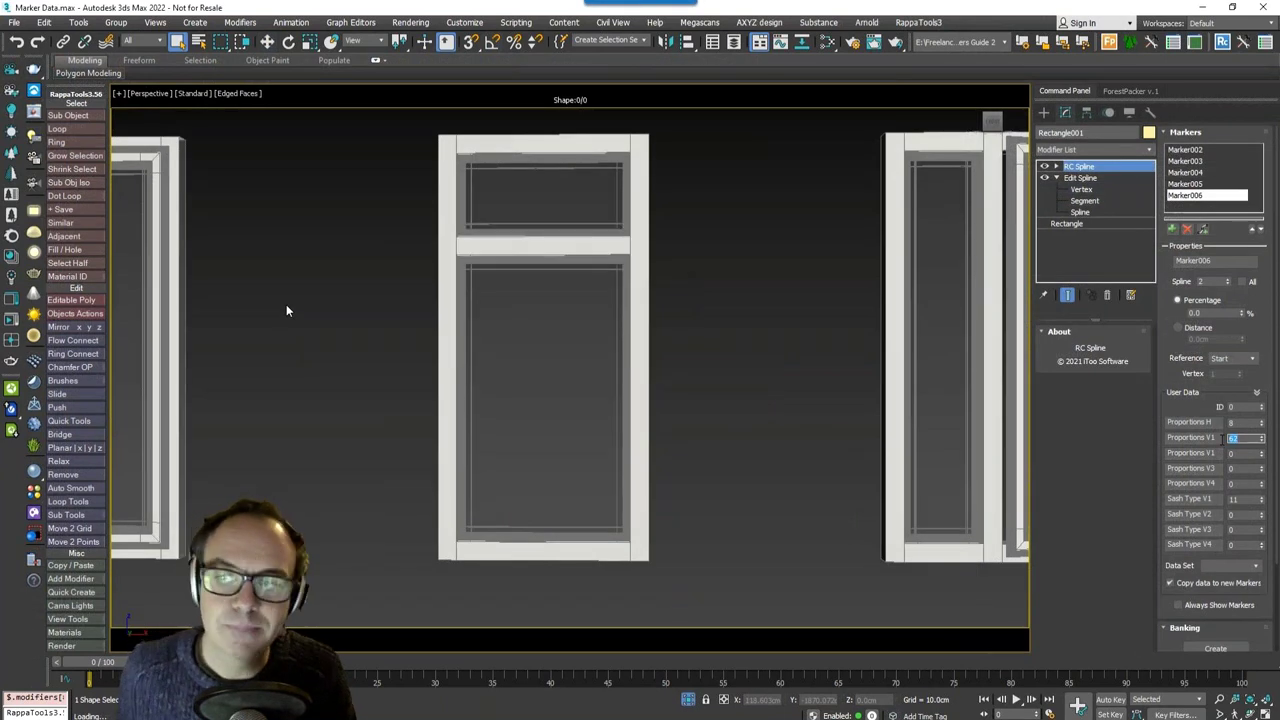
{"action": "type", "text": "2"}
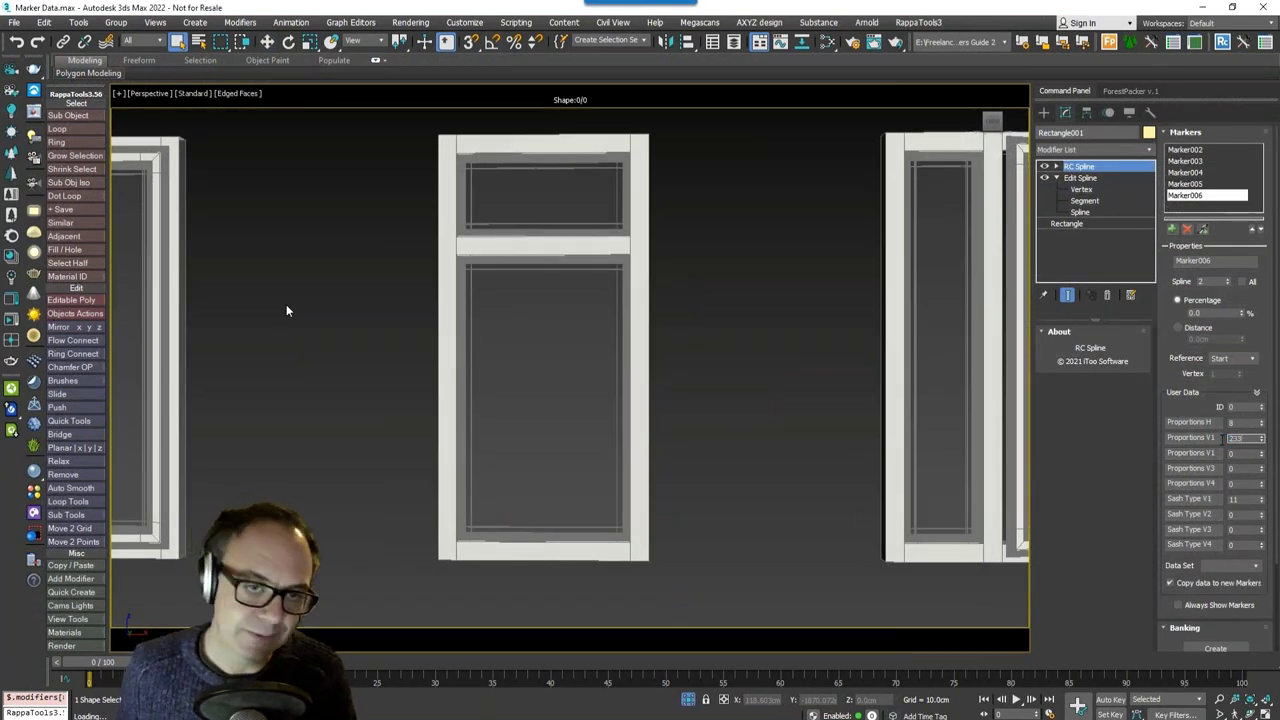
{"action": "key", "text": "Return"}
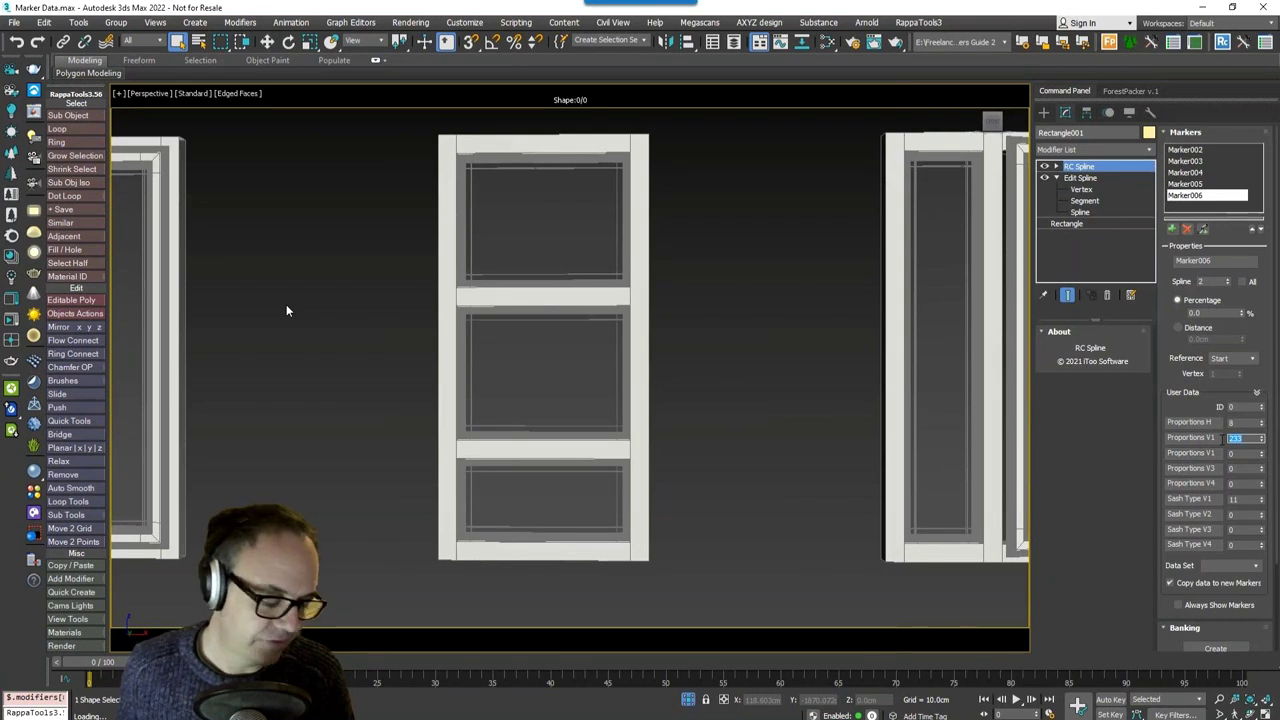
{"action": "type", "text": "4"}
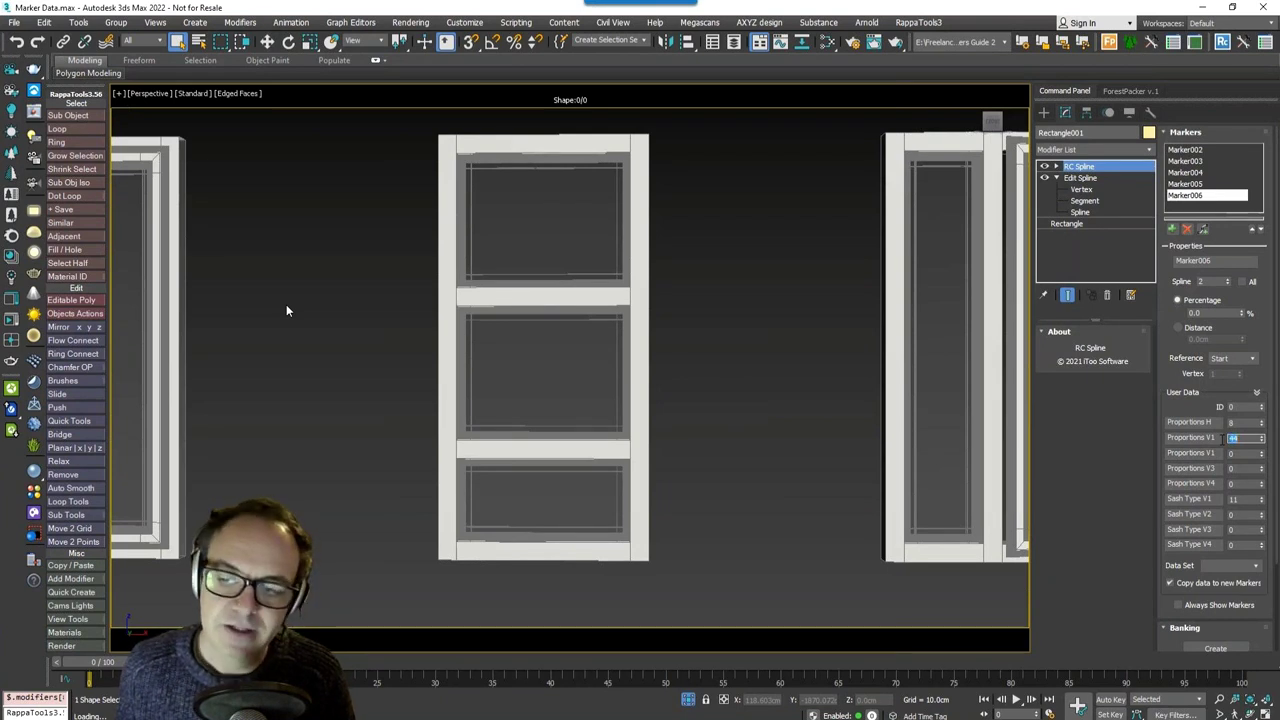
{"action": "type", "text": "4"}
{"action": "key", "text": "Return"}
Step: Set Marker006's Sash Type V1 to 22 and finally to 45 to change how the two sashes open
{"action": "left_click", "coordinate": [1241, 499]}
{"action": "type", "text": "2"}
{"action": "key", "text": "Return"}
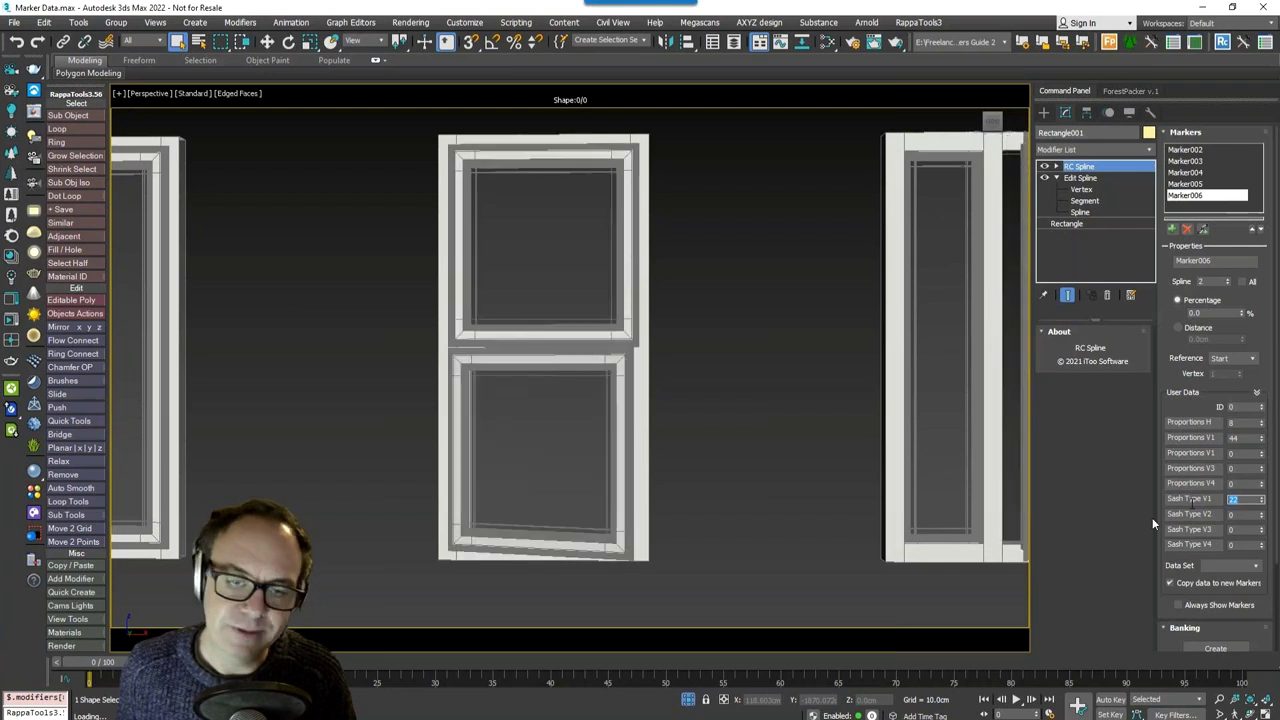
{"action": "type", "text": "45"}
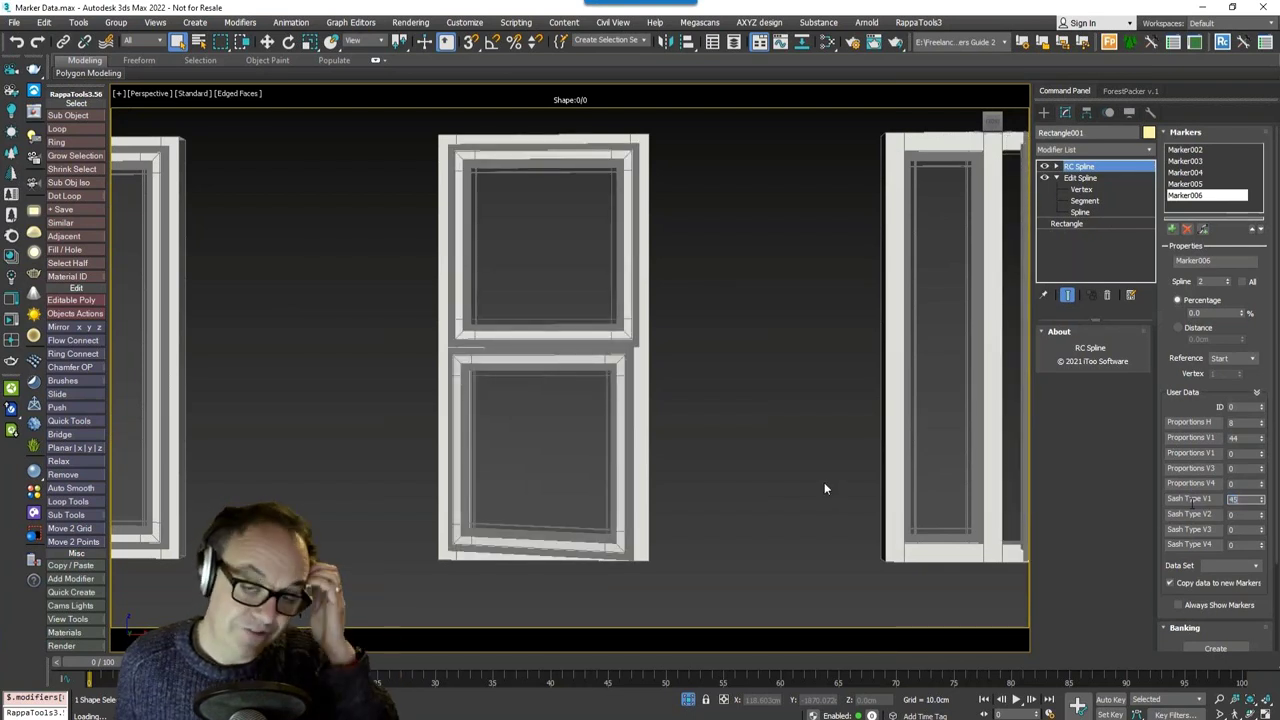
{"action": "key", "text": "Return"}
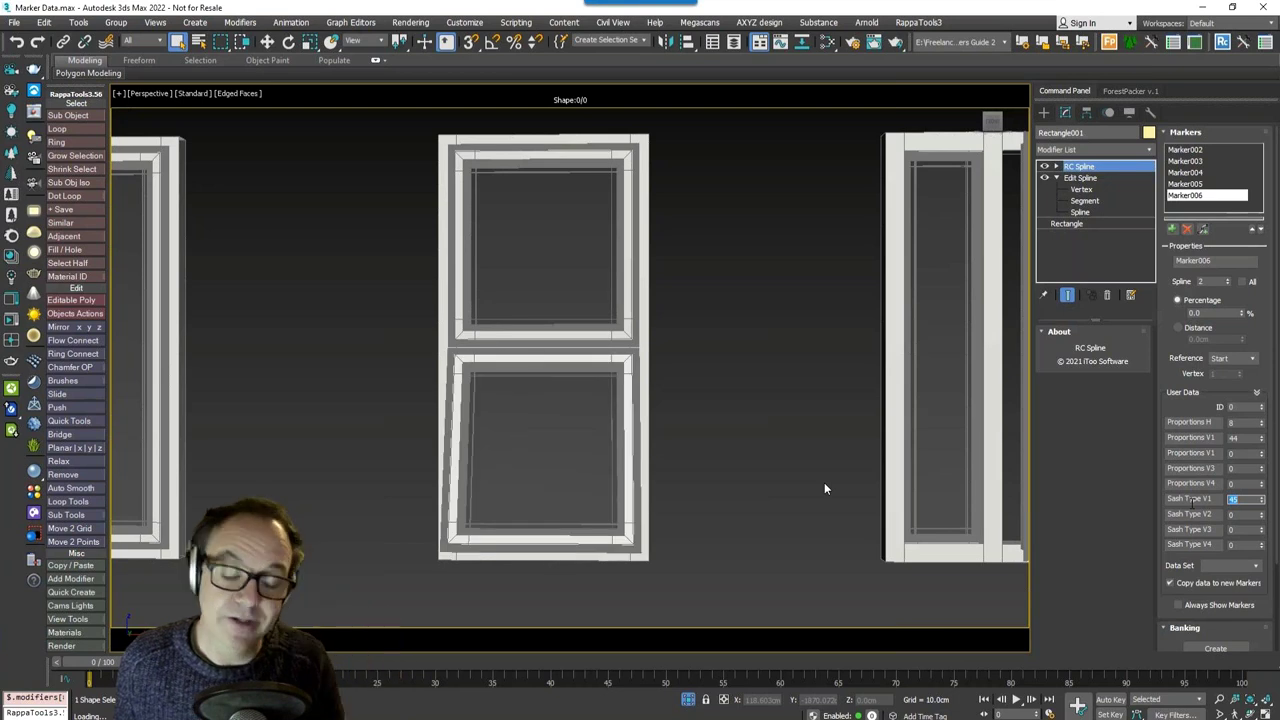
Step: Reassign Marker005 to spline 3 and Marker004 to spline 4 so their window layouts move to other openings
{"action": "scroll", "coordinate": [548, 409], "scroll_direction": "down", "scroll_amount": 5}
{"action": "middle_click_drag", "start_coordinate": [548, 407], "coordinate": [515, 477]}
{"action": "scroll", "coordinate": [470, 492], "scroll_direction": "down", "scroll_amount": 3}
{"action": "scroll", "coordinate": [505, 461], "scroll_direction": "up", "scroll_amount": 3}
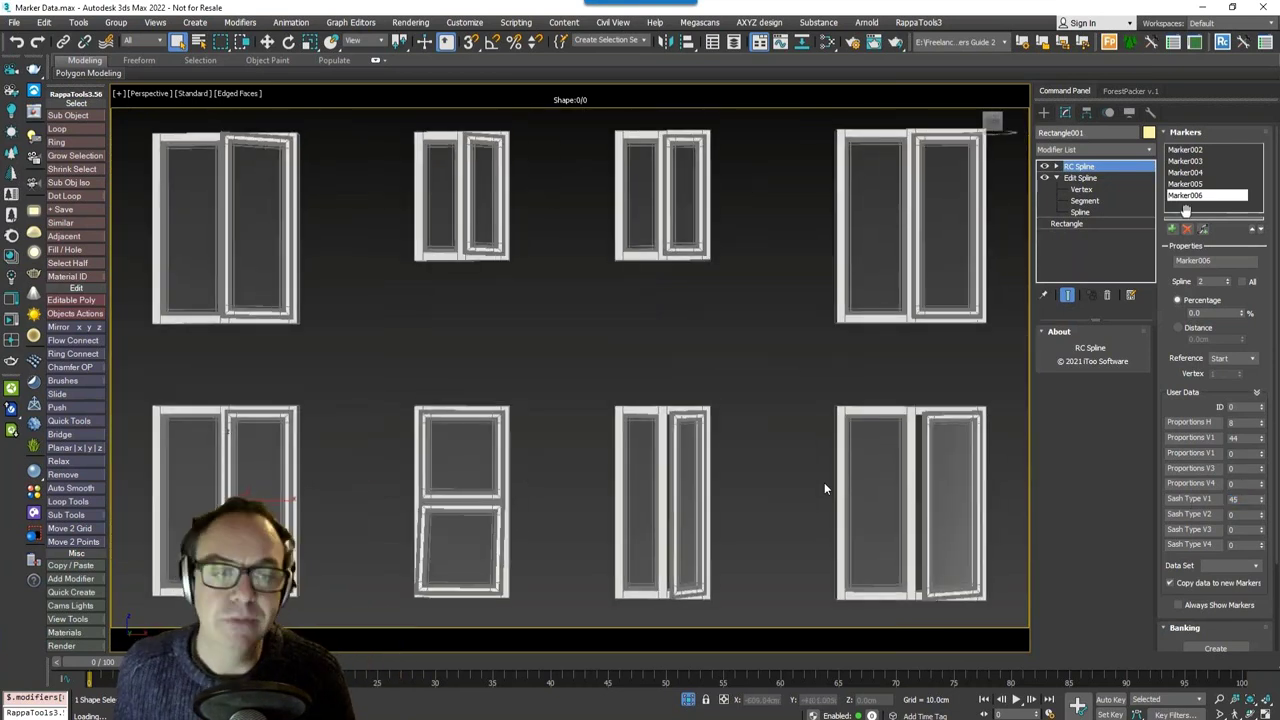
{"action": "left_click", "coordinate": [1194, 186]}
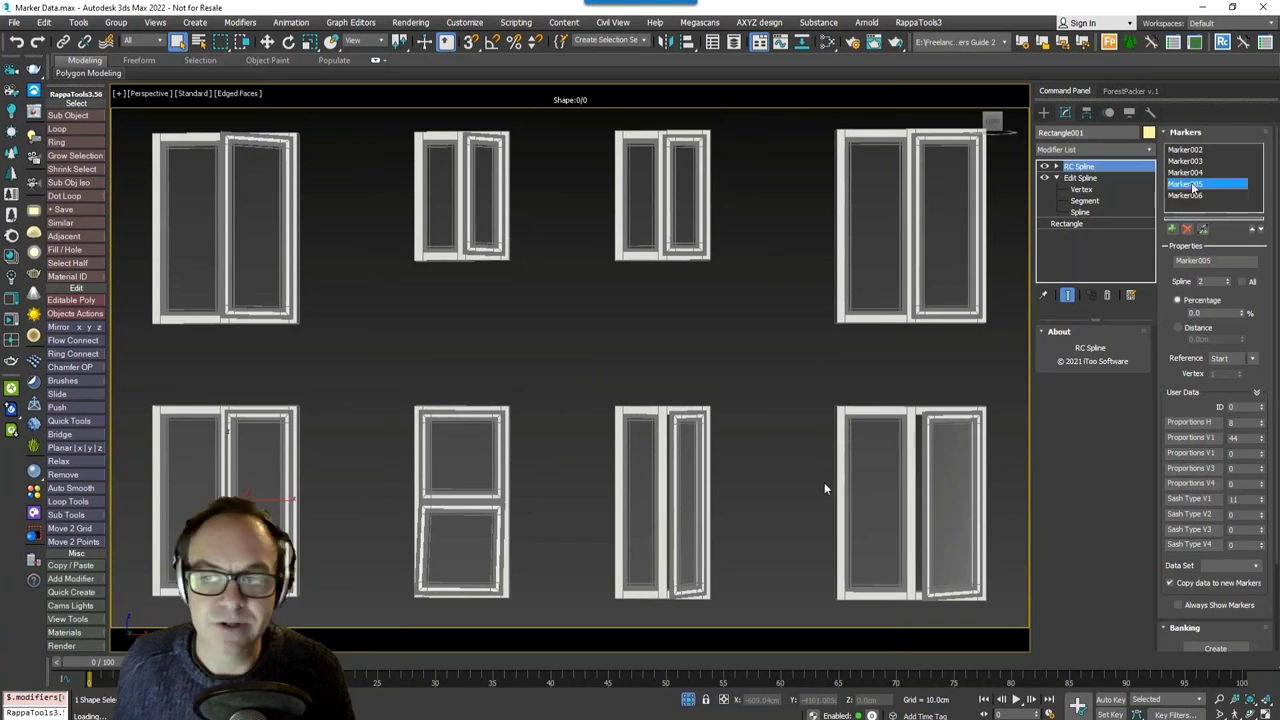
{"action": "left_click", "coordinate": [1227, 279]}
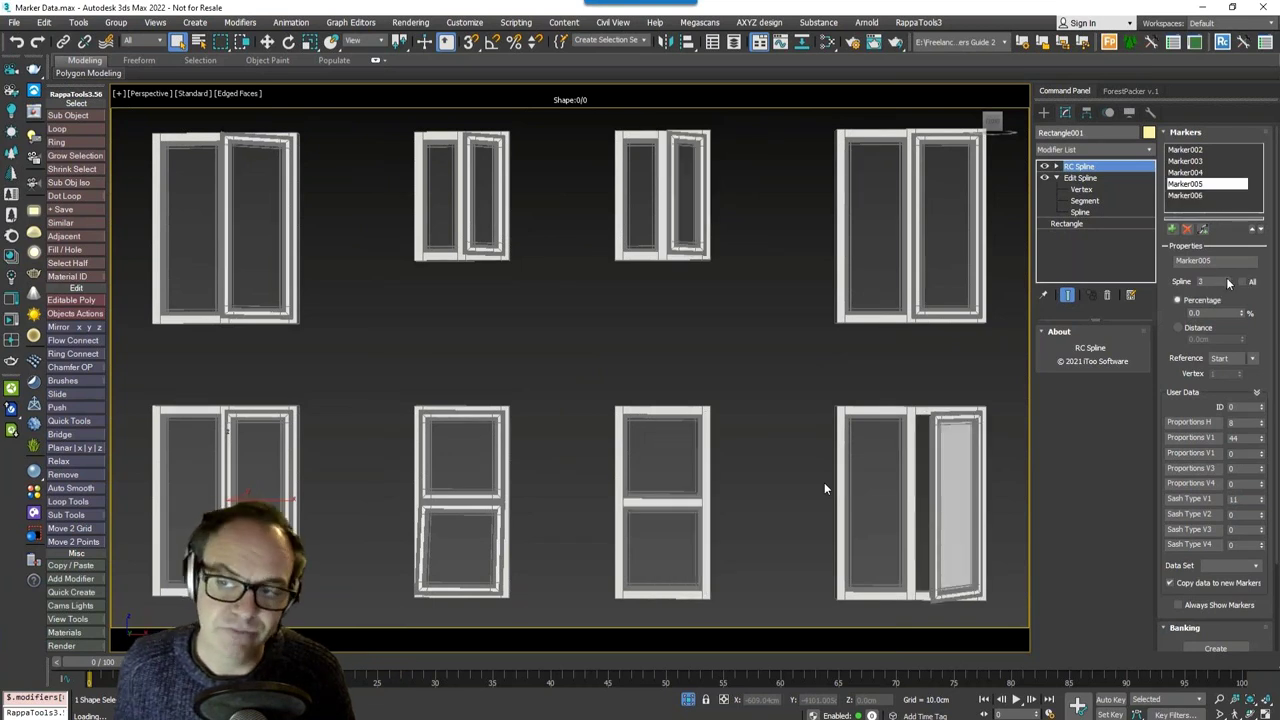
{"action": "left_click", "coordinate": [1192, 174]}
{"action": "left_click", "coordinate": [1228, 280]}
{"action": "left_click", "coordinate": [1228, 280]}
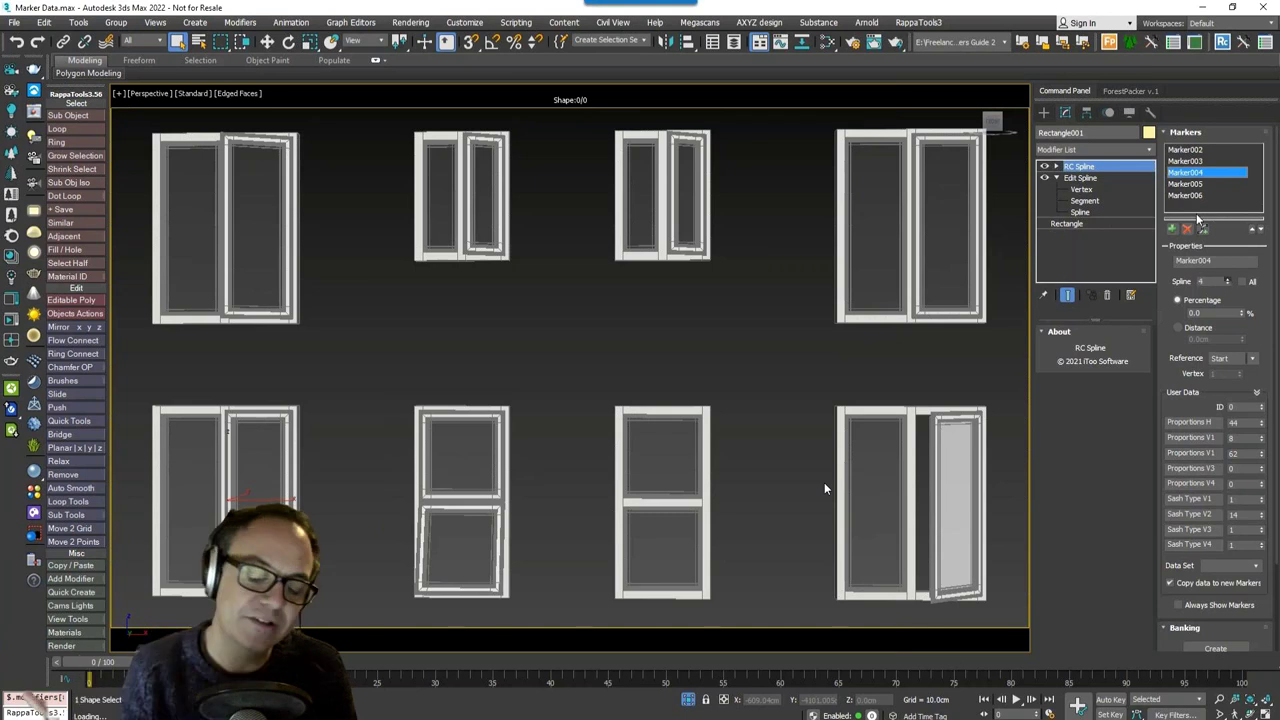
Step: Reassign Marker003 to spline 5 and select Marker002
{"action": "left_click", "coordinate": [1195, 161]}
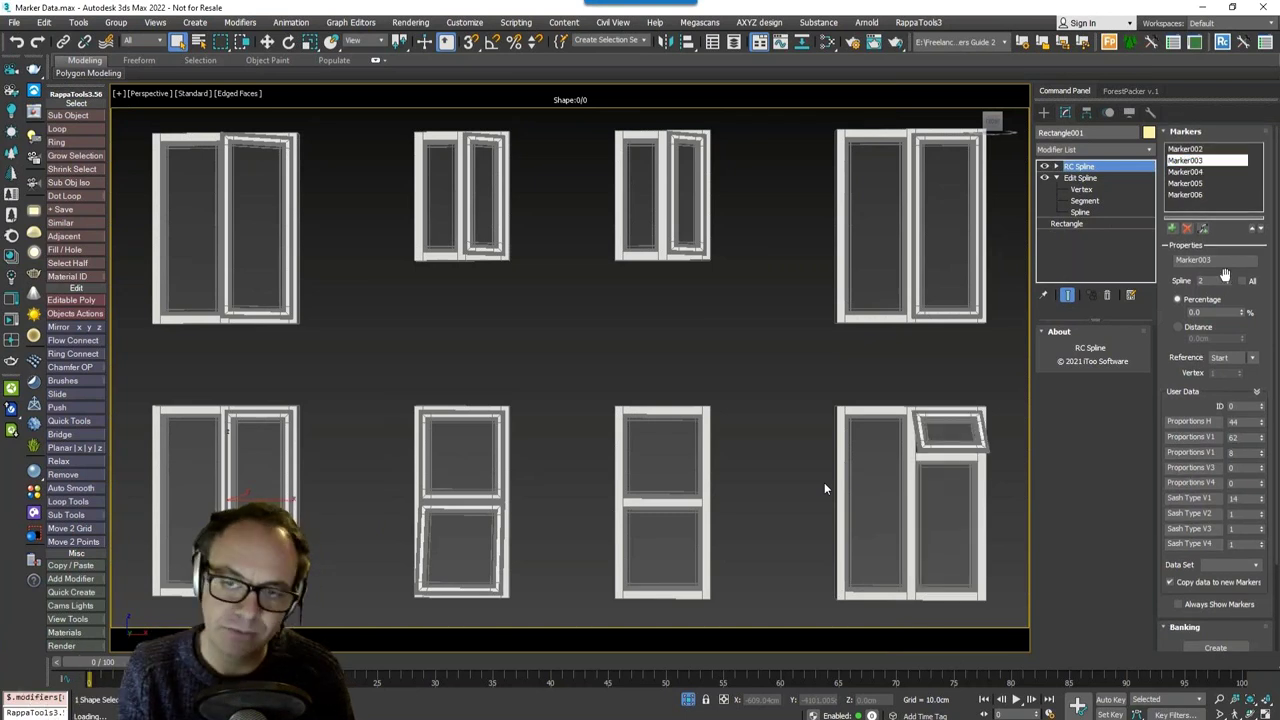
{"action": "left_click", "coordinate": [1230, 280]}
{"action": "left_click", "coordinate": [1230, 280]}
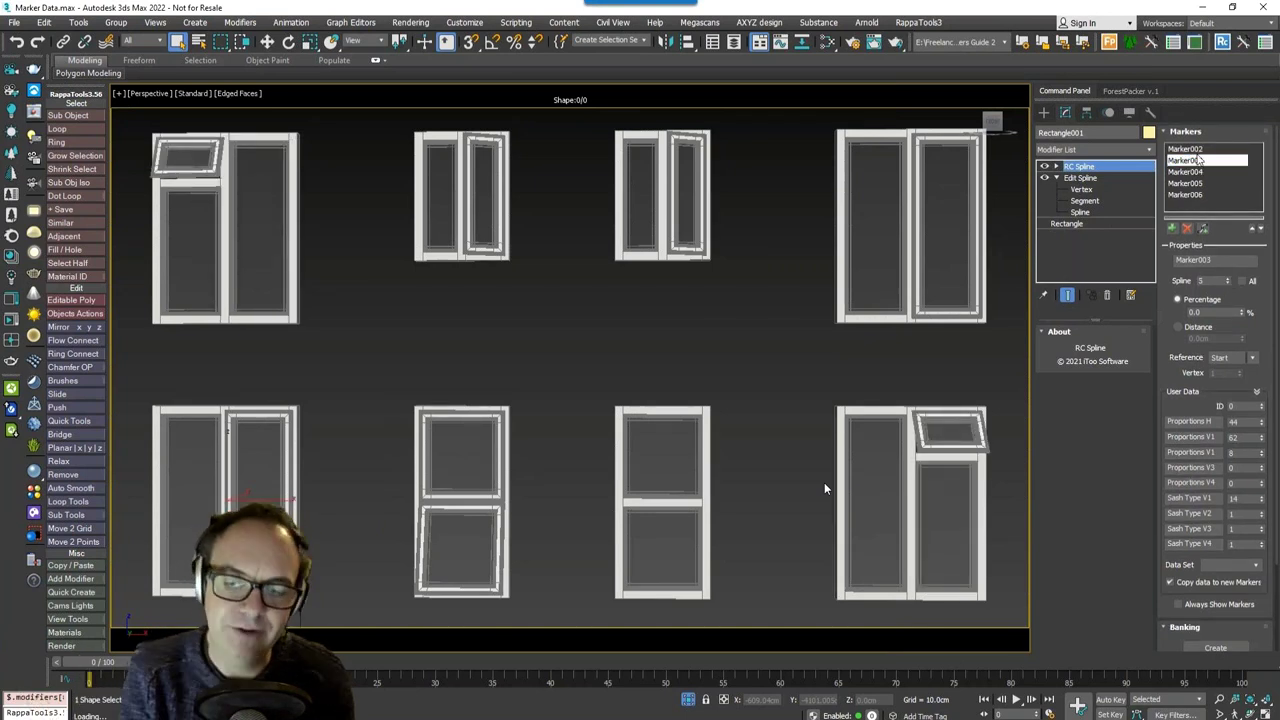
{"action": "left_click", "coordinate": [1190, 149]}
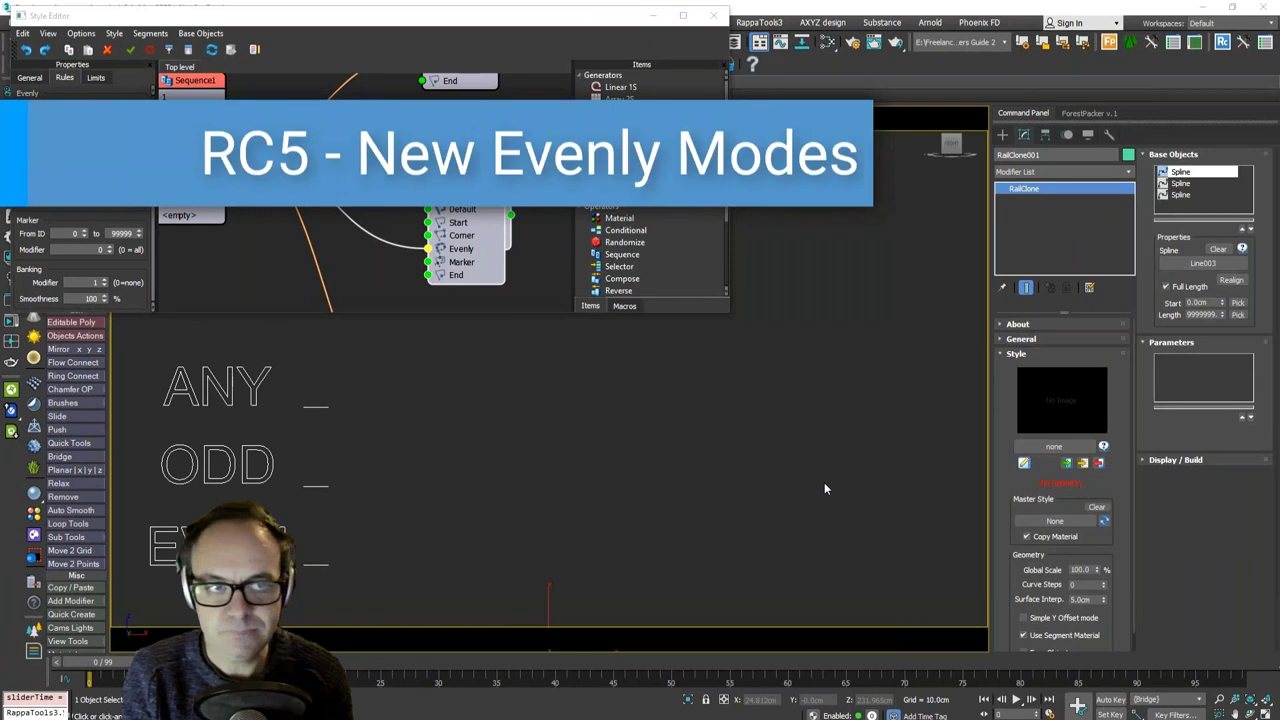
Step: Set the Linear 1S generator's Evenly rule to Adaptive to Odd and scrub the animation to preview the evenly modes
{"action": "left_click", "coordinate": [125, 188]}
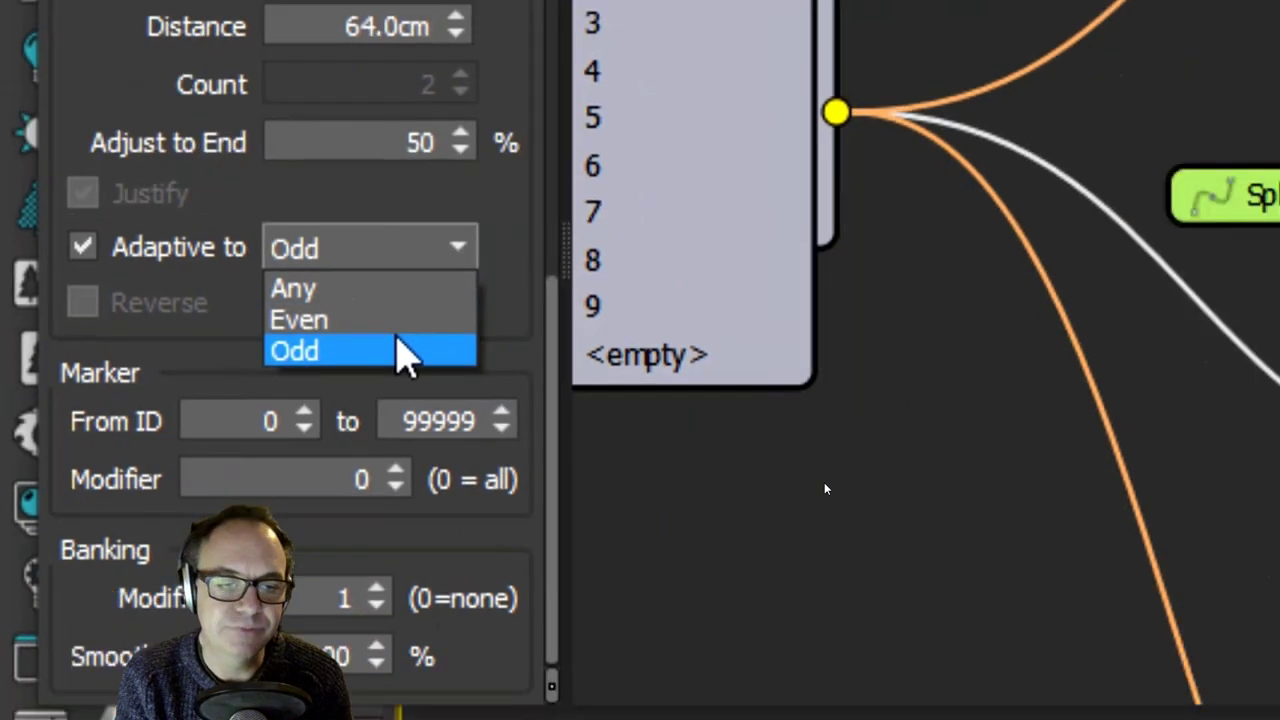
{"action": "left_click", "coordinate": [450, 375]}
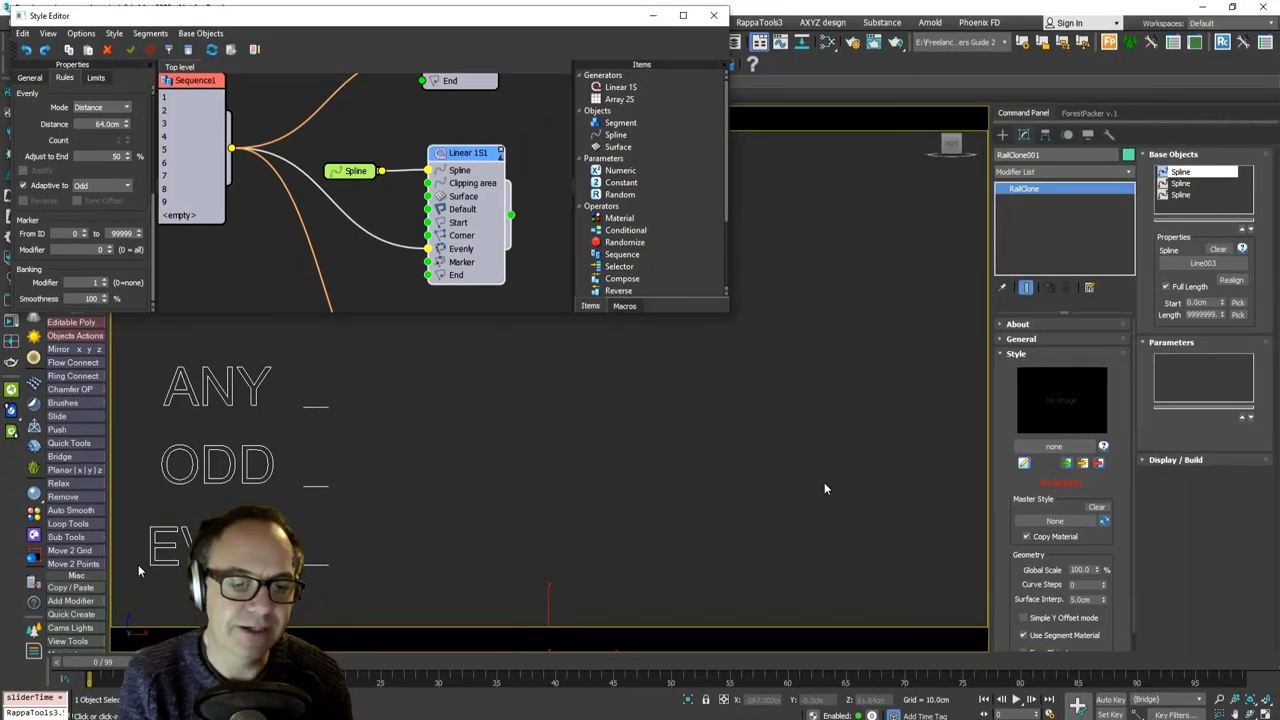
{"action": "left_click", "coordinate": [118, 663]}
{"action": "left_click_drag", "start_coordinate": [118, 663], "coordinate": [155, 704]}
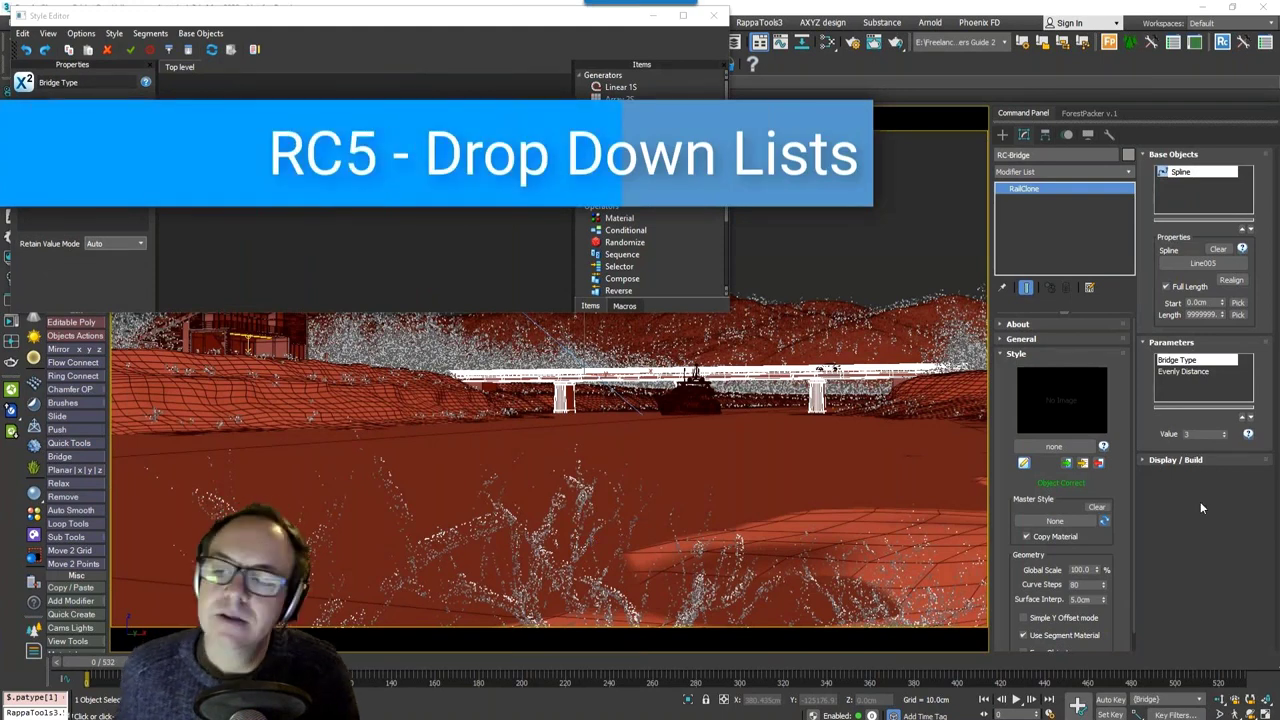
Step: Change the bridge's Bridge Type numeric parameter from a plain number to the Selector type
{"action": "left_click", "coordinate": [1182, 361]}
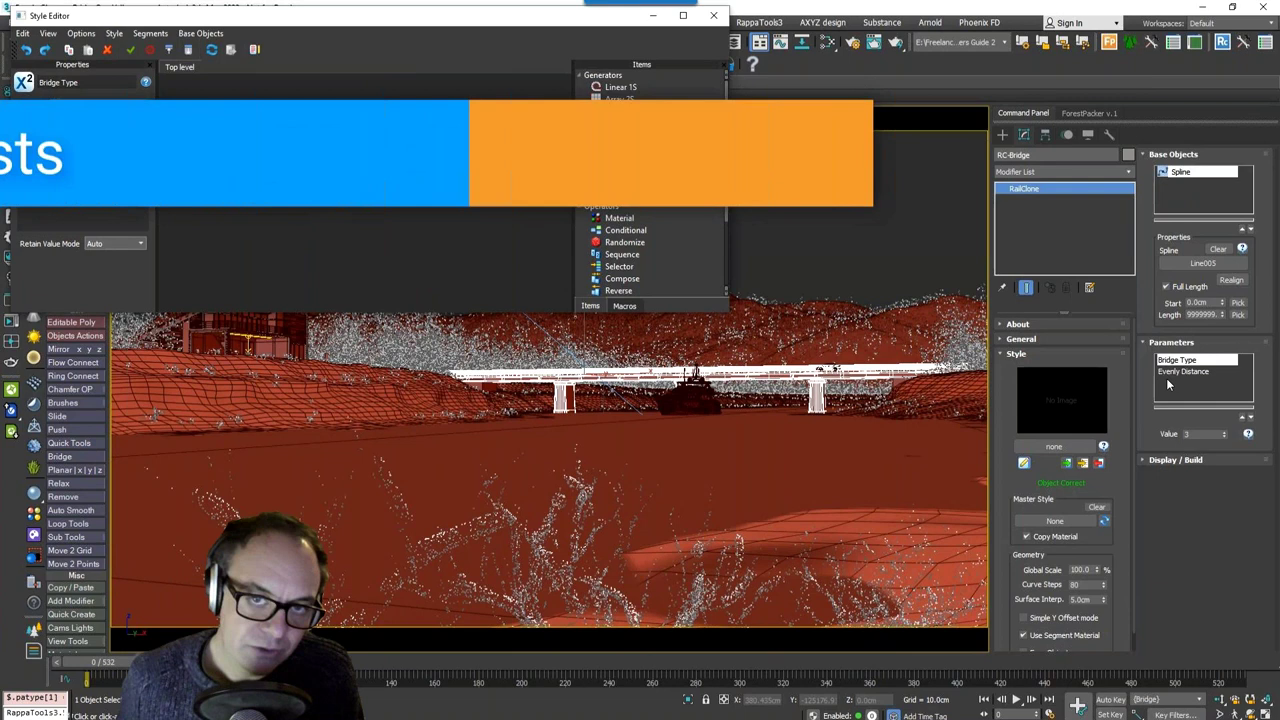
{"action": "left_click", "coordinate": [95, 105]}
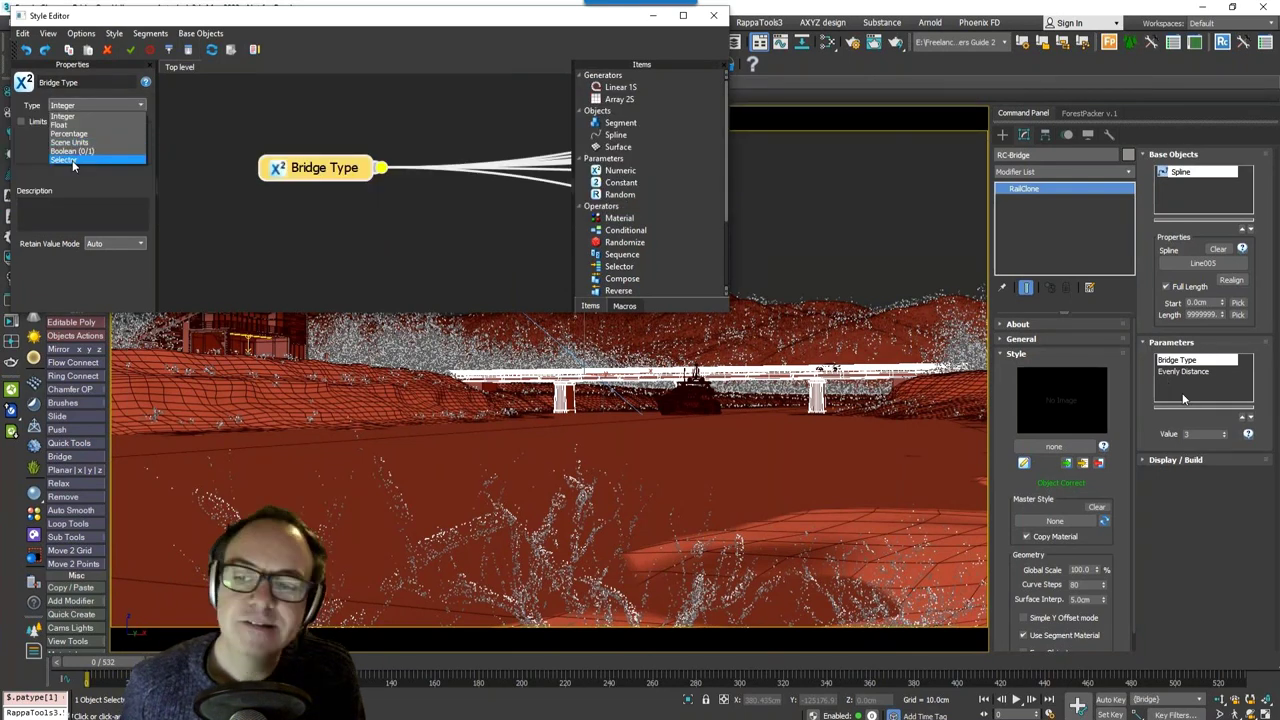
{"action": "left_click", "coordinate": [72, 162]}
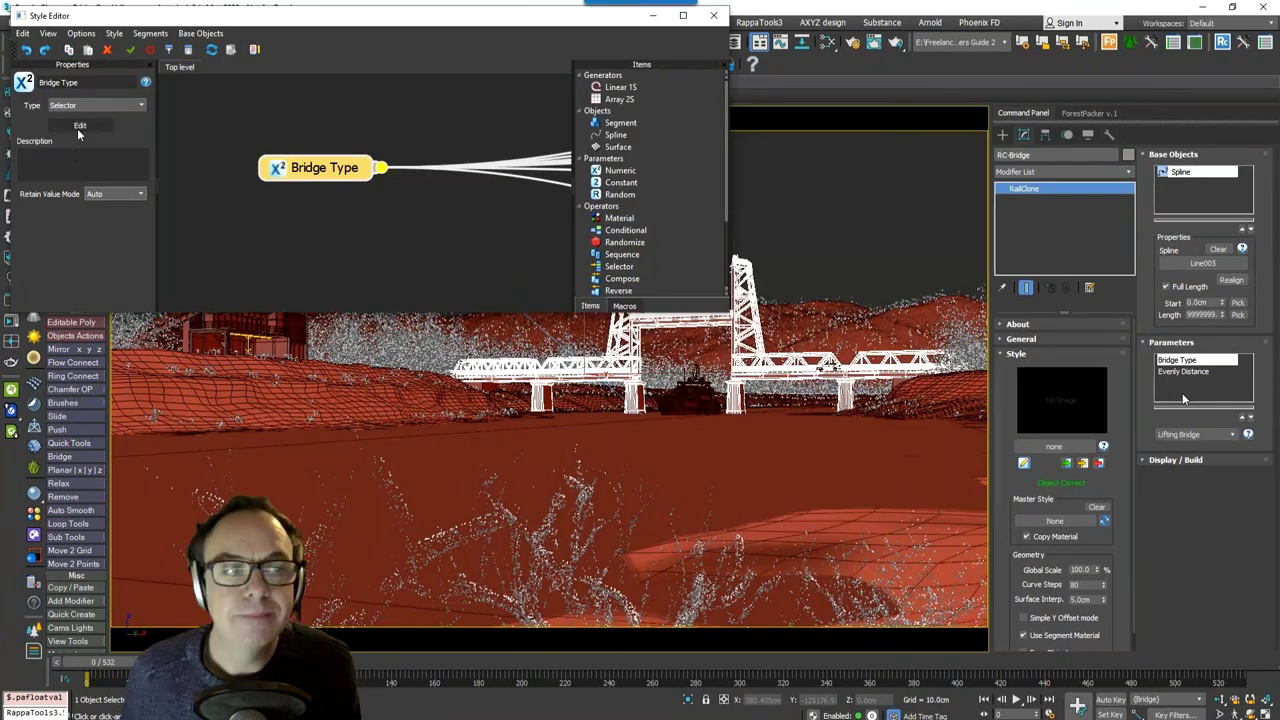
Step: Edit the Bridge Type selector list and add the items Lifting, Truss (Single) and Truss (Double)
{"action": "left_click", "coordinate": [80, 125]}
{"action": "type", "text": "Lifting"}
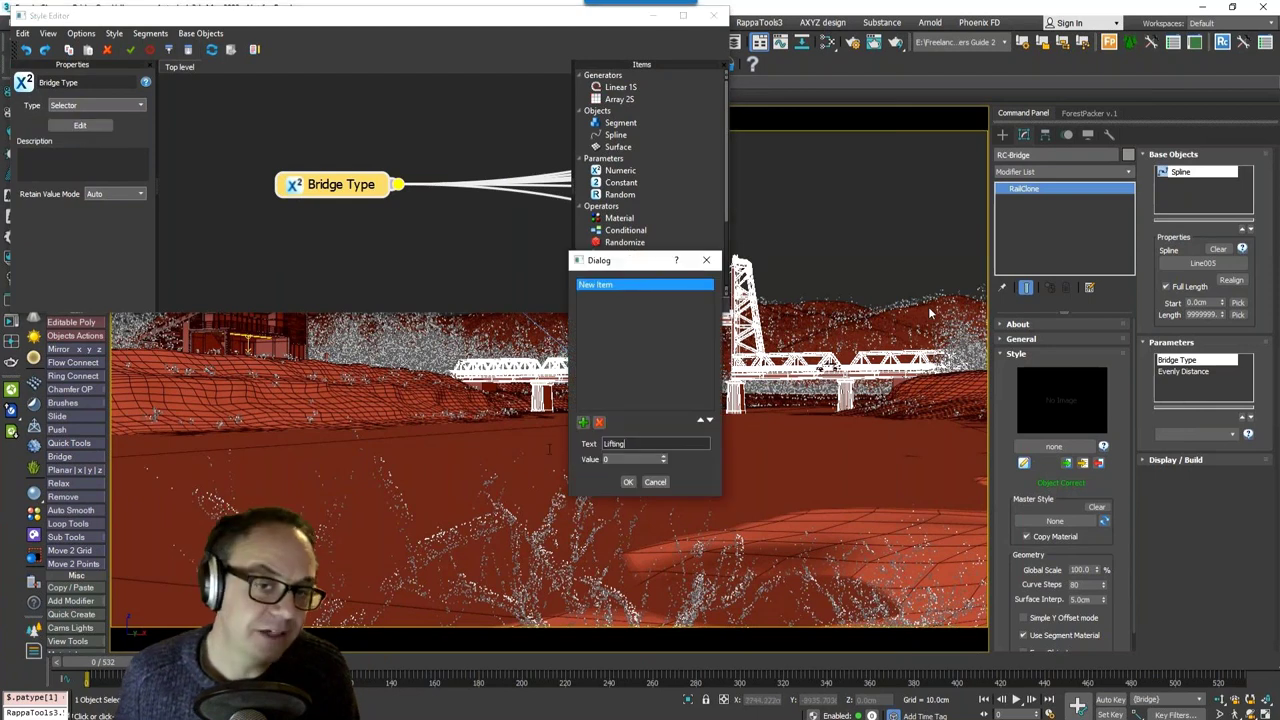
{"action": "left_click", "coordinate": [666, 456]}
{"action": "left_click", "coordinate": [583, 422]}
{"action": "left_click_drag", "start_coordinate": [645, 459], "coordinate": [586, 448]}
{"action": "type", "text": "2Truss (Single)"}
{"action": "key", "text": "Return"}
{"action": "type", "text": "Truss (Double)"}
{"action": "key", "text": "Return"}
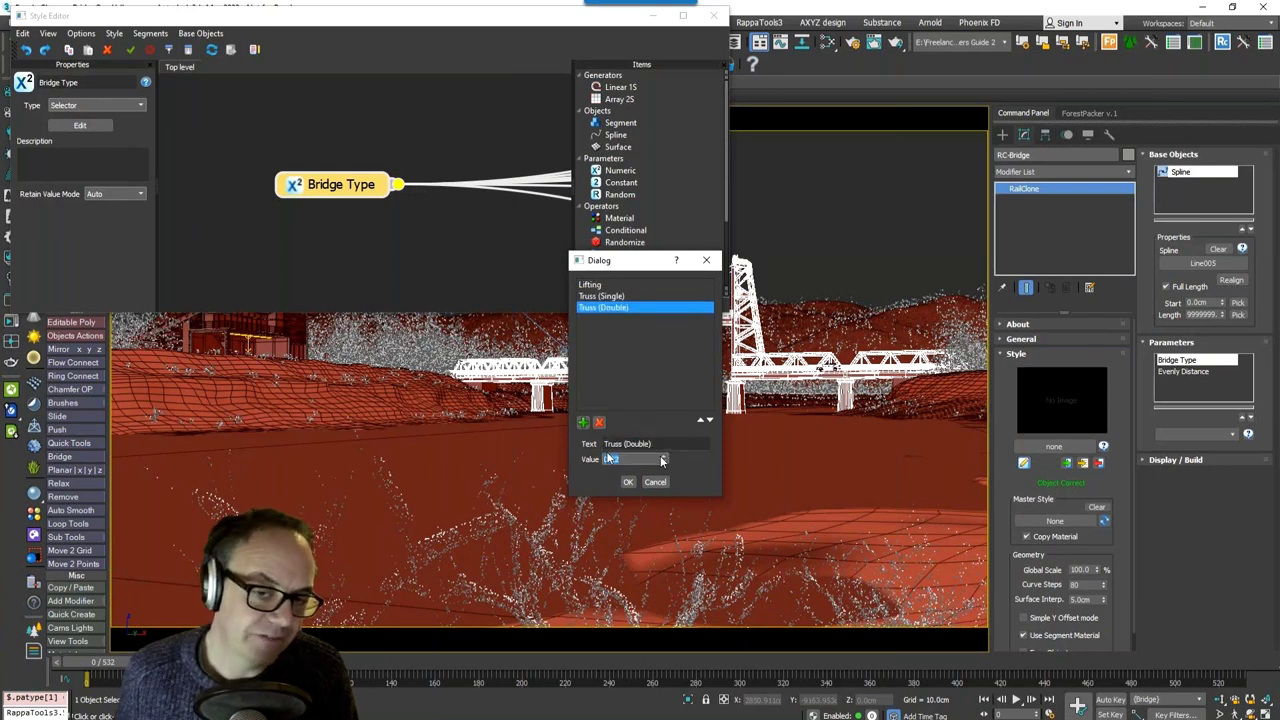
Step: Add a Flat Deck item with value 4 to the selector list and accept the list
{"action": "type", "text": "Flat Deck"}
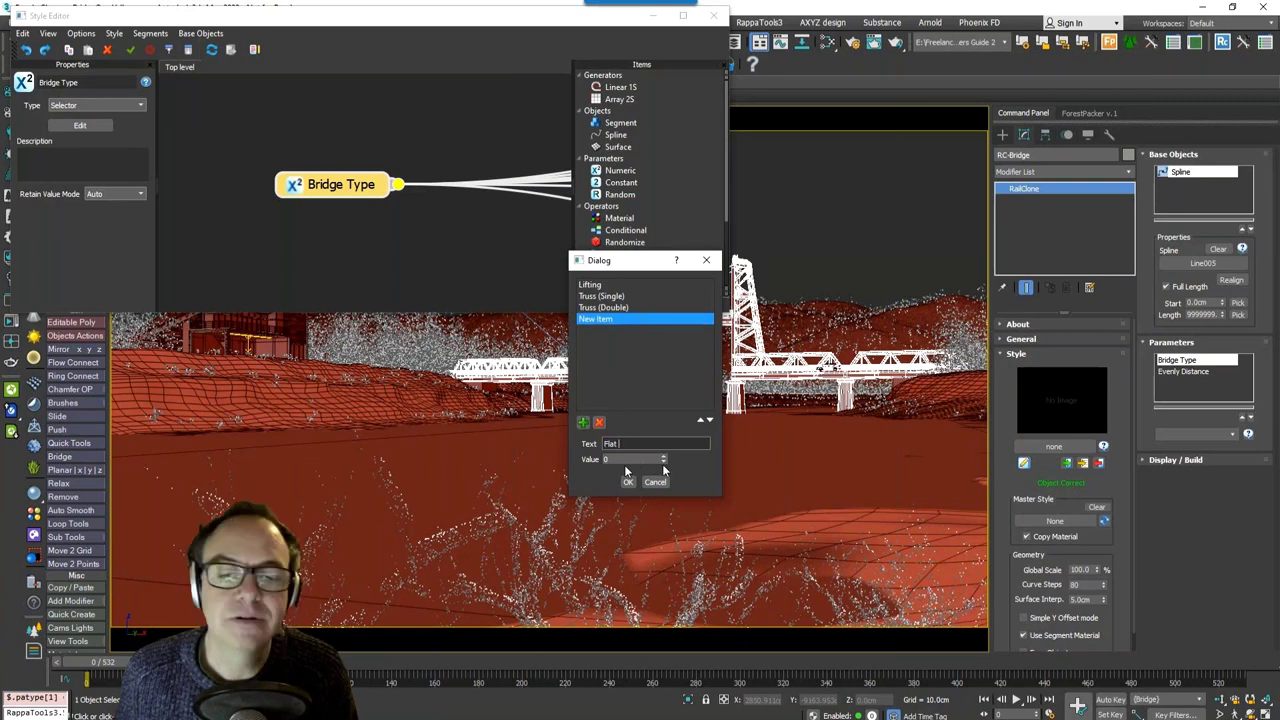
{"action": "key", "text": "Tab"}
{"action": "type", "text": "4"}
{"action": "left_click", "coordinate": [633, 484]}
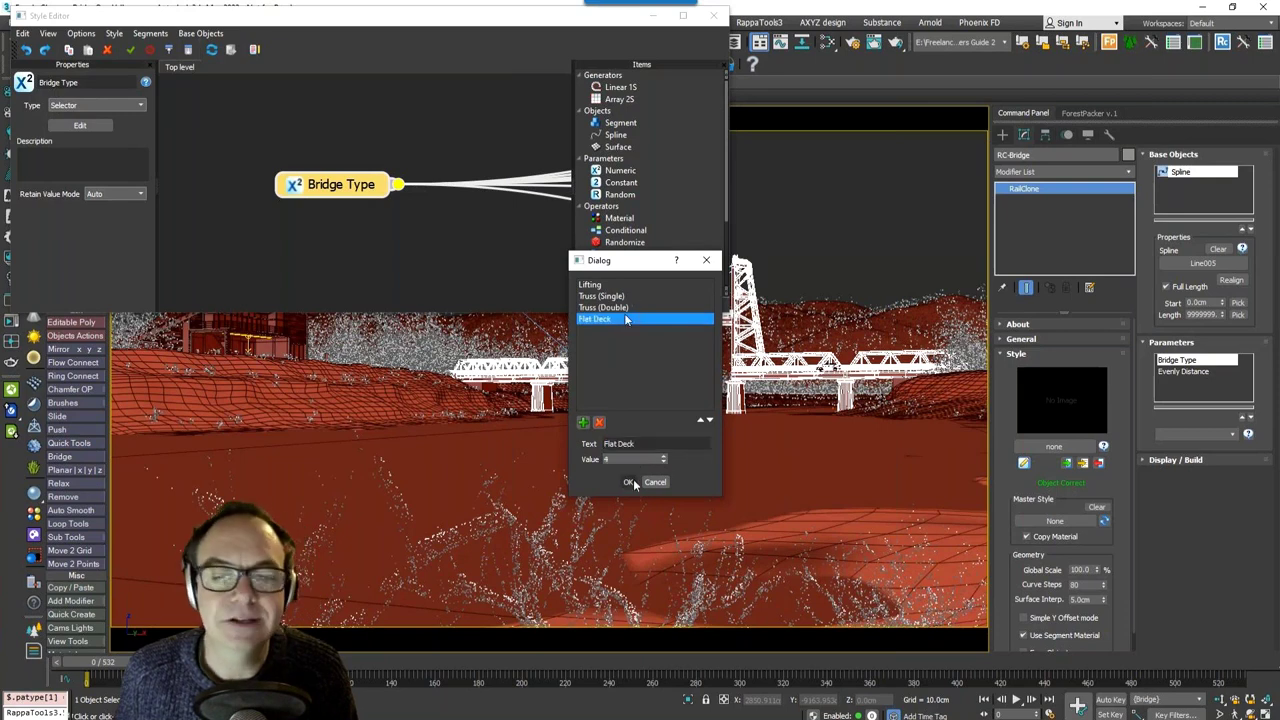
{"action": "left_click", "coordinate": [629, 481]}
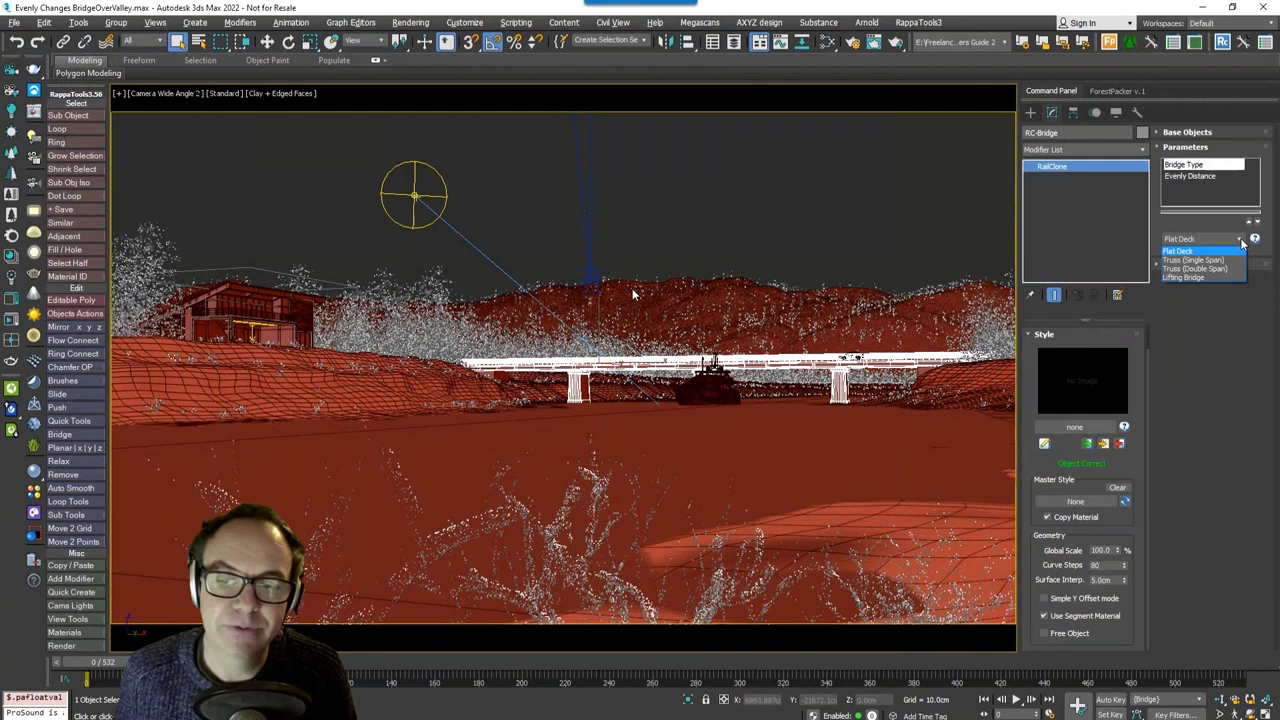
Step: Switch the bridge's Bridge Type to Truss (Single Span), Truss (Double Span) and finally Lifting Bridge
{"action": "left_click", "coordinate": [1237, 260]}
{"action": "left_click", "coordinate": [1214, 245]}
{"action": "left_click", "coordinate": [1217, 258]}
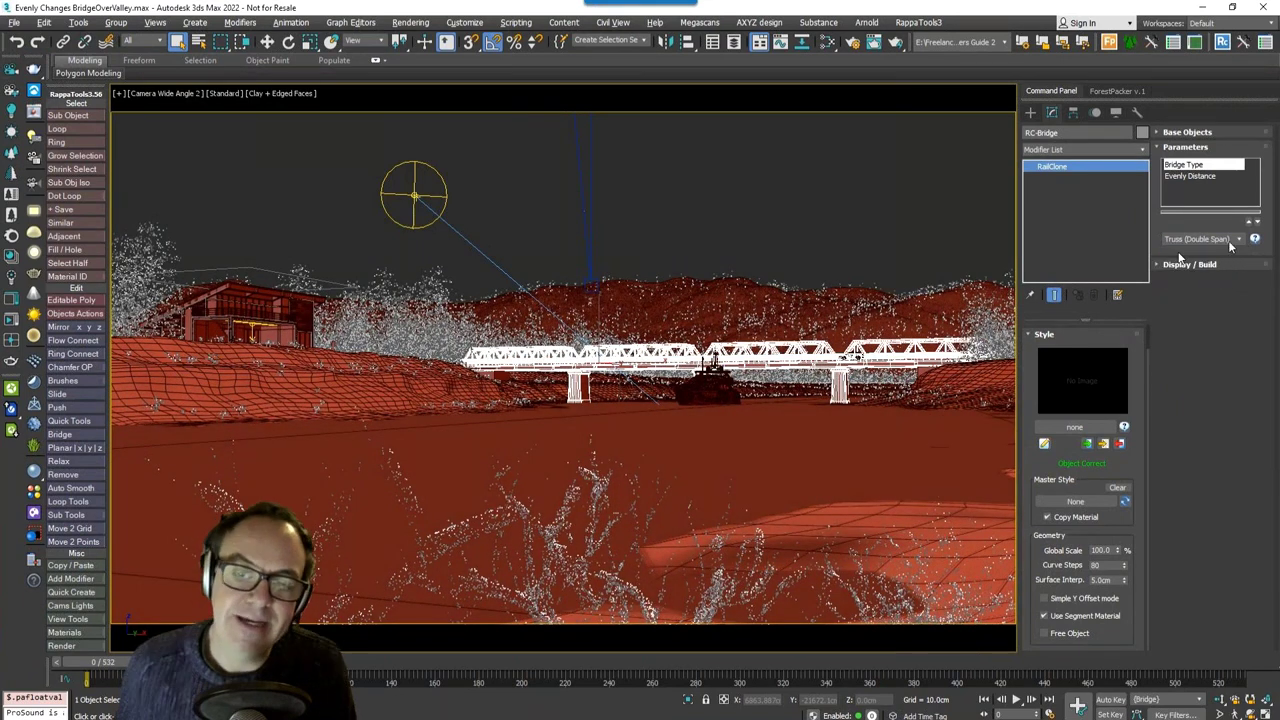
{"action": "left_click", "coordinate": [1226, 241]}
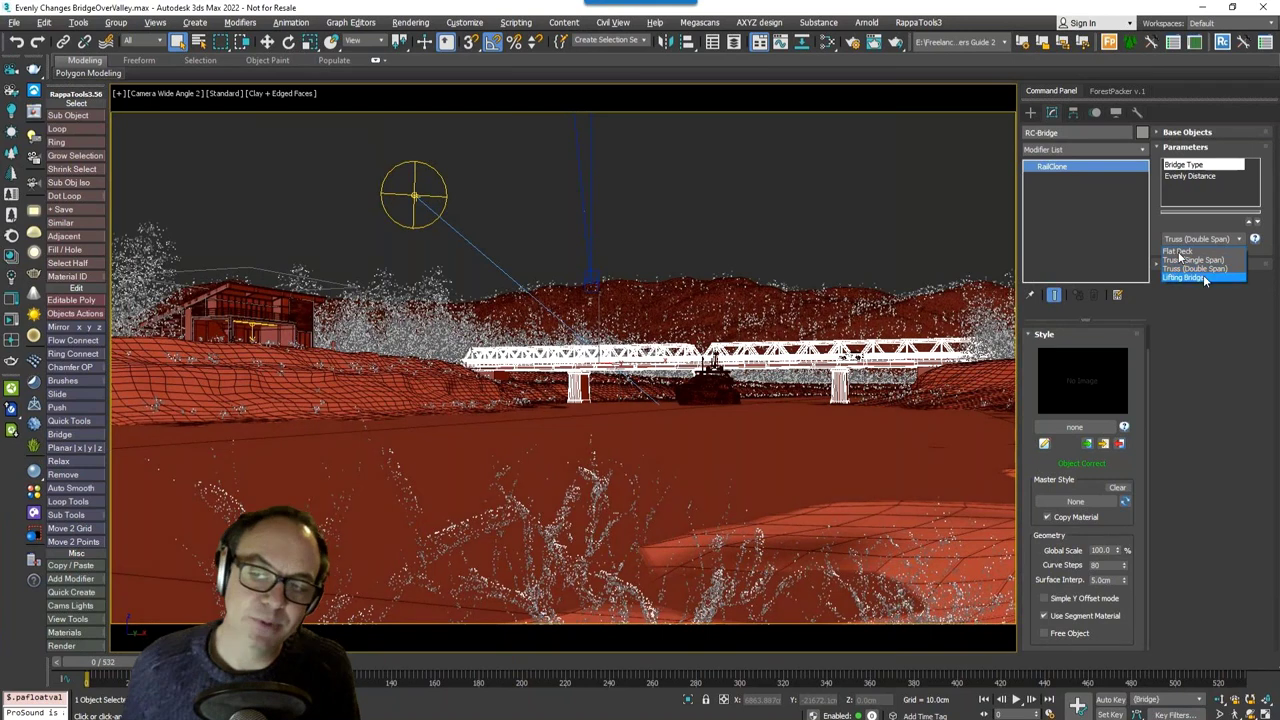
{"action": "left_click", "coordinate": [1200, 277]}
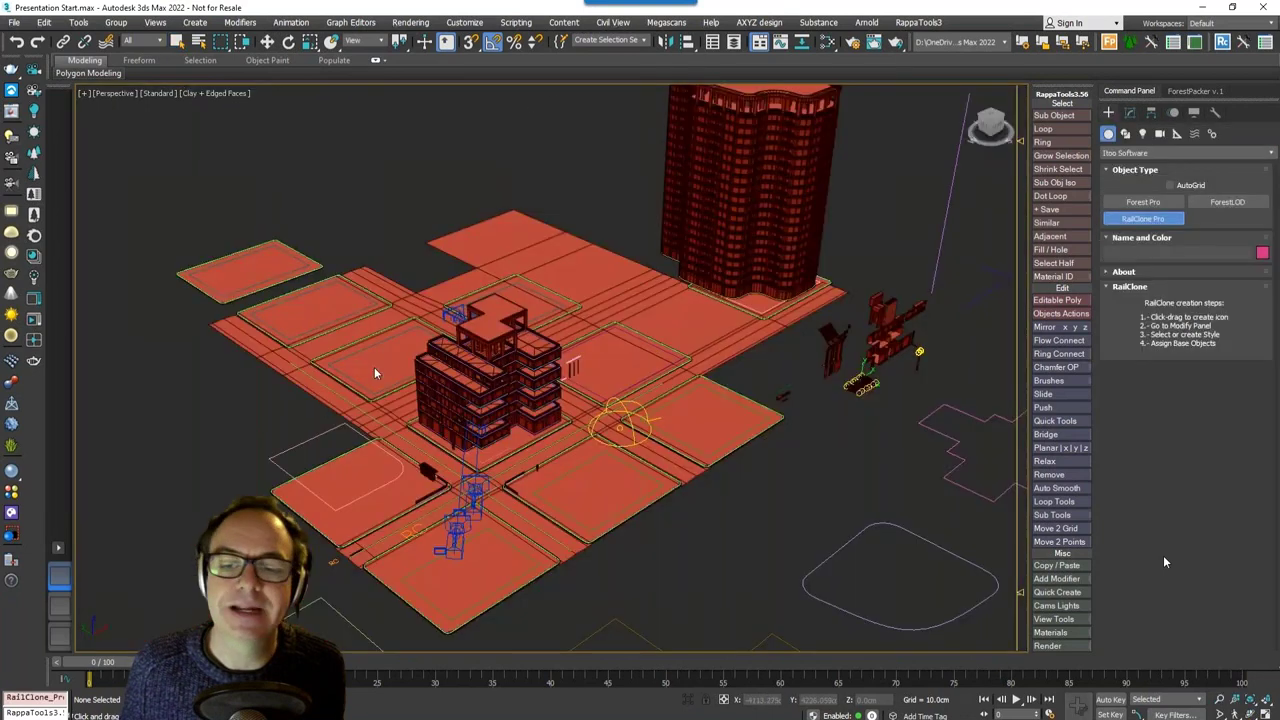
Step: Place a RailClone object on the empty plot behind the building and load the Sydney style from the TPL-Buildings2 library
{"action": "left_click", "coordinate": [375, 373]}
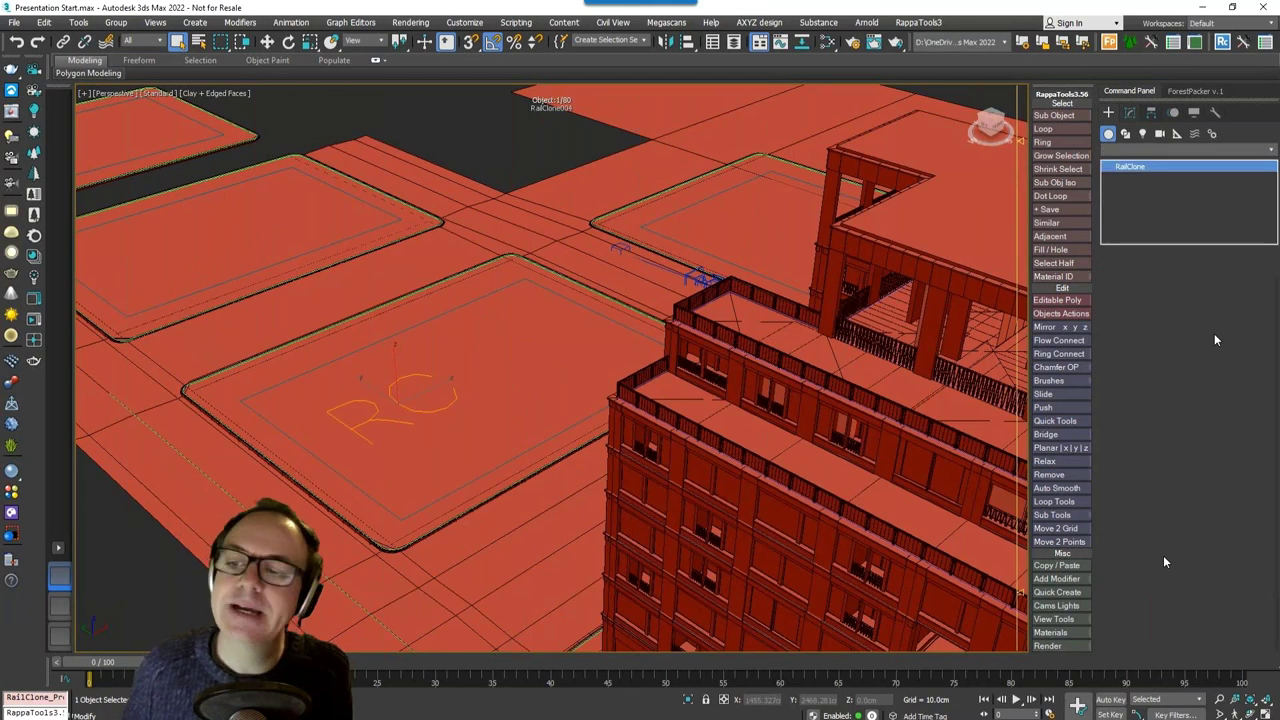
{"action": "left_click", "coordinate": [1177, 421]}
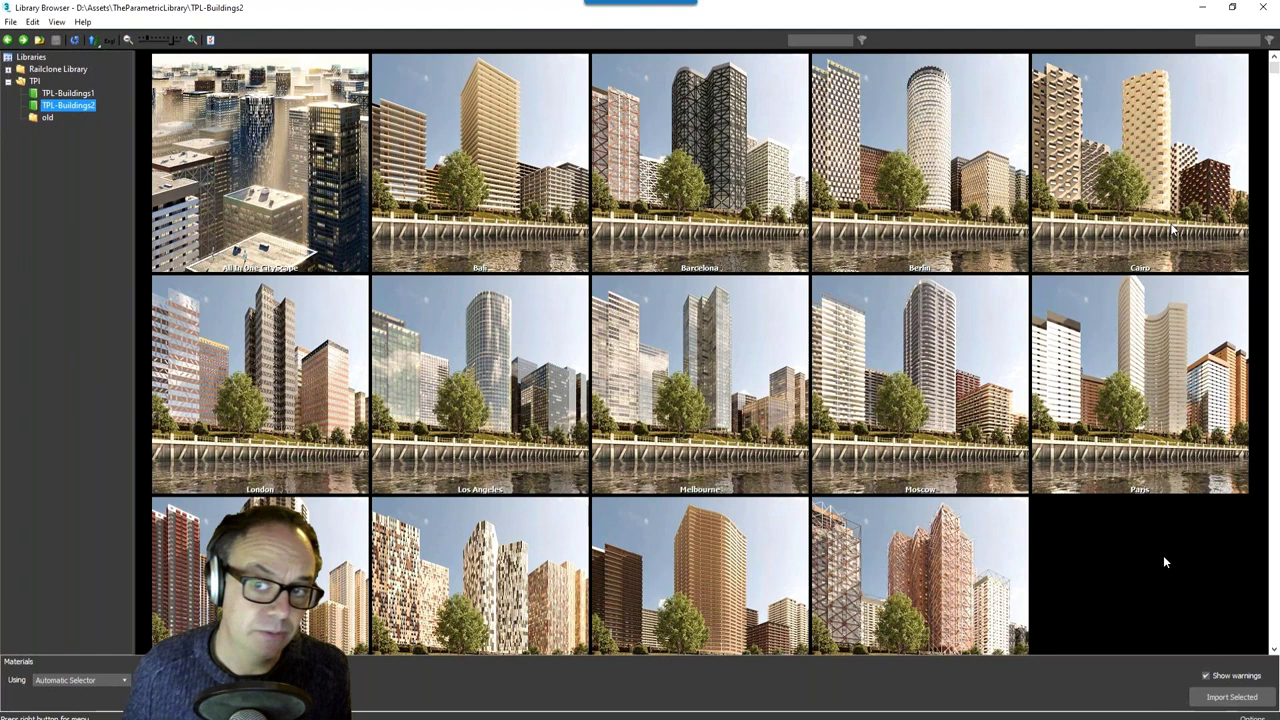
{"action": "scroll", "coordinate": [1164, 561], "scroll_direction": "down", "scroll_amount": 2}
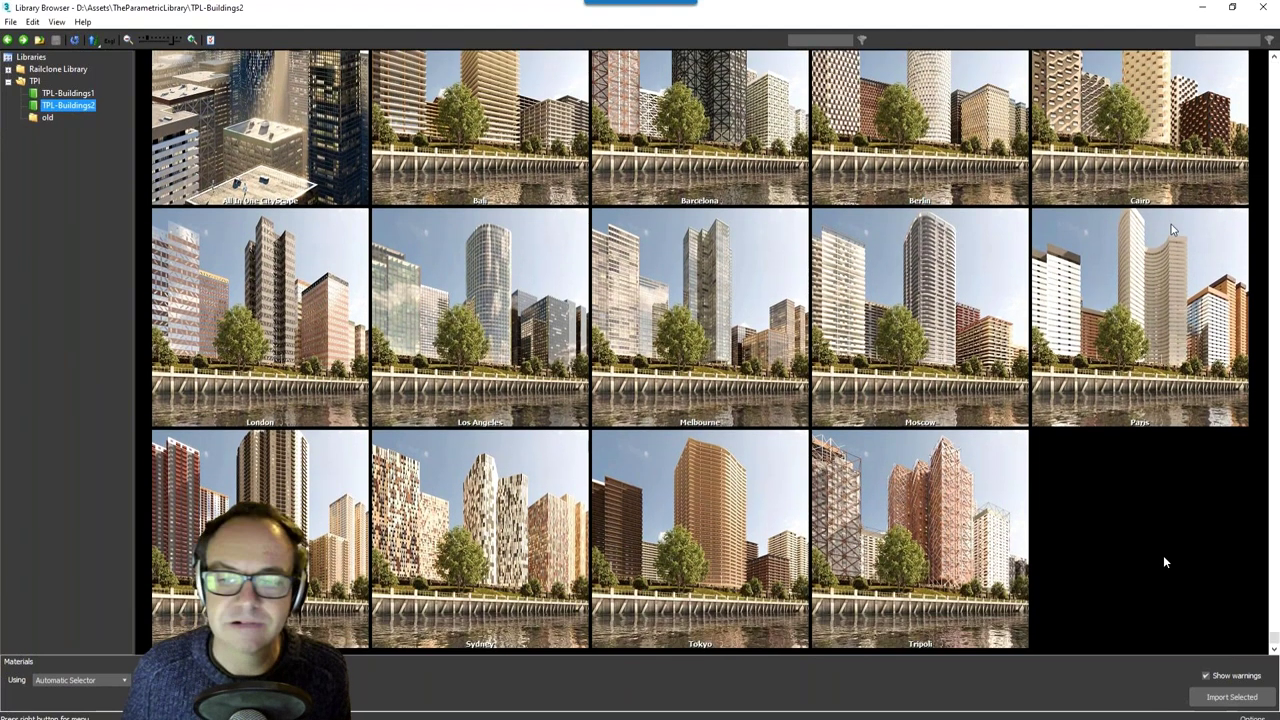
{"action": "left_click", "coordinate": [540, 545]}
{"action": "left_click", "coordinate": [1203, 699]}
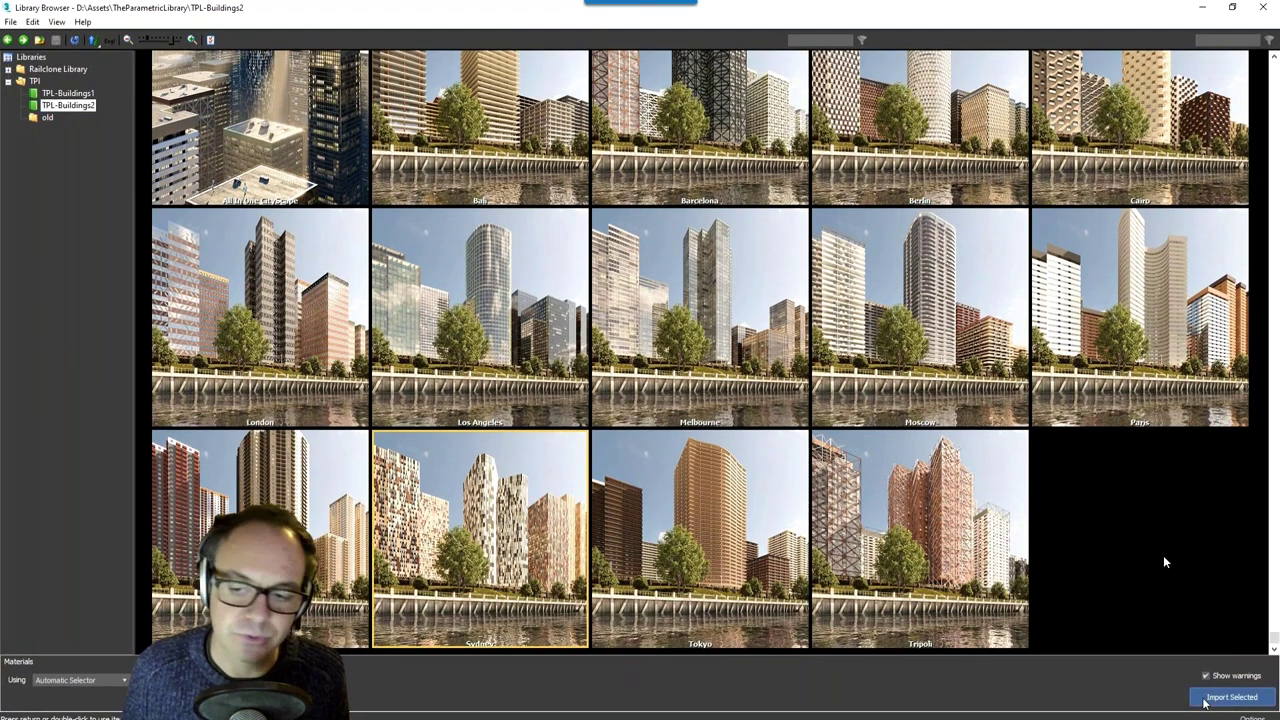
{"action": "left_click", "coordinate": [1230, 697]}
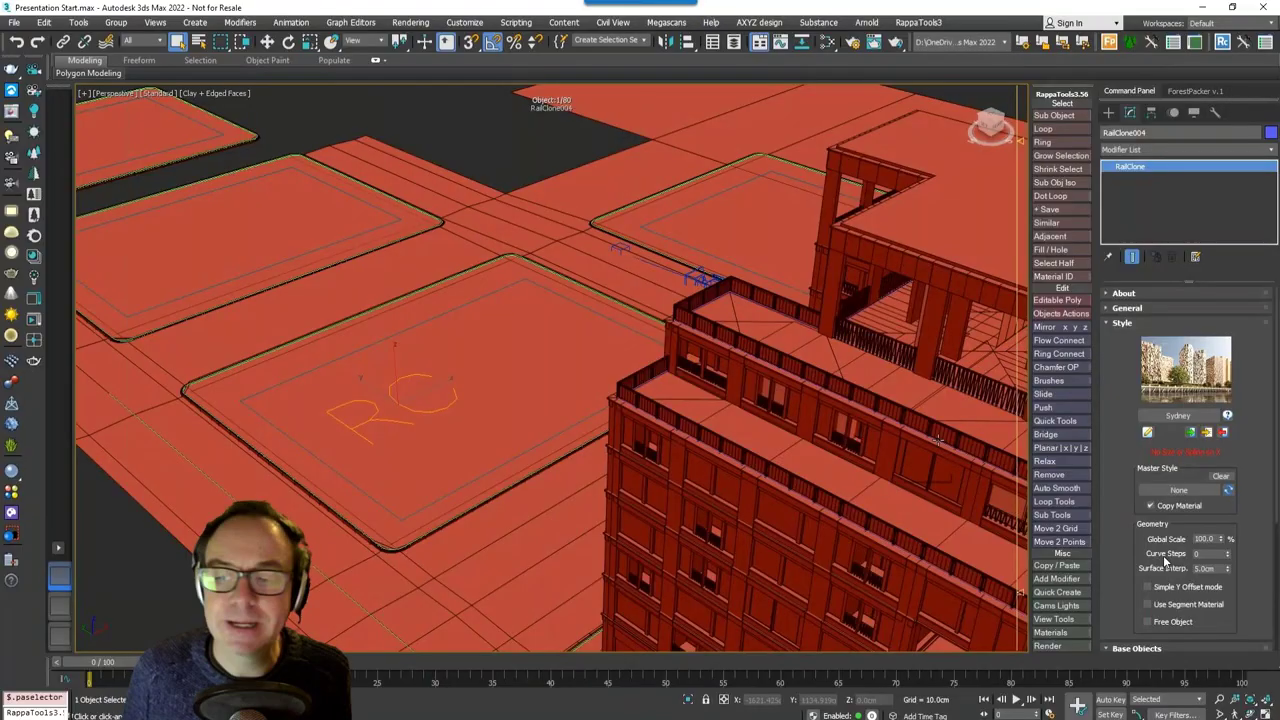
Step: Assign Rectangle006 on that plot as the Footprint Spline and switch the viewport to PhysCamera002
{"action": "left_click", "coordinate": [1117, 326]}
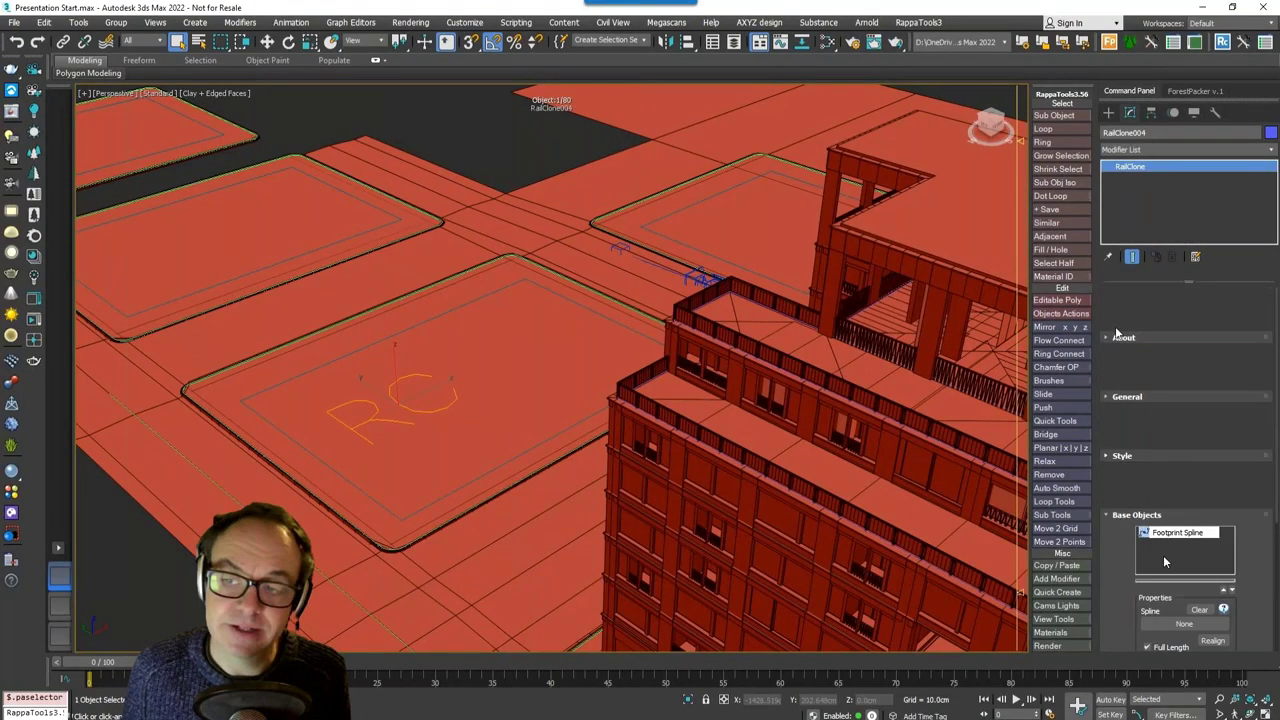
{"action": "left_click", "coordinate": [1184, 446]}
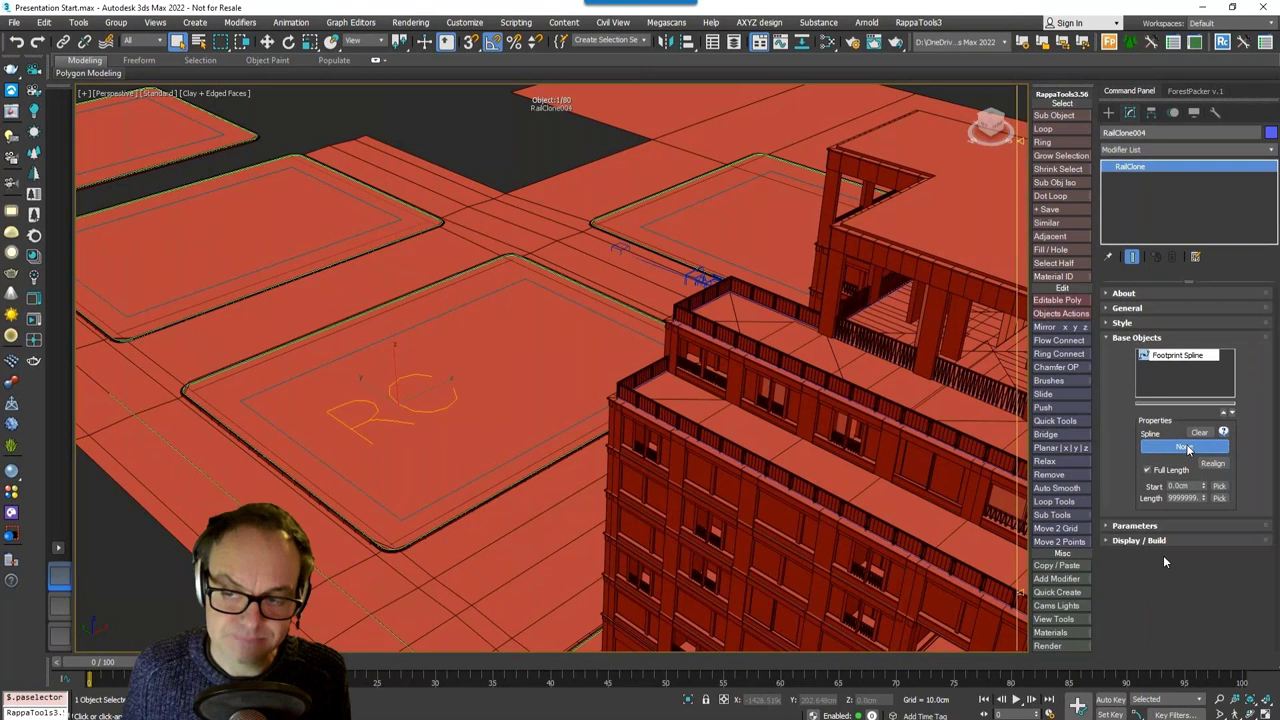
{"action": "left_click", "coordinate": [475, 484]}
{"action": "middle_click_drag", "start_coordinate": [533, 511], "coordinate": [551, 484], "text": "alt"}
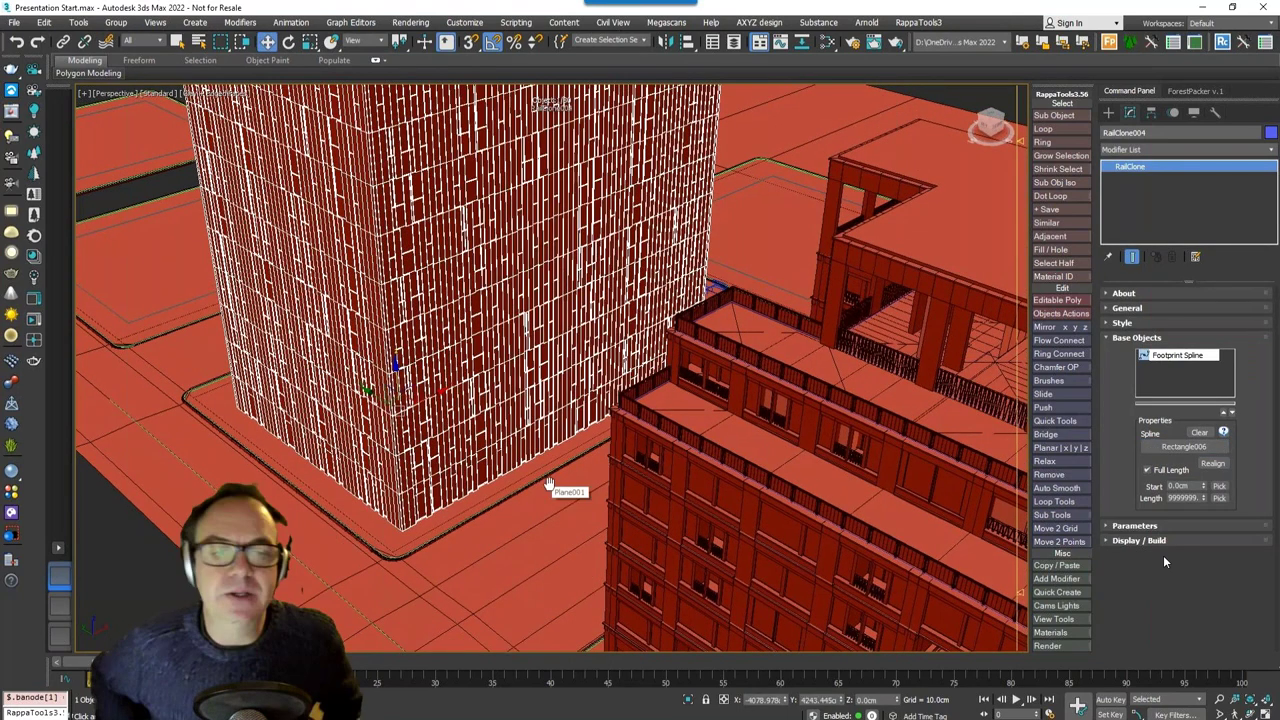
{"action": "key", "text": "c"}
{"action": "double_click", "coordinate": [597, 289]}
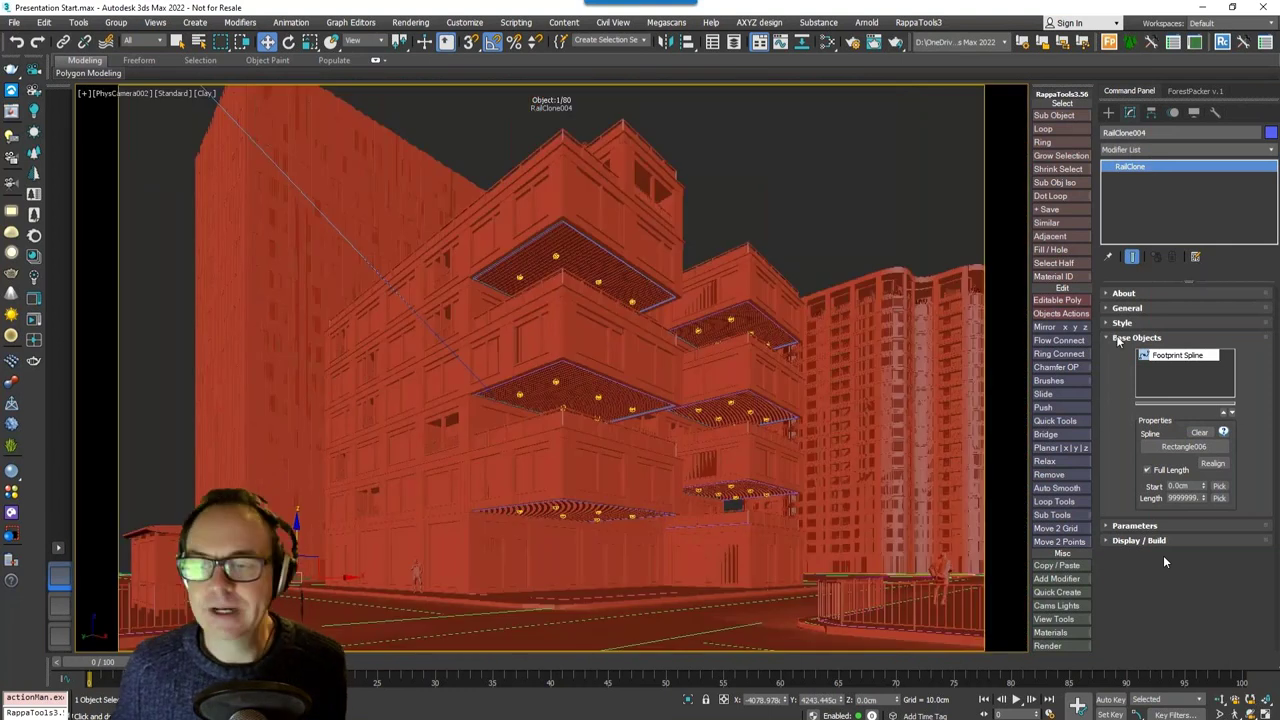
Step: Set the Sydney building's Stories Var parameter to 0
{"action": "left_click", "coordinate": [1138, 526]}
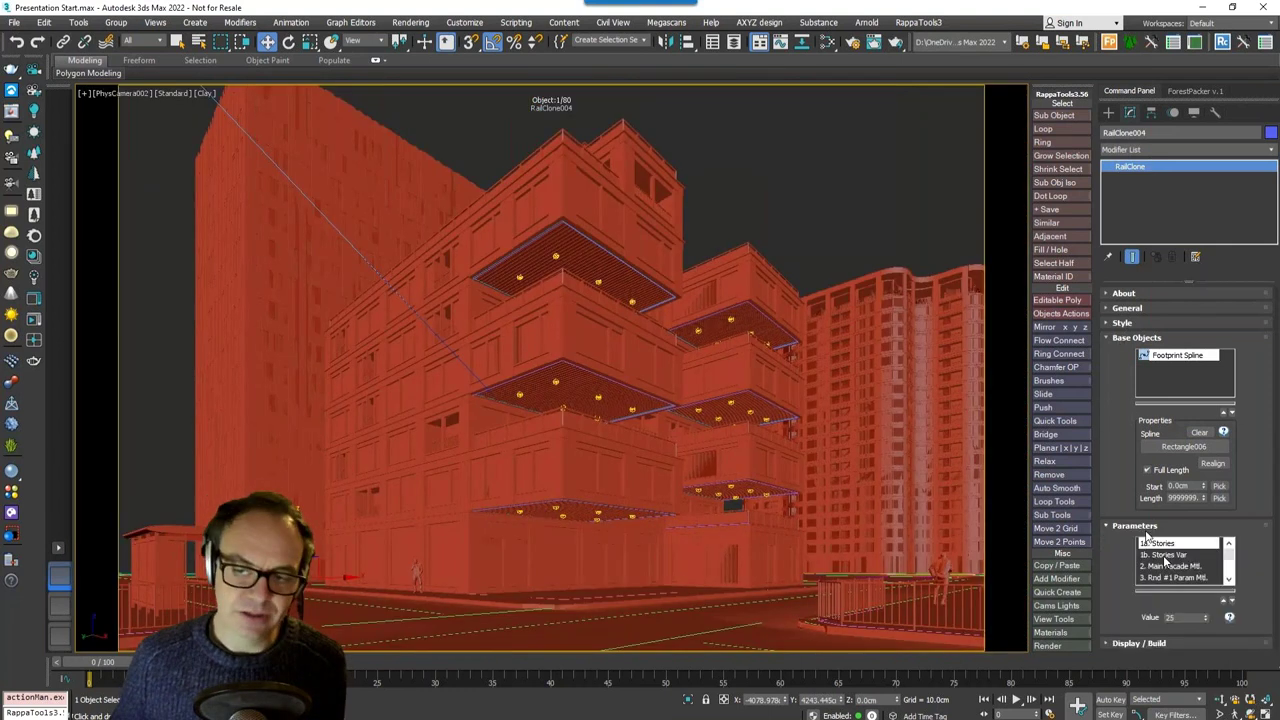
{"action": "left_click", "coordinate": [1165, 555]}
{"action": "double_click", "coordinate": [1172, 618]}
{"action": "type", "text": "0"}
{"action": "key", "text": "Return"}
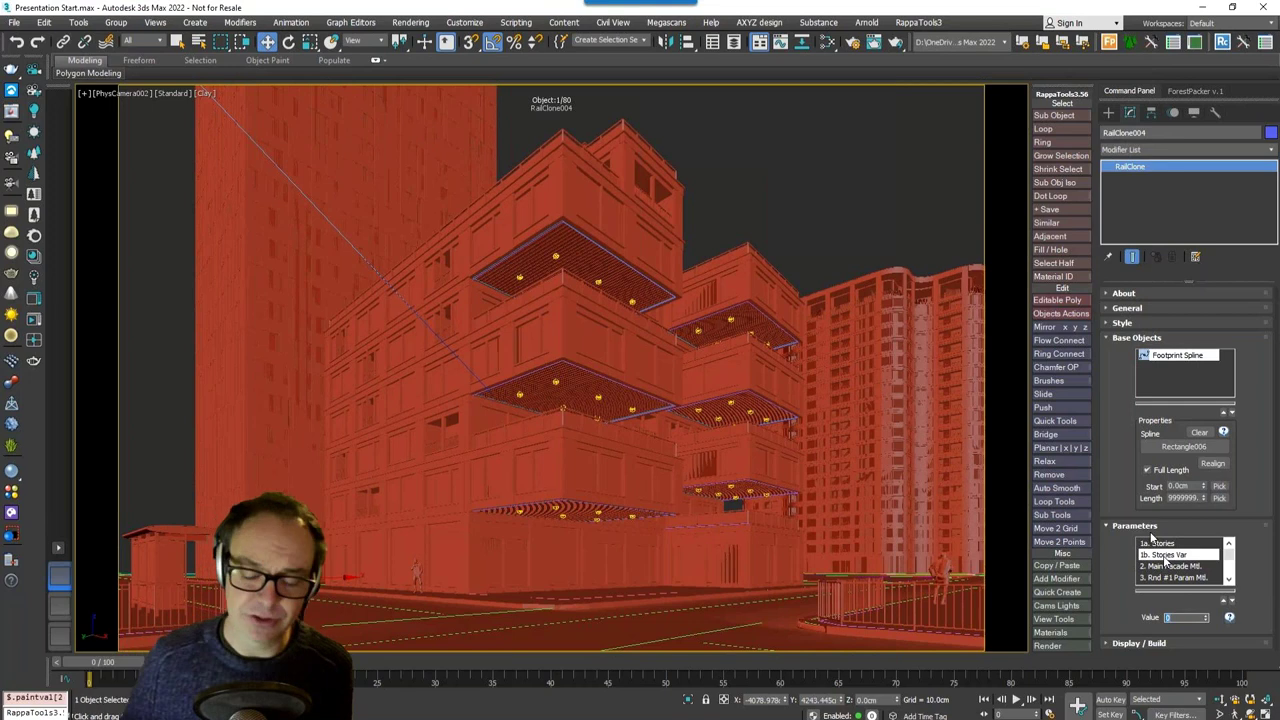
Step: Set the building's Stories parameter to 10, reduce it to 5, and settle on 6
{"action": "left_click", "coordinate": [1160, 543]}
{"action": "left_click_drag", "start_coordinate": [1178, 618], "coordinate": [1157, 625]}
{"action": "type", "text": "10"}
{"action": "key", "text": "Return"}
{"action": "type", "text": "5"}
{"action": "key", "text": "Return"}
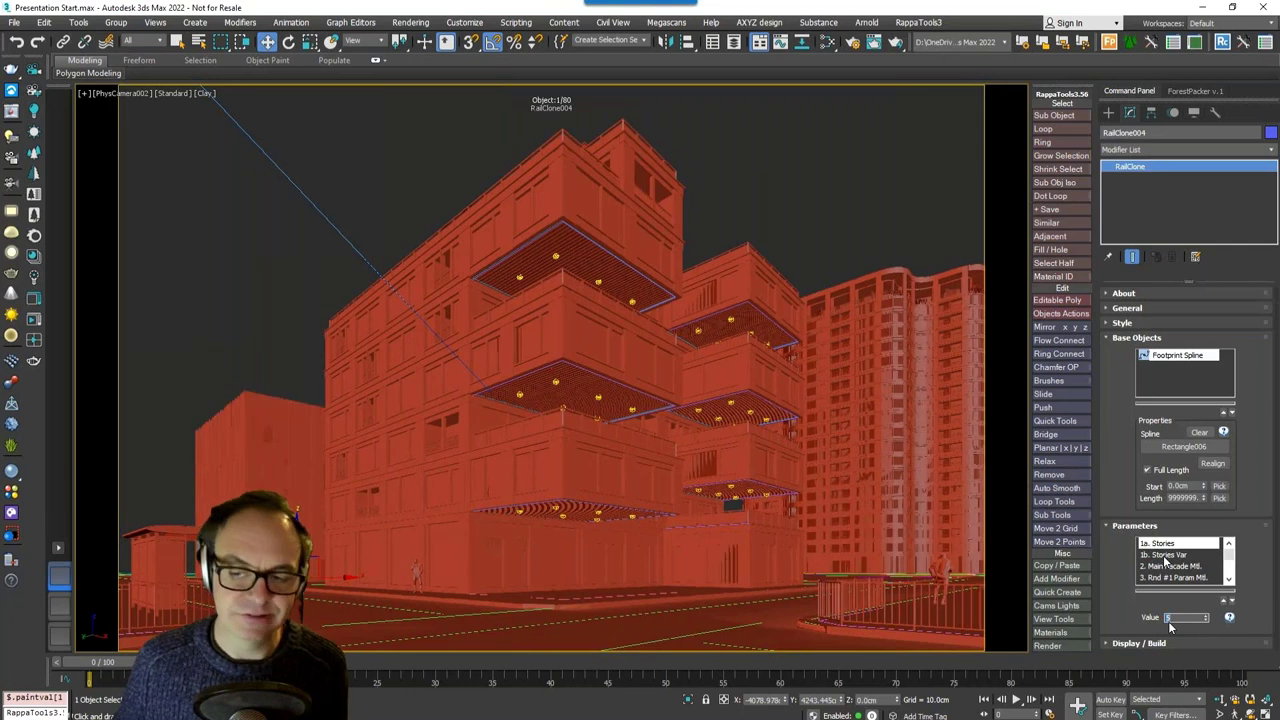
{"action": "type", "text": "6"}
{"action": "key", "text": "Return"}
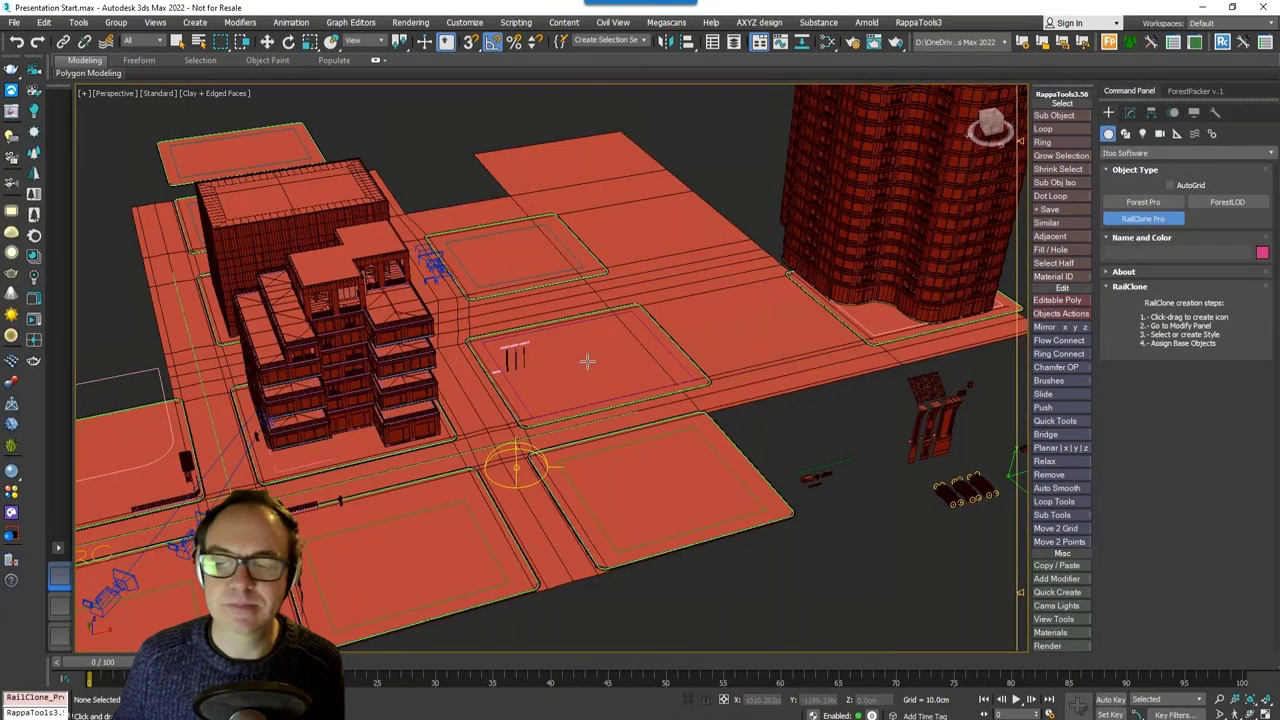
Step: Place another RailClone object on the empty plot beside the building and load the Melbourne style from the TPL-Buildings2 library
{"action": "key", "text": "w"}
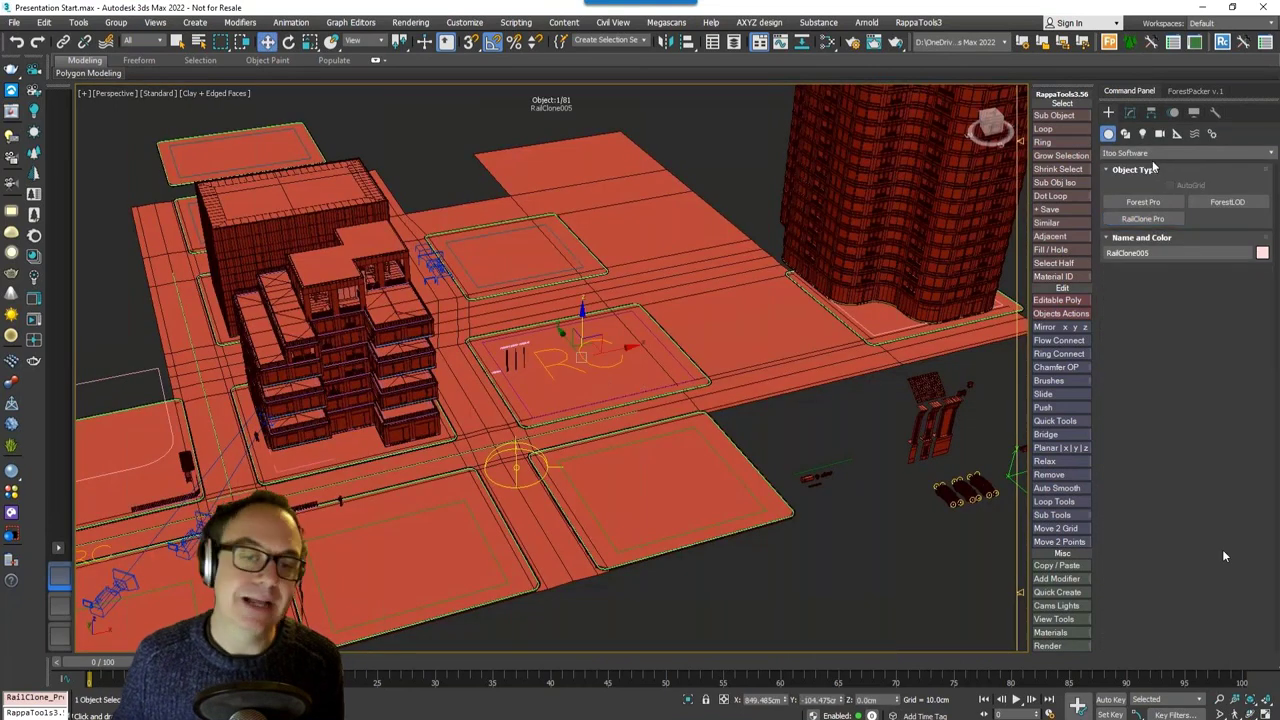
{"action": "left_click", "coordinate": [1130, 113]}
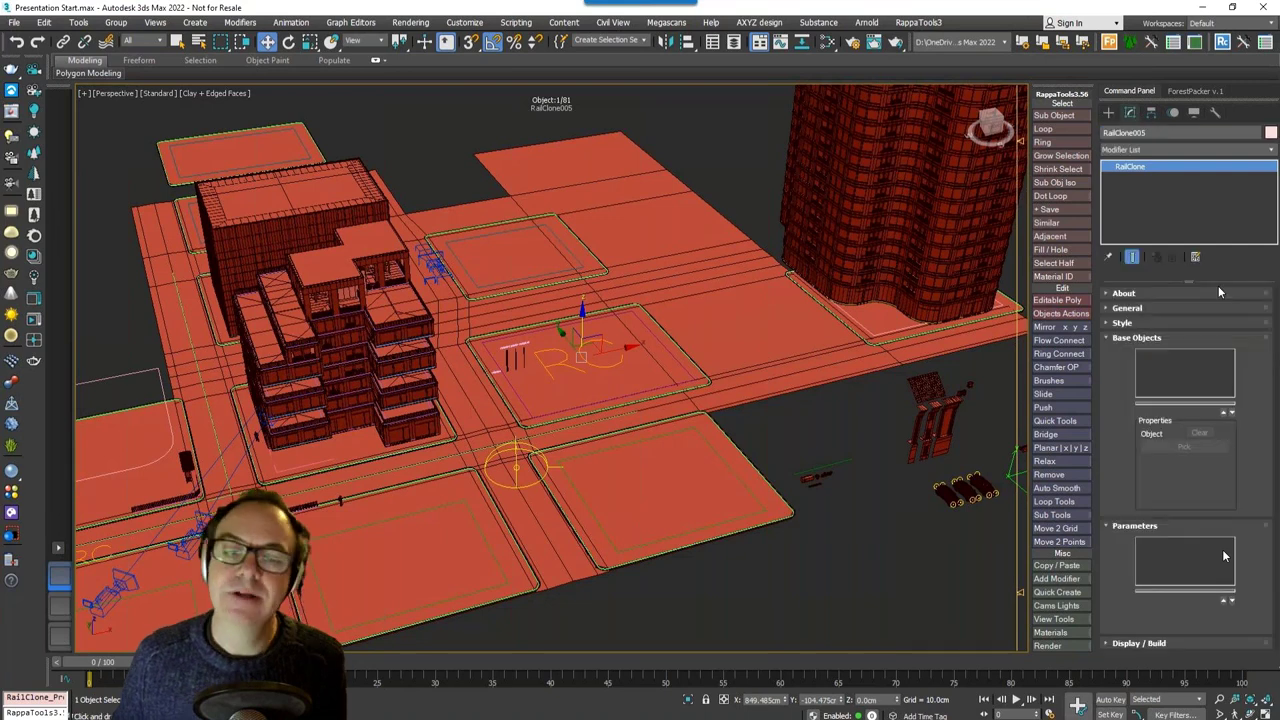
{"action": "left_click", "coordinate": [1150, 322]}
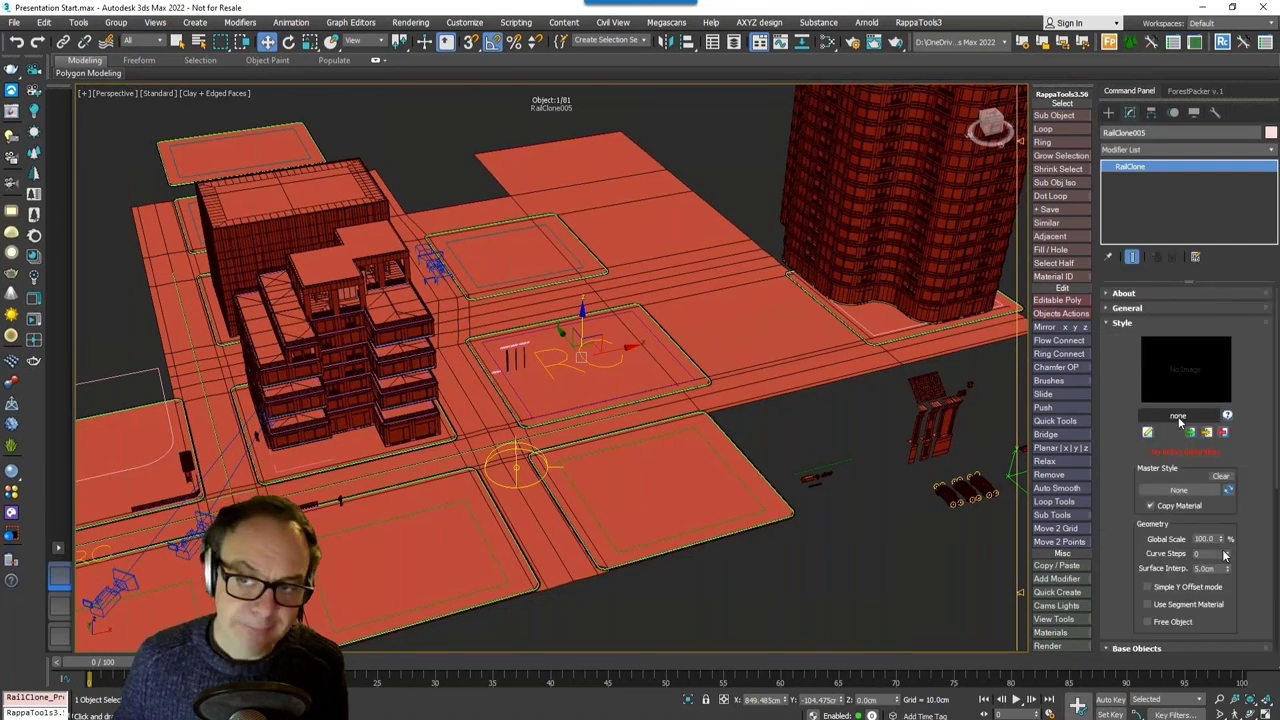
{"action": "left_click", "coordinate": [1179, 416]}
{"action": "scroll", "coordinate": [1222, 556], "scroll_direction": "down", "scroll_amount": 2}
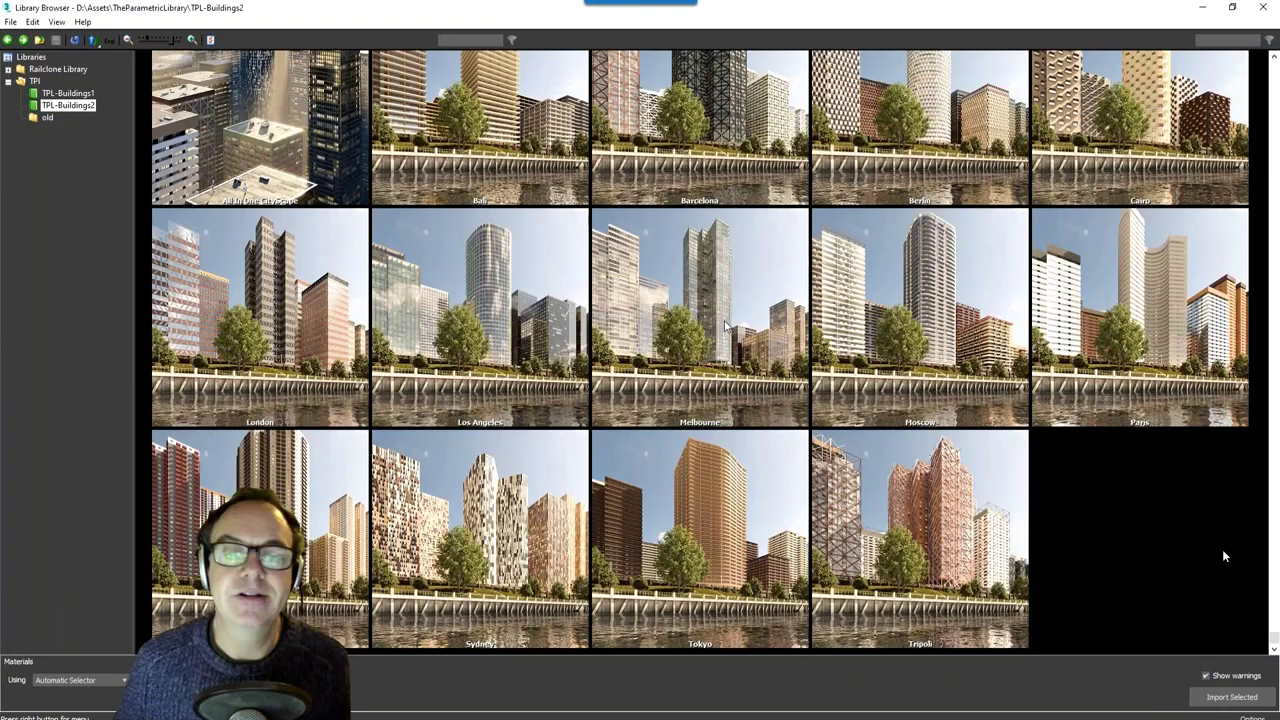
{"action": "left_click", "coordinate": [726, 325]}
{"action": "left_click", "coordinate": [1220, 697]}
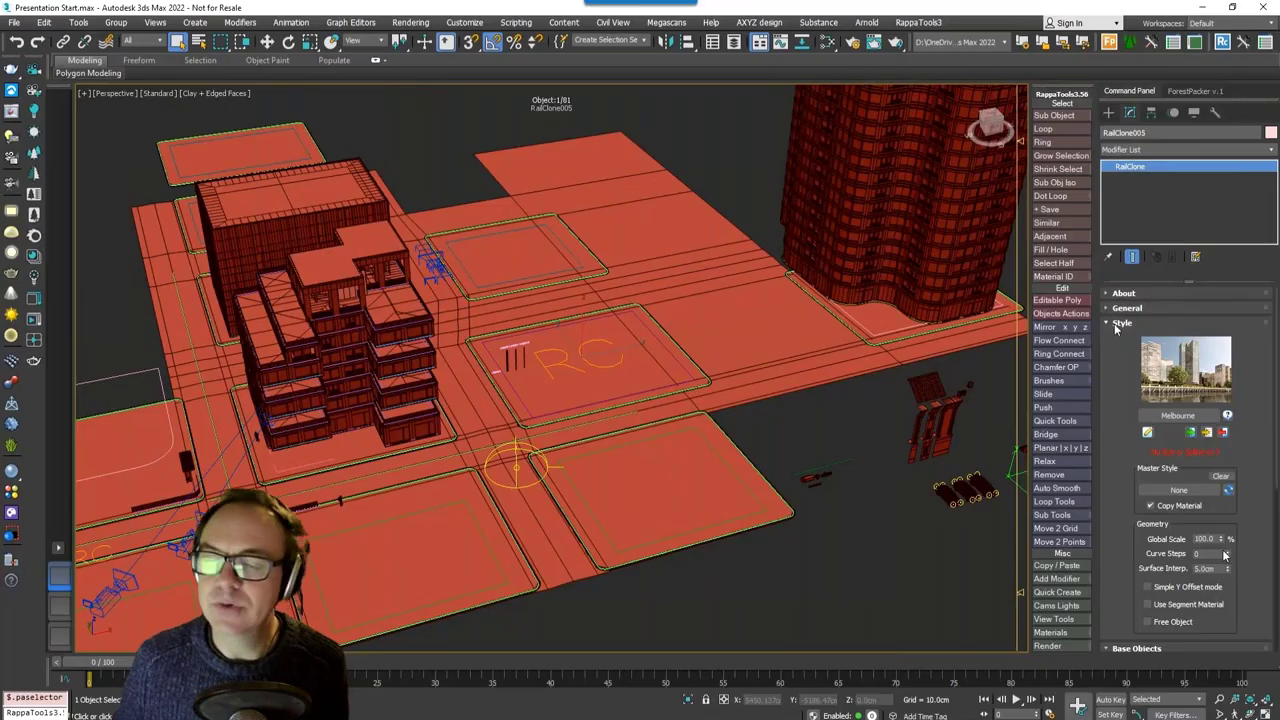
Step: Assign Rectangle008 on that plot as the Melbourne building's Footprint Spline
{"action": "left_click", "coordinate": [1117, 326]}
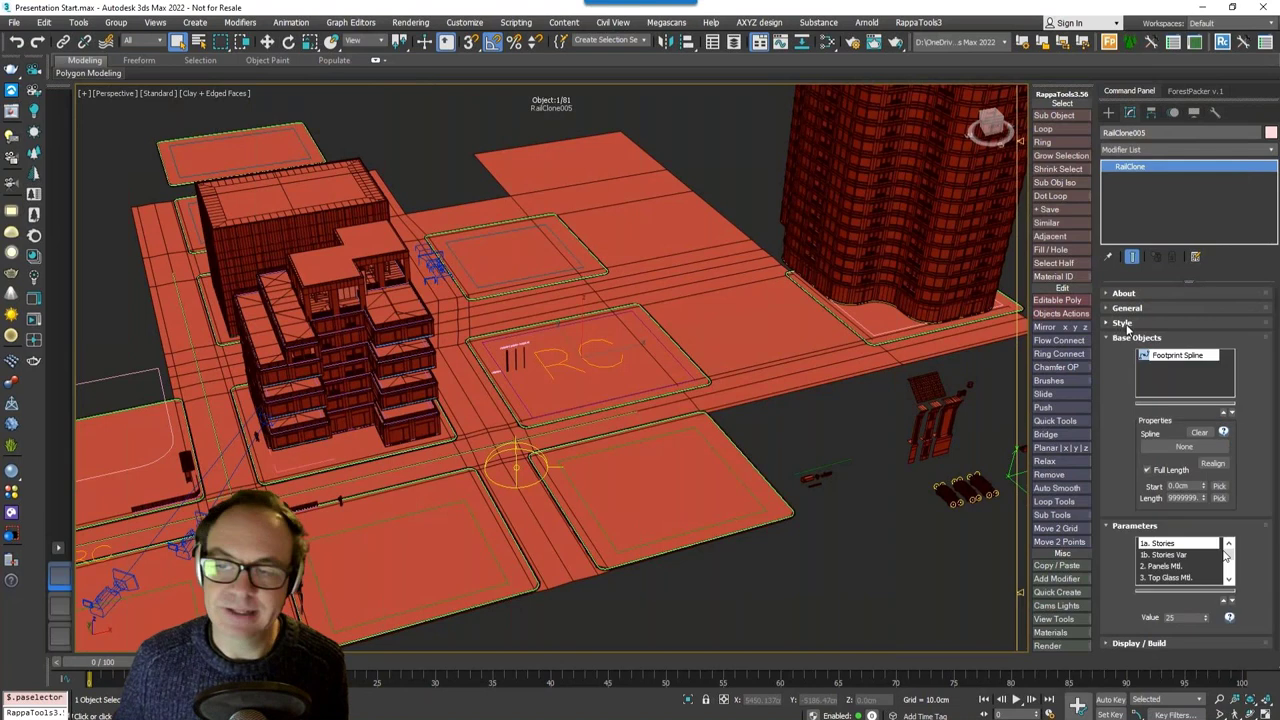
{"action": "left_click", "coordinate": [1160, 449]}
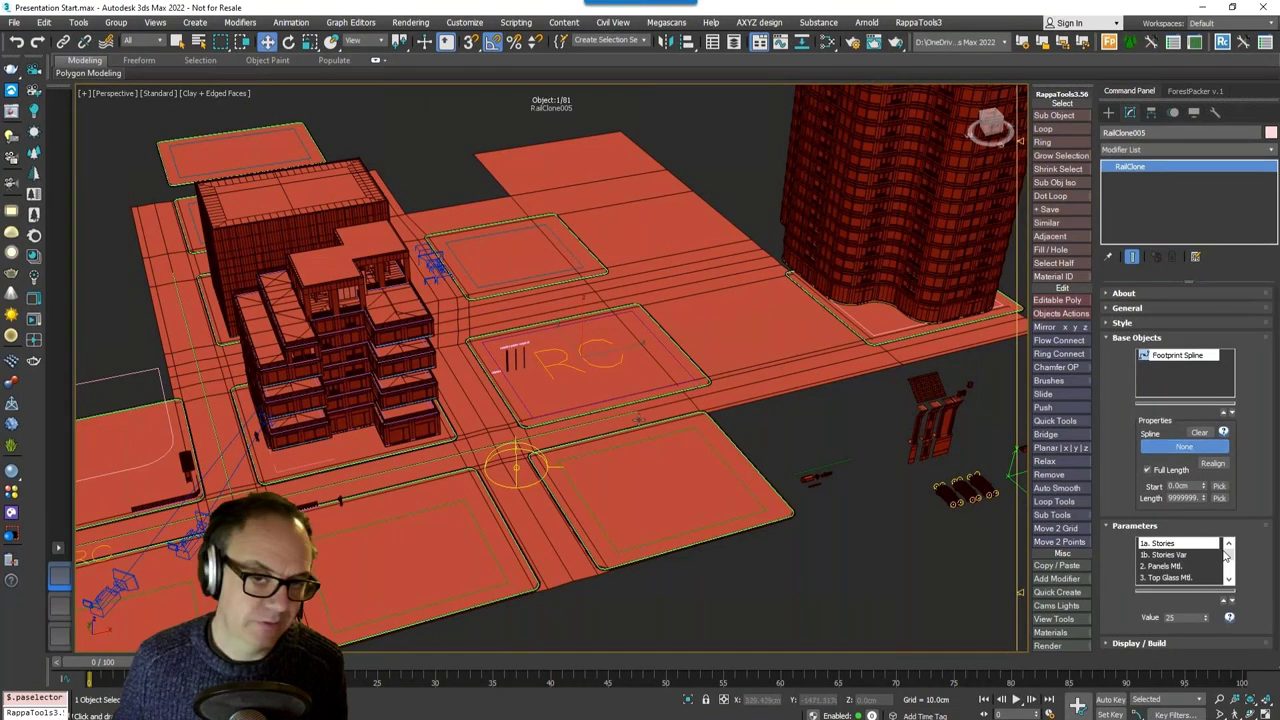
{"action": "left_click", "coordinate": [638, 419]}
{"action": "scroll", "coordinate": [672, 408], "scroll_direction": "down", "scroll_amount": 3}
{"action": "middle_click_drag", "start_coordinate": [672, 408], "coordinate": [654, 338]}
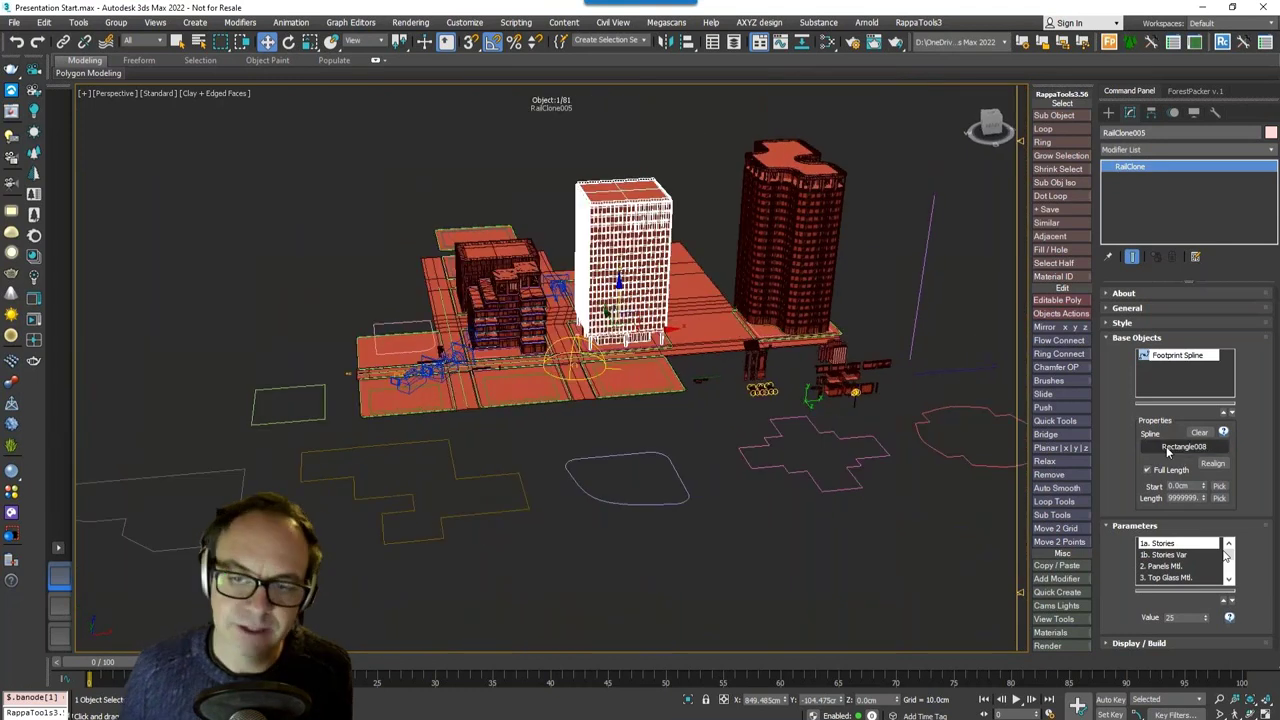
Step: Swap the Melbourne building's Footprint Spline to splines 10, 7, 6 and 13 in turn to try different building shapes
{"action": "left_click", "coordinate": [945, 461]}
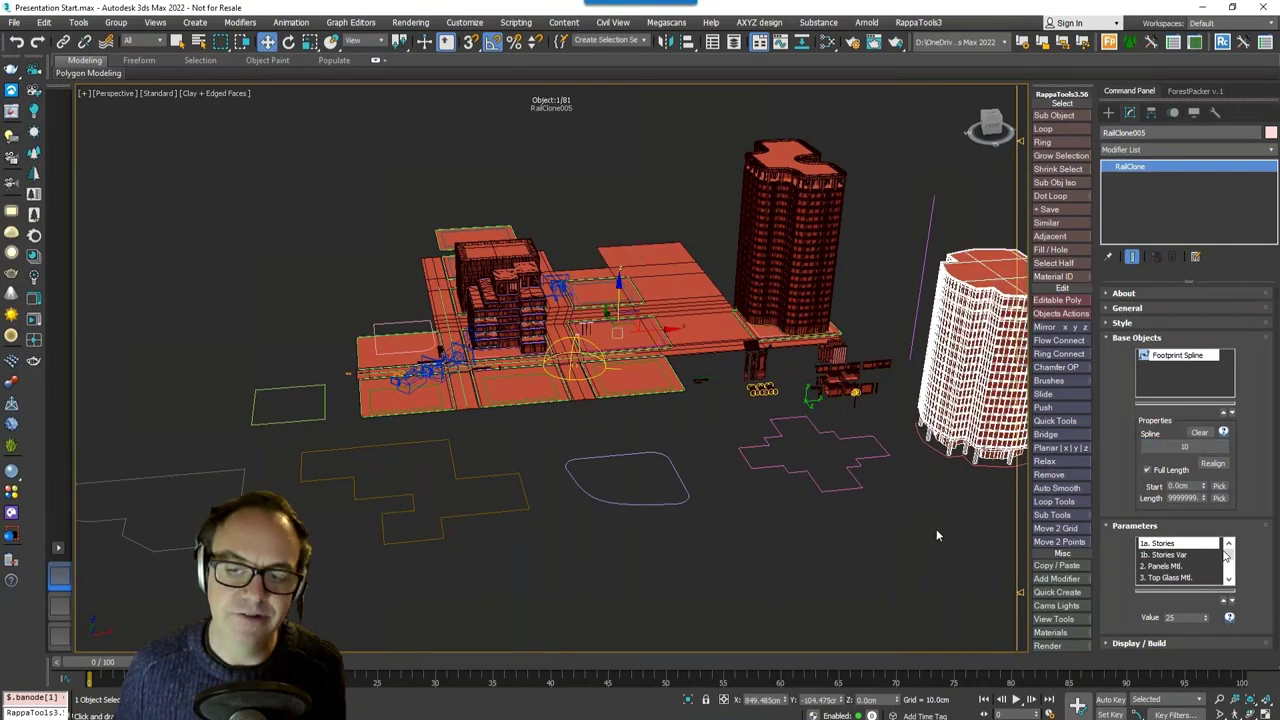
{"action": "left_click", "coordinate": [1157, 440]}
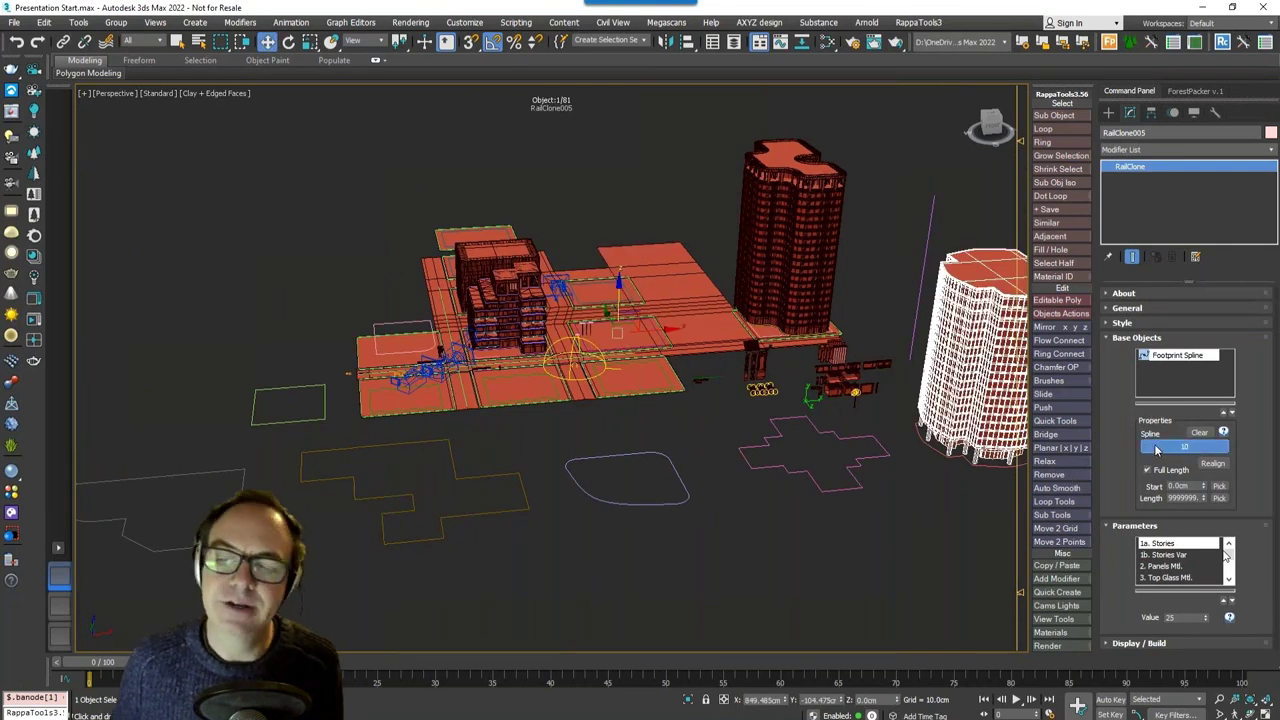
{"action": "left_click", "coordinate": [848, 498]}
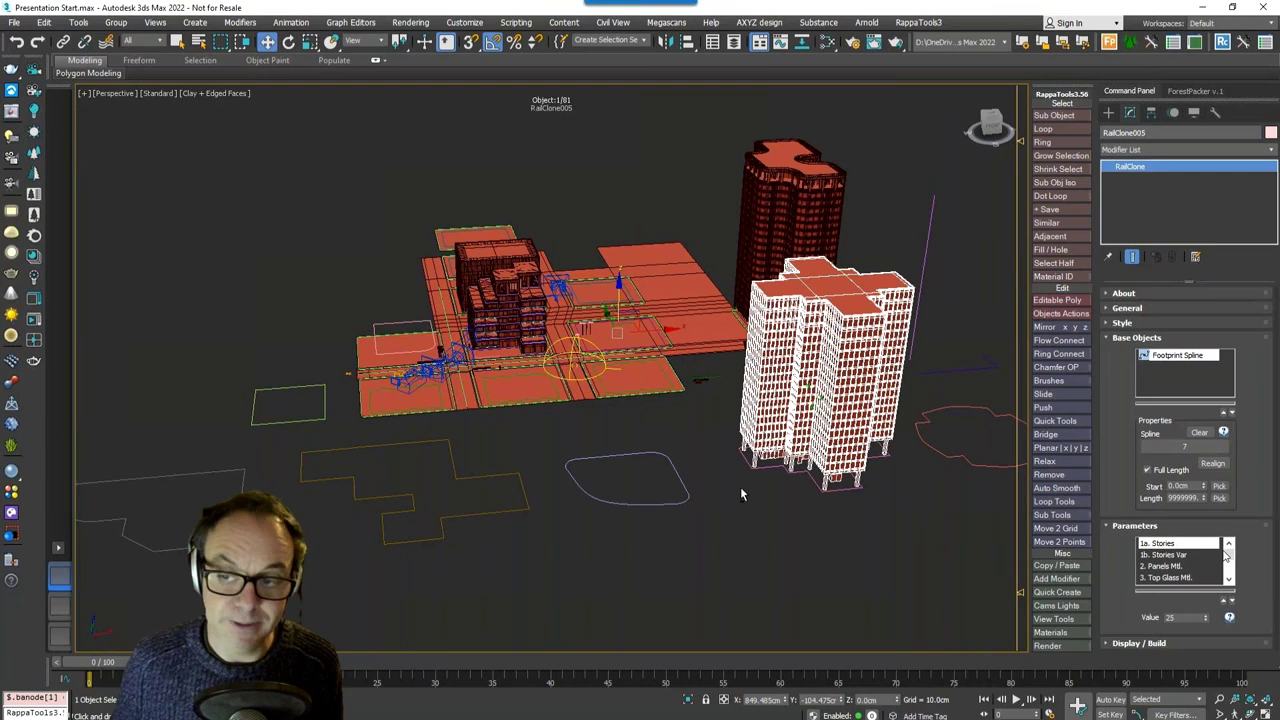
{"action": "middle_click_drag", "start_coordinate": [740, 486], "coordinate": [750, 476], "text": "alt"}
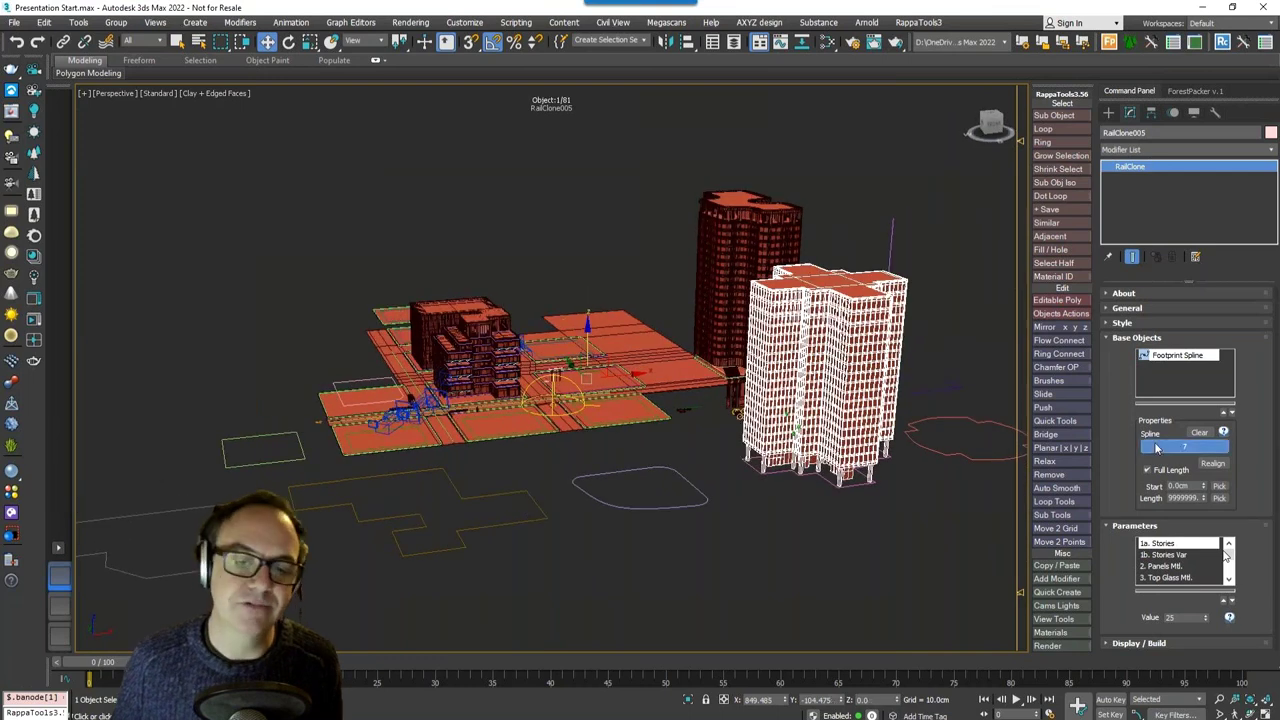
{"action": "left_click", "coordinate": [686, 514]}
{"action": "left_click", "coordinate": [1183, 447]}
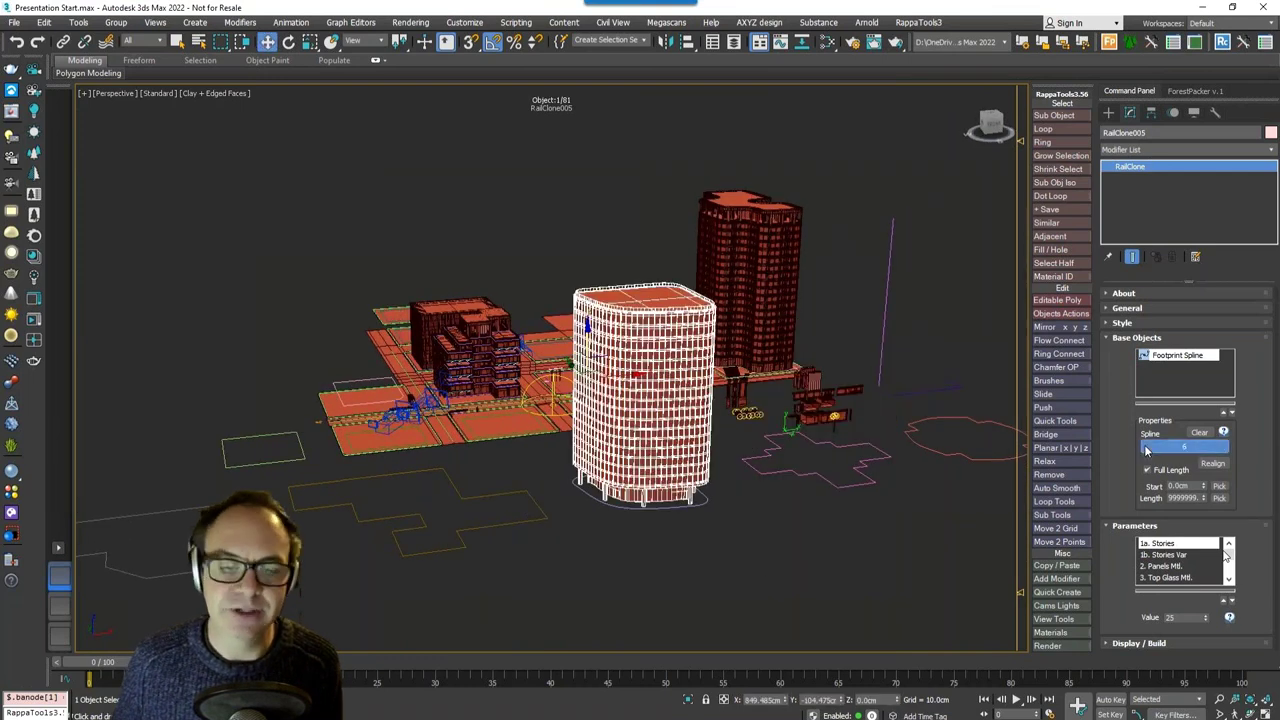
{"action": "left_click", "coordinate": [509, 525]}
{"action": "middle_click_drag", "start_coordinate": [615, 524], "coordinate": [467, 525], "text": "alt"}
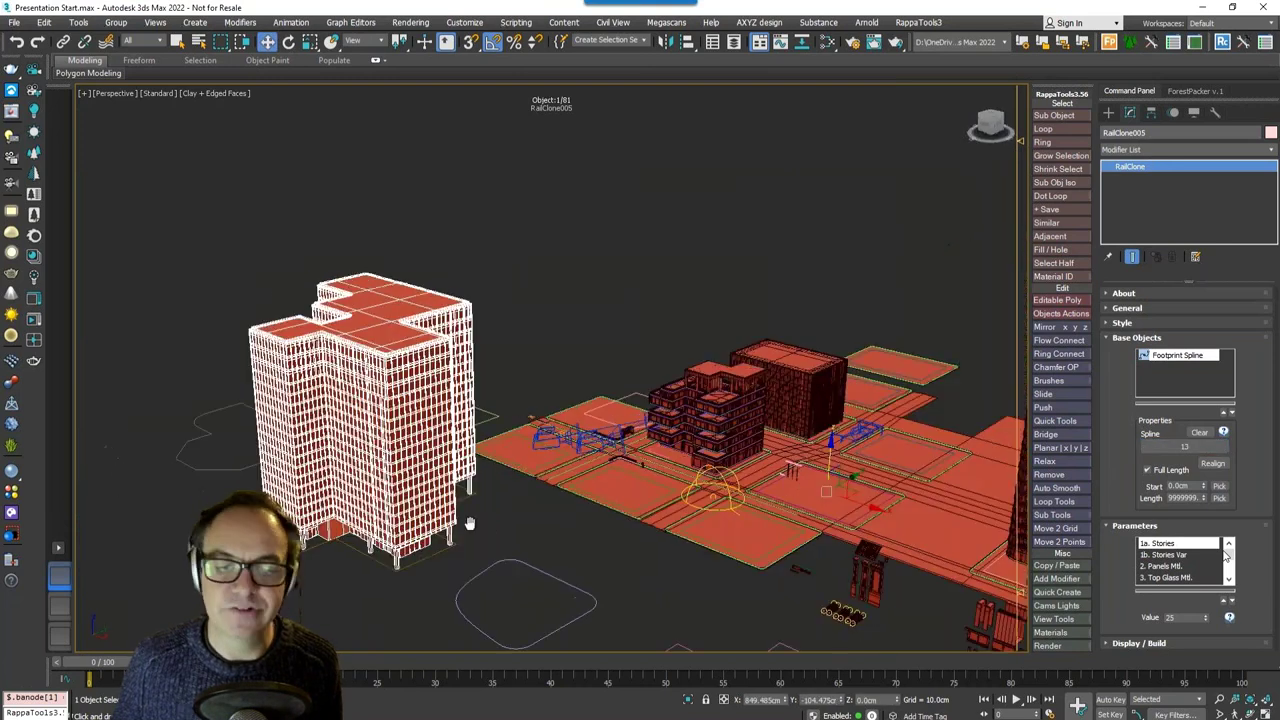
Step: Assign Rectangle014 as the Melbourne building's Footprint Spline and vary the tower heights with Stories Var 15 and Random Seed 123458
{"action": "left_click", "coordinate": [1153, 449]}
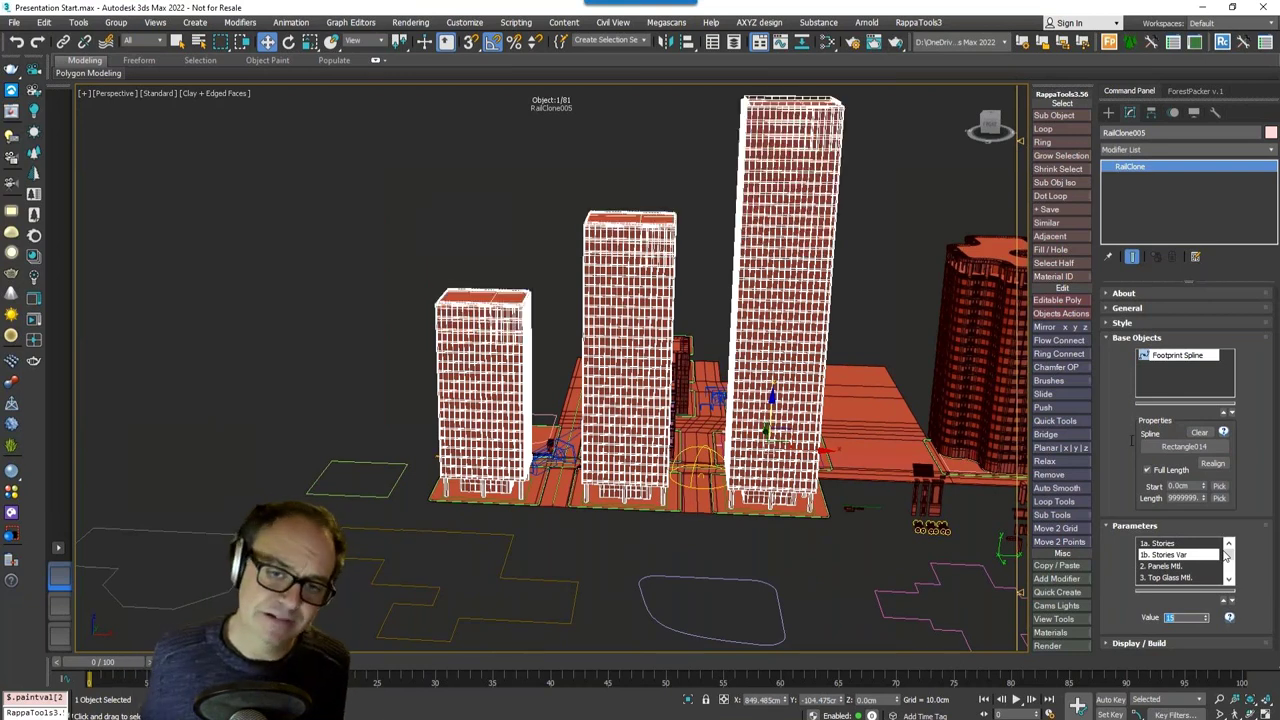
{"action": "left_click", "coordinate": [1128, 310]}
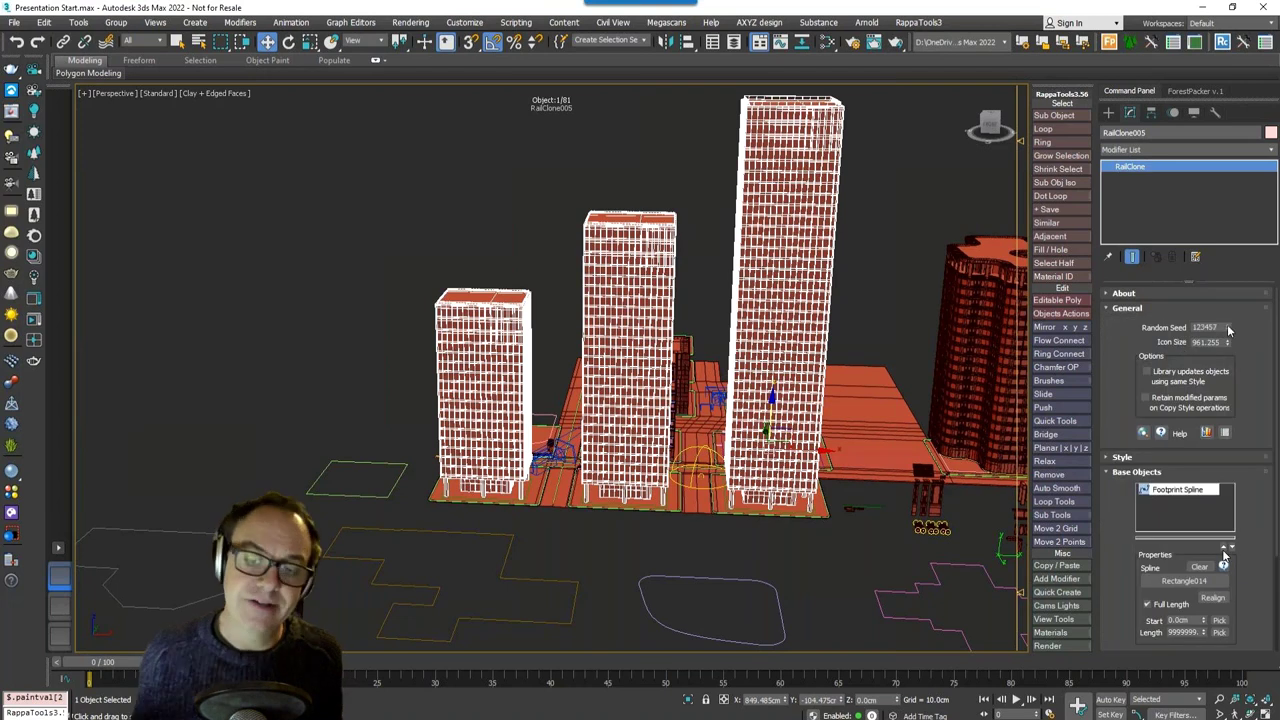
{"action": "left_click", "coordinate": [1228, 326]}
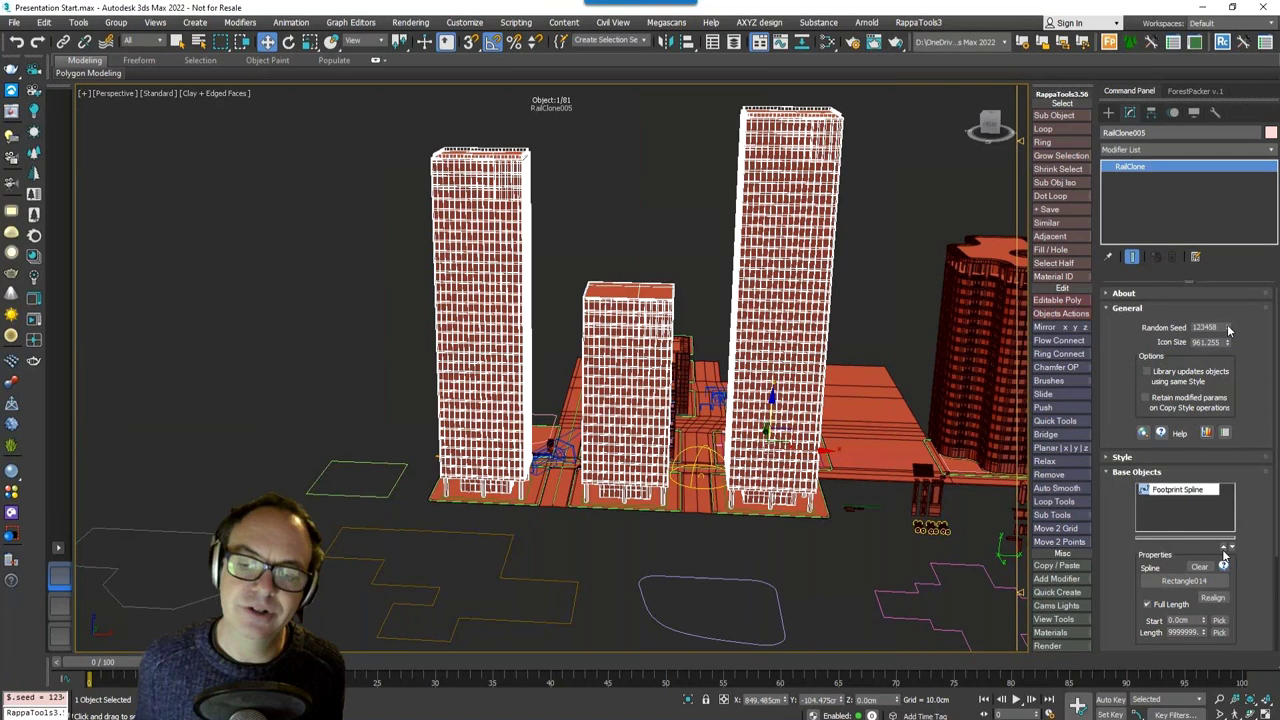
{"action": "left_click", "coordinate": [1228, 329]}
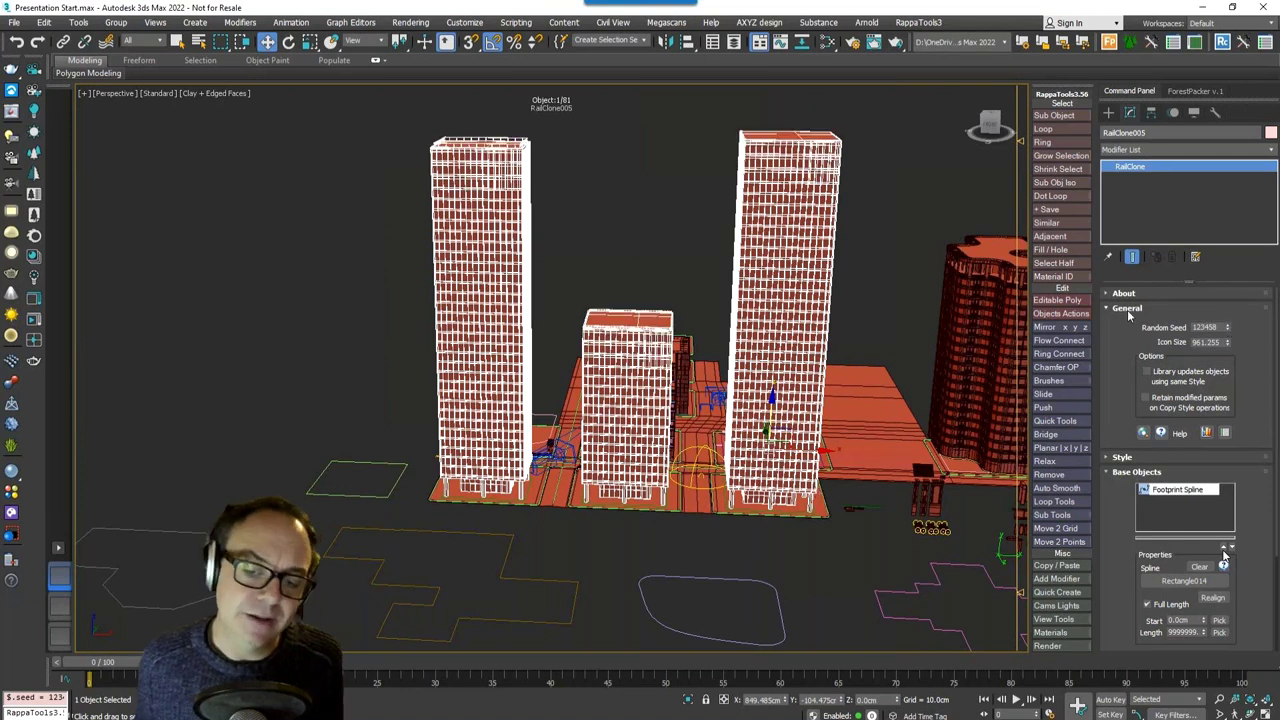
Step: Display the Melbourne towers as boxes in the viewport and switch their Footprint Spline to Rectangle008
{"action": "left_click", "coordinate": [1127, 308]}
{"action": "left_click", "coordinate": [1178, 447]}
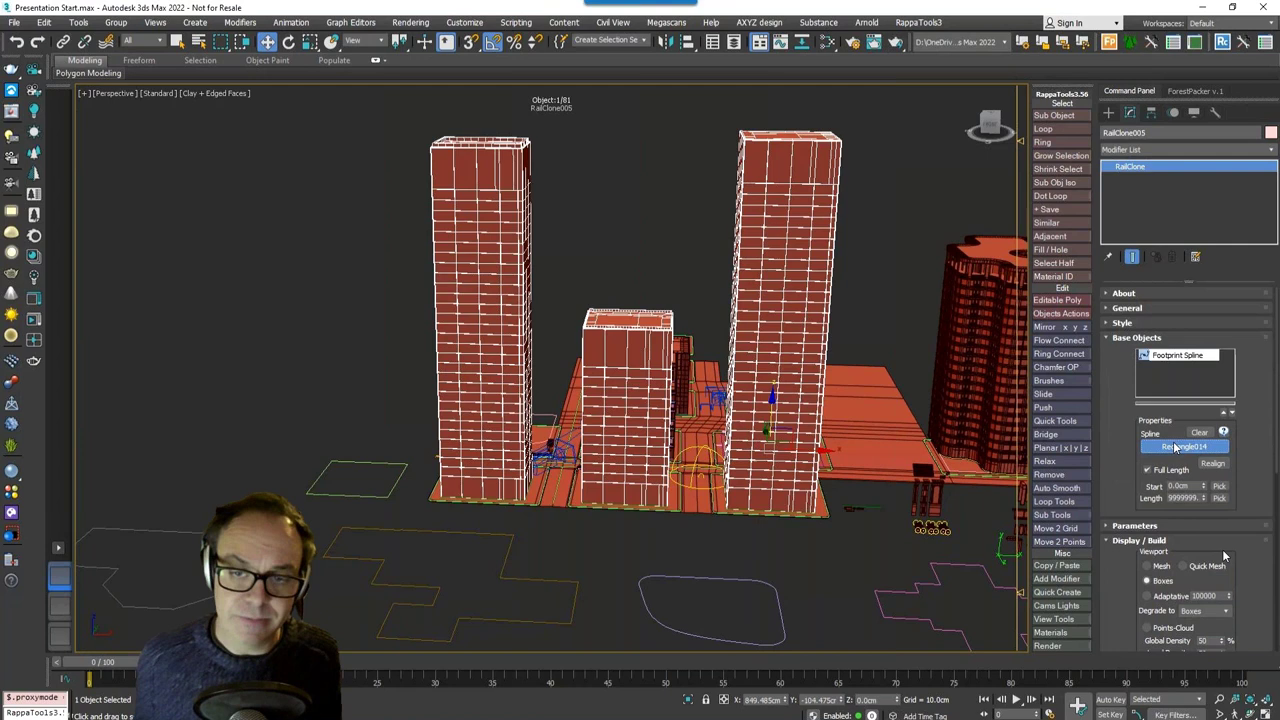
{"action": "middle_click_drag", "start_coordinate": [838, 478], "coordinate": [860, 537], "text": "alt"}
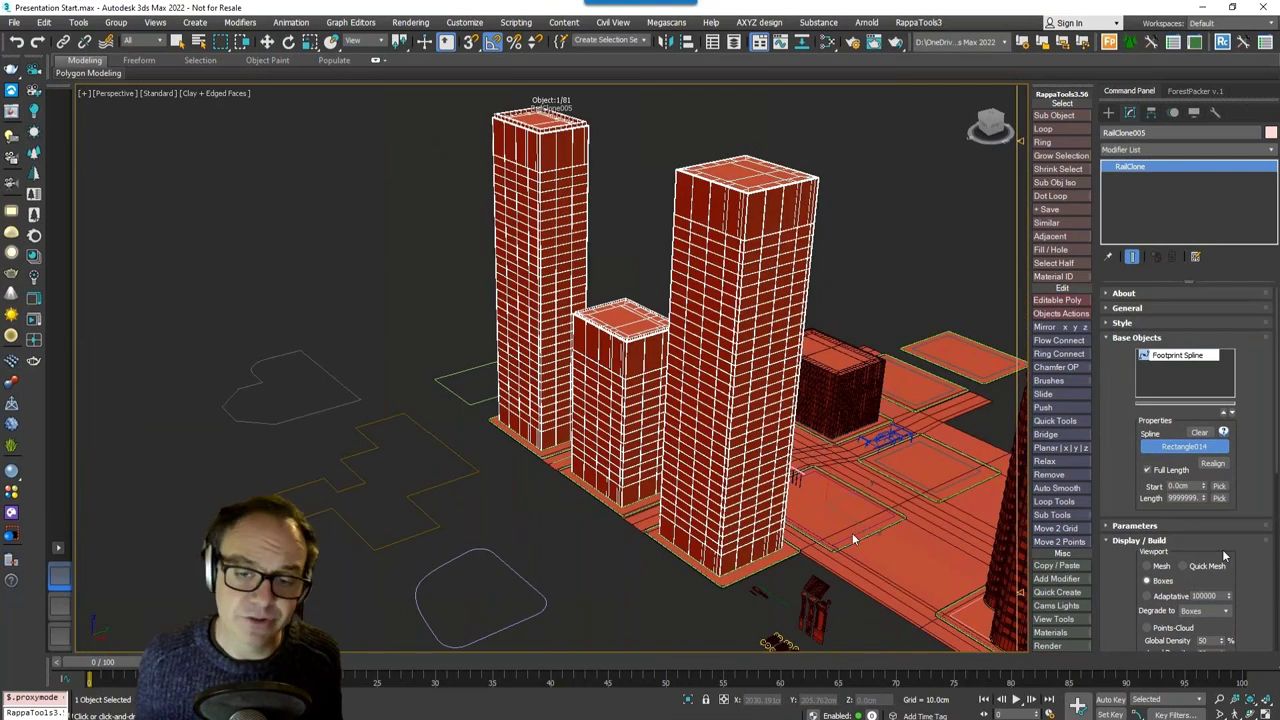
{"action": "key", "text": "w"}
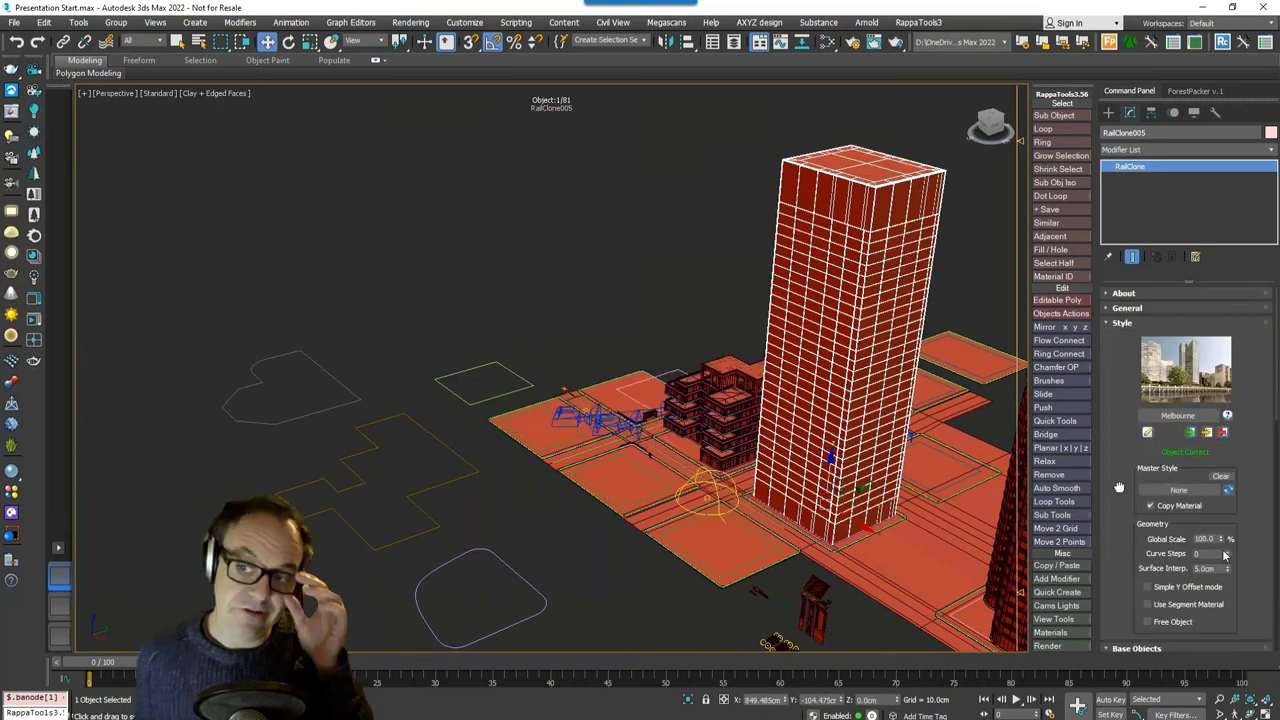
Step: View the scene through PhysCamera002 and lower the Melbourne building's Stories parameter to 6, followed by 5
{"action": "scroll", "coordinate": [1119, 487], "scroll_direction": "down", "scroll_amount": 10}
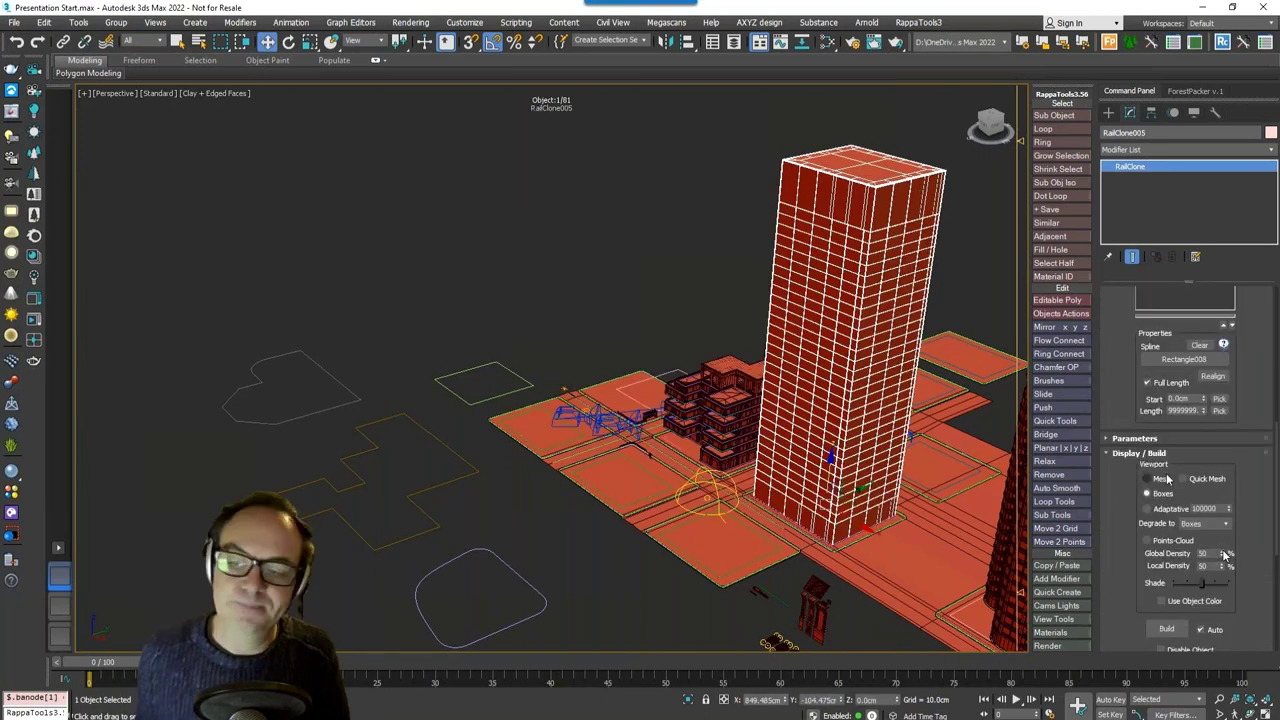
{"action": "left_click", "coordinate": [1140, 438]}
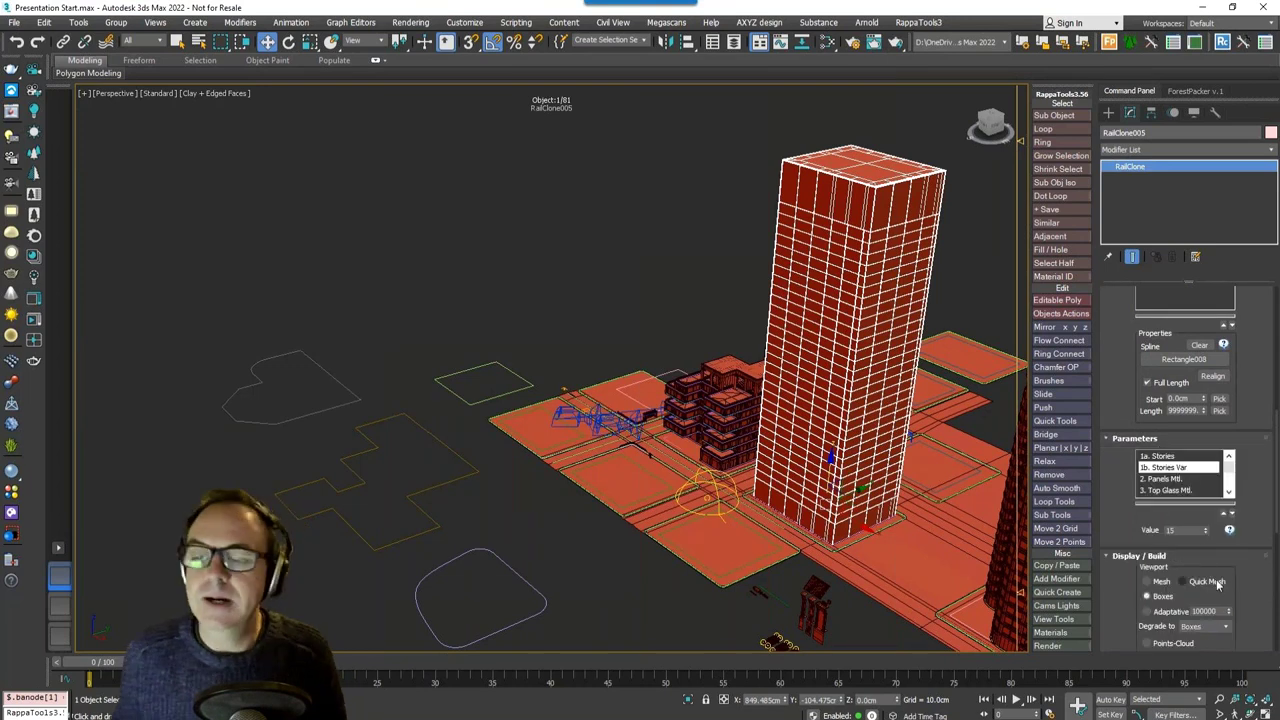
{"action": "left_click", "coordinate": [1164, 457]}
{"action": "key", "text": "c"}
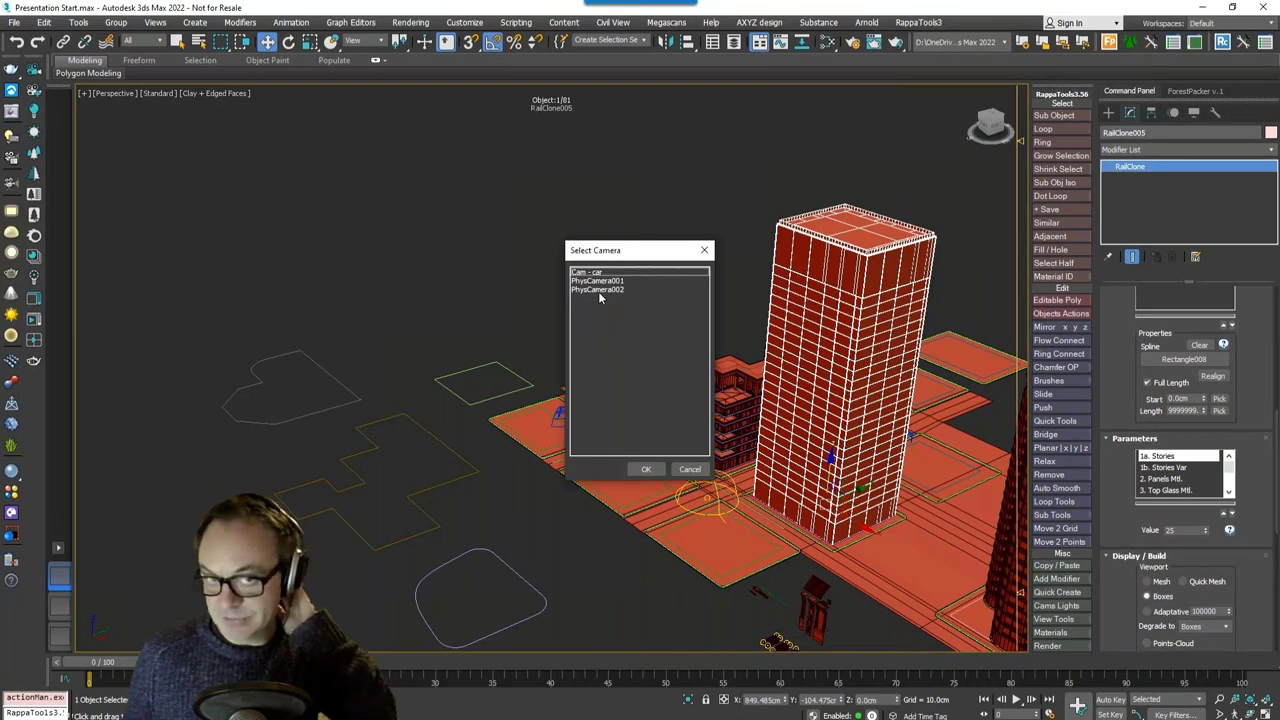
{"action": "left_click", "coordinate": [598, 290]}
{"action": "double_click", "coordinate": [599, 290]}
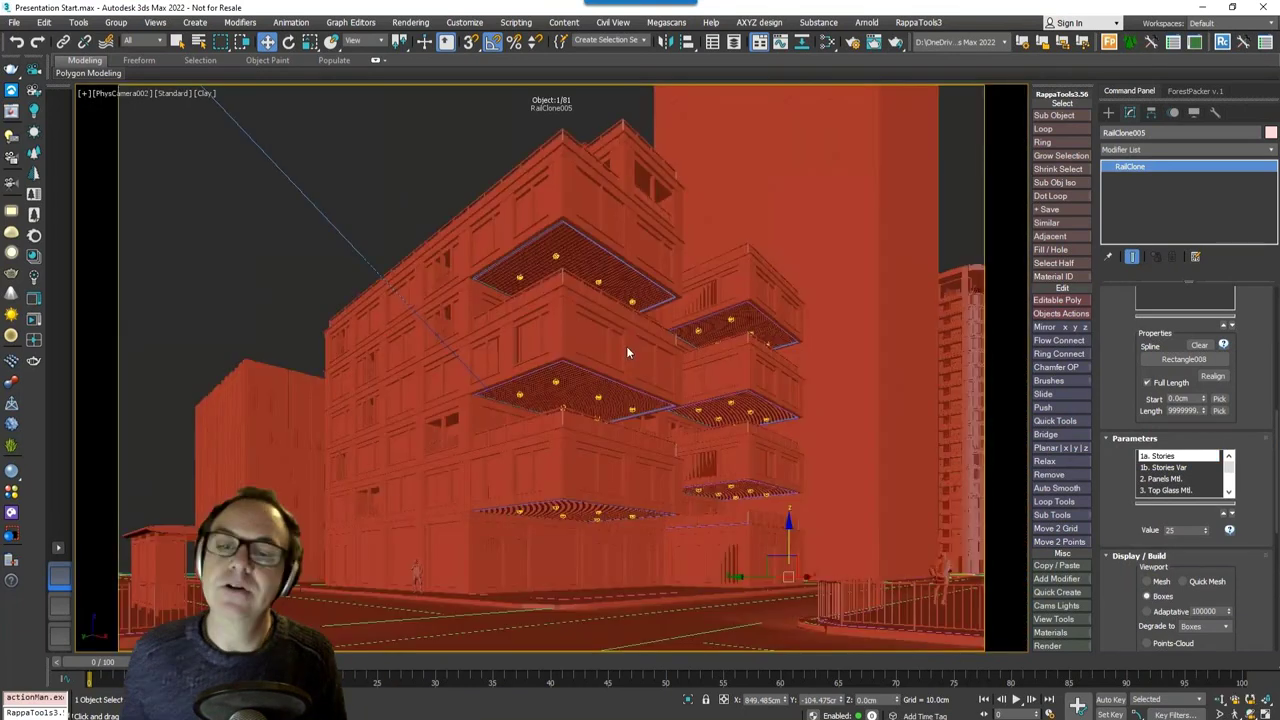
{"action": "left_click_drag", "start_coordinate": [1190, 530], "coordinate": [1145, 533]}
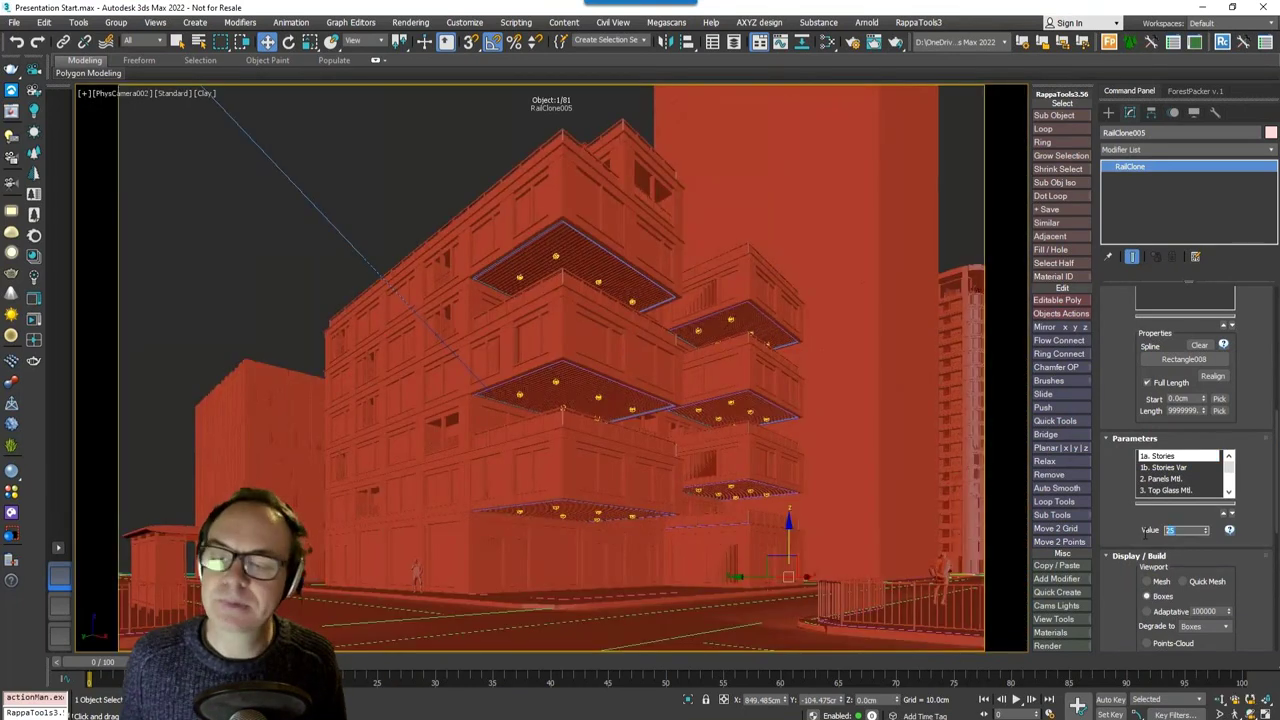
{"action": "type", "text": "60"}
{"action": "key", "text": "Return"}
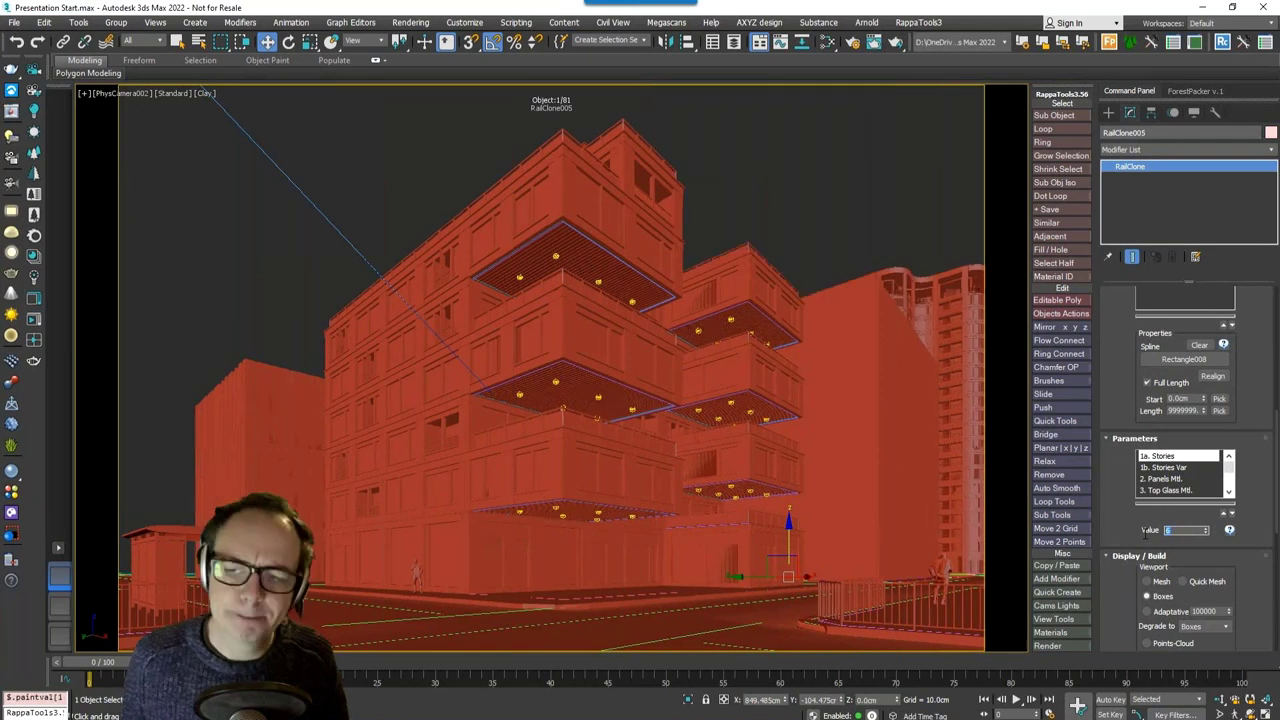
{"action": "type", "text": "5"}
{"action": "key", "text": "Return"}
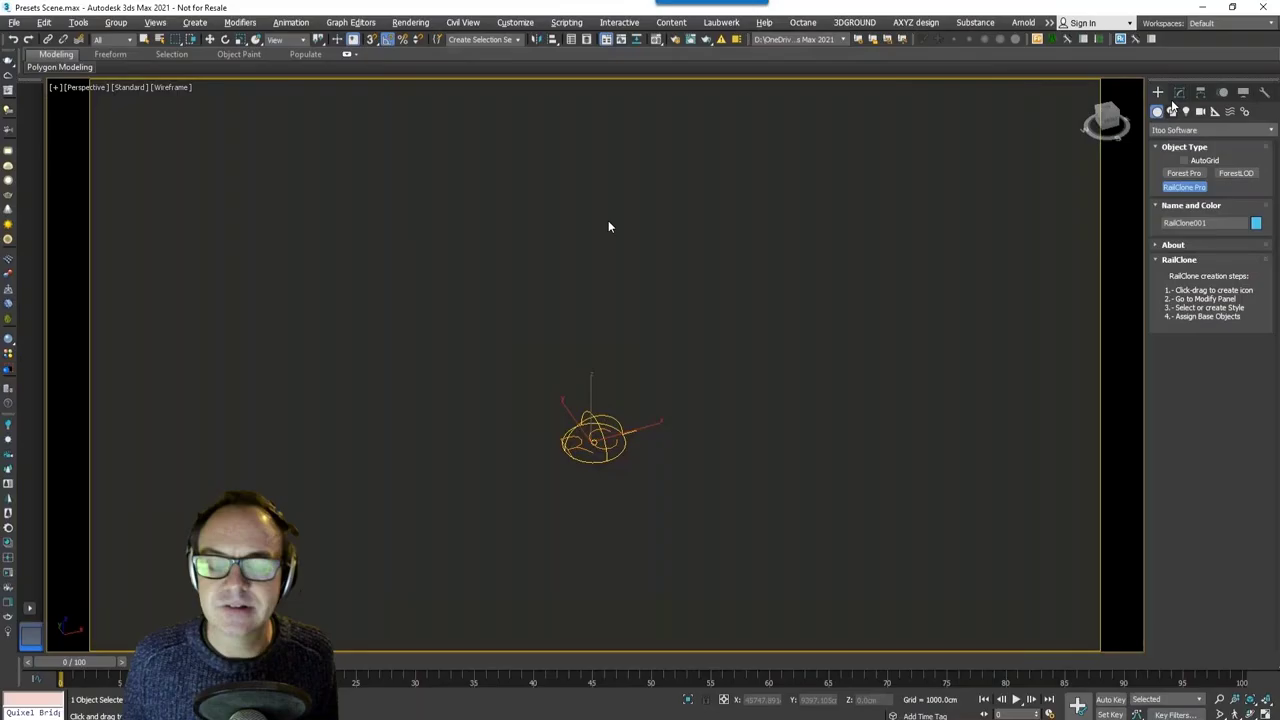
Step: Load the All In One CityScape style from the TPL_Buildings02 library into the new RailClone object and widen the command panel to two columns
{"action": "left_click", "coordinate": [1179, 92]}
{"action": "key", "text": "w"}
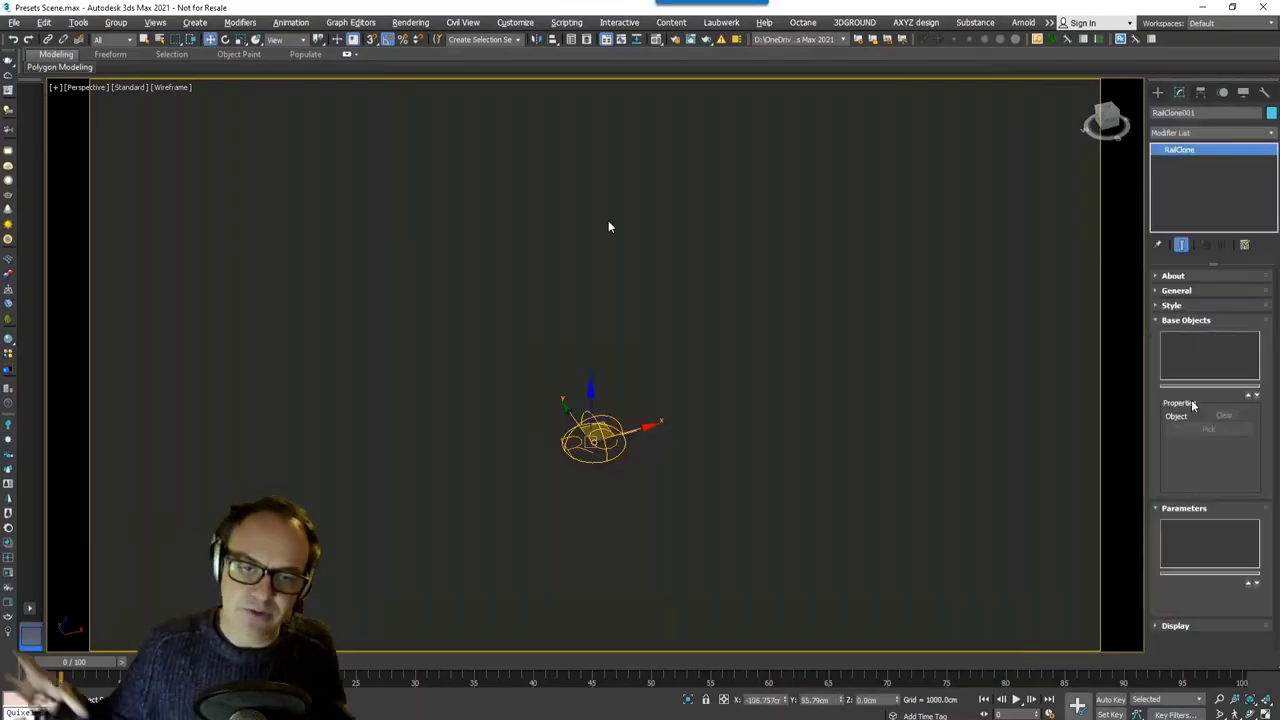
{"action": "left_click", "coordinate": [1183, 306]}
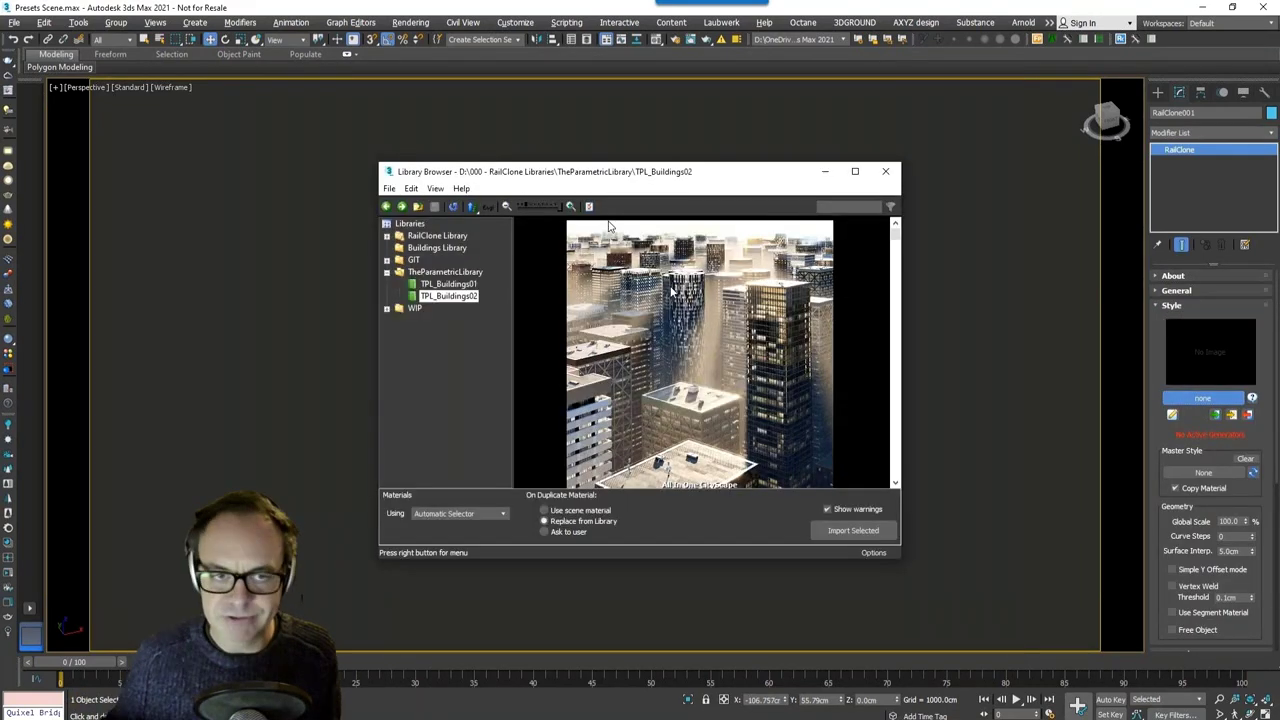
{"action": "double_click", "coordinate": [700, 350]}
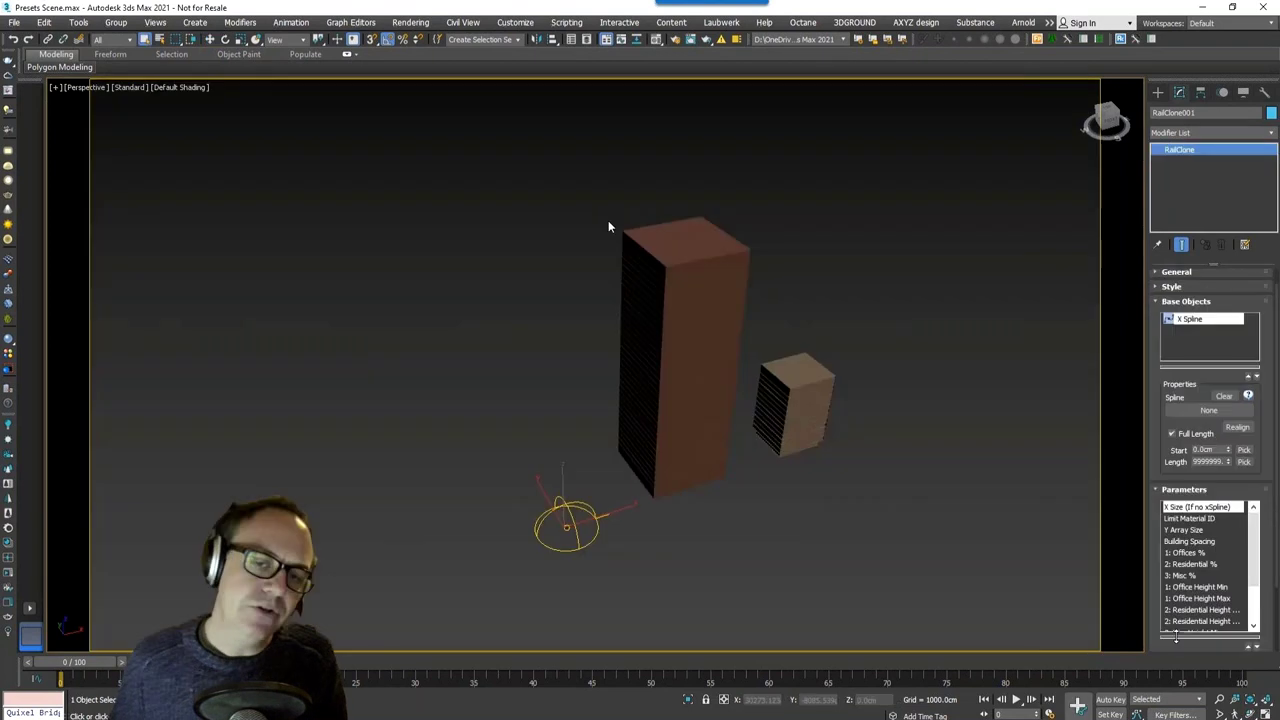
{"action": "left_click_drag", "start_coordinate": [1143, 420], "coordinate": [1020, 407]}
{"action": "left_click_drag", "start_coordinate": [1188, 257], "coordinate": [1186, 317]}
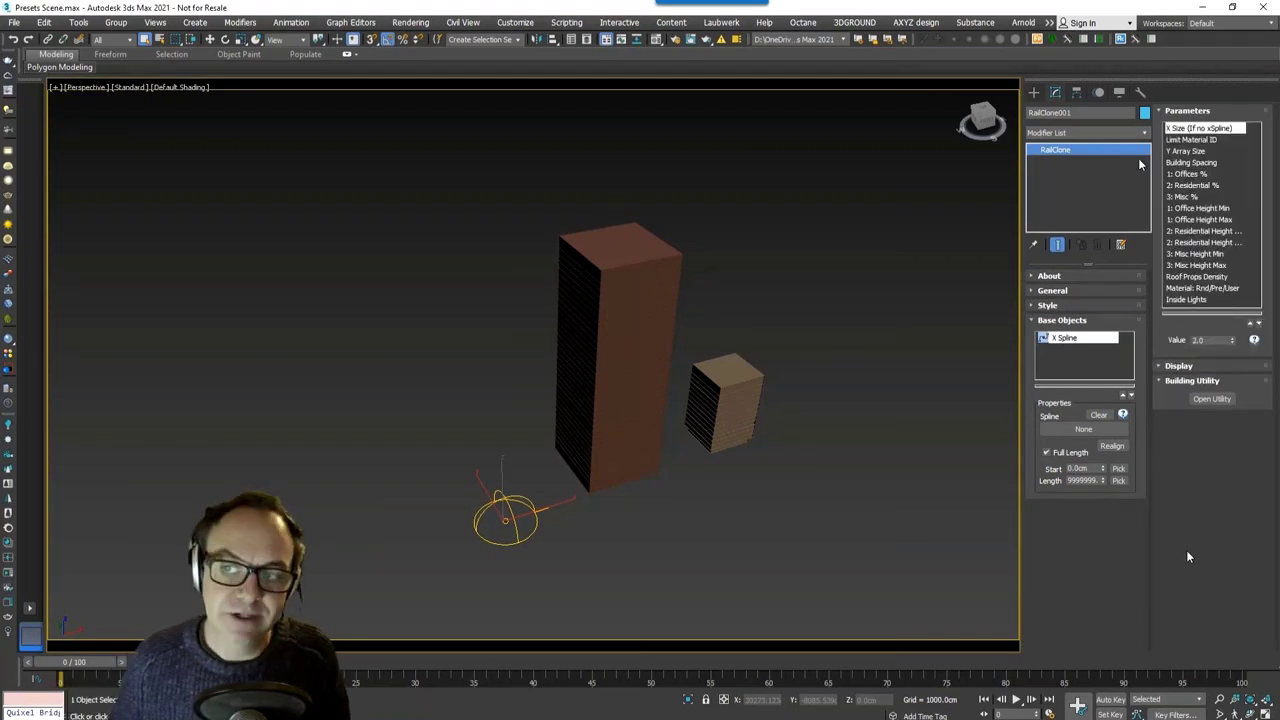
Step: Set the cityscape's X Size (If no xSpline) parameter to 7
{"action": "left_click", "coordinate": [1196, 152]}
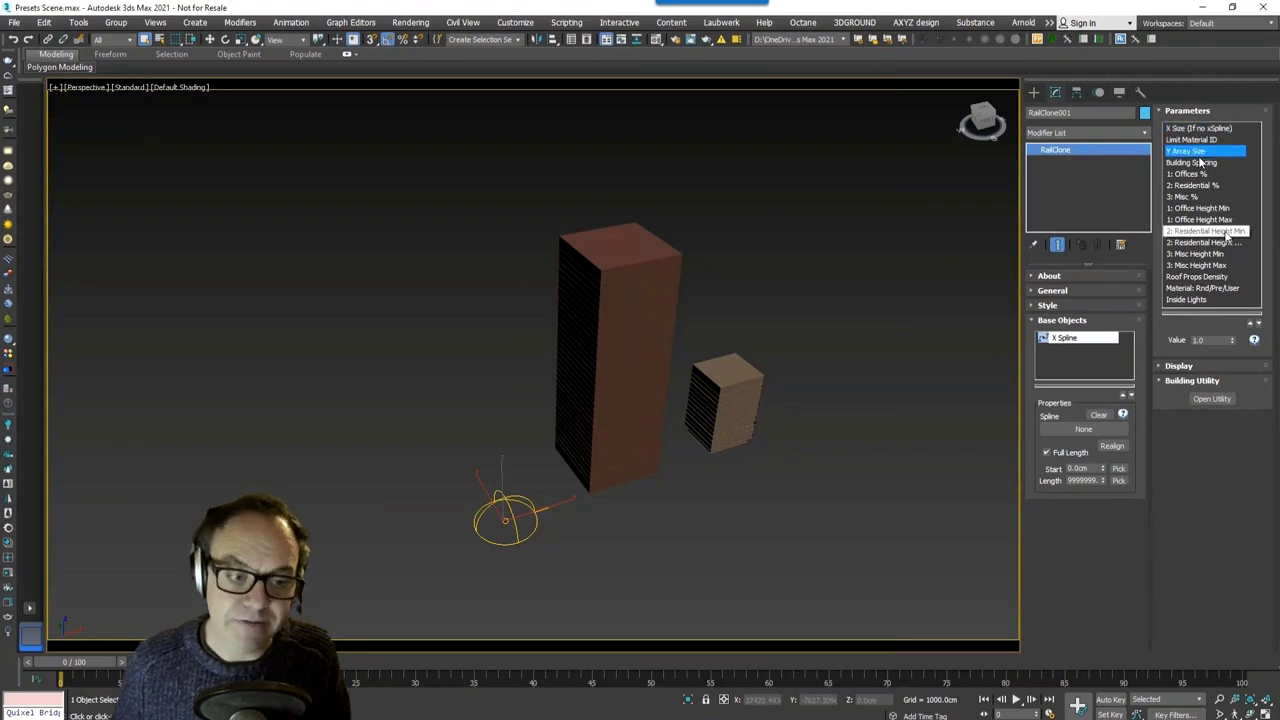
{"action": "middle_click_drag", "start_coordinate": [875, 473], "coordinate": [731, 525]}
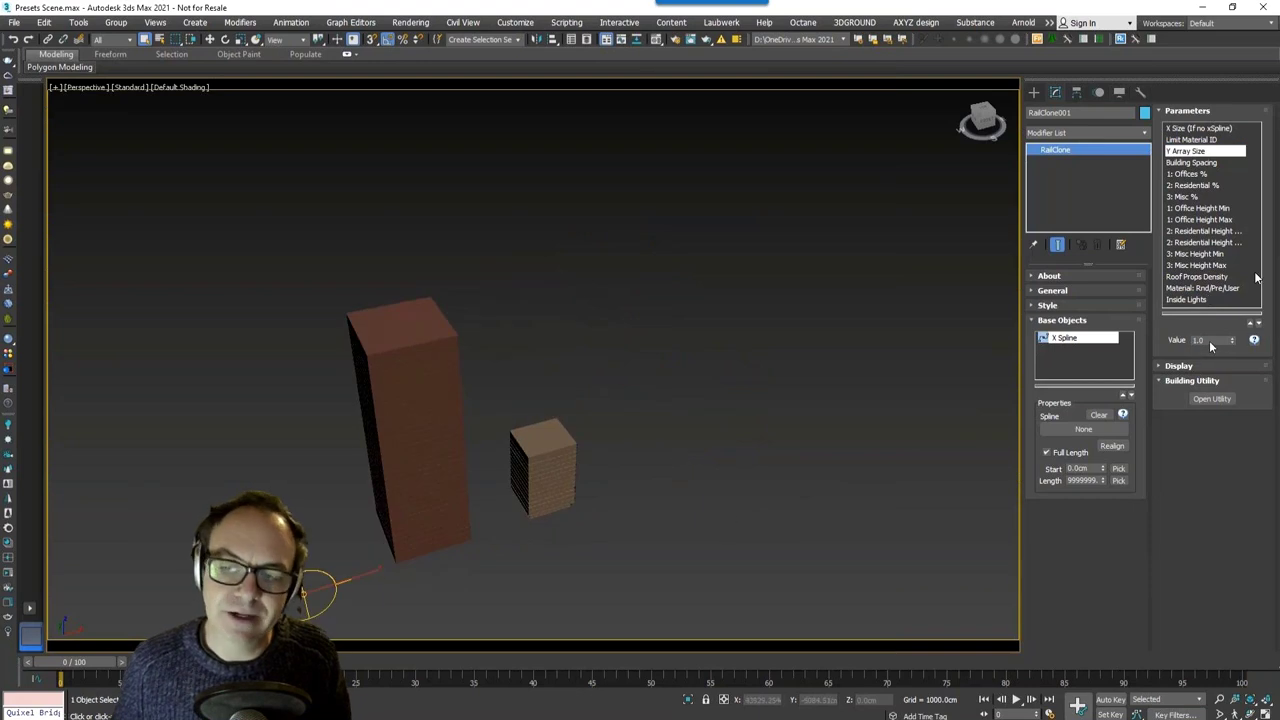
{"action": "scroll", "coordinate": [846, 366], "scroll_direction": "down", "scroll_amount": 3}
{"action": "middle_click_drag", "start_coordinate": [714, 423], "coordinate": [651, 423]}
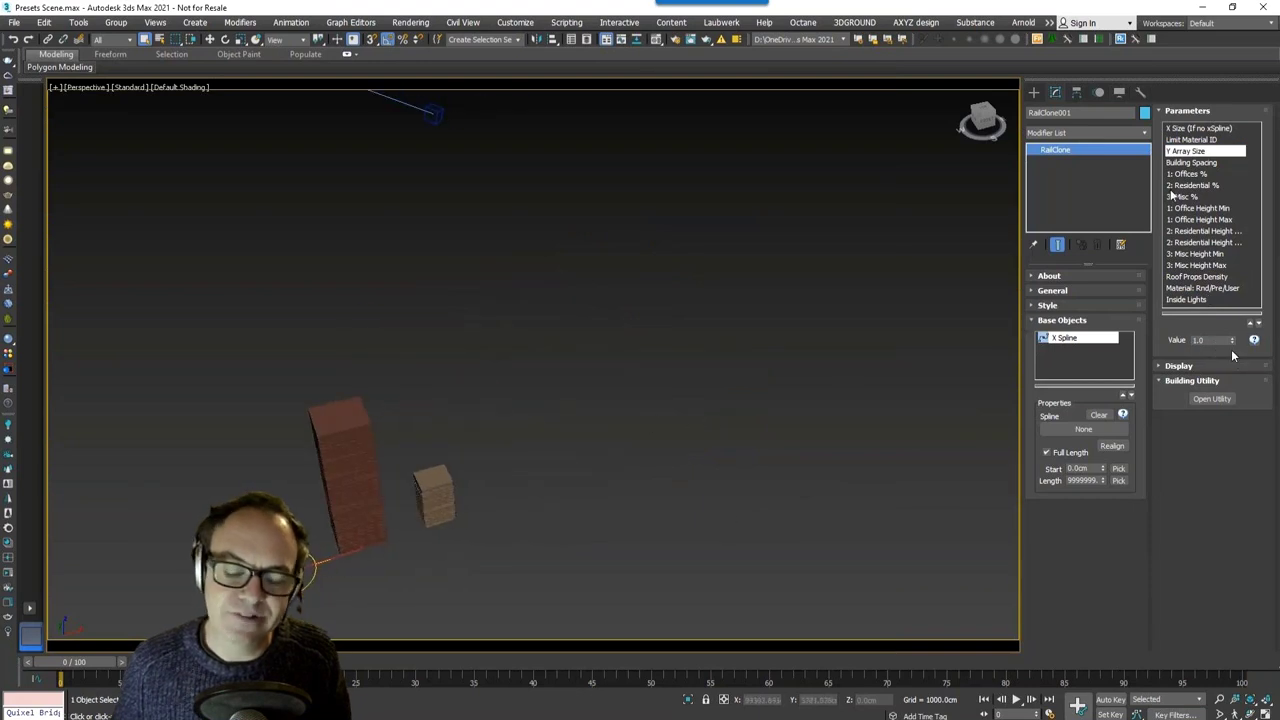
{"action": "left_click", "coordinate": [1197, 129]}
{"action": "key", "text": "Tab"}
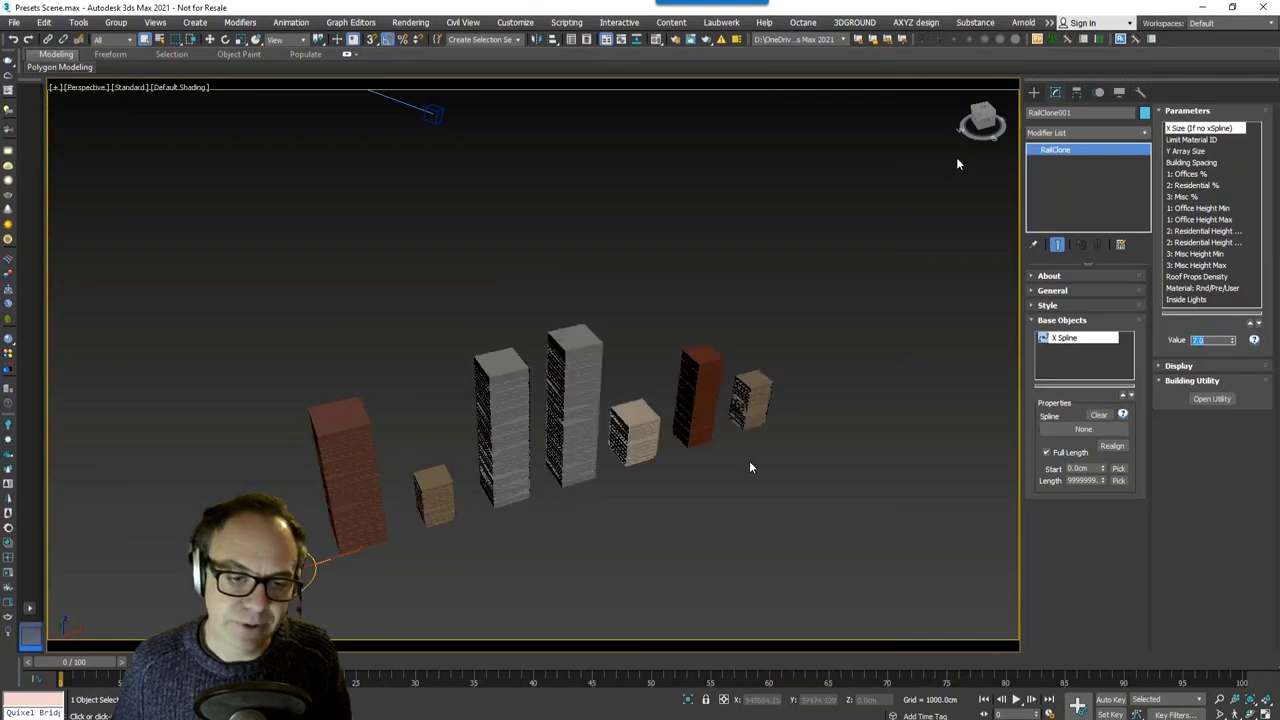
Step: Set the cityscape's Y Array Size parameter to 7 and inspect the generated block of towers
{"action": "left_click", "coordinate": [1187, 151]}
{"action": "key", "text": "Tab"}
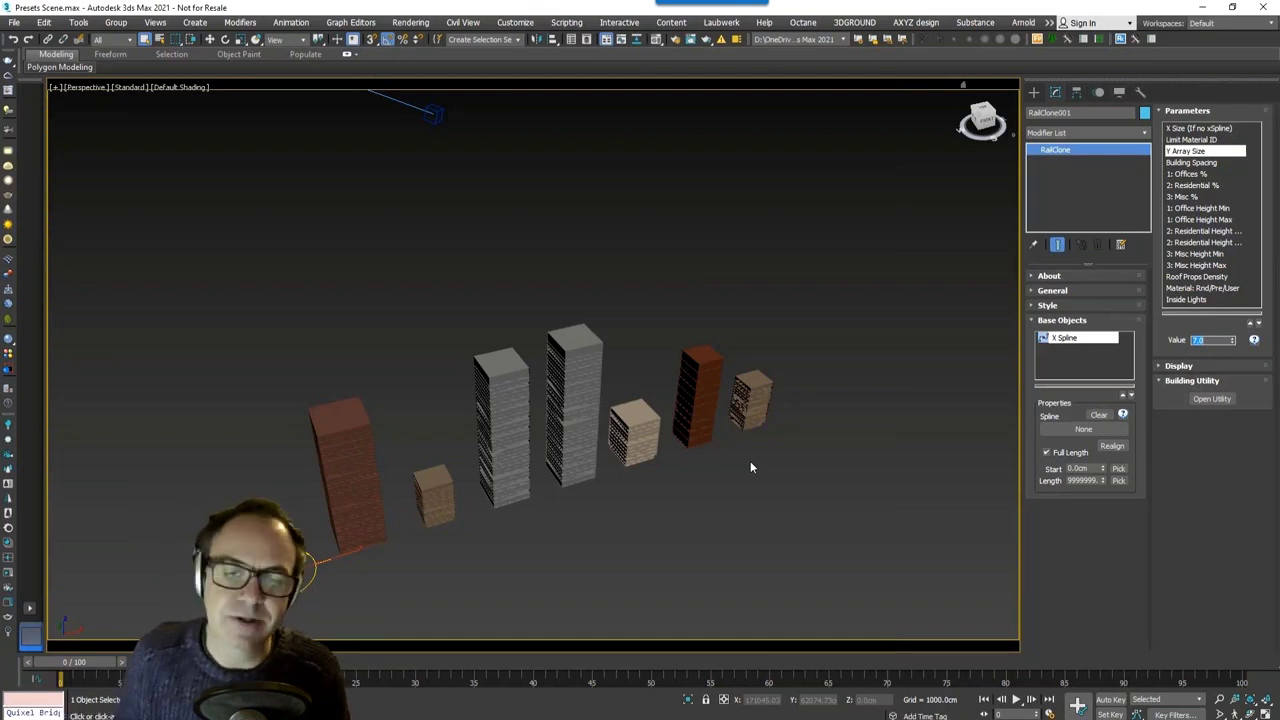
{"action": "key", "text": "Return"}
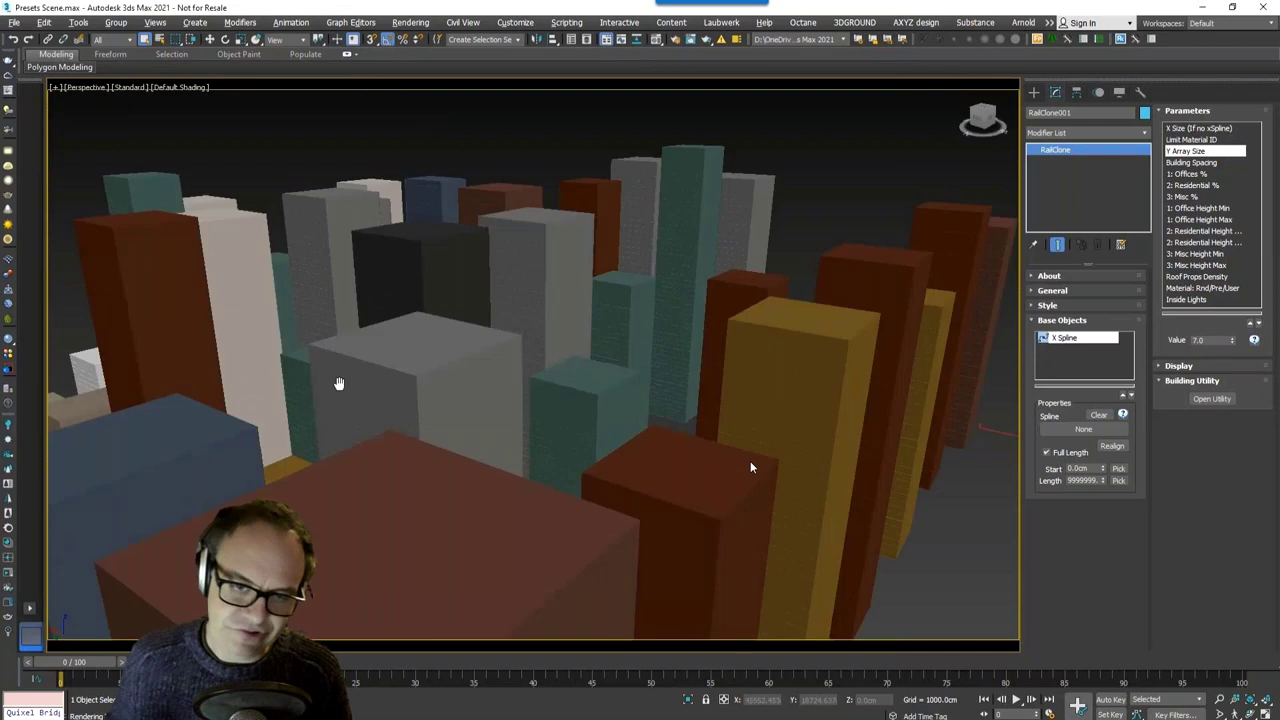
{"action": "scroll", "coordinate": [337, 383], "scroll_direction": "up", "scroll_amount": 2}
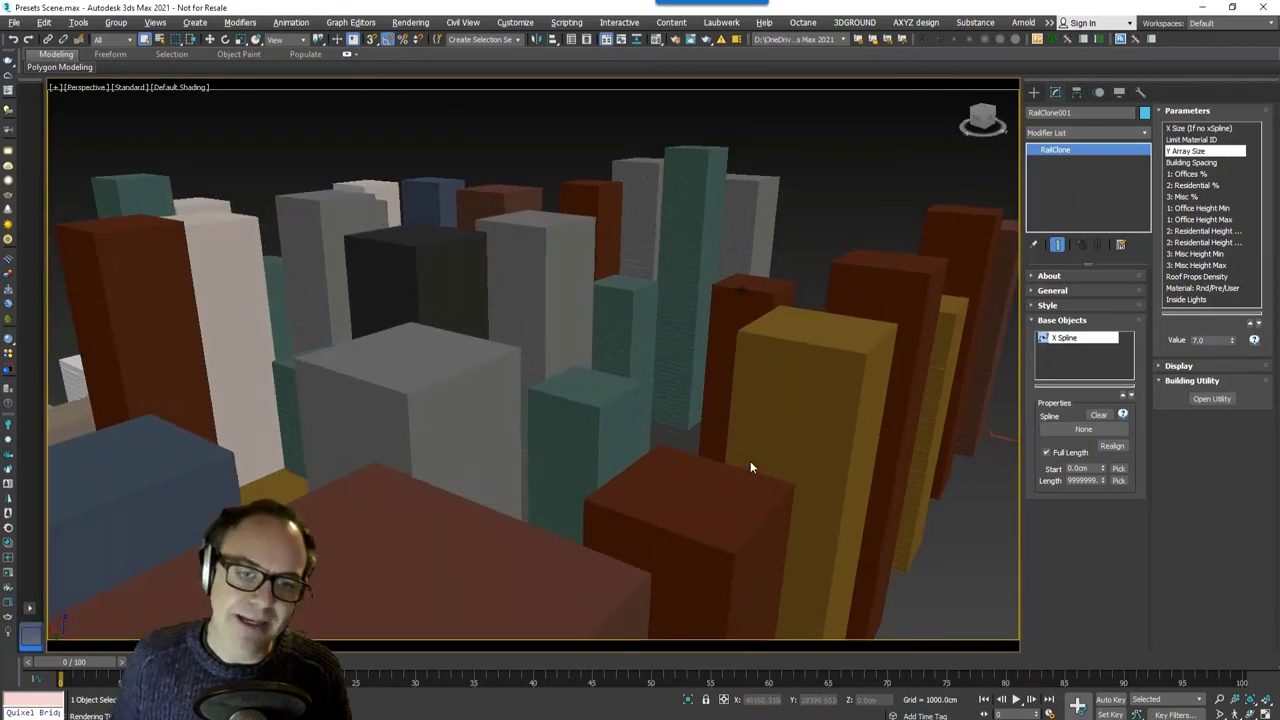
{"action": "middle_click_drag", "start_coordinate": [337, 383], "coordinate": [160, 383]}
{"action": "scroll", "coordinate": [750, 467], "scroll_direction": "down", "scroll_amount": 3}
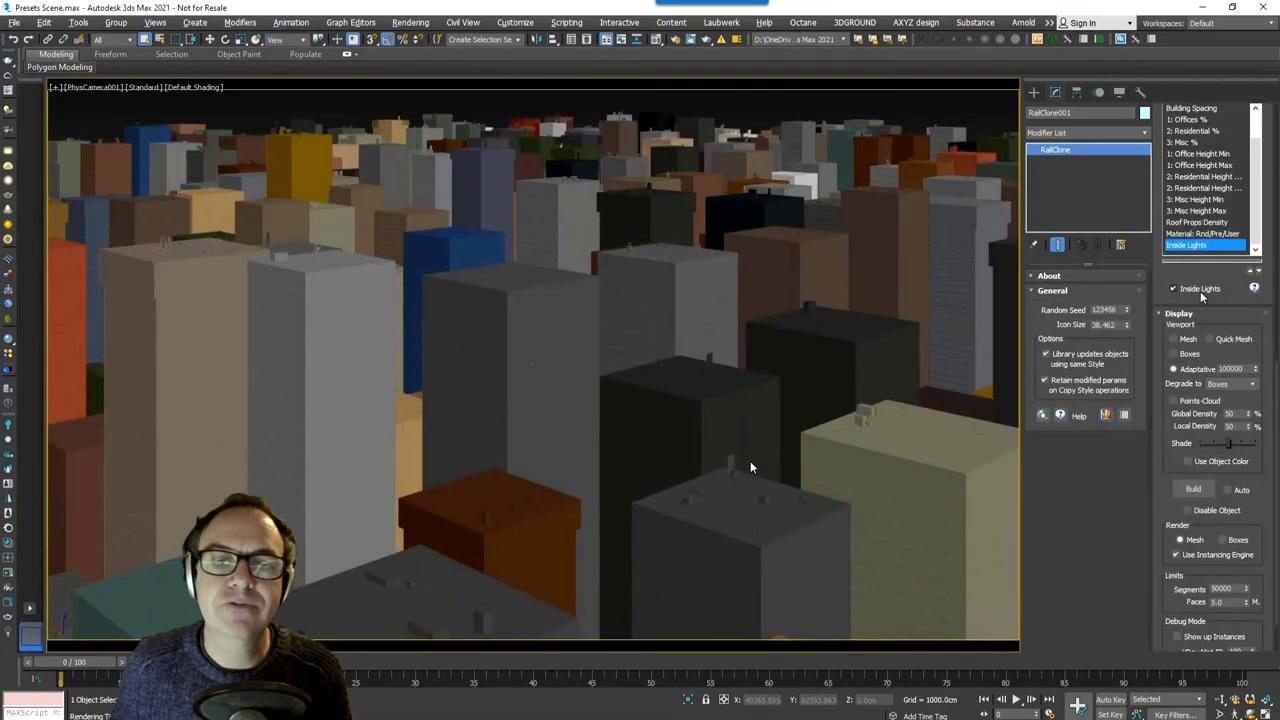
Step: Select the cityscape's Inside Lights parameter and enable the Rest and Self Illumination light groups in the V-Ray LightMix
{"action": "left_click", "coordinate": [1190, 245]}
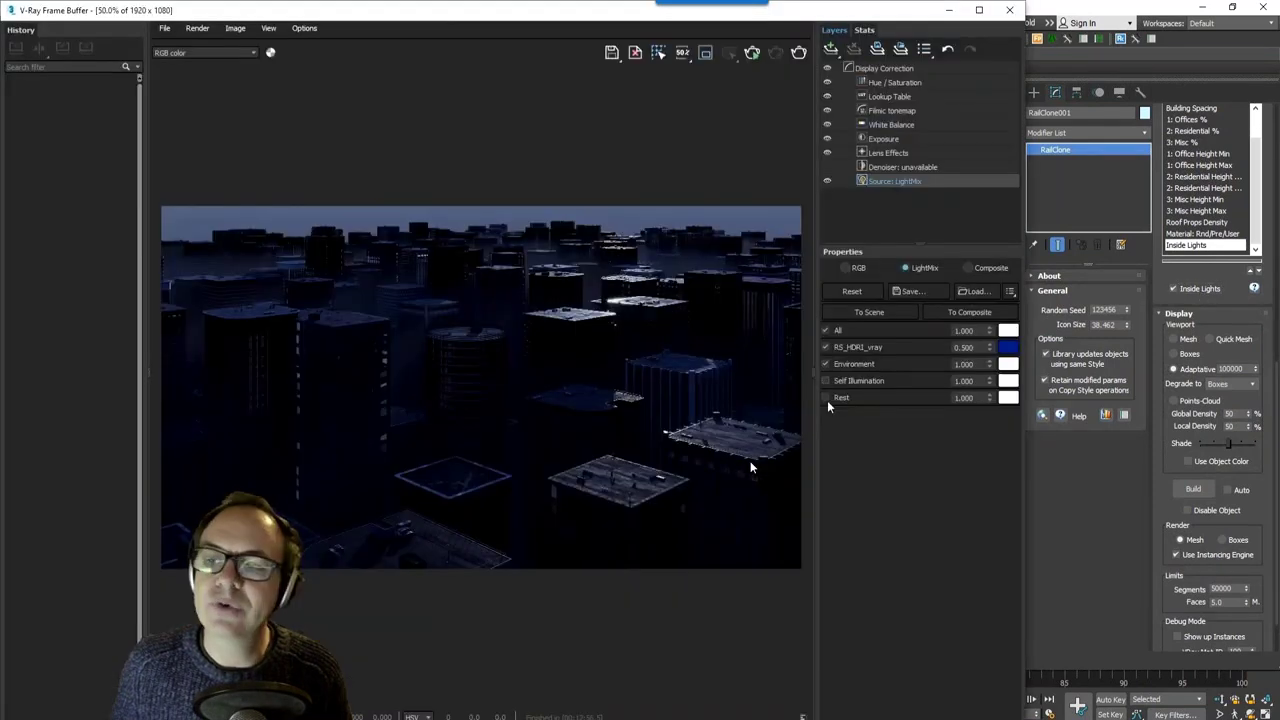
{"action": "left_click", "coordinate": [825, 398]}
{"action": "left_click", "coordinate": [825, 381]}
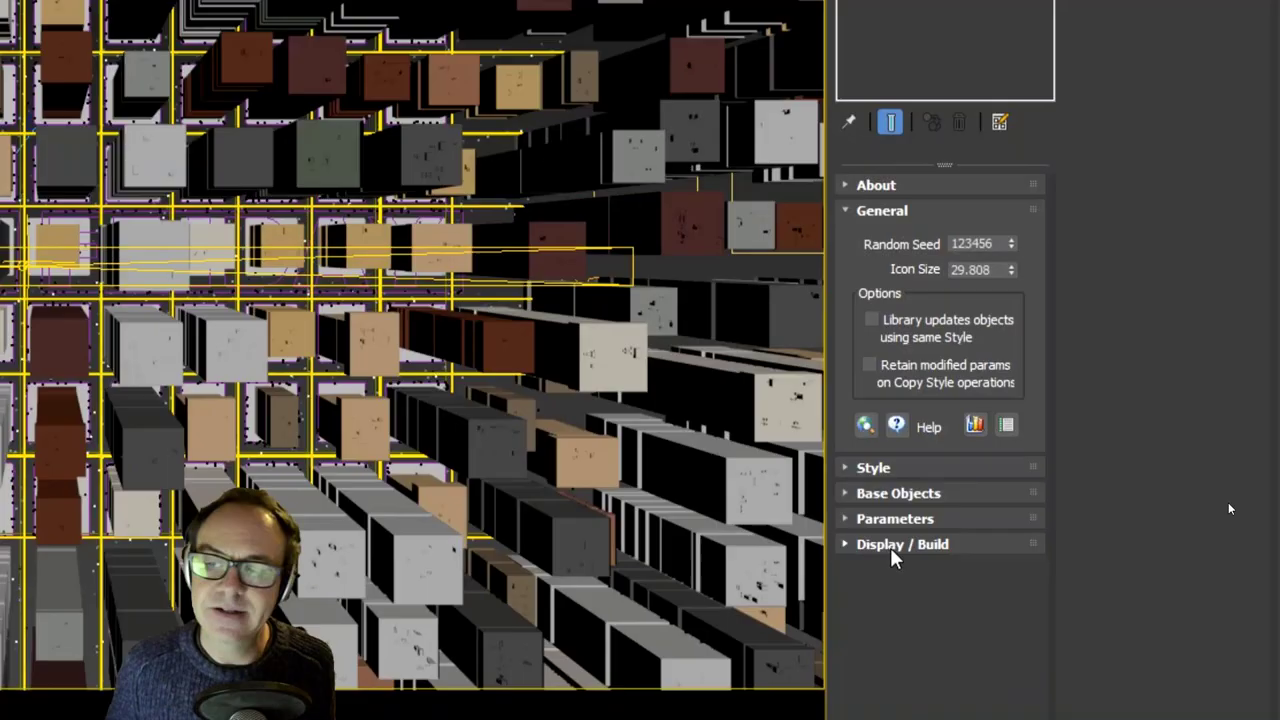
Step: Set the city RailClone object's Proxy Cache to Embedded
{"action": "left_click", "coordinate": [1058, 540]}
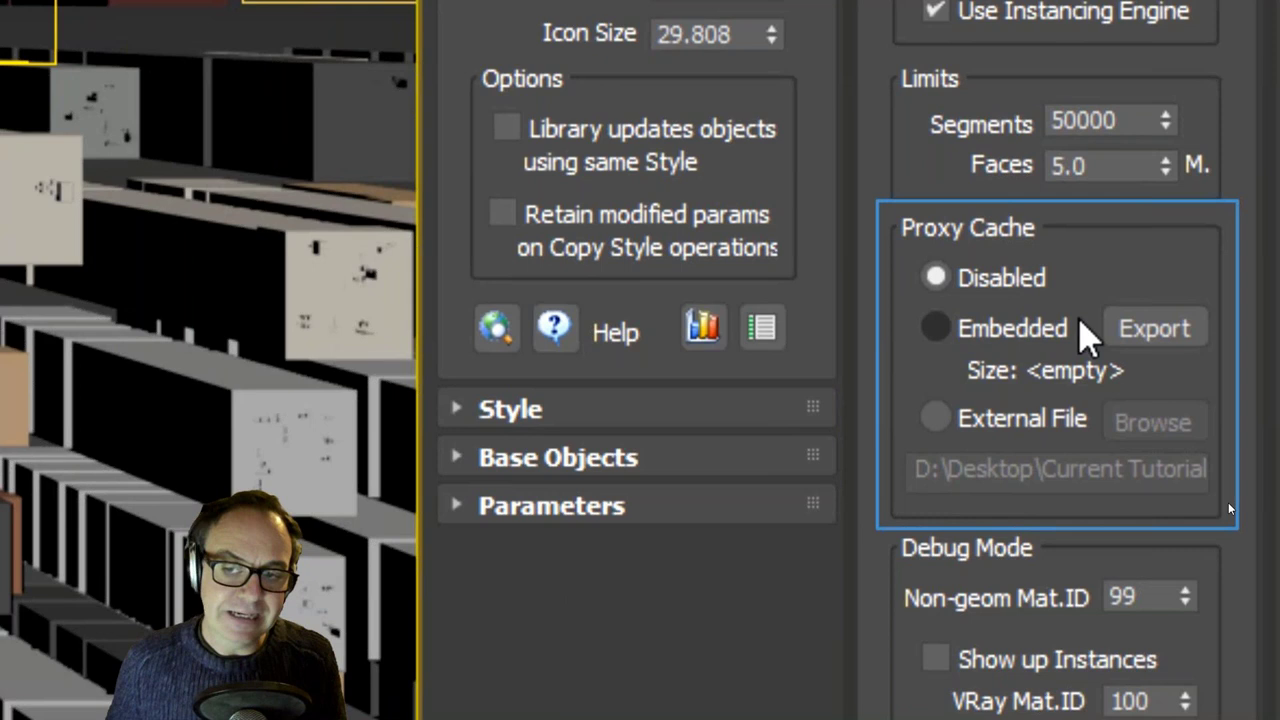
{"action": "left_click", "coordinate": [985, 328]}
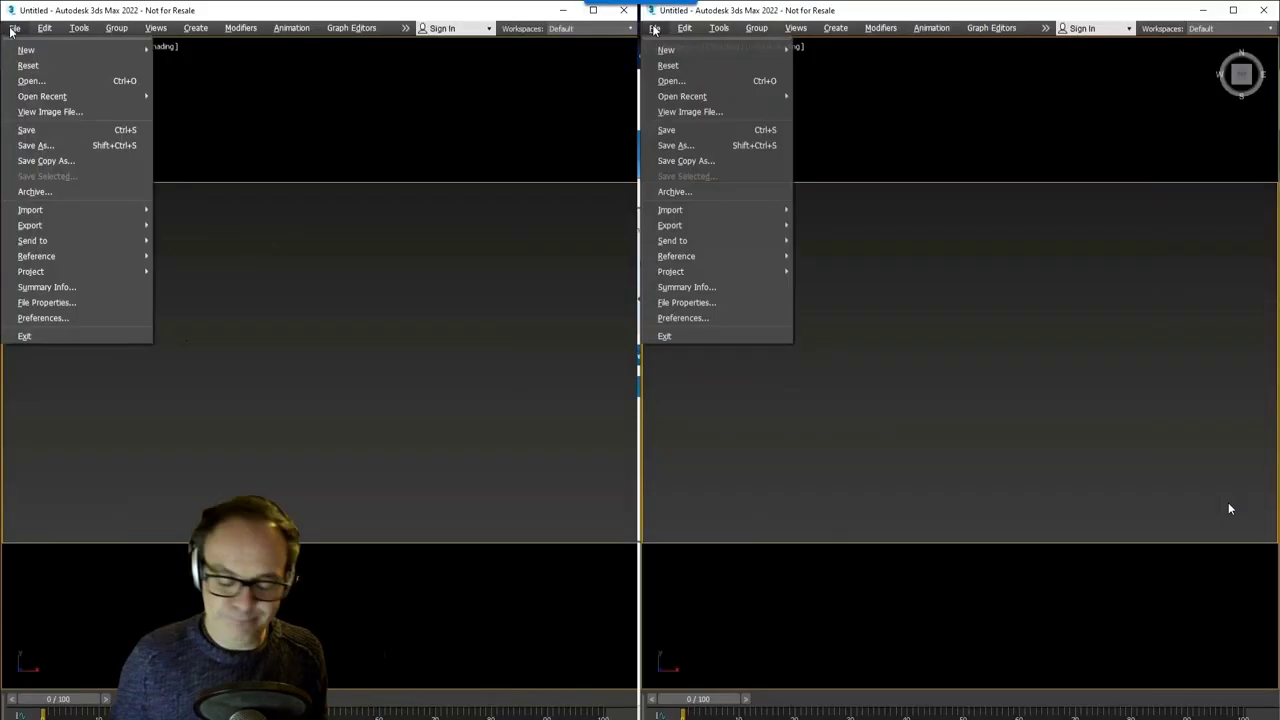
Step: Open a recent scene in each of the two side-by-side 3ds Max windows to compare loading
{"action": "mouse_move", "coordinate": [723, 98]}
{"action": "mouse_move", "coordinate": [36, 99]}
{"action": "left_click", "coordinate": [229, 100]}
{"action": "left_click", "coordinate": [866, 98]}
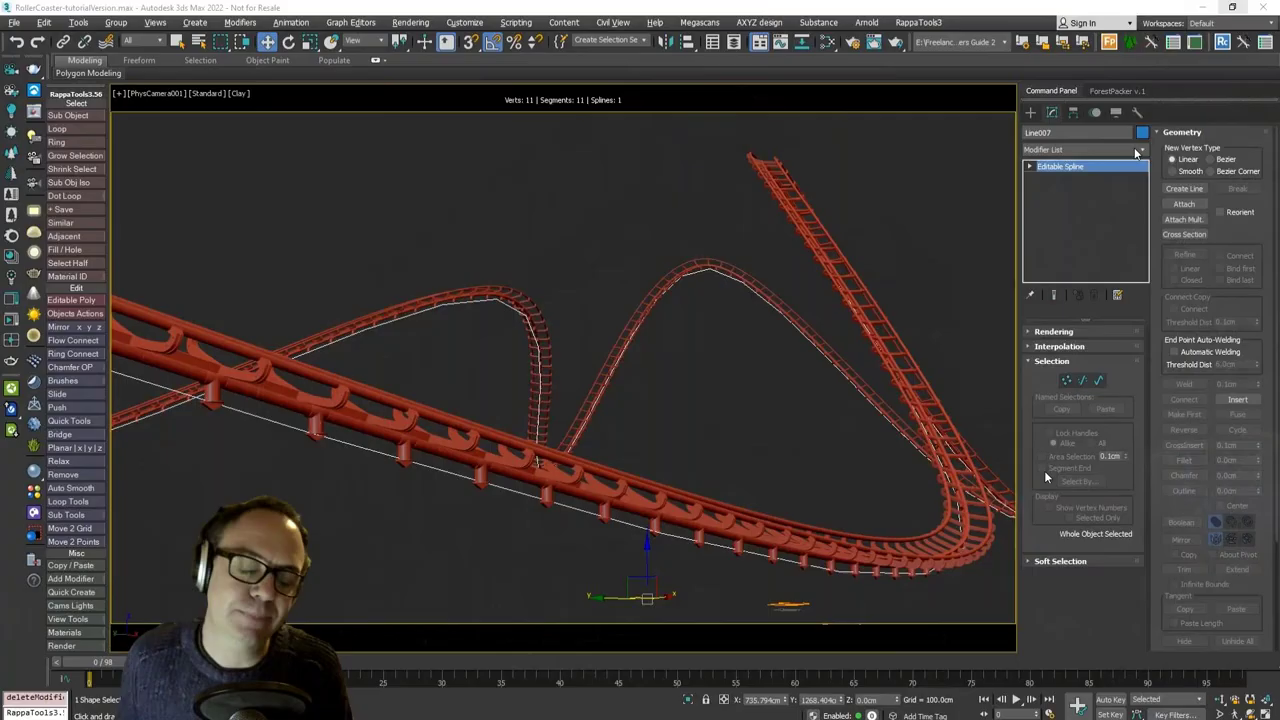
Step: Add an RC Spline modifier to the roller coaster's path spline, Line007
{"action": "left_click", "coordinate": [1139, 150]}
{"action": "key", "text": "r"}
{"action": "left_click", "coordinate": [1112, 163]}
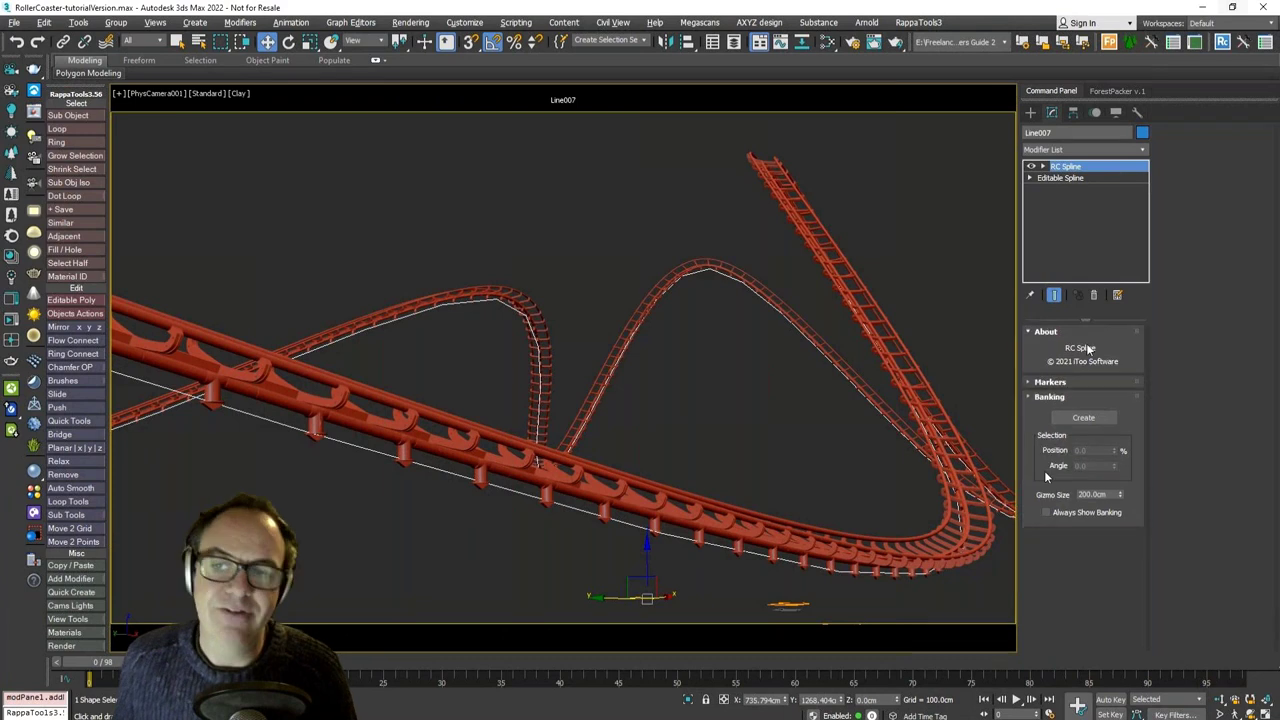
Step: Create banking points along the roller coaster spline at the RC Spline modifier's Banking level
{"action": "left_click", "coordinate": [1043, 166]}
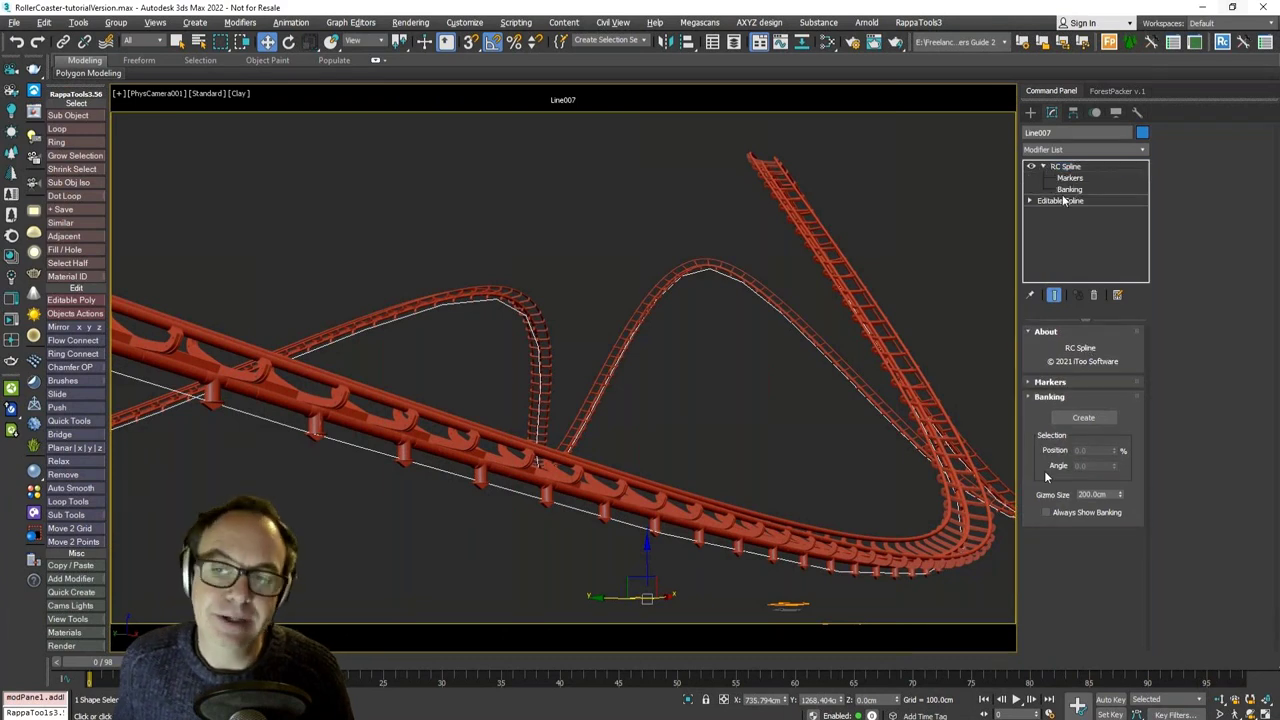
{"action": "left_click", "coordinate": [1069, 189]}
{"action": "left_click", "coordinate": [1084, 418]}
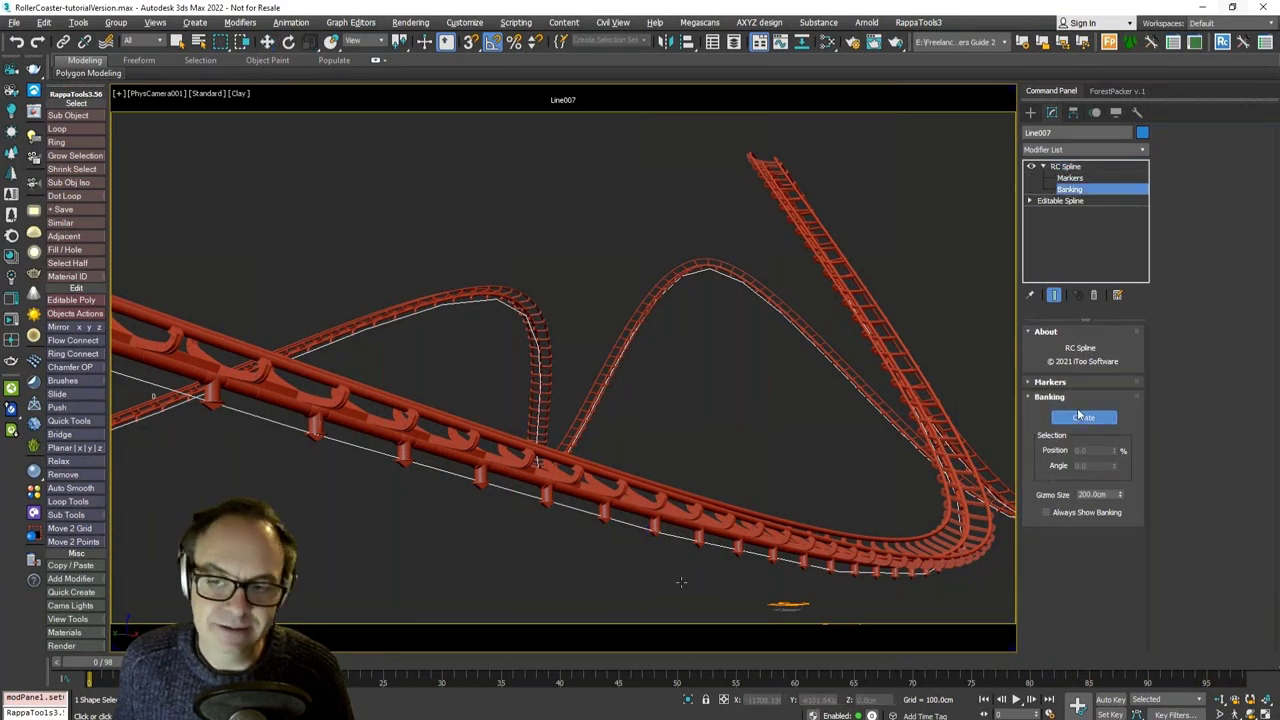
{"action": "left_click", "coordinate": [766, 558]}
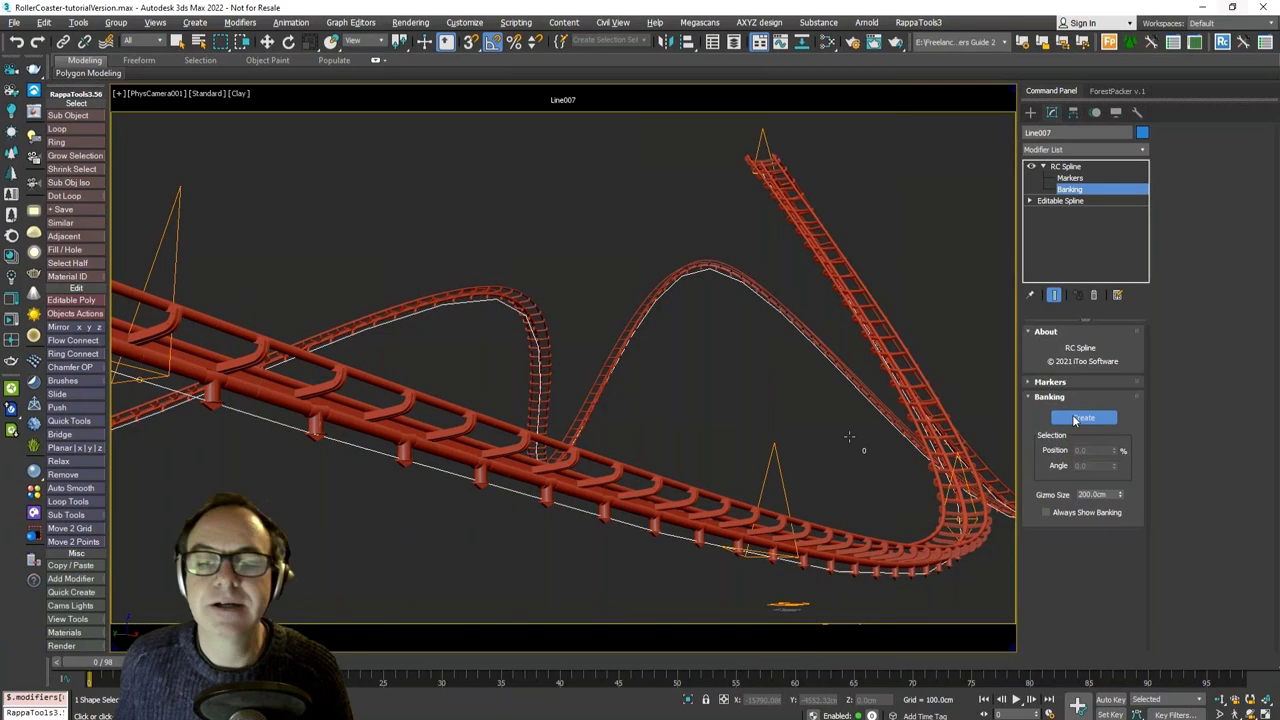
Step: Rotate the banking point on the track's lower bend and set the angle of the point at 24.462% to -72
{"action": "key", "text": "e"}
{"action": "left_click", "coordinate": [787, 493]}
{"action": "mouse_move", "coordinate": [817, 544]}
{"action": "left_mouse_down"}
{"action": "mouse_move", "coordinate": [819, 574]}
{"action": "mouse_move", "coordinate": [820, 488]}
{"action": "left_mouse_up"}
{"action": "left_click", "coordinate": [176, 260]}
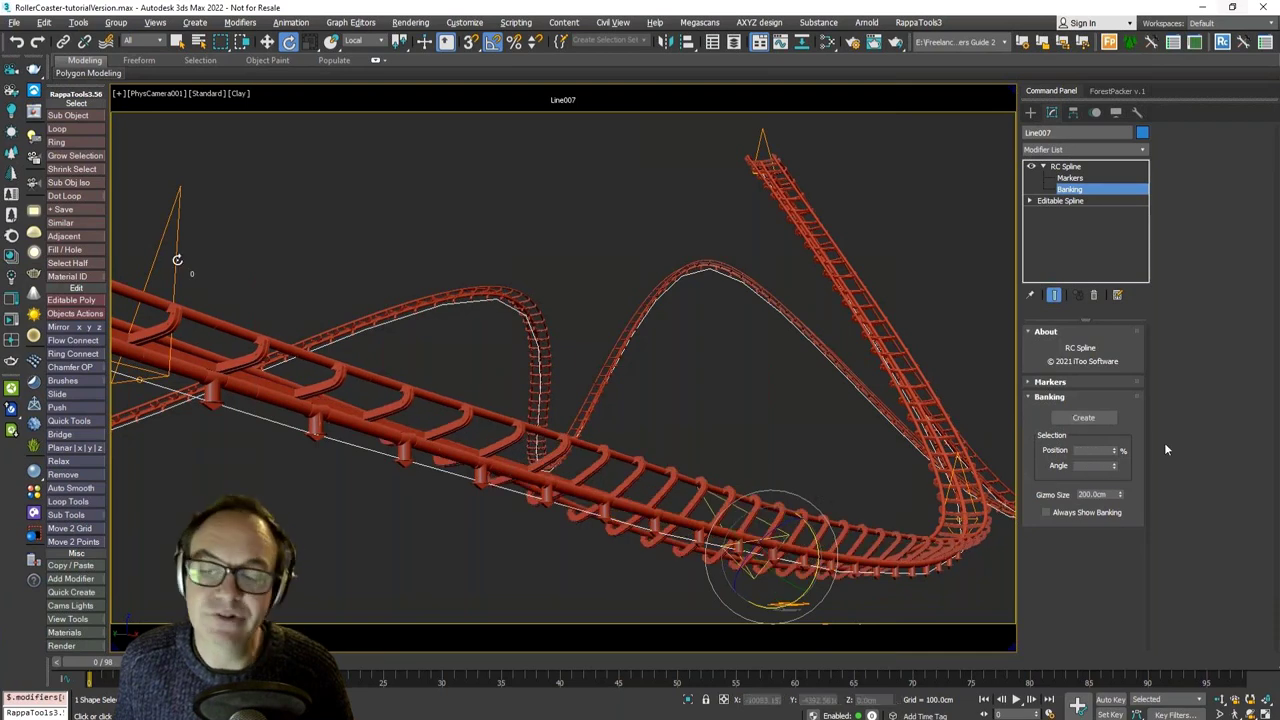
{"action": "left_click_drag", "start_coordinate": [1114, 466], "coordinate": [1040, 490]}
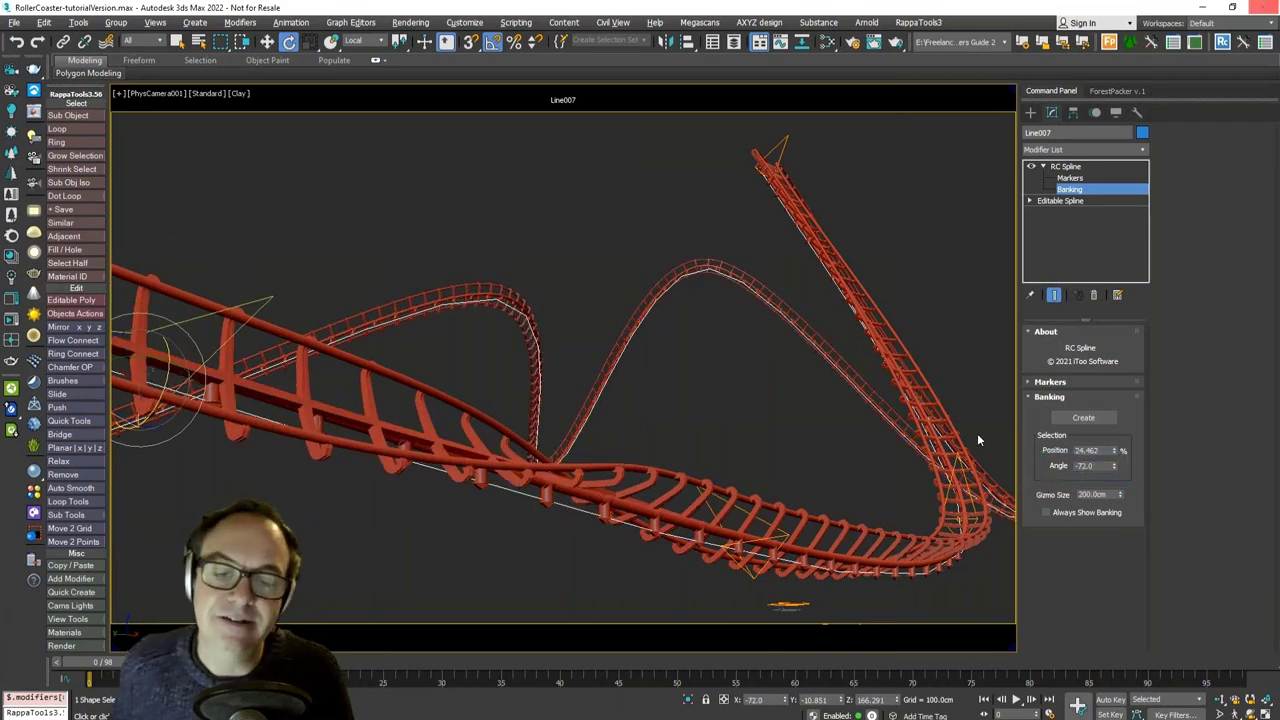
Step: Add a second RC Spline modifier to the roller coaster's path spline, Line007
{"action": "double_click", "coordinate": [922, 401]}
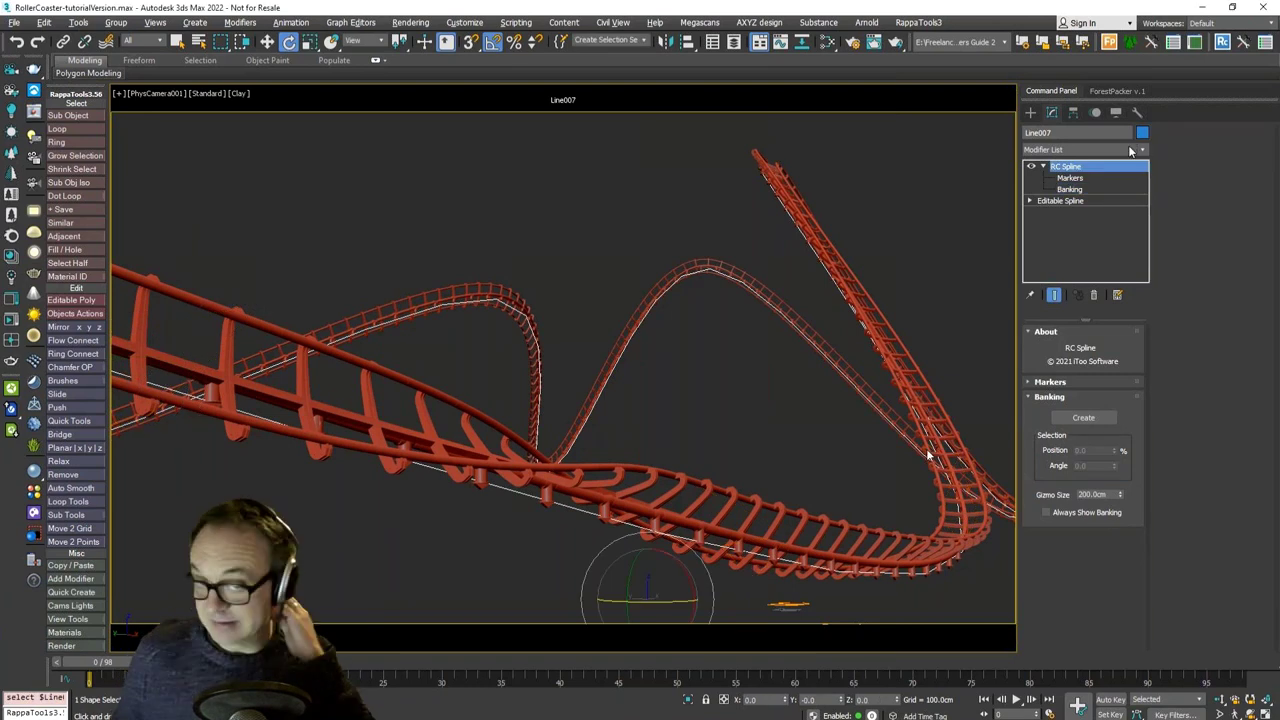
{"action": "left_click", "coordinate": [1130, 150]}
{"action": "left_click", "coordinate": [1122, 167]}
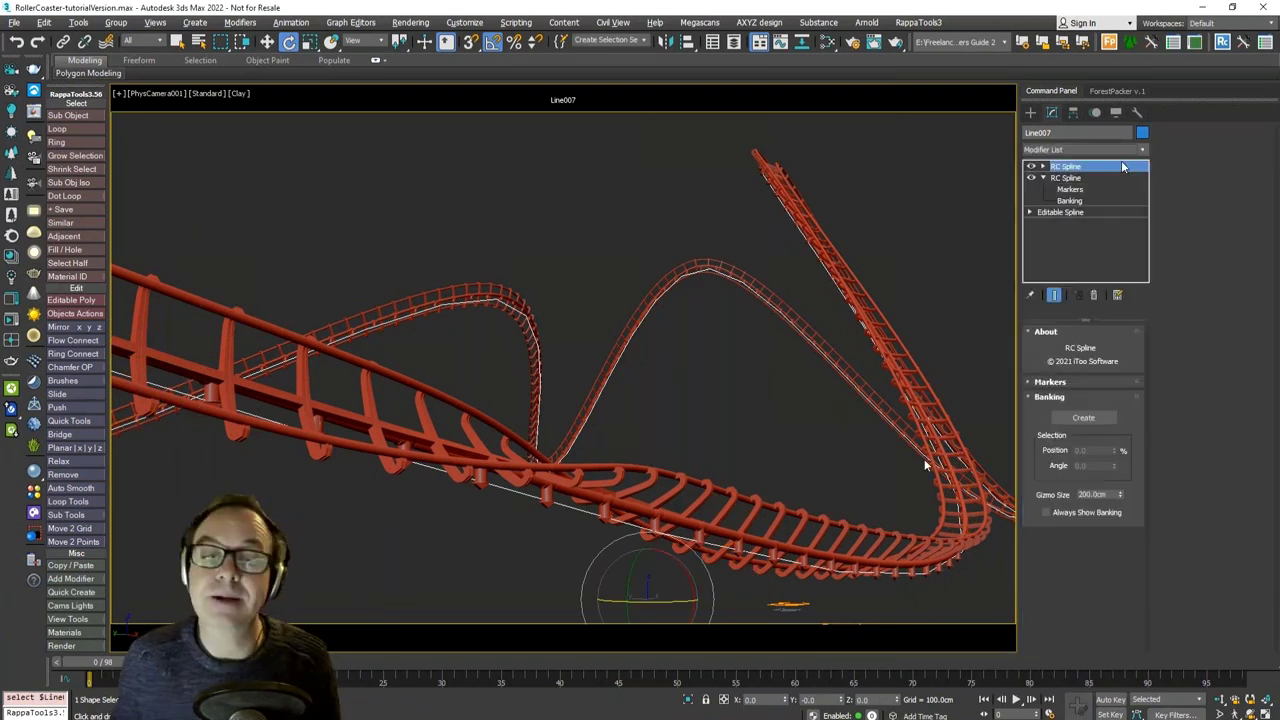
Step: Create banking points along the roller coaster spline at the second RC Spline modifier's Banking level
{"action": "left_click", "coordinate": [1086, 416]}
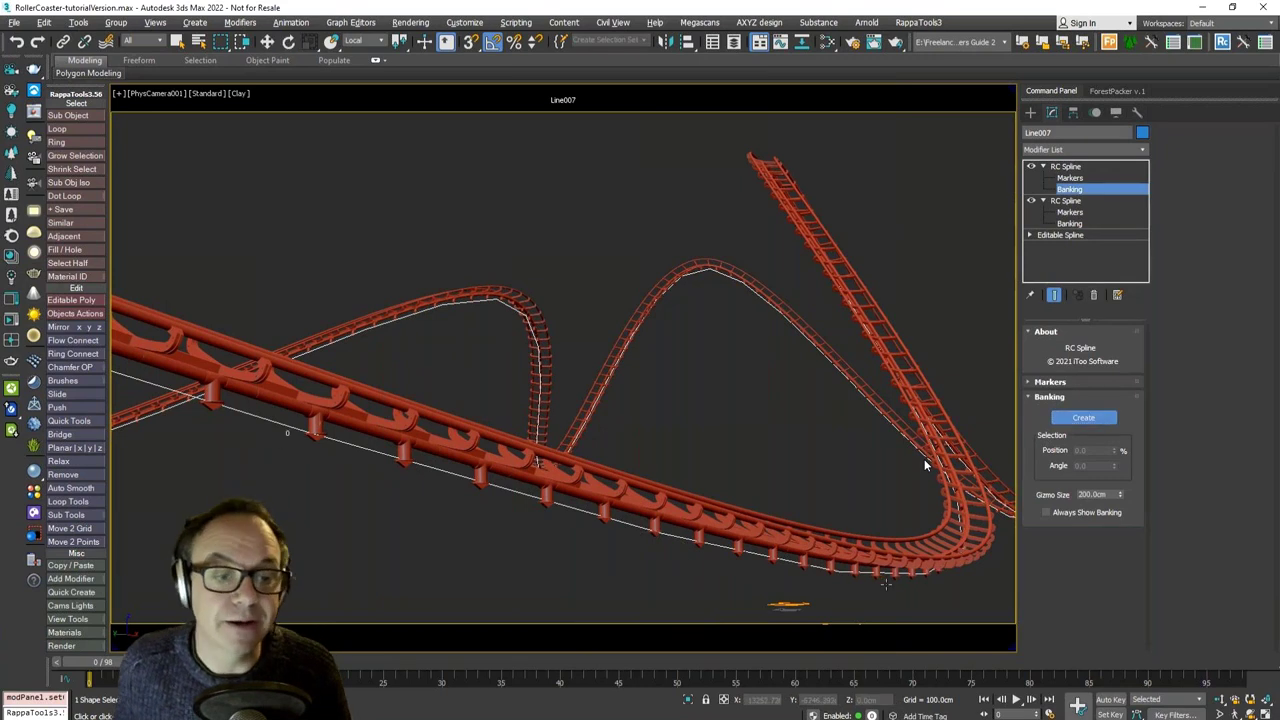
{"action": "left_click", "coordinate": [885, 583]}
{"action": "left_click", "coordinate": [858, 316]}
{"action": "right_click", "coordinate": [314, 299]}
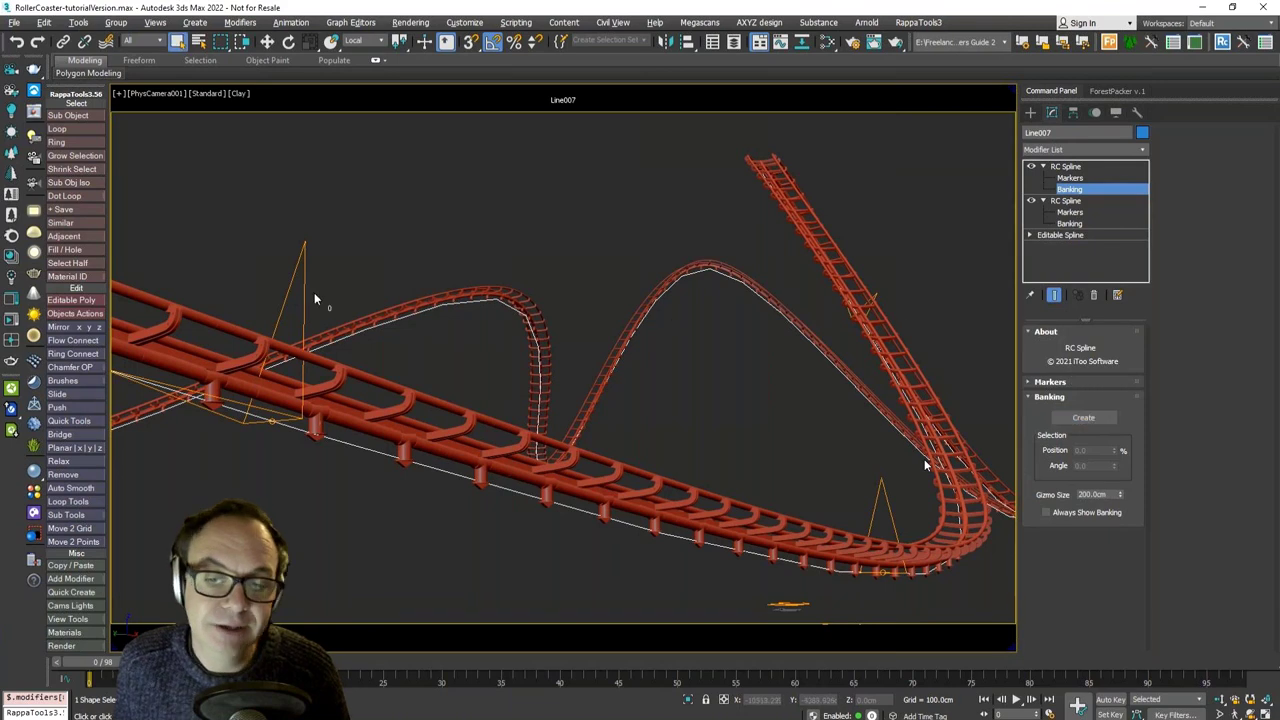
Step: Rotate the second modifier's banking points on the foreground track and lower bend, and return to the RC Spline's top level
{"action": "left_click", "coordinate": [315, 300]}
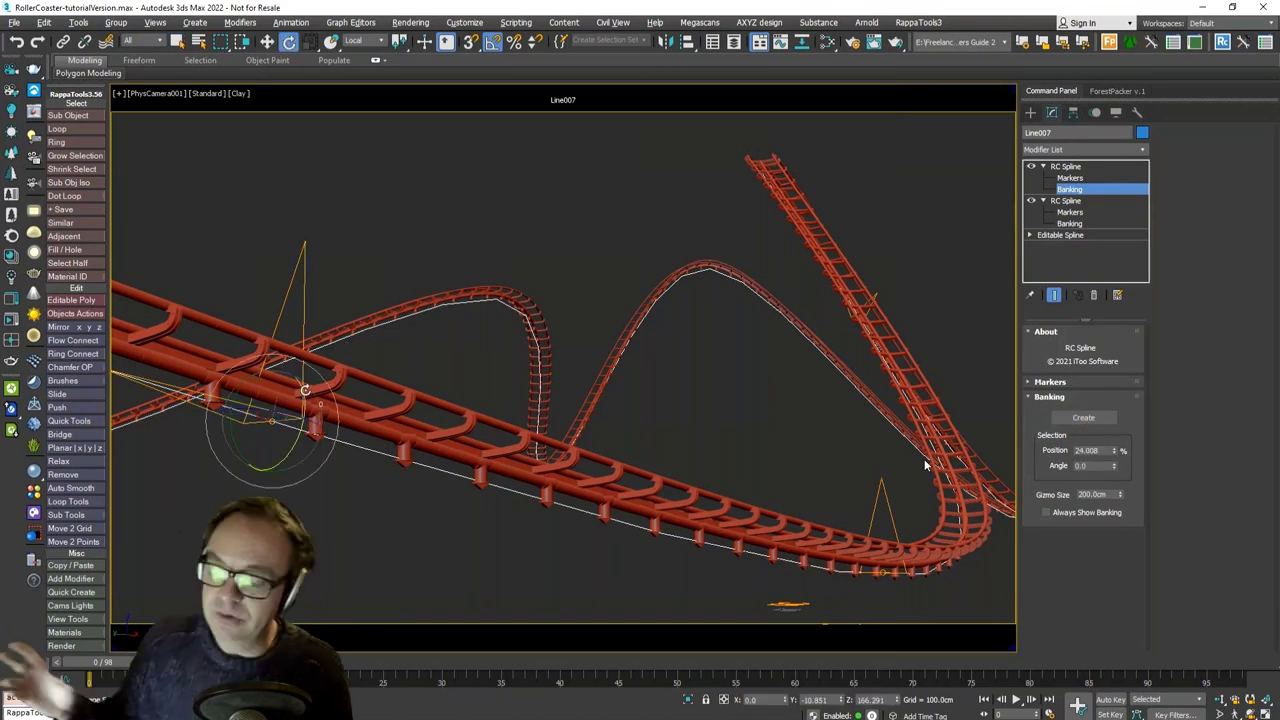
{"action": "left_click_drag", "start_coordinate": [298, 377], "coordinate": [304, 362]}
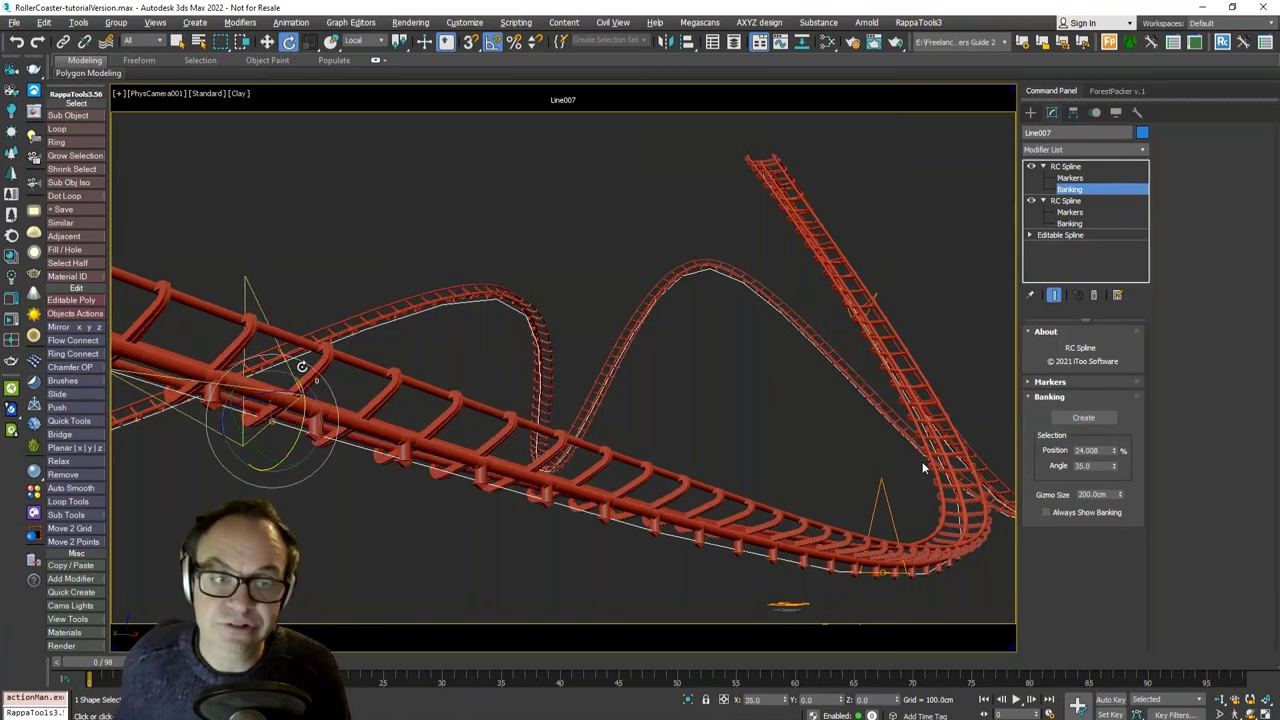
{"action": "left_click_drag", "start_coordinate": [897, 501], "coordinate": [900, 529], "text": "ctrl"}
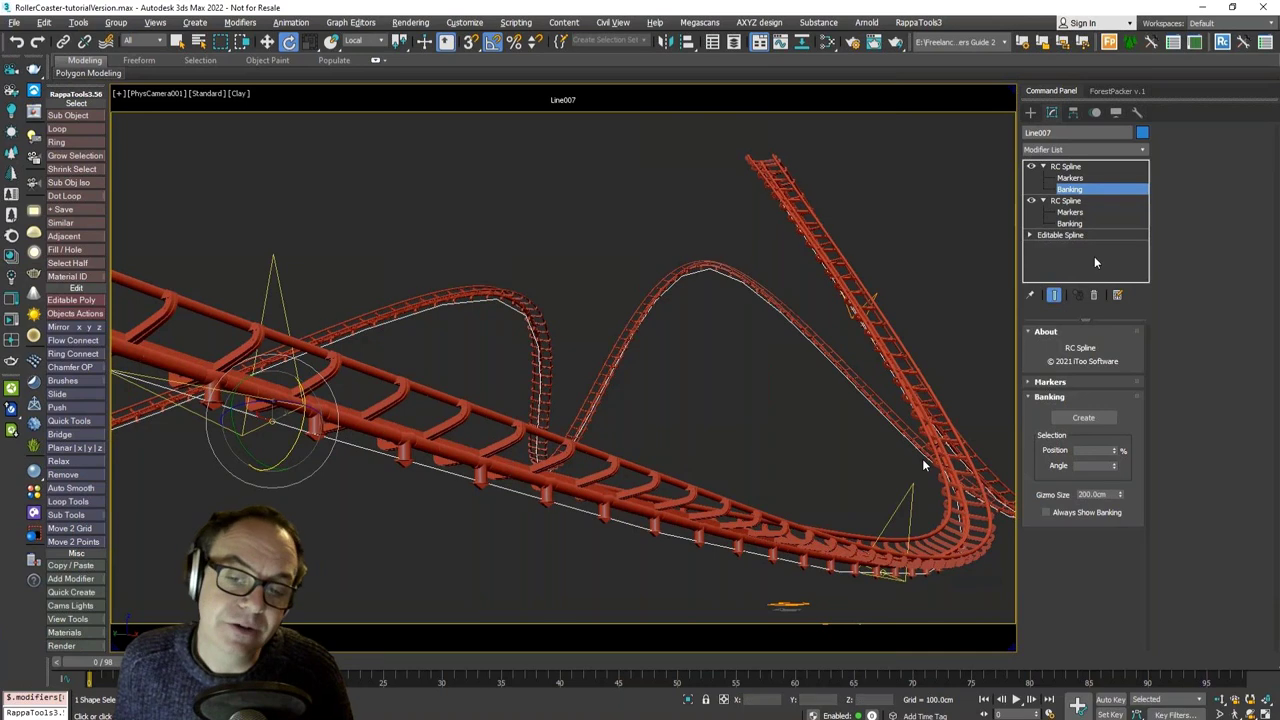
{"action": "left_click", "coordinate": [1085, 191]}
{"action": "left_click", "coordinate": [1065, 166]}
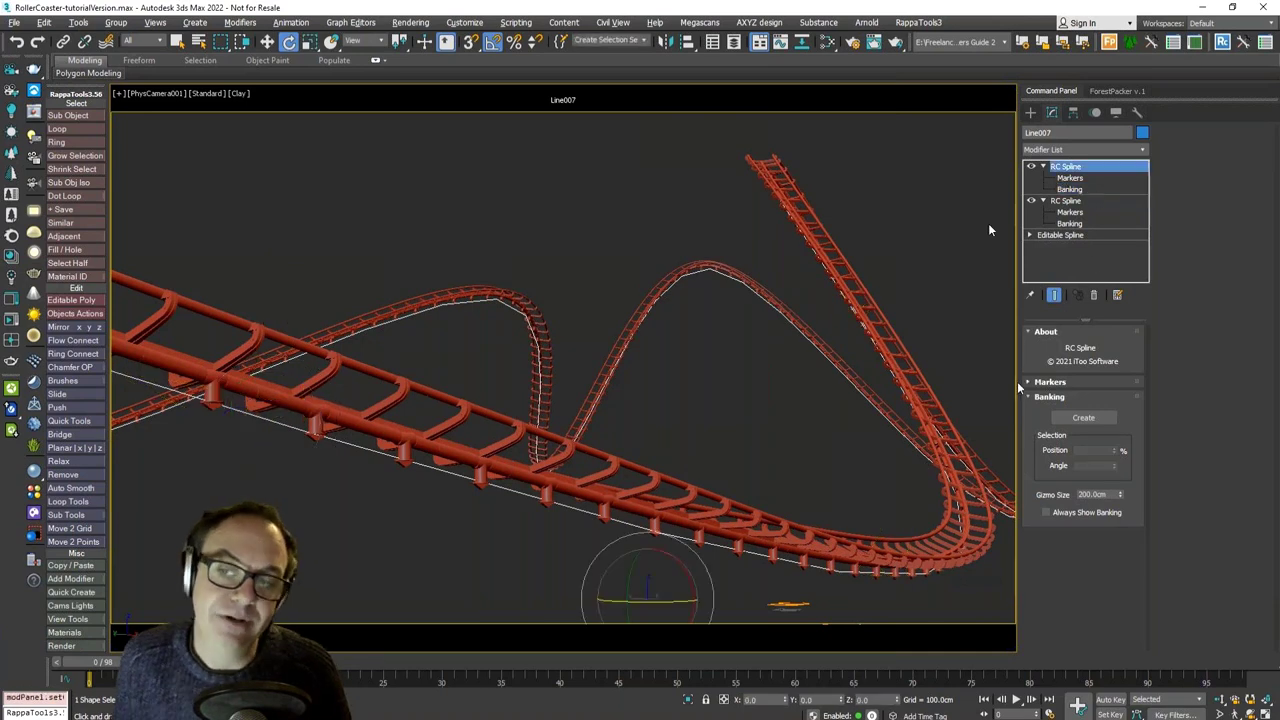
Step: In the track object RailClone002, set the Linear 1S2 generator's Banking Modifier rule to 2
{"action": "left_click", "coordinate": [879, 311]}
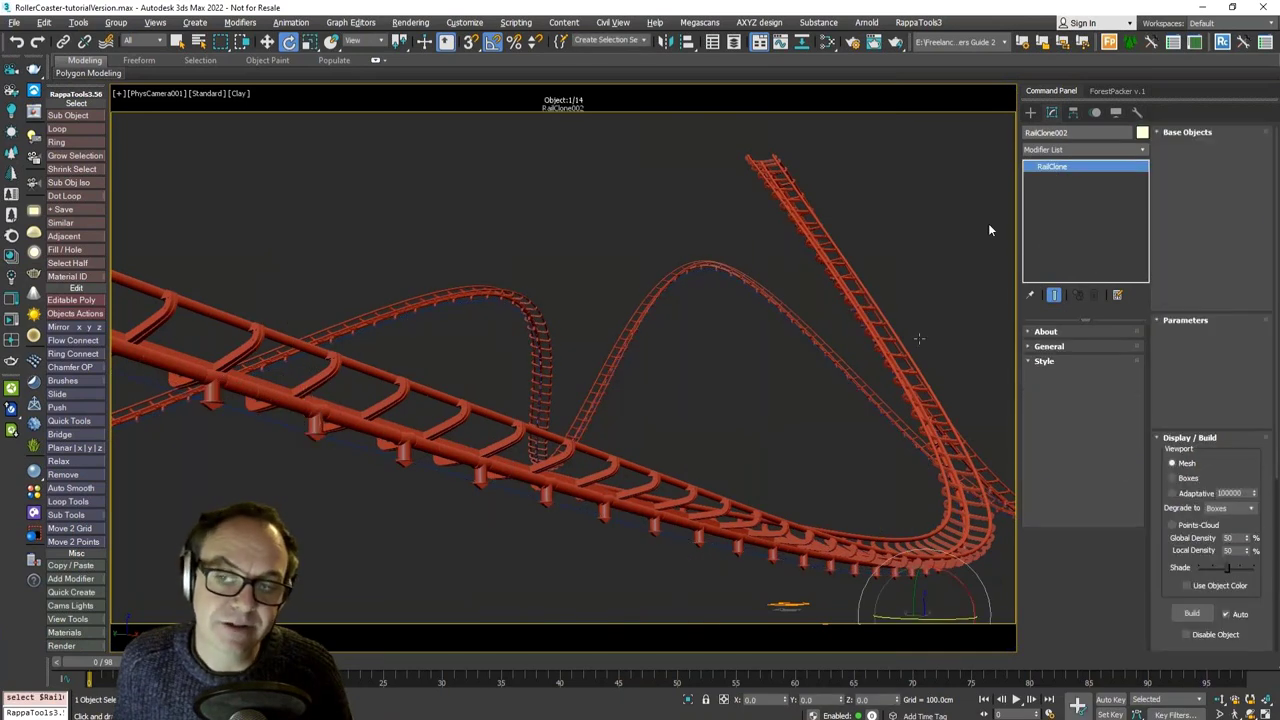
{"action": "left_click", "coordinate": [1045, 472]}
{"action": "left_click", "coordinate": [594, 110]}
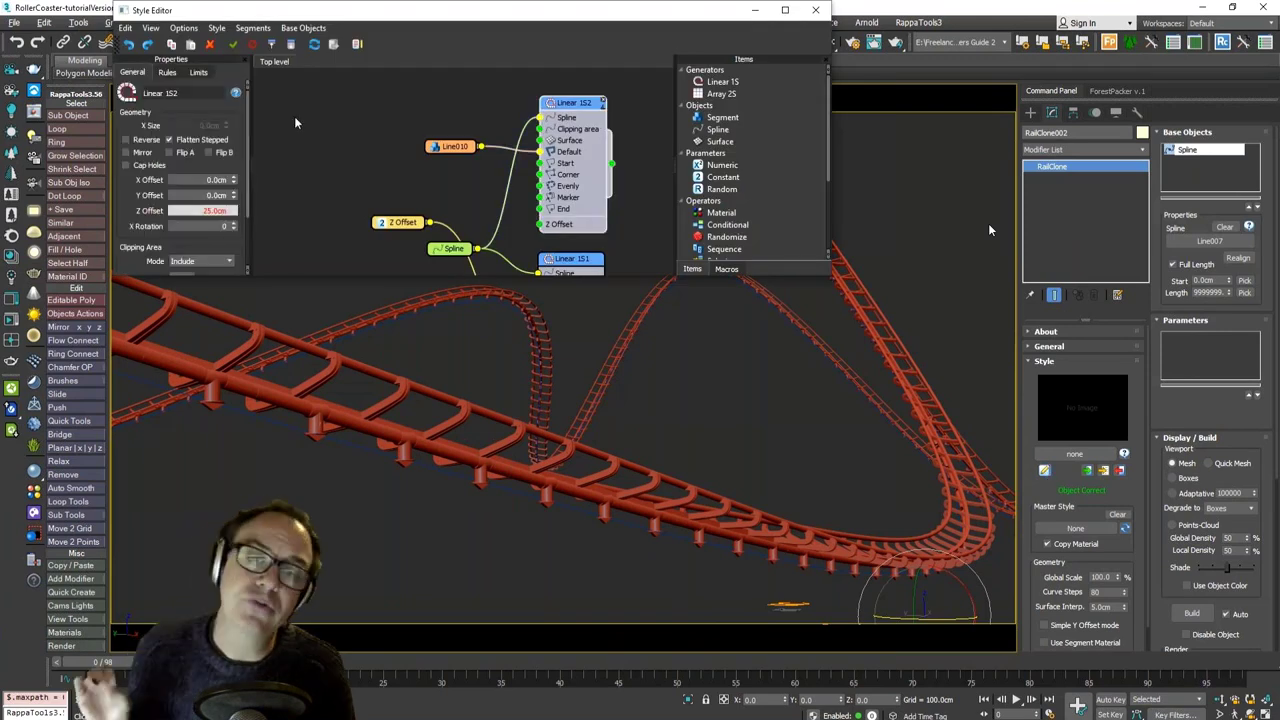
{"action": "left_click", "coordinate": [167, 73]}
{"action": "scroll", "coordinate": [230, 128], "scroll_direction": "down", "scroll_amount": 5}
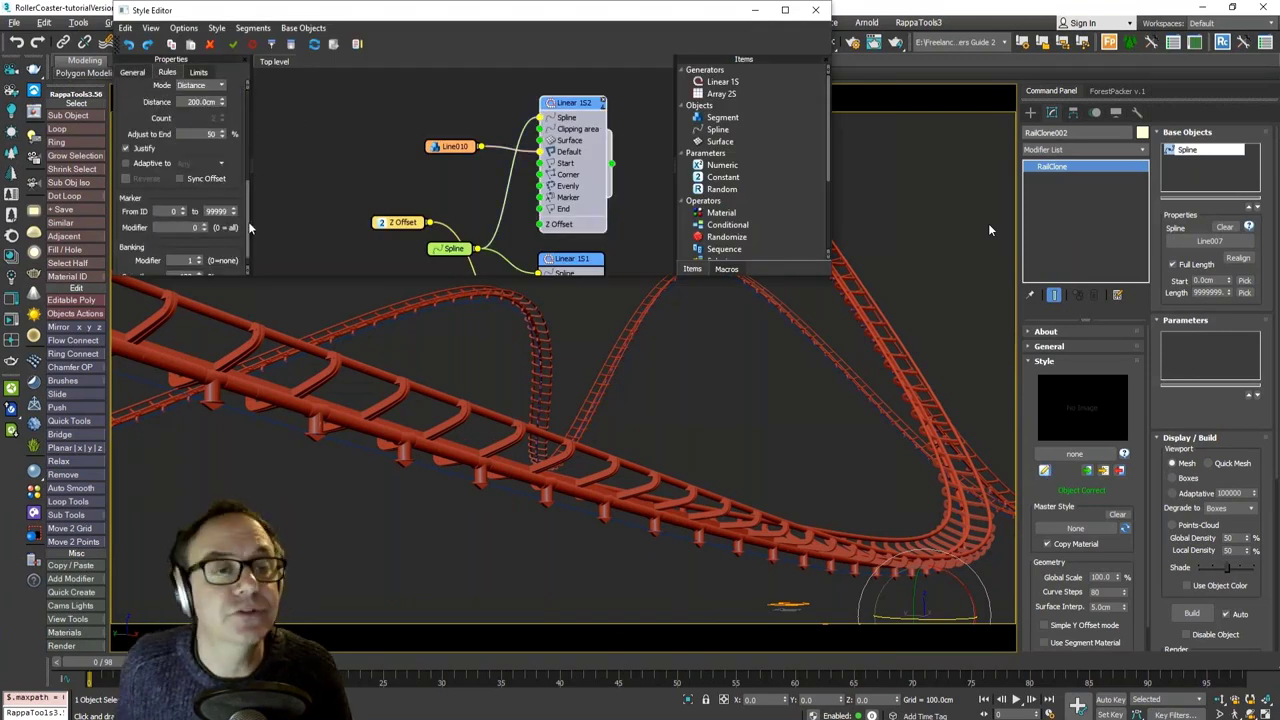
{"action": "left_click", "coordinate": [199, 243]}
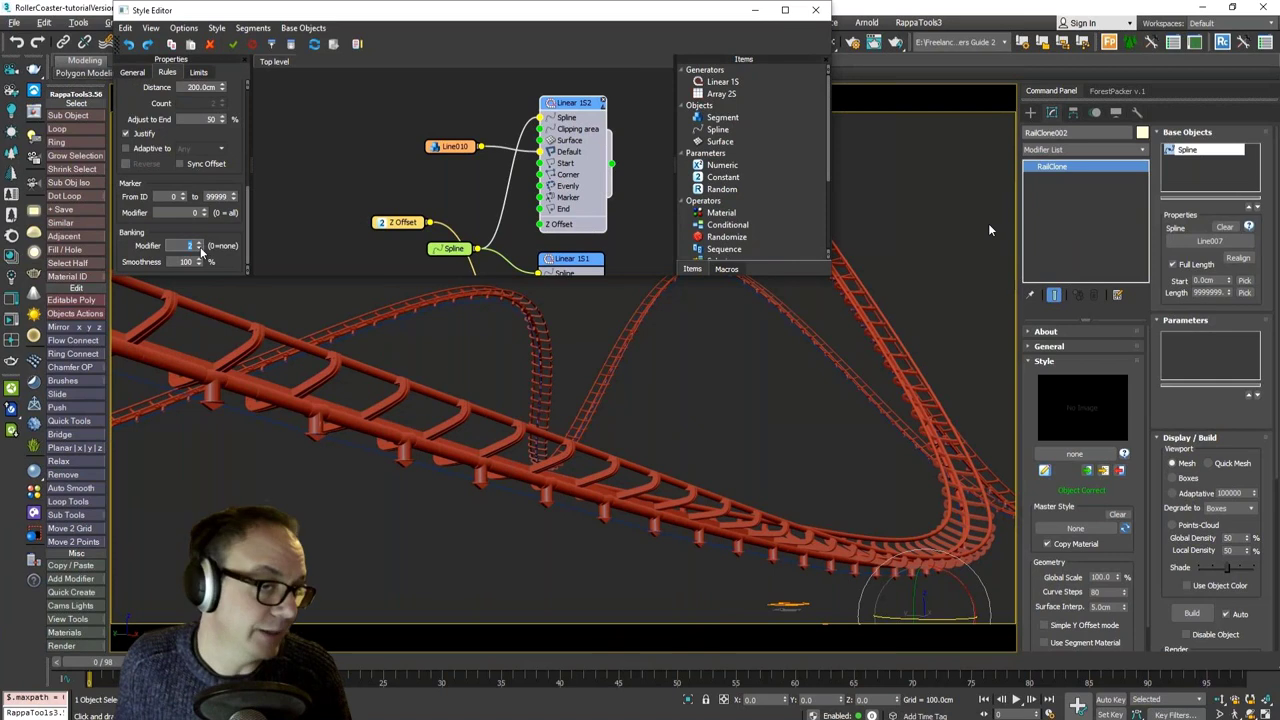
{"action": "left_click", "coordinate": [200, 248]}
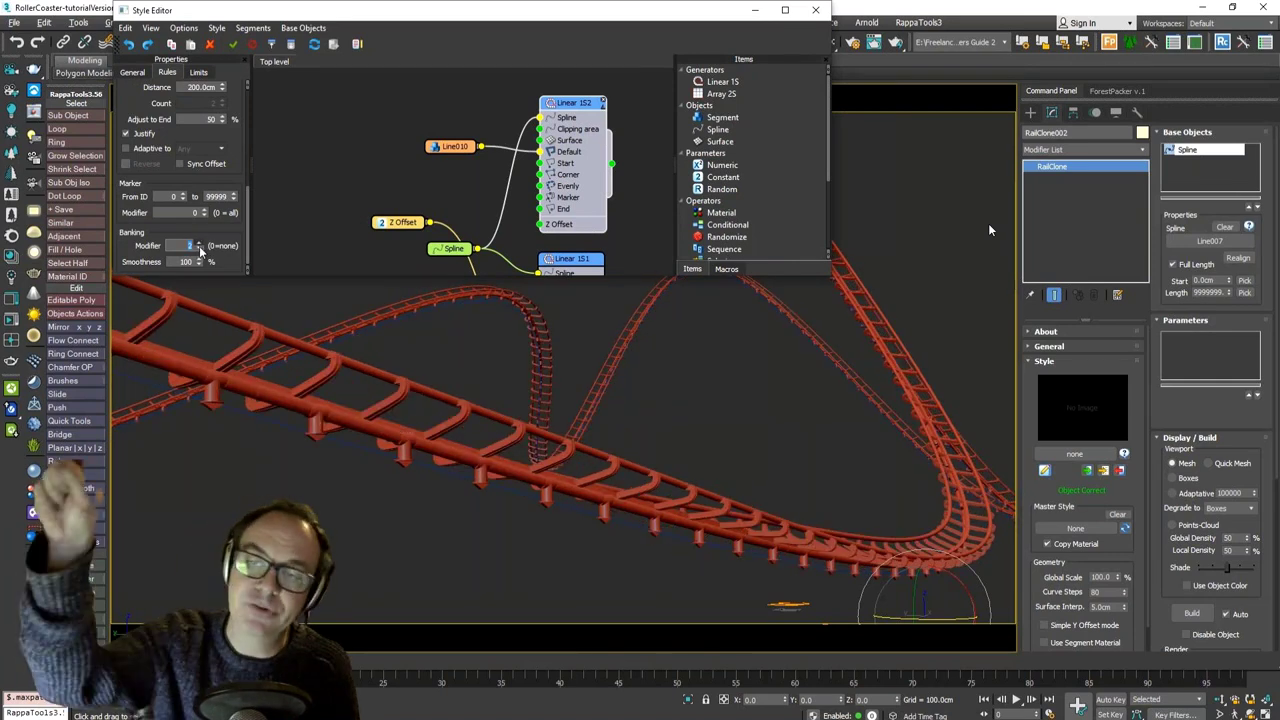
{"action": "left_click", "coordinate": [200, 248]}
{"action": "left_click", "coordinate": [200, 248]}
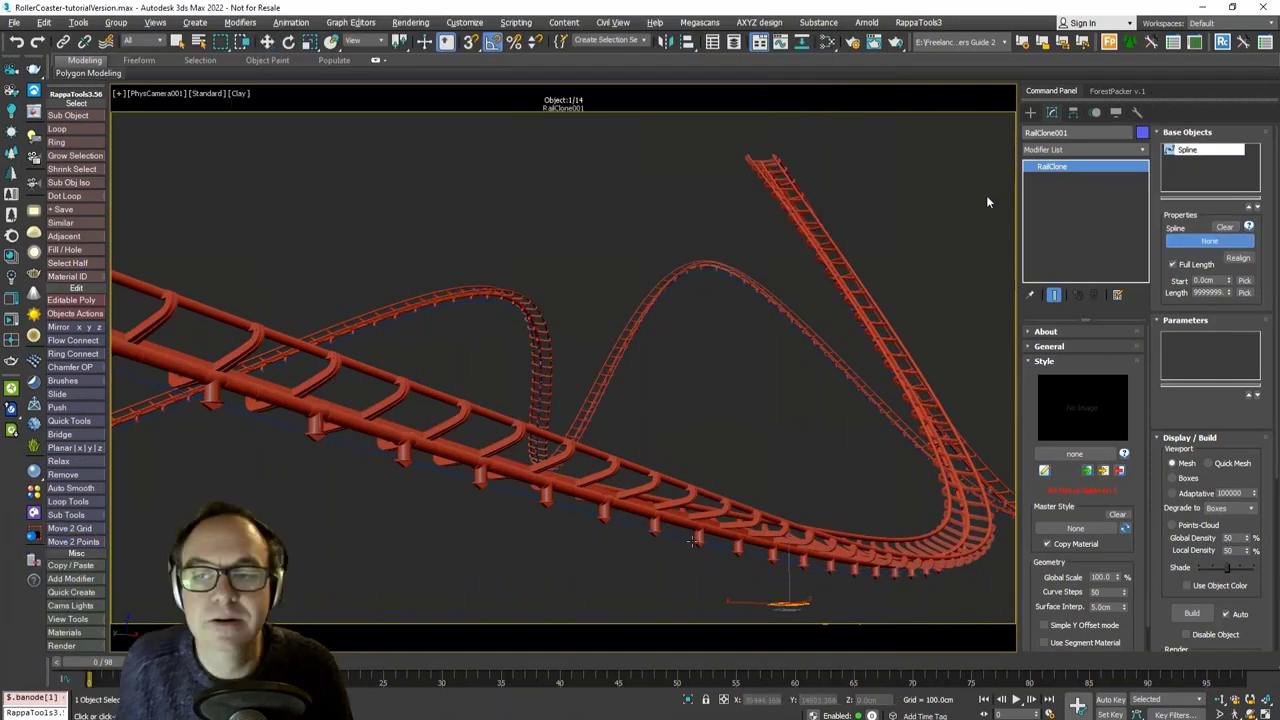
Step: Assign Line007 as the spline of the support structure RailClone001 and set its Linear 1S1 generator's Banking Modifier to 0
{"action": "key", "text": "w"}
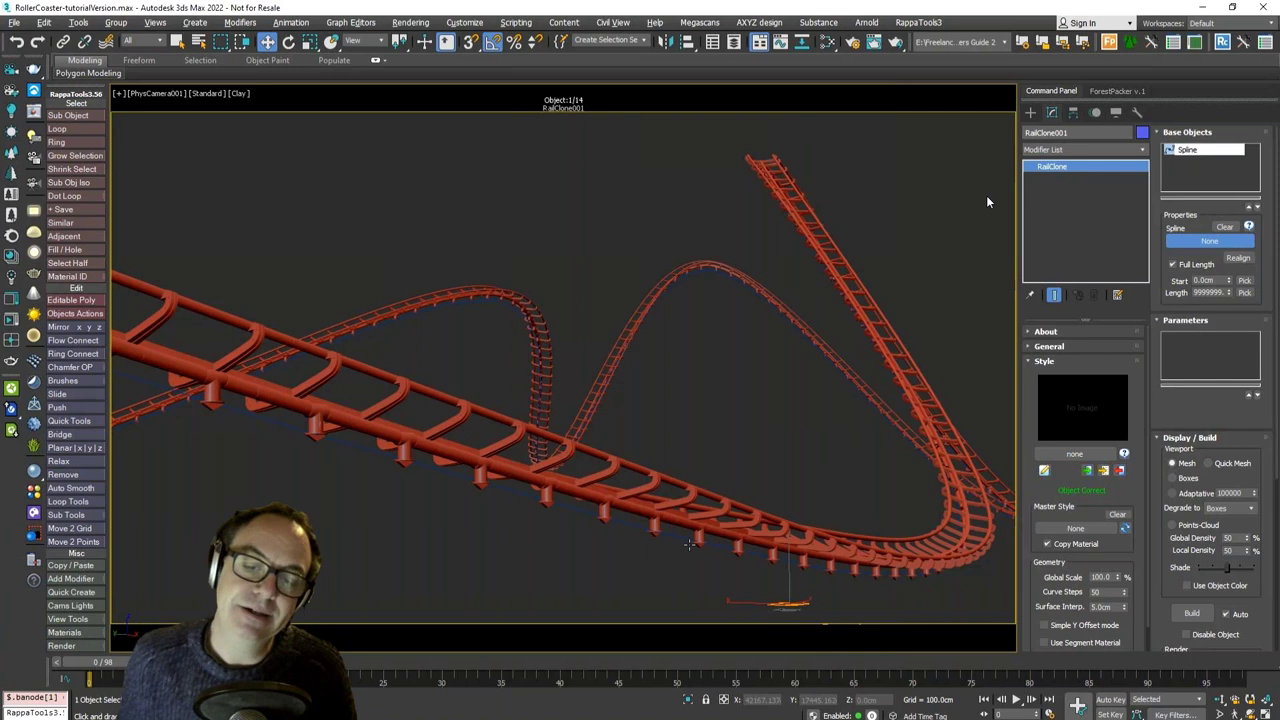
{"action": "left_click", "coordinate": [689, 544]}
{"action": "left_click", "coordinate": [1073, 452]}
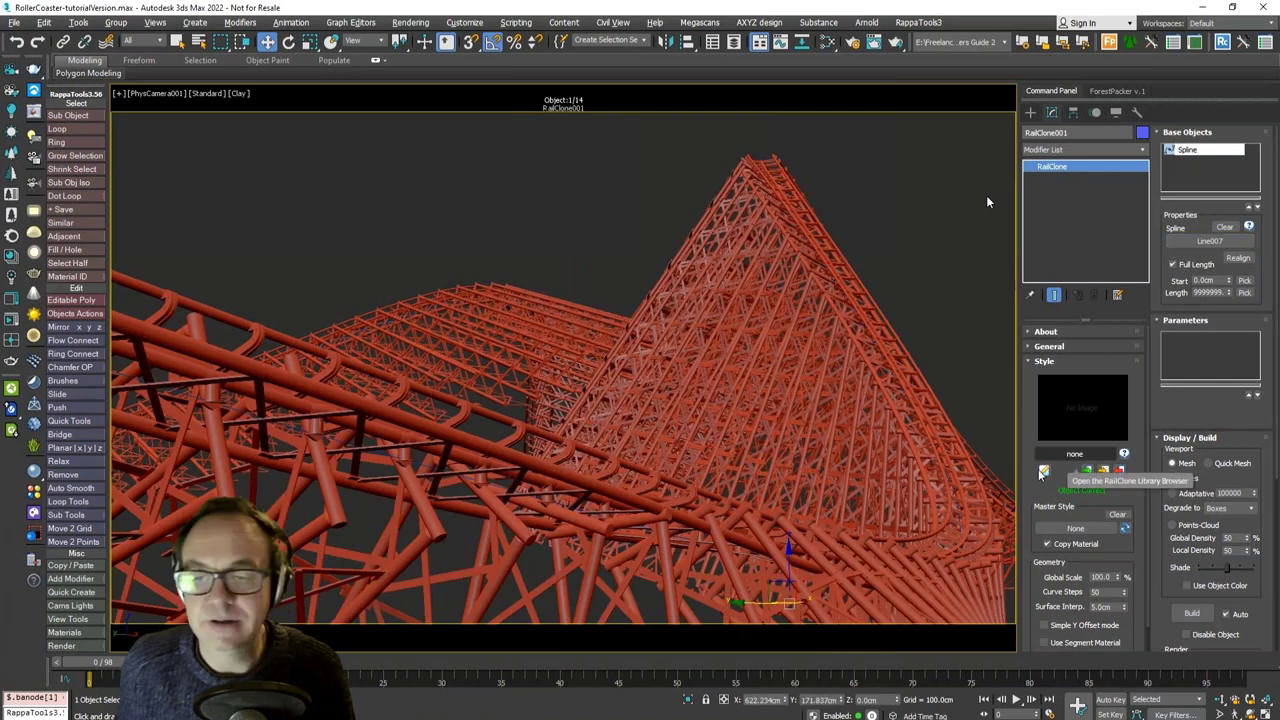
{"action": "left_click", "coordinate": [512, 198]}
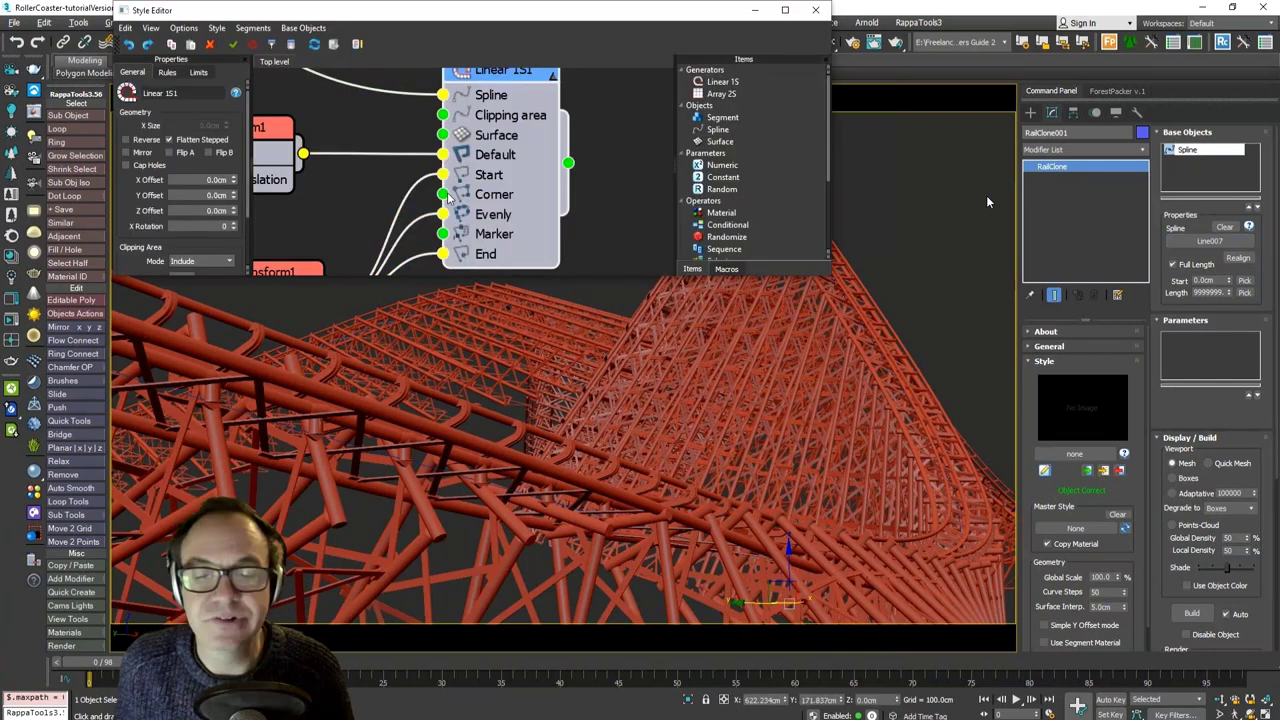
{"action": "left_click", "coordinate": [167, 72]}
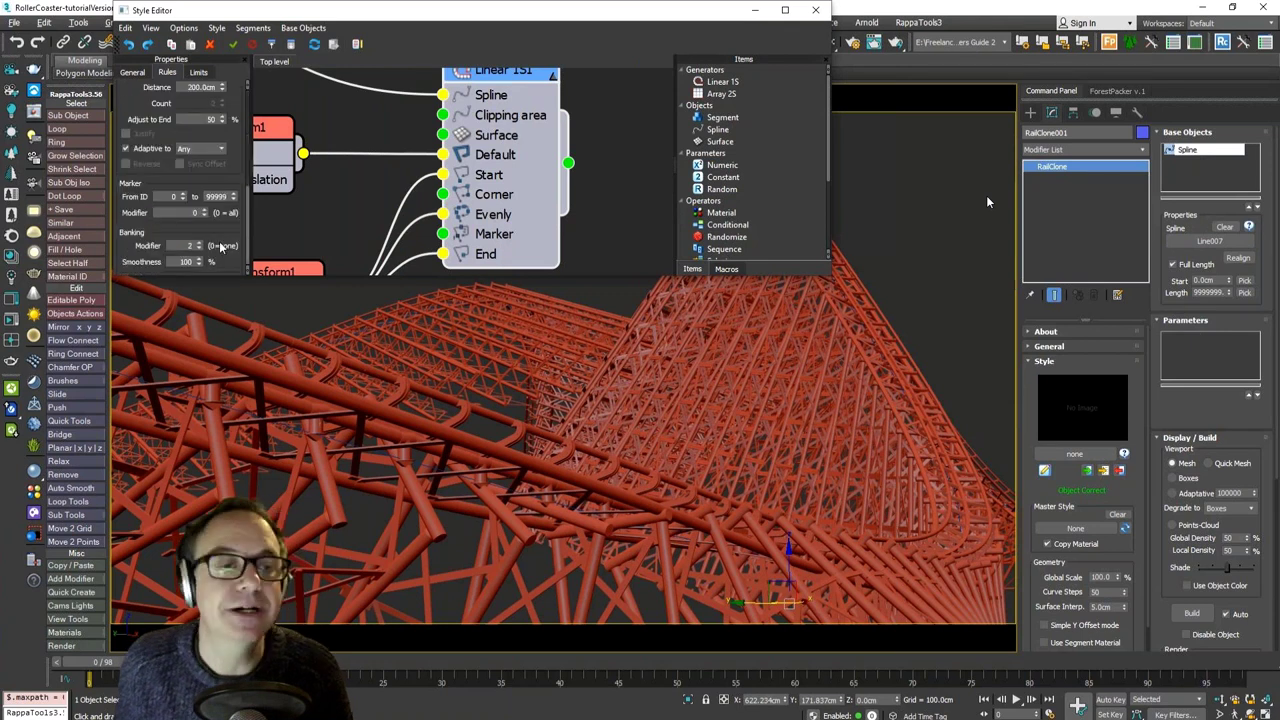
{"action": "type", "text": "0"}
{"action": "key", "text": "Return"}
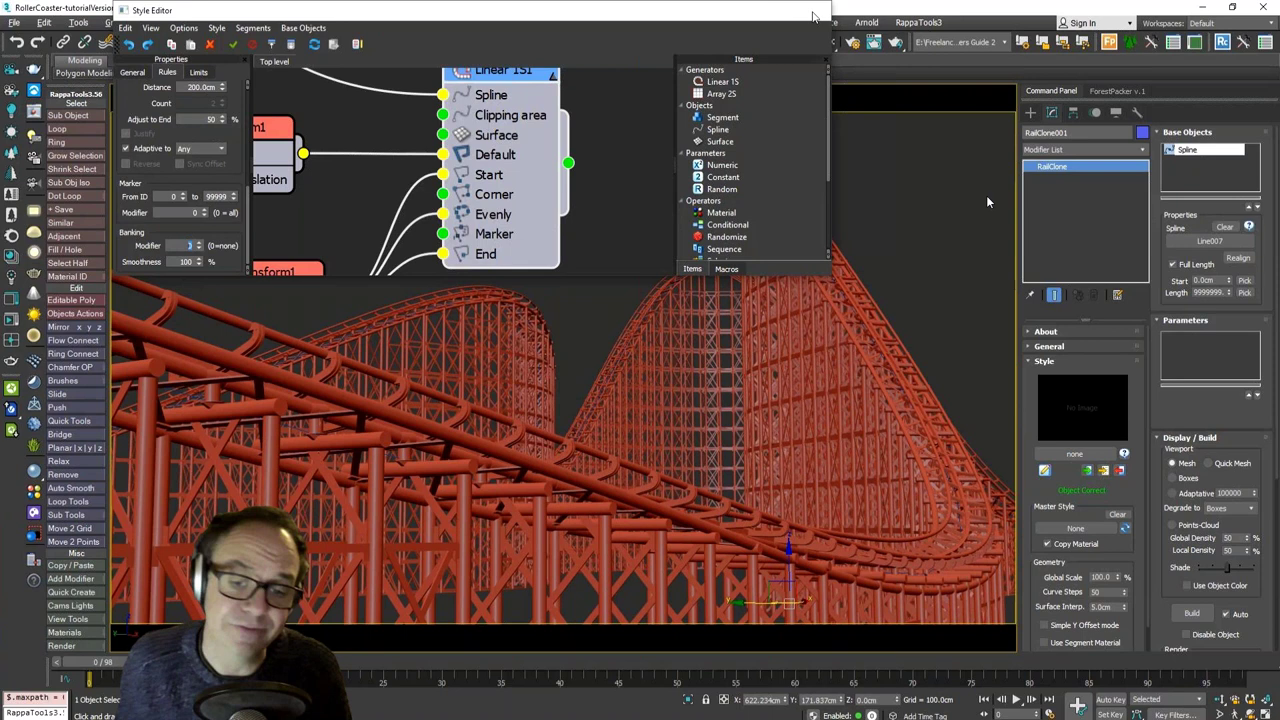
{"action": "left_click", "coordinate": [813, 16]}
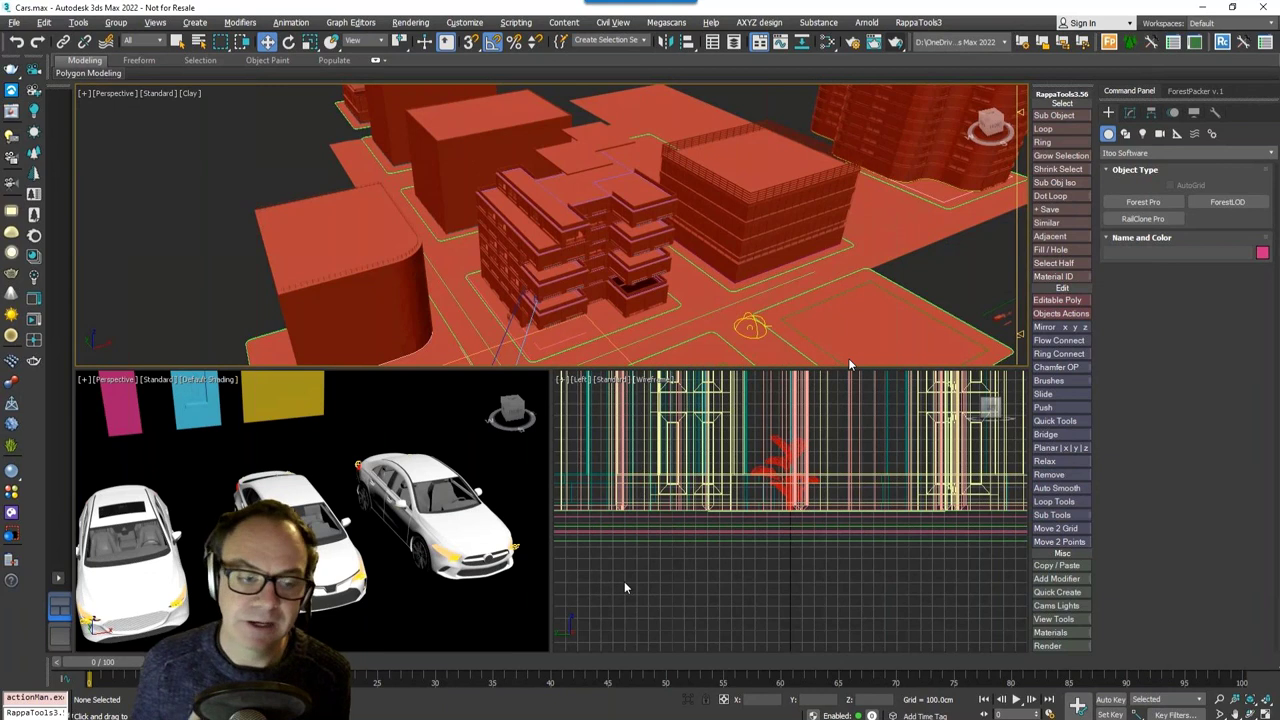
Step: Examine the street around the balconied building in the Cars scene and the Vehicles models in the Chaos Cosmos browser
{"action": "scroll", "coordinate": [848, 362], "scroll_direction": "up", "scroll_amount": 10}
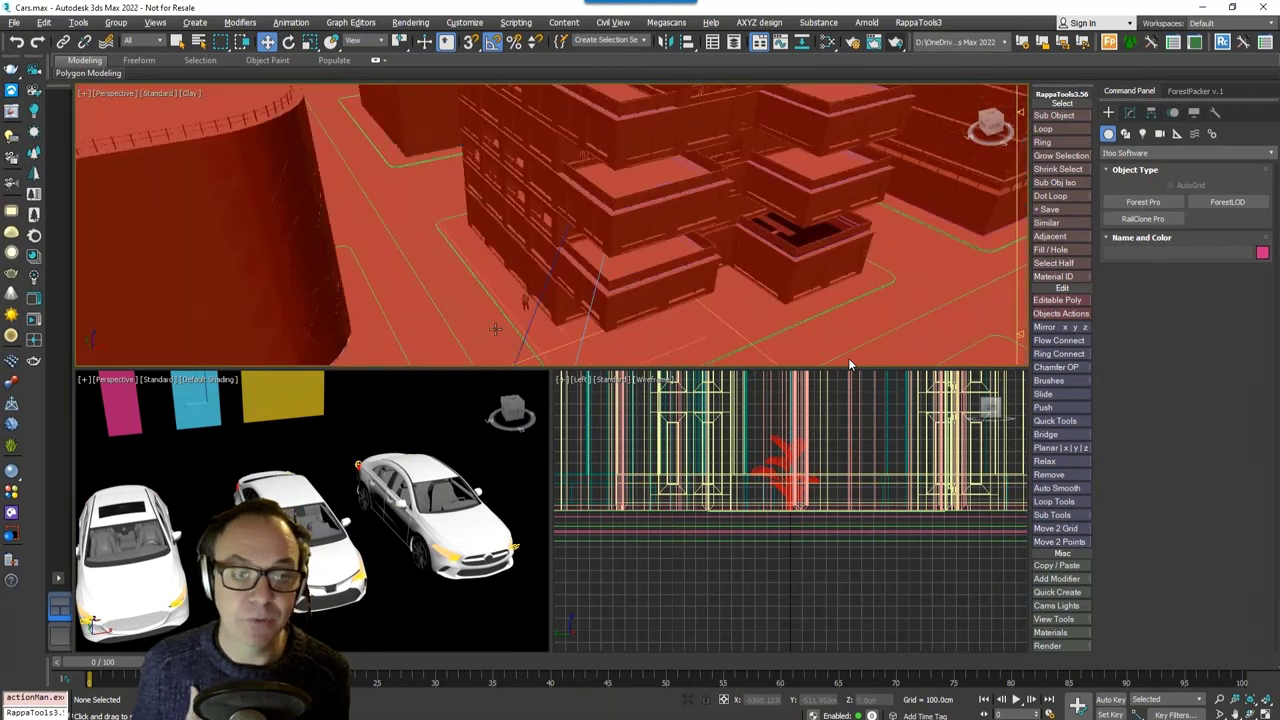
{"action": "scroll", "coordinate": [505, 292], "scroll_direction": "down", "scroll_amount": 2}
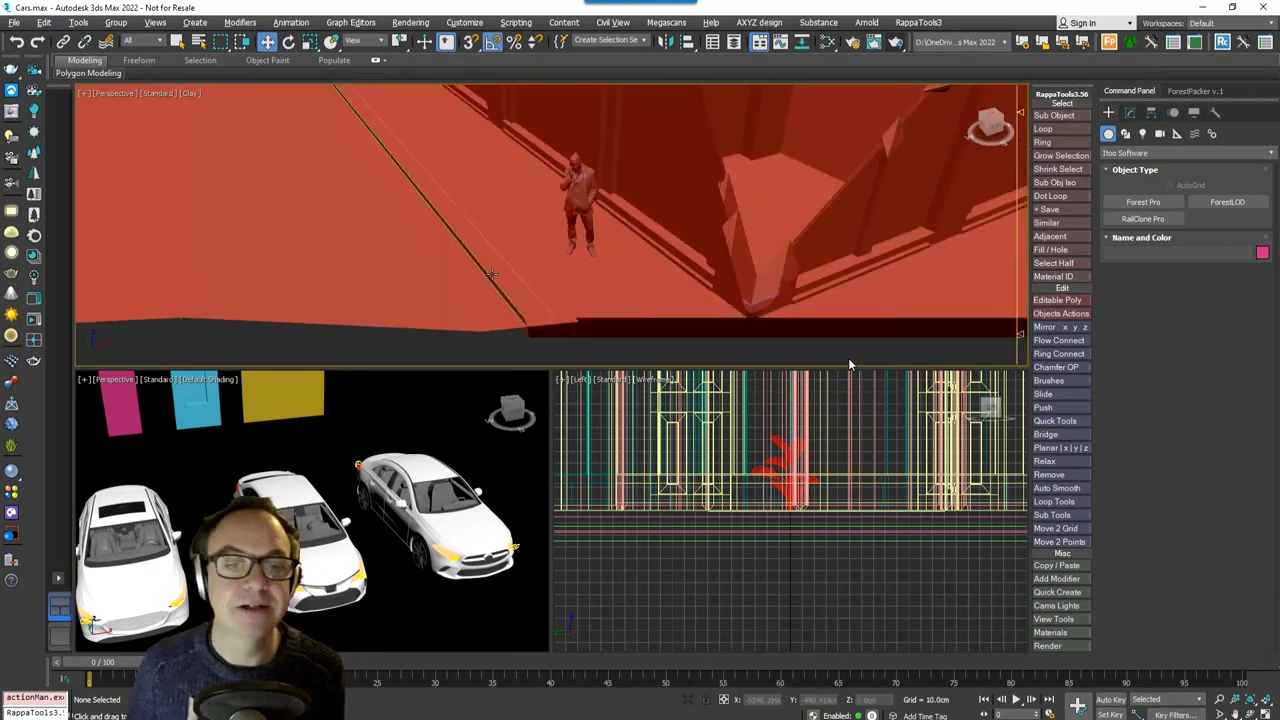
{"action": "scroll", "coordinate": [848, 362], "scroll_direction": "down", "scroll_amount": 5}
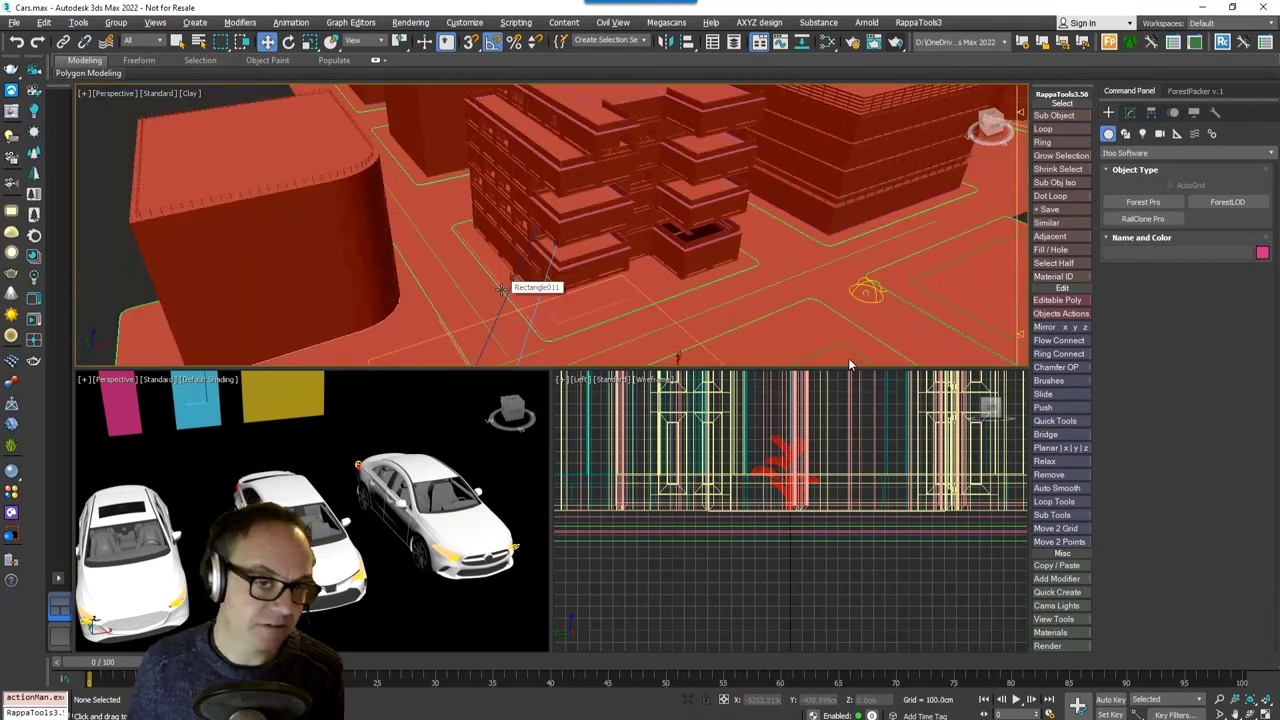
{"action": "scroll", "coordinate": [848, 362], "scroll_direction": "down", "scroll_amount": 3}
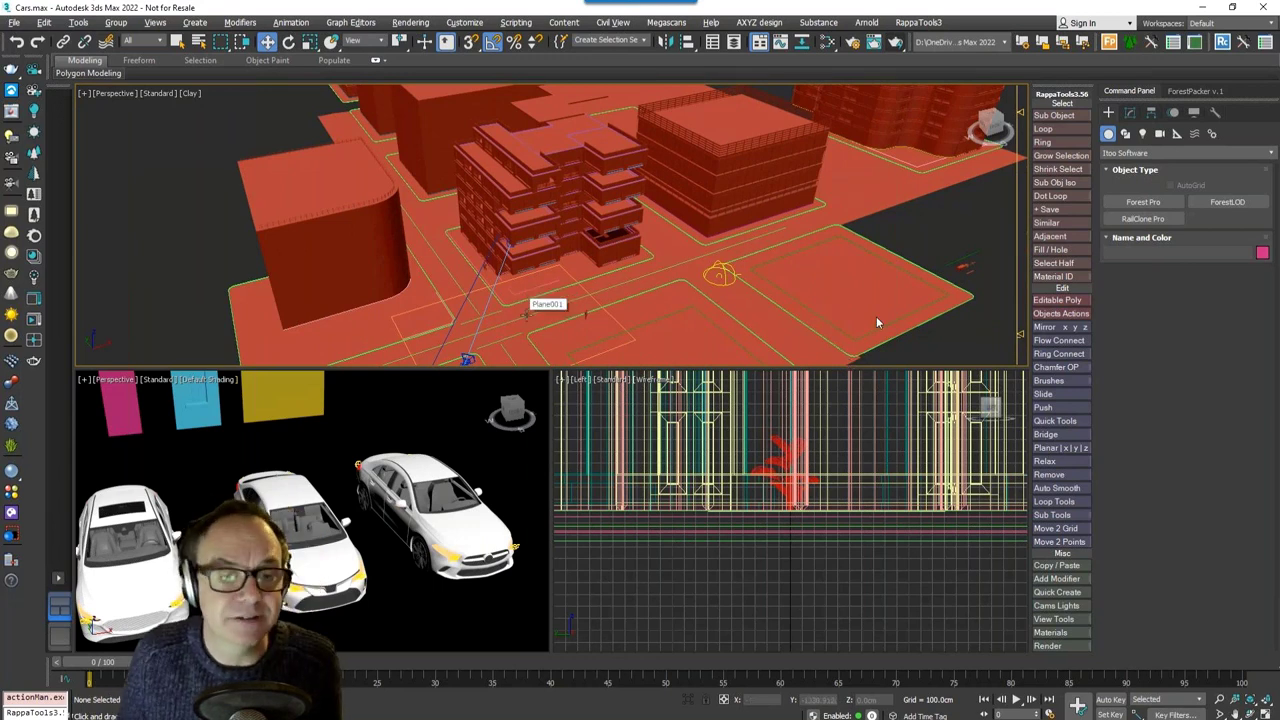
{"action": "left_click", "coordinate": [11, 514]}
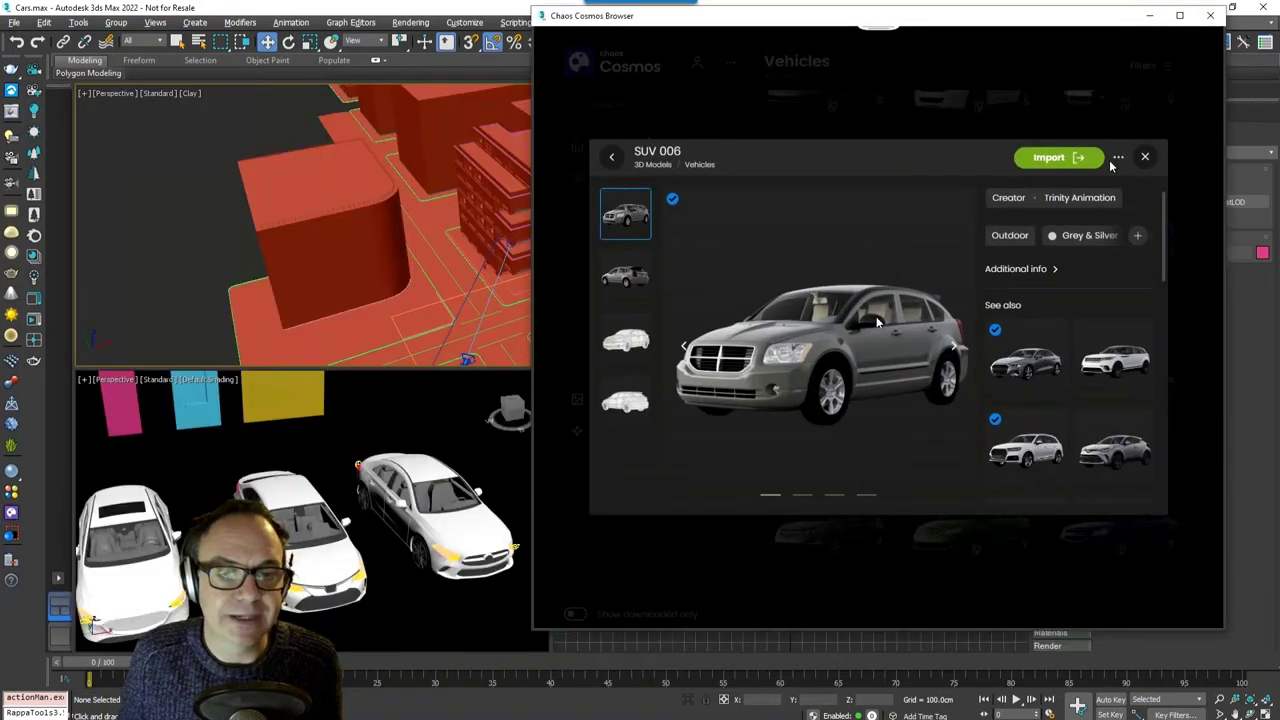
{"action": "left_click", "coordinate": [1145, 156]}
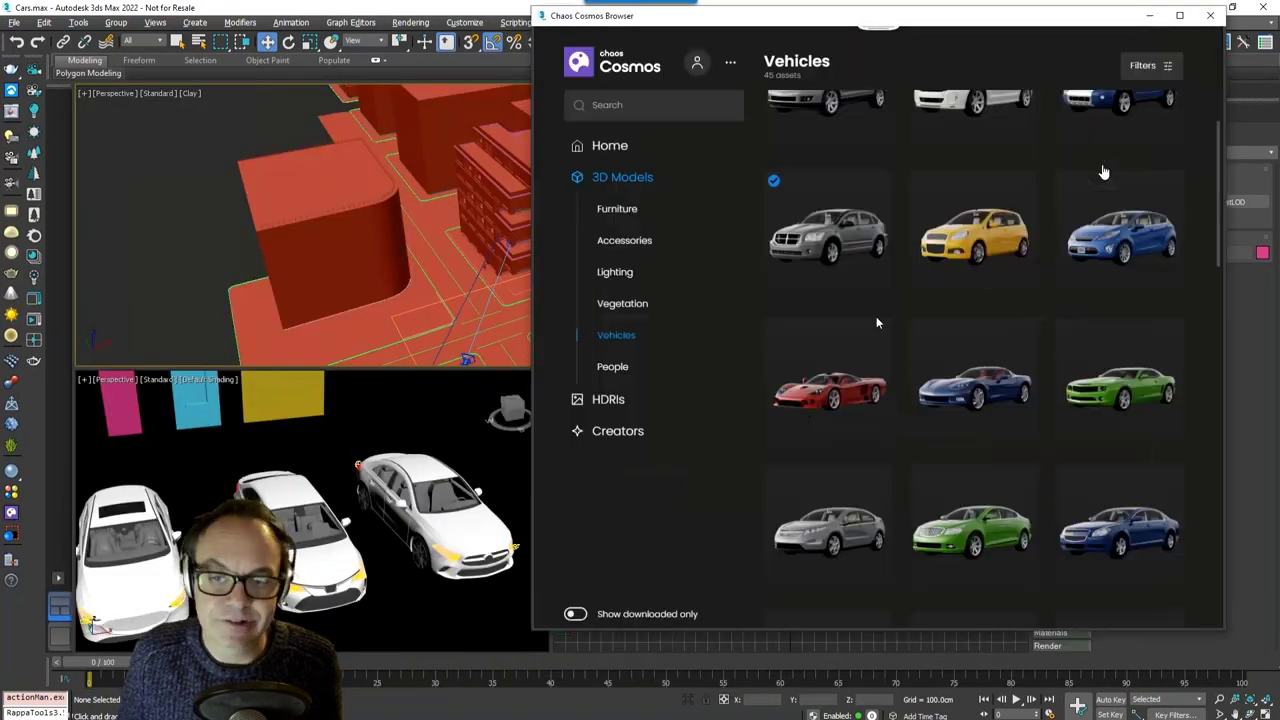
{"action": "left_click", "coordinate": [1209, 16]}
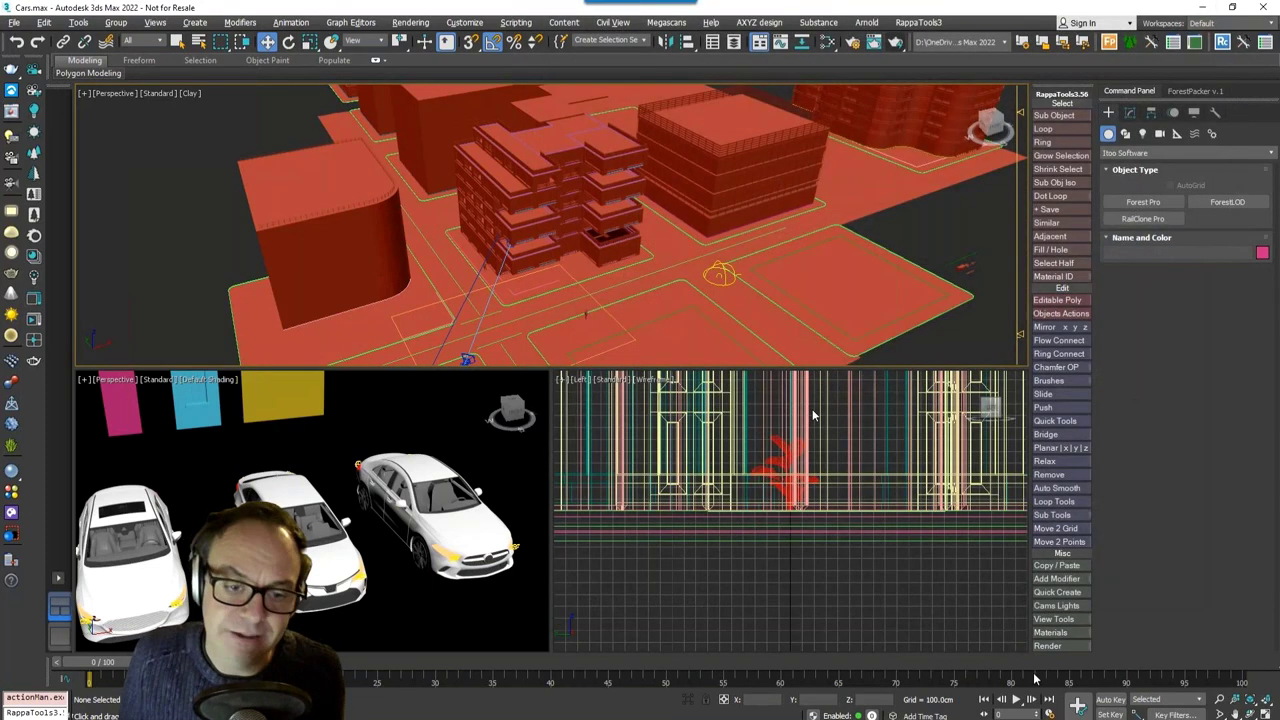
Step: Create a RailClone Pro object on the street in front of the balconied building and name it RC-cars
{"action": "left_click", "coordinate": [1143, 218]}
{"action": "left_click", "coordinate": [530, 278]}
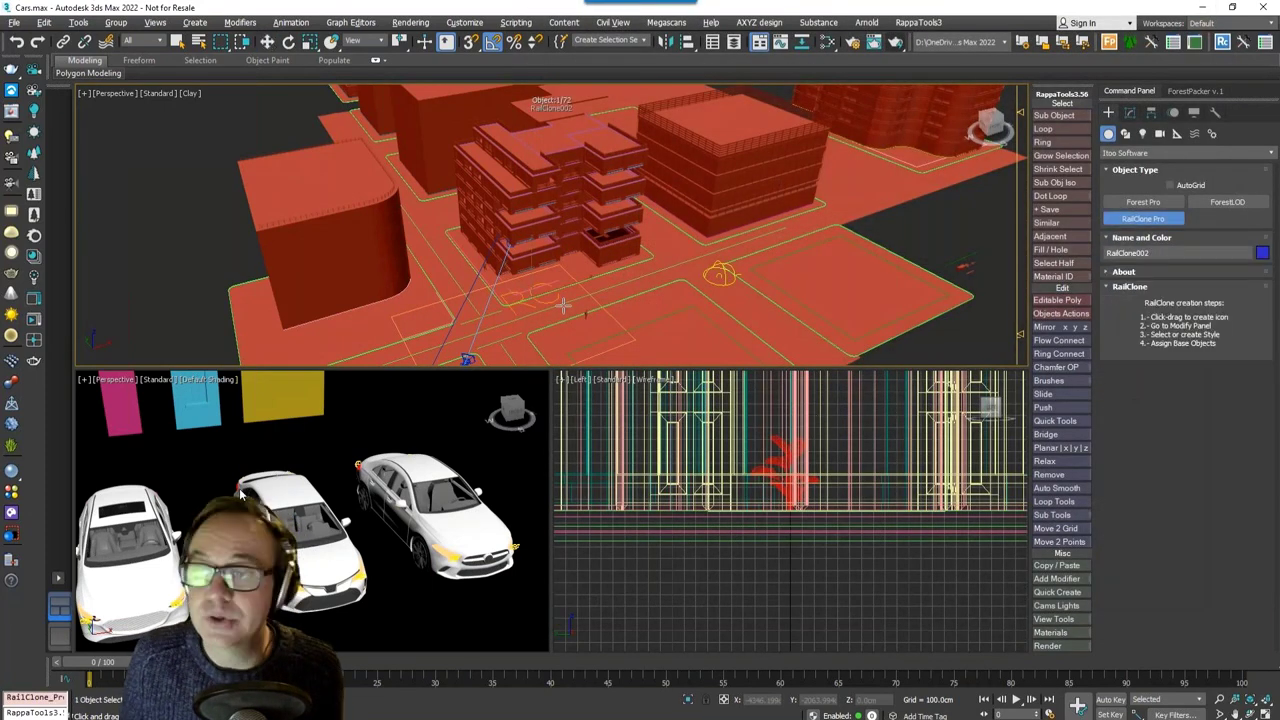
{"action": "left_click", "coordinate": [1130, 112]}
{"action": "double_click", "coordinate": [1134, 132]}
{"action": "type", "text": "RC-cars"}
{"action": "key", "text": "Return"}
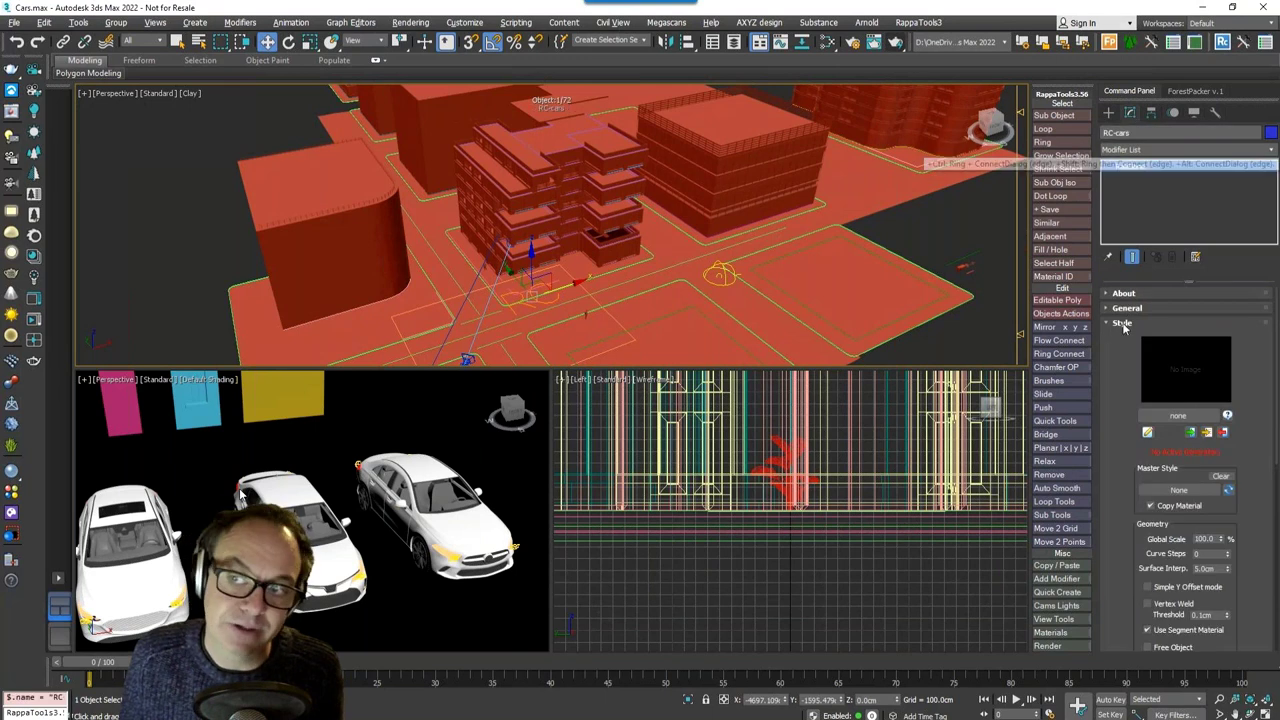
Step: In RC-cars' Style Editor, add a Linear 1S generator and connect a Spline node that uses the kerb spline Rectangle011
{"action": "left_click", "coordinate": [1148, 432]}
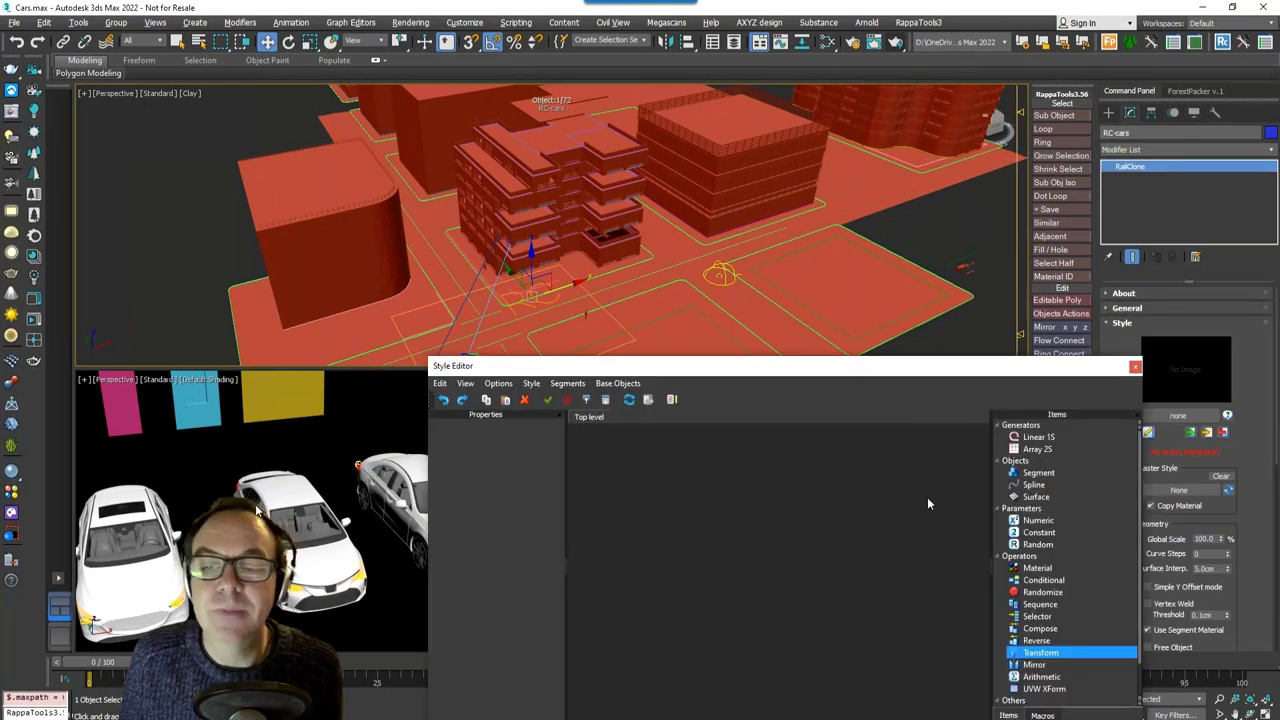
{"action": "left_click_drag", "start_coordinate": [1038, 437], "coordinate": [940, 493]}
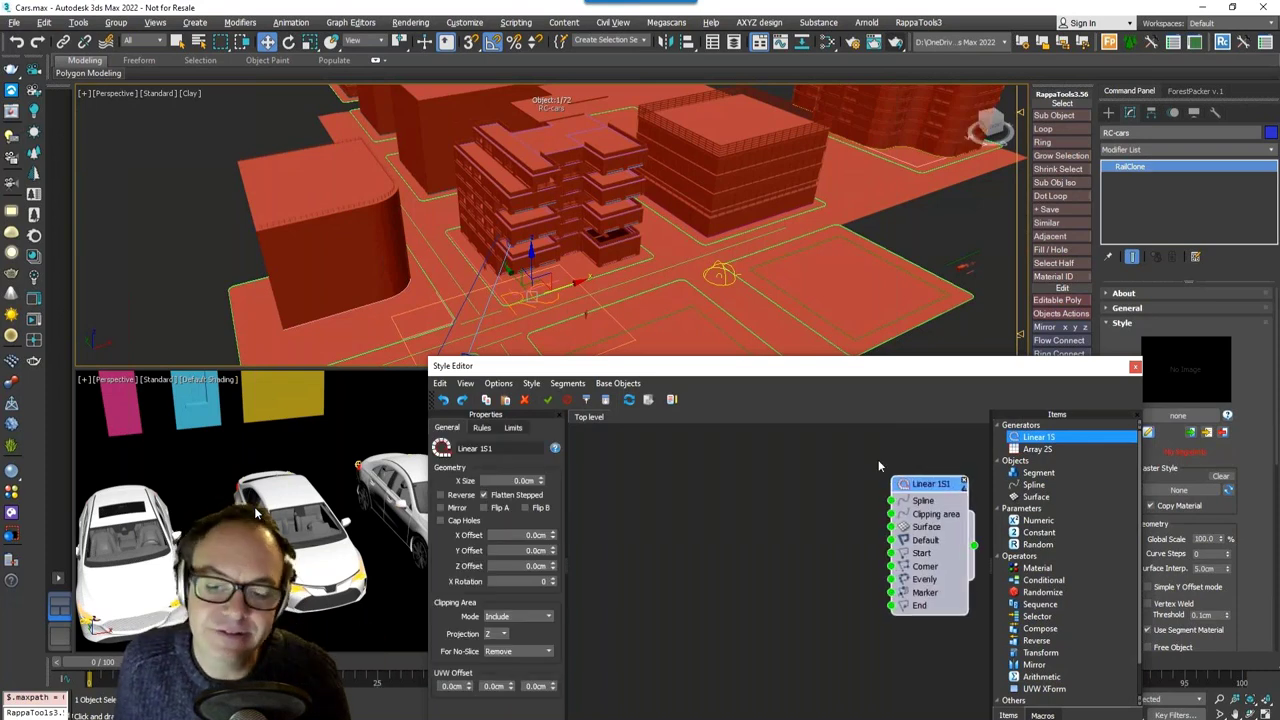
{"action": "left_click_drag", "start_coordinate": [1058, 481], "coordinate": [891, 501]}
{"action": "left_click", "coordinate": [540, 456]}
{"action": "scroll", "coordinate": [511, 298], "scroll_direction": "up", "scroll_amount": 5}
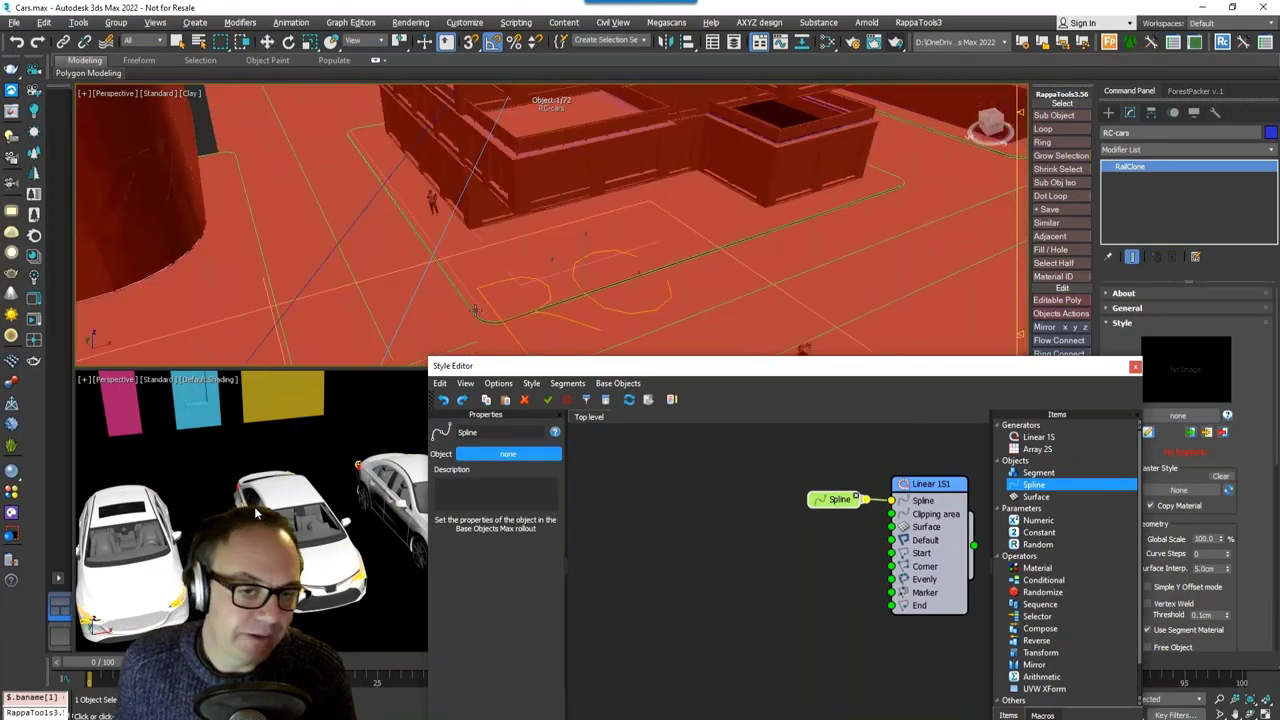
{"action": "left_click", "coordinate": [538, 310]}
{"action": "left_click_drag", "start_coordinate": [840, 499], "coordinate": [817, 501]}
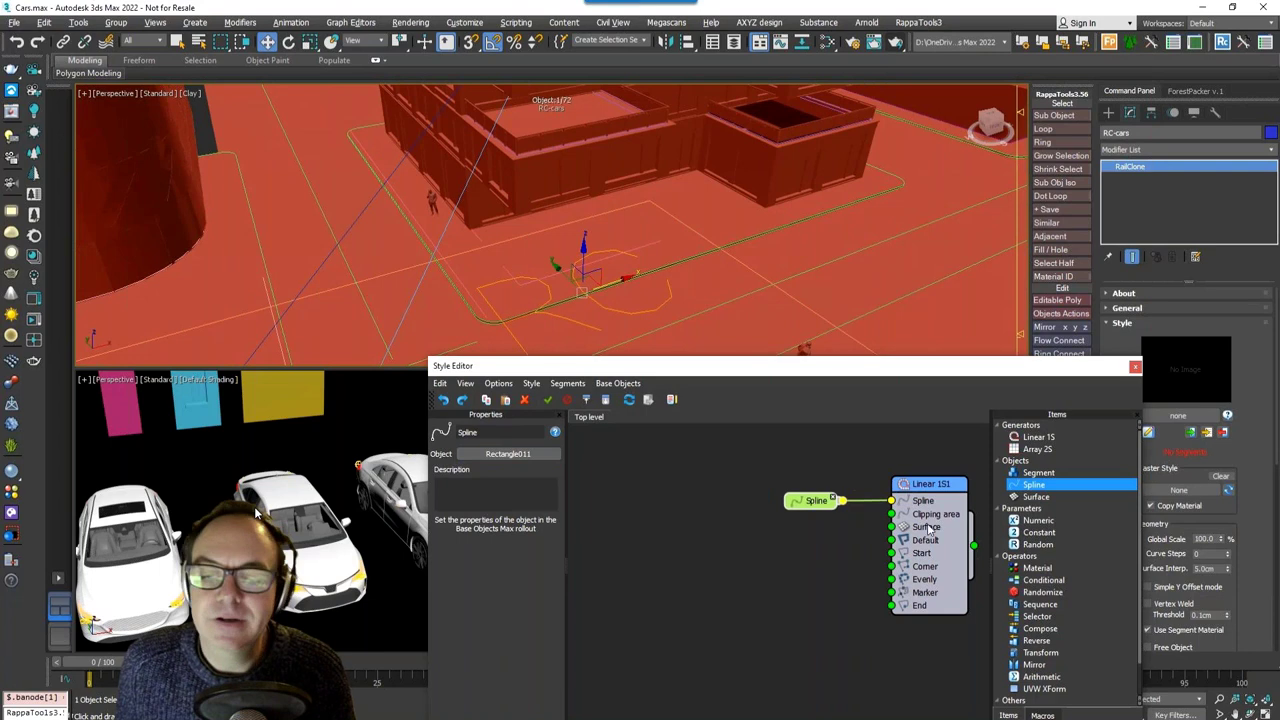
Step: Add a Segment node with Bend and Slice turned off and assign Car 006_001 as its object
{"action": "left_click_drag", "start_coordinate": [1038, 474], "coordinate": [656, 516]}
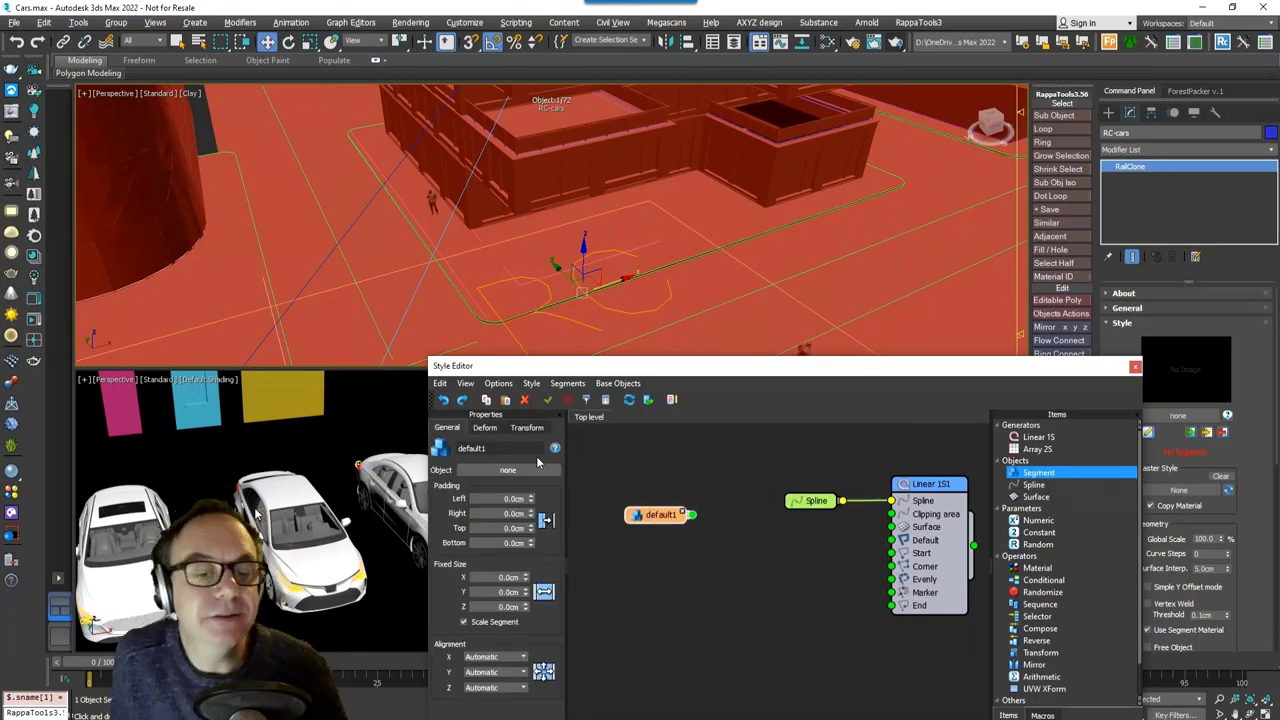
{"action": "left_click", "coordinate": [485, 427]}
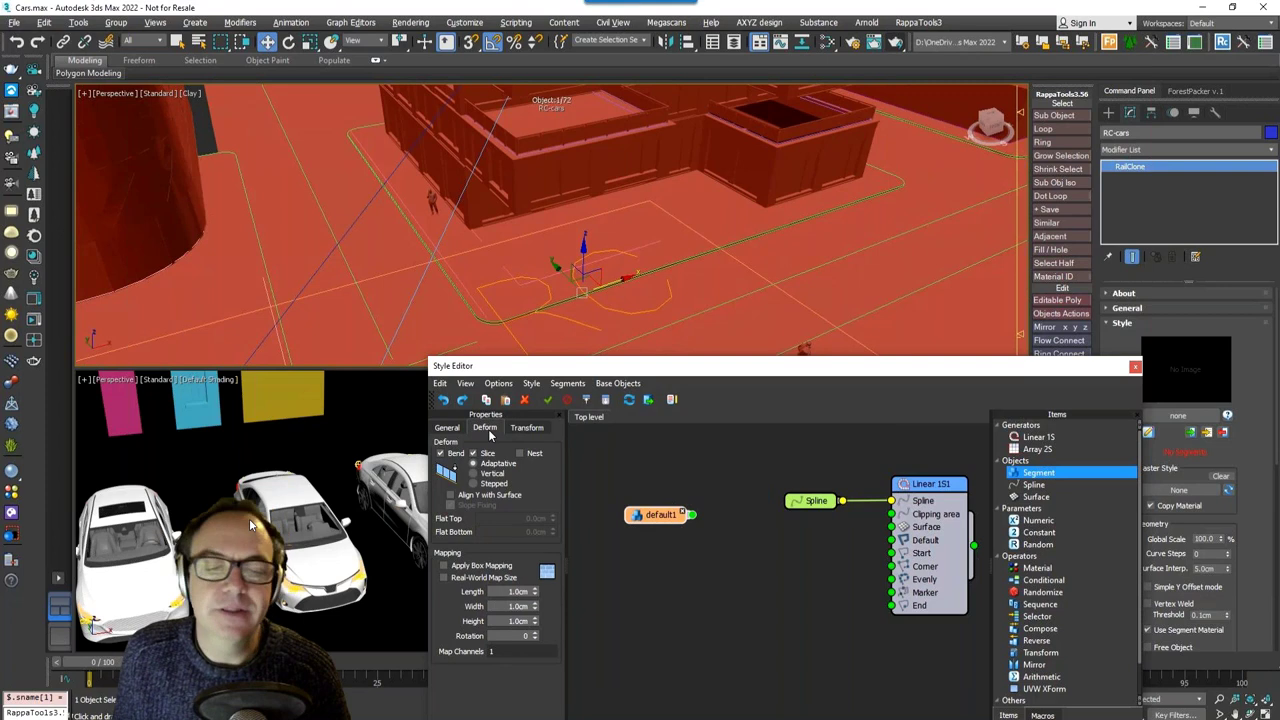
{"action": "left_click", "coordinate": [449, 453]}
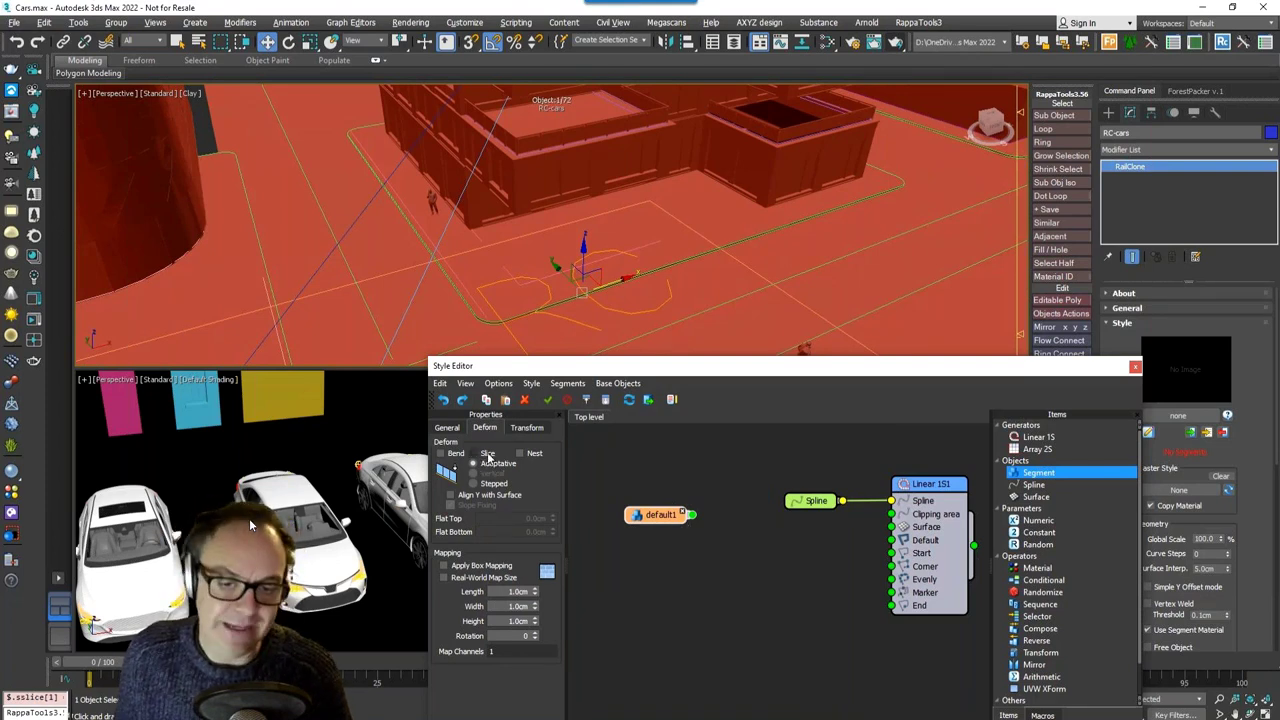
{"action": "left_click", "coordinate": [447, 427]}
{"action": "left_click", "coordinate": [251, 525]}
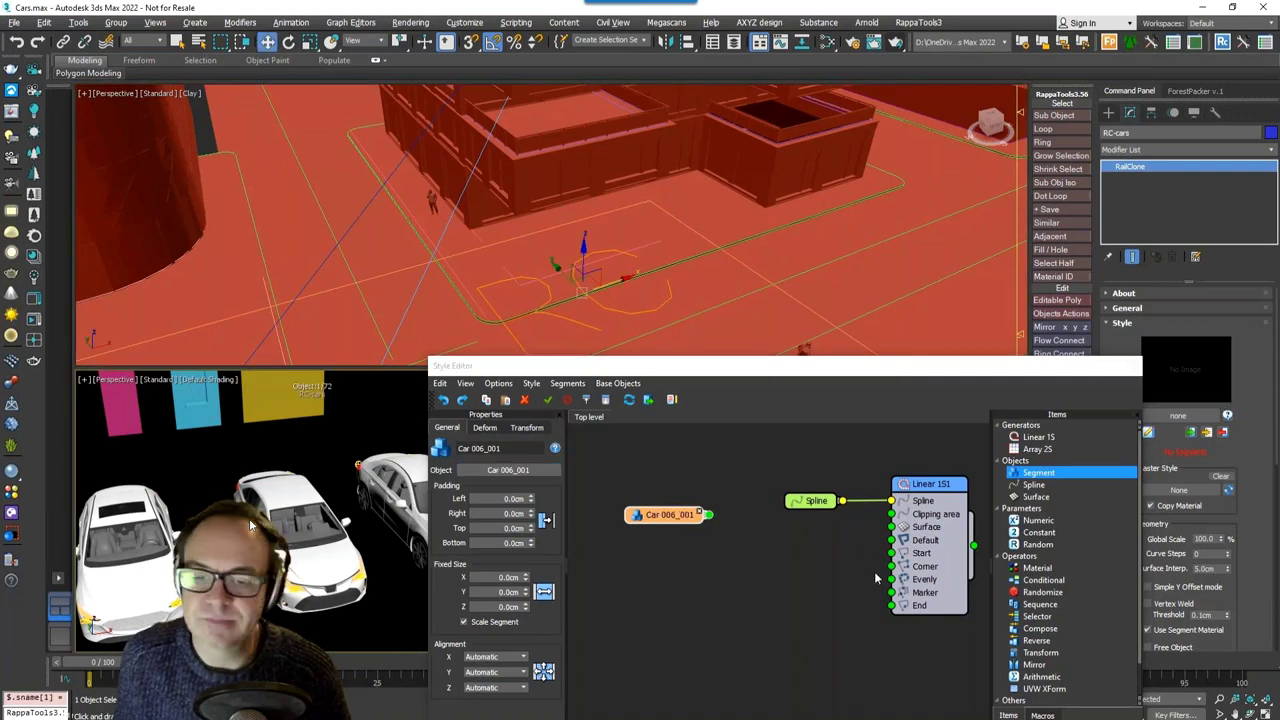
Step: Duplicate the Car 006_001 segment node below the original and assign Car 008_001 as the copy's object
{"action": "middle_click_drag", "start_coordinate": [820, 564], "coordinate": [818, 547]}
{"action": "left_click_drag", "start_coordinate": [662, 505], "coordinate": [639, 520]}
{"action": "key", "text": "ctrl+v"}
{"action": "left_click", "coordinate": [510, 471]}
{"action": "left_click", "coordinate": [396, 492]}
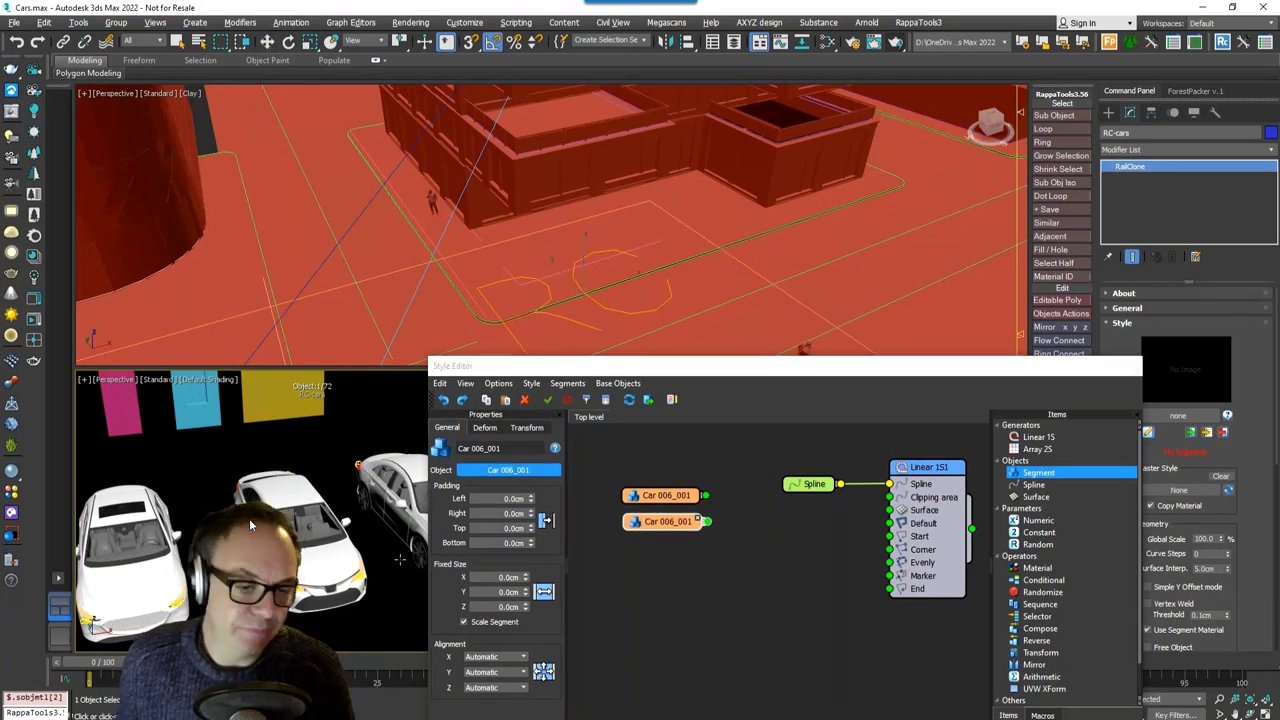
{"action": "key", "text": "ctrl+v"}
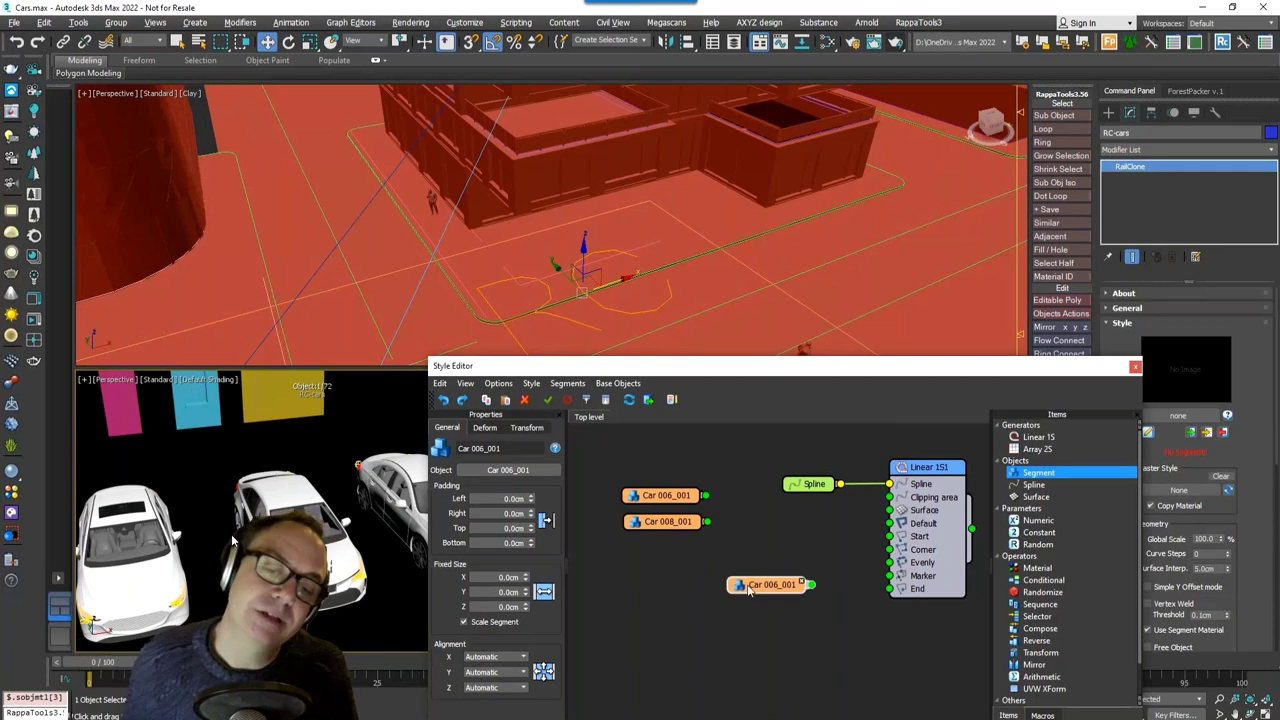
{"action": "left_click_drag", "start_coordinate": [762, 584], "coordinate": [655, 552]}
{"action": "left_click", "coordinate": [506, 471]}
{"action": "key", "text": "ctrl+z"}
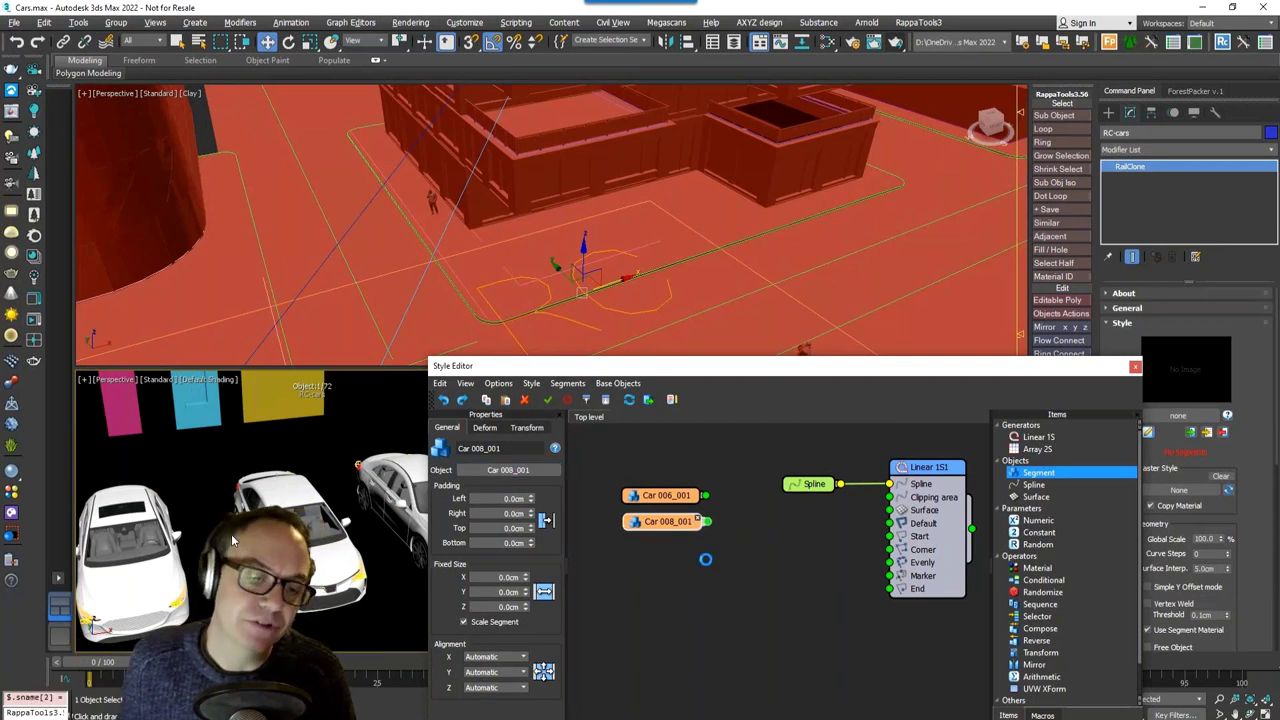
Step: Paste another copy of the car segment below the other two and assign Car 004_001 as its object
{"action": "key", "text": "ctrl+v"}
{"action": "left_click_drag", "start_coordinate": [760, 586], "coordinate": [651, 551]}
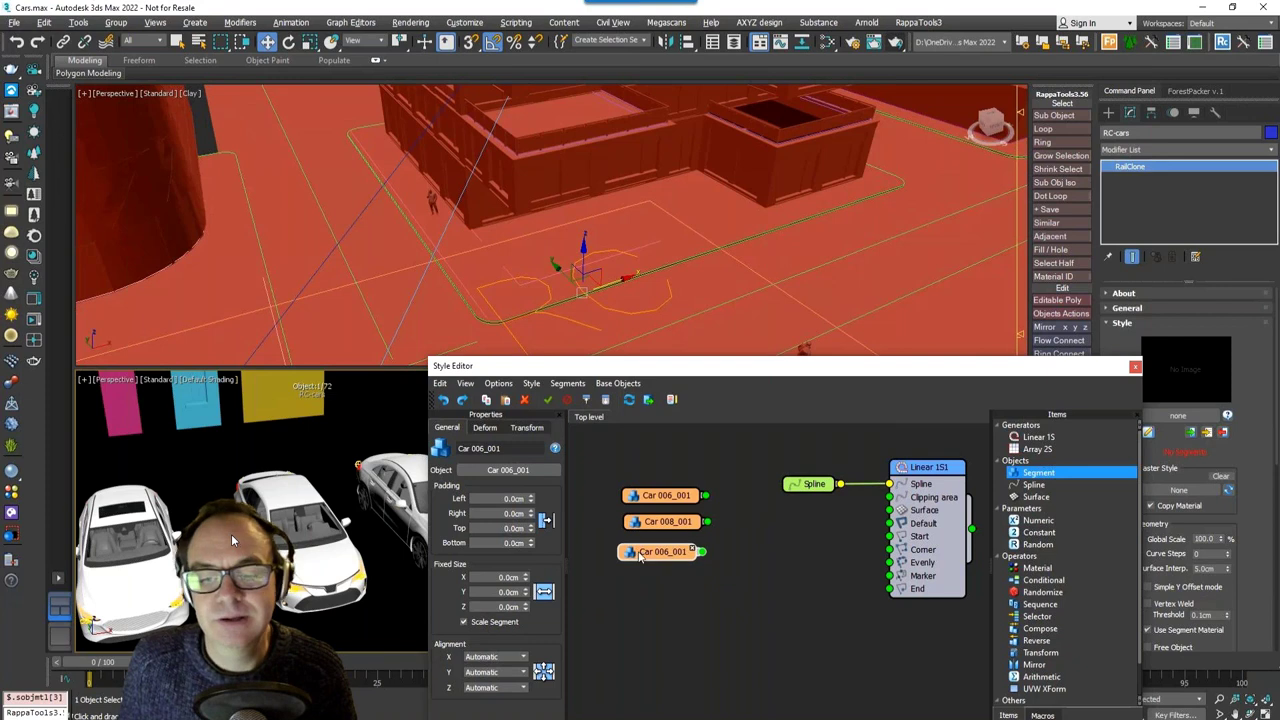
{"action": "left_click", "coordinate": [507, 470]}
{"action": "left_click", "coordinate": [396, 508]}
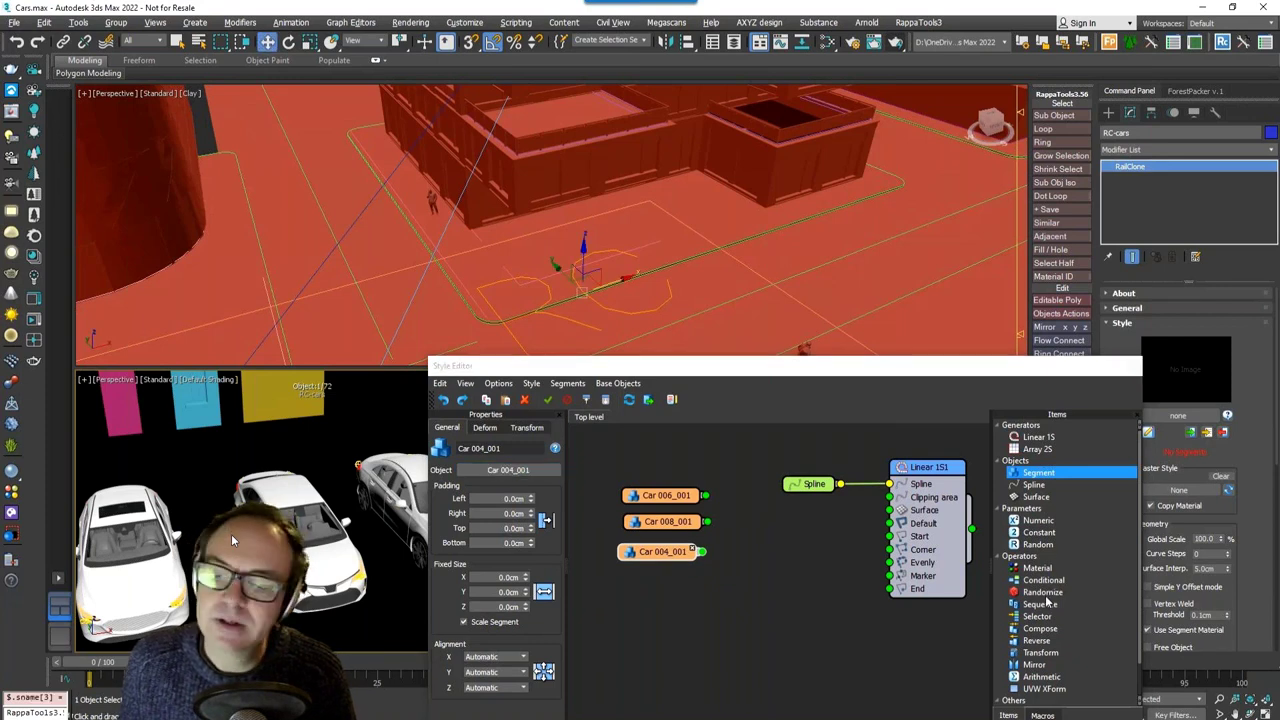
Step: Add a Randomize operator, connect all three car segments to it, and wire it into the Linear 1S1 generator's Default input
{"action": "left_click_drag", "start_coordinate": [1047, 594], "coordinate": [740, 534]}
{"action": "left_click_drag", "start_coordinate": [664, 578], "coordinate": [649, 489]}
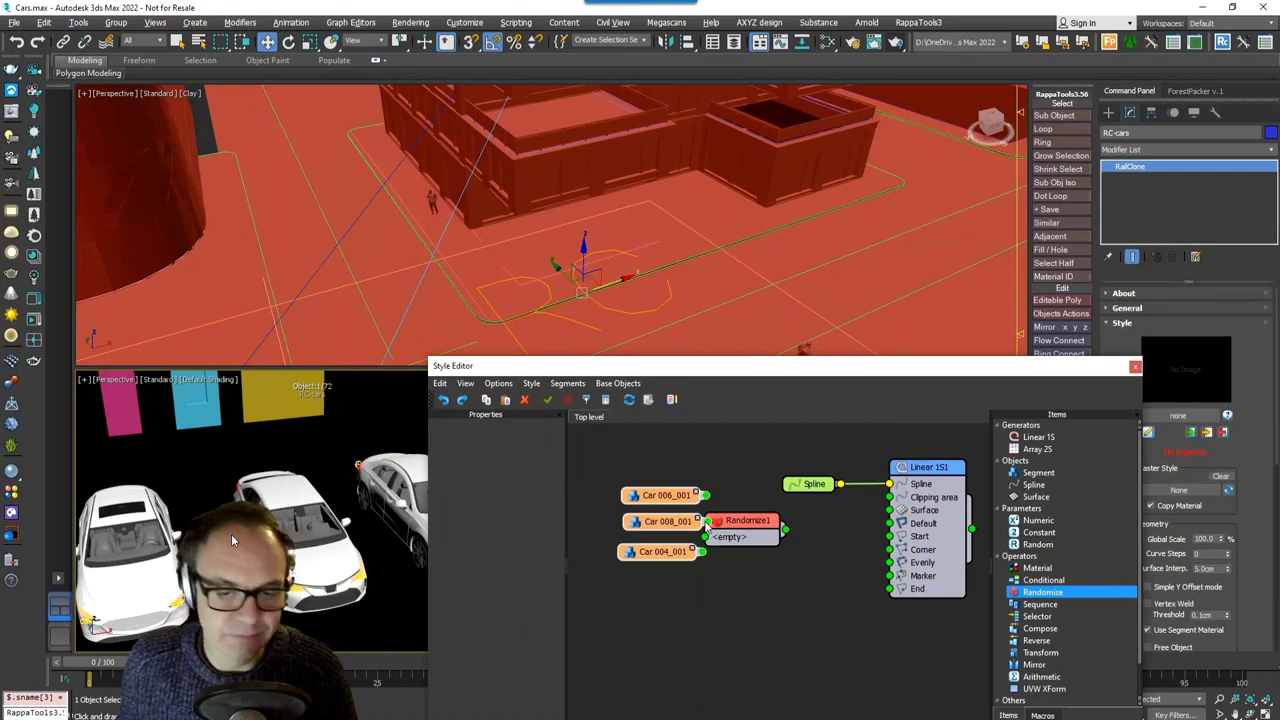
{"action": "left_click_drag", "start_coordinate": [707, 522], "coordinate": [706, 537]}
{"action": "left_click_drag", "start_coordinate": [742, 525], "coordinate": [878, 545]}
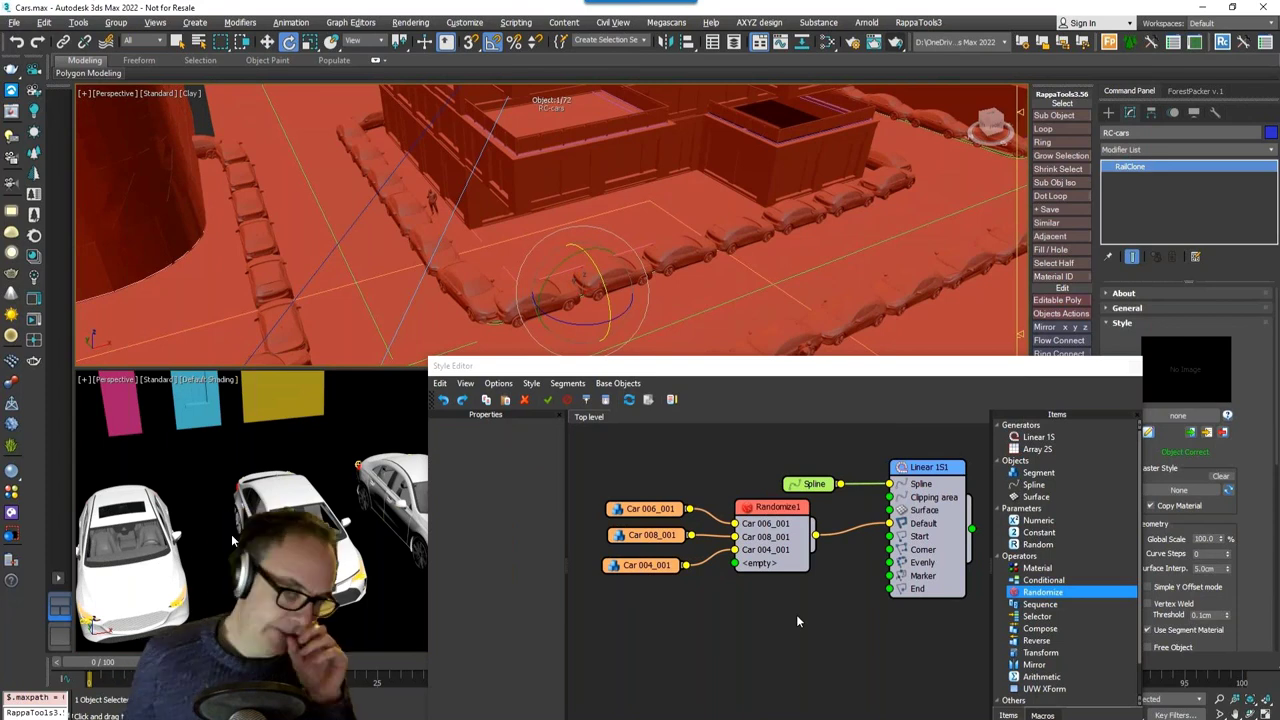
Step: Insert a Sequence operator between Randomize1 and the generator's Default input, and connect a new Transform operator as its second input
{"action": "scroll", "coordinate": [810, 613], "scroll_direction": "down", "scroll_amount": 1}
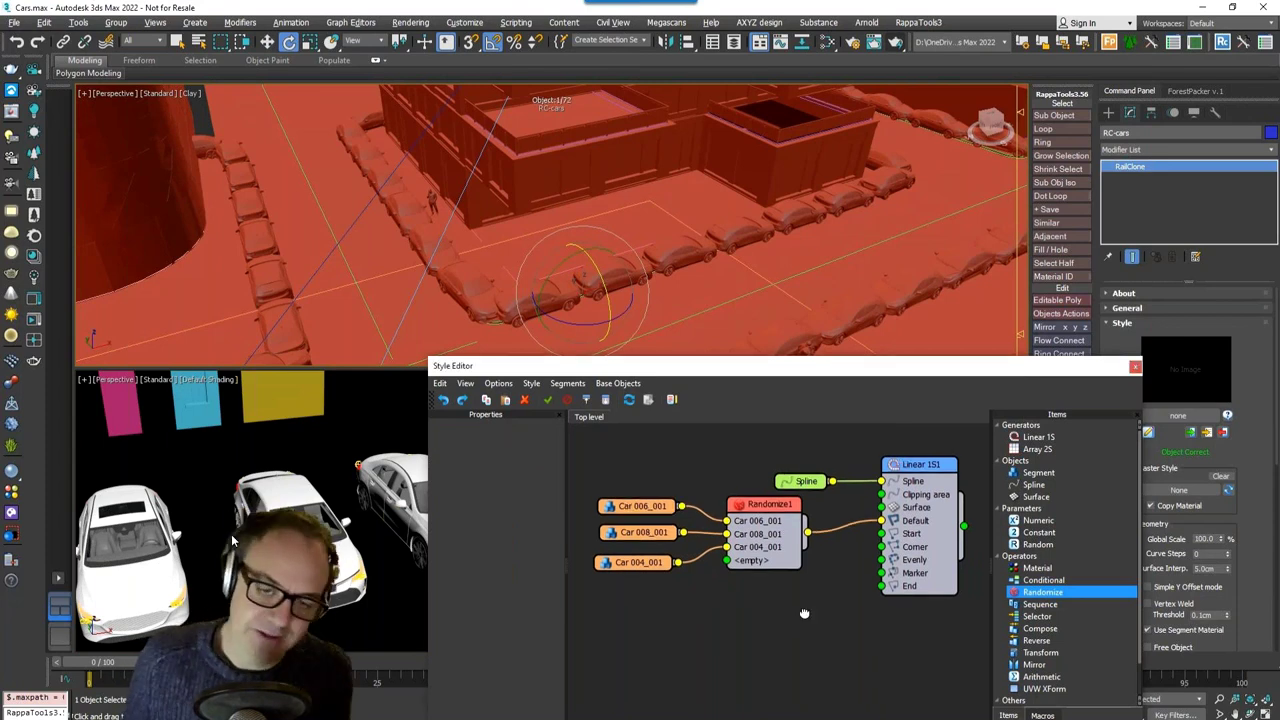
{"action": "scroll", "coordinate": [806, 616], "scroll_direction": "down", "scroll_amount": 1}
{"action": "middle_click_drag", "start_coordinate": [804, 615], "coordinate": [770, 603]}
{"action": "left_click_drag", "start_coordinate": [853, 497], "coordinate": [915, 497]}
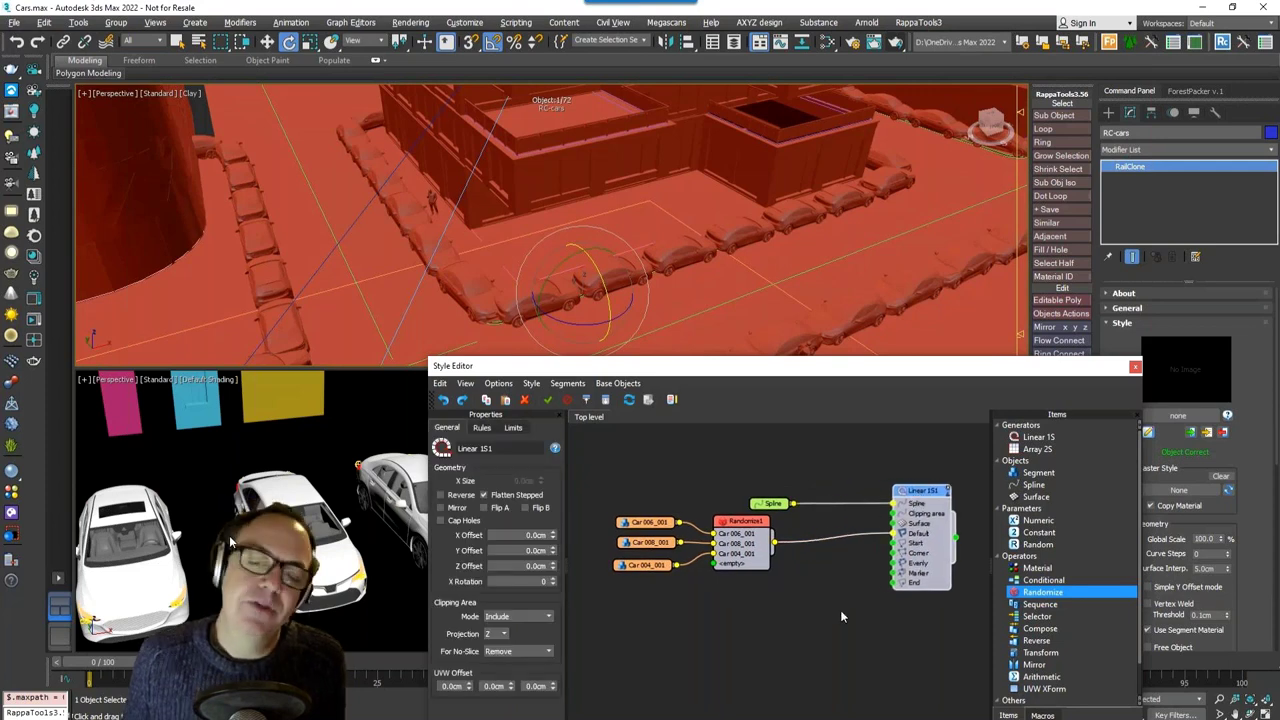
{"action": "left_click_drag", "start_coordinate": [1040, 604], "coordinate": [837, 541]}
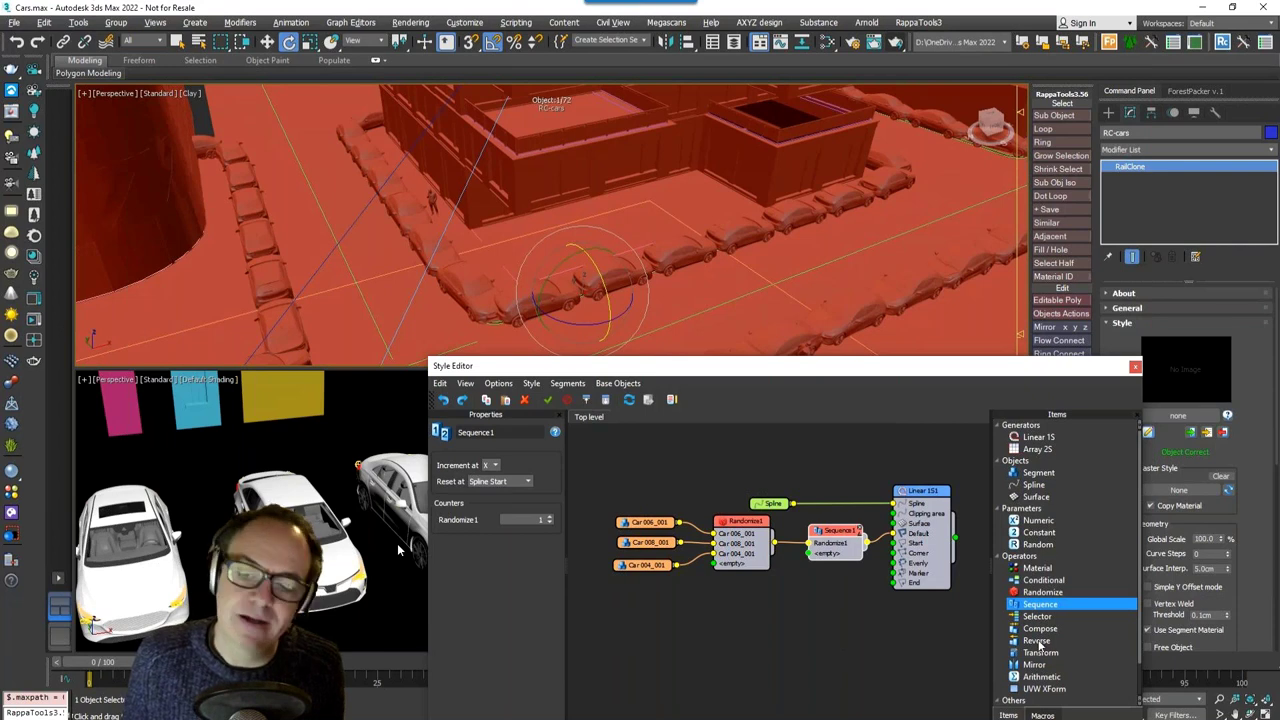
{"action": "left_click_drag", "start_coordinate": [1040, 652], "coordinate": [809, 553]}
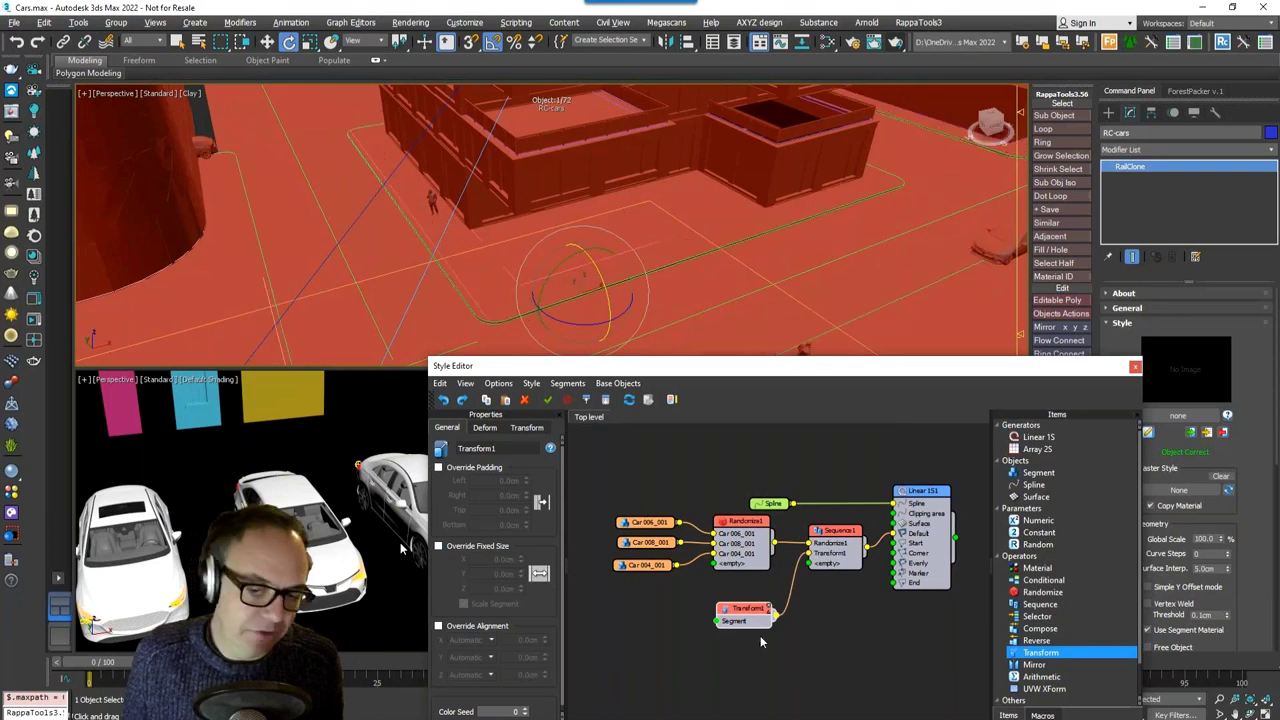
Step: Enable the Fixed Size override on the Transform operator and set its X size to 200 cm
{"action": "scroll", "coordinate": [760, 635], "scroll_direction": "up", "scroll_amount": 2}
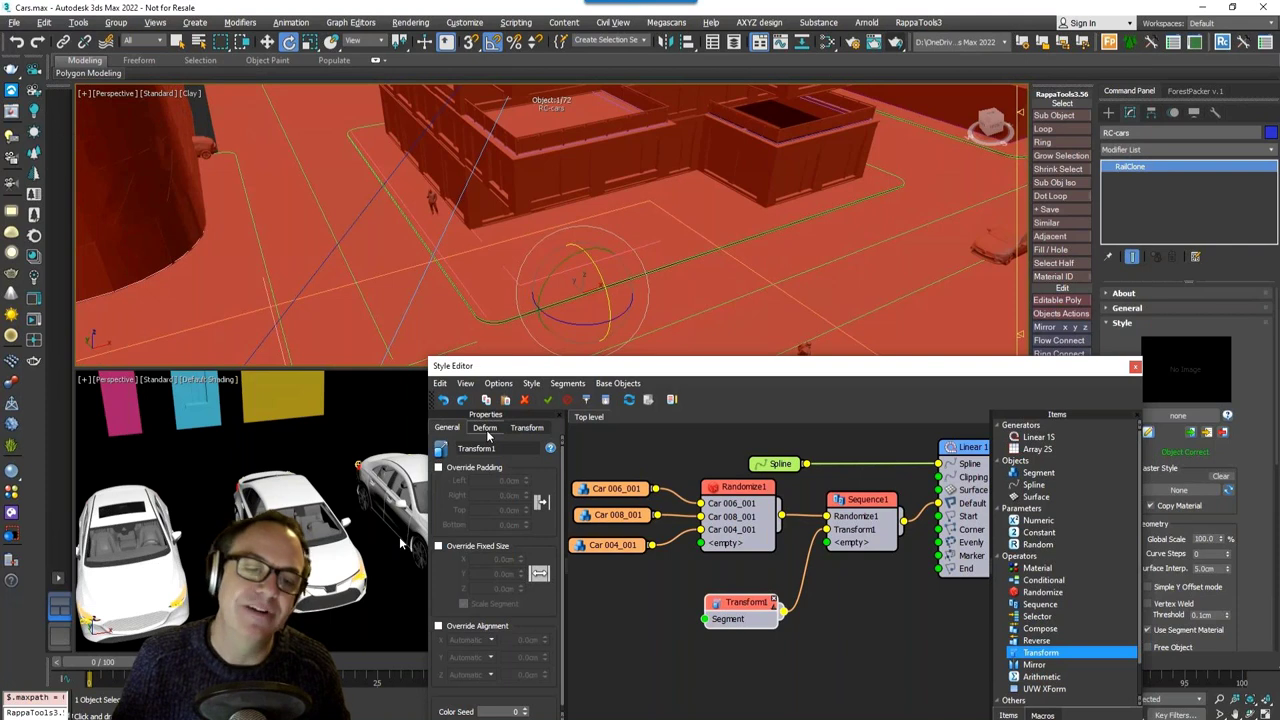
{"action": "left_click", "coordinate": [452, 546]}
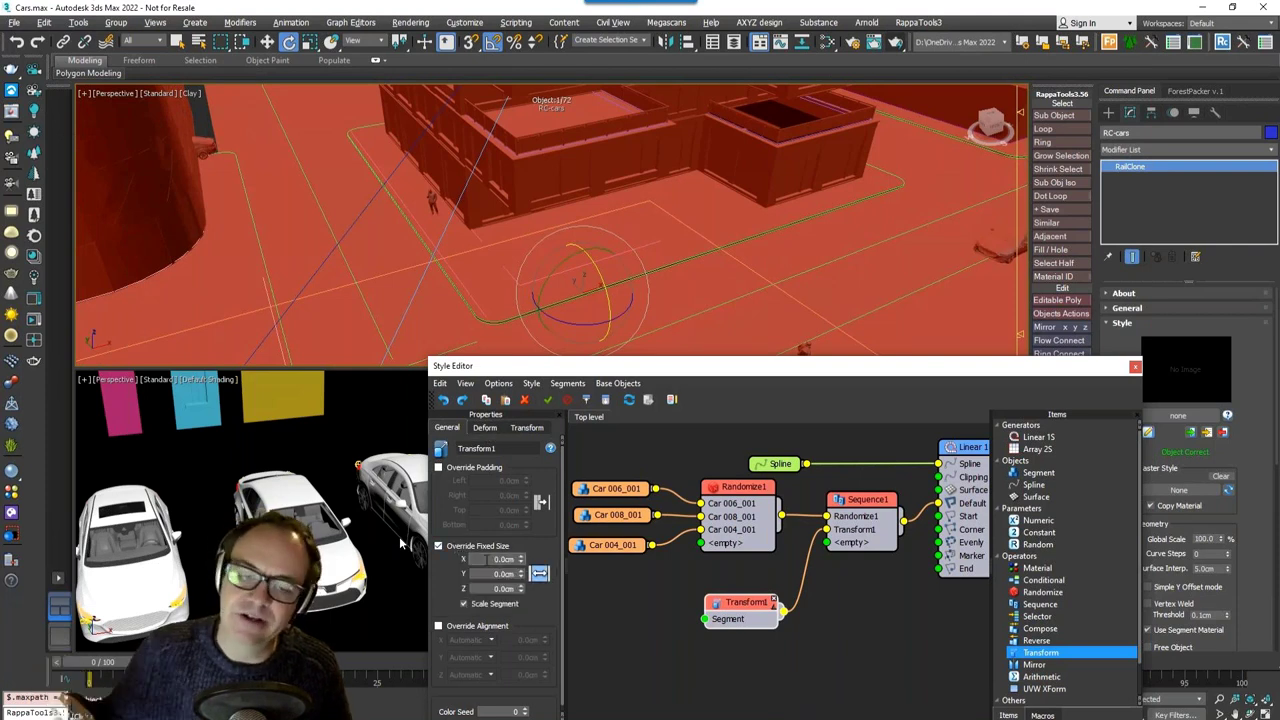
{"action": "type", "text": "8"}
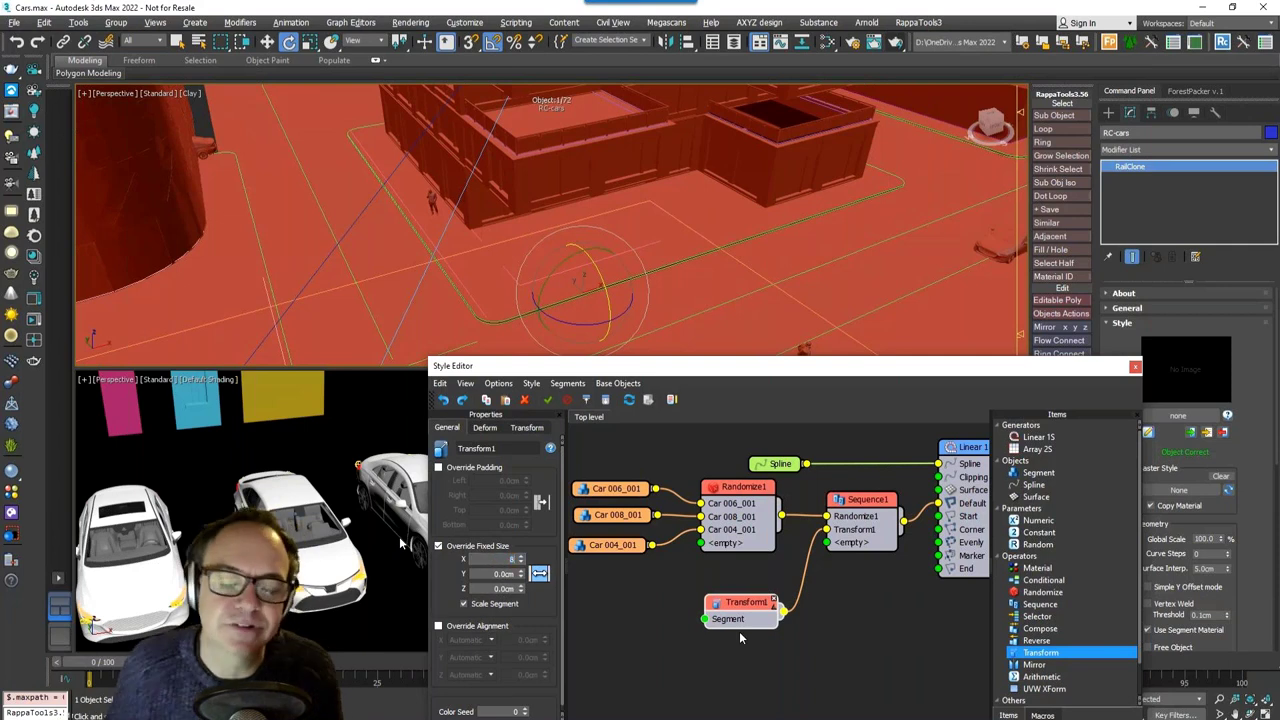
{"action": "key", "text": "Return"}
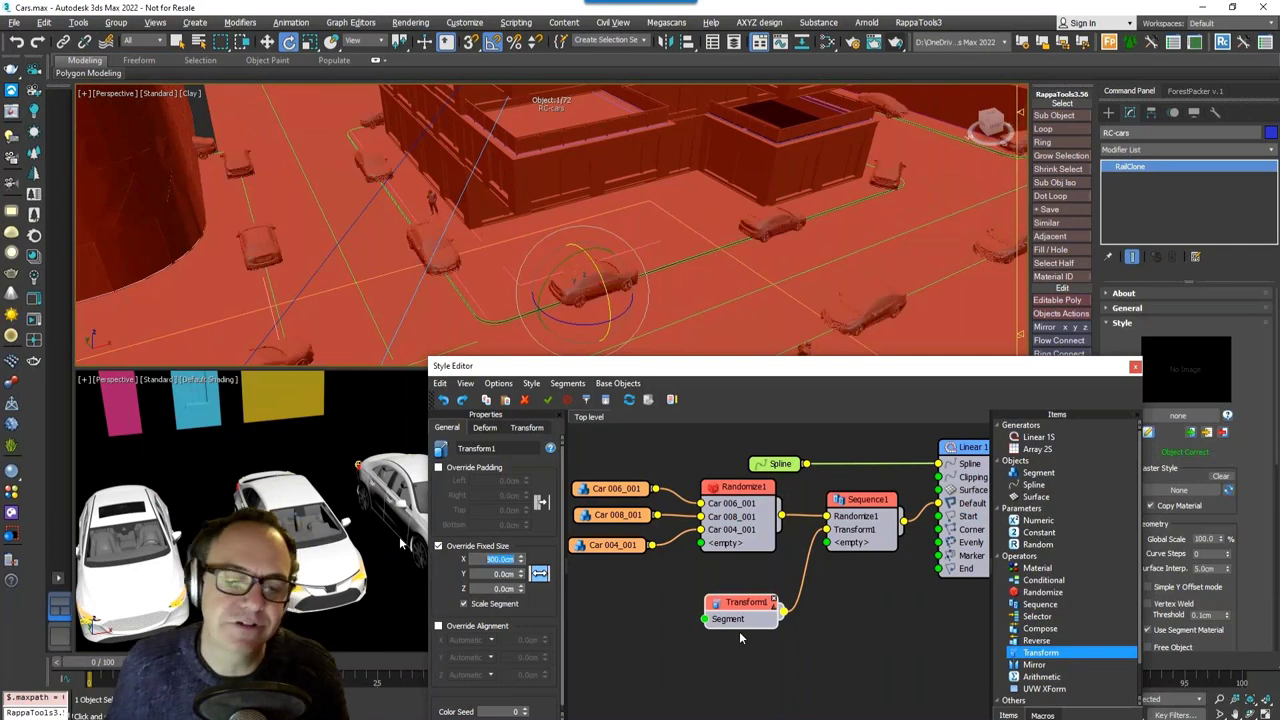
{"action": "type", "text": "00"}
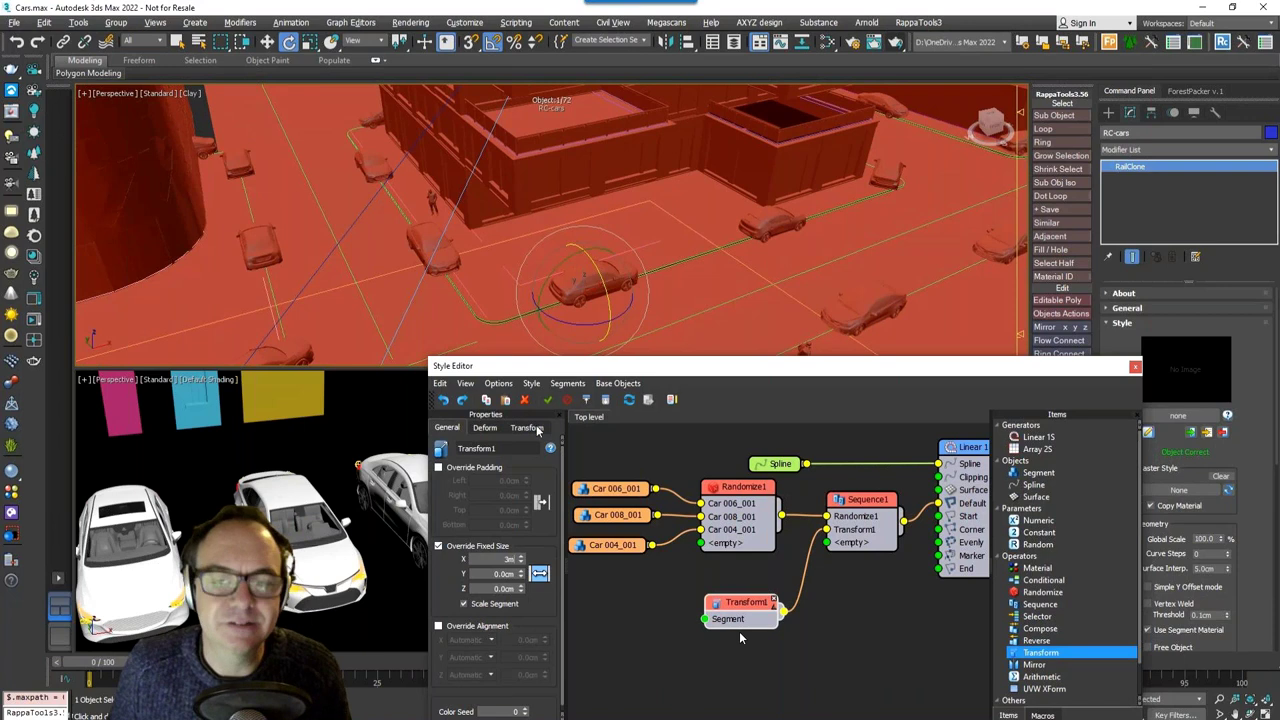
{"action": "key", "text": "Return"}
{"action": "type", "text": "200"}
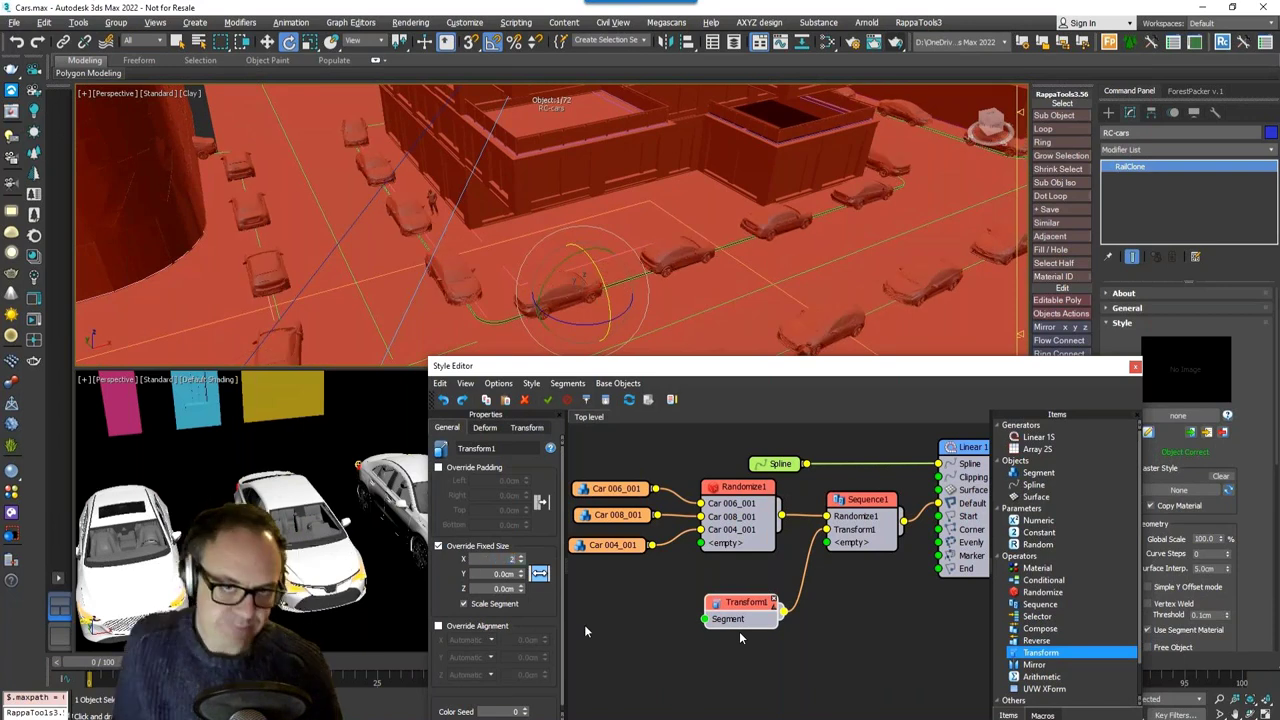
{"action": "key", "text": "Return"}
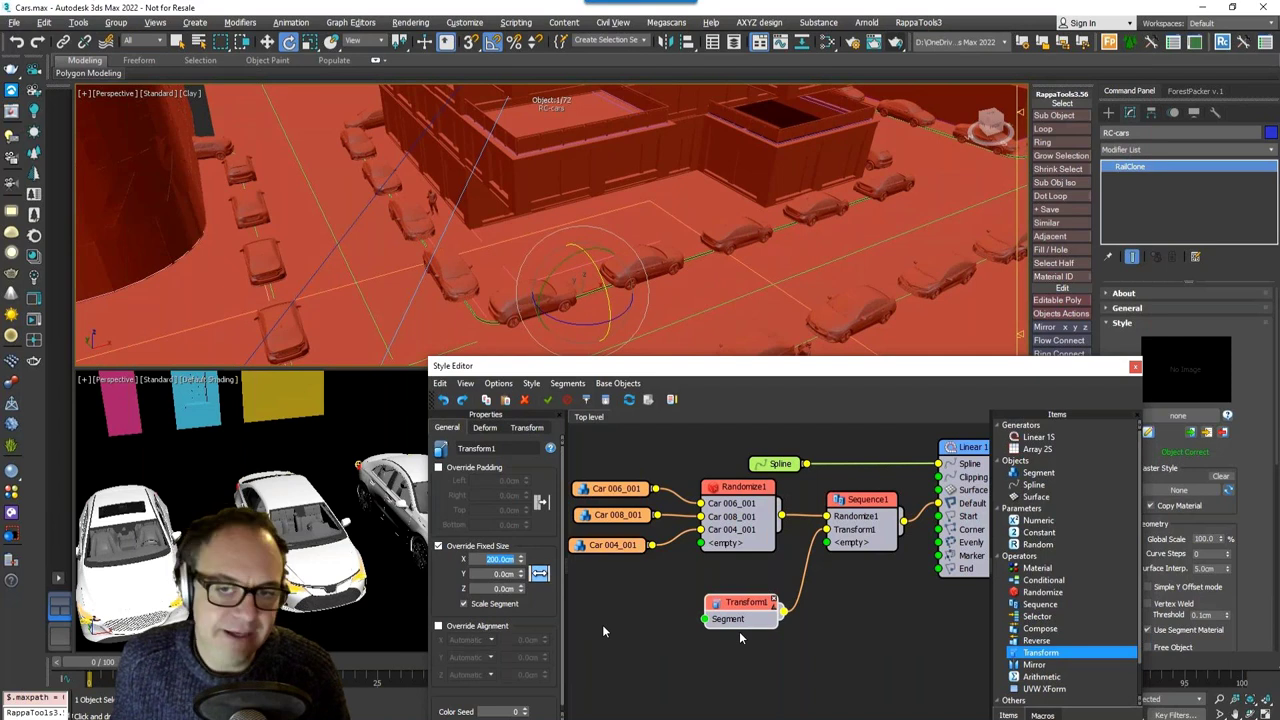
Step: Export the X Fixed Size attribute of the Transform operator as a node input
{"action": "left_click", "coordinate": [740, 603]}
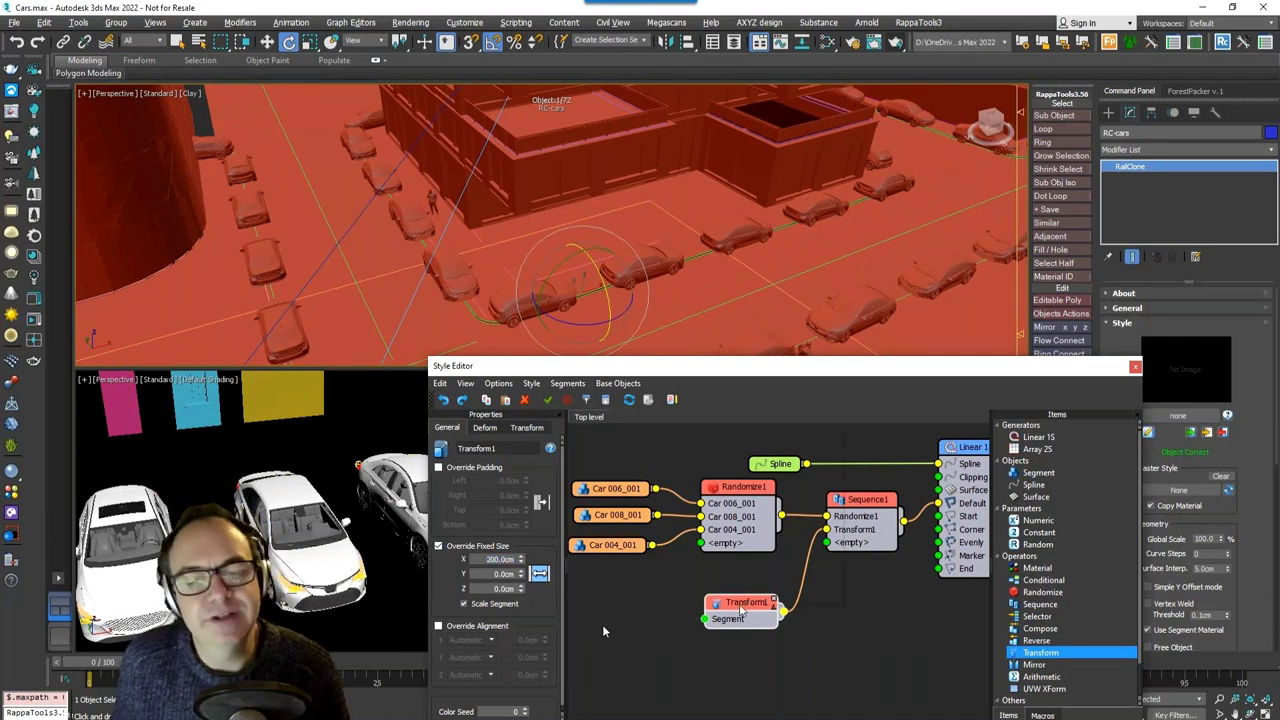
{"action": "right_click", "coordinate": [740, 607]}
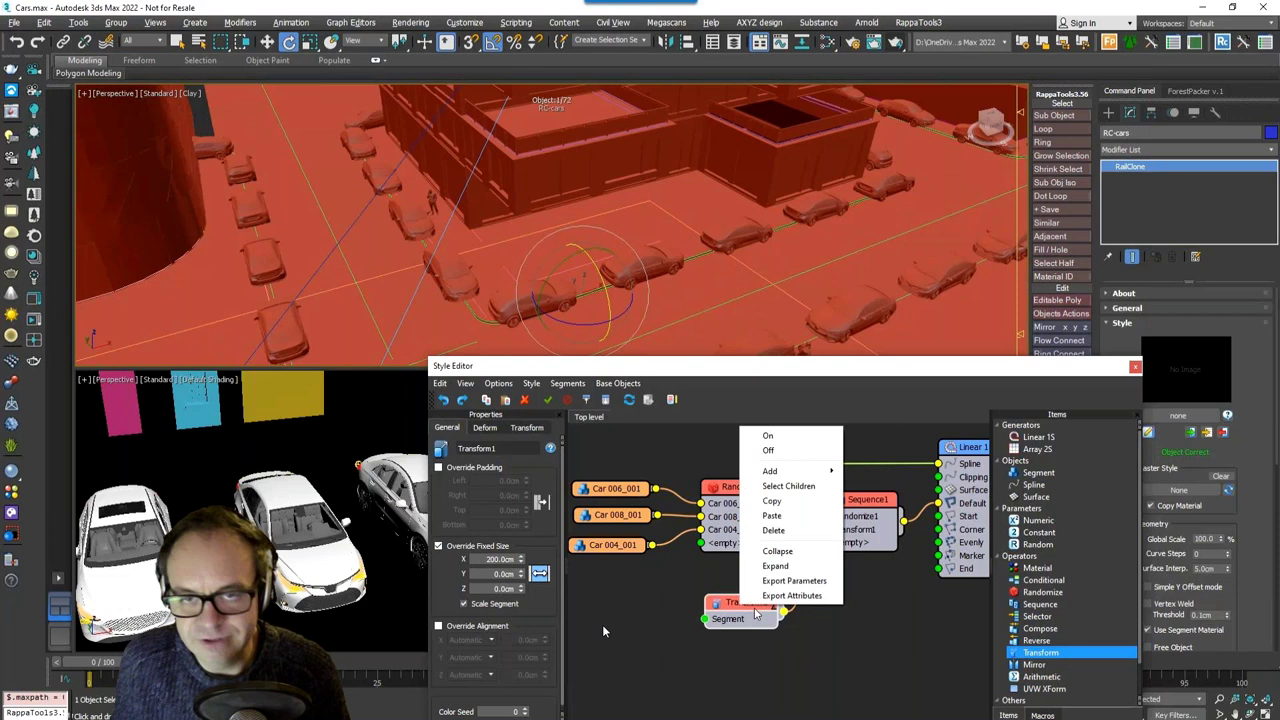
{"action": "left_click", "coordinate": [797, 597]}
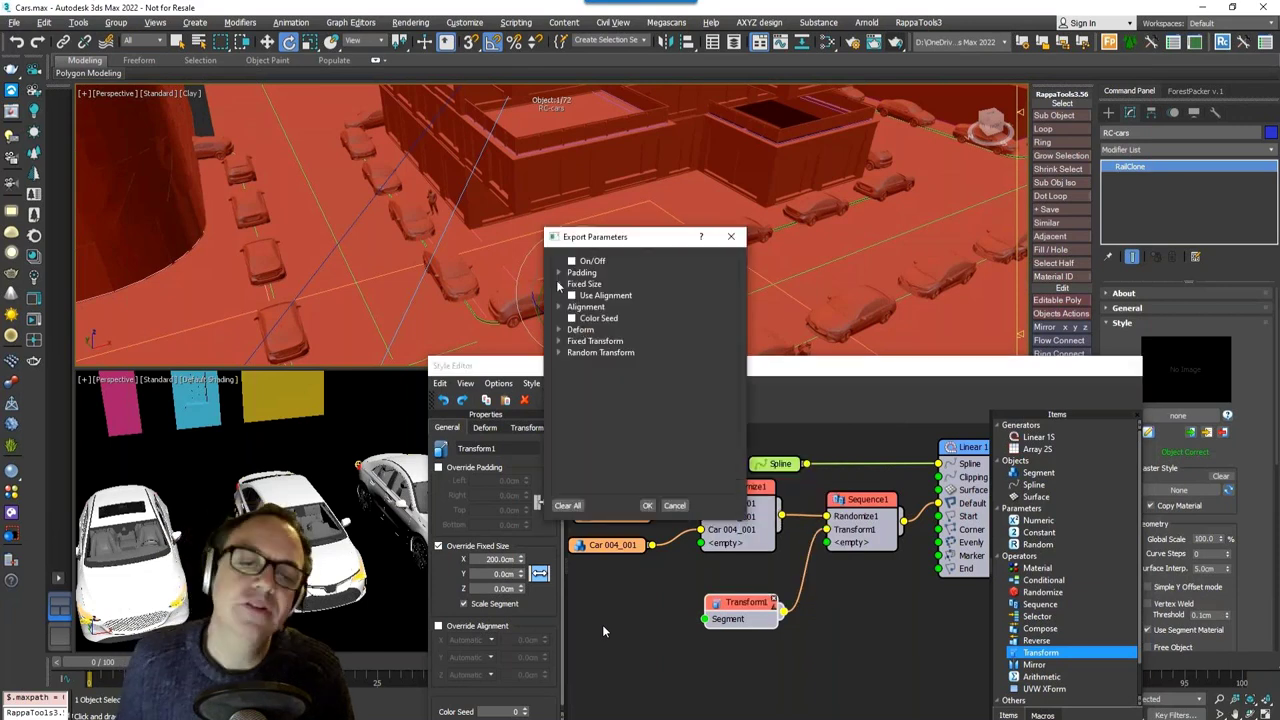
{"action": "left_click", "coordinate": [578, 308]}
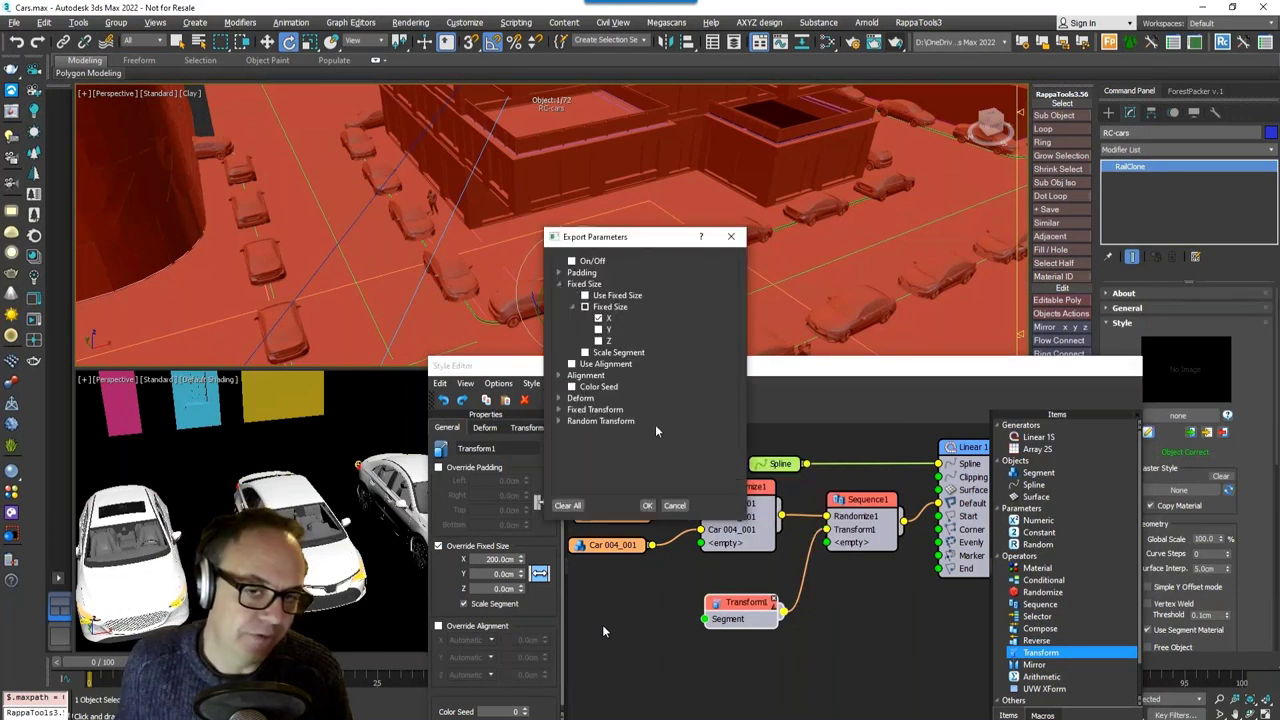
{"action": "left_click", "coordinate": [647, 506]}
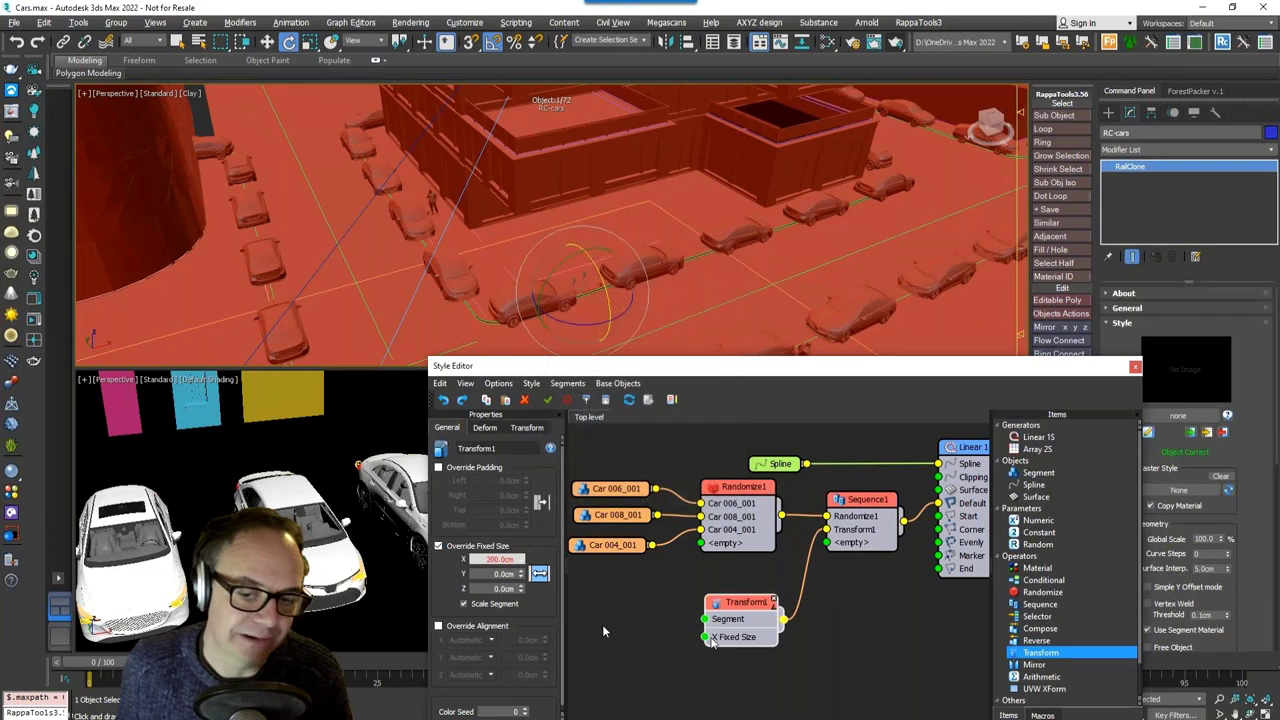
Step: Connect a Random parameter node to the Transform operator's X Fixed Size input and set its type to Scene Units
{"action": "middle_click_drag", "start_coordinate": [765, 661], "coordinate": [780, 660]}
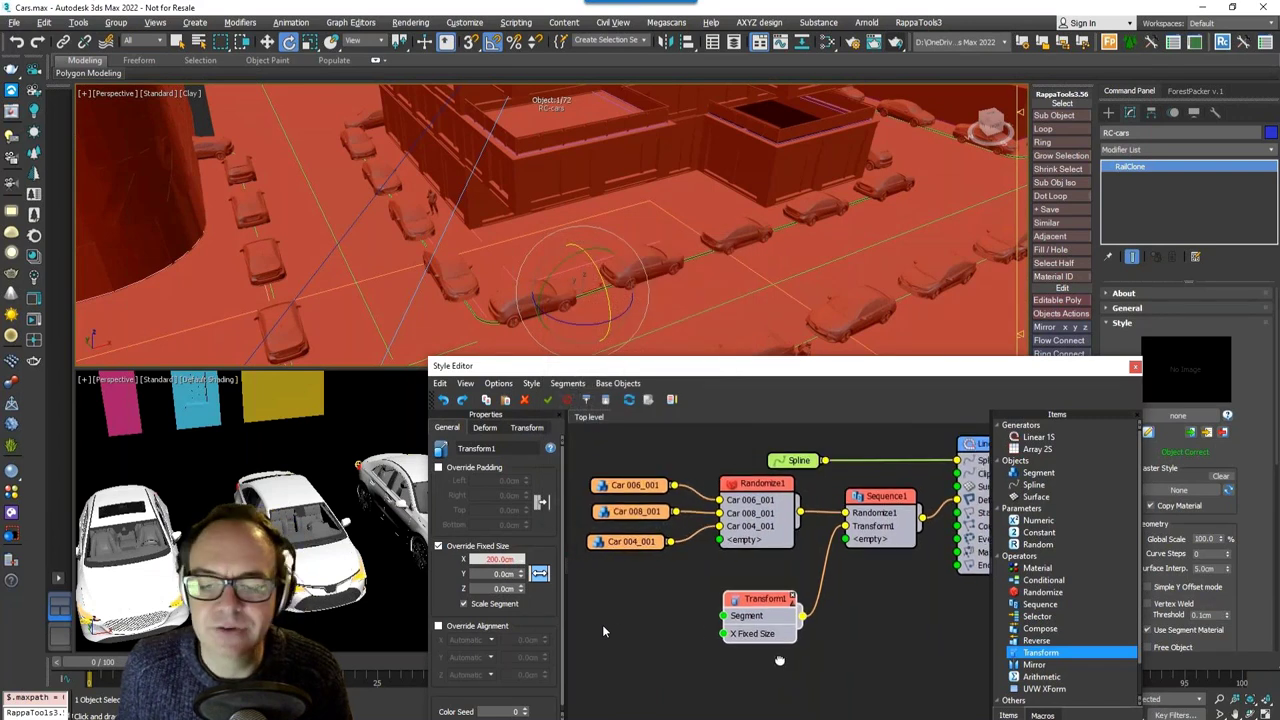
{"action": "left_click_drag", "start_coordinate": [1050, 548], "coordinate": [657, 640]}
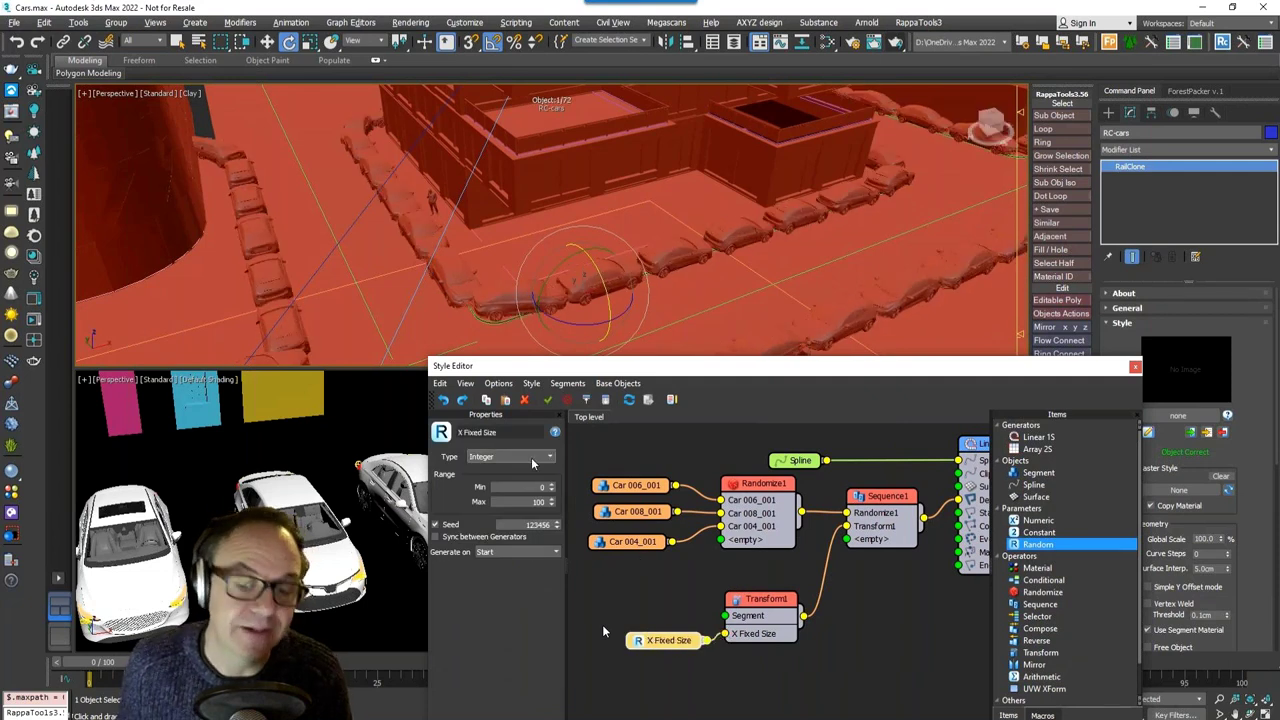
{"action": "left_click", "coordinate": [510, 456]}
{"action": "left_click", "coordinate": [503, 494]}
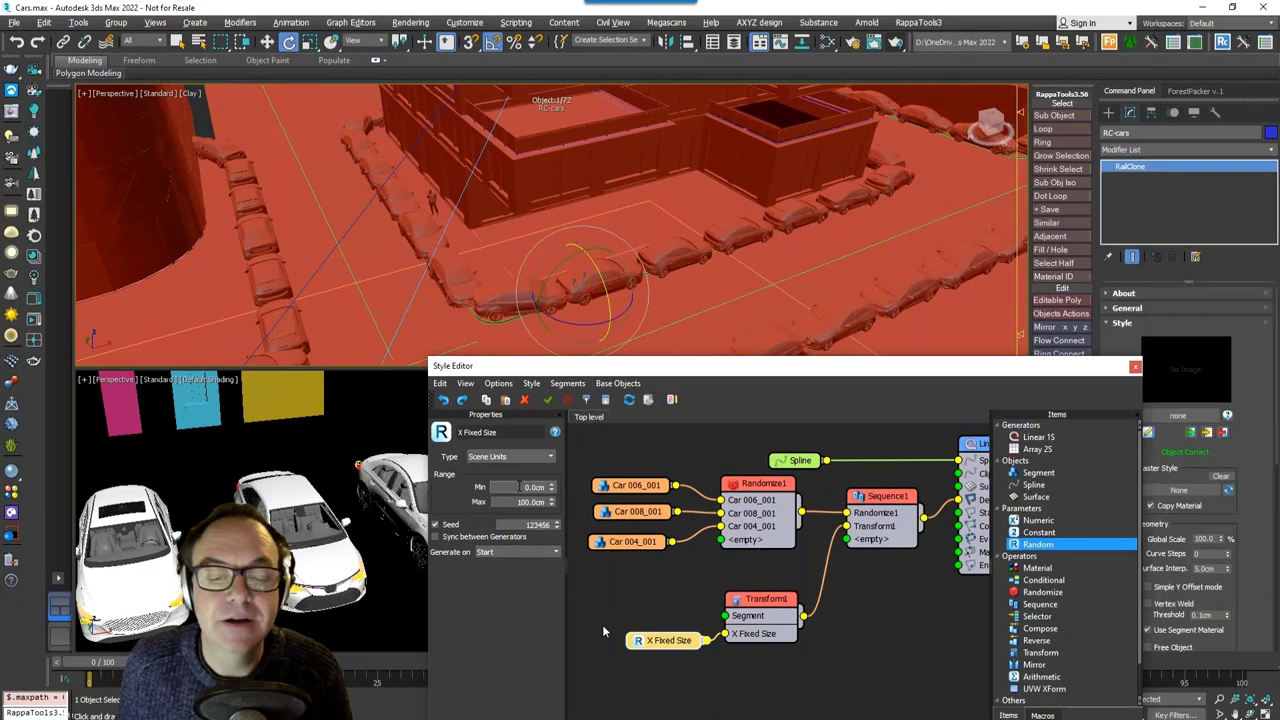
Step: Set the Random node's range to a minimum of 500 cm and a maximum of 1000 cm, generated on Segment
{"action": "type", "text": "500"}
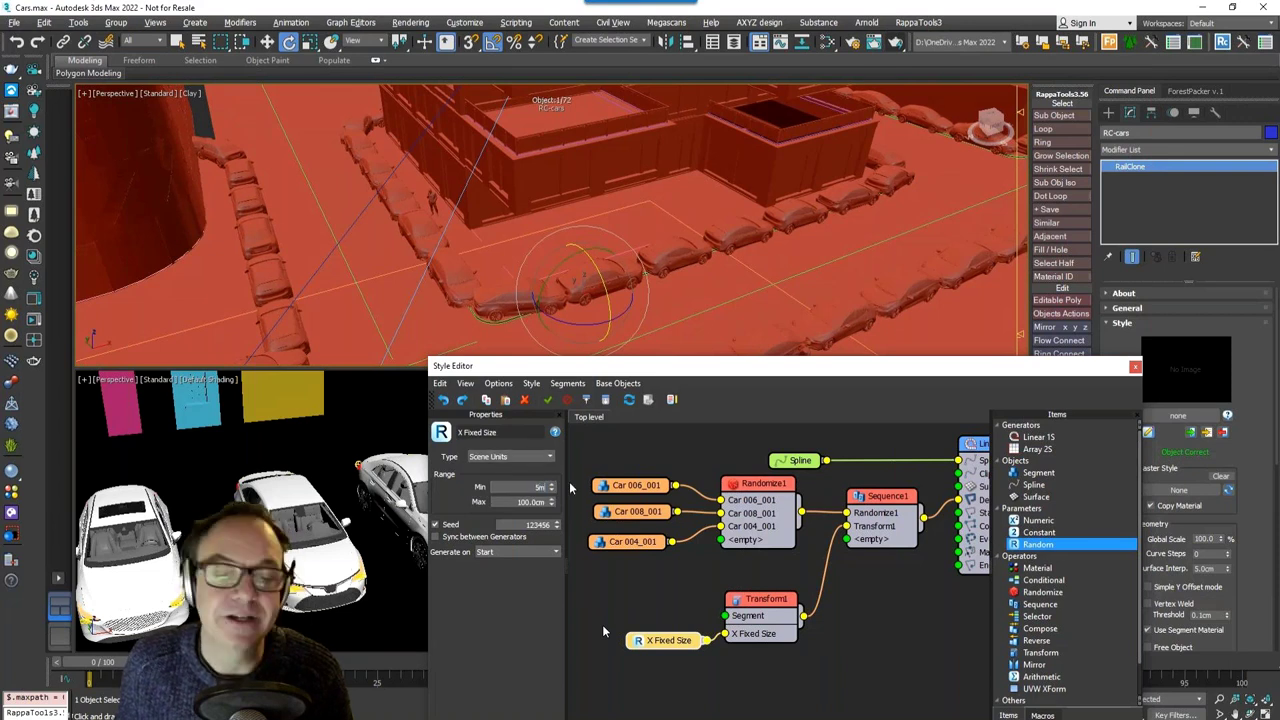
{"action": "key", "text": "Tab"}
{"action": "key", "text": "shift+Tab"}
{"action": "type", "text": "1000"}
{"action": "key", "text": "Tab"}
{"action": "type", "text": "1000"}
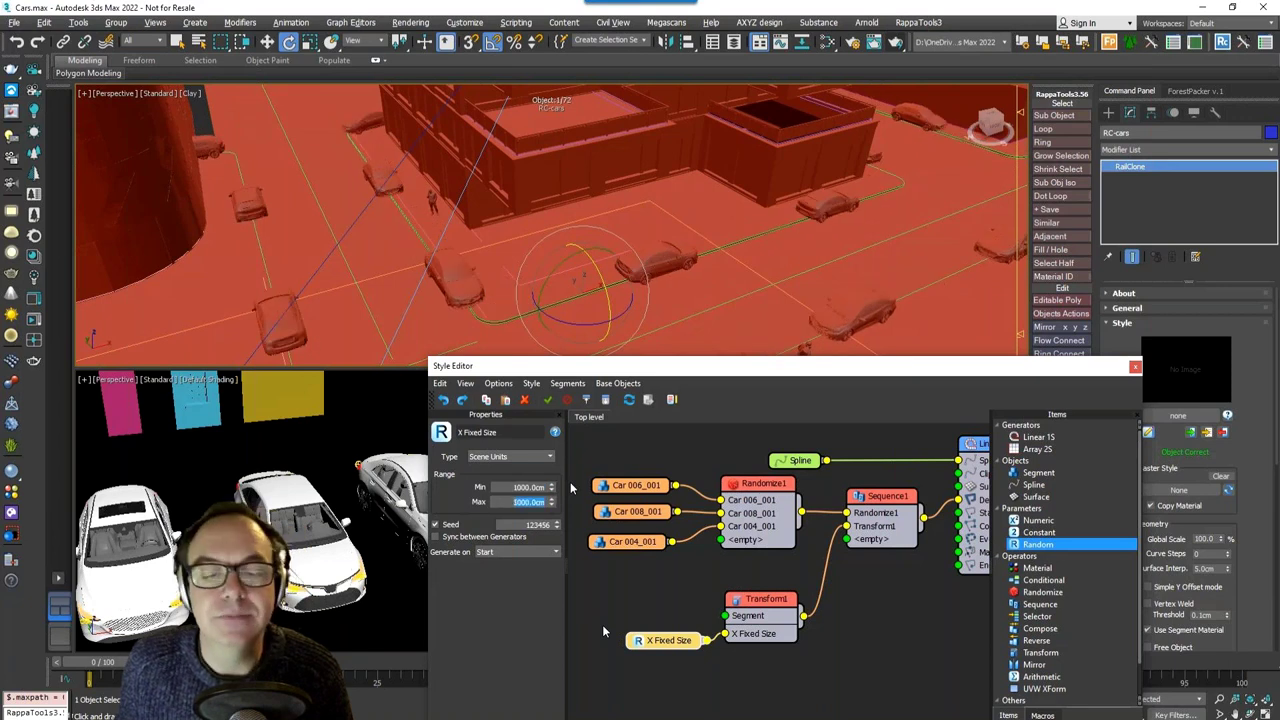
{"action": "key", "text": "Tab"}
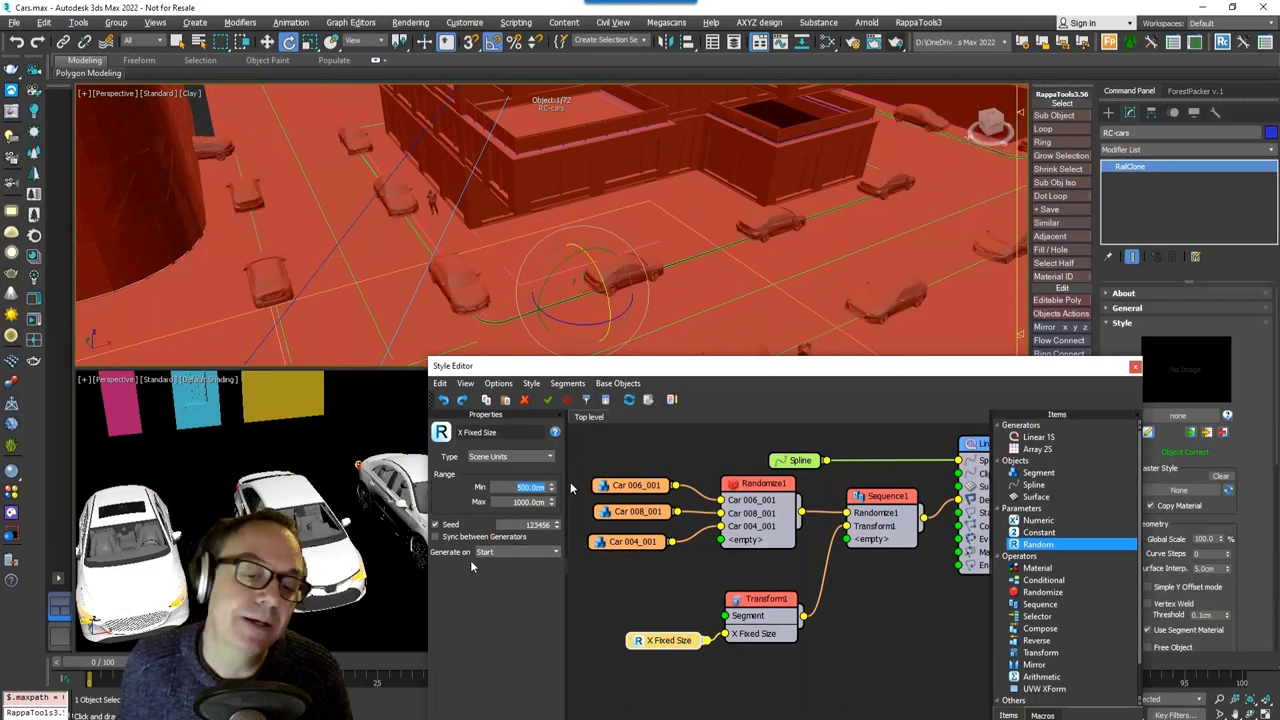
{"action": "left_click", "coordinate": [526, 552]}
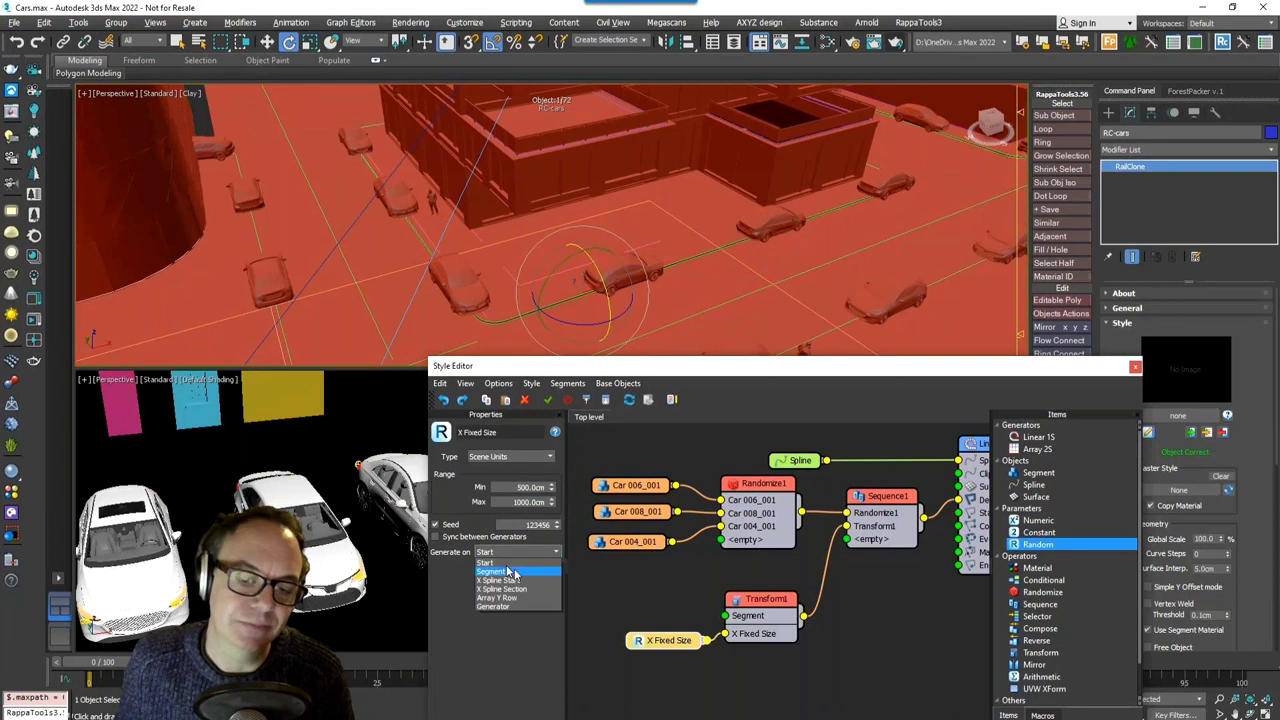
{"action": "left_click", "coordinate": [506, 571]}
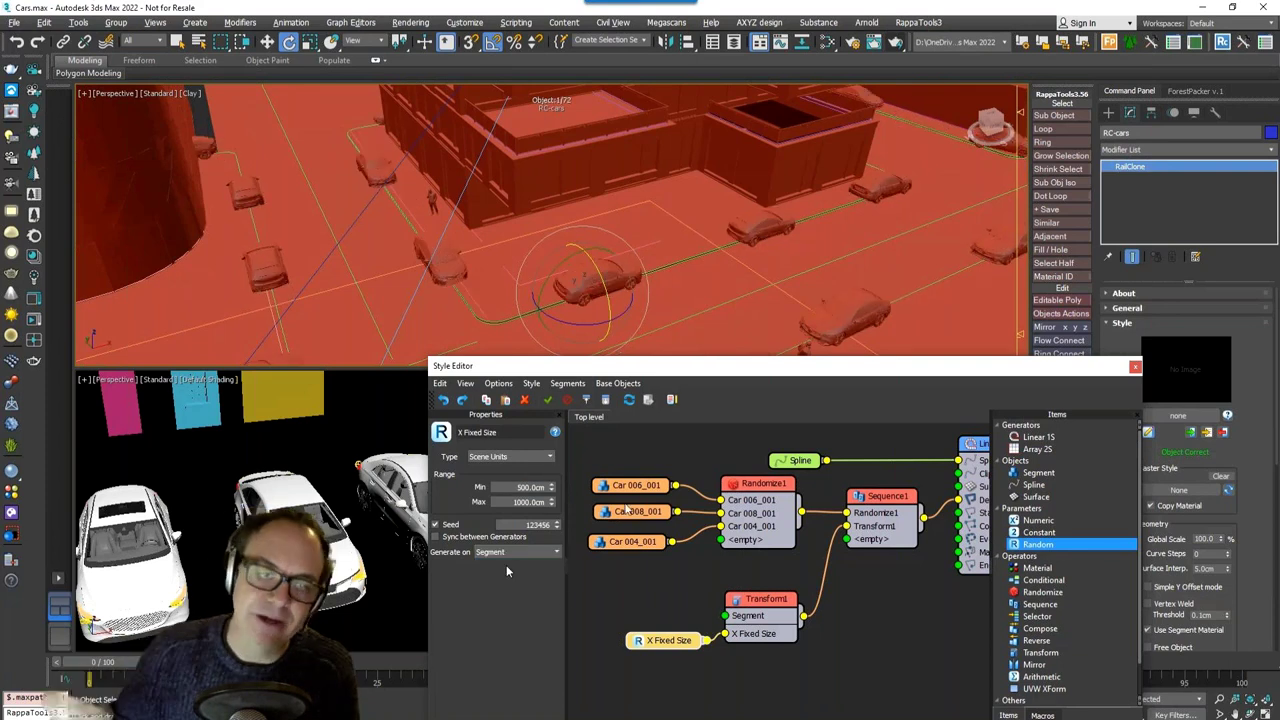
Step: Reorder the Sequence operator's inputs so that the Transform gap comes before the Randomize operator
{"action": "scroll", "coordinate": [682, 275], "scroll_direction": "down", "scroll_amount": 3}
{"action": "middle_click_drag", "start_coordinate": [700, 272], "coordinate": [672, 242]}
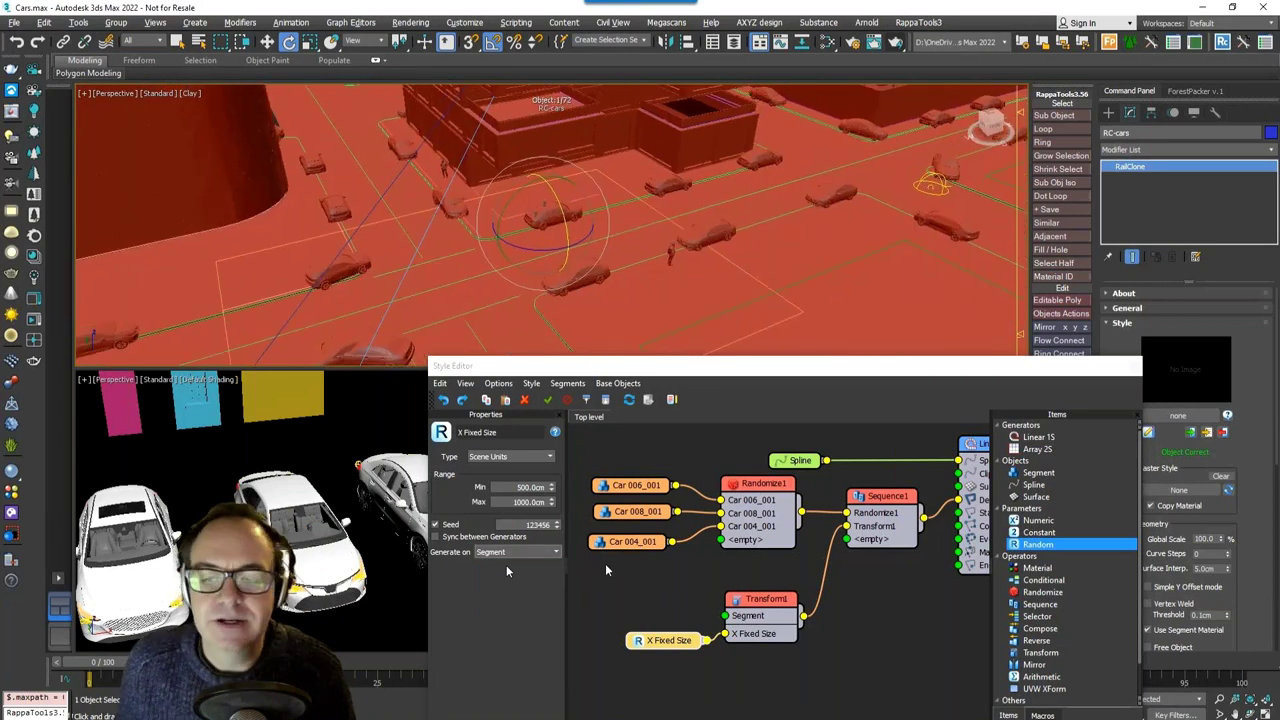
{"action": "left_click", "coordinate": [880, 527]}
{"action": "left_click", "coordinate": [912, 522]}
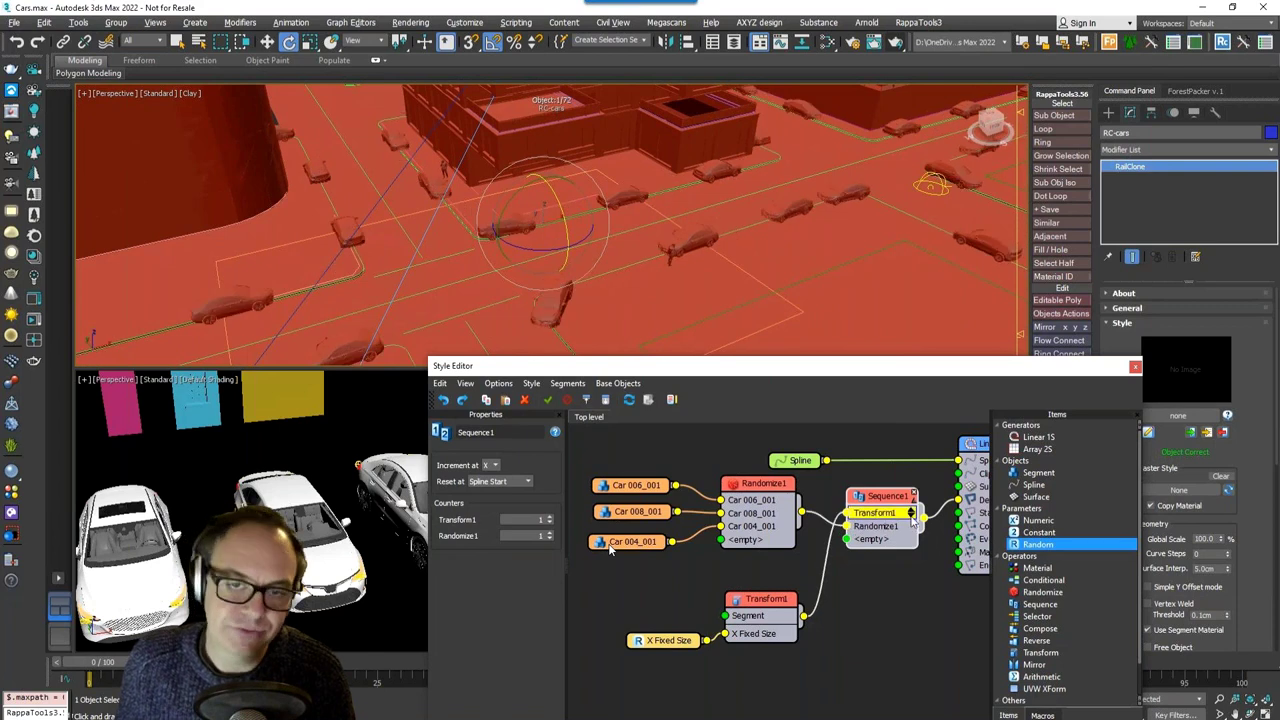
{"action": "left_click", "coordinate": [912, 519]}
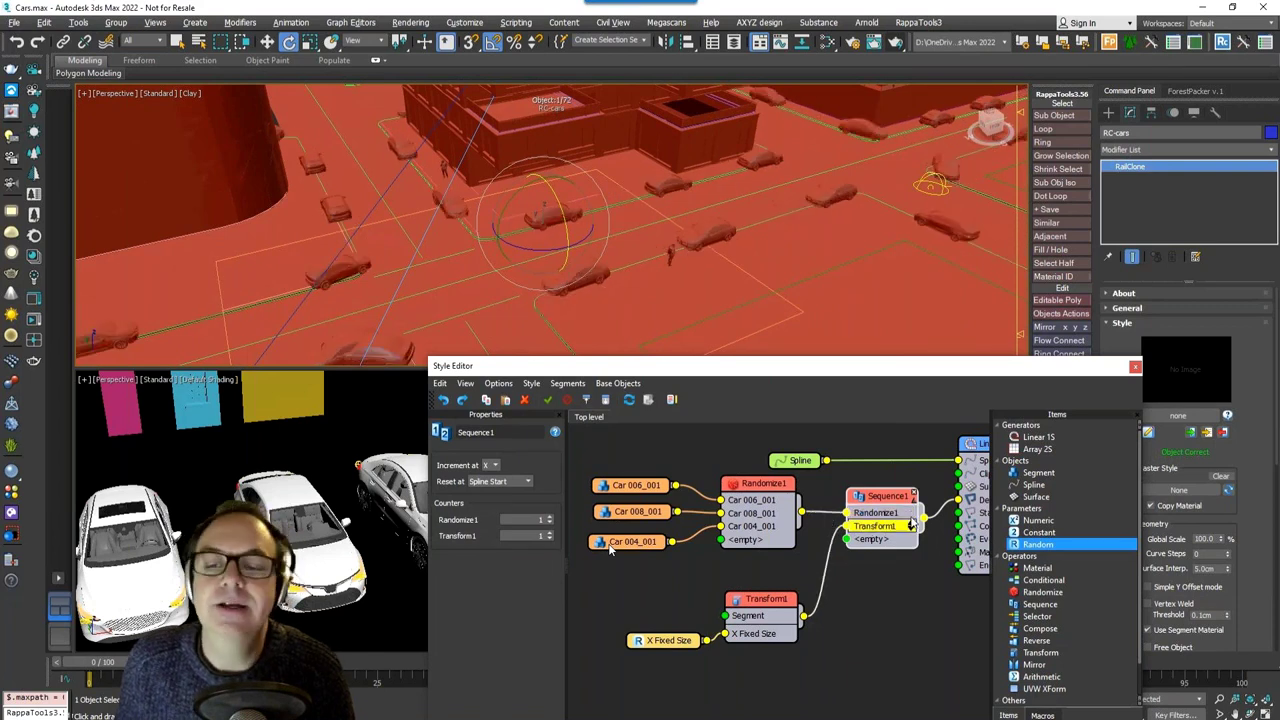
{"action": "left_click", "coordinate": [911, 523]}
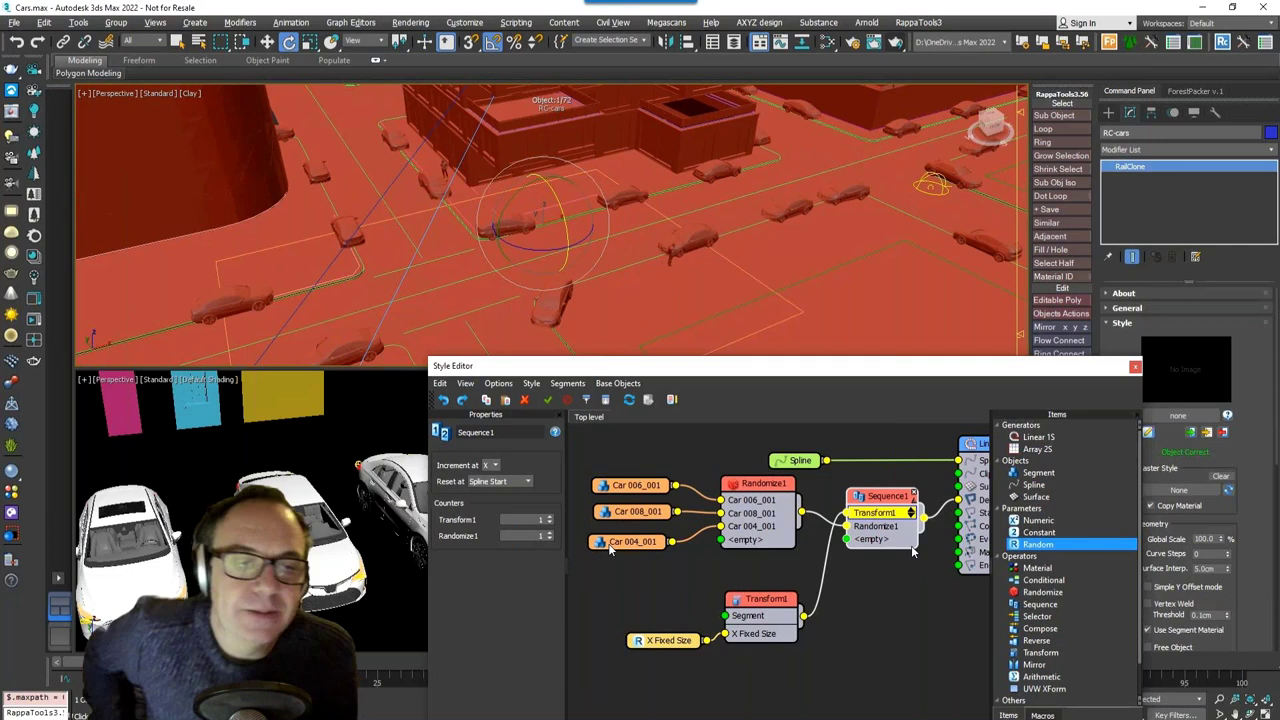
Step: Set the Linear 1S generator's Y Offset to -200 cm and try out different Z Offset values on it
{"action": "middle_click_drag", "start_coordinate": [942, 467], "coordinate": [844, 491]}
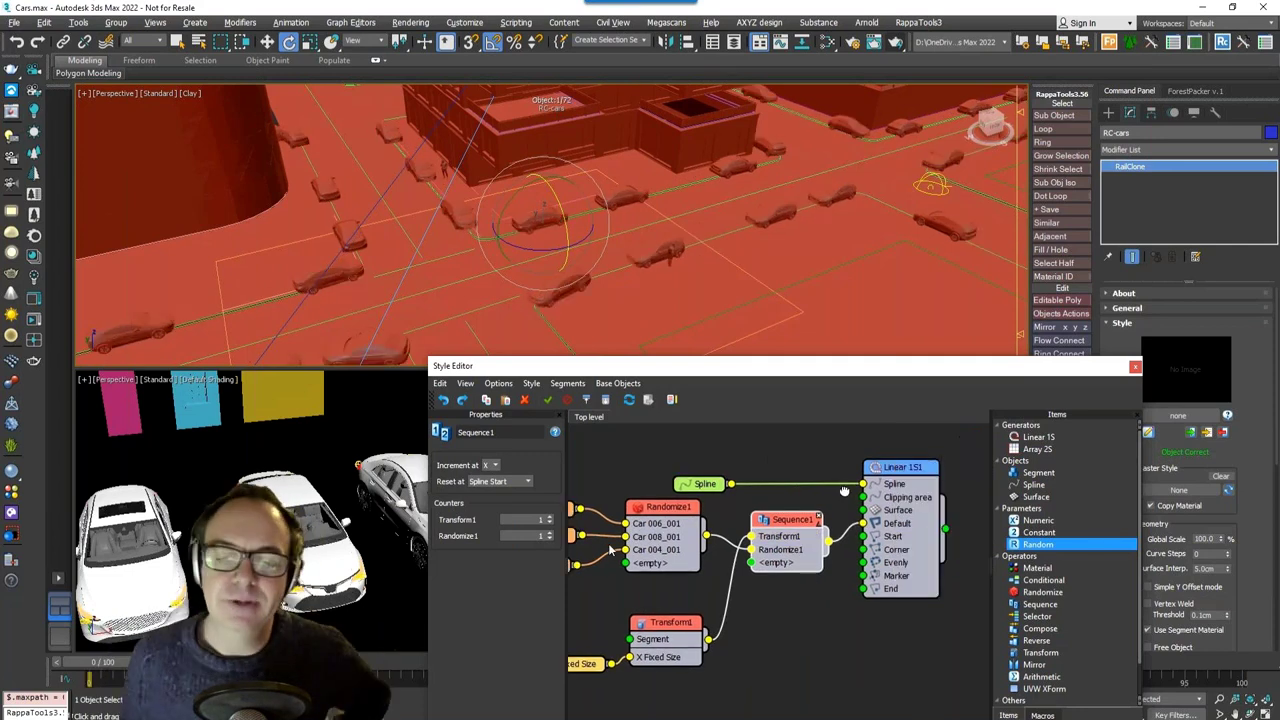
{"action": "left_click", "coordinate": [906, 478]}
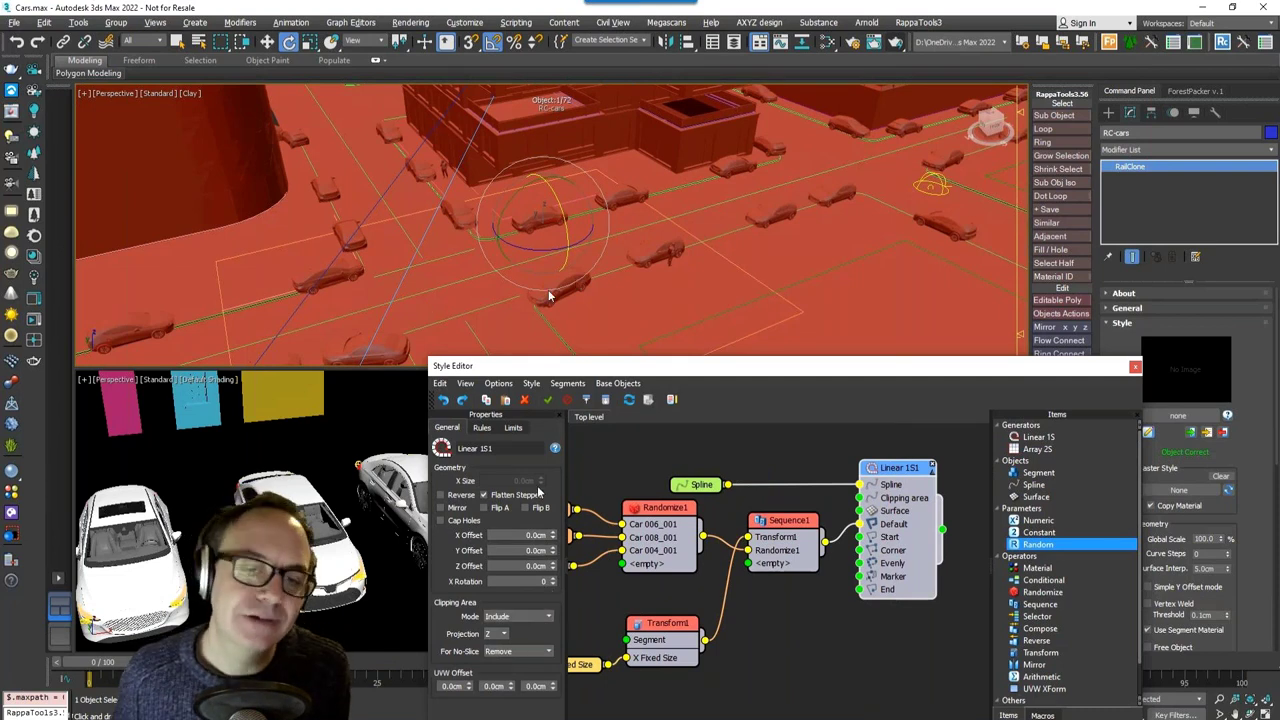
{"action": "left_click", "coordinate": [552, 553]}
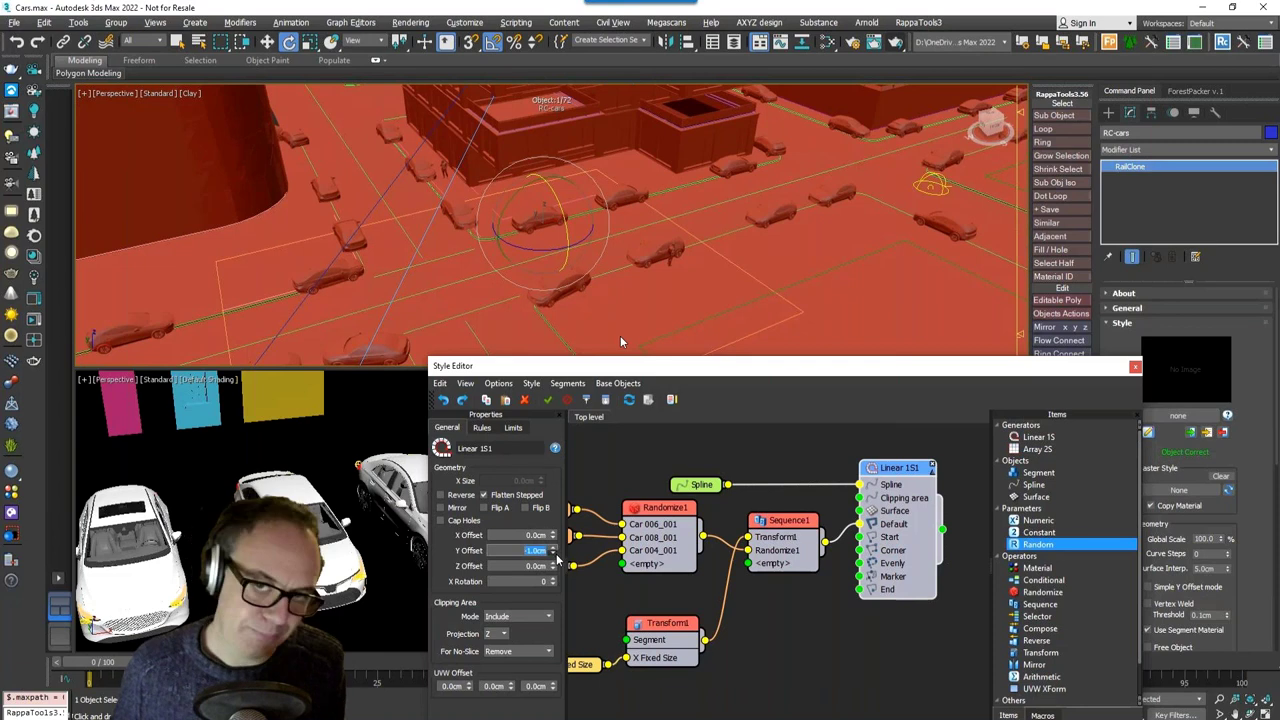
{"action": "left_click_drag", "start_coordinate": [553, 554], "coordinate": [565, 602]}
{"action": "left_click_drag", "start_coordinate": [627, 375], "coordinate": [656, 442]}
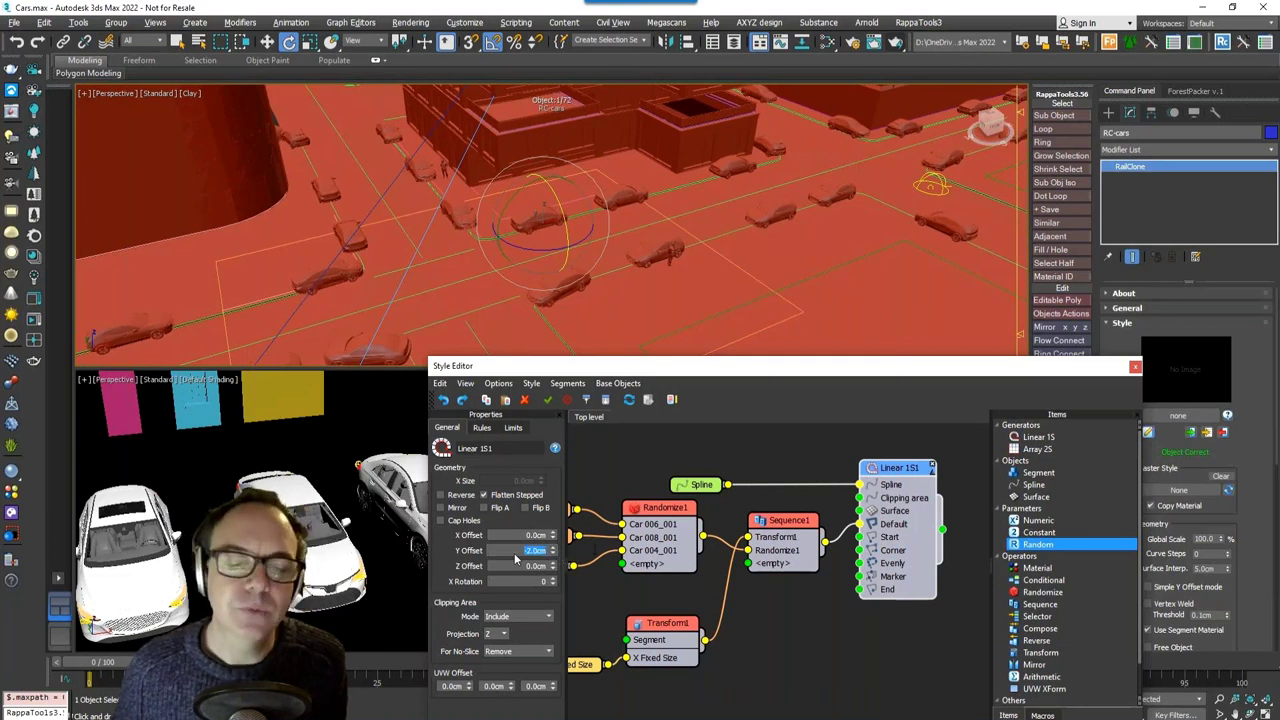
{"action": "type", "text": "-200"}
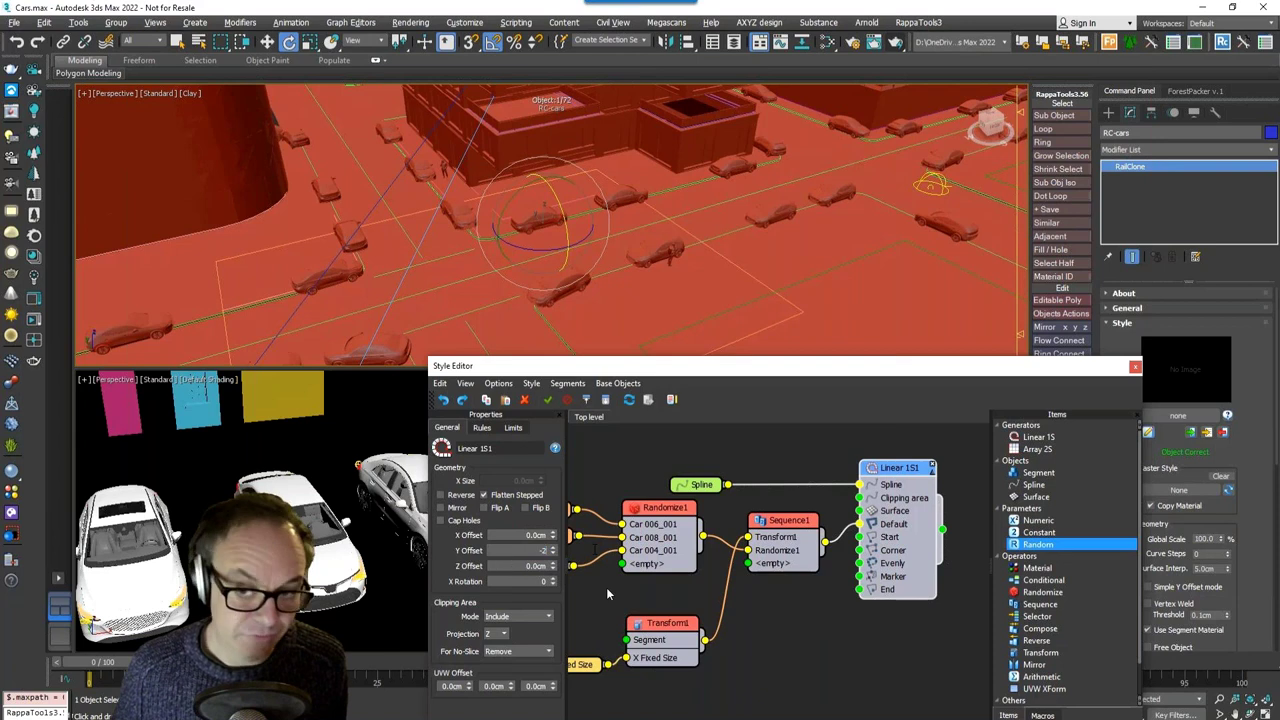
{"action": "key", "text": "Return"}
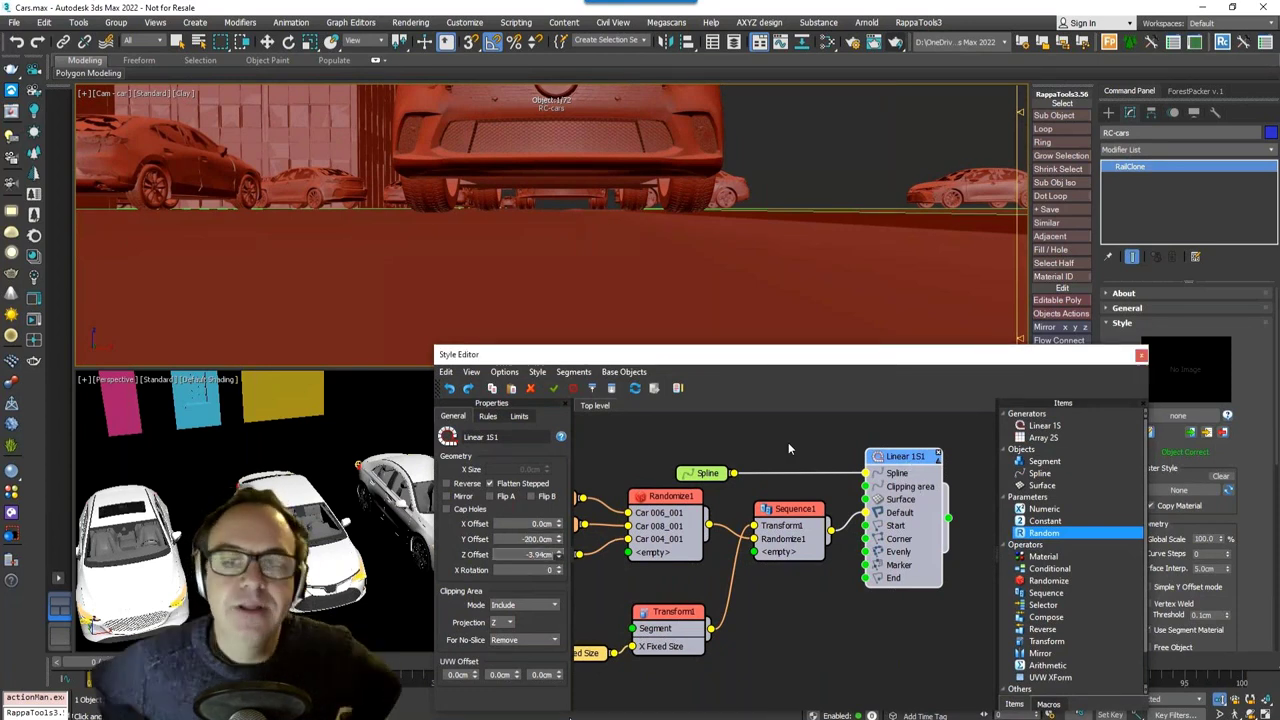
{"action": "left_click_drag", "start_coordinate": [570, 717], "coordinate": [581, 638]}
{"action": "right_click", "coordinate": [583, 638]}
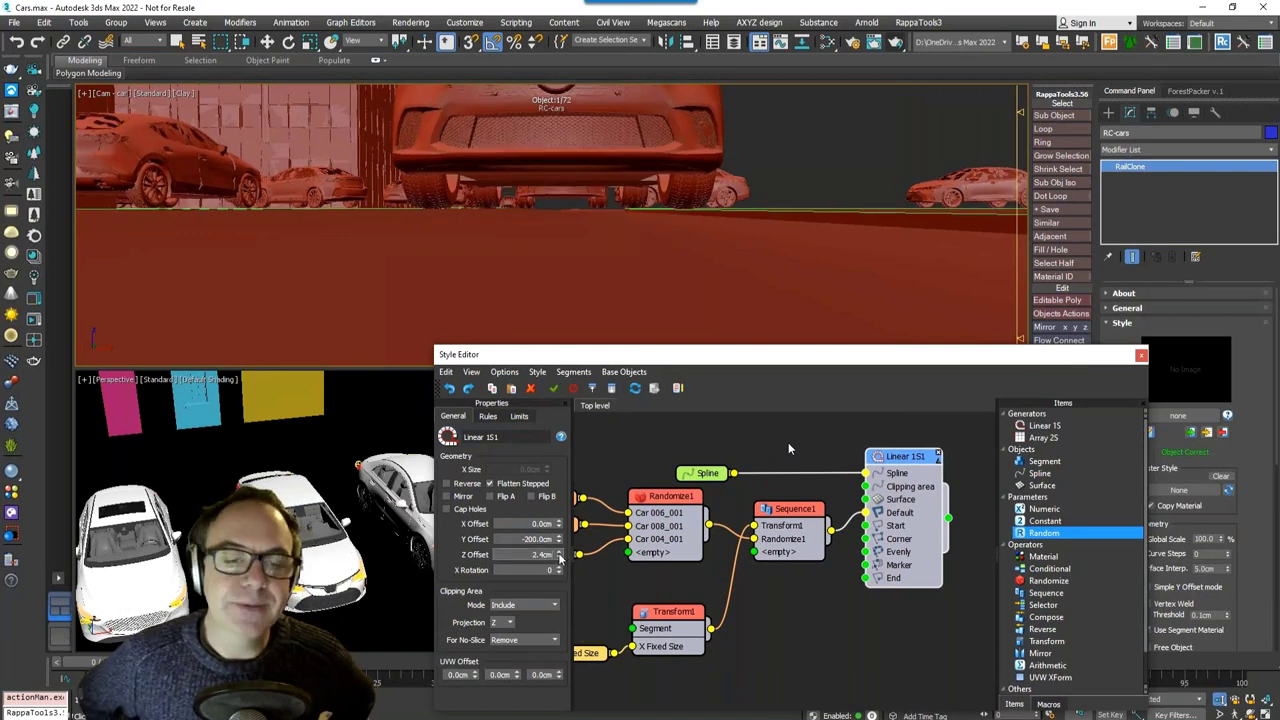
Step: Add a Surface node to the style and connect it to the Linear 1S generator's Surface input
{"action": "left_click_drag", "start_coordinate": [715, 480], "coordinate": [722, 450]}
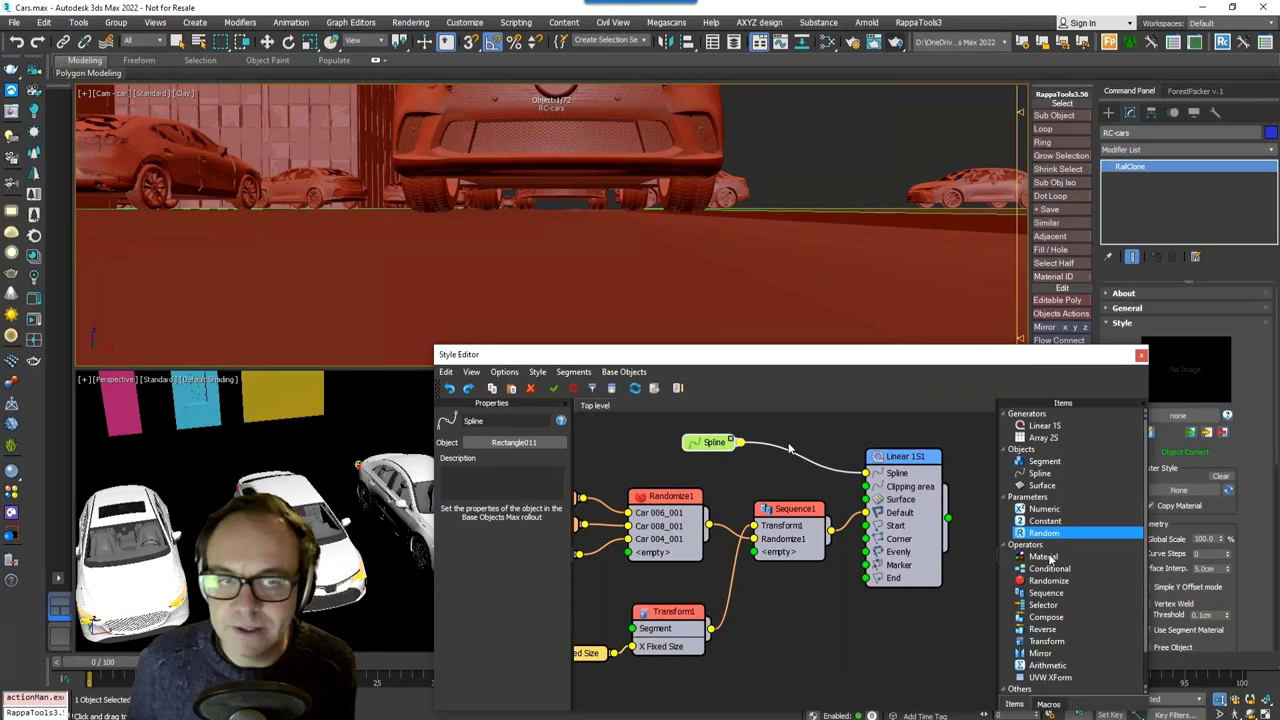
{"action": "left_click", "coordinate": [708, 475]}
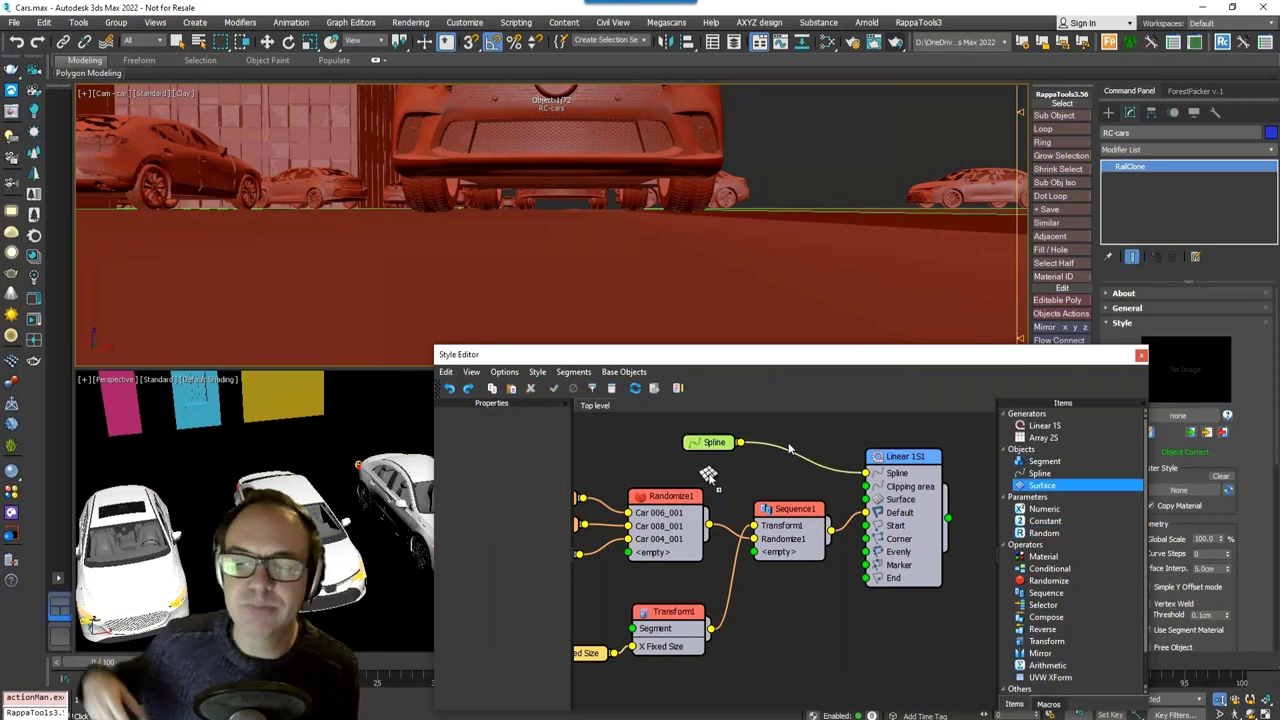
{"action": "left_click", "coordinate": [708, 475]}
{"action": "left_click_drag", "start_coordinate": [866, 503], "coordinate": [866, 500]}
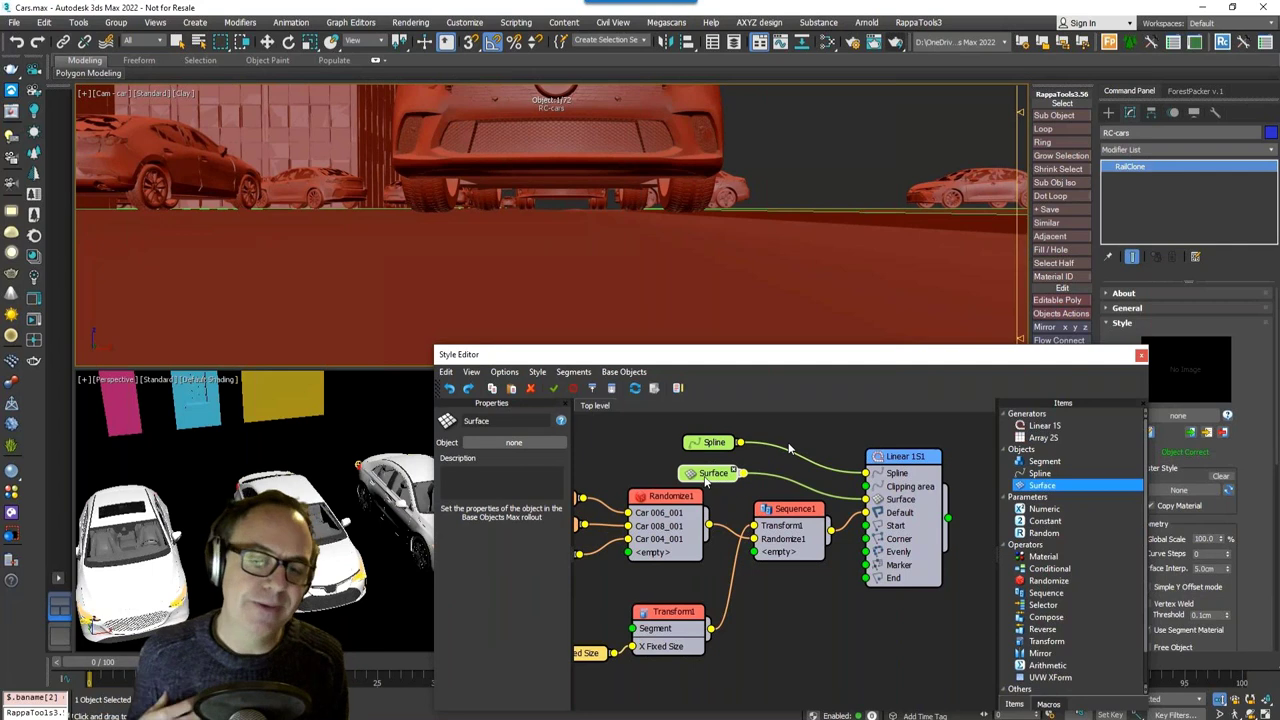
Step: Assign the road plane Plane001 from the scene as the Surface node's object
{"action": "left_click_drag", "start_coordinate": [704, 478], "coordinate": [704, 475]}
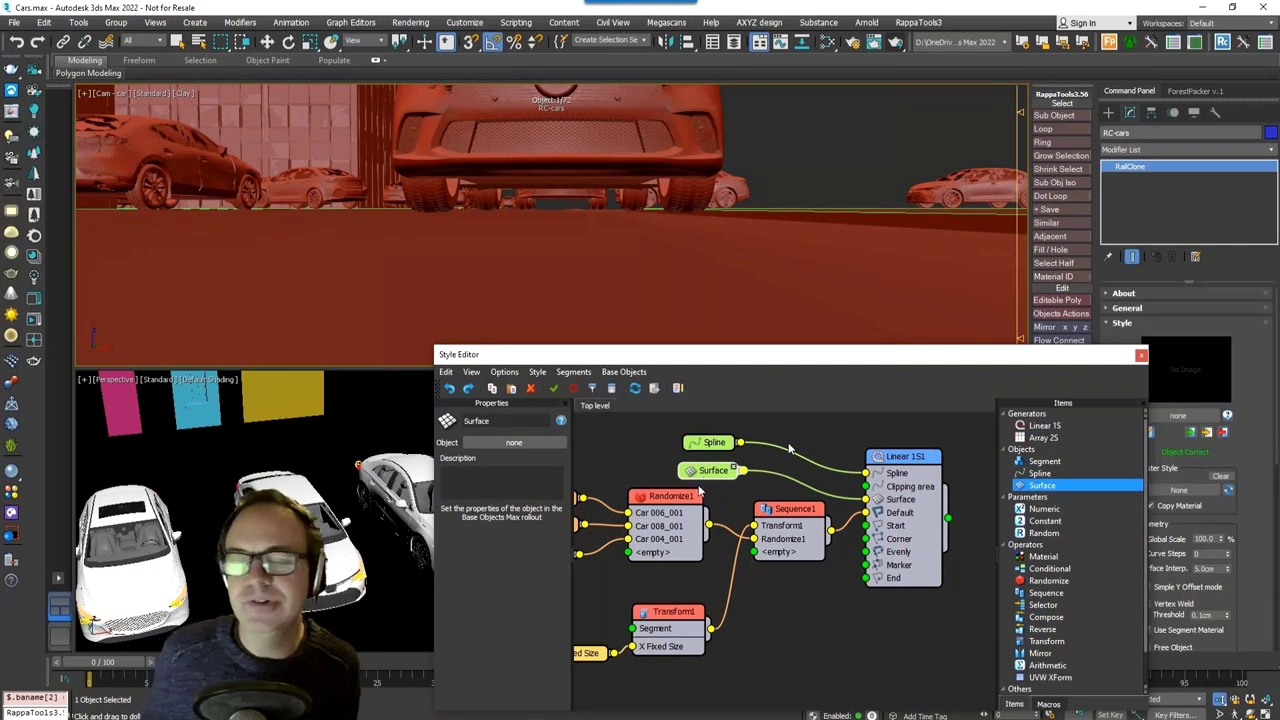
{"action": "left_click", "coordinate": [539, 448]}
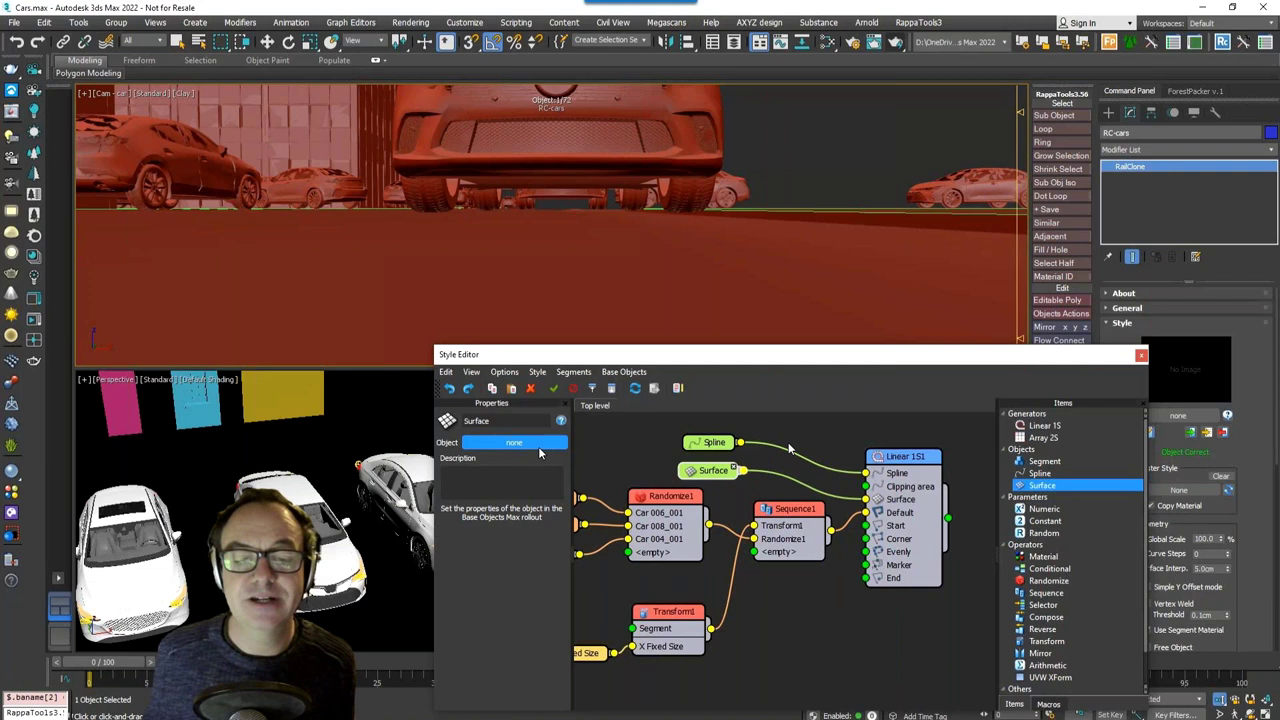
{"action": "left_click", "coordinate": [621, 267]}
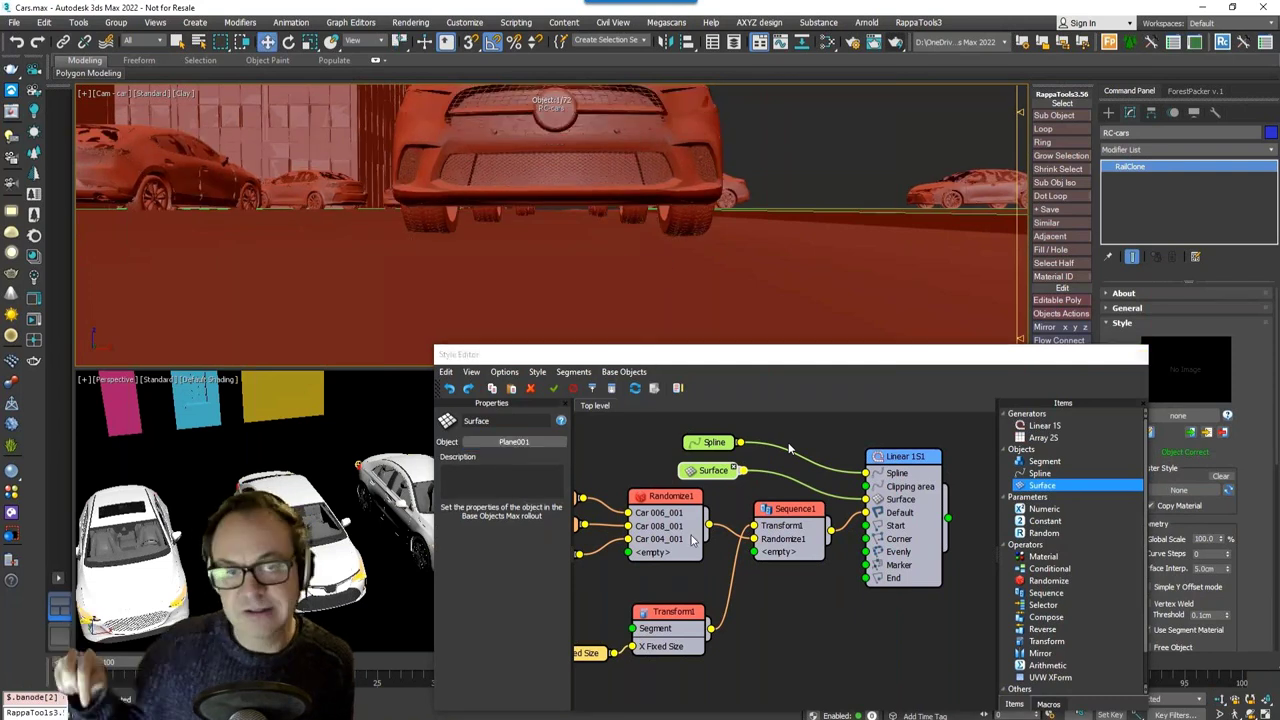
Step: Enable Align Y with Surface in the deform settings of the Car 006_001, Car 008_001 and Car 004_001 segments
{"action": "middle_click_drag", "start_coordinate": [688, 534], "coordinate": [809, 536]}
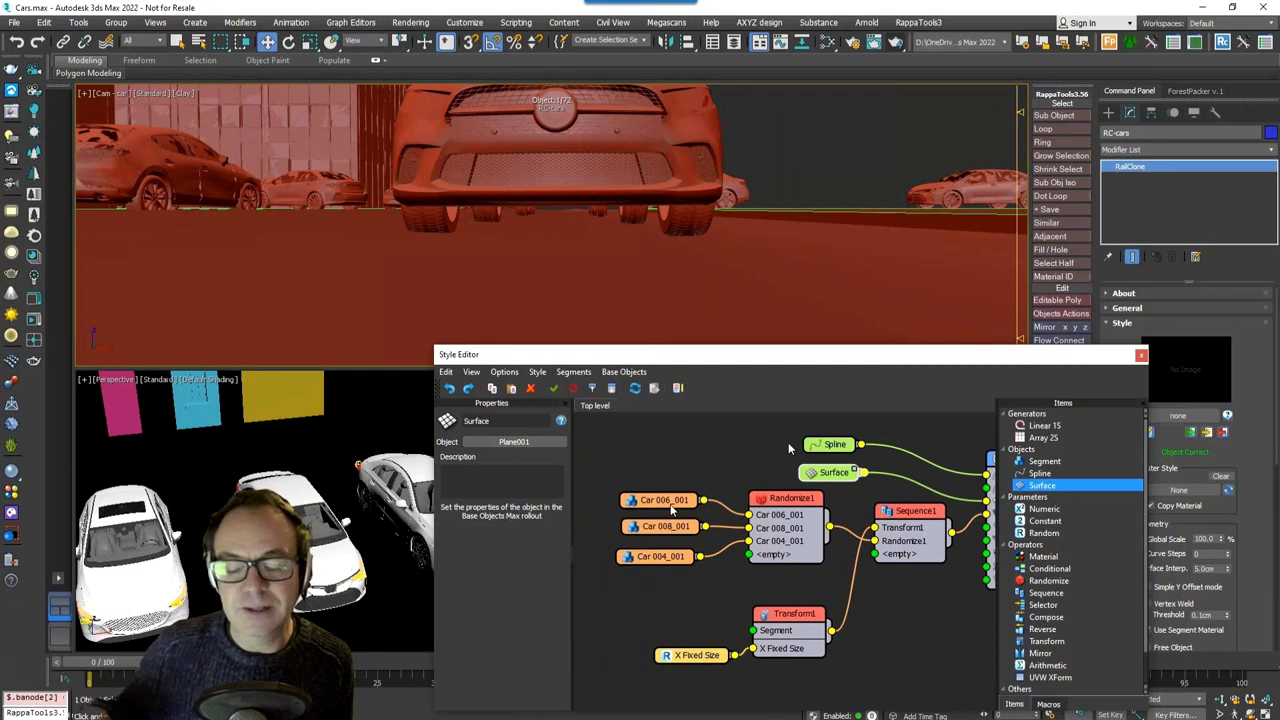
{"action": "left_click", "coordinate": [660, 500]}
{"action": "left_click", "coordinate": [494, 418]}
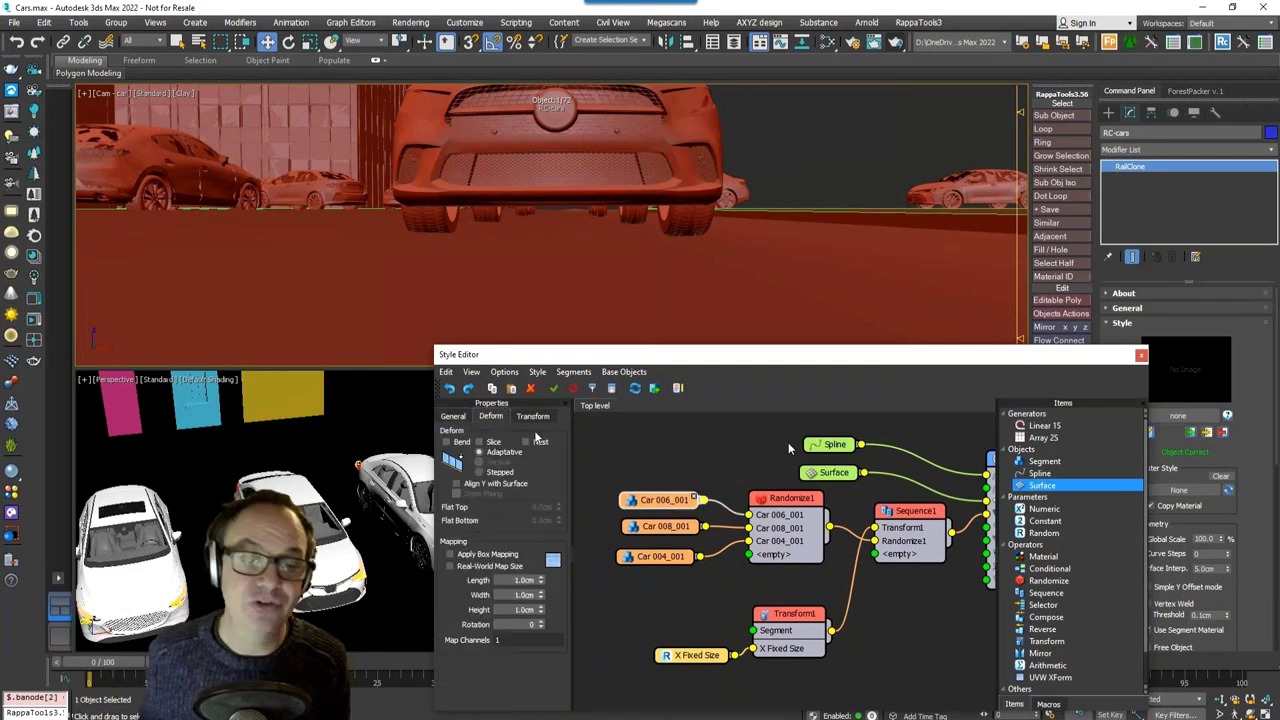
{"action": "left_click", "coordinate": [507, 486]}
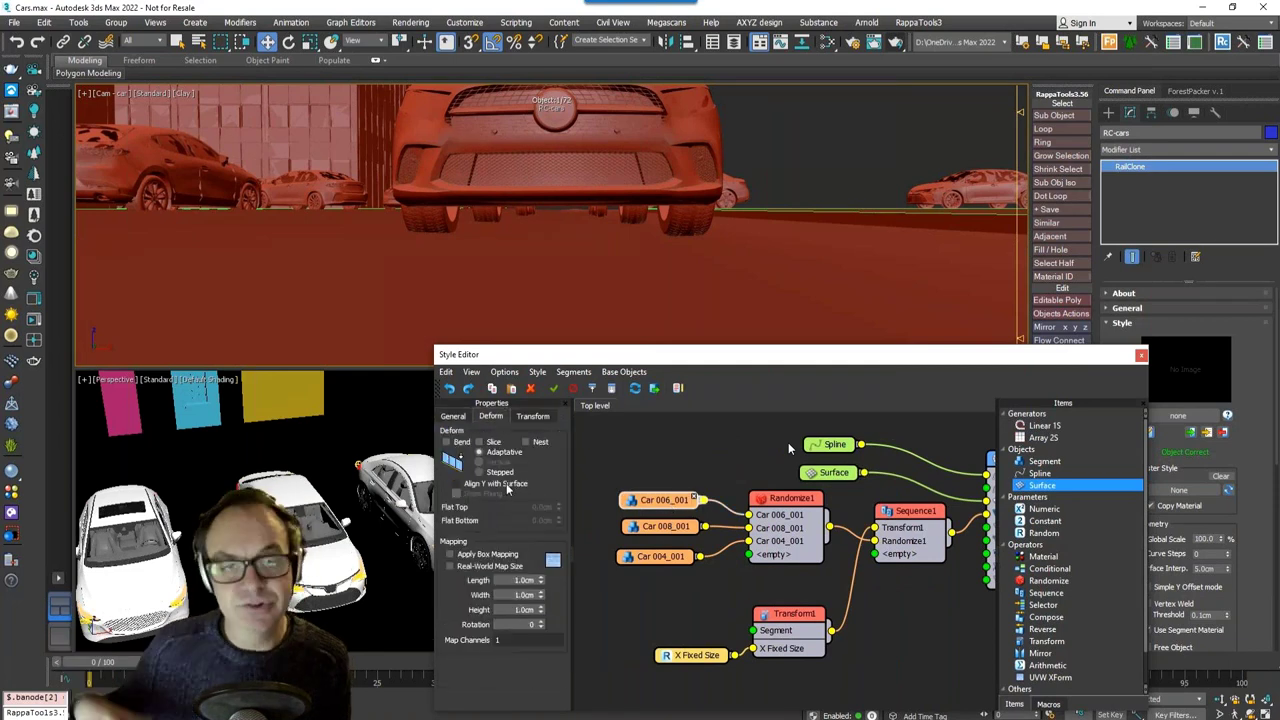
{"action": "left_click", "coordinate": [665, 526]}
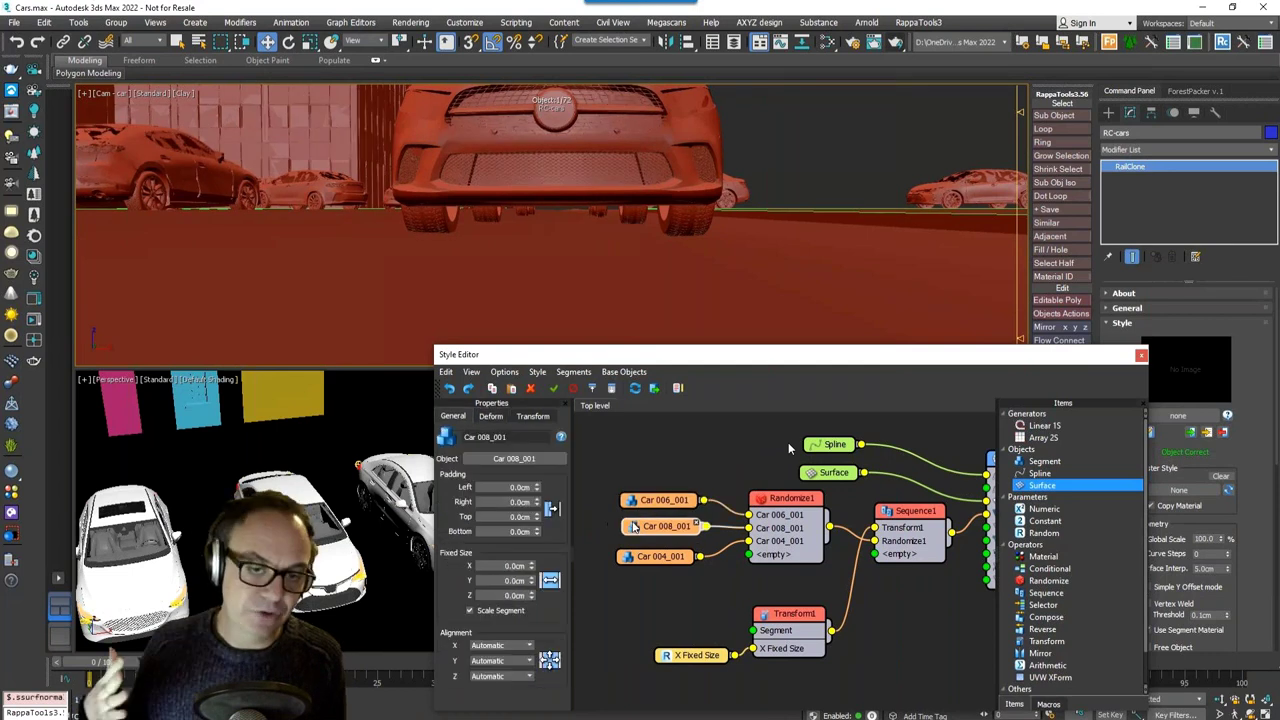
{"action": "left_click", "coordinate": [494, 417]}
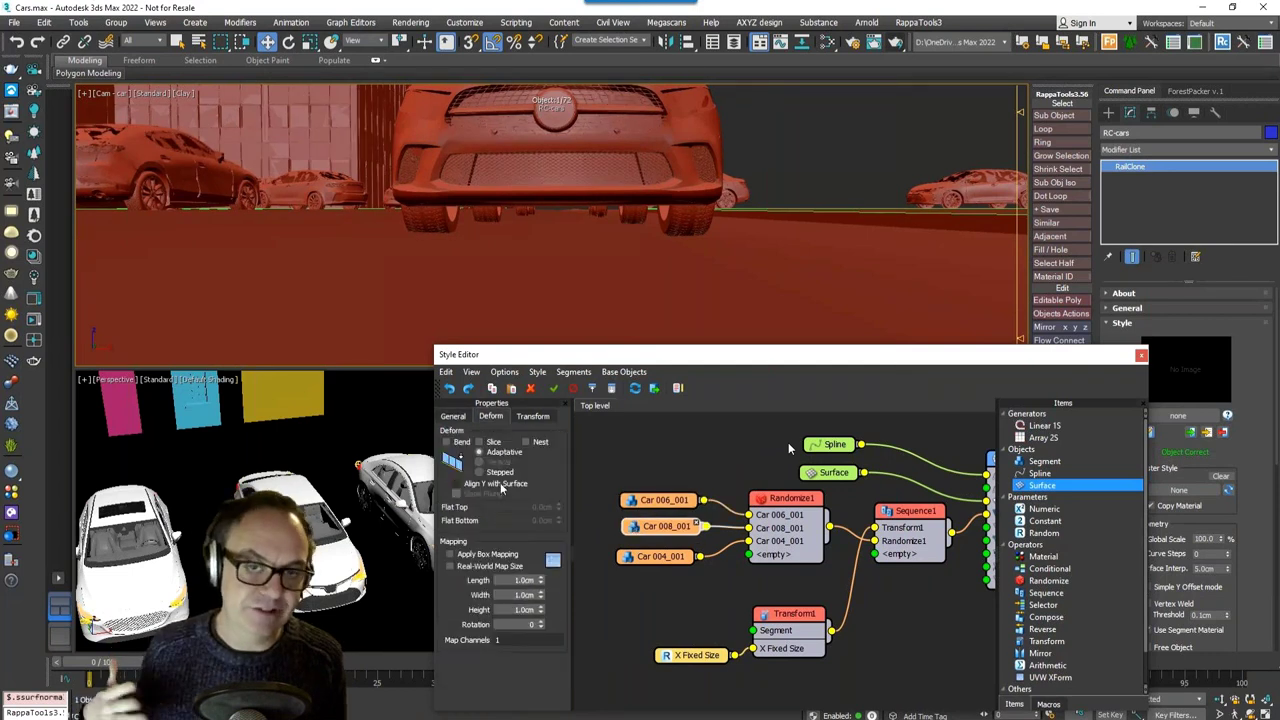
{"action": "left_click", "coordinate": [661, 560]}
{"action": "left_click", "coordinate": [489, 418]}
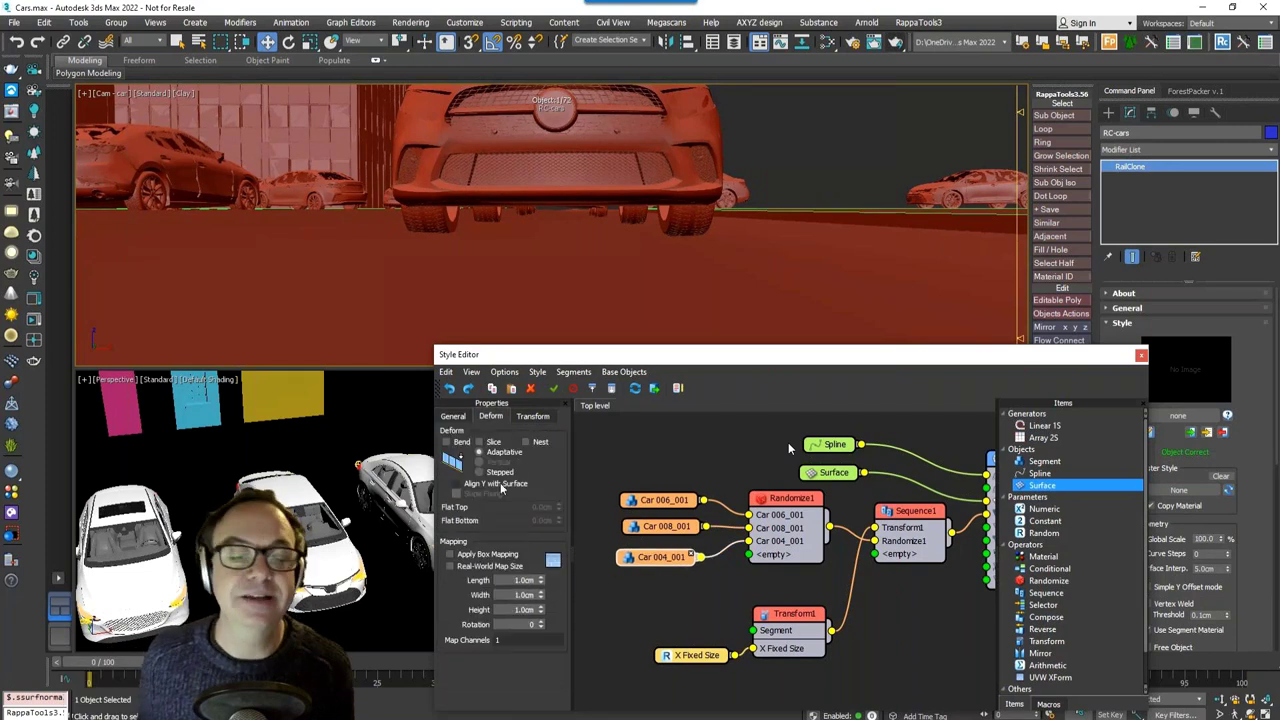
{"action": "left_click", "coordinate": [502, 487]}
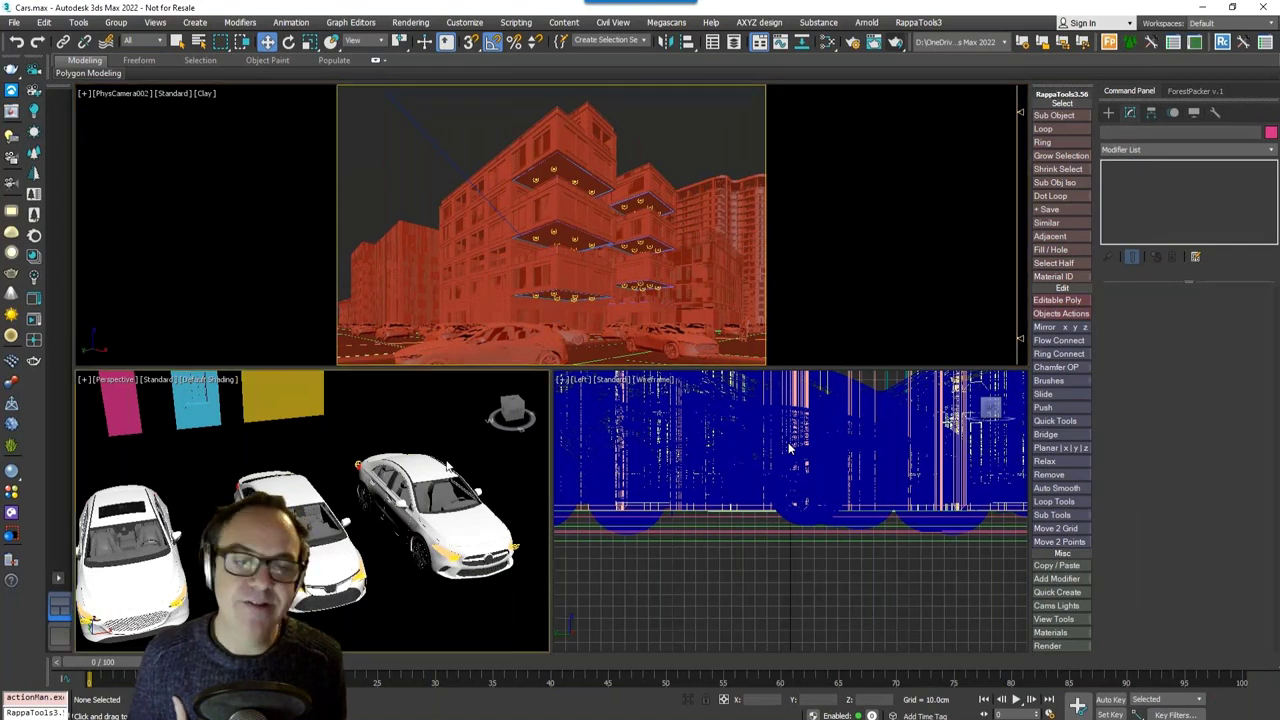
Step: Draw a rectangle spline around the road intersection in a top view
{"action": "key", "text": "t"}
{"action": "scroll", "coordinate": [268, 556], "scroll_direction": "up", "scroll_amount": 4}
{"action": "middle_click_drag", "start_coordinate": [165, 622], "coordinate": [315, 538]}
{"action": "scroll", "coordinate": [268, 546], "scroll_direction": "up", "scroll_amount": 5}
{"action": "key", "text": "bracketleft"}
{"action": "left_click", "coordinate": [1108, 112]}
{"action": "left_click", "coordinate": [1125, 134]}
{"action": "left_click", "coordinate": [1205, 217]}
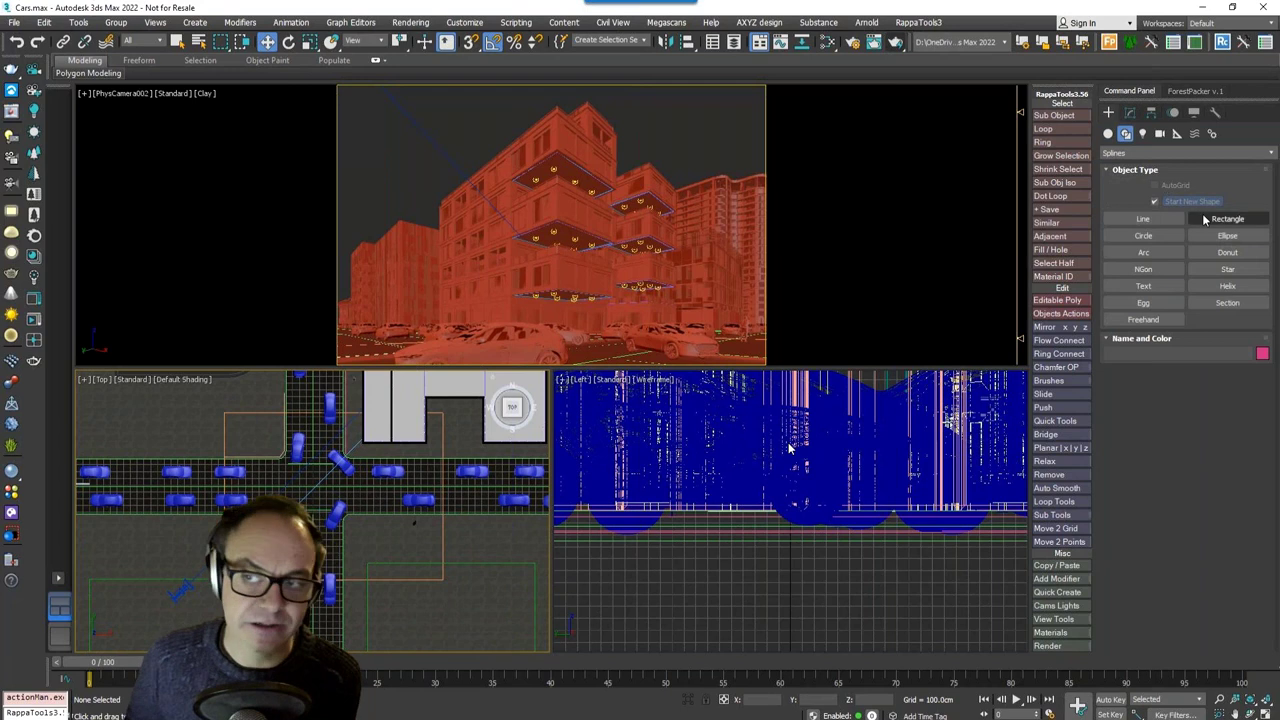
{"action": "left_click_drag", "start_coordinate": [224, 412], "coordinate": [444, 579]}
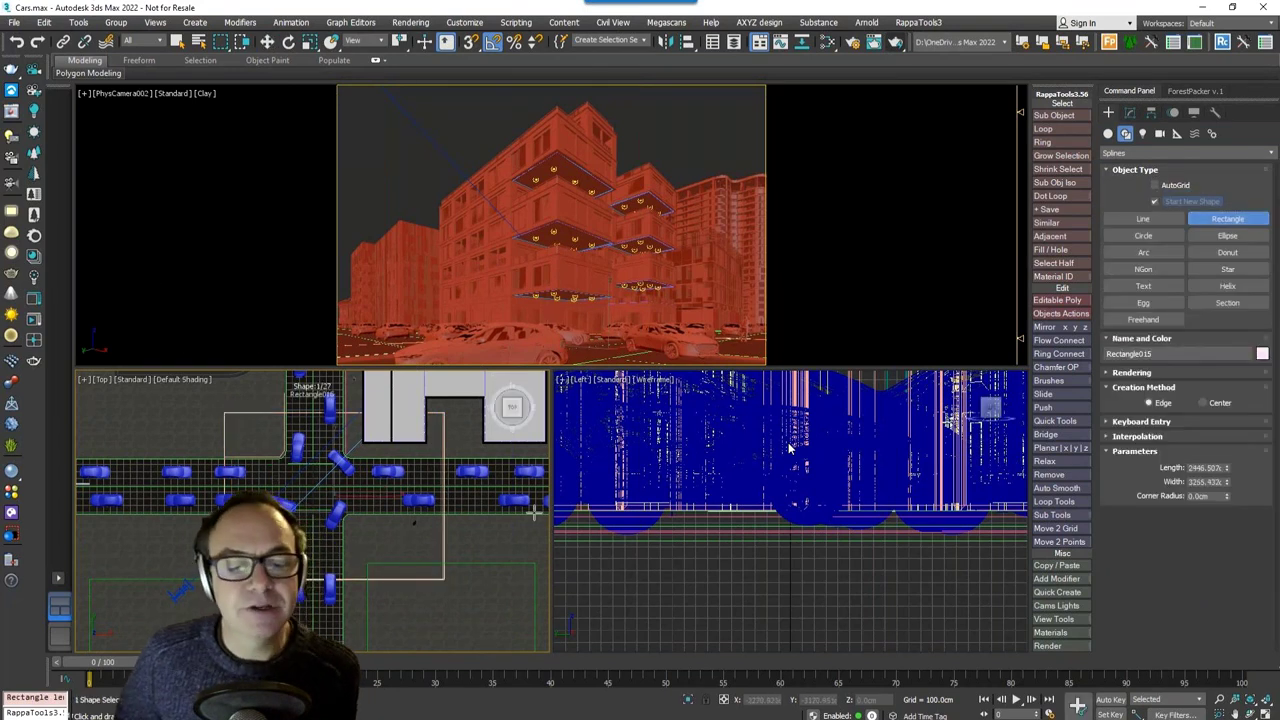
{"action": "right_click", "coordinate": [502, 347]}
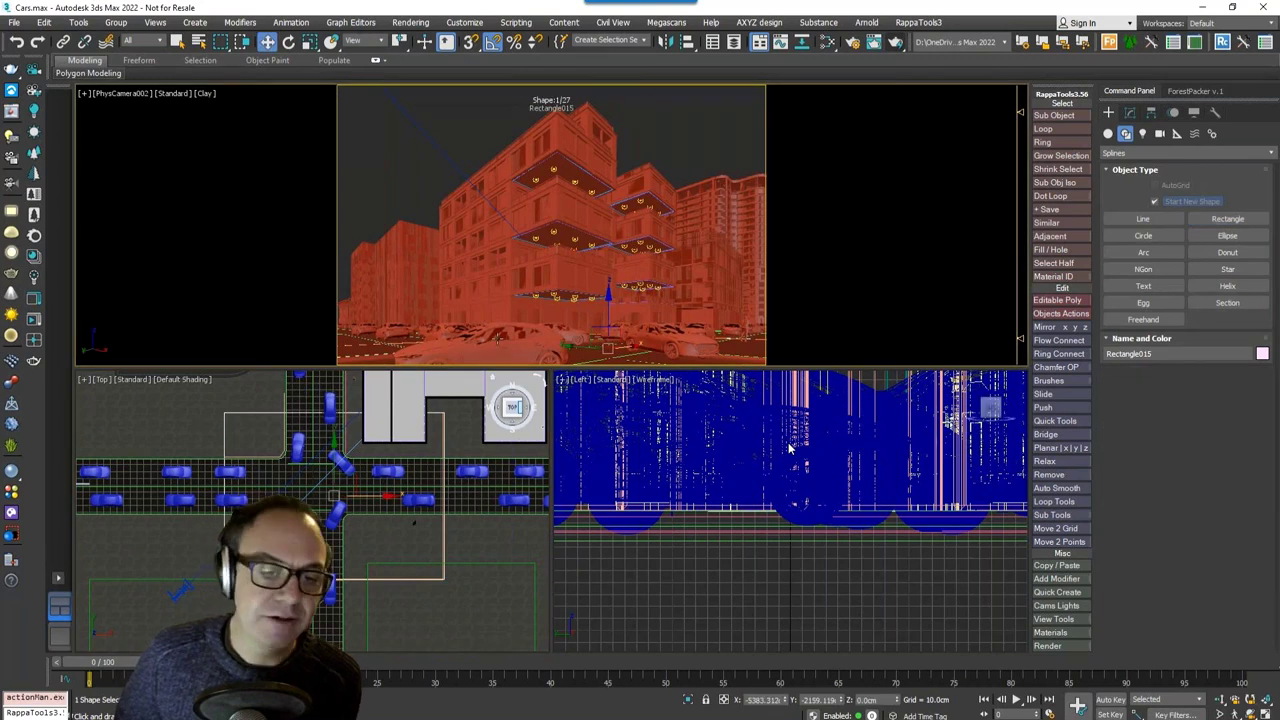
Step: Add a second Spline node to the RC-cars style and pick the rectangle around the intersection as its object
{"action": "left_click", "coordinate": [788, 444]}
{"action": "left_click", "coordinate": [1127, 113]}
{"action": "left_click", "coordinate": [1208, 322]}
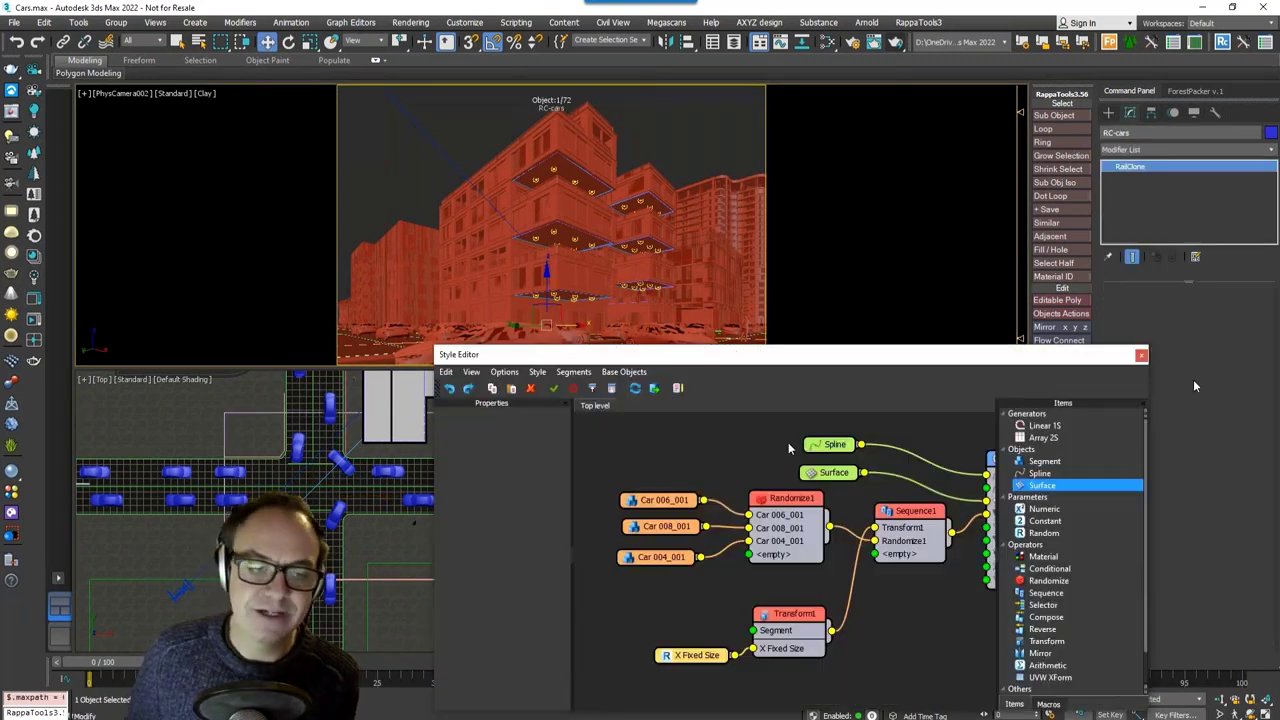
{"action": "left_click_drag", "start_coordinate": [707, 468], "coordinate": [707, 468]}
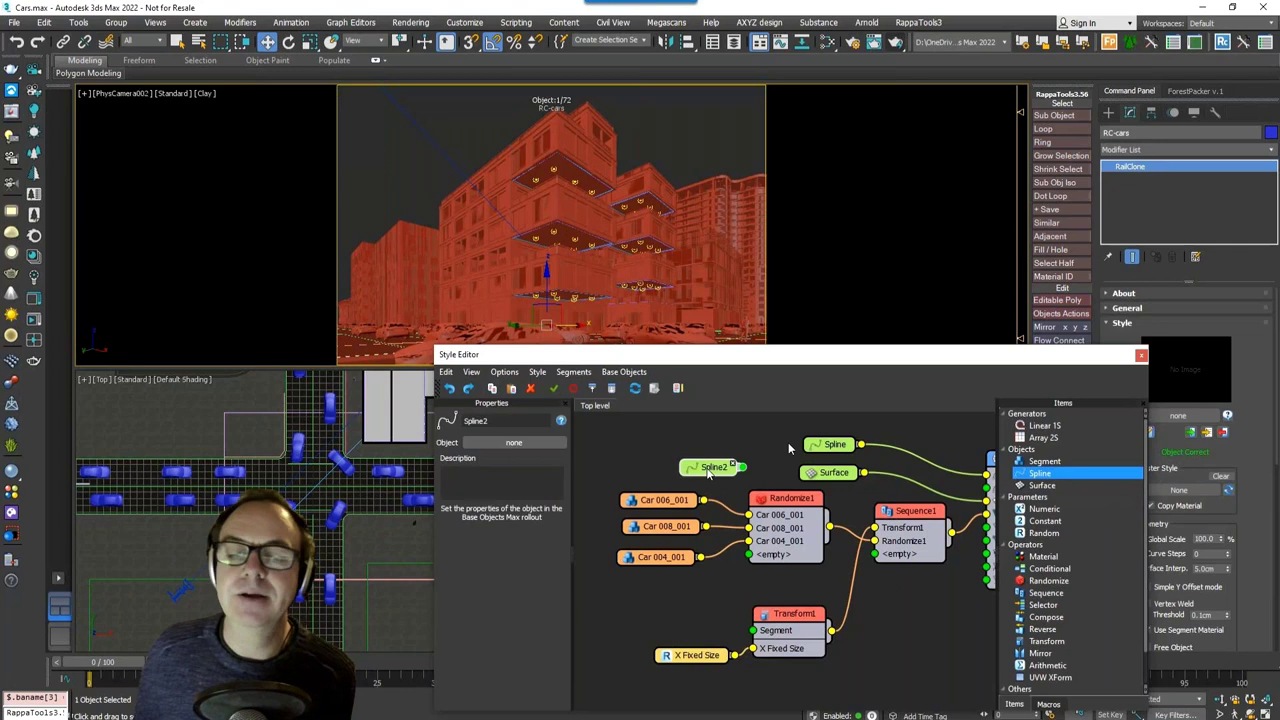
{"action": "left_click", "coordinate": [486, 443]}
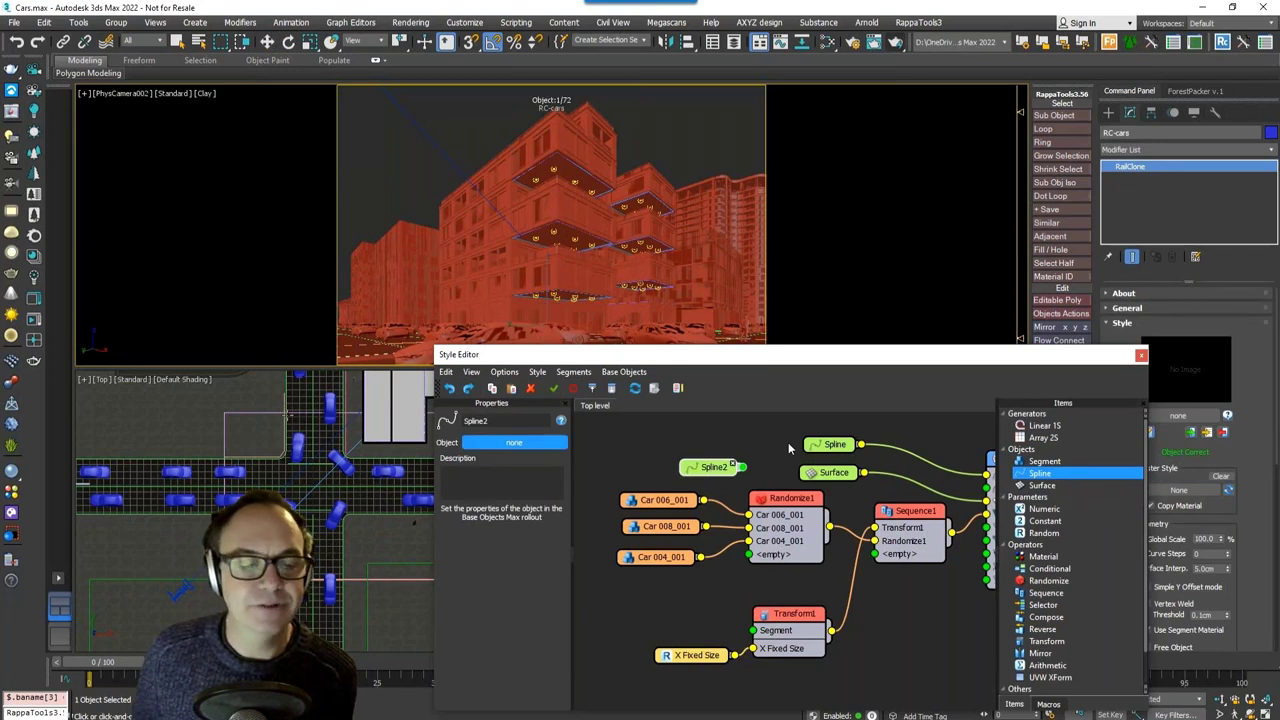
{"action": "left_click", "coordinate": [288, 414]}
Step: Connect the new Spline node to the Linear 1S generator's Clipping area input
{"action": "middle_click_drag", "start_coordinate": [849, 496], "coordinate": [743, 498]}
{"action": "left_click_drag", "start_coordinate": [637, 468], "coordinate": [881, 490]}
{"action": "left_click_drag", "start_coordinate": [639, 361], "coordinate": [652, 391]}
Step: Set the Linear 1S generator's clipping area mode to Exclude and its For No-Slice option to Preserve
{"action": "left_click", "coordinate": [925, 493]}
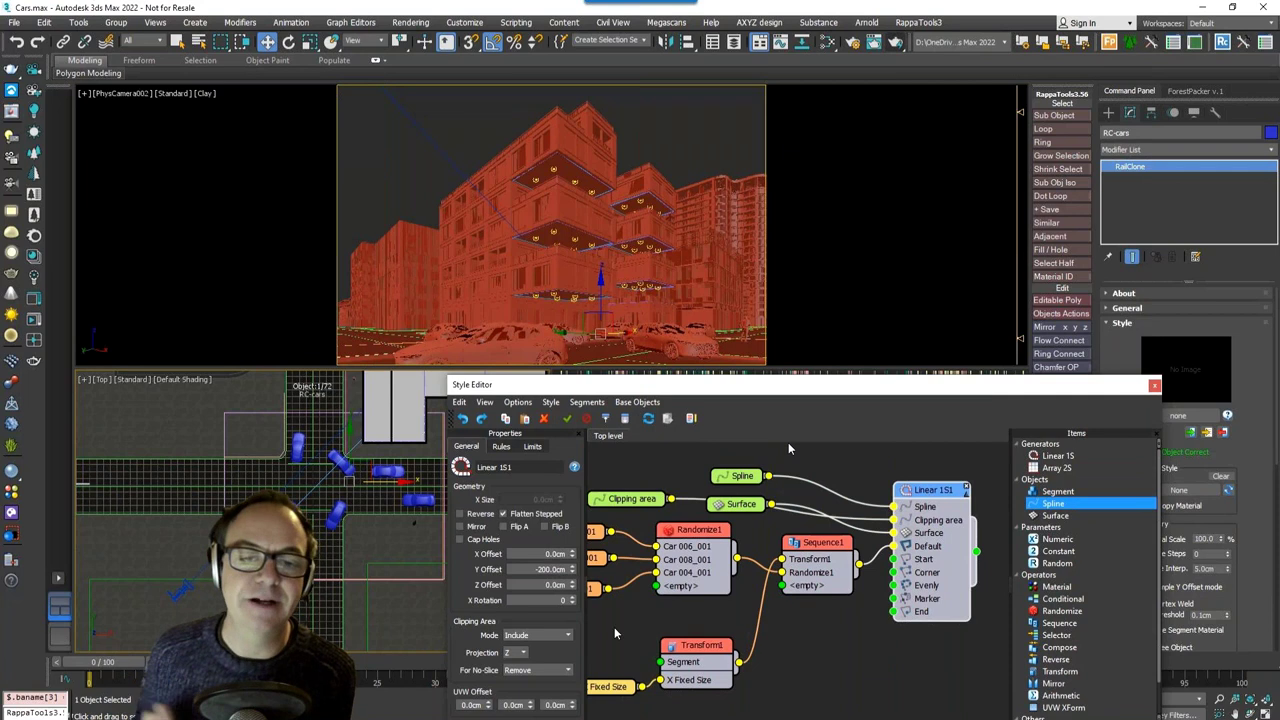
{"action": "left_click", "coordinate": [561, 636]}
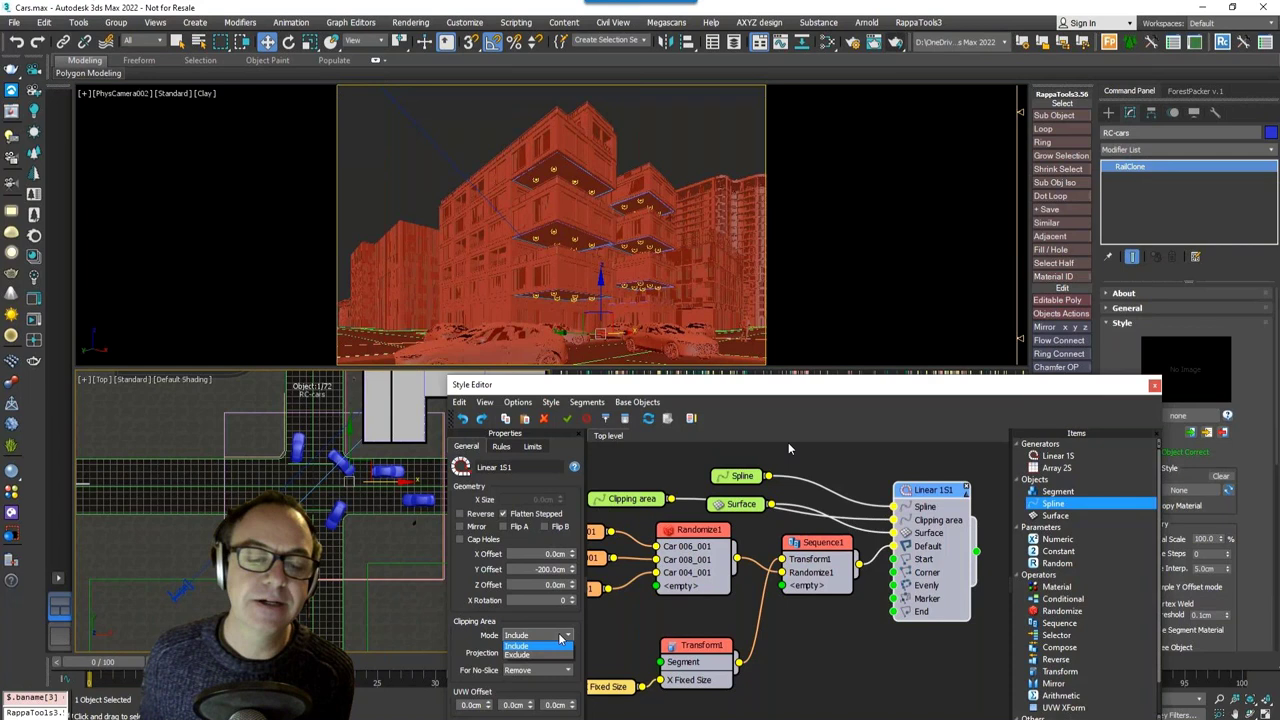
{"action": "left_click", "coordinate": [540, 655]}
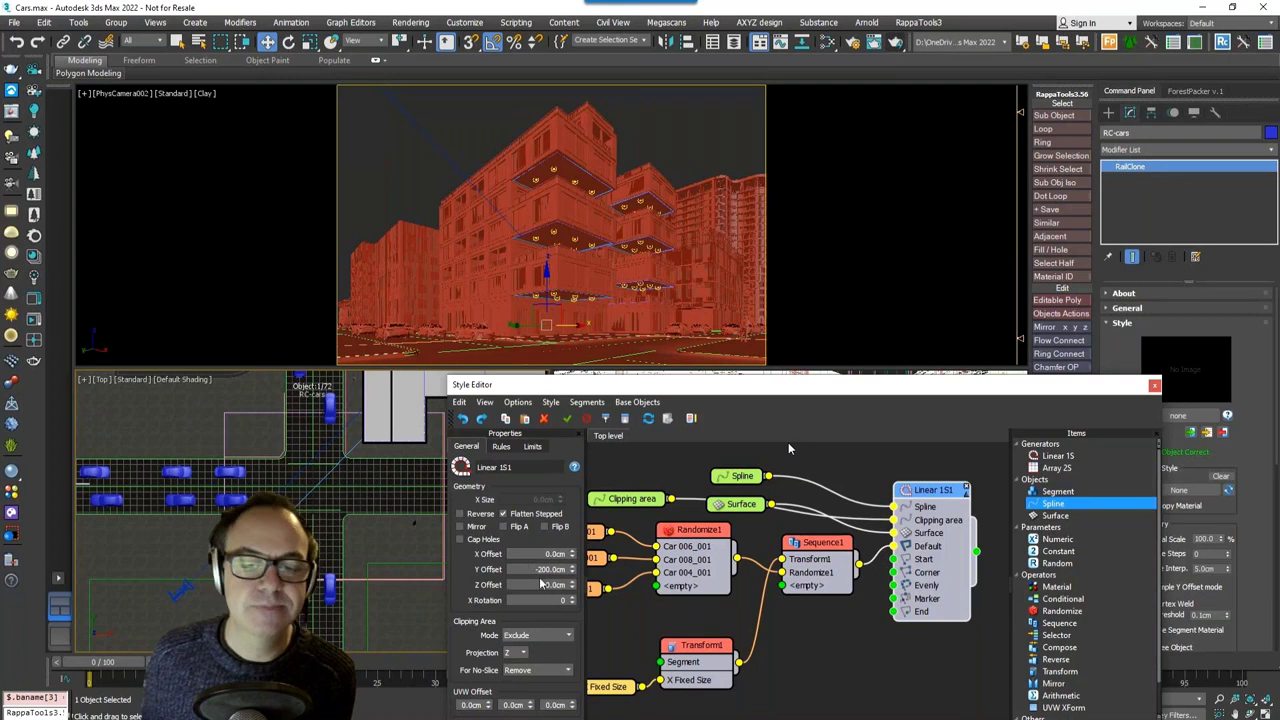
{"action": "left_click", "coordinate": [537, 670]}
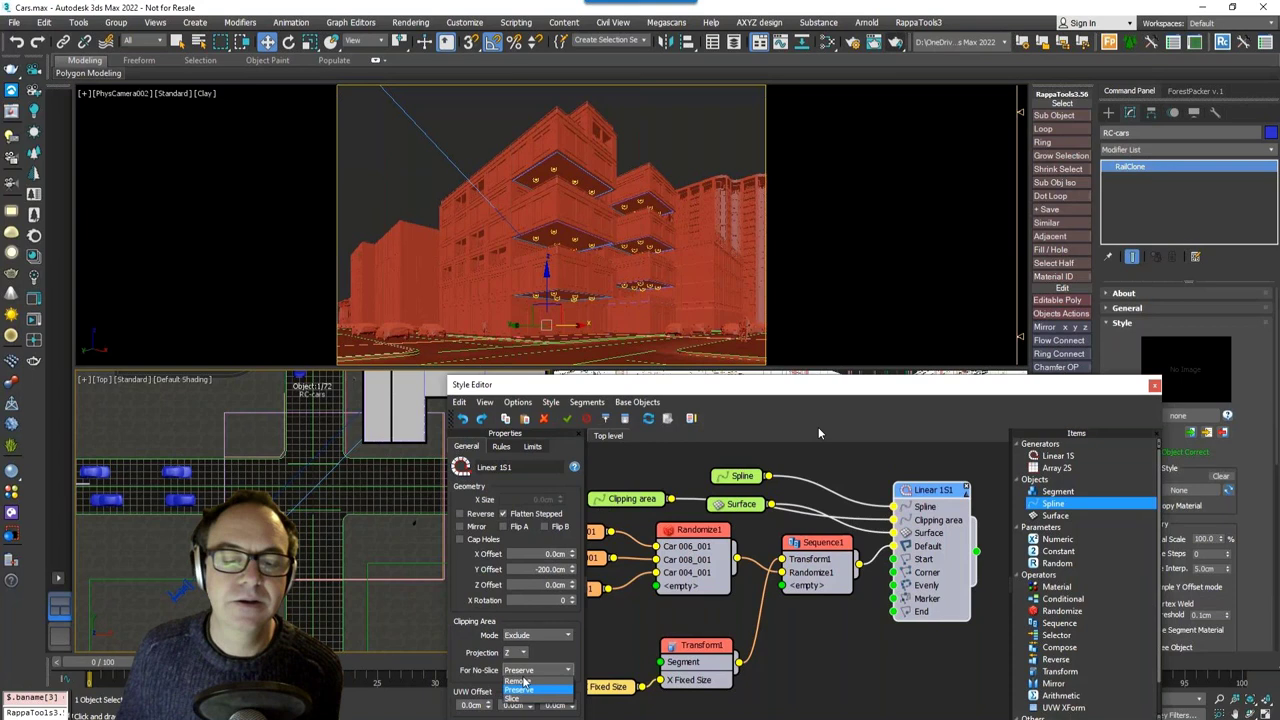
{"action": "left_click", "coordinate": [530, 690]}
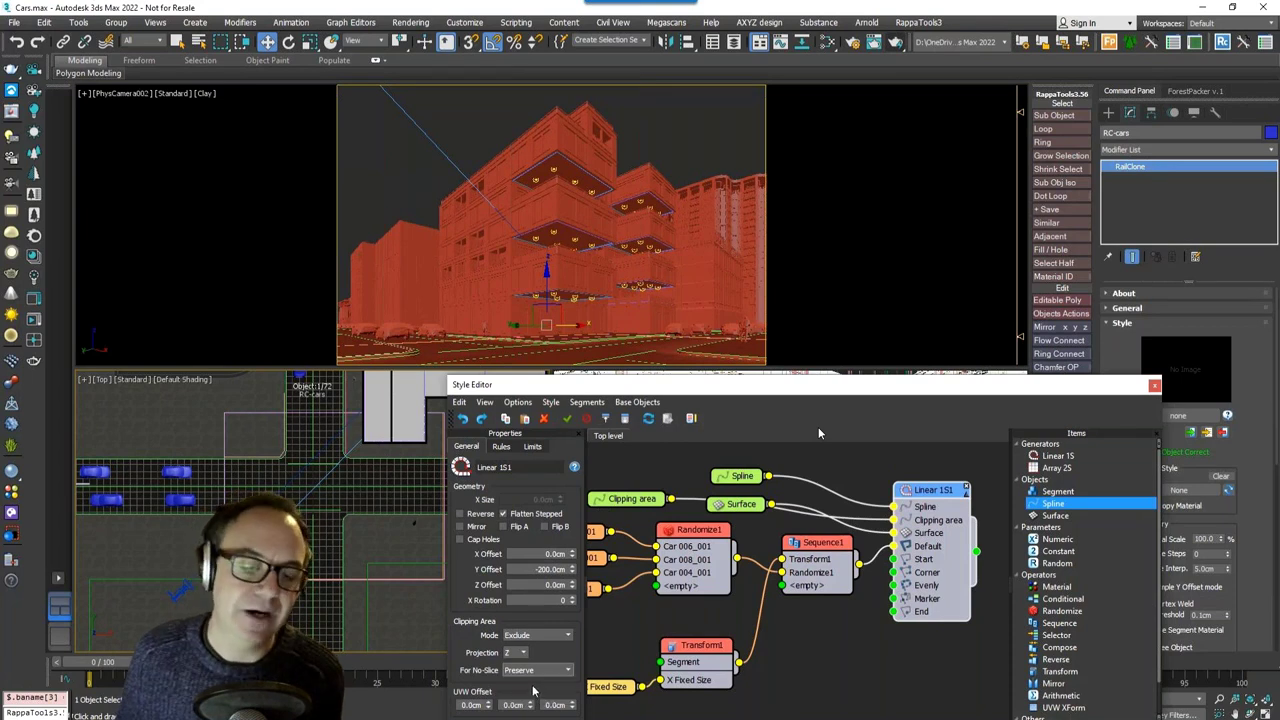
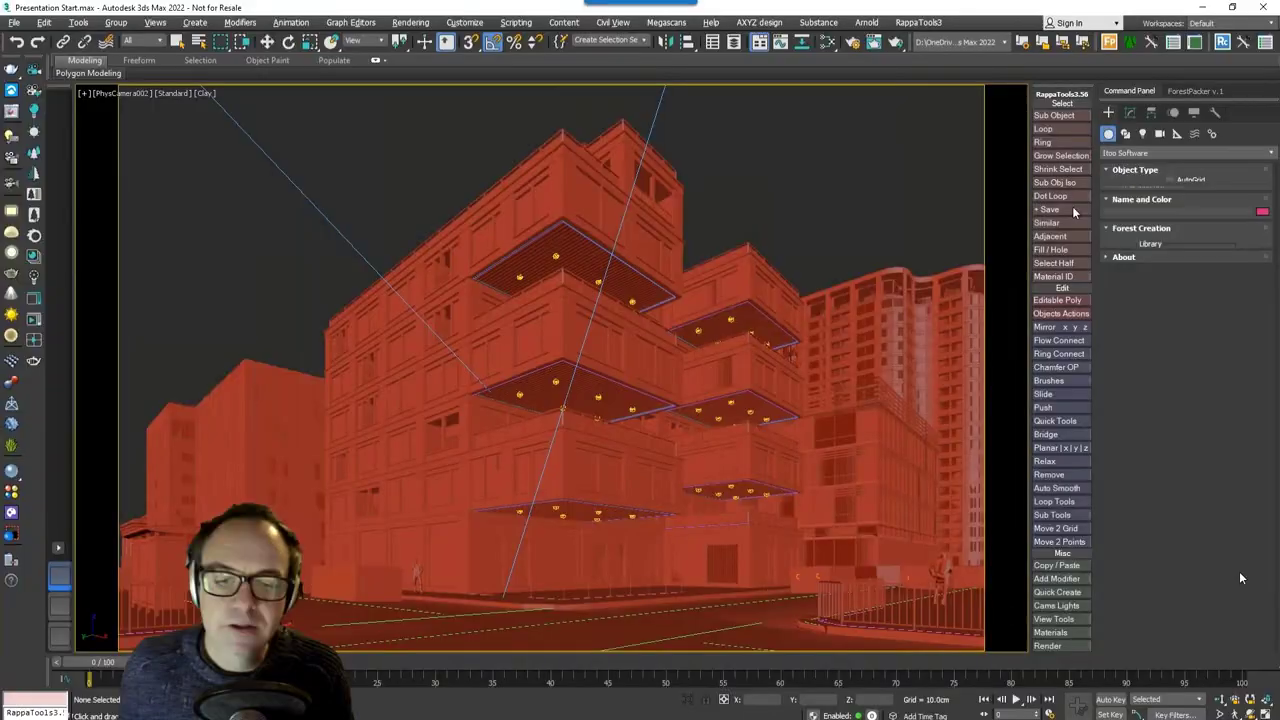
Step: Create a Forest Pro object and load Whitebeam autumn V3 from the European Common Trees library
{"action": "left_click", "coordinate": [1145, 203]}
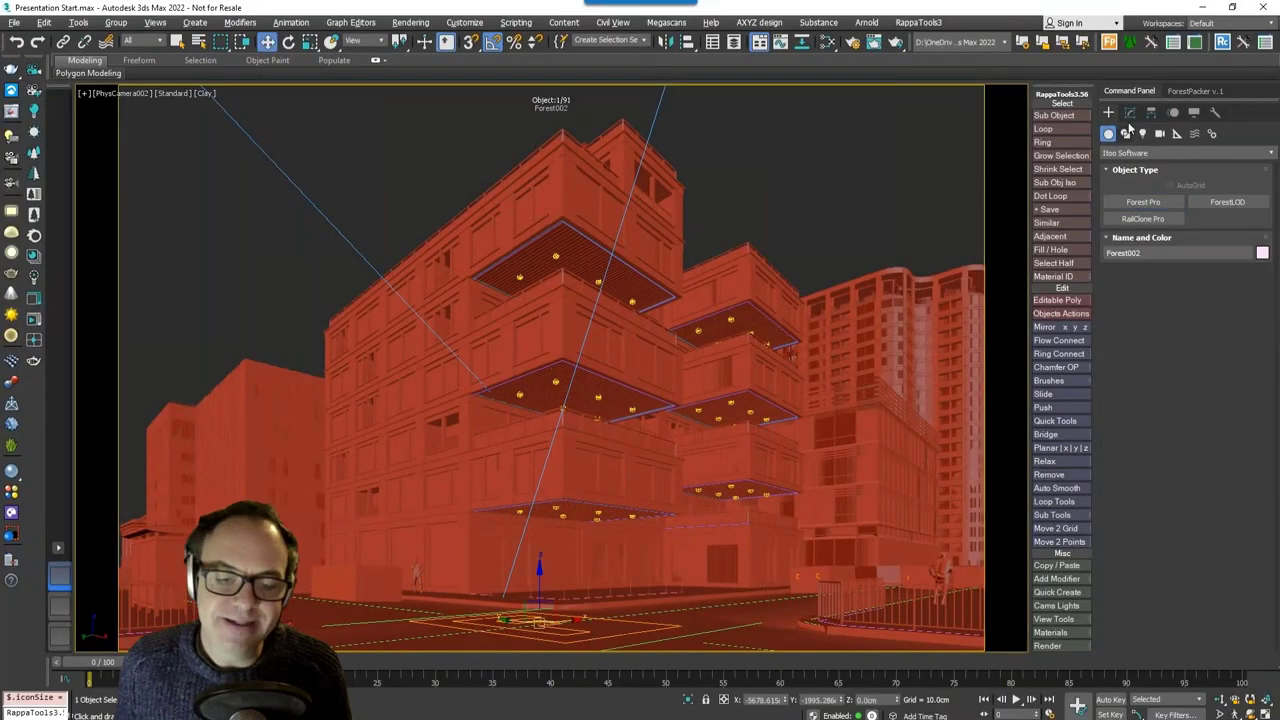
{"action": "left_click", "coordinate": [1184, 420]}
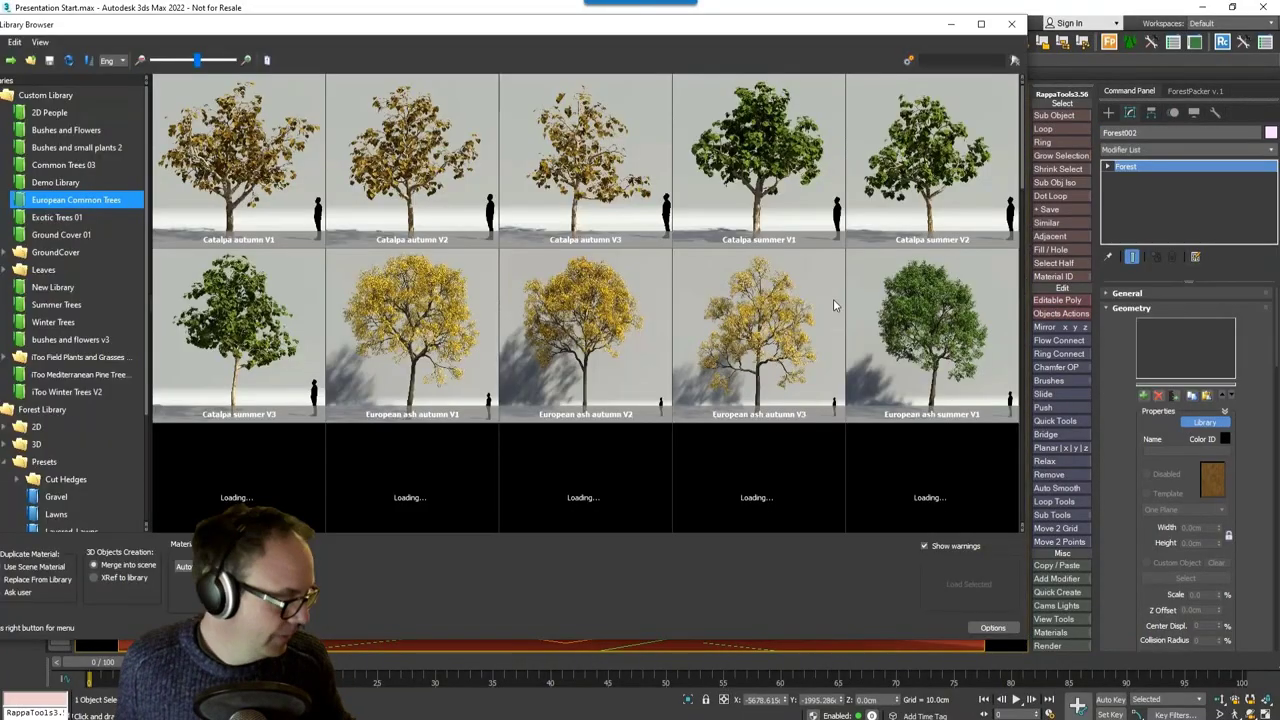
{"action": "scroll", "coordinate": [835, 305], "scroll_direction": "down", "scroll_amount": 4}
{"action": "scroll", "coordinate": [901, 207], "scroll_direction": "down", "scroll_amount": 3}
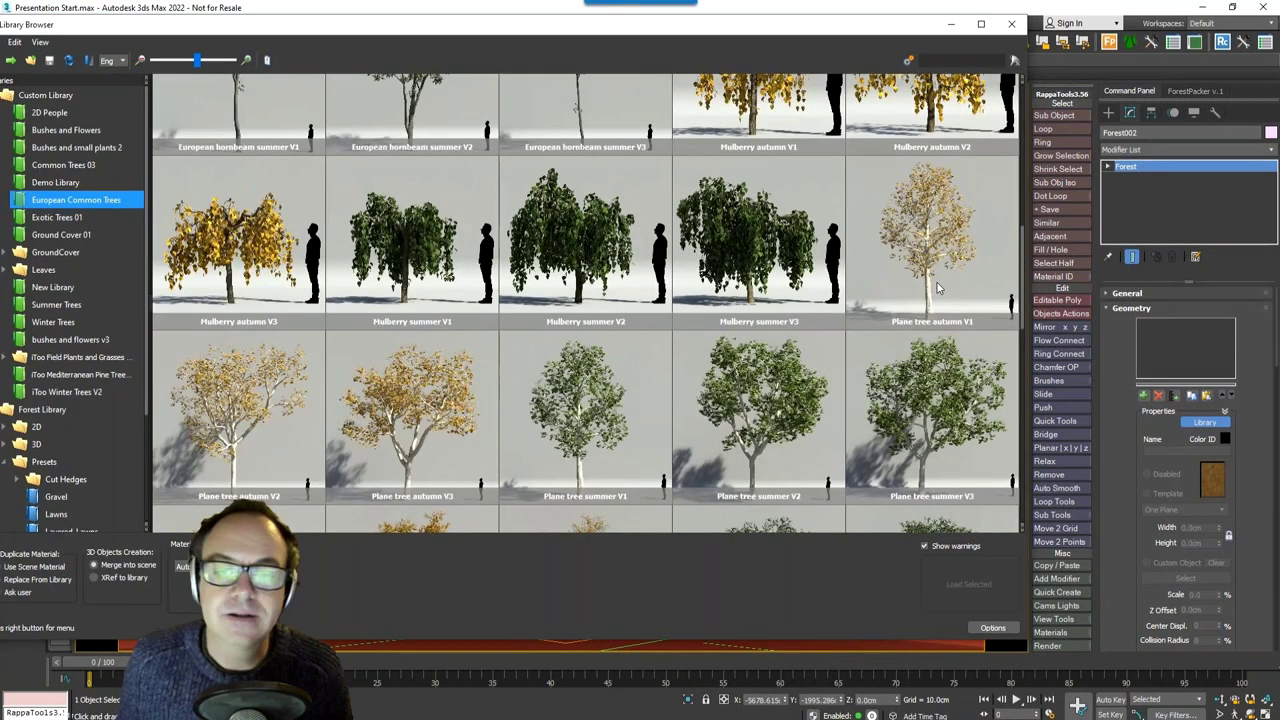
{"action": "scroll", "coordinate": [937, 288], "scroll_direction": "down", "scroll_amount": 3}
{"action": "scroll", "coordinate": [937, 288], "scroll_direction": "down", "scroll_amount": 2}
{"action": "left_click", "coordinate": [937, 300]}
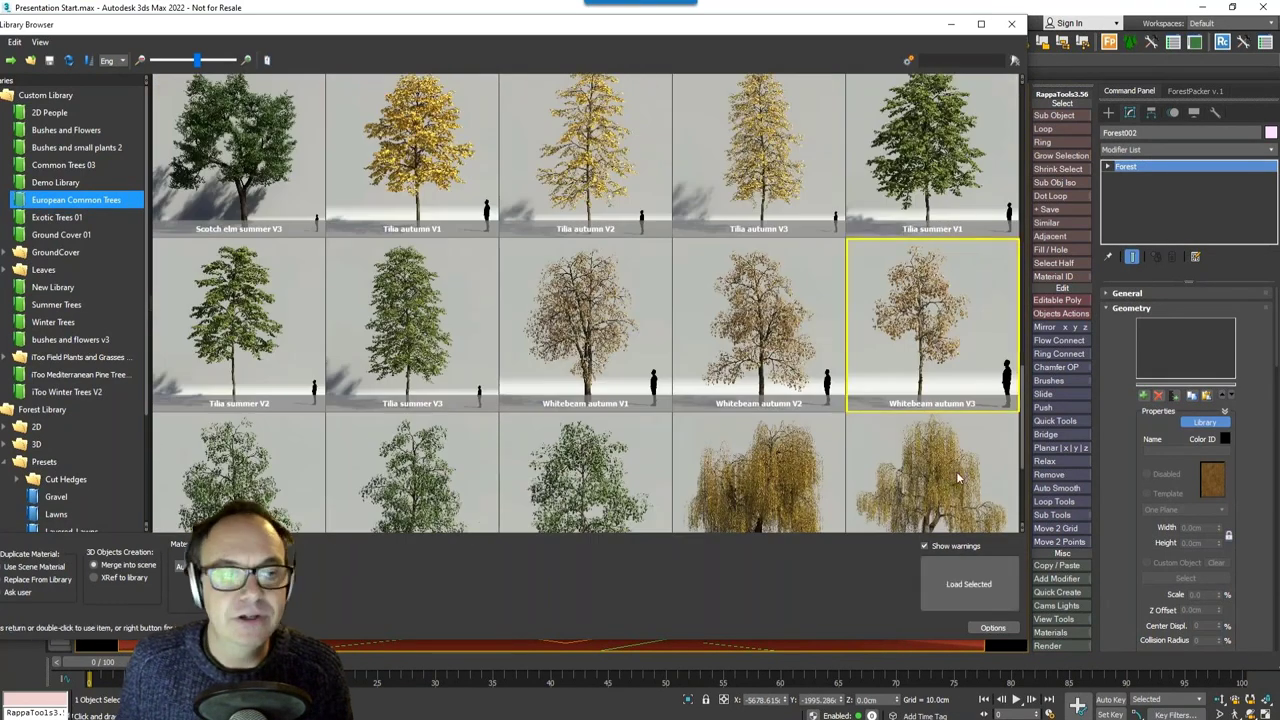
{"action": "left_click", "coordinate": [970, 584]}
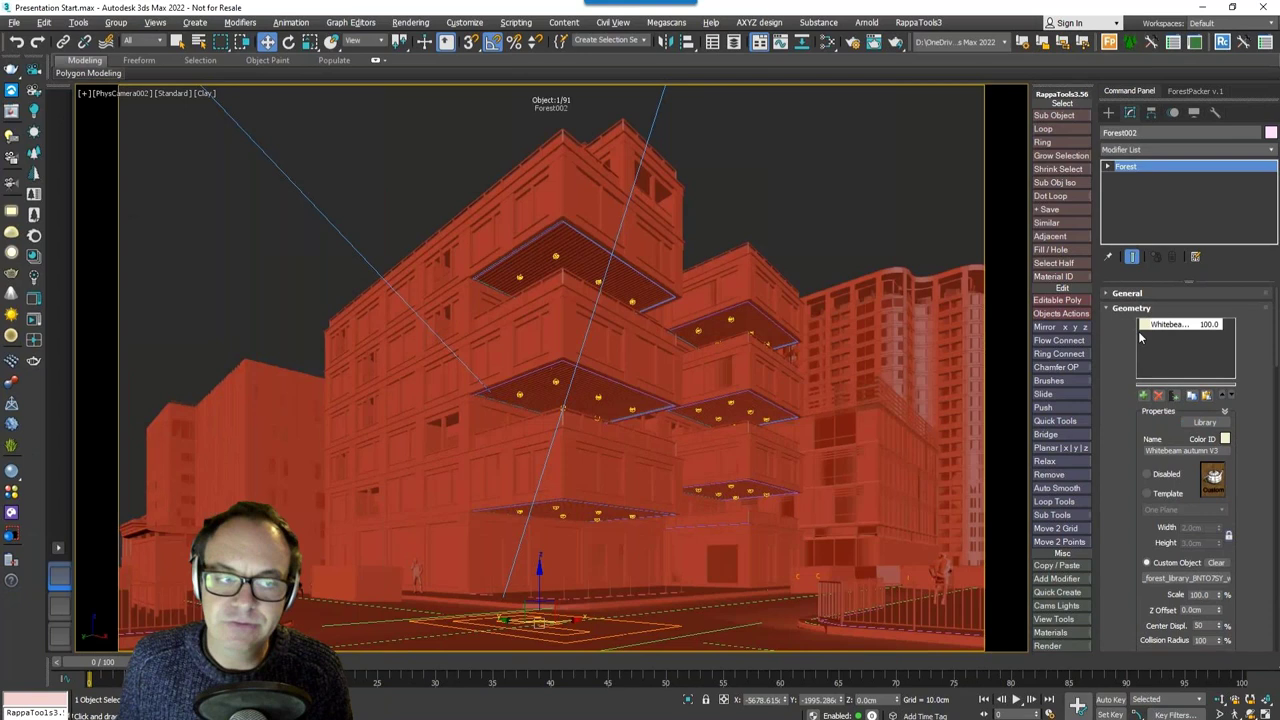
Step: Distribute the trees in Path mode along the Rectangle011 spline with a spacing of 1320 cm
{"action": "left_click", "coordinate": [1131, 308]}
{"action": "left_click", "coordinate": [1224, 357]}
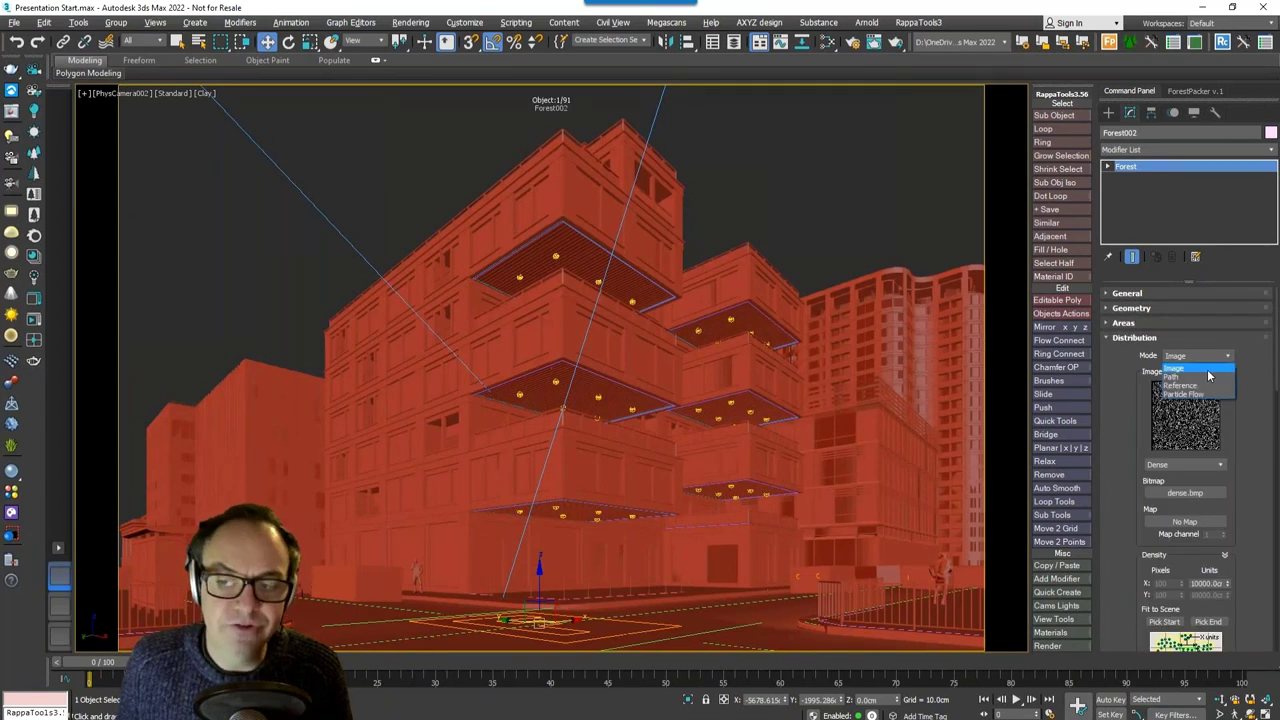
{"action": "left_click", "coordinate": [1194, 378]}
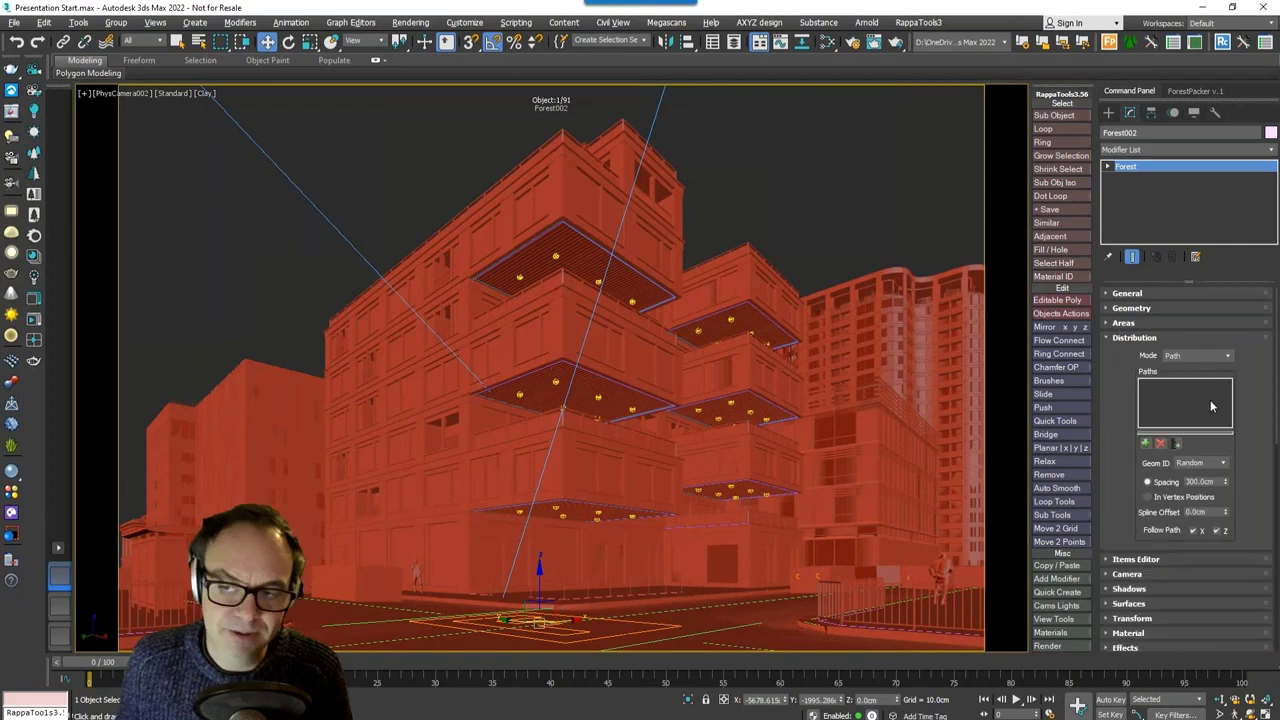
{"action": "key", "text": "w"}
{"action": "left_click", "coordinate": [495, 600]}
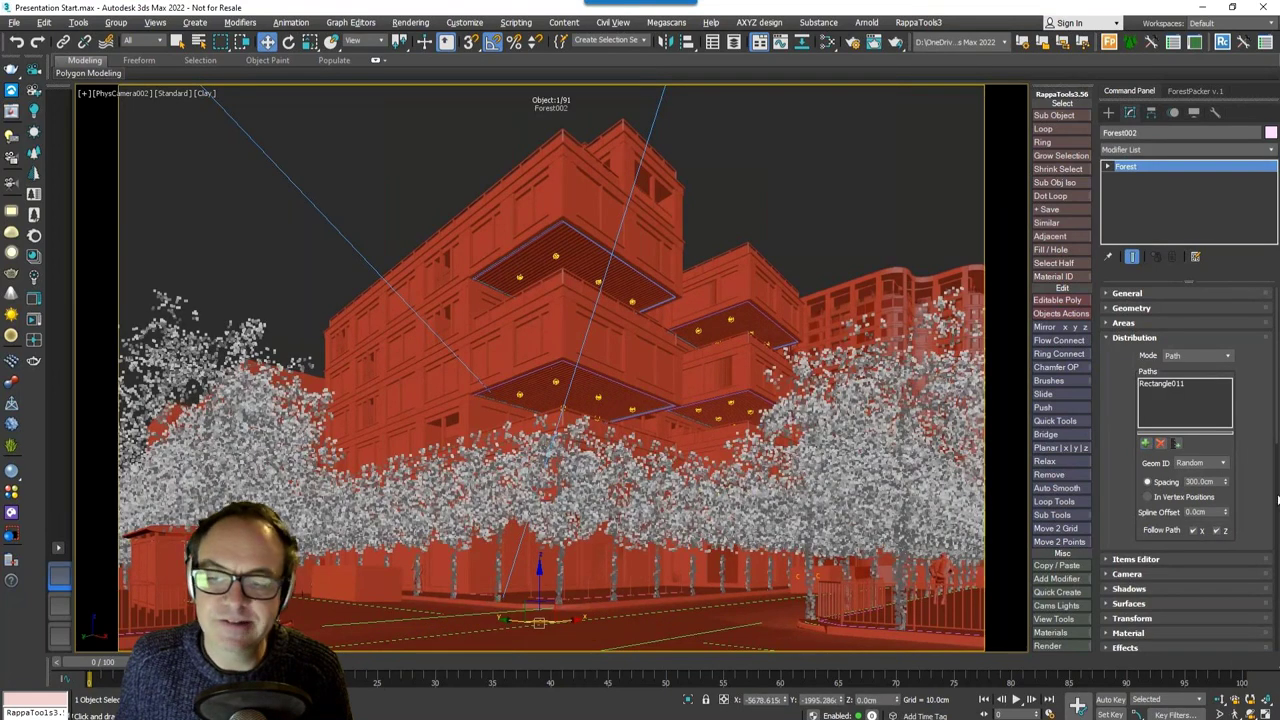
{"action": "left_click_drag", "start_coordinate": [1223, 486], "coordinate": [1199, 252]}
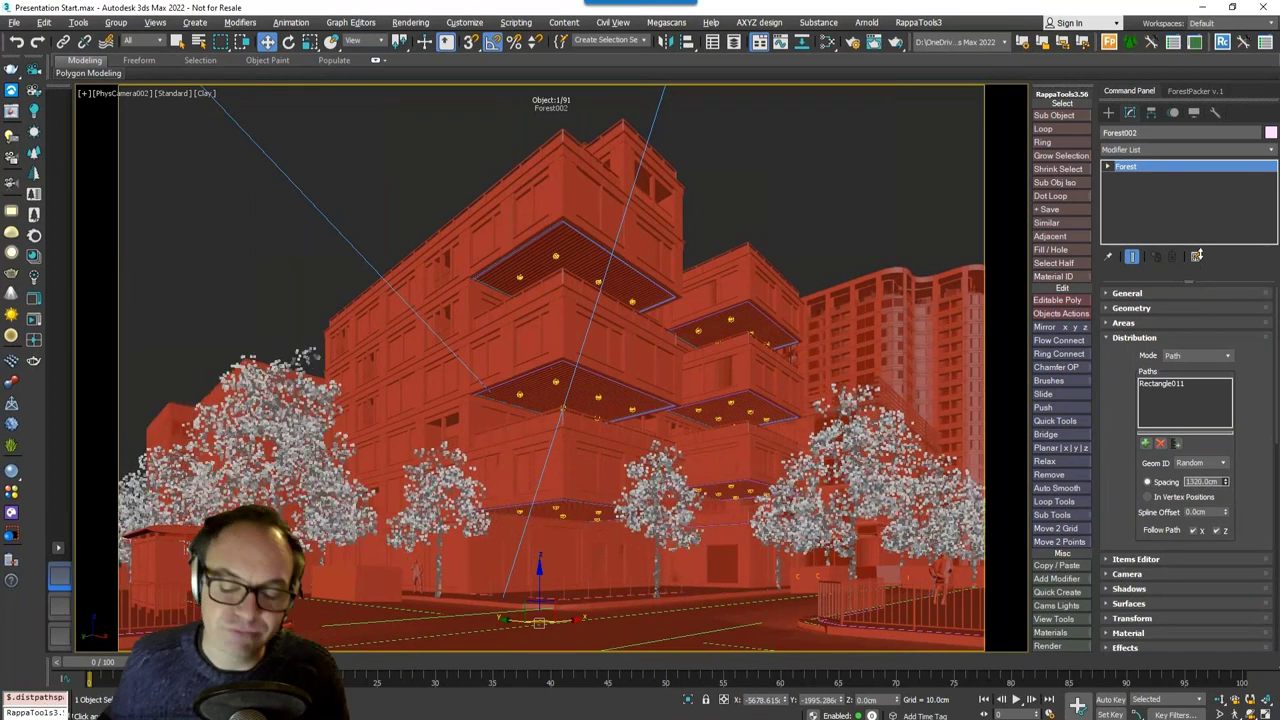
Step: Enable random rotation for the trees in the Forest object's transform settings
{"action": "left_click", "coordinate": [1134, 337]}
{"action": "left_click", "coordinate": [1126, 470]}
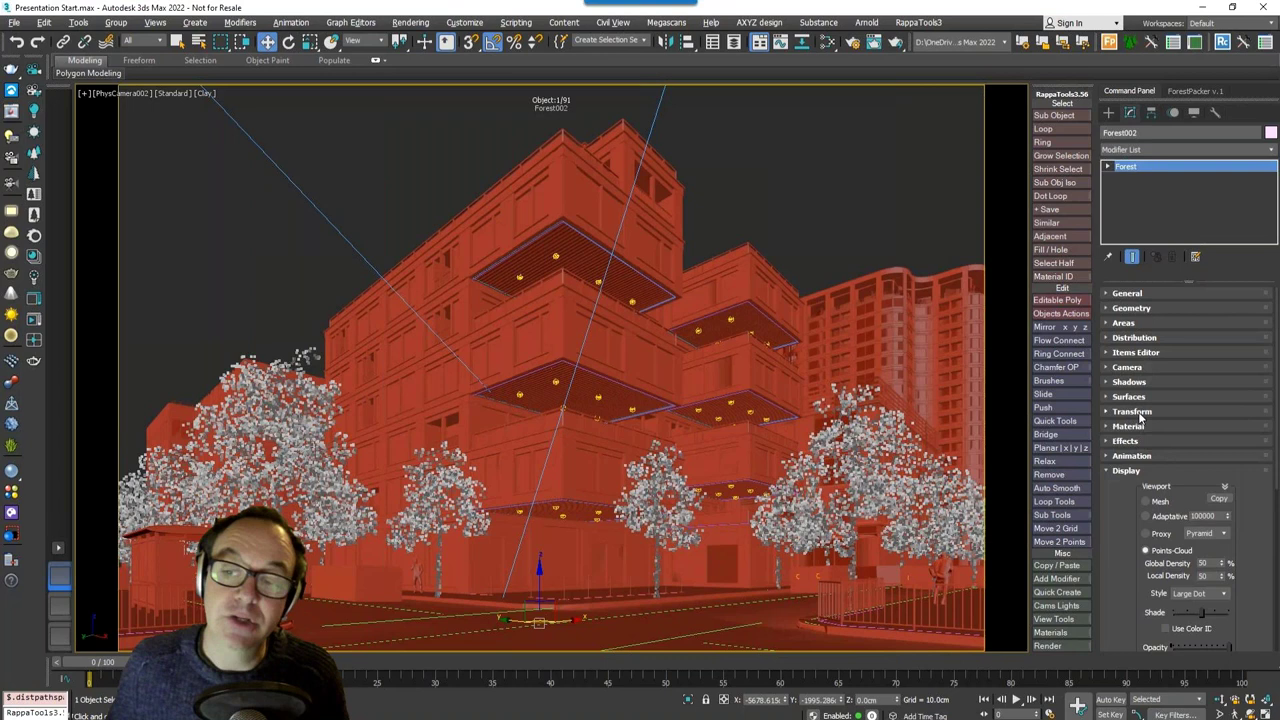
{"action": "left_click", "coordinate": [1138, 413]}
{"action": "left_click", "coordinate": [1201, 371]}
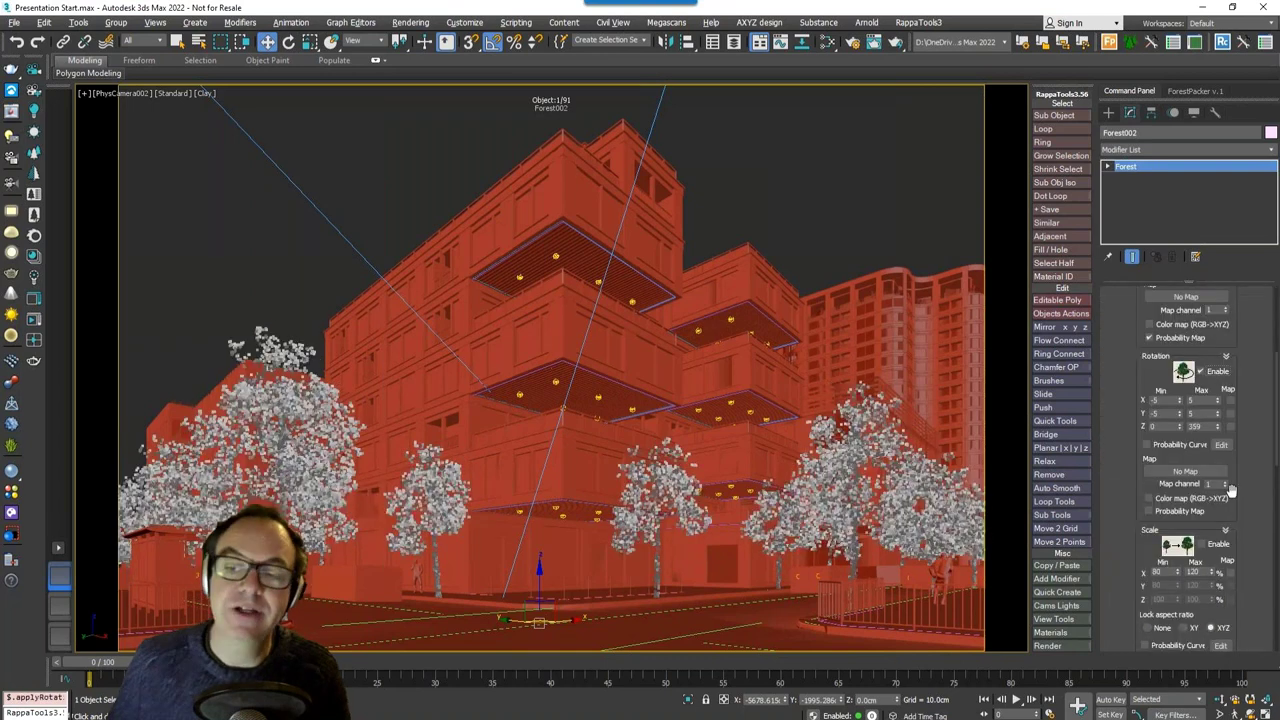
Step: Enable random scale for the trees, ranging from a minimum of 60% to a maximum of 100%
{"action": "left_click", "coordinate": [1201, 543]}
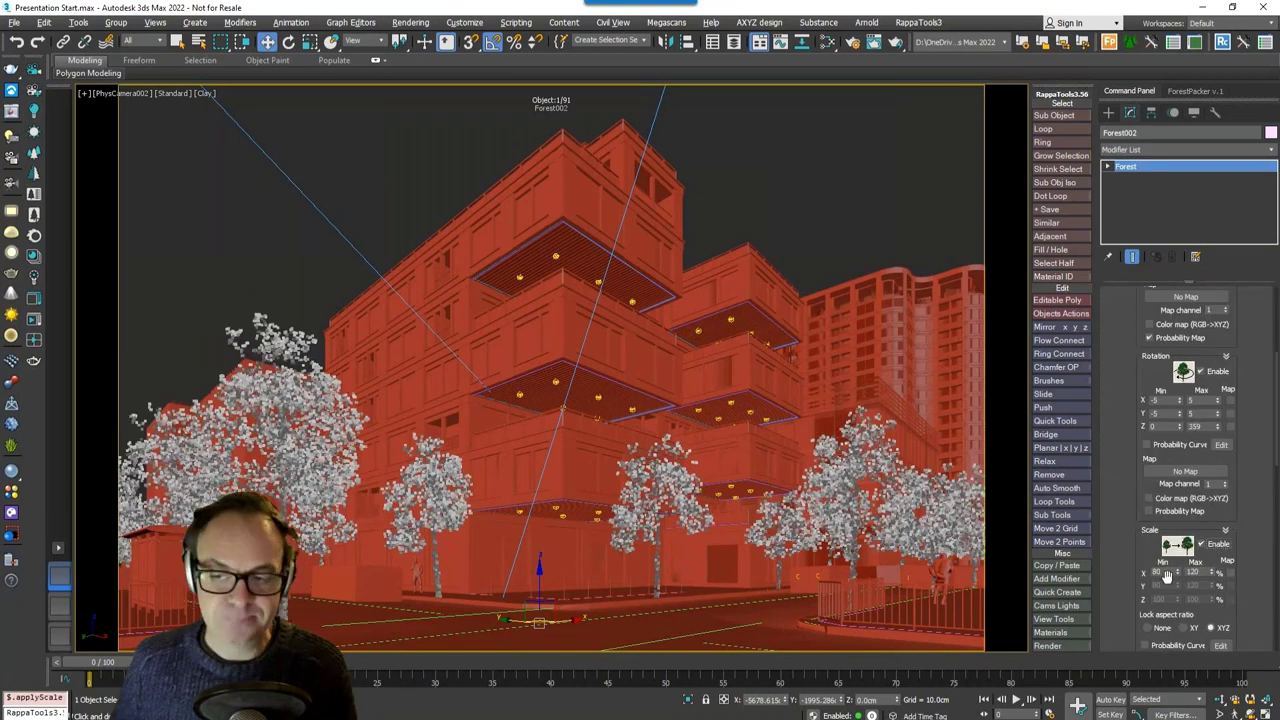
{"action": "double_click", "coordinate": [1158, 572]}
{"action": "type", "text": "60"}
{"action": "key", "text": "Tab"}
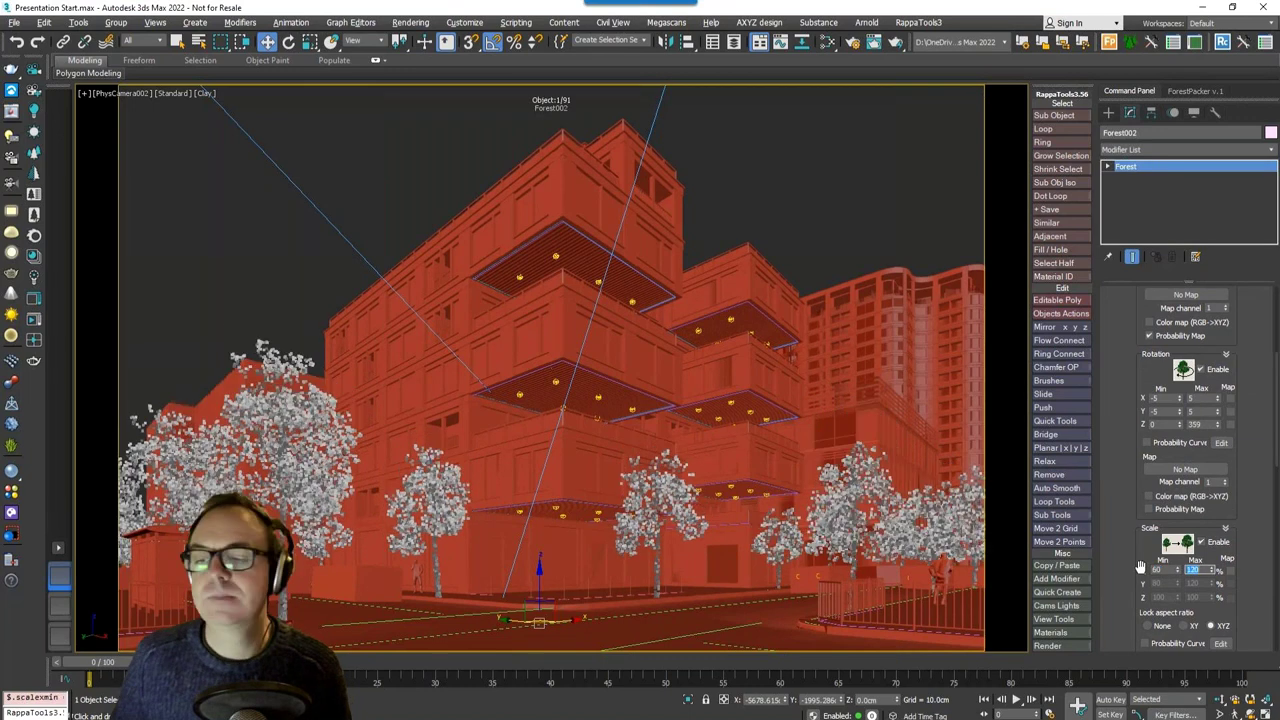
{"action": "type", "text": "100"}
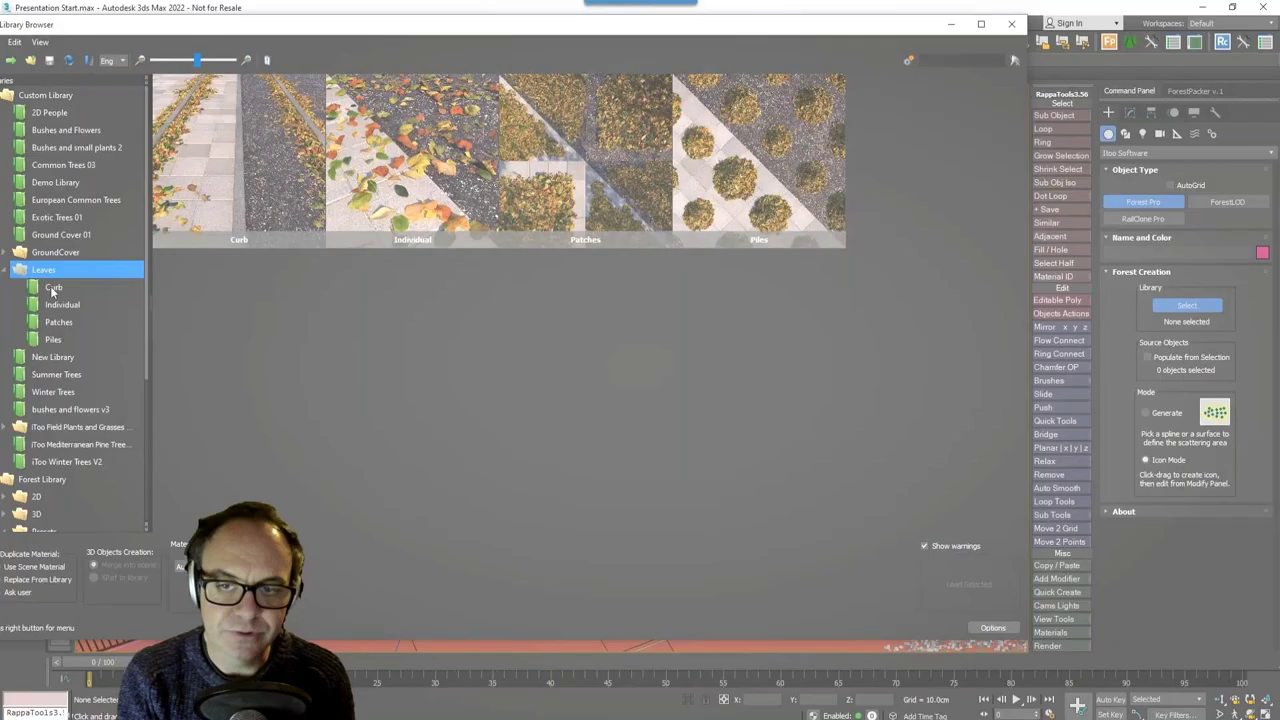
Step: Browse the Leaves library categories and load the I-5o model from Individual for a new Forest Pro object
{"action": "left_click", "coordinate": [53, 288]}
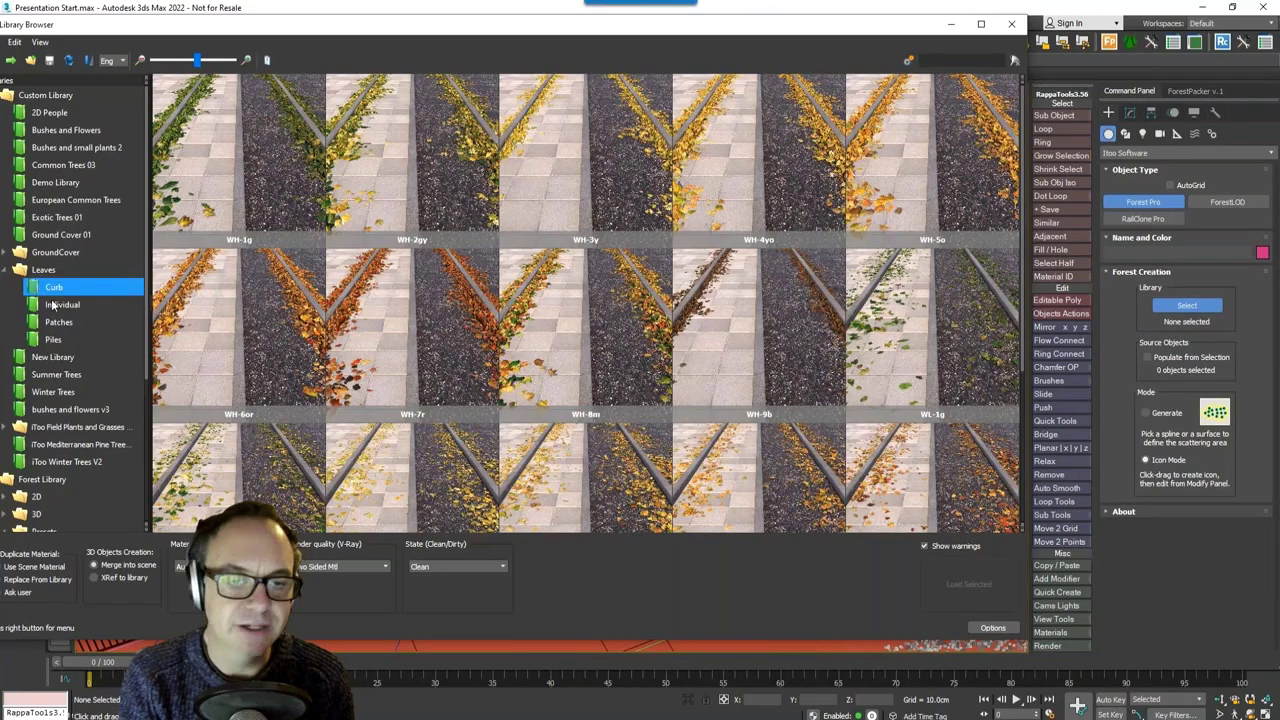
{"action": "left_click", "coordinate": [55, 304]}
{"action": "left_click", "coordinate": [47, 323]}
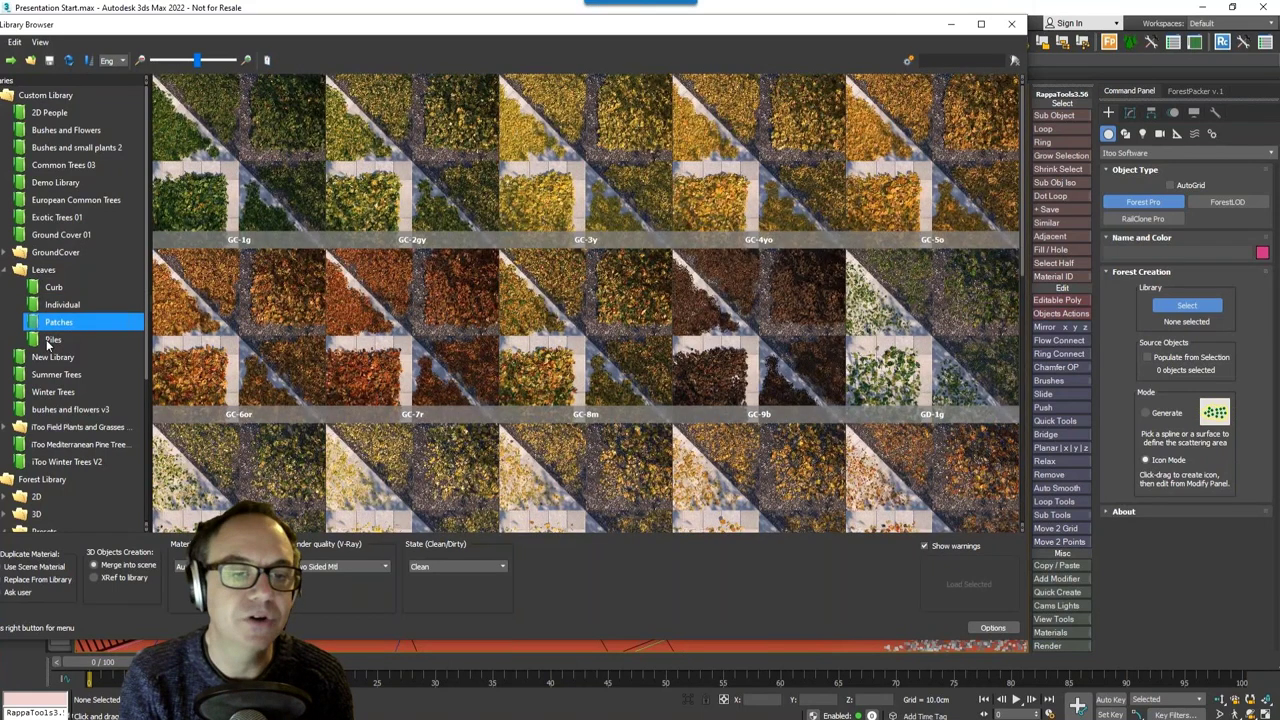
{"action": "left_click", "coordinate": [50, 340]}
{"action": "left_click", "coordinate": [72, 306]}
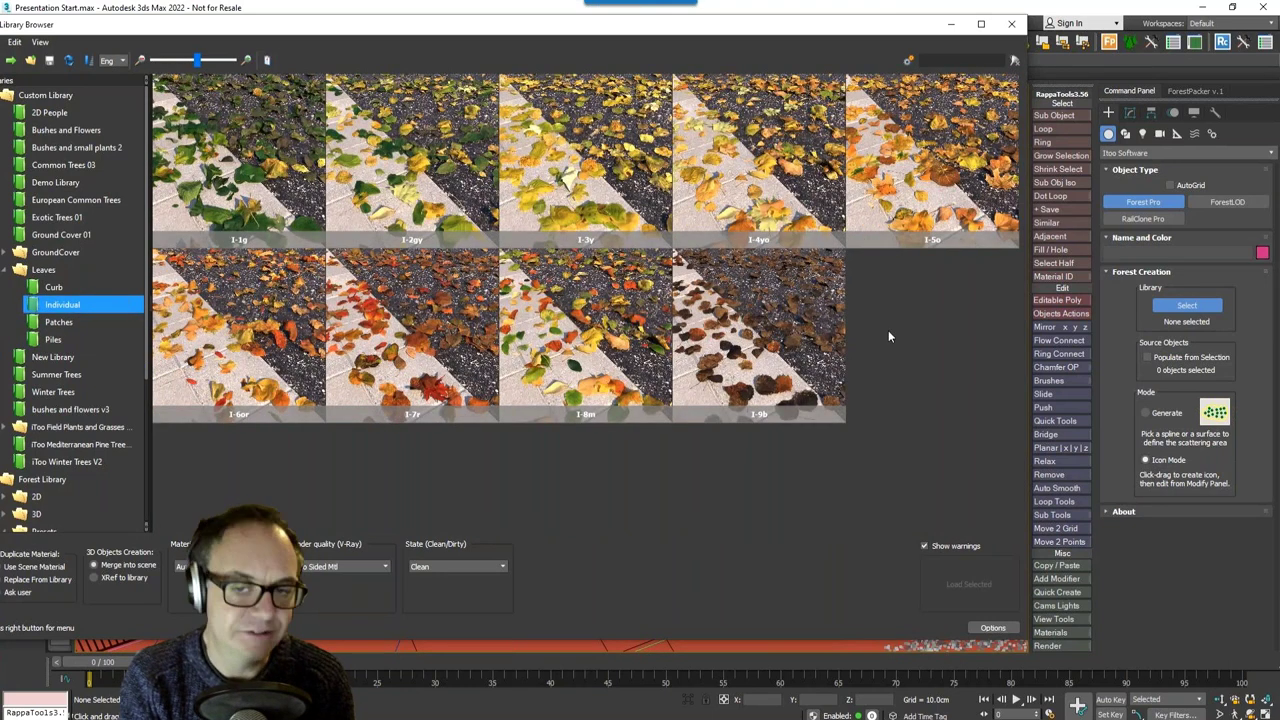
{"action": "left_click", "coordinate": [926, 246]}
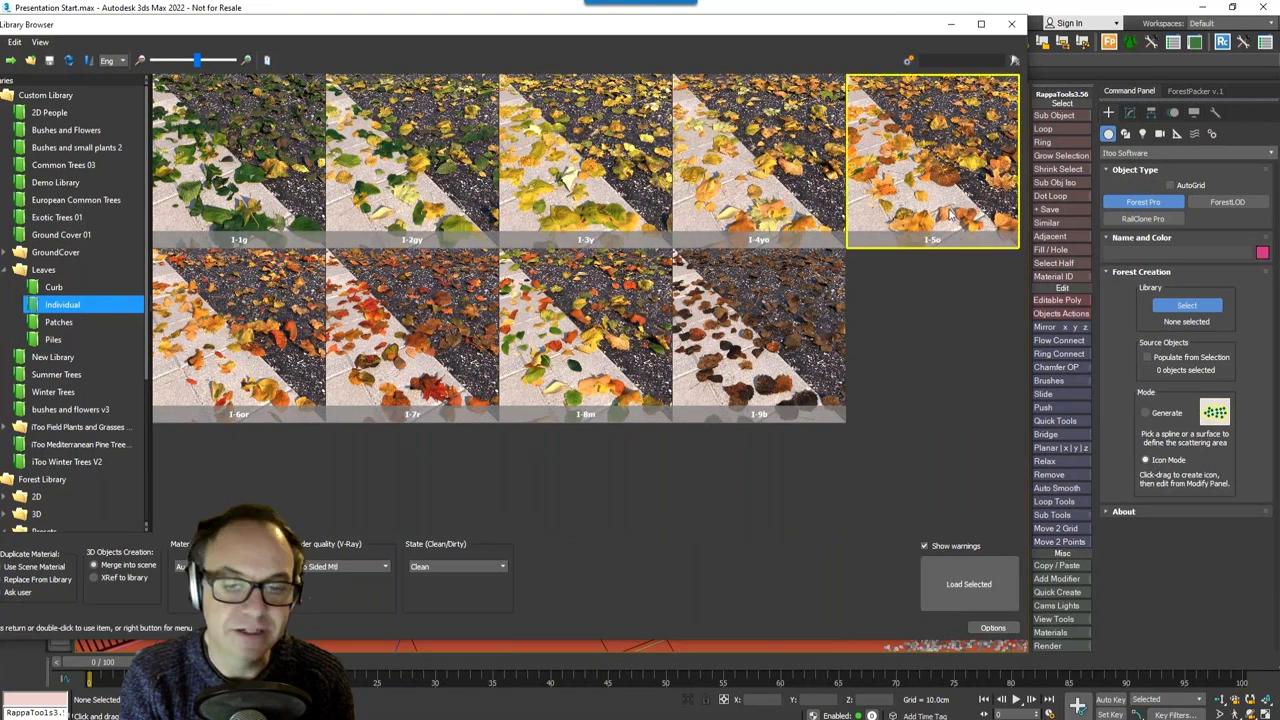
{"action": "left_click", "coordinate": [946, 586]}
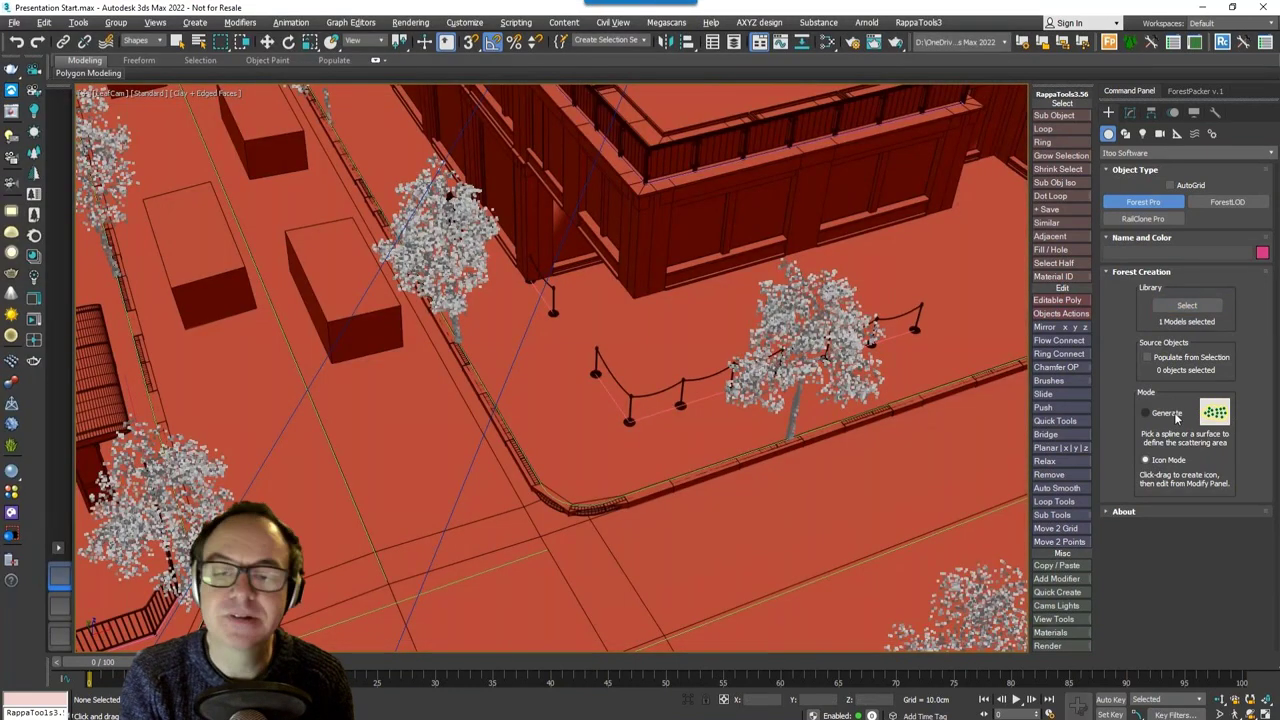
Step: Generate the leaf scatter from the Rectangle011 spline along the pavement edge and open its transform settings for editing
{"action": "left_click", "coordinate": [545, 431]}
{"action": "left_click", "coordinate": [1131, 117]}
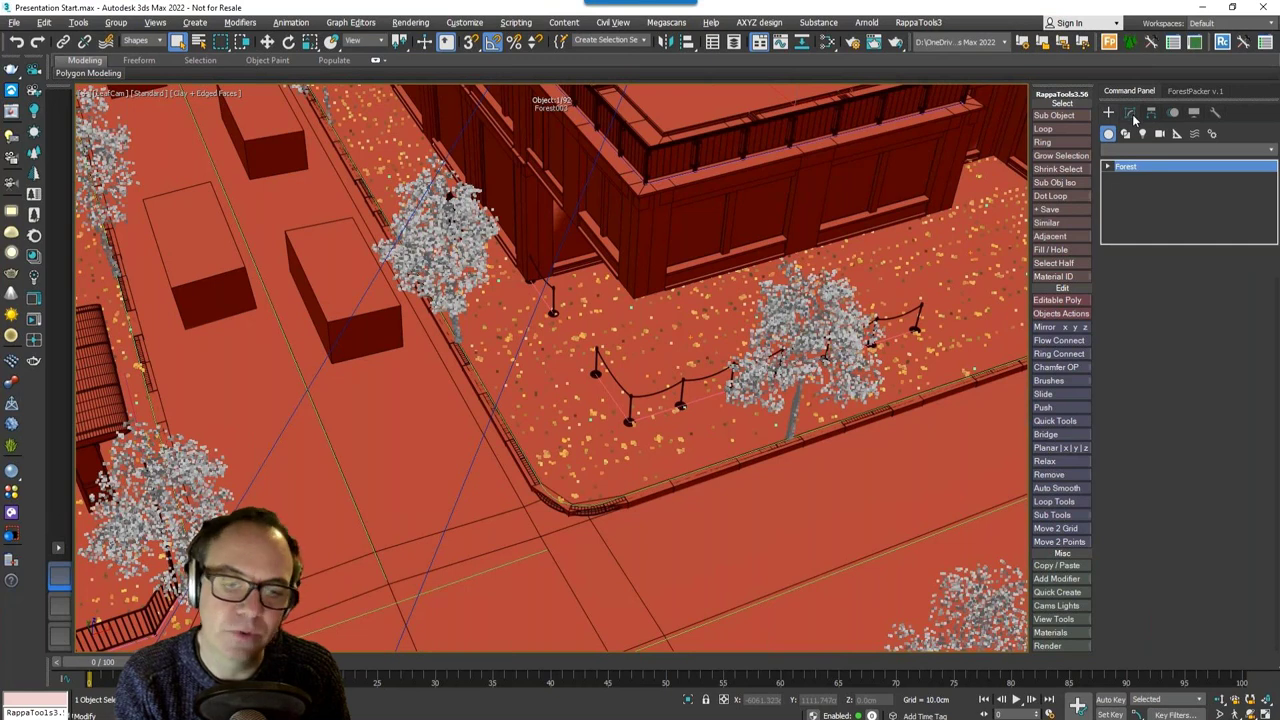
{"action": "left_click", "coordinate": [1130, 114]}
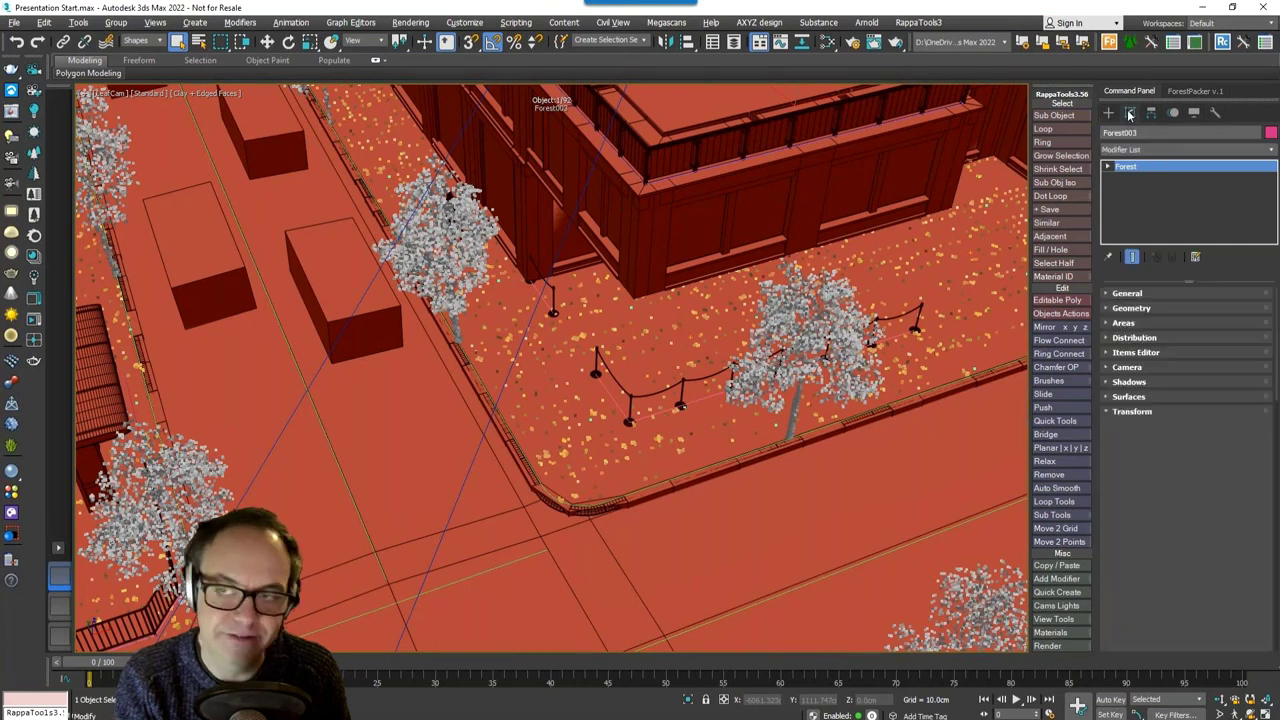
{"action": "left_click", "coordinate": [1132, 411]}
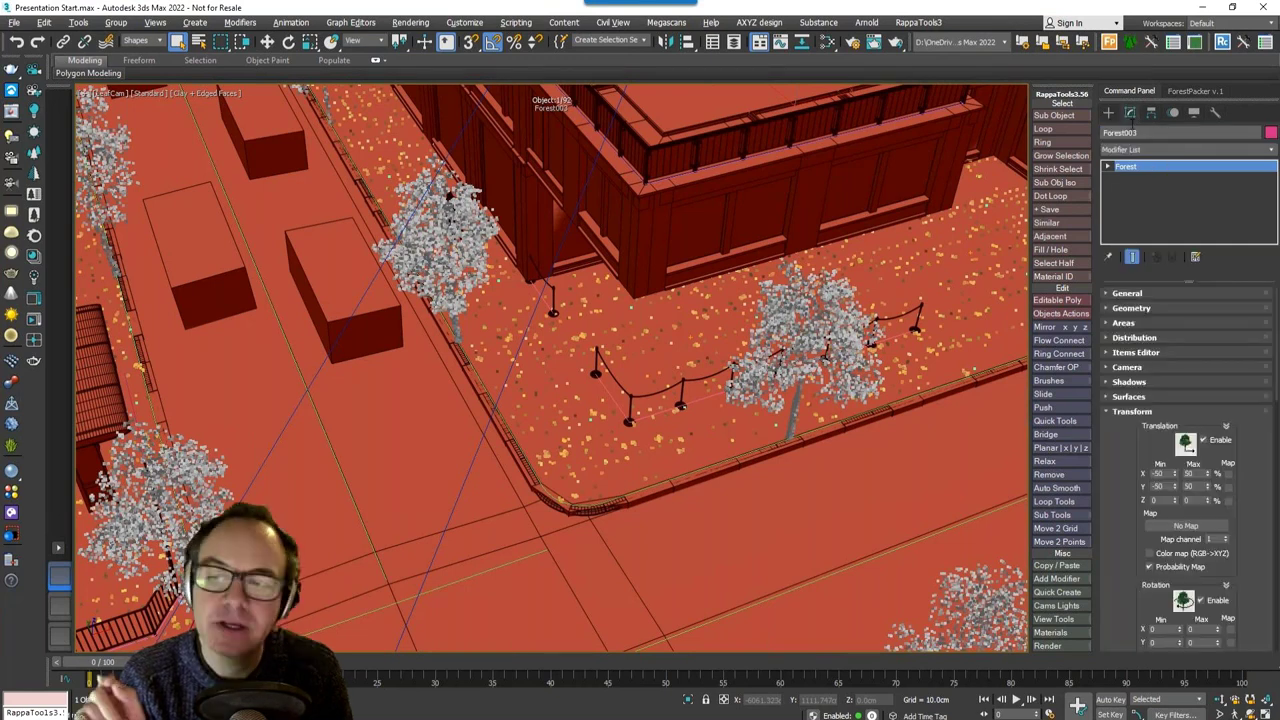
Step: Force open splines for the leaves' Rectangle011 area and set its thickness to 350 cm
{"action": "left_click", "coordinate": [1125, 323]}
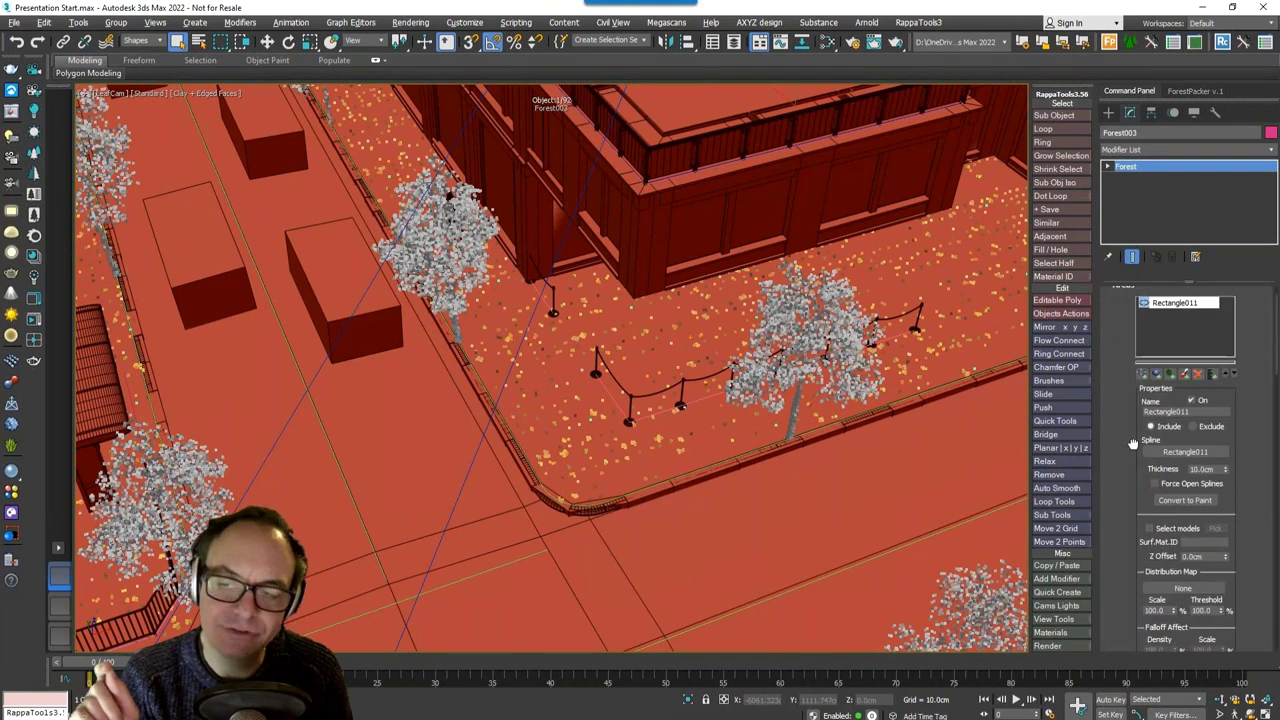
{"action": "left_click", "coordinate": [1178, 484]}
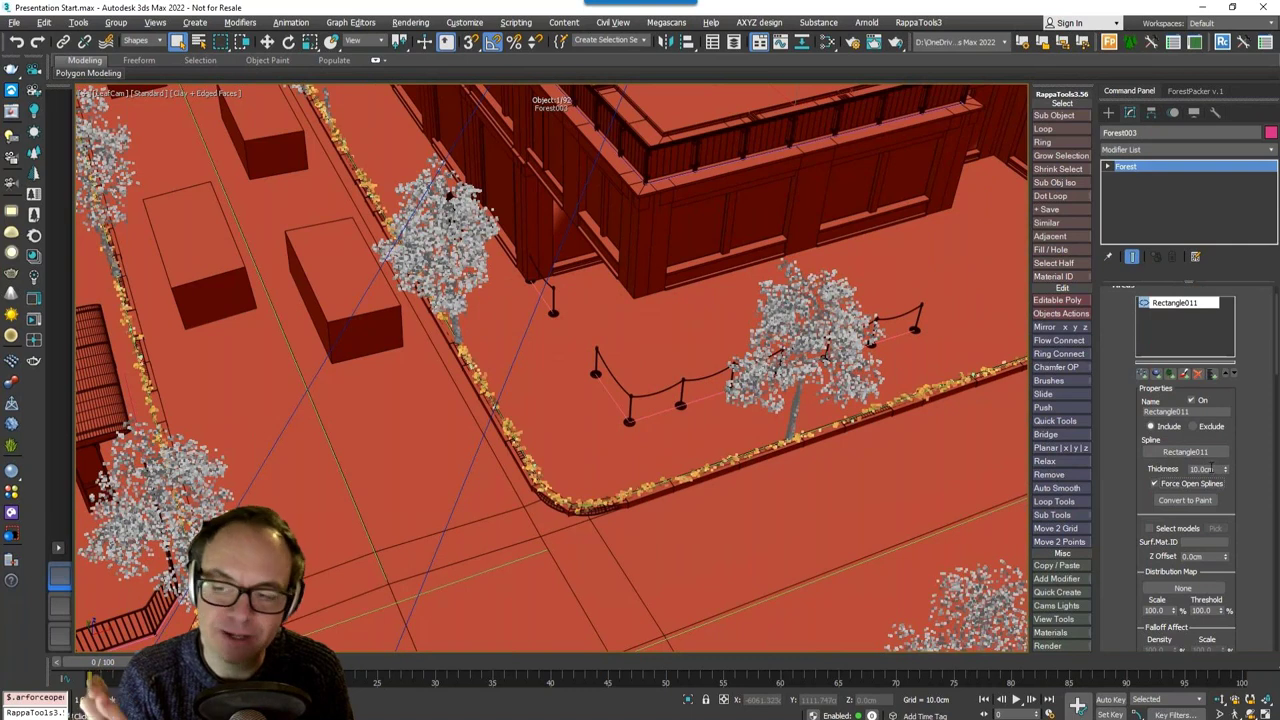
{"action": "double_click", "coordinate": [1200, 469]}
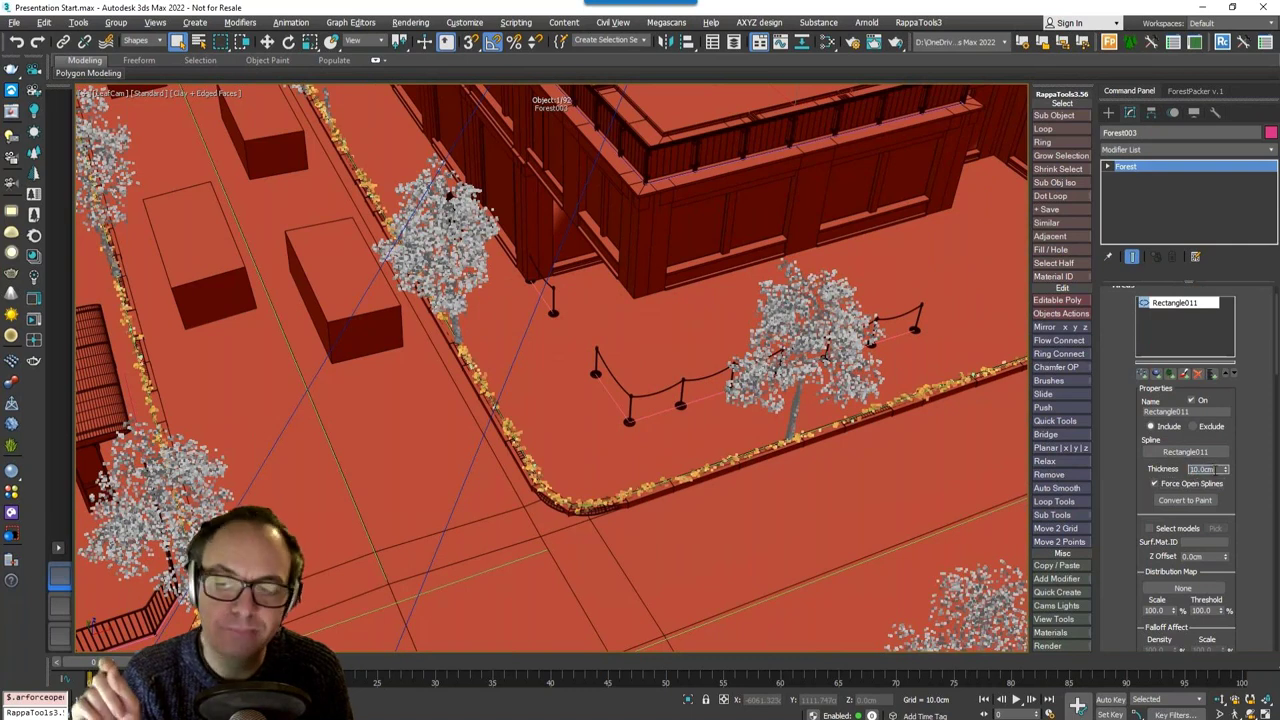
{"action": "type", "text": "350"}
{"action": "key", "text": "Return"}
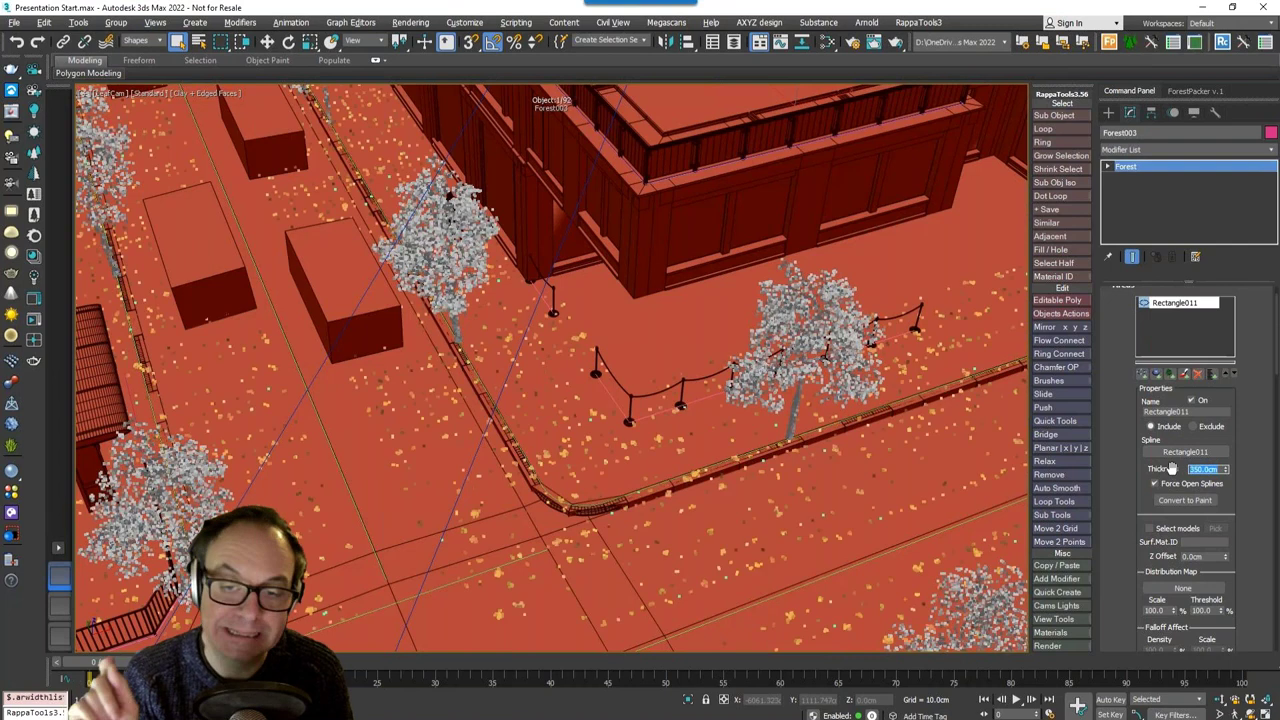
Step: Enable density falloff for the leaf areas and set its include distance to 350 cm
{"action": "scroll", "coordinate": [1130, 511], "scroll_direction": "down", "scroll_amount": 5}
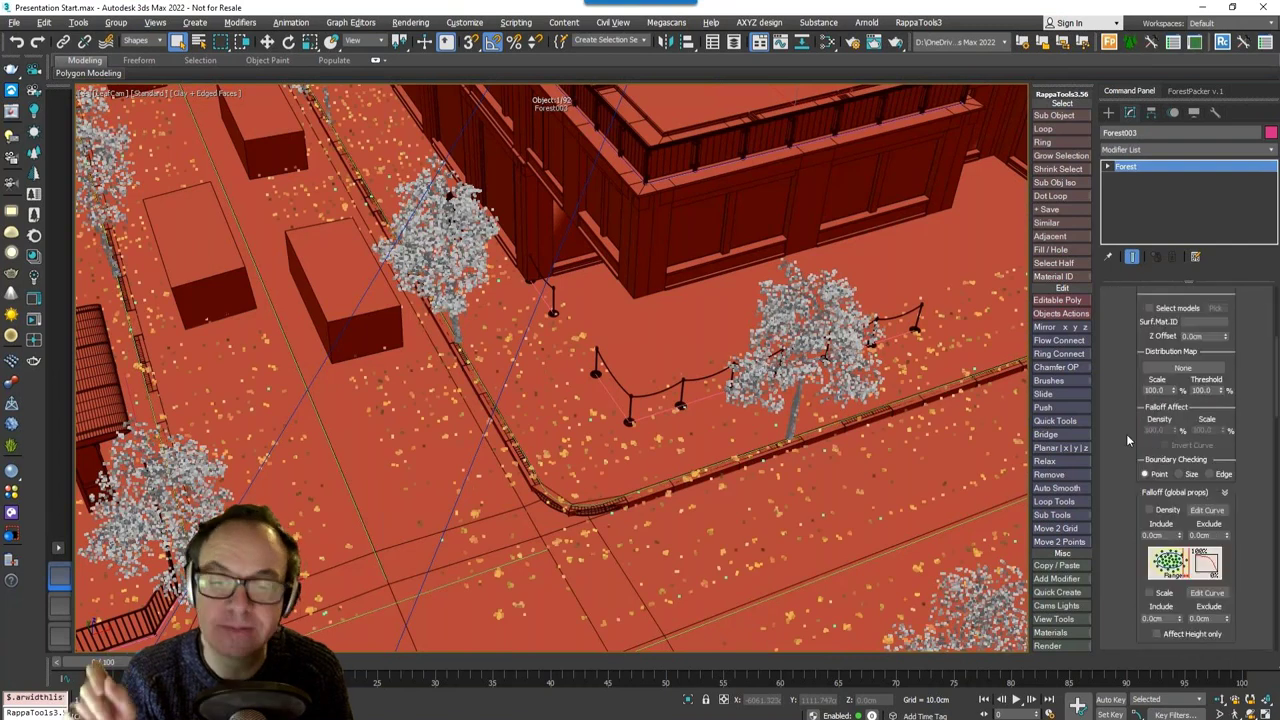
{"action": "scroll", "coordinate": [1140, 442], "scroll_direction": "down", "scroll_amount": 2}
{"action": "left_click", "coordinate": [1149, 444]}
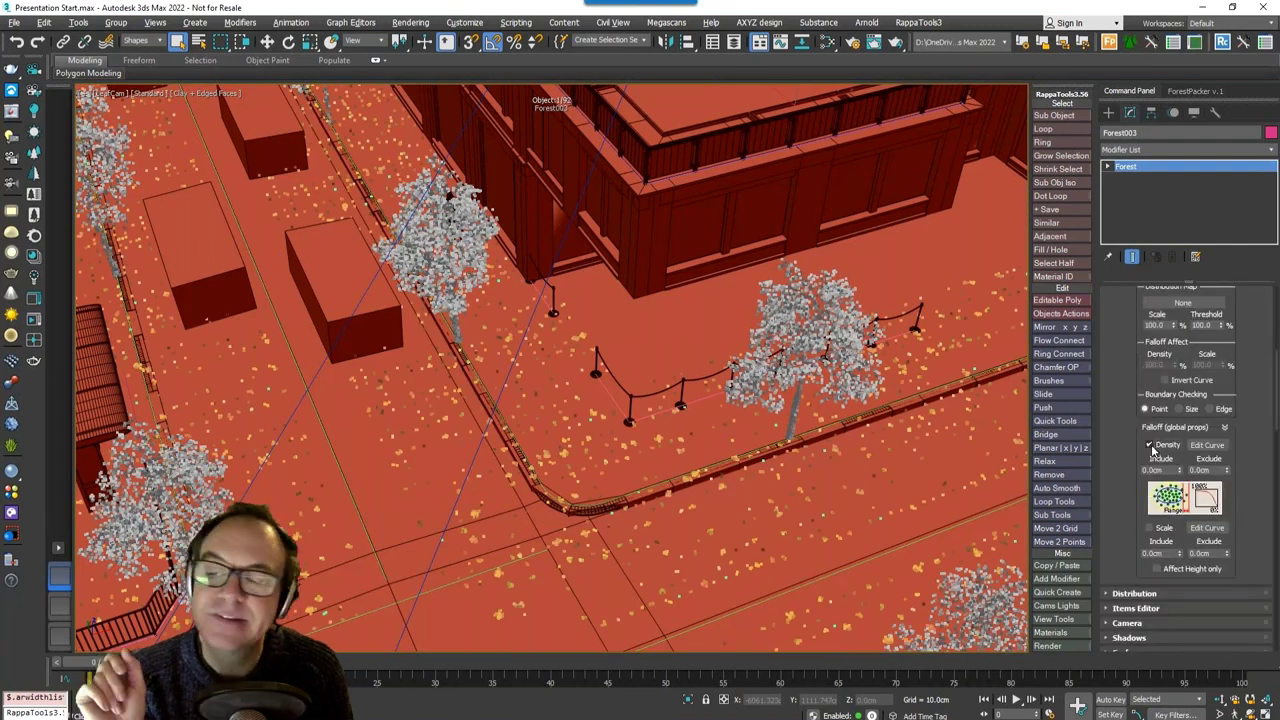
{"action": "left_click_drag", "start_coordinate": [1170, 472], "coordinate": [1129, 471]}
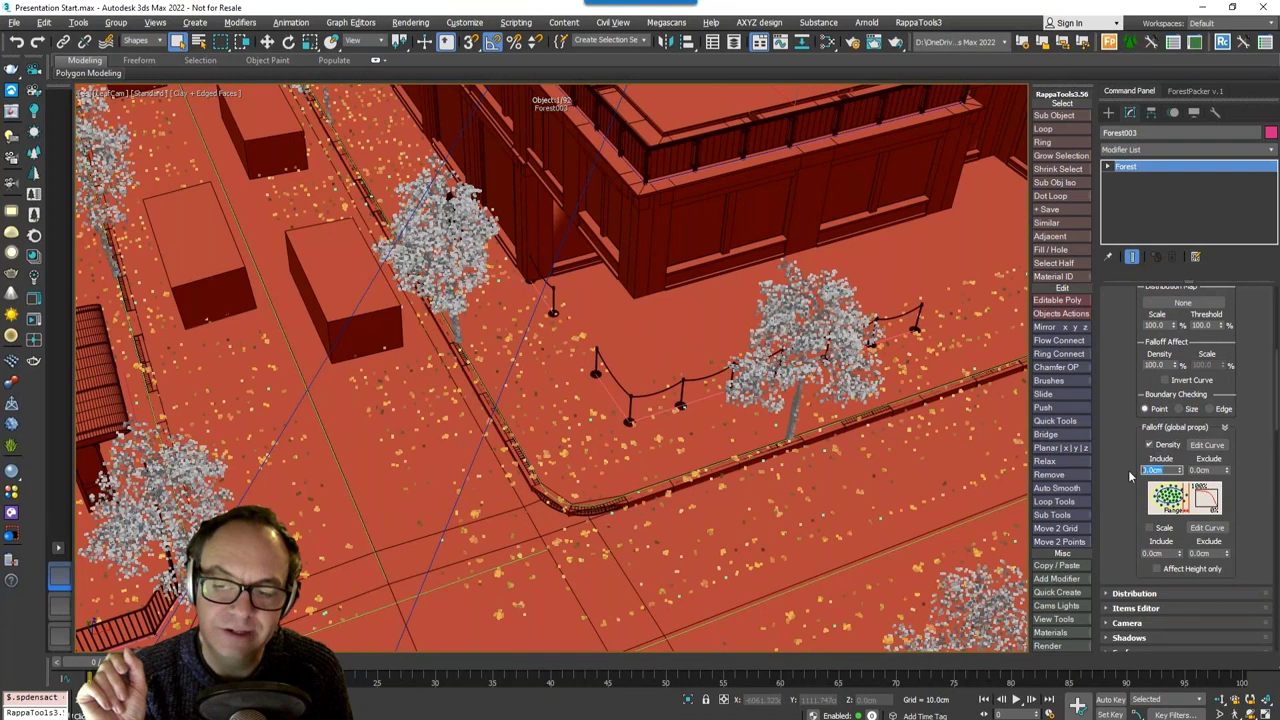
{"action": "type", "text": "350"}
{"action": "key", "text": "Return"}
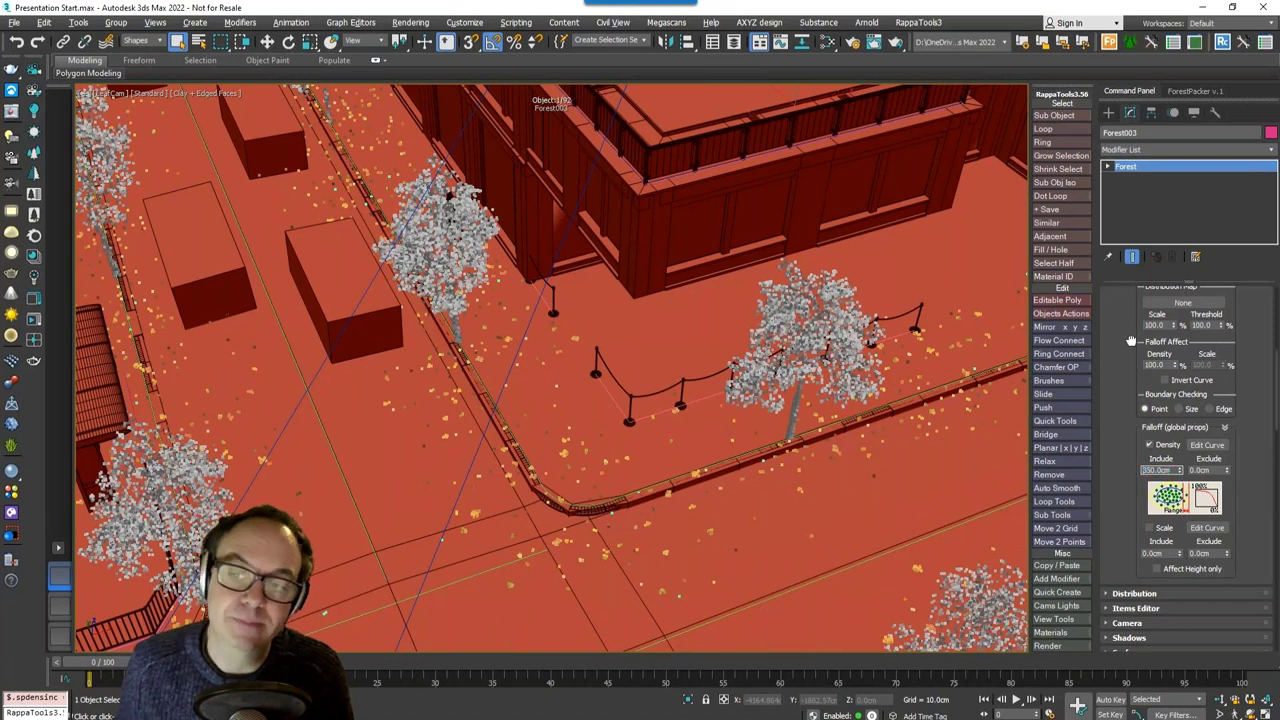
Step: Add the pavements object and the road plane, Plane001, as surfaces for the leaf scatter
{"action": "scroll", "coordinate": [1131, 341], "scroll_direction": "down", "scroll_amount": 5}
{"action": "scroll", "coordinate": [1138, 487], "scroll_direction": "up", "scroll_amount": 3}
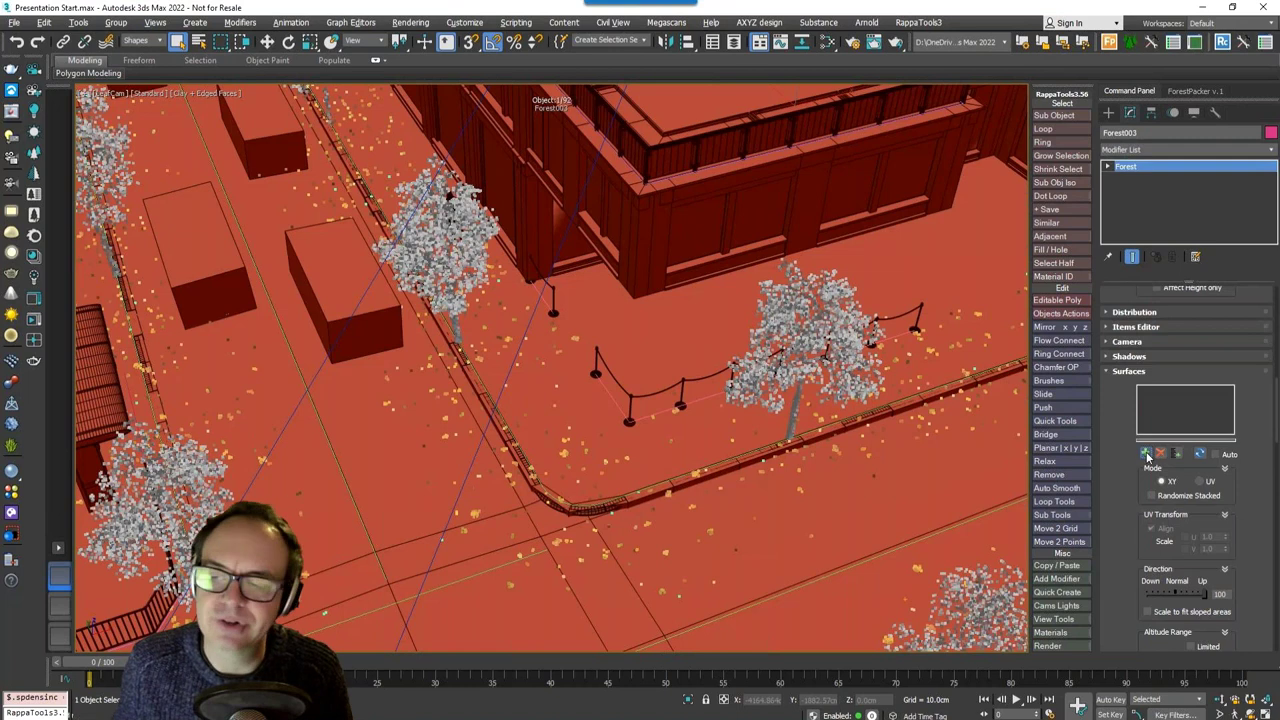
{"action": "left_click", "coordinate": [1147, 455]}
{"action": "left_click", "coordinate": [593, 390]}
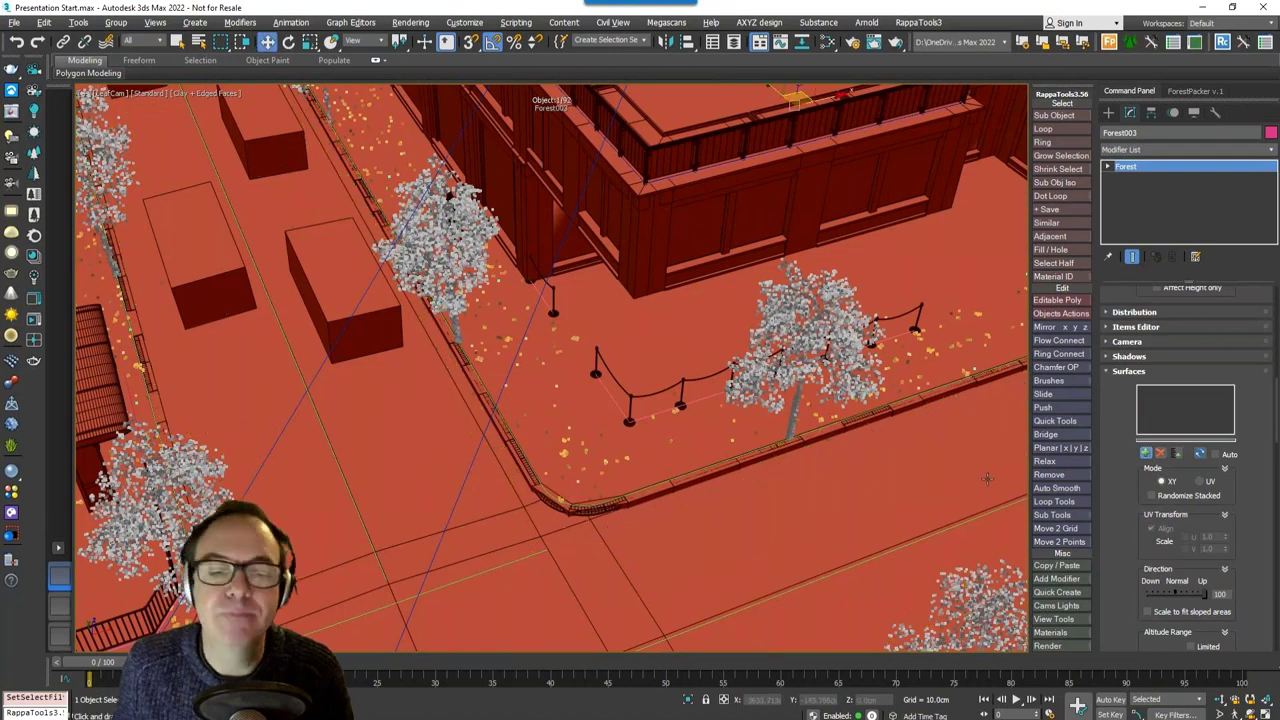
{"action": "left_click", "coordinate": [1146, 455]}
{"action": "left_click", "coordinate": [512, 545]}
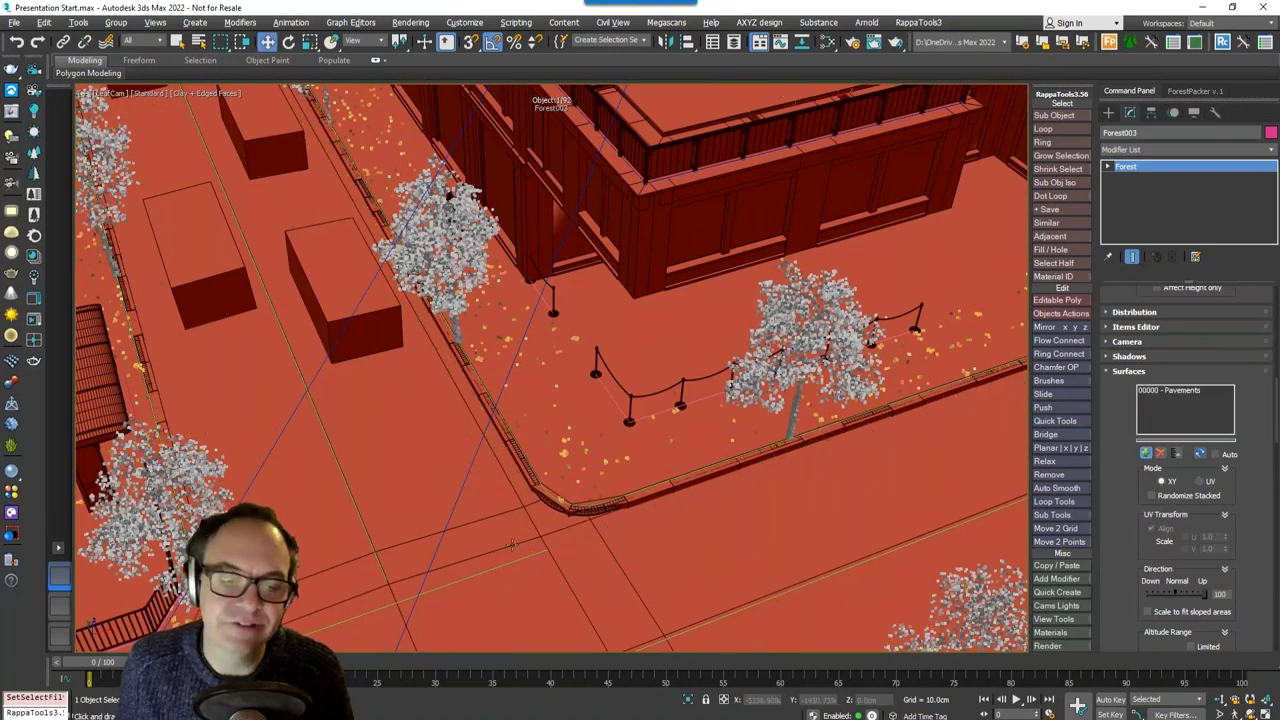
{"action": "left_click", "coordinate": [511, 545]}
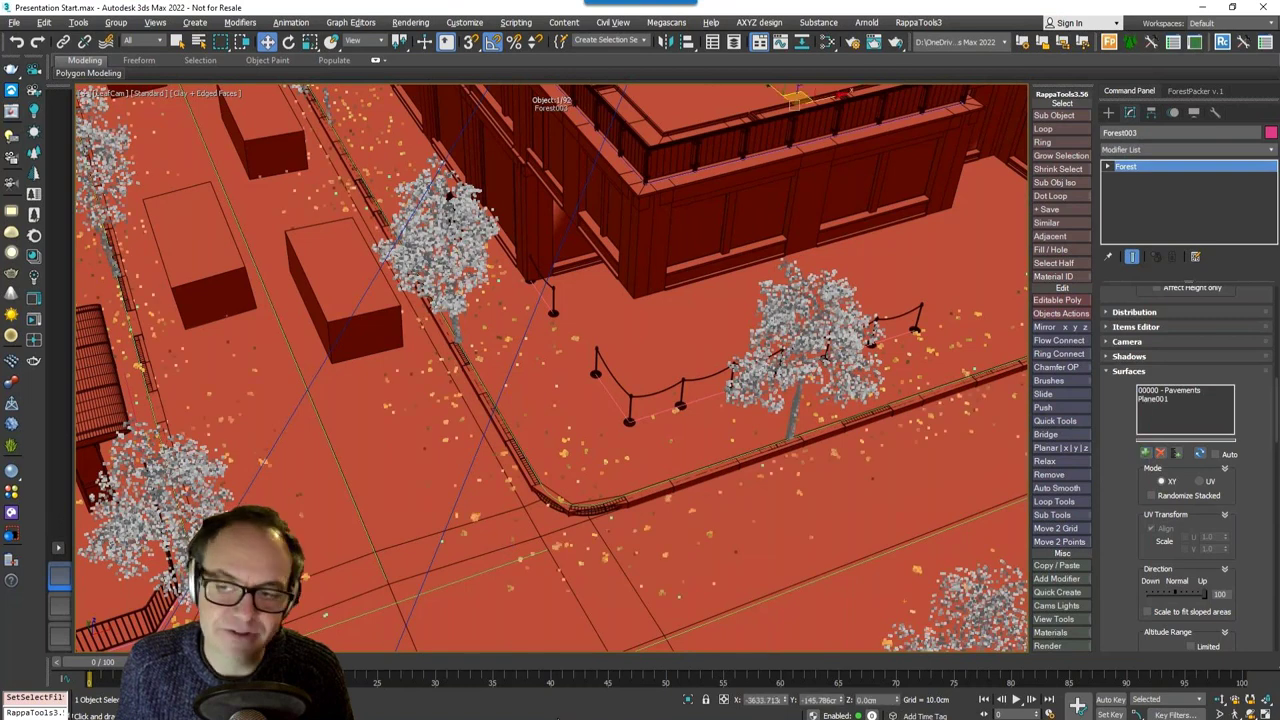
Step: Close the leaf scatter's surface settings and switch the main view to the PhysCamera002 camera
{"action": "left_click", "coordinate": [1130, 372]}
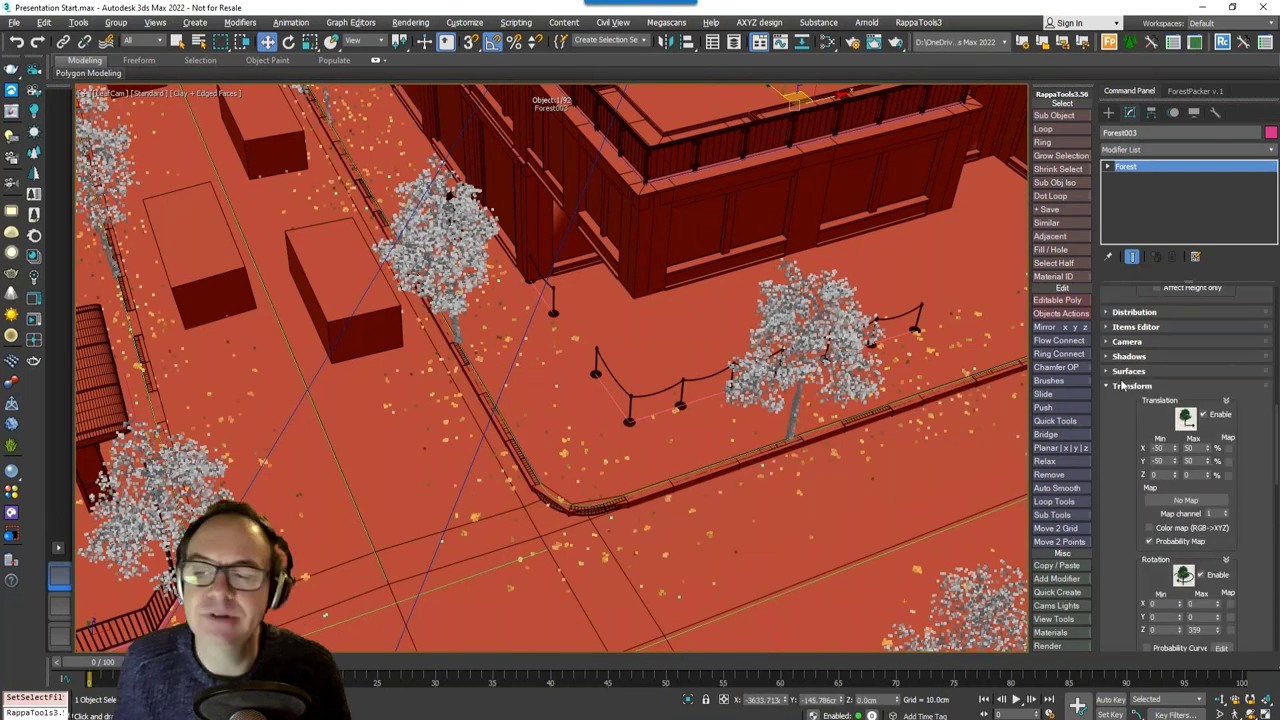
{"action": "key", "text": "c"}
{"action": "double_click", "coordinate": [608, 298]}
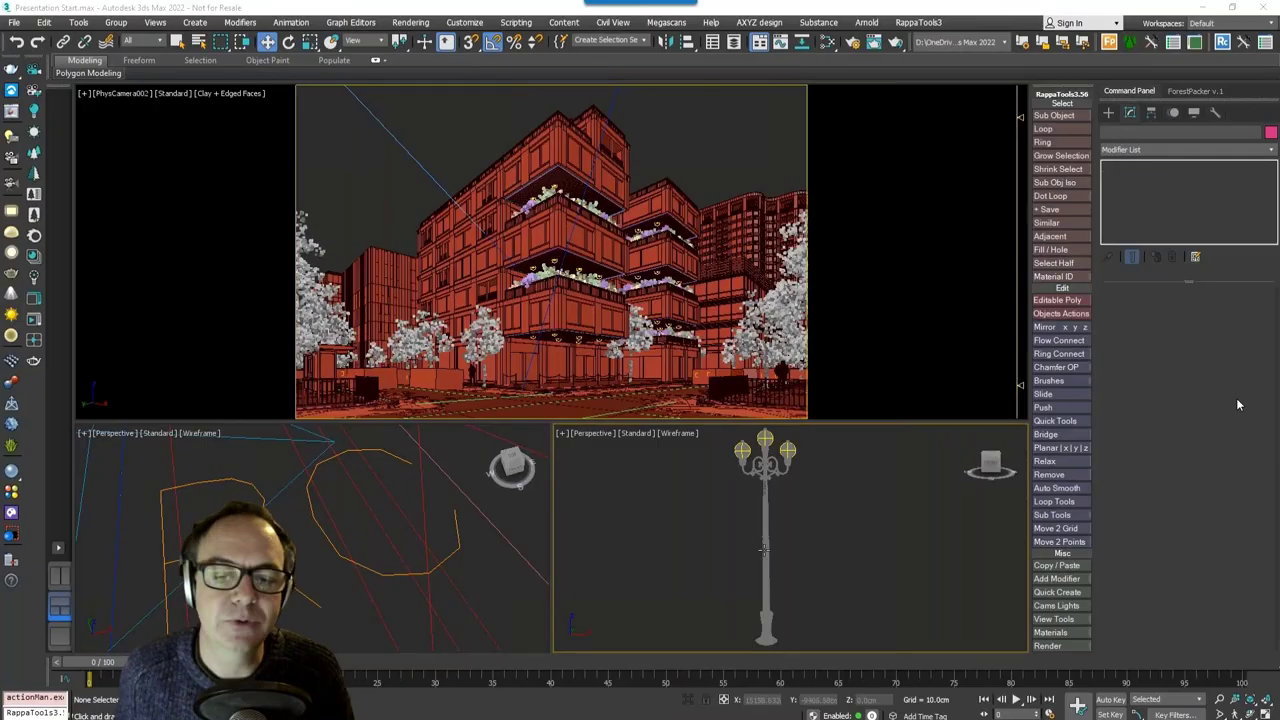
Step: Try moving only the lamp post mesh sideways, without its lights, and undo the move
{"action": "left_click", "coordinate": [763, 548]}
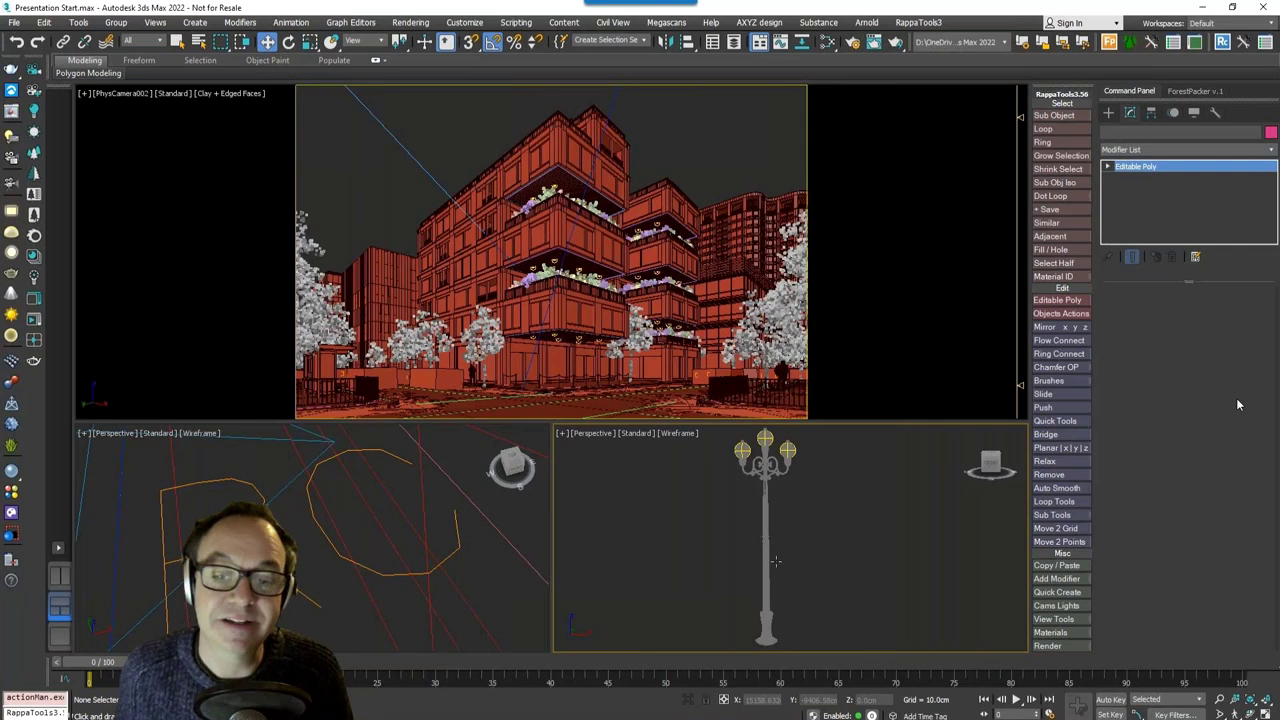
{"action": "left_click_drag", "start_coordinate": [809, 538], "coordinate": [895, 538]}
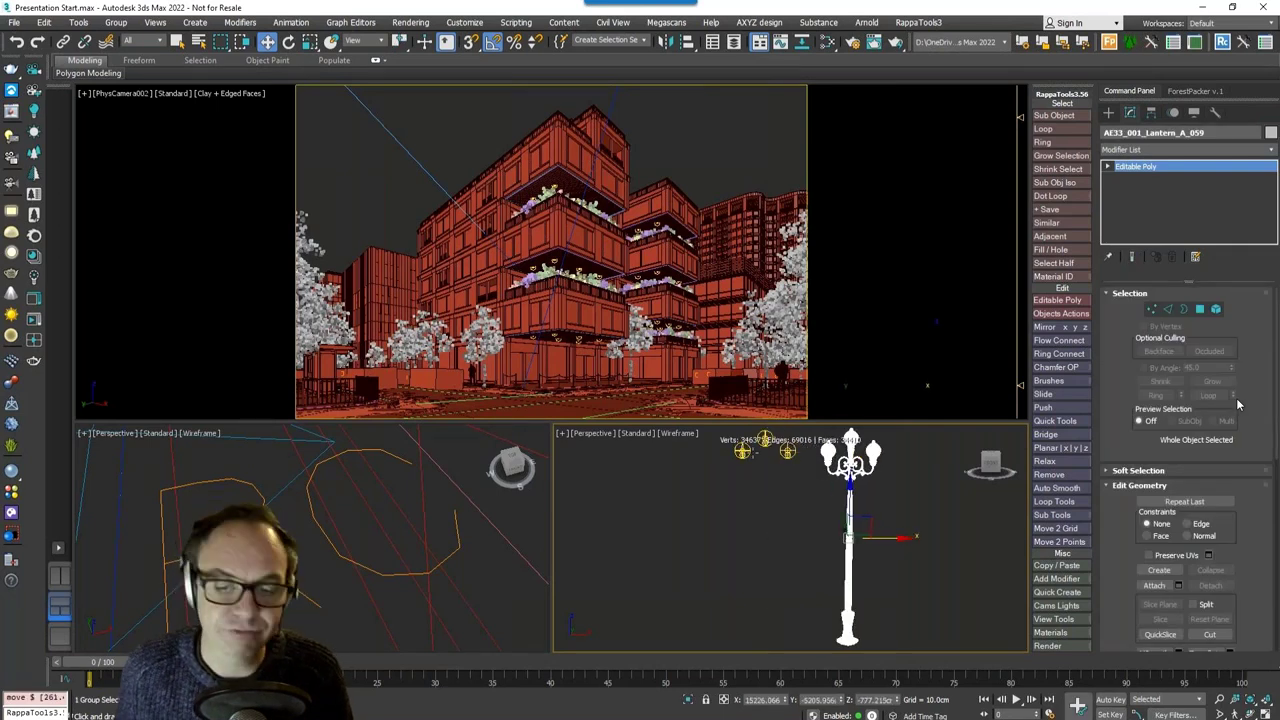
{"action": "key", "text": "ctrl+z"}
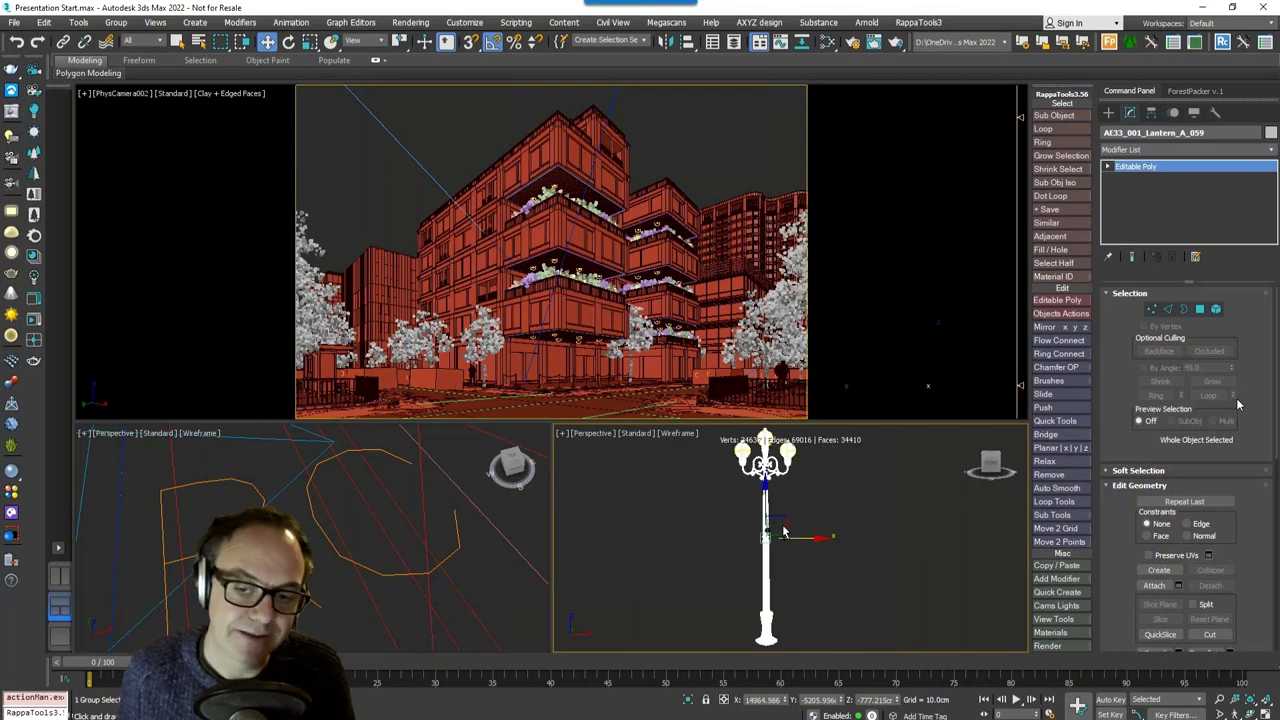
Step: Select the lamp post together with its lights and group them under the name "000 - lamp"
{"action": "left_click_drag", "start_coordinate": [722, 445], "coordinate": [709, 432]}
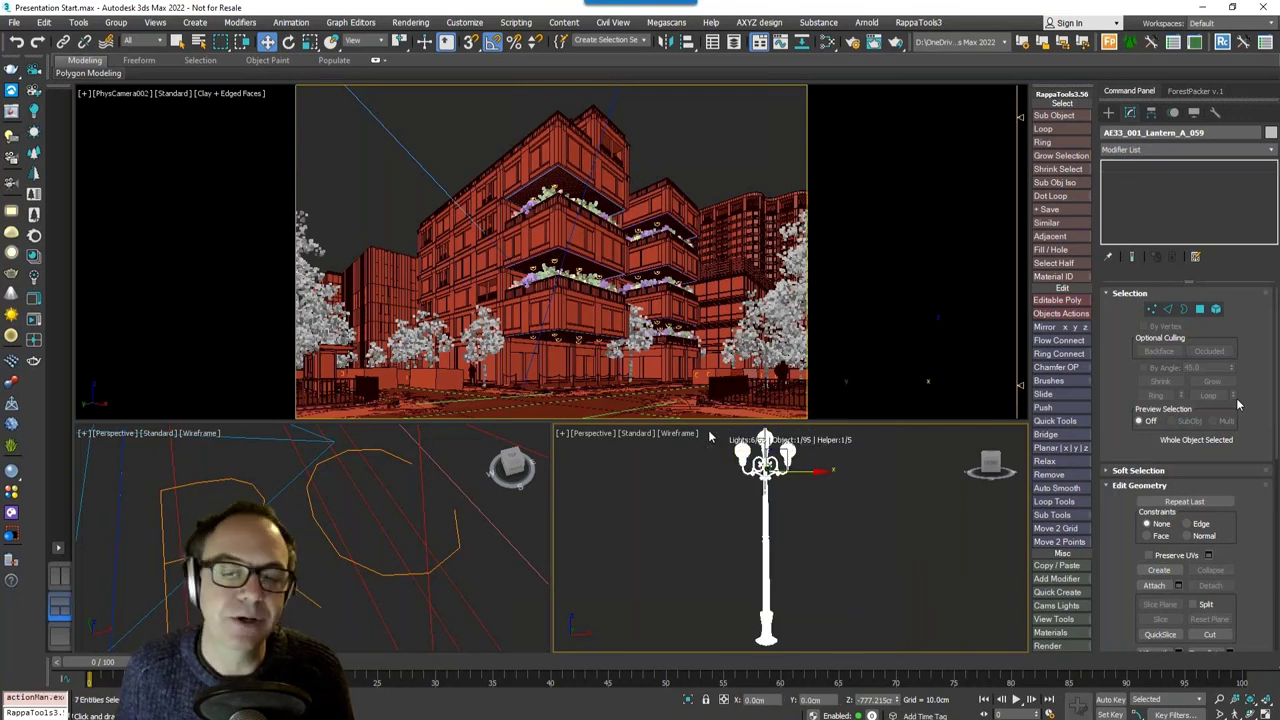
{"action": "left_click", "coordinate": [116, 22]}
{"action": "left_click", "coordinate": [125, 43]}
{"action": "type", "text": "00"}
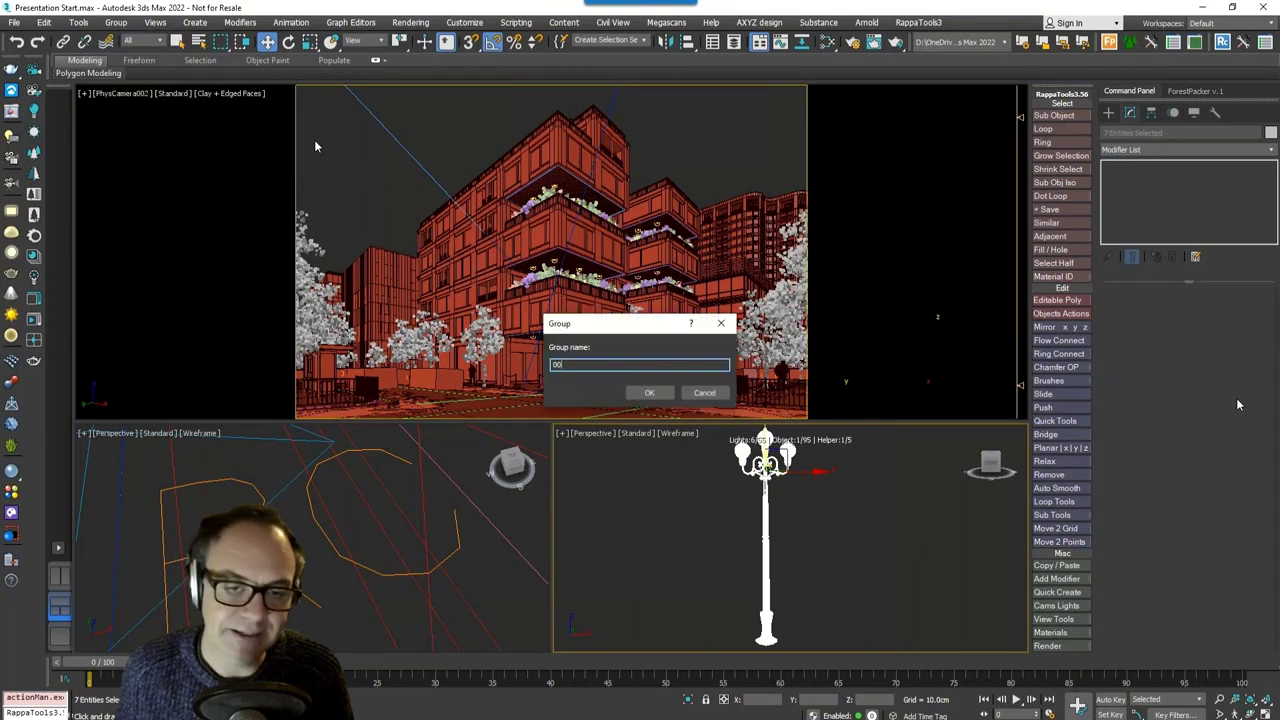
{"action": "type", "text": "0 - lam"}
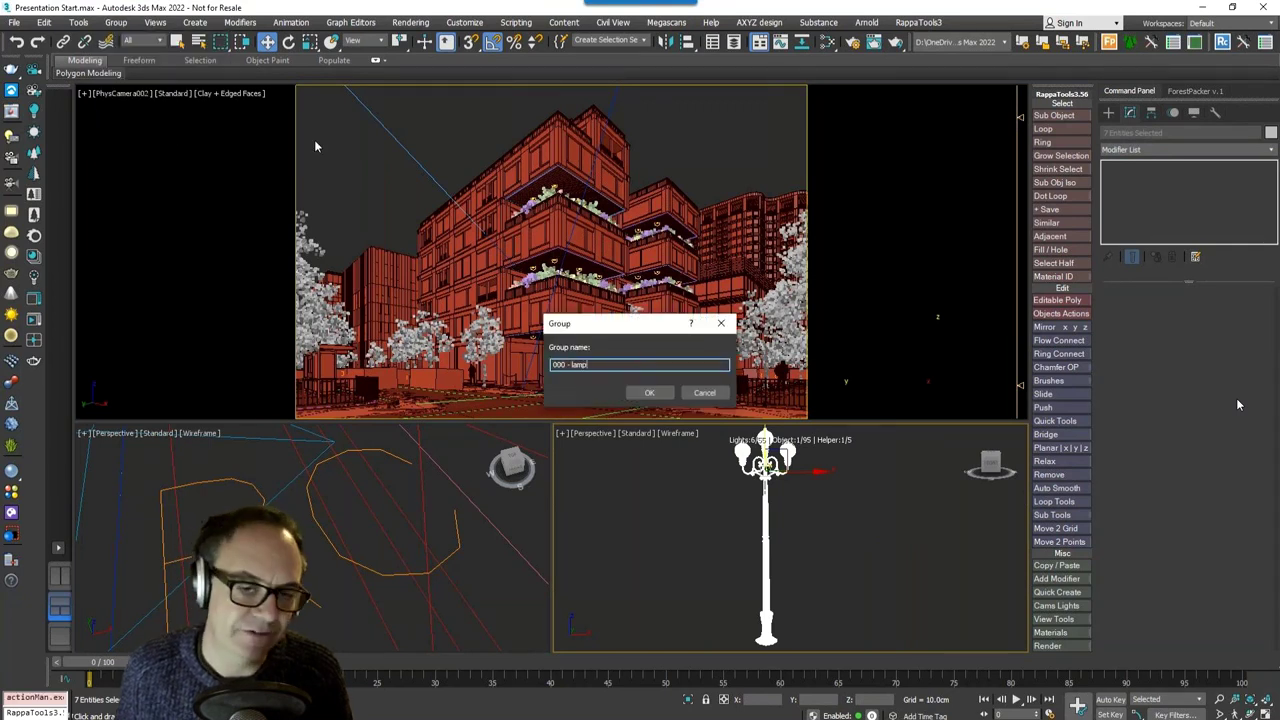
{"action": "type", "text": "p"}
{"action": "key", "text": "Return"}
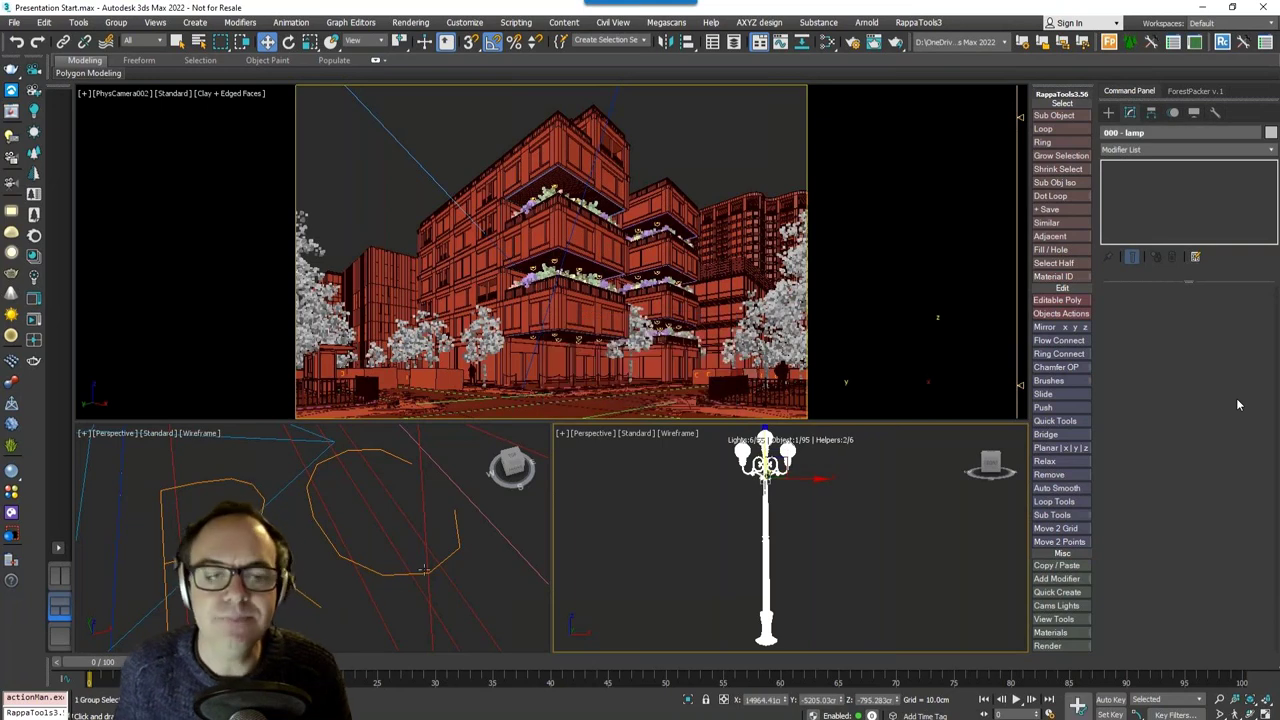
Step: Select the new RailClone object and pick the 000 - lamp group as the geometry for the segment wired to its Evenly input
{"action": "left_click", "coordinate": [389, 577]}
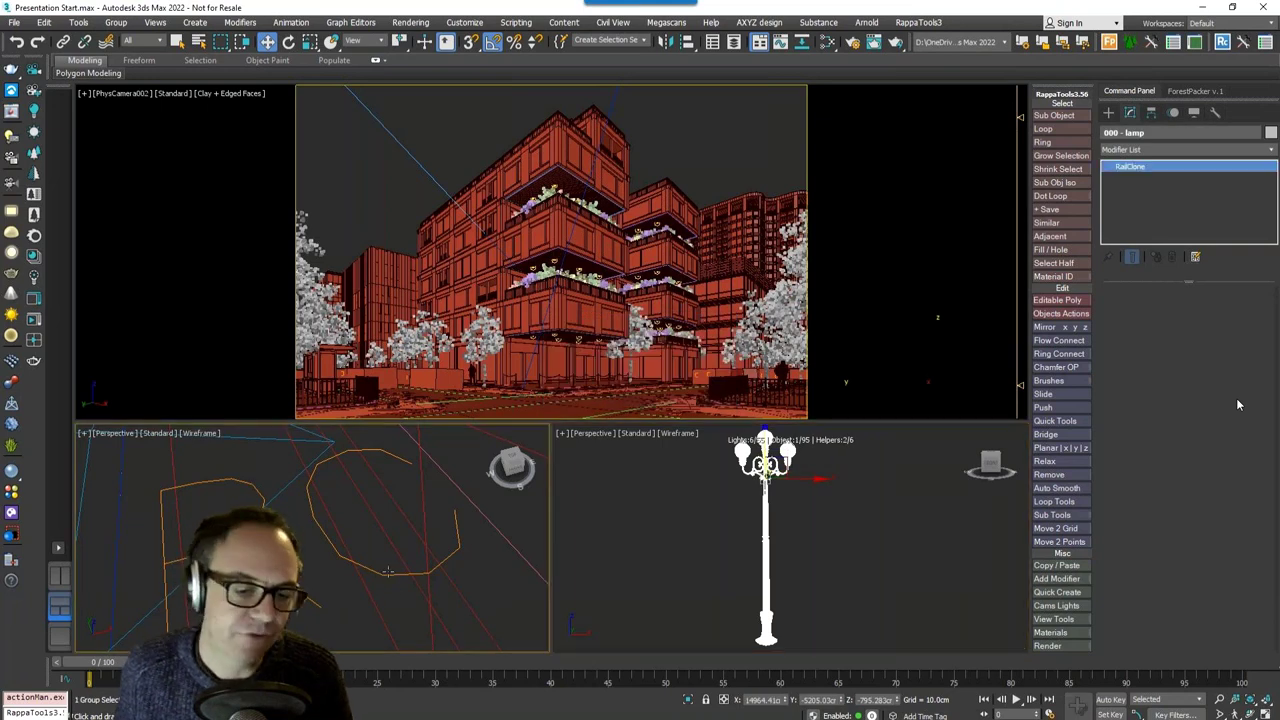
{"action": "left_click", "coordinate": [1238, 404]}
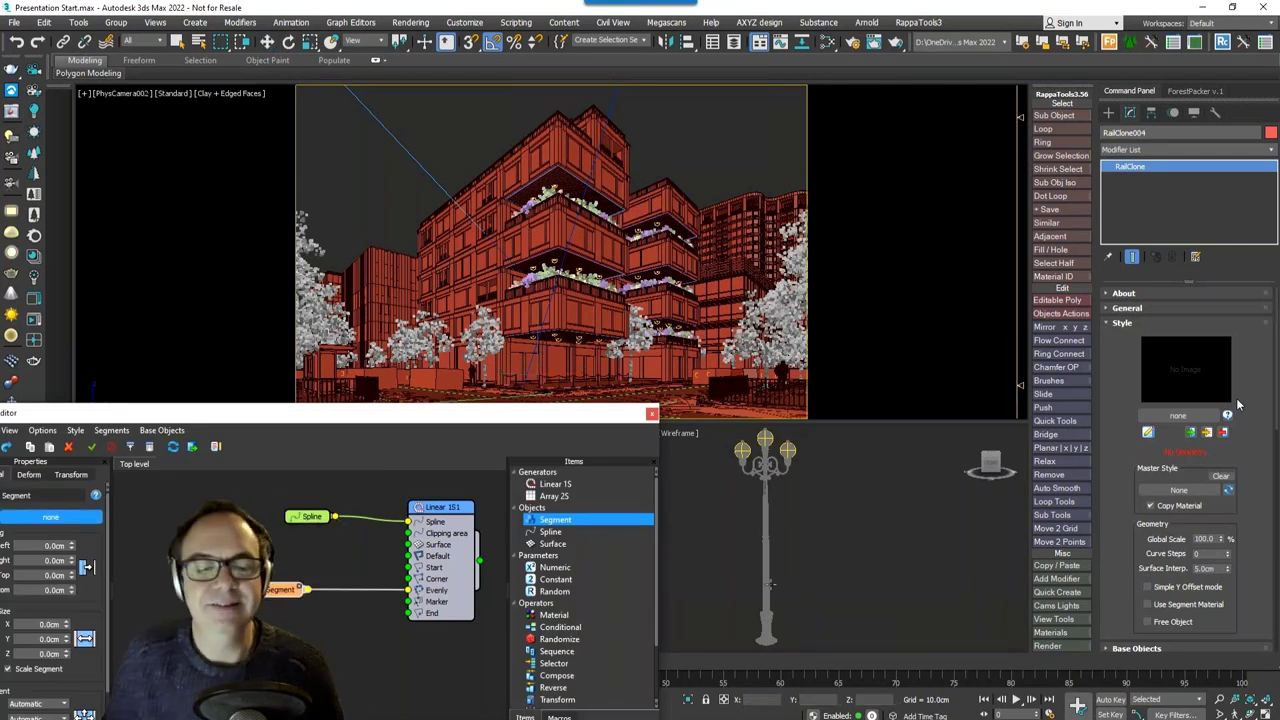
{"action": "left_click", "coordinate": [833, 549]}
{"action": "key", "text": "h"}
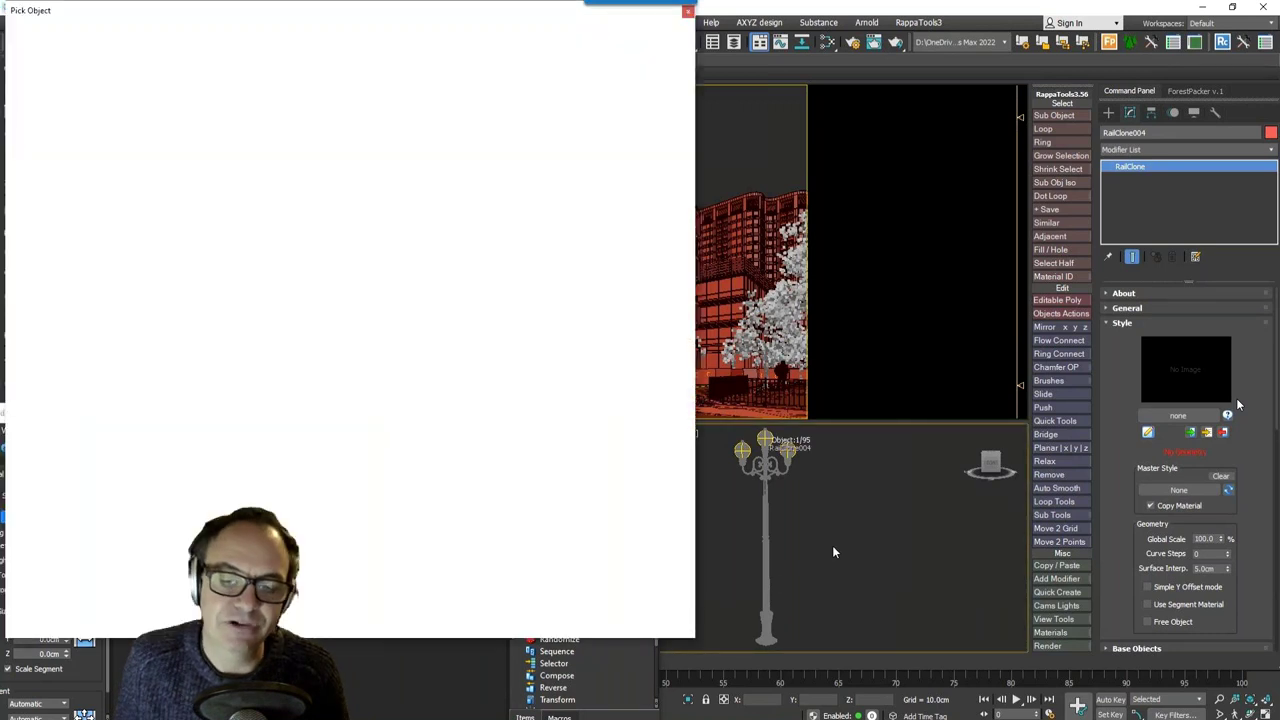
{"action": "left_click", "coordinate": [84, 105]}
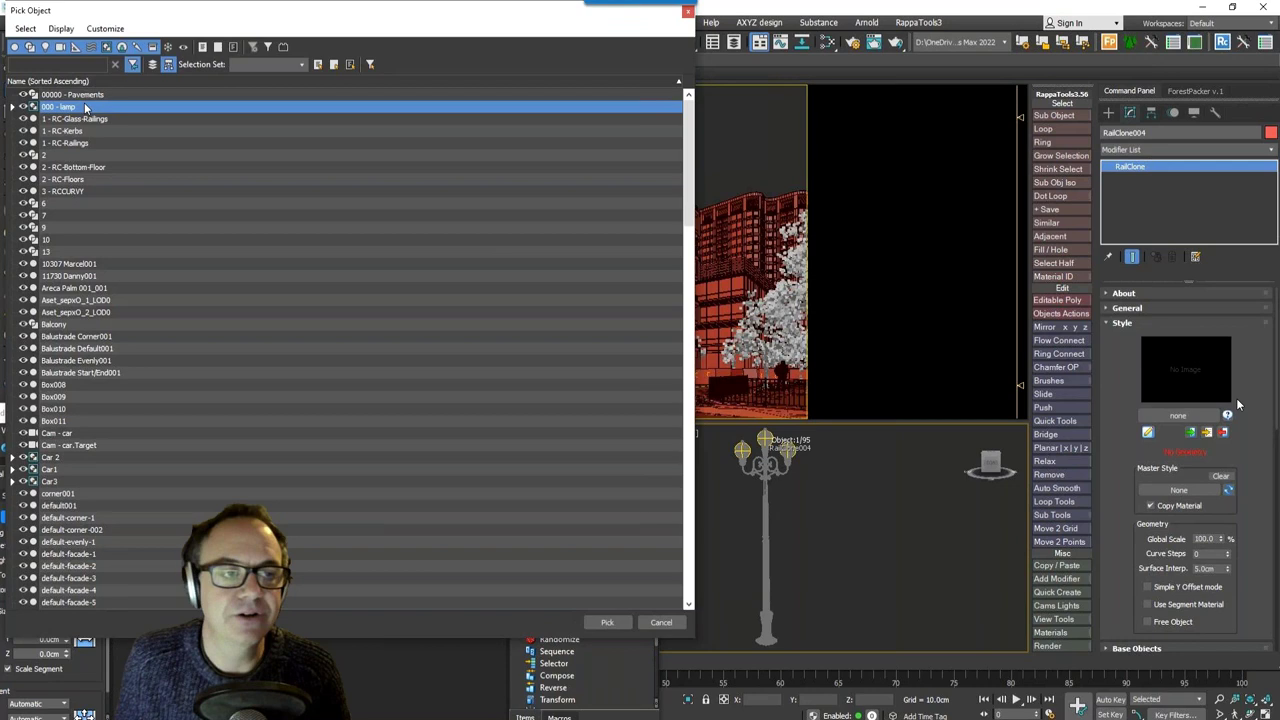
{"action": "left_click", "coordinate": [612, 620]}
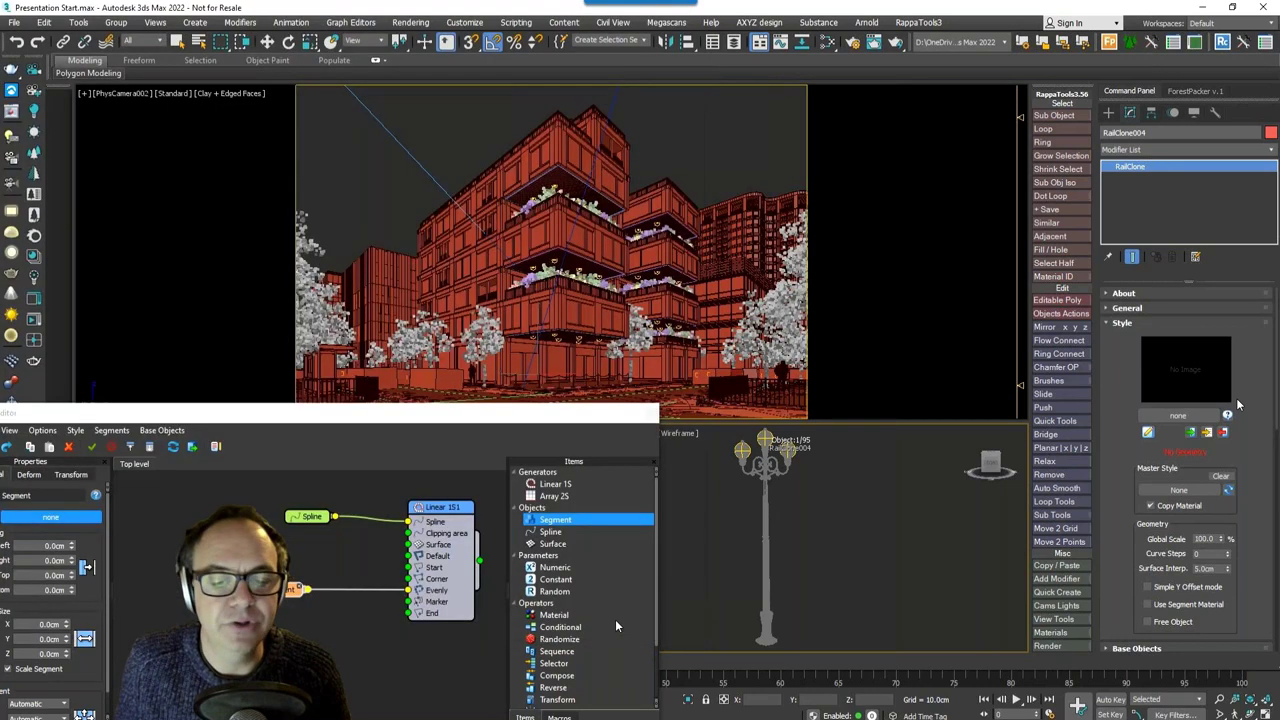